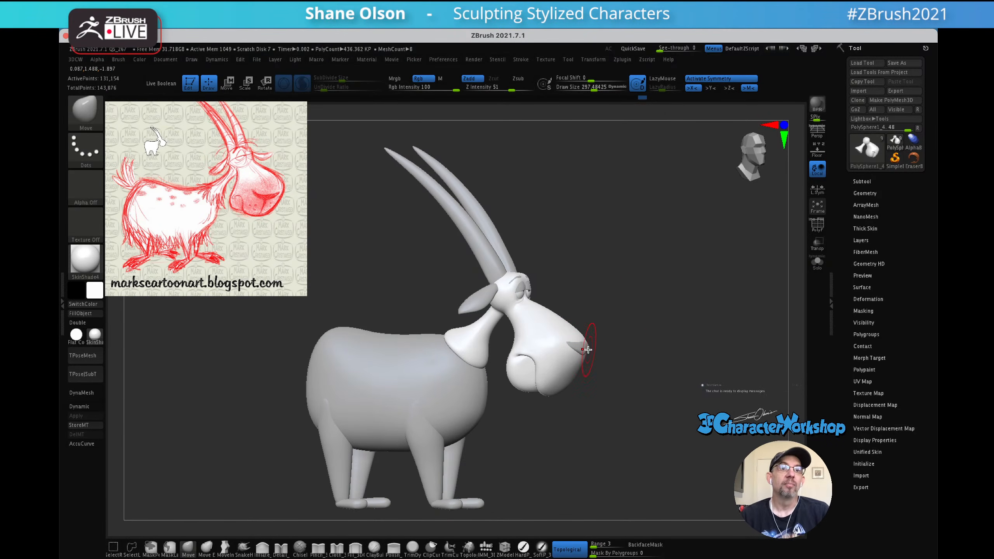
- Examine the goat model's overall proportions and head from the side and three-quarter views, and check its wireframe
{"action": "left_click_drag", "start_coordinate": [643, 297], "coordinate": [642, 302]}
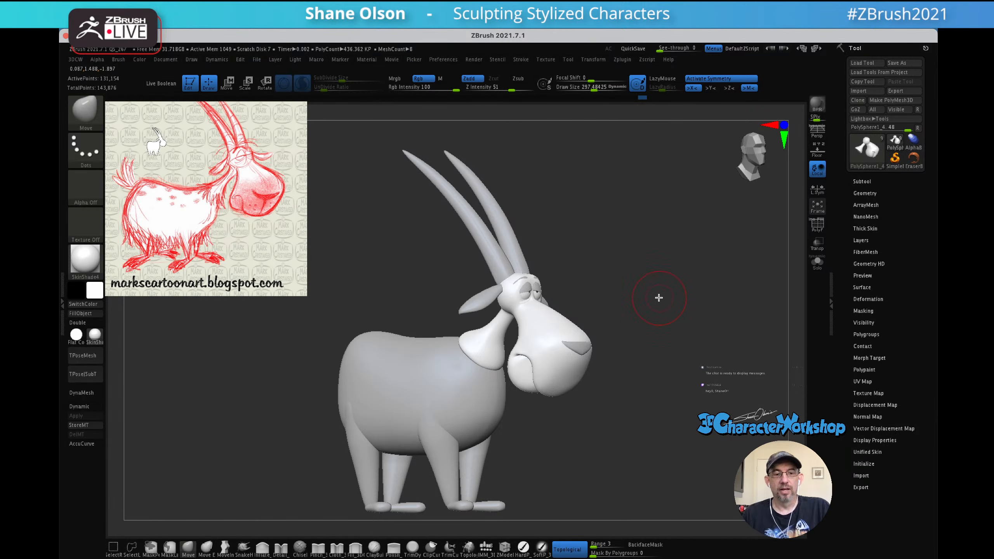
{"action": "left_click_drag", "start_coordinate": [630, 291], "coordinate": [638, 284], "text": "alt"}
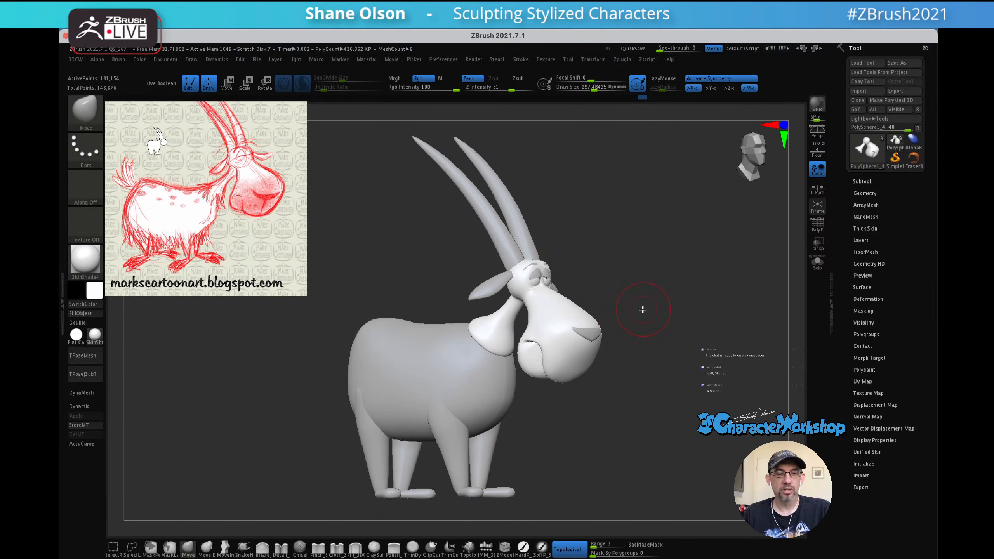
{"action": "left_click_drag", "start_coordinate": [641, 299], "coordinate": [646, 282]}
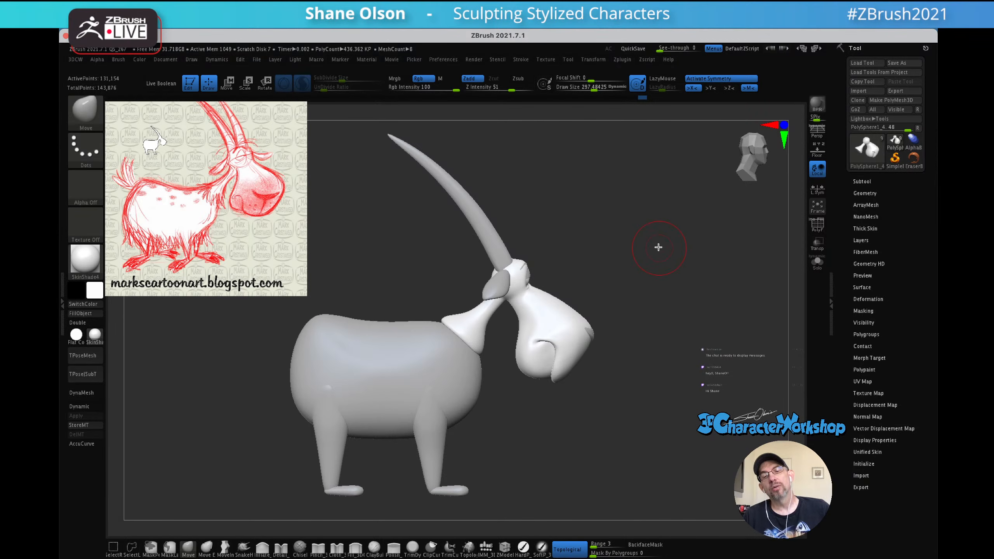
{"action": "left_click_drag", "start_coordinate": [673, 264], "coordinate": [652, 273]}
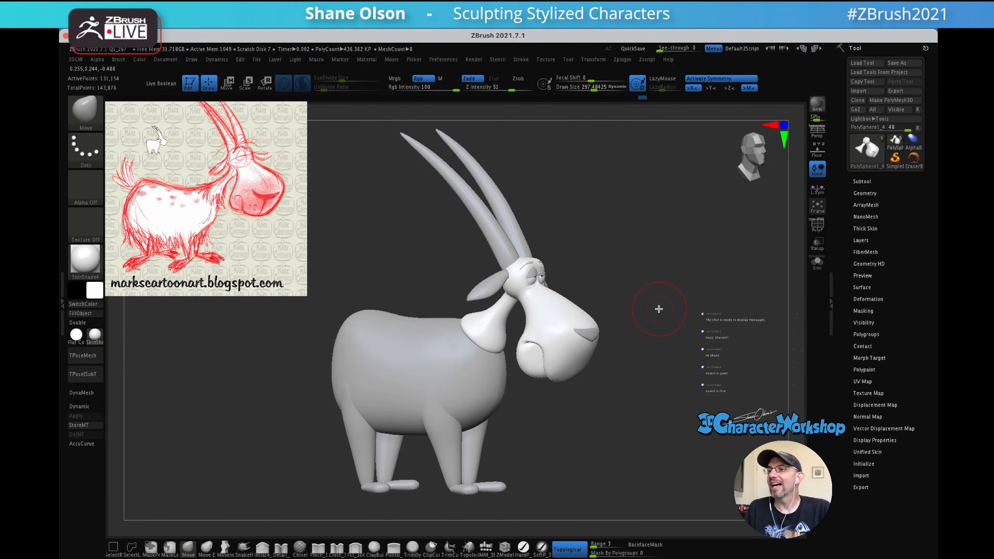
{"action": "right_click_drag", "start_coordinate": [667, 315], "coordinate": [669, 305], "text": "ctrl"}
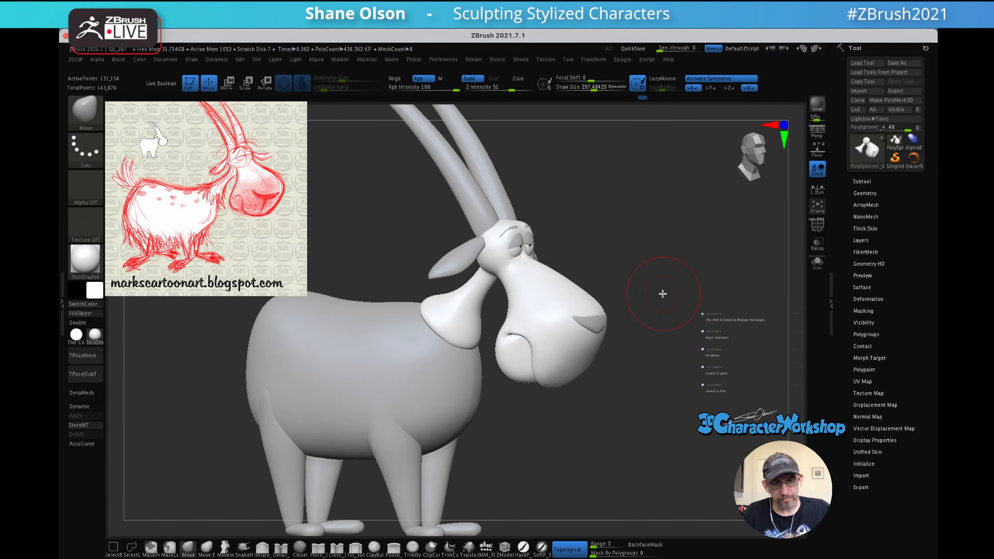
{"action": "mouse_move", "coordinate": [599, 271]}
{"action": "left_mouse_down"}
{"action": "mouse_move", "coordinate": [628, 239]}
{"action": "mouse_move", "coordinate": [626, 275]}
{"action": "mouse_move", "coordinate": [643, 246]}
{"action": "left_mouse_up"}
{"action": "key", "text": "shift+f"}
{"action": "key", "text": "shift+f"}
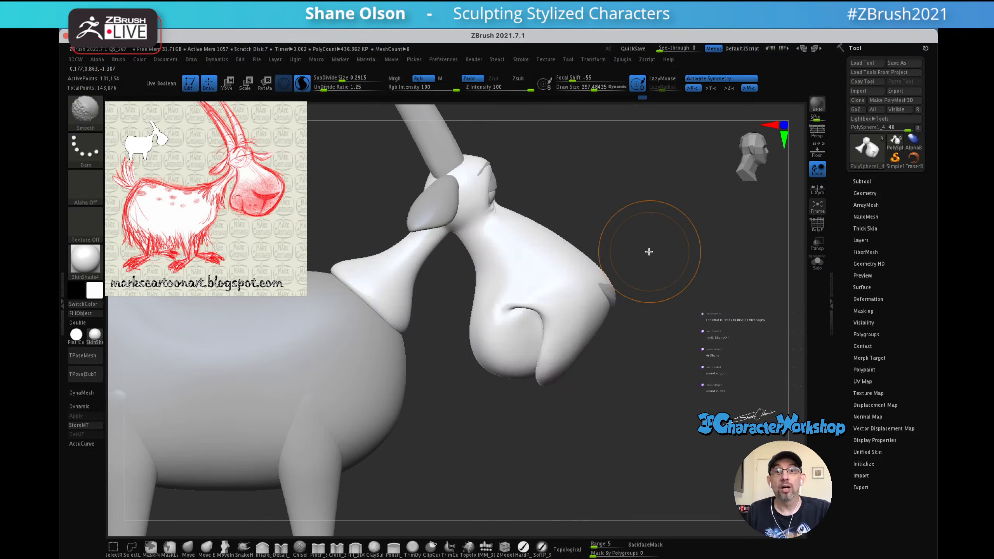
- Reshape the goat's chin and lip in side view with the Move Infinite Depth brush at a draw size of about 524
{"action": "key", "text": "b"}
{"action": "key", "text": "m"}
{"action": "key", "text": "v"}
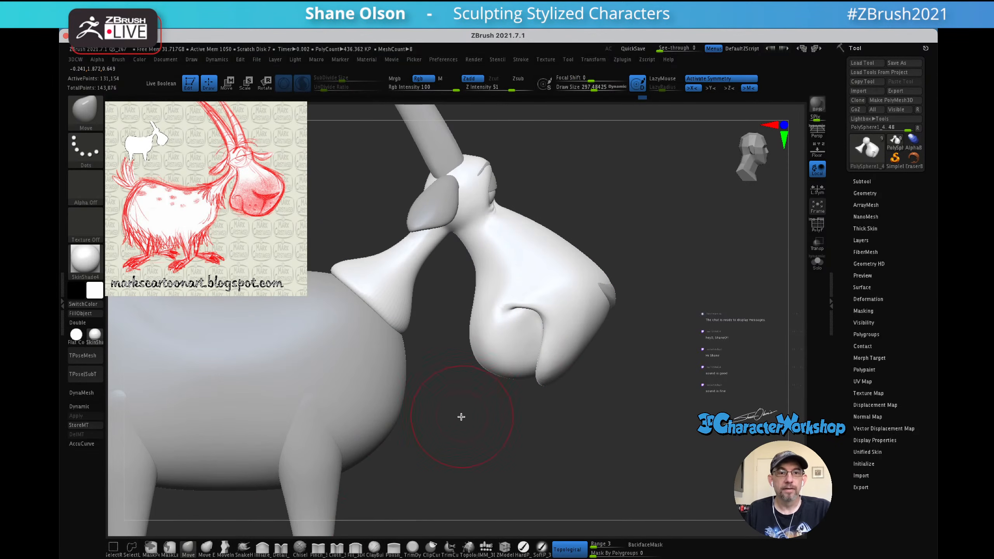
{"action": "left_click", "coordinate": [225, 548]}
{"action": "key", "text": "s"}
{"action": "left_click_drag", "start_coordinate": [467, 406], "coordinate": [481, 406]}
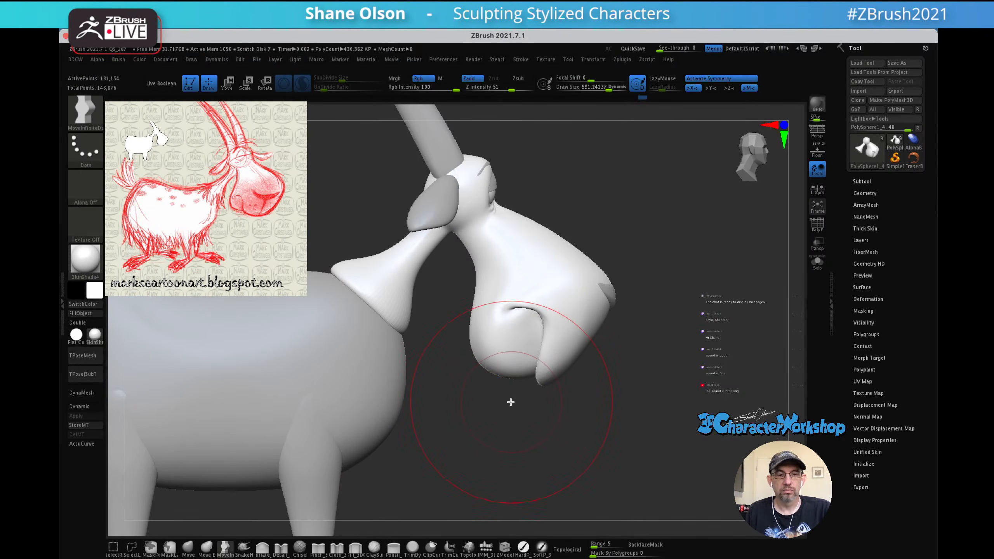
{"action": "left_click_drag", "start_coordinate": [504, 409], "coordinate": [506, 378]}
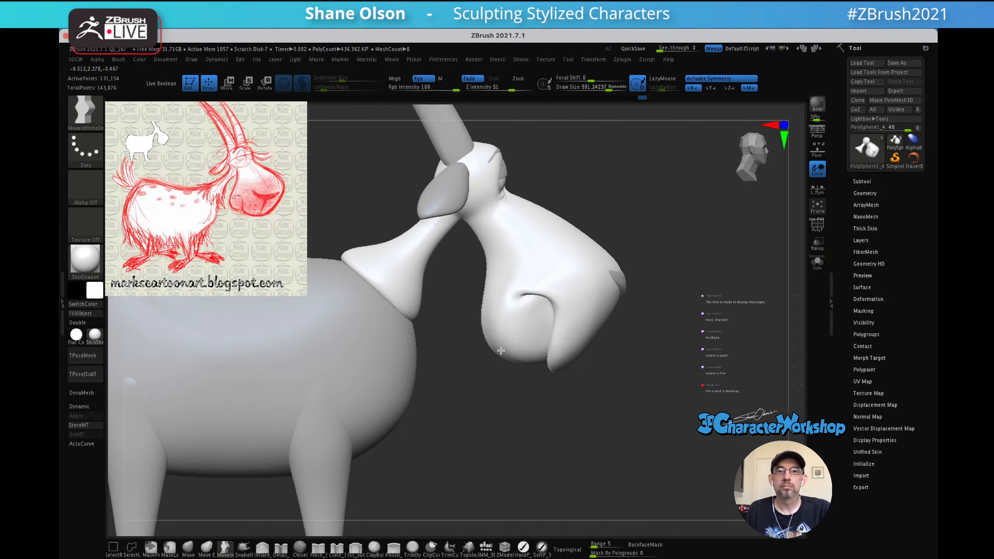
{"action": "key", "text": "s"}
{"action": "left_click_drag", "start_coordinate": [509, 344], "coordinate": [499, 340]}
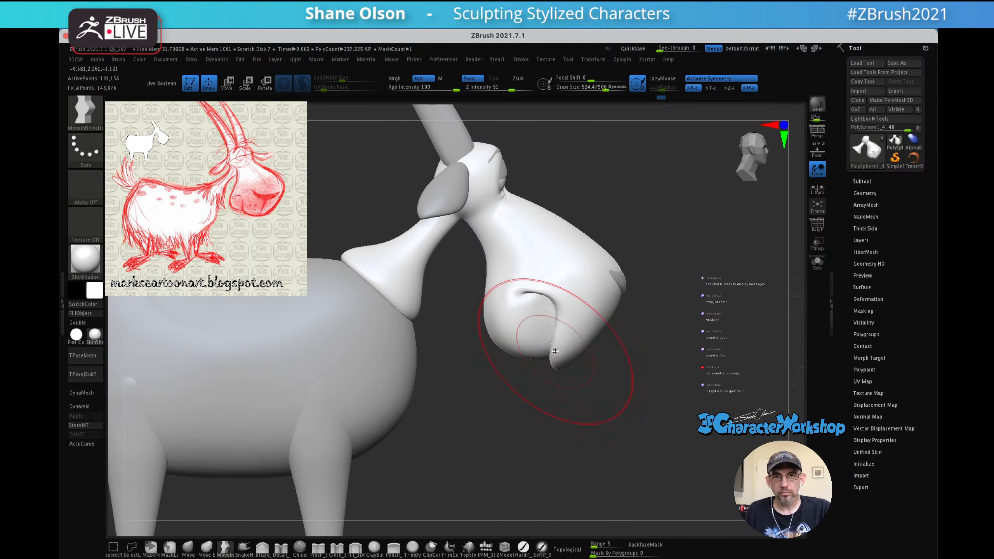
{"action": "left_click_drag", "start_coordinate": [552, 360], "coordinate": [550, 352]}
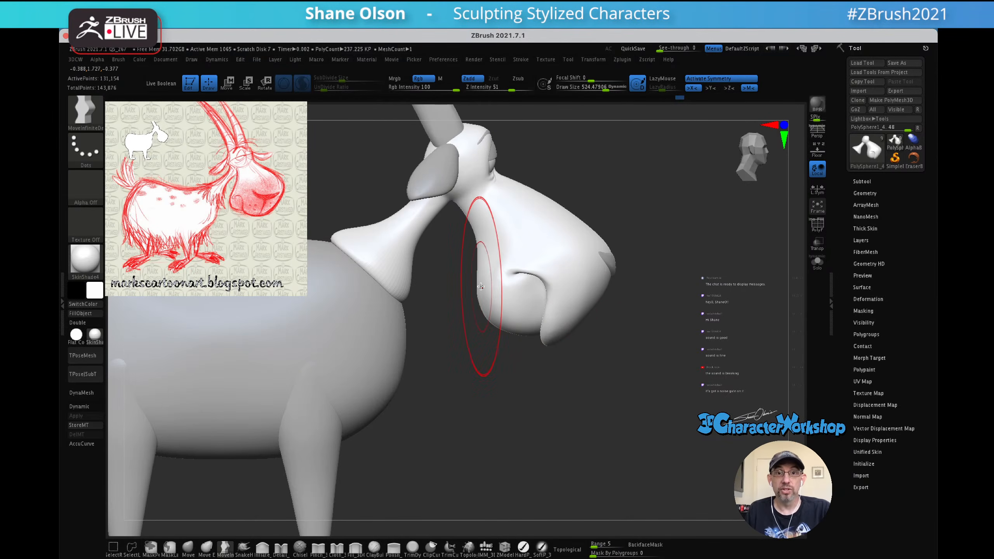
- Adjust the tip of the upper lip with the Move brush at a draw size of about 403, checking from the front and side
{"action": "mouse_move", "coordinate": [610, 341]}
{"action": "left_mouse_down"}
{"action": "mouse_move", "coordinate": [587, 339]}
{"action": "mouse_move", "coordinate": [623, 342]}
{"action": "mouse_move", "coordinate": [594, 329]}
{"action": "mouse_move", "coordinate": [658, 305]}
{"action": "left_mouse_up"}
{"action": "key", "text": "z"}
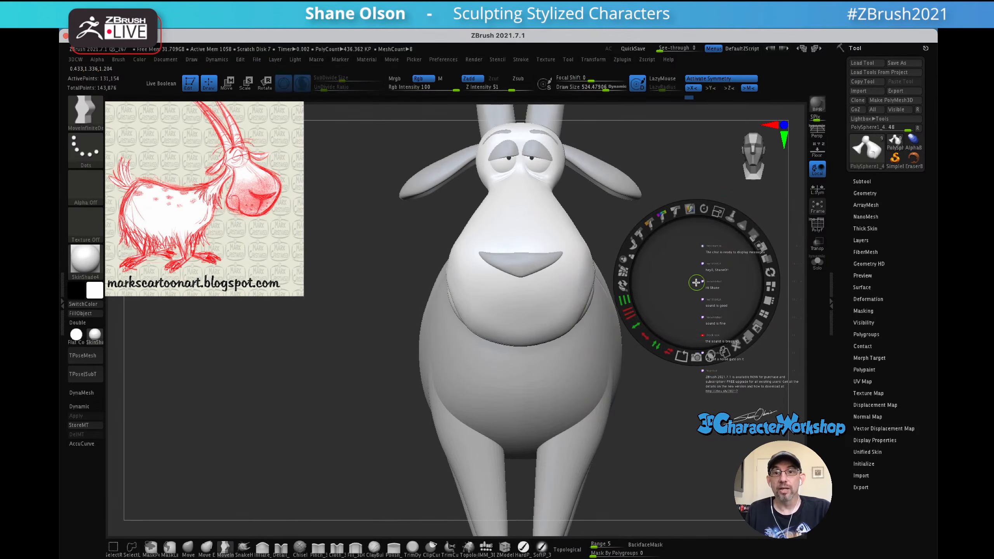
{"action": "key", "text": "z"}
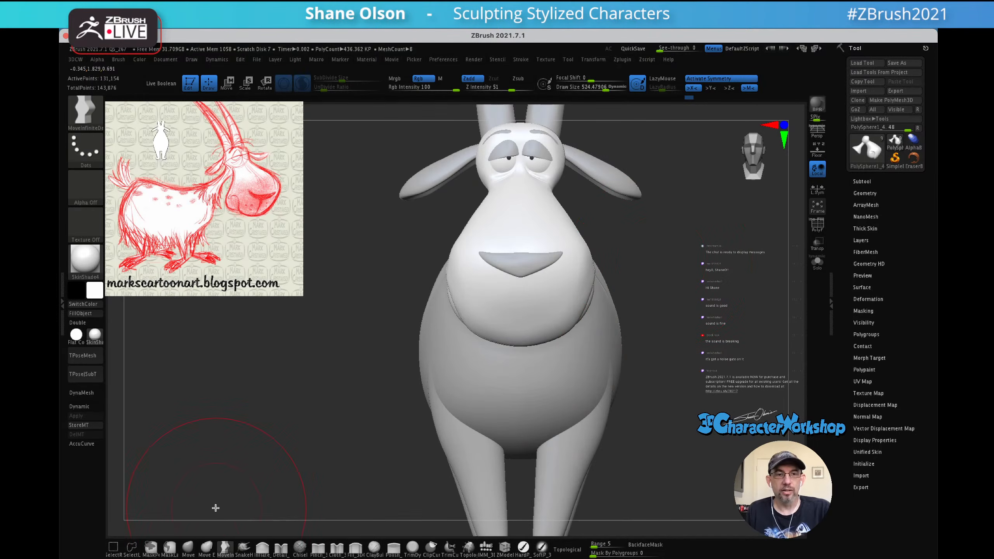
{"action": "left_click", "coordinate": [188, 546]}
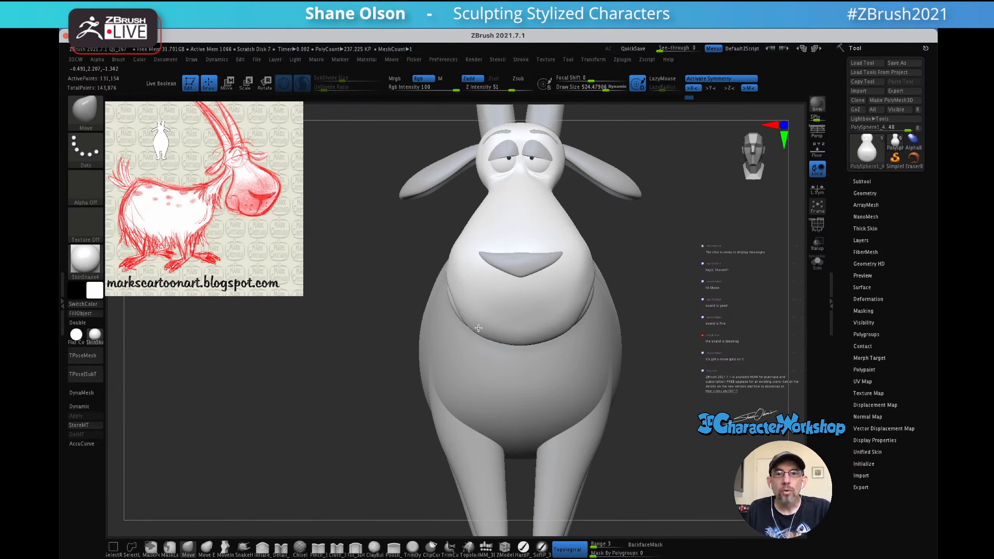
{"action": "right_click_drag", "start_coordinate": [510, 313], "coordinate": [567, 297]}
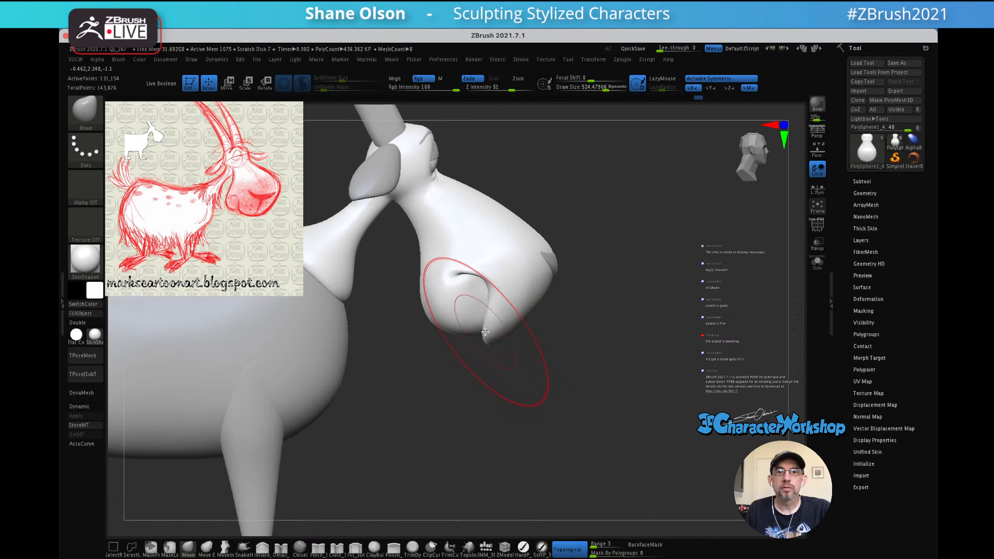
{"action": "right_click_drag", "start_coordinate": [545, 335], "coordinate": [589, 367], "text": "ctrl"}
{"action": "key", "text": "s"}
{"action": "left_click_drag", "start_coordinate": [578, 375], "coordinate": [576, 376]}
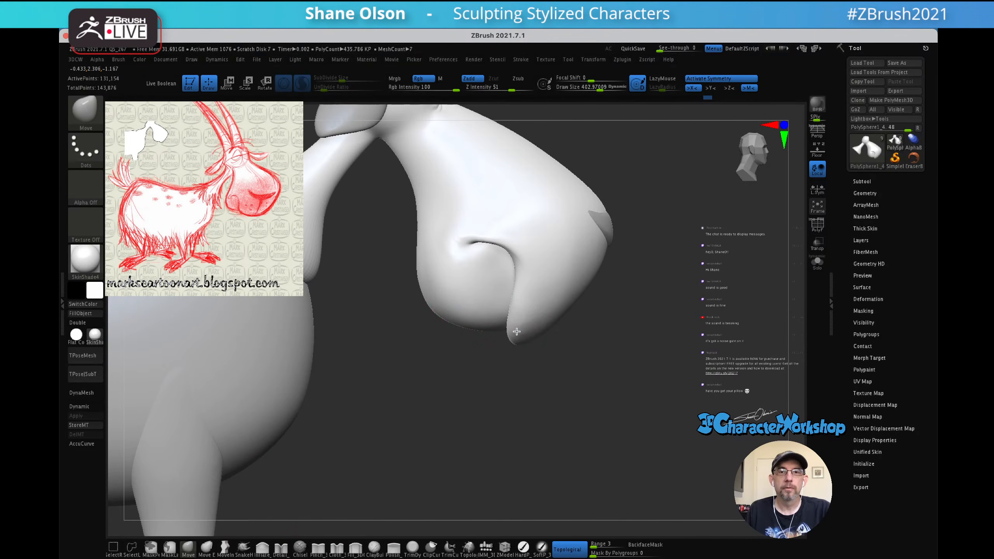
{"action": "mouse_move", "coordinate": [518, 354]}
{"action": "left_mouse_down"}
{"action": "mouse_move", "coordinate": [513, 361]}
{"action": "mouse_move", "coordinate": [510, 340]}
{"action": "mouse_move", "coordinate": [509, 348]}
{"action": "mouse_move", "coordinate": [538, 332]}
{"action": "mouse_move", "coordinate": [523, 304]}
{"action": "mouse_move", "coordinate": [530, 313]}
{"action": "left_mouse_up"}
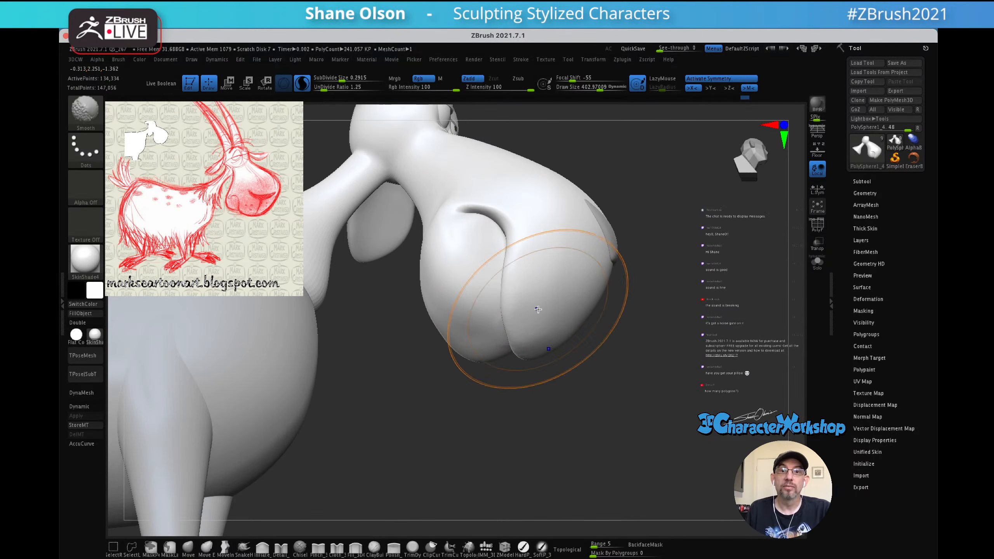
- Shape and smooth the underside of the lip at a draw size of about 314, and check the muzzle's wireframe
{"action": "key", "text": "s"}
{"action": "mouse_move", "coordinate": [575, 377]}
{"action": "left_mouse_down"}
{"action": "mouse_move", "coordinate": [619, 373]}
{"action": "mouse_move", "coordinate": [563, 371]}
{"action": "mouse_move", "coordinate": [570, 332]}
{"action": "mouse_move", "coordinate": [537, 297]}
{"action": "mouse_move", "coordinate": [524, 298]}
{"action": "mouse_move", "coordinate": [518, 317]}
{"action": "mouse_move", "coordinate": [517, 298]}
{"action": "mouse_move", "coordinate": [519, 315]}
{"action": "left_mouse_up"}
{"action": "left_click_drag", "start_coordinate": [567, 380], "coordinate": [543, 402]}
{"action": "key", "text": "shift+f"}
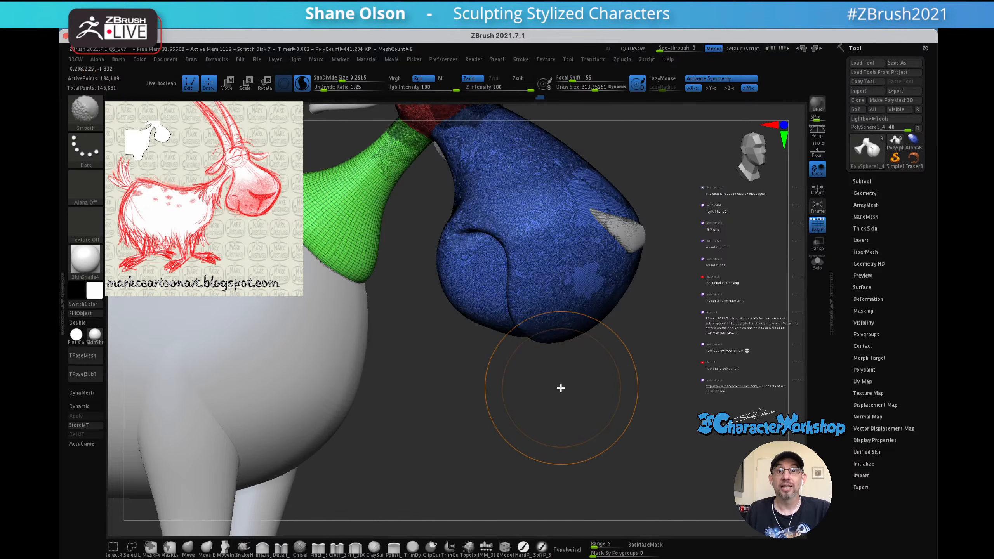
{"action": "mouse_move", "coordinate": [657, 340]}
{"action": "left_mouse_down", "text": "alt"}
{"action": "mouse_move", "coordinate": [646, 434]}
{"action": "mouse_move", "coordinate": [650, 366]}
{"action": "mouse_move", "coordinate": [639, 377]}
{"action": "left_mouse_up", "text": "alt"}
{"action": "key", "text": "shift+f"}
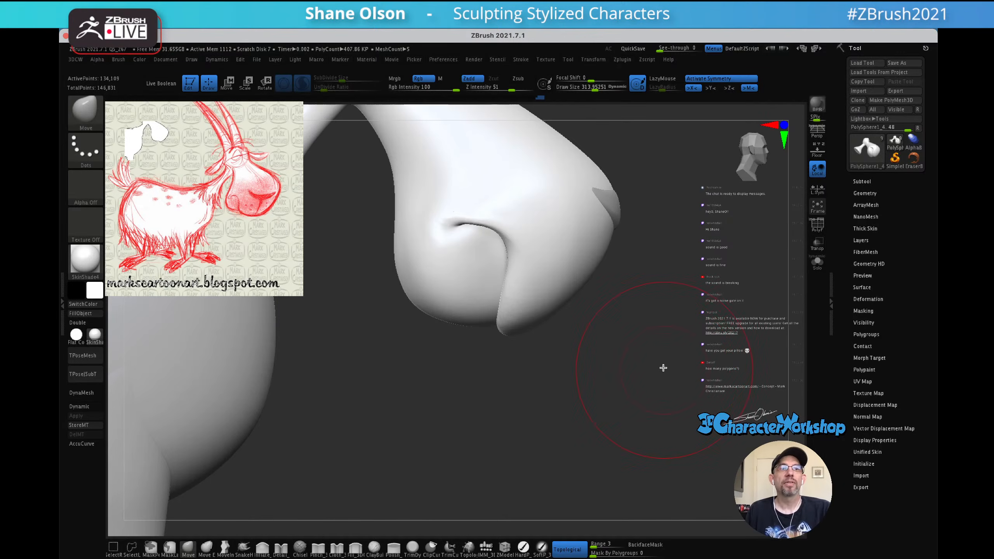
- Refine the sides of the muzzle around the mouth line with the Move brush, reducing the draw size to about 157
{"action": "mouse_move", "coordinate": [662, 326]}
{"action": "left_mouse_down"}
{"action": "mouse_move", "coordinate": [643, 348]}
{"action": "mouse_move", "coordinate": [646, 369]}
{"action": "mouse_move", "coordinate": [638, 353]}
{"action": "mouse_move", "coordinate": [627, 361]}
{"action": "left_mouse_up"}
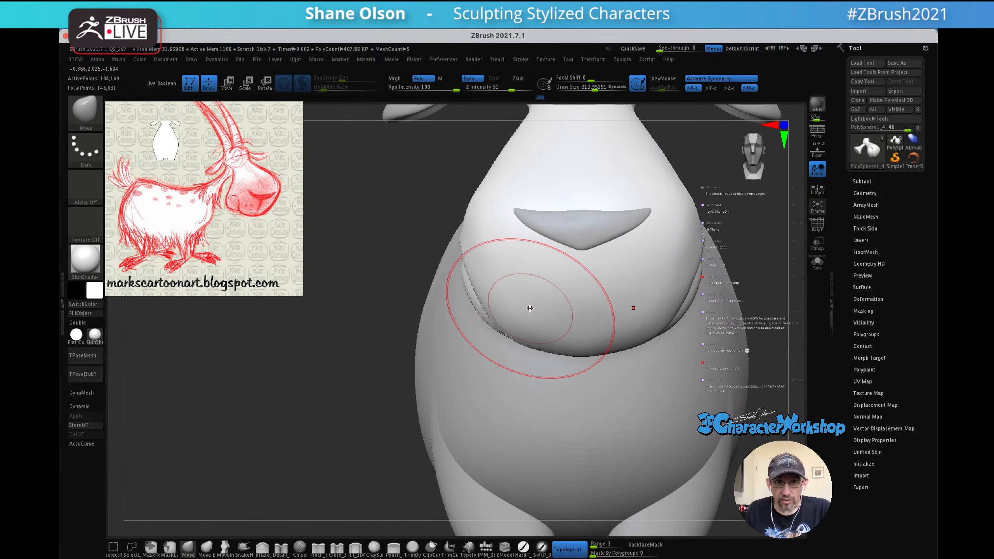
{"action": "key", "text": "s"}
{"action": "left_click_drag", "start_coordinate": [492, 291], "coordinate": [491, 291]}
{"action": "left_click_drag", "start_coordinate": [485, 289], "coordinate": [478, 290]}
{"action": "mouse_move", "coordinate": [484, 263]}
{"action": "right_mouse_down"}
{"action": "mouse_move", "coordinate": [509, 264]}
{"action": "mouse_move", "coordinate": [507, 238]}
{"action": "mouse_move", "coordinate": [541, 267]}
{"action": "right_mouse_up"}
{"action": "key", "text": "s"}
{"action": "left_click_drag", "start_coordinate": [532, 259], "coordinate": [527, 270]}
{"action": "key", "text": "s"}
{"action": "mouse_move", "coordinate": [525, 270]}
{"action": "right_mouse_down"}
{"action": "mouse_move", "coordinate": [563, 282]}
{"action": "mouse_move", "coordinate": [503, 306]}
{"action": "right_mouse_up"}
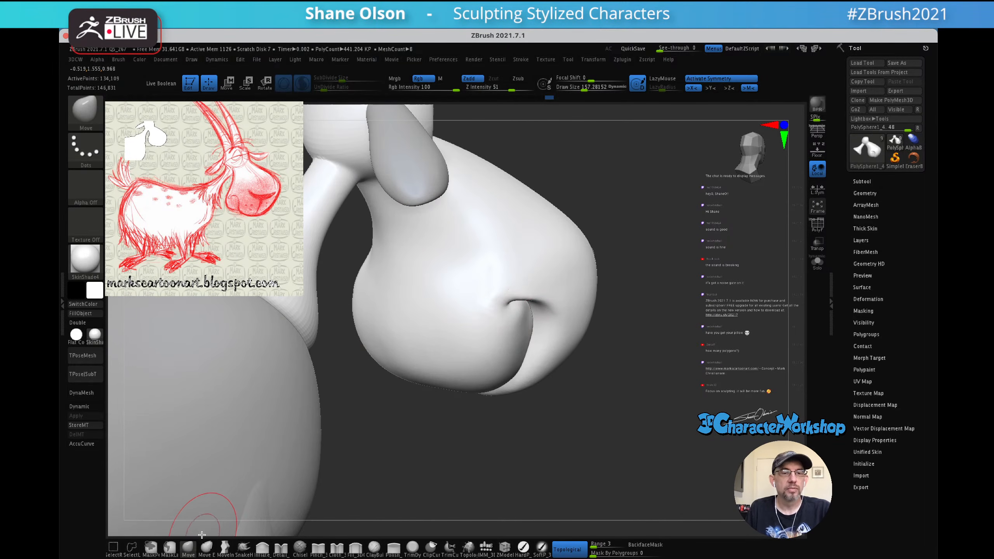
- Puff up the surface around the mouth-corner crease with the Inflate brush at a draw size of about 90
{"action": "left_click", "coordinate": [262, 547]}
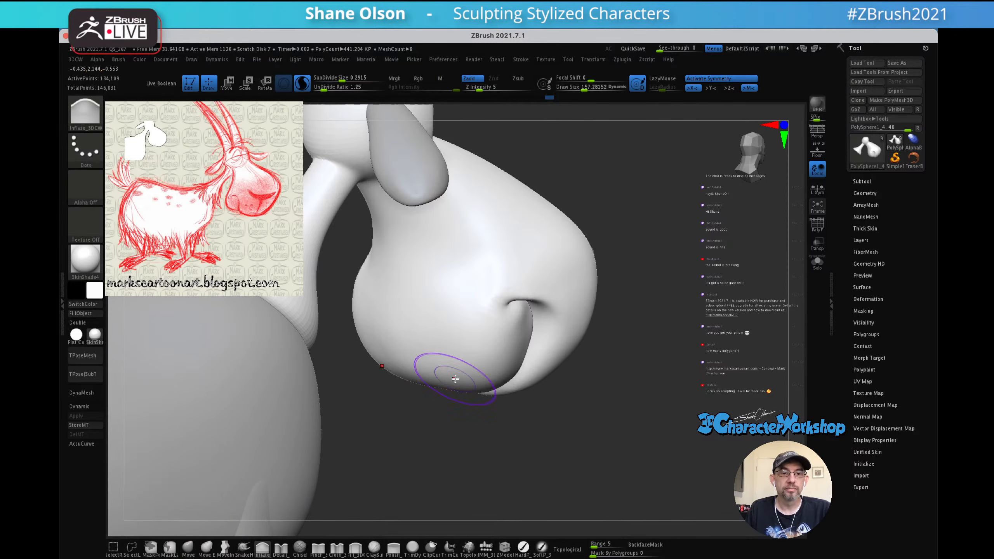
{"action": "key", "text": "s"}
{"action": "left_click_drag", "start_coordinate": [473, 416], "coordinate": [466, 417]}
{"action": "right_click_drag", "start_coordinate": [558, 302], "coordinate": [499, 301]}
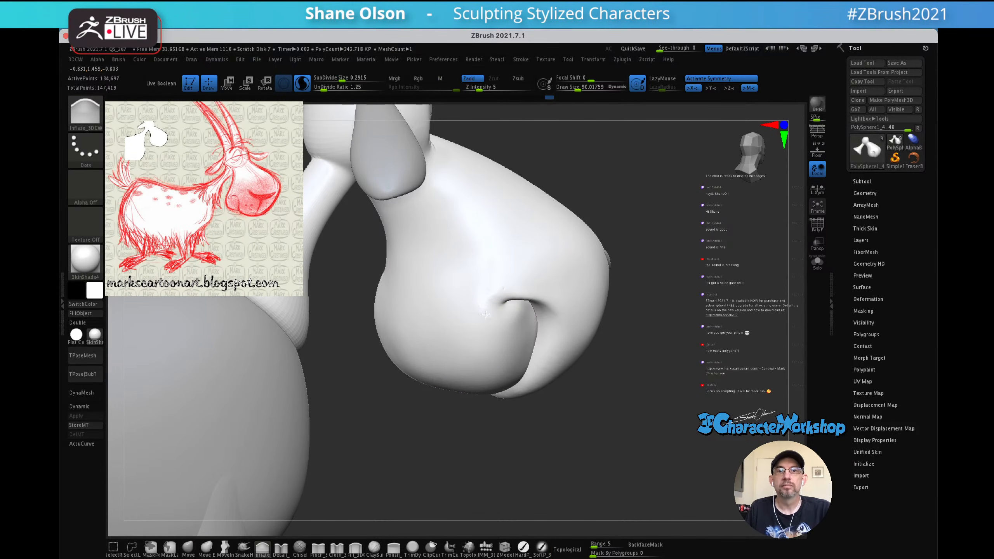
{"action": "left_click_drag", "start_coordinate": [488, 300], "coordinate": [499, 284]}
{"action": "right_click_drag", "start_coordinate": [517, 301], "coordinate": [500, 316]}
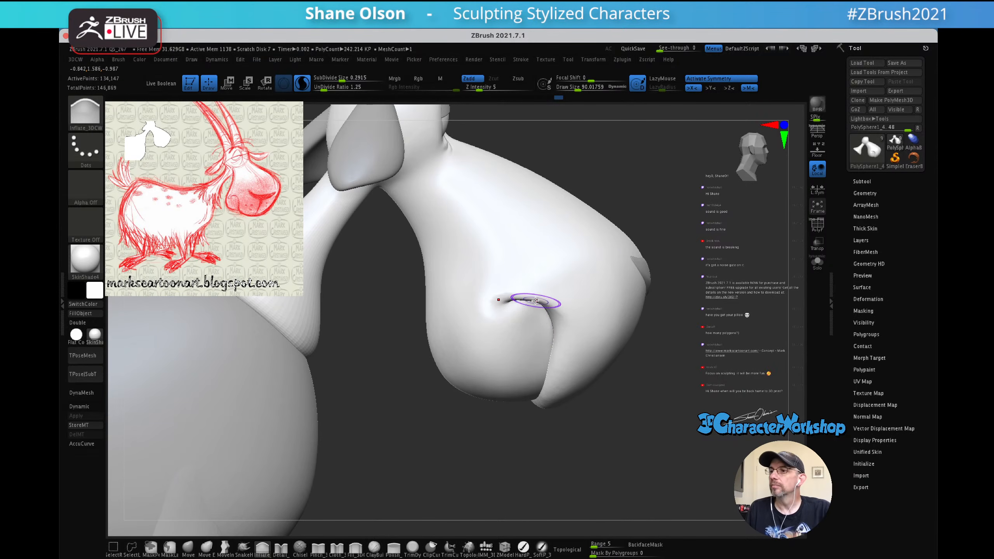
{"action": "mouse_move", "coordinate": [526, 275]}
{"action": "right_mouse_down"}
{"action": "mouse_move", "coordinate": [519, 292]}
{"action": "mouse_move", "coordinate": [524, 279]}
{"action": "right_mouse_up"}
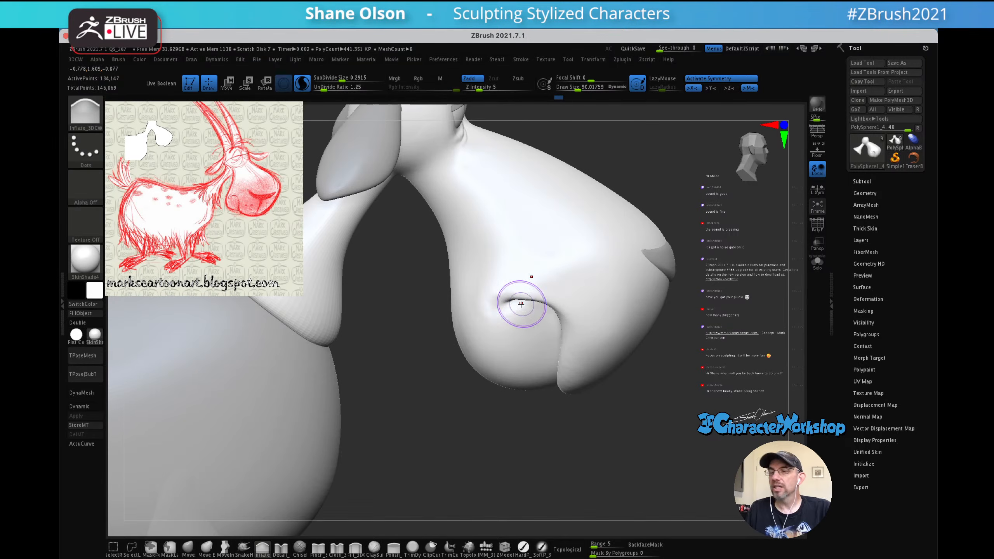
- Inflate and smooth the lip and cheek around the mouth corner at a draw size of about 114, with the wireframe shown
{"action": "key", "text": "s"}
{"action": "left_click_drag", "start_coordinate": [508, 288], "coordinate": [490, 290]}
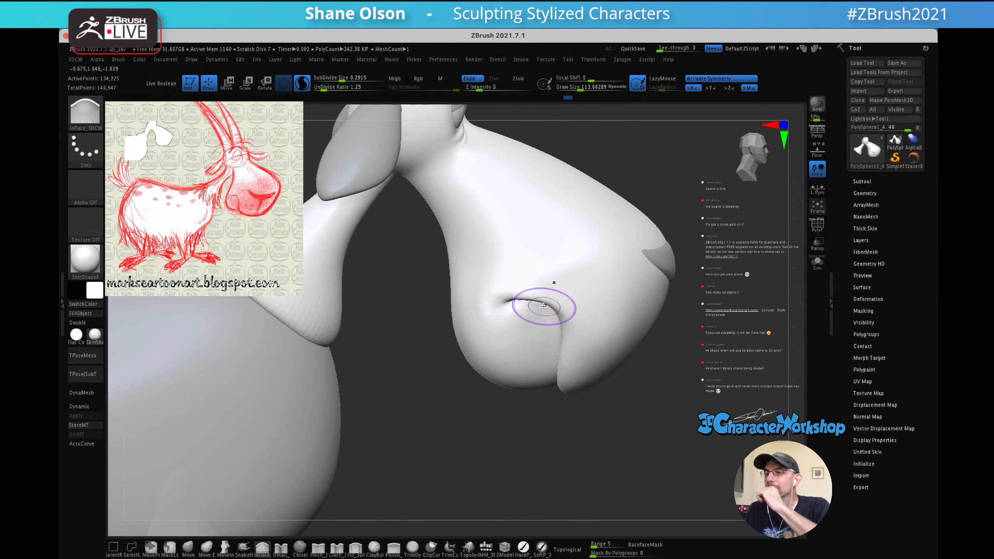
{"action": "right_click_drag", "start_coordinate": [541, 298], "coordinate": [552, 294], "text": "alt"}
{"action": "right_click_drag", "start_coordinate": [608, 289], "coordinate": [569, 322]}
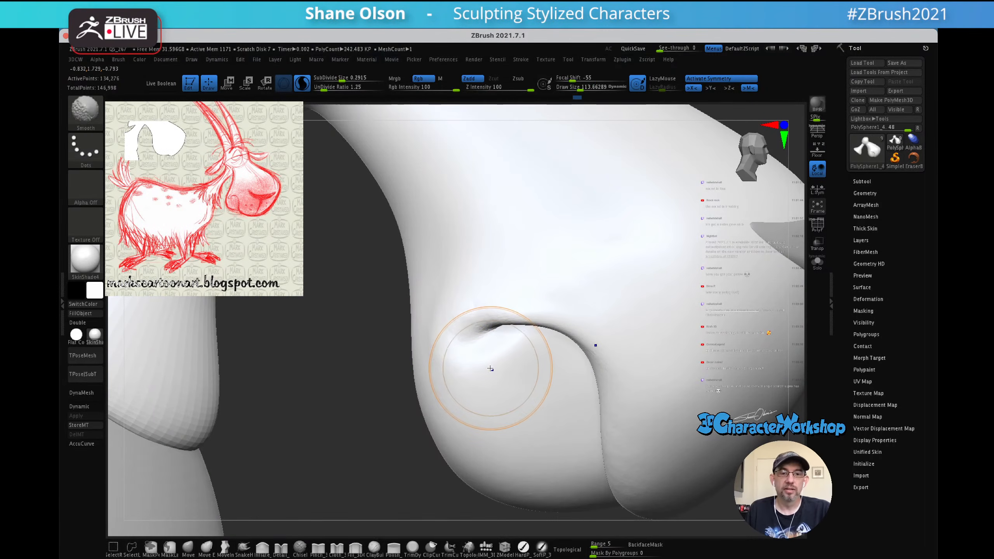
{"action": "key", "text": "shift+f"}
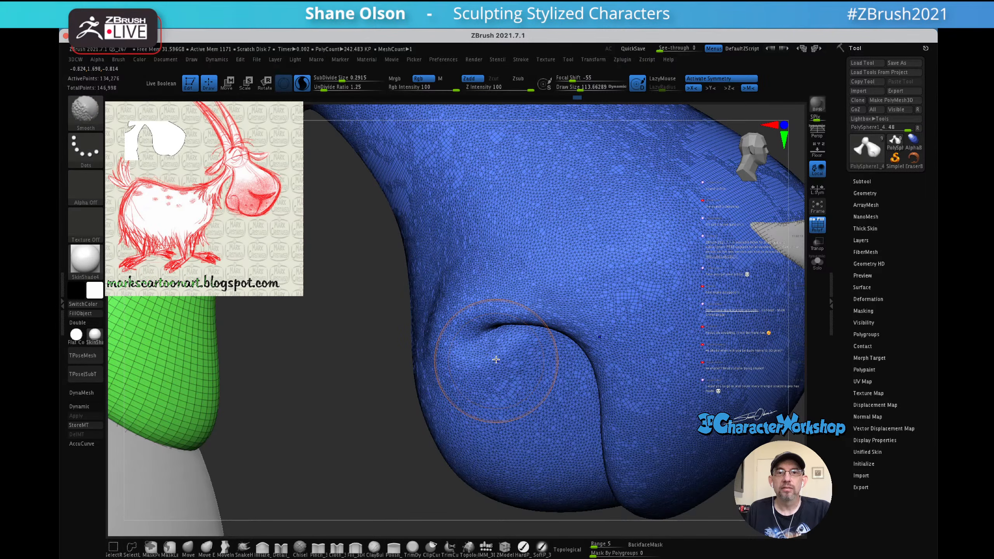
{"action": "mouse_move", "coordinate": [495, 360]}
{"action": "right_mouse_down"}
{"action": "mouse_move", "coordinate": [486, 348]}
{"action": "mouse_move", "coordinate": [460, 379]}
{"action": "mouse_move", "coordinate": [483, 356]}
{"action": "mouse_move", "coordinate": [460, 308]}
{"action": "right_mouse_up"}
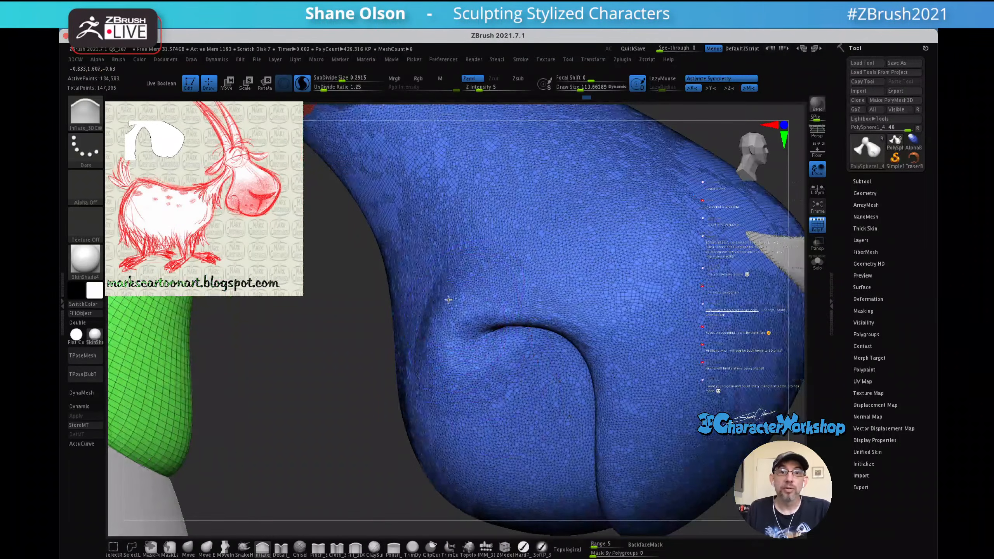
{"action": "right_click_drag", "start_coordinate": [503, 368], "coordinate": [509, 357]}
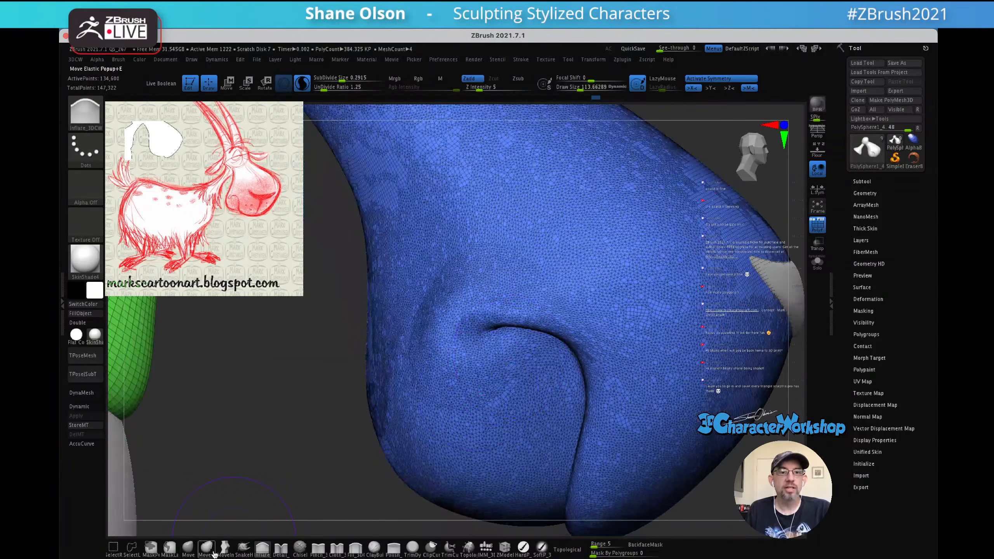
- Bend the mouth line downward at its corner with the Move Infinite Depth brush, ending at a draw size of about 151
{"action": "left_click", "coordinate": [226, 546]}
{"action": "key", "text": "s"}
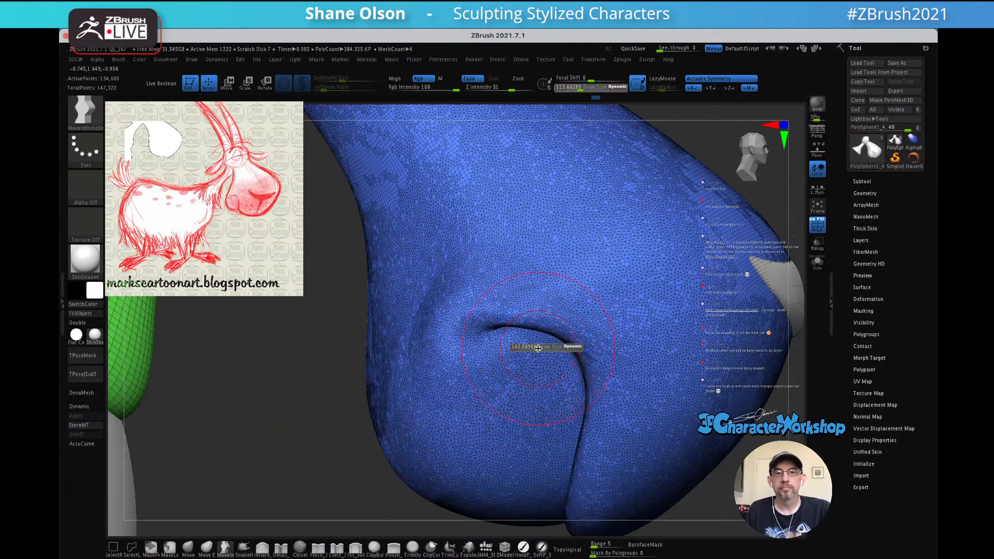
{"action": "left_click_drag", "start_coordinate": [537, 347], "coordinate": [543, 346]}
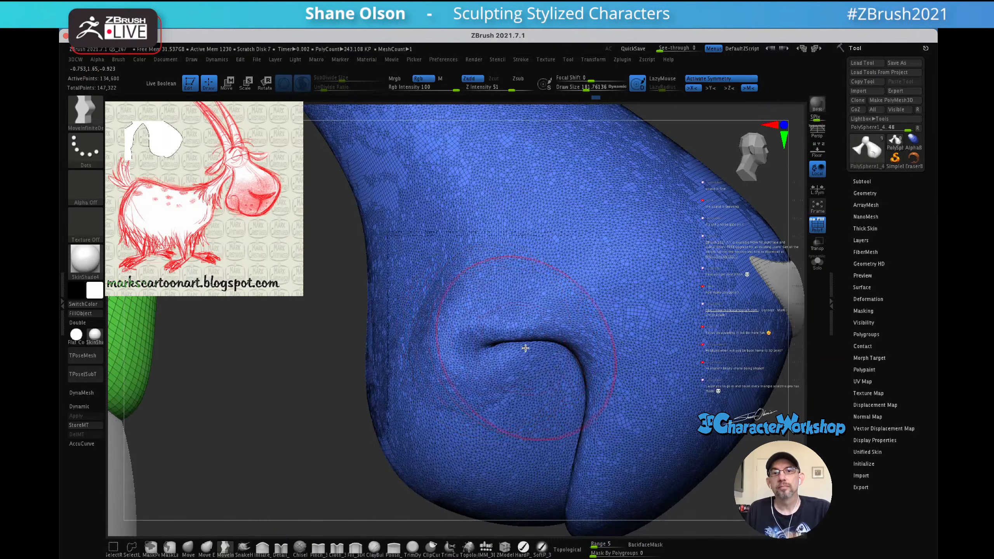
{"action": "key", "text": "s"}
{"action": "left_click_drag", "start_coordinate": [534, 343], "coordinate": [526, 343]}
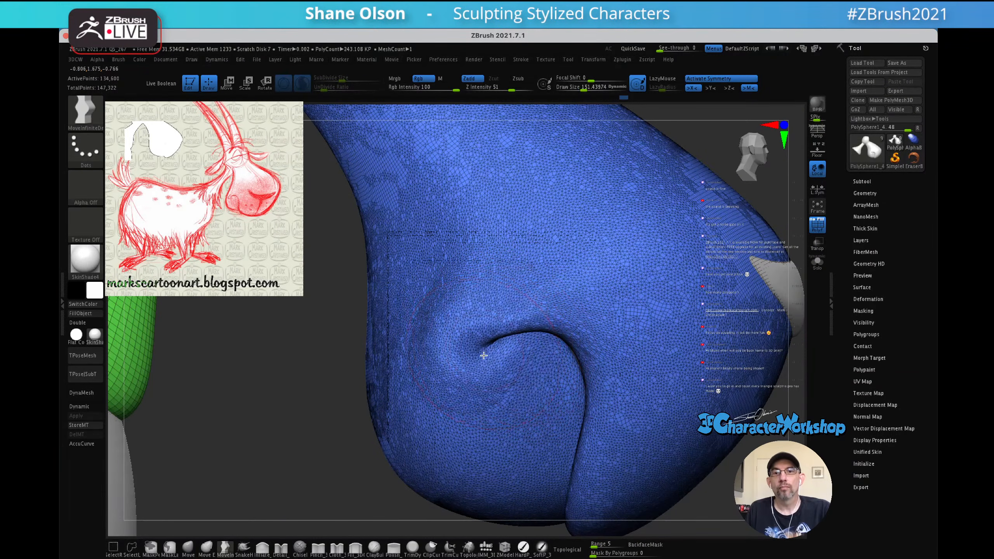
- Smooth the surface around the reshaped mouth line and hide the wireframe
{"action": "mouse_move", "coordinate": [594, 296]}
{"action": "right_mouse_down"}
{"action": "mouse_move", "coordinate": [581, 299]}
{"action": "mouse_move", "coordinate": [597, 304]}
{"action": "right_mouse_up"}
{"action": "left_click_drag", "start_coordinate": [601, 364], "coordinate": [586, 332], "text": "shift"}
{"action": "mouse_move", "coordinate": [597, 350]}
{"action": "right_mouse_down"}
{"action": "mouse_move", "coordinate": [548, 332]}
{"action": "mouse_move", "coordinate": [570, 341]}
{"action": "mouse_move", "coordinate": [596, 333]}
{"action": "mouse_move", "coordinate": [586, 313]}
{"action": "mouse_move", "coordinate": [549, 337]}
{"action": "right_mouse_up"}
{"action": "key", "text": "shift+f"}
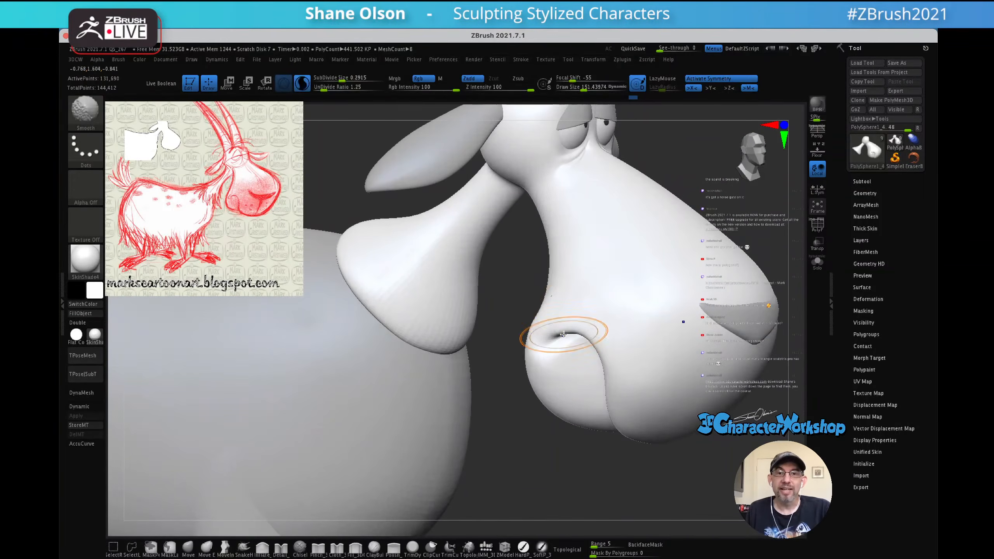
{"action": "right_click_drag", "start_coordinate": [599, 306], "coordinate": [592, 330], "text": "ctrl"}
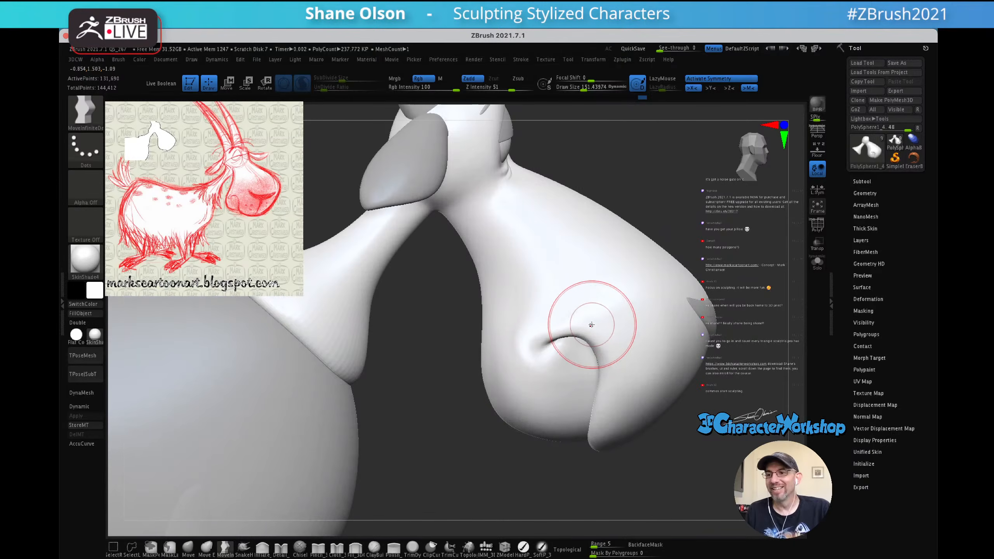
- Smooth the cheek, the mouth-corner crease and the lower lip around the mouth line
{"action": "mouse_move", "coordinate": [588, 328]}
{"action": "right_mouse_down"}
{"action": "mouse_move", "coordinate": [576, 327]}
{"action": "mouse_move", "coordinate": [585, 312]}
{"action": "mouse_move", "coordinate": [575, 320]}
{"action": "mouse_move", "coordinate": [583, 324]}
{"action": "mouse_move", "coordinate": [554, 316]}
{"action": "right_mouse_up"}
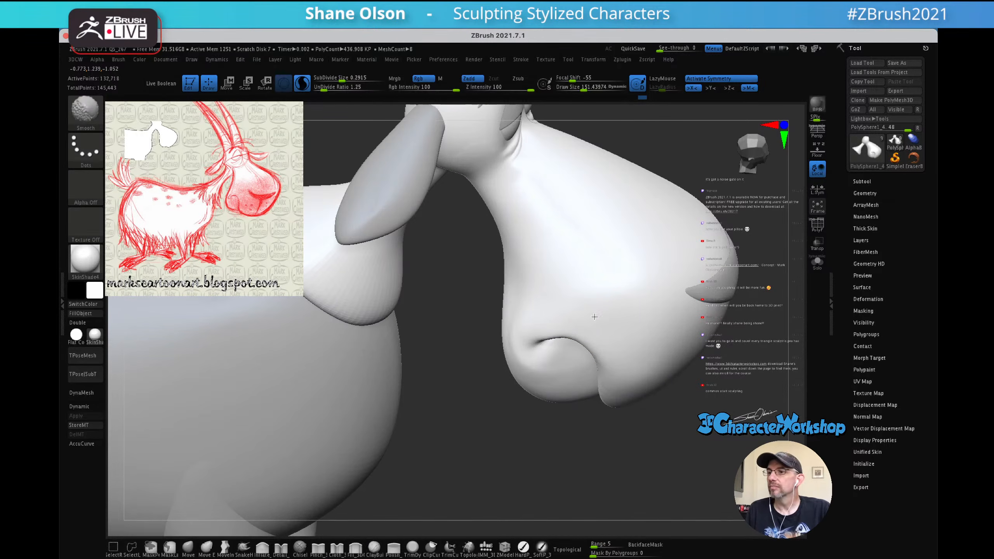
{"action": "right_click_drag", "start_coordinate": [572, 295], "coordinate": [547, 305]}
{"action": "left_click_drag", "start_coordinate": [520, 293], "coordinate": [561, 307], "text": "shift"}
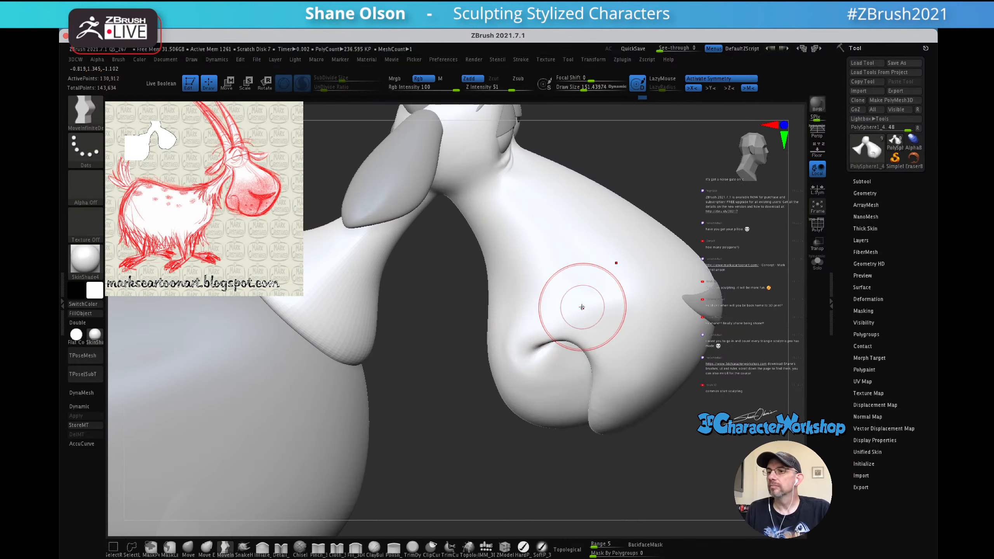
{"action": "left_click_drag", "start_coordinate": [543, 346], "coordinate": [505, 322], "text": "shift"}
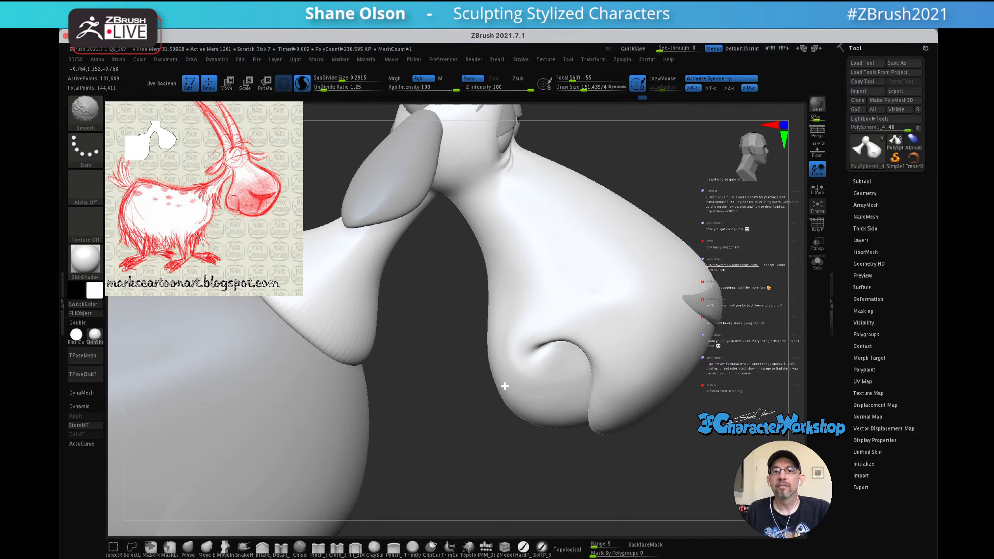
{"action": "left_click_drag", "start_coordinate": [534, 396], "coordinate": [542, 392], "text": "shift"}
- Turn on Local Symmetry and shorten both ears along their length by scaling them on one axis
{"action": "mouse_move", "coordinate": [563, 378]}
{"action": "right_mouse_down"}
{"action": "mouse_move", "coordinate": [584, 313]}
{"action": "mouse_move", "coordinate": [530, 366]}
{"action": "mouse_move", "coordinate": [548, 345]}
{"action": "right_mouse_up"}
{"action": "mouse_move", "coordinate": [634, 321]}
{"action": "right_mouse_down"}
{"action": "mouse_move", "coordinate": [486, 344]}
{"action": "mouse_move", "coordinate": [563, 339]}
{"action": "right_mouse_up"}
{"action": "mouse_move", "coordinate": [561, 304]}
{"action": "right_mouse_down", "text": "alt"}
{"action": "mouse_move", "coordinate": [575, 285]}
{"action": "mouse_move", "coordinate": [546, 284]}
{"action": "mouse_move", "coordinate": [556, 291]}
{"action": "right_mouse_up", "text": "alt"}
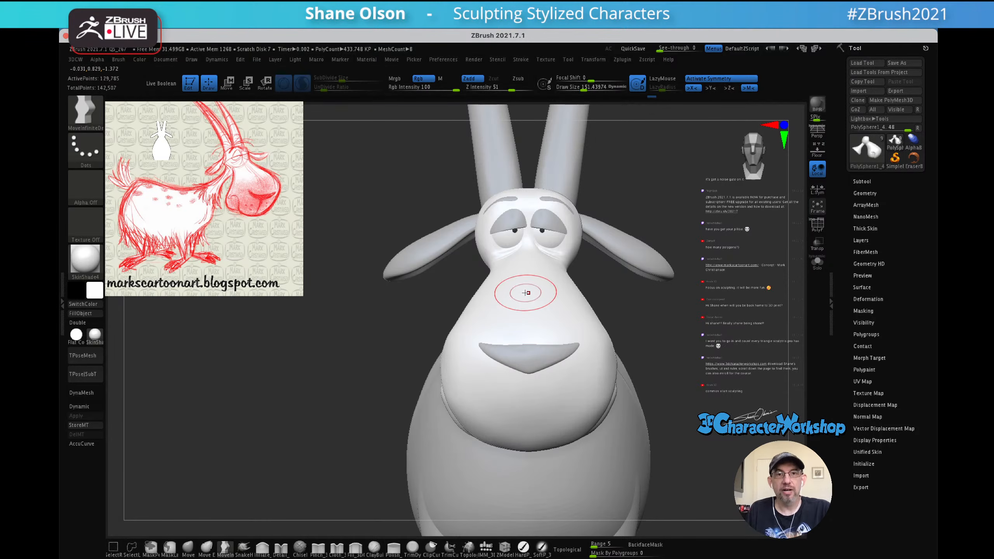
{"action": "left_click", "coordinate": [421, 259], "text": "alt"}
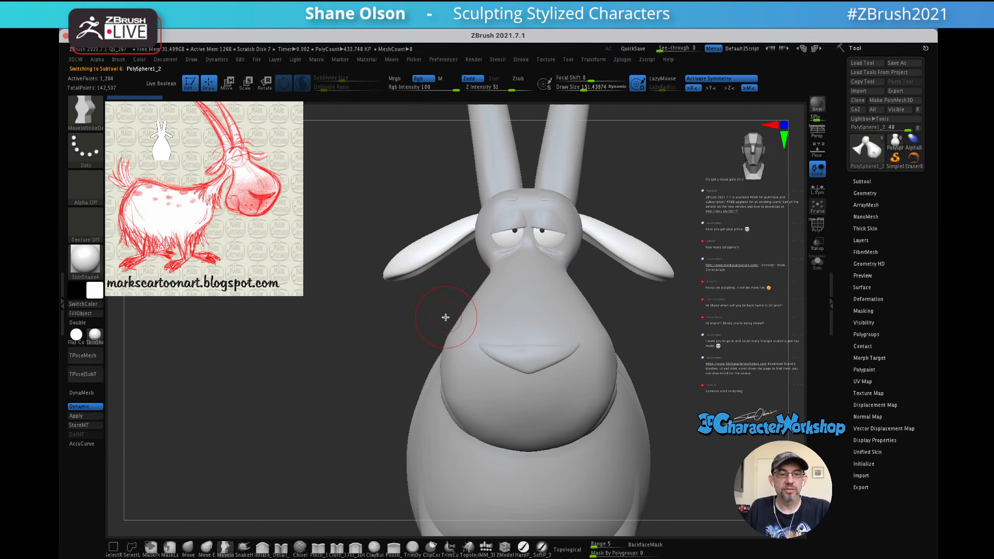
{"action": "key", "text": "w"}
{"action": "left_click_drag", "start_coordinate": [583, 192], "coordinate": [501, 210], "text": "alt"}
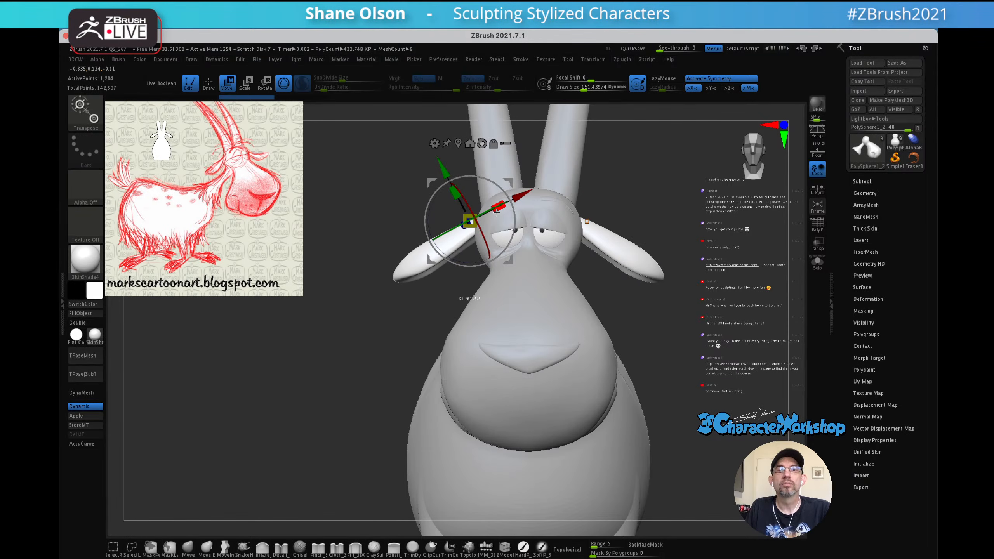
{"action": "key", "text": "ctrl+z"}
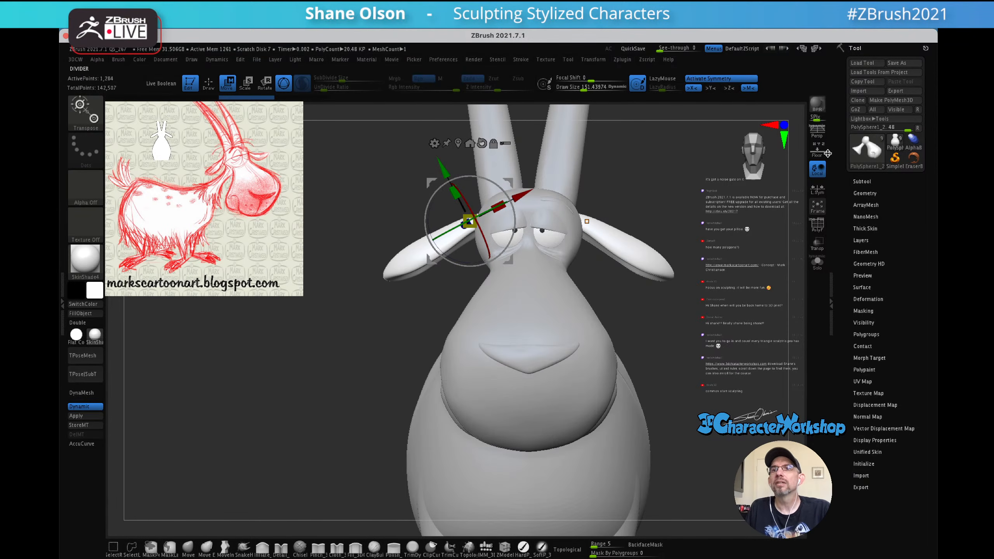
{"action": "left_click", "coordinate": [816, 190]}
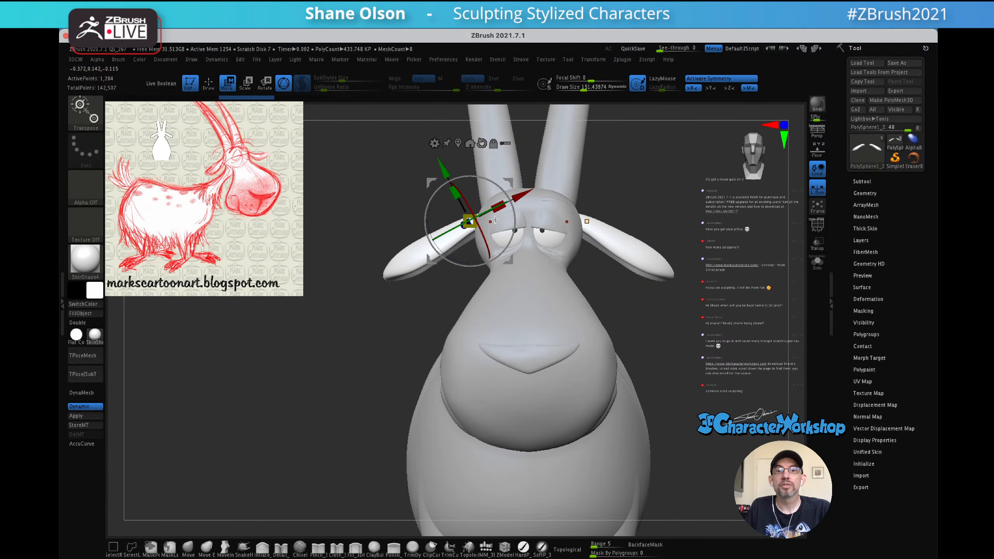
{"action": "left_click_drag", "start_coordinate": [506, 206], "coordinate": [493, 213]}
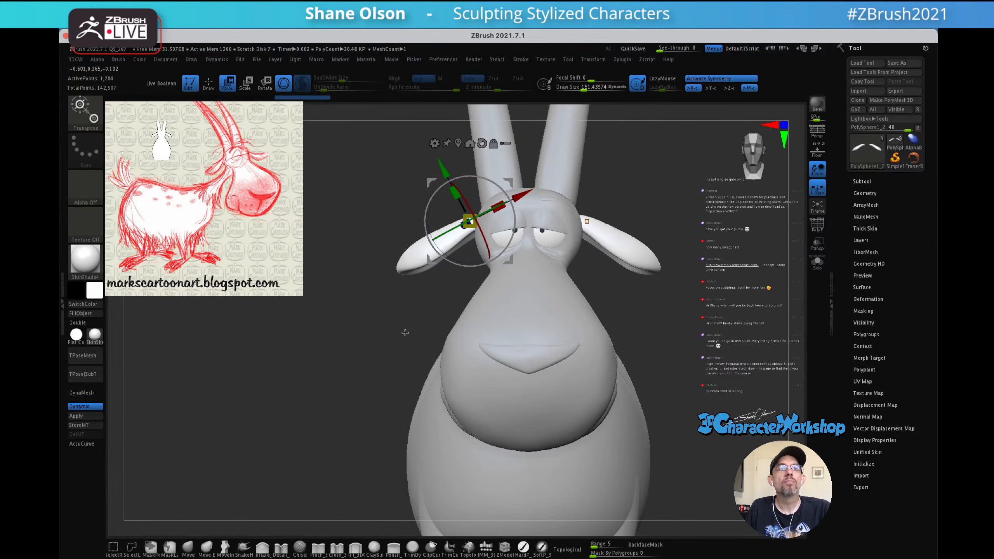
{"action": "key", "text": "q"}
- Select the head and neck subtool, show its wireframe, and smooth the side and upper edge of the flared neck base
{"action": "mouse_move", "coordinate": [446, 328]}
{"action": "left_mouse_down"}
{"action": "mouse_move", "coordinate": [675, 244]}
{"action": "mouse_move", "coordinate": [646, 262]}
{"action": "mouse_move", "coordinate": [630, 232]}
{"action": "mouse_move", "coordinate": [636, 251]}
{"action": "left_mouse_up"}
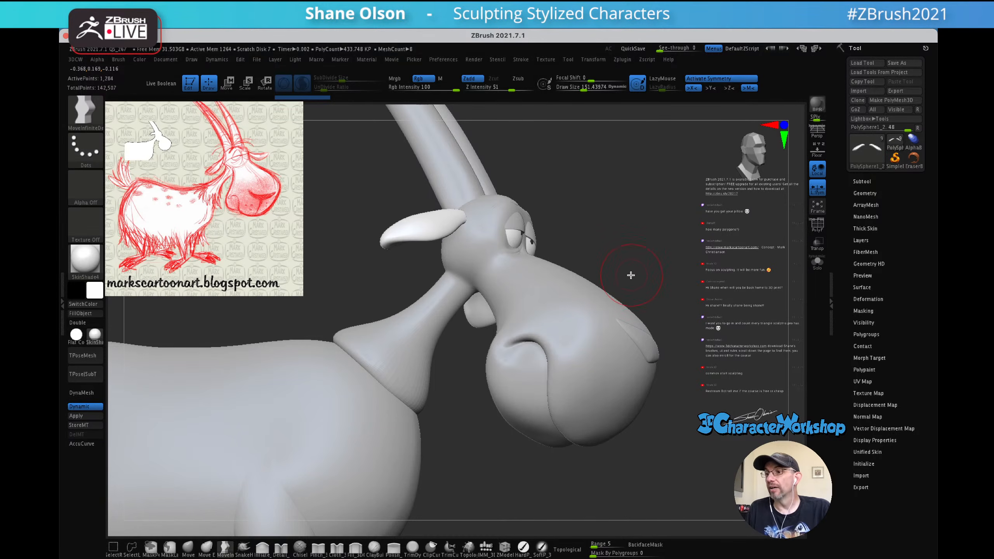
{"action": "mouse_move", "coordinate": [643, 298]}
{"action": "left_mouse_down"}
{"action": "mouse_move", "coordinate": [628, 271]}
{"action": "mouse_move", "coordinate": [623, 282]}
{"action": "mouse_move", "coordinate": [654, 262]}
{"action": "mouse_move", "coordinate": [637, 266]}
{"action": "mouse_move", "coordinate": [641, 286]}
{"action": "mouse_move", "coordinate": [640, 249]}
{"action": "mouse_move", "coordinate": [659, 255]}
{"action": "left_mouse_up"}
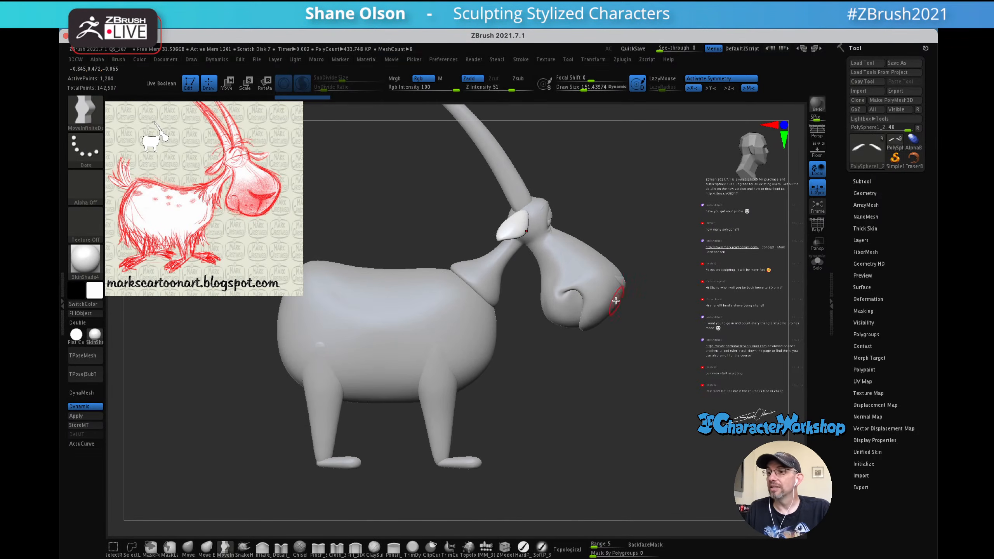
{"action": "left_click_drag", "start_coordinate": [531, 385], "coordinate": [556, 346]}
{"action": "left_click", "coordinate": [504, 280], "text": "alt"}
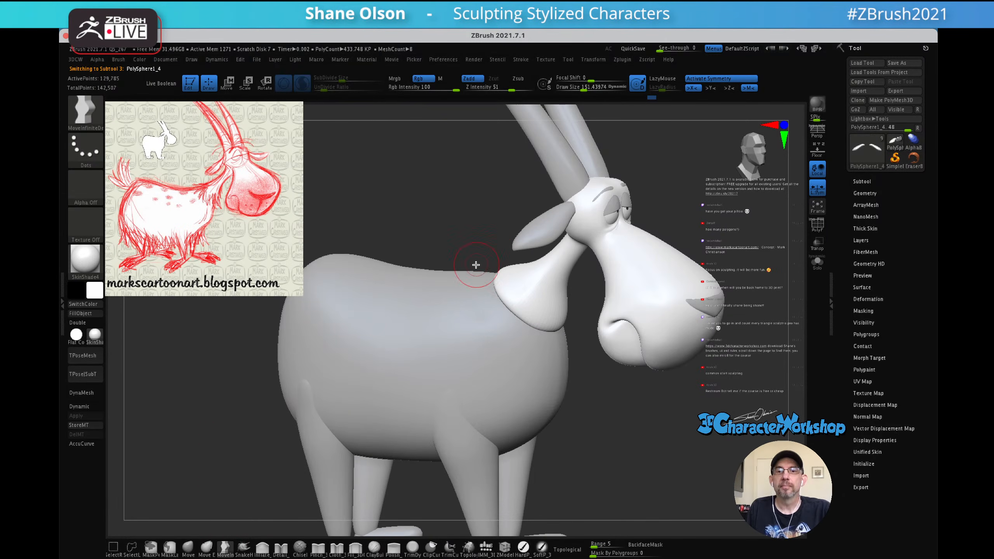
{"action": "key", "text": "shift+f"}
{"action": "key", "text": "shift+f"}
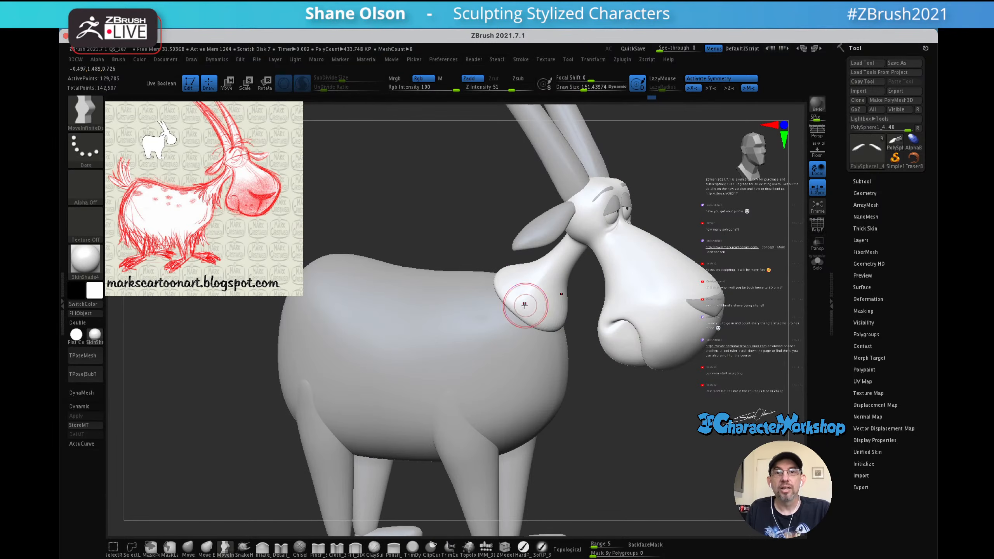
{"action": "right_click_drag", "start_coordinate": [541, 281], "coordinate": [518, 310], "text": "ctrl"}
{"action": "key", "text": "shift+f"}
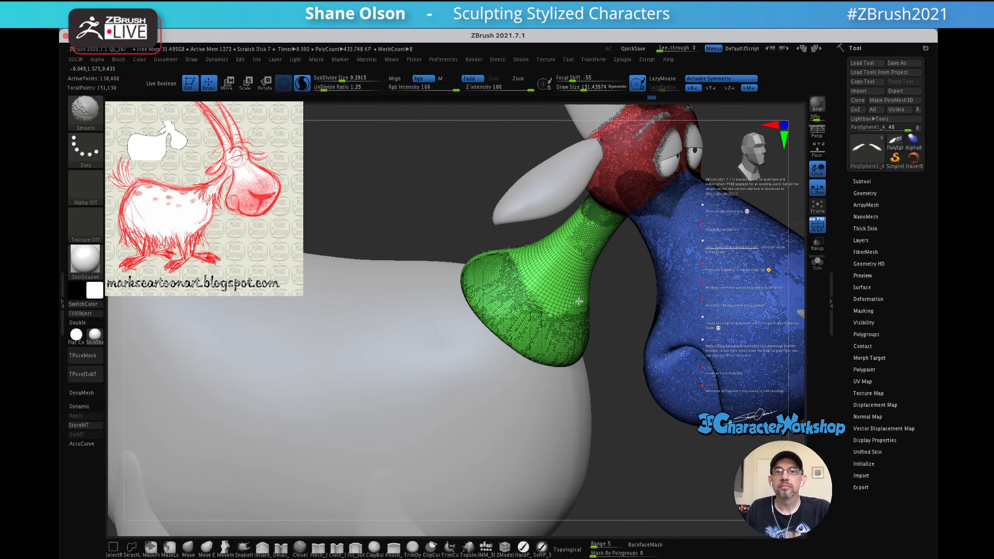
{"action": "left_click_drag", "start_coordinate": [607, 217], "coordinate": [547, 272], "text": "shift"}
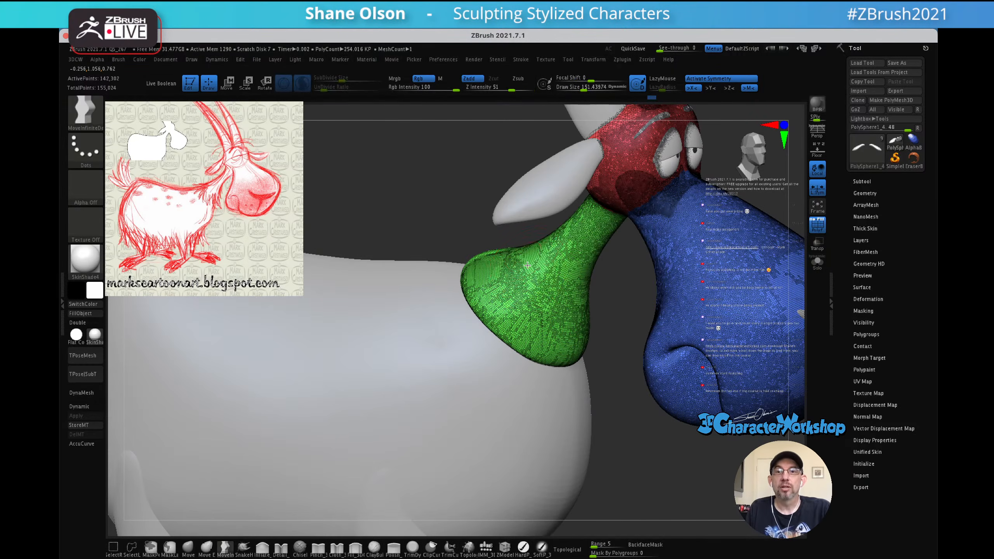
{"action": "right_click_drag", "start_coordinate": [506, 278], "coordinate": [583, 295]}
{"action": "left_click_drag", "start_coordinate": [471, 257], "coordinate": [482, 241], "text": "shift"}
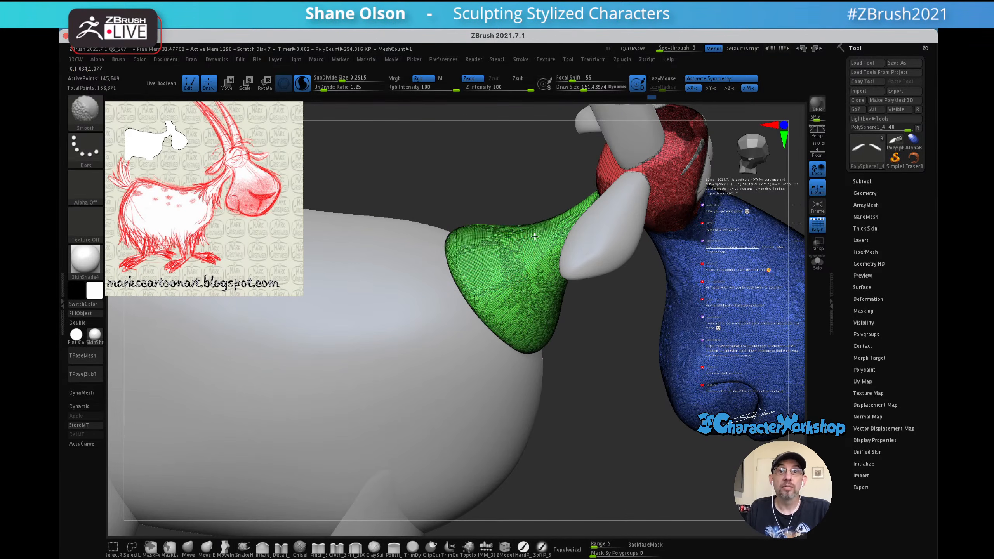
- Smooth the upper neck where it meets the back of the head and the neck's lower front
{"action": "right_click_drag", "start_coordinate": [513, 262], "coordinate": [548, 219]}
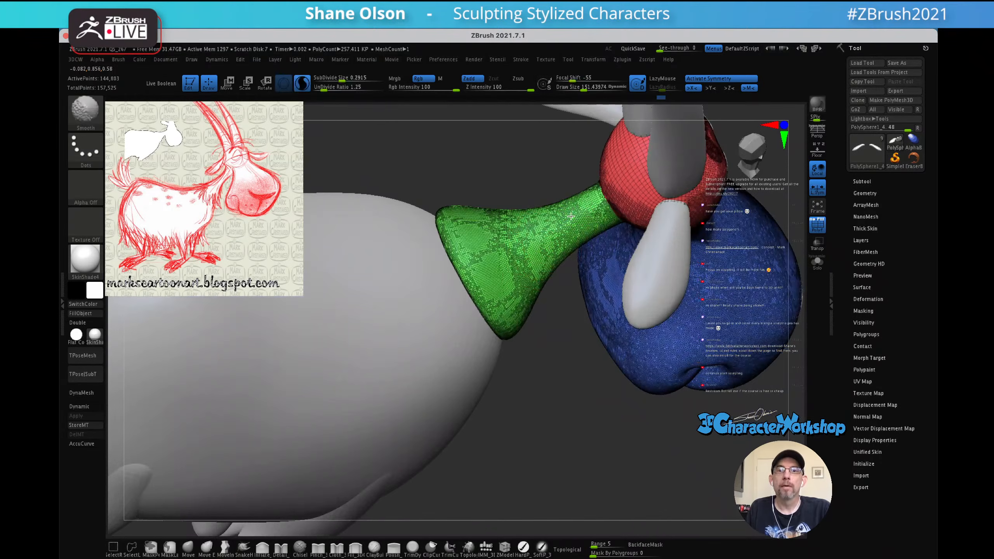
{"action": "left_click_drag", "start_coordinate": [570, 216], "coordinate": [599, 201], "text": "shift"}
{"action": "right_click_drag", "start_coordinate": [547, 250], "coordinate": [461, 223]}
{"action": "mouse_move", "coordinate": [549, 310]}
{"action": "left_mouse_down", "text": "shift"}
{"action": "mouse_move", "coordinate": [538, 357]}
{"action": "mouse_move", "coordinate": [552, 349]}
{"action": "left_mouse_up", "text": "shift"}
{"action": "right_click_drag", "start_coordinate": [548, 309], "coordinate": [581, 322]}
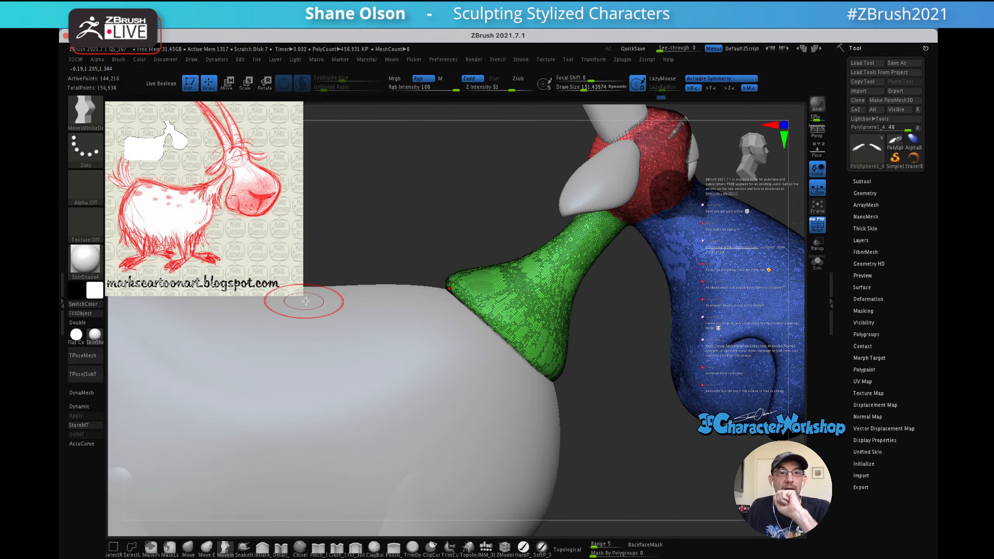
- Set the brush draw size to about 104 and hide the wireframe of the head and neck
{"action": "key", "text": "s"}
{"action": "left_click_drag", "start_coordinate": [470, 213], "coordinate": [466, 213]}
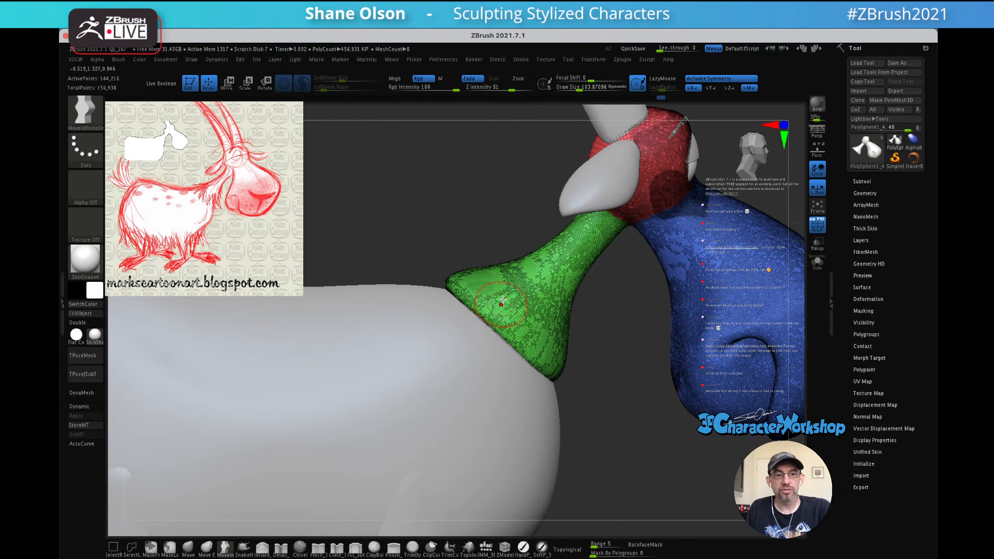
{"action": "mouse_move", "coordinate": [525, 292]}
{"action": "right_mouse_down", "text": "ctrl"}
{"action": "mouse_move", "coordinate": [508, 280]}
{"action": "mouse_move", "coordinate": [564, 312]}
{"action": "mouse_move", "coordinate": [561, 282]}
{"action": "mouse_move", "coordinate": [534, 248]}
{"action": "right_mouse_up", "text": "ctrl"}
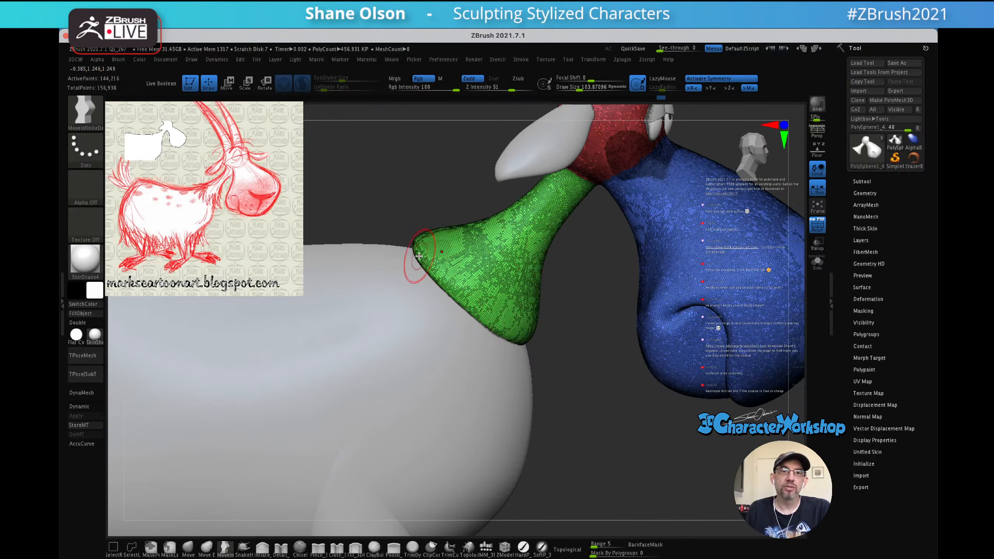
{"action": "mouse_move", "coordinate": [470, 291]}
{"action": "right_mouse_down"}
{"action": "mouse_move", "coordinate": [511, 272]}
{"action": "mouse_move", "coordinate": [480, 281]}
{"action": "right_mouse_up"}
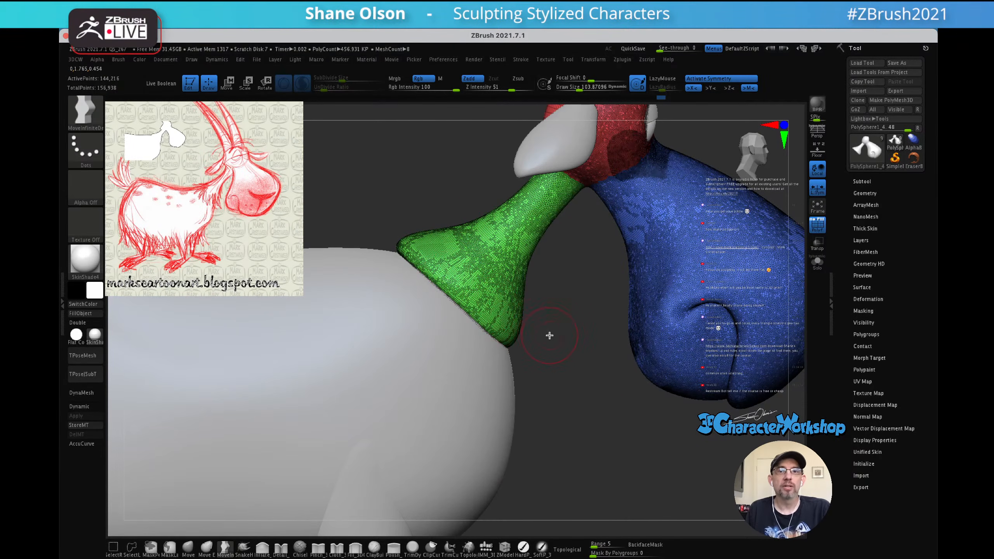
{"action": "left_click_drag", "start_coordinate": [558, 340], "coordinate": [555, 318]}
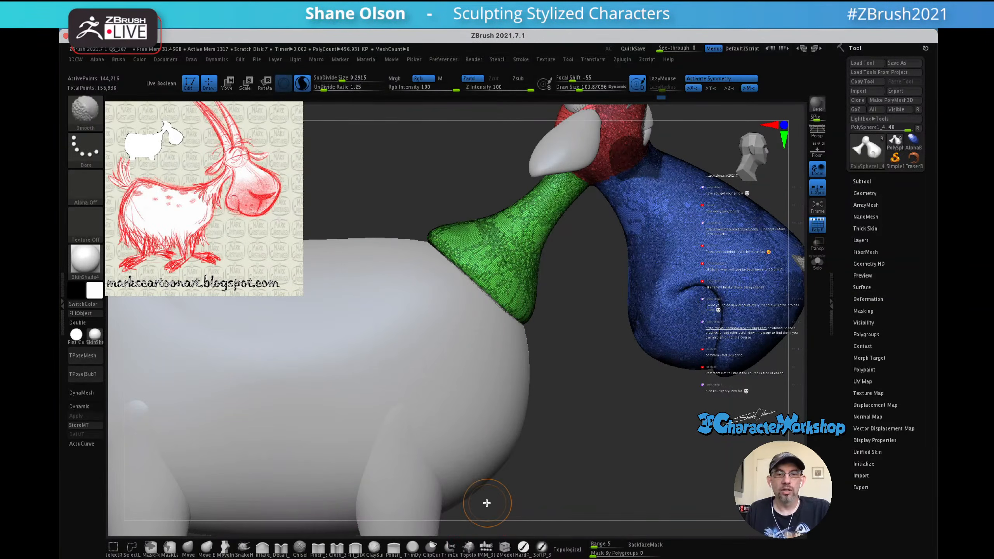
{"action": "key", "text": "shift+f"}
- Insert a small QuadSphere from the IMM_3DCW brush onto the side of the neck base
{"action": "left_click", "coordinate": [482, 547]}
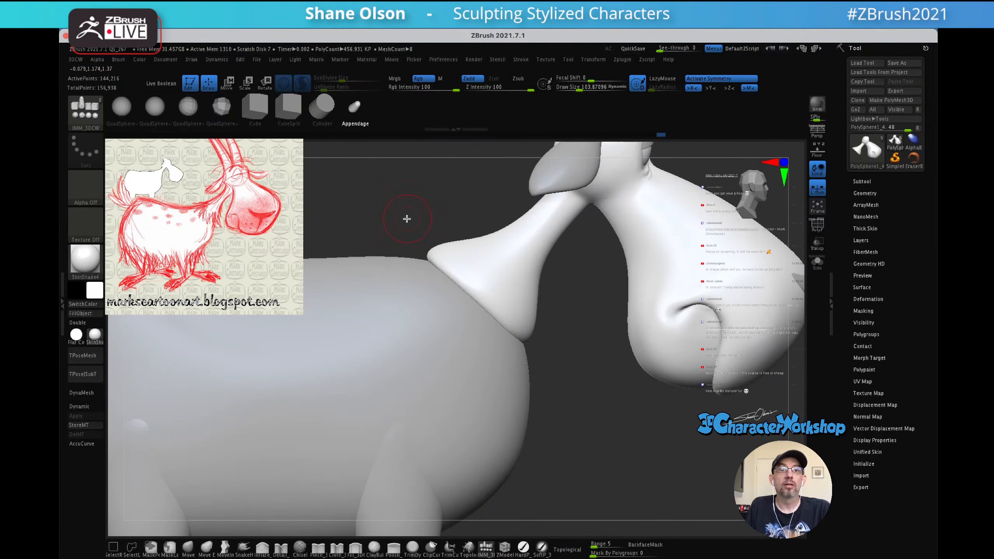
{"action": "left_click", "coordinate": [154, 106]}
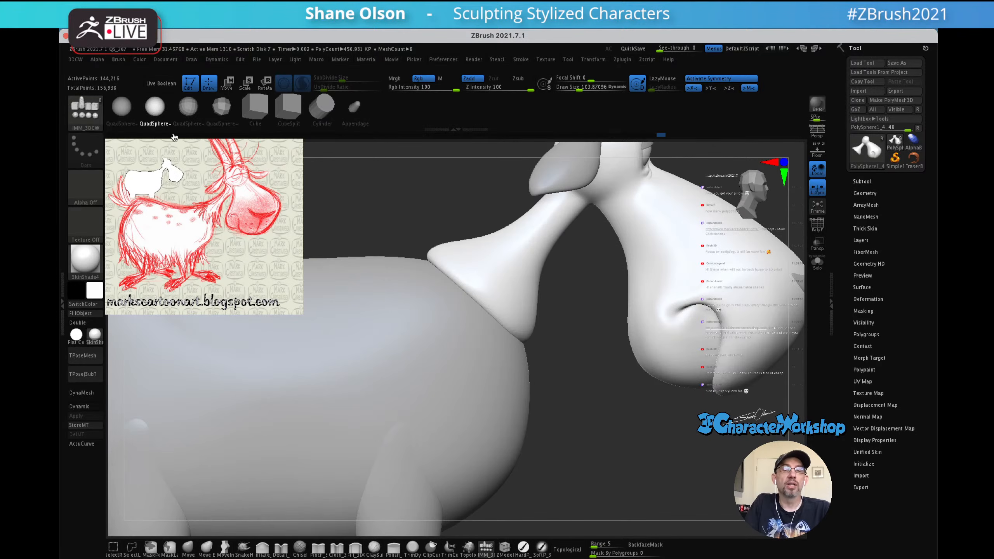
{"action": "left_click_drag", "start_coordinate": [474, 284], "coordinate": [489, 302]}
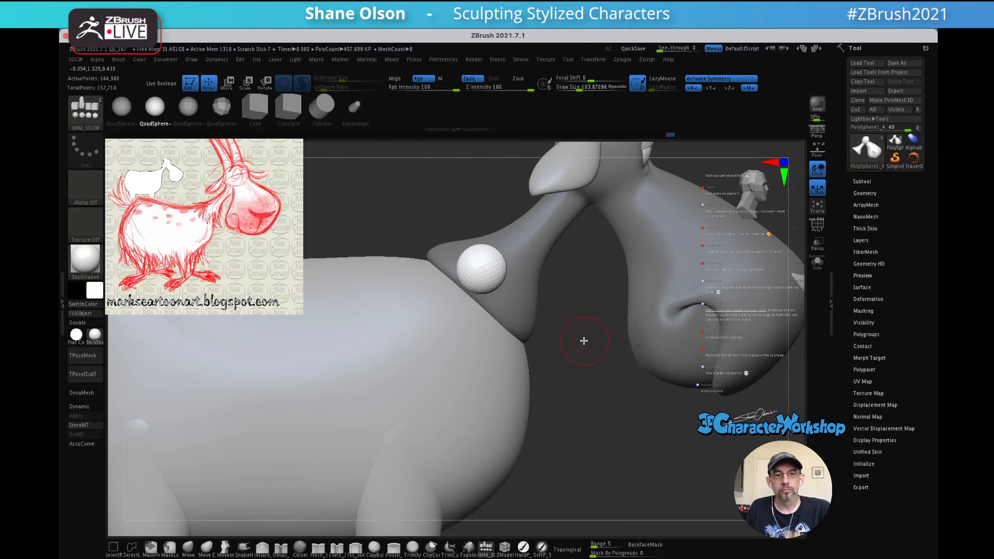
{"action": "key", "text": "1"}
{"action": "left_click", "coordinate": [584, 360]}
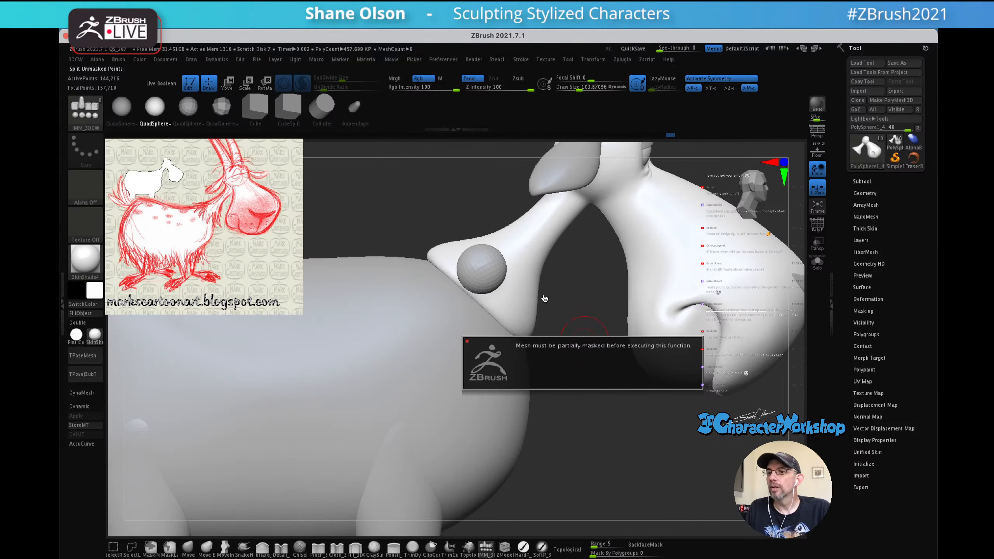
{"action": "left_click", "coordinate": [567, 359]}
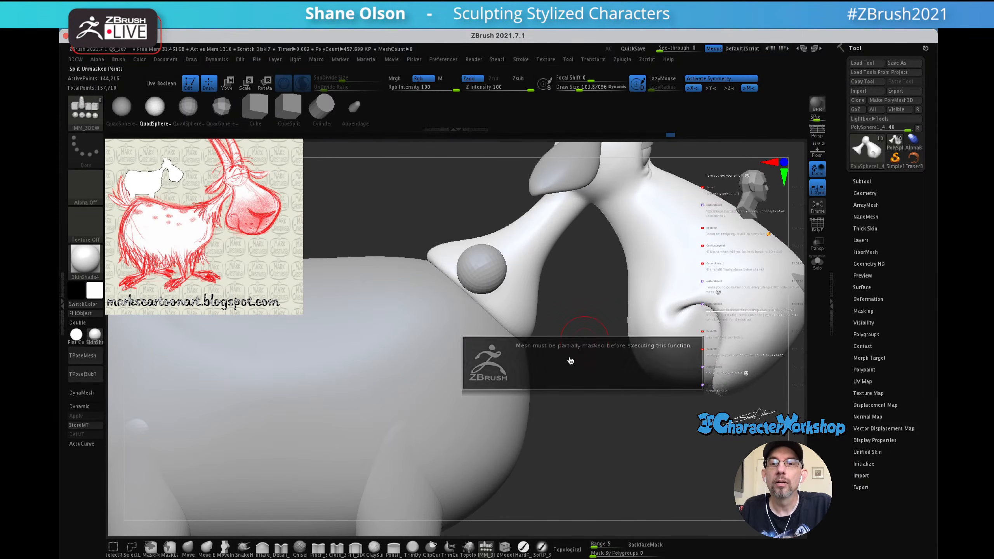
{"action": "left_click", "coordinate": [582, 310], "text": "ctrl"}
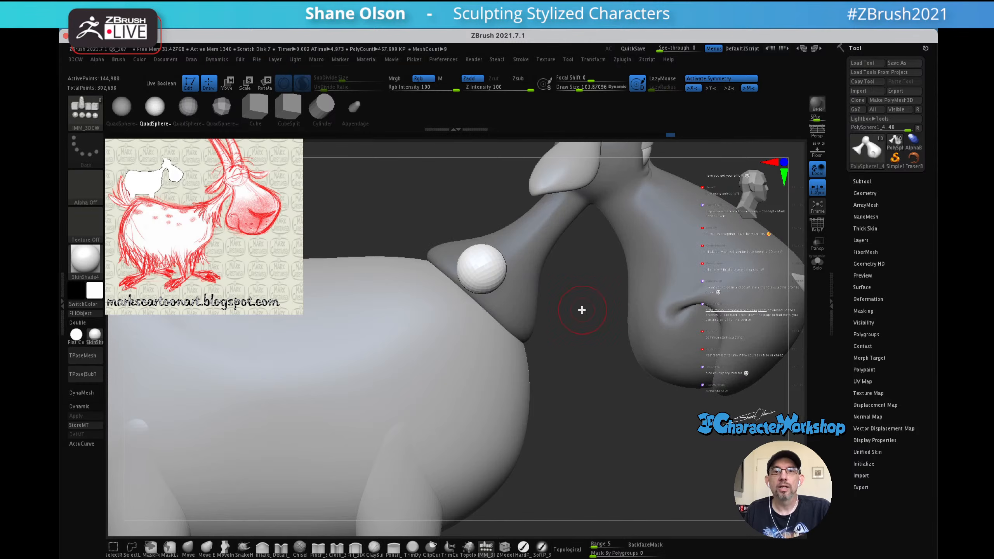
- Split the unmasked QuadSphere off as its own subtool with Split Unmasked Points and make it the active subtool
{"action": "key", "text": "grave"}
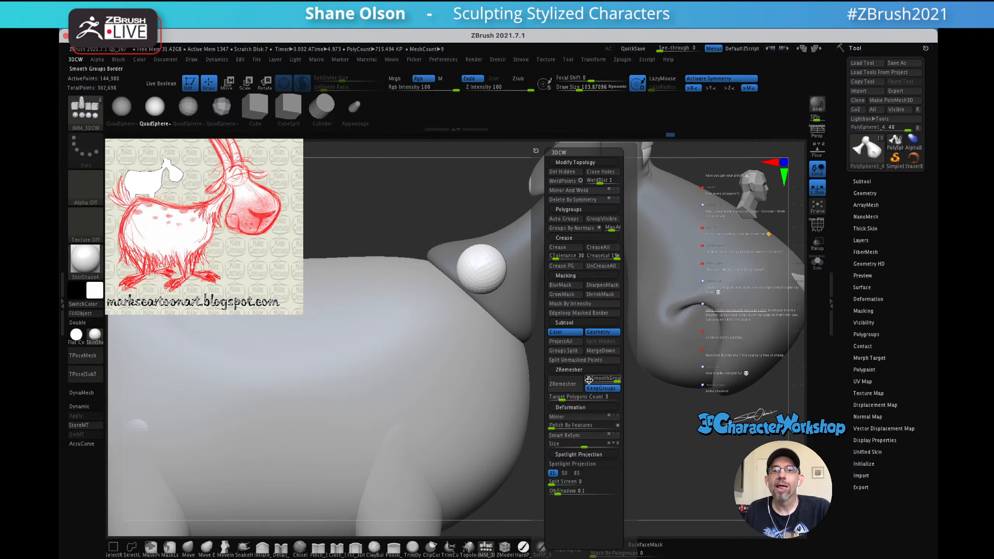
{"action": "left_click", "coordinate": [586, 360]}
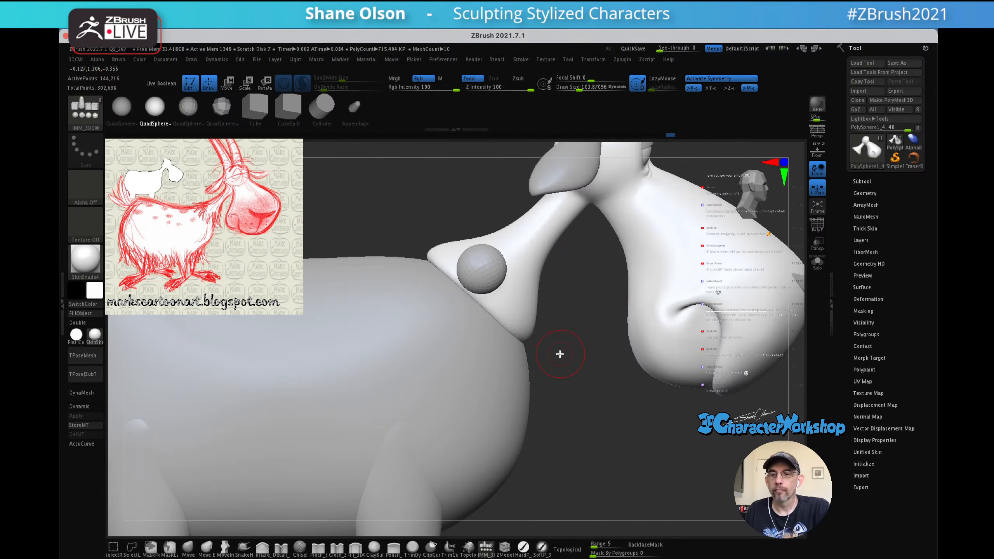
{"action": "key", "text": "Down"}
- Stretch the sphere into a long ellipsoid, scale it down to about half size, and angle it against the side of the neck base
{"action": "key", "text": "w"}
{"action": "left_click_drag", "start_coordinate": [572, 289], "coordinate": [610, 317]}
{"action": "left_click_drag", "start_coordinate": [497, 323], "coordinate": [713, 252]}
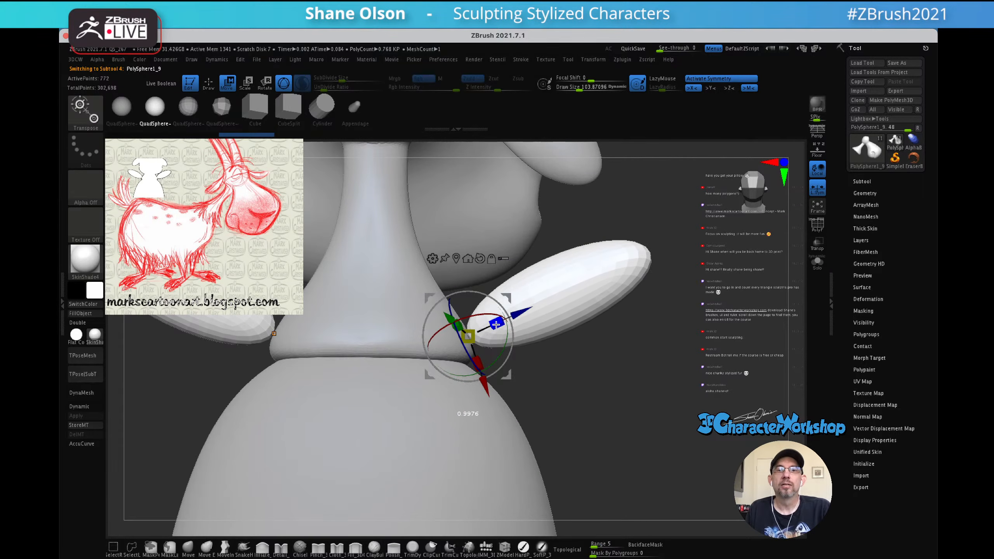
{"action": "left_click_drag", "start_coordinate": [496, 324], "coordinate": [379, 383]}
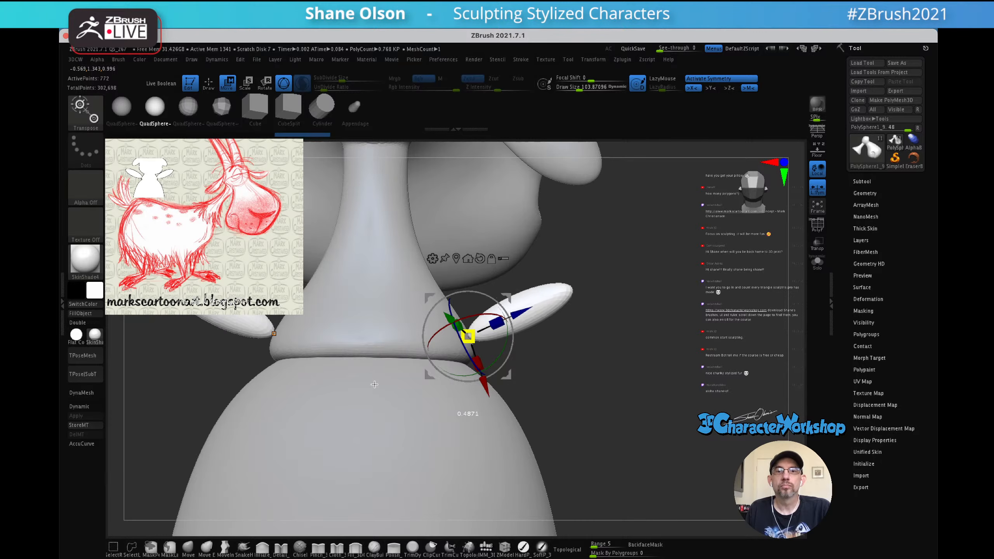
{"action": "left_click_drag", "start_coordinate": [501, 305], "coordinate": [503, 367]}
{"action": "left_click_drag", "start_coordinate": [547, 304], "coordinate": [526, 284]}
- Choose the MoveInfiniteDepth brush and turn on AccuCurve for reshaping the white ellipsoid at the side of the neck base
{"action": "right_click_drag", "start_coordinate": [546, 314], "coordinate": [560, 345]}
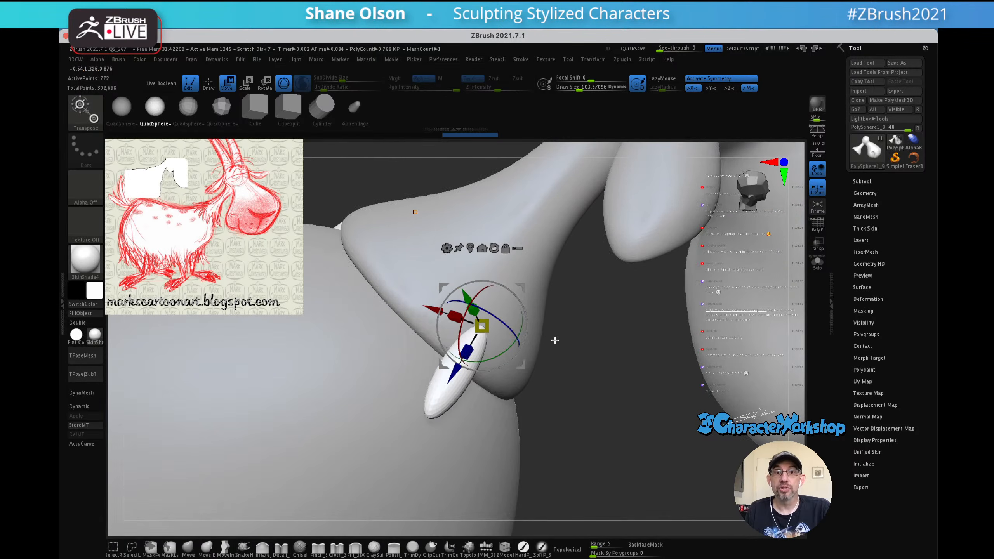
{"action": "right_click_drag", "start_coordinate": [549, 310], "coordinate": [546, 337]}
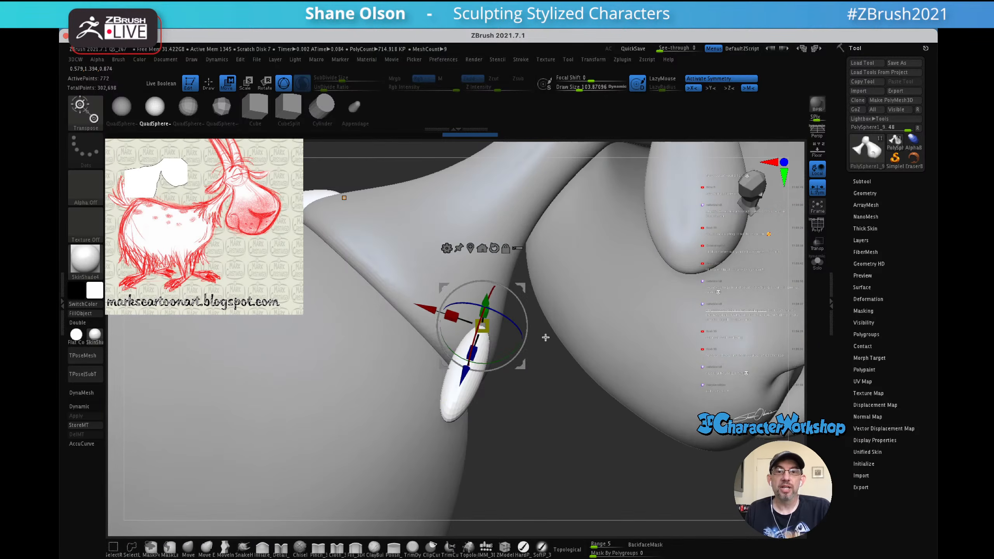
{"action": "left_click", "coordinate": [186, 550]}
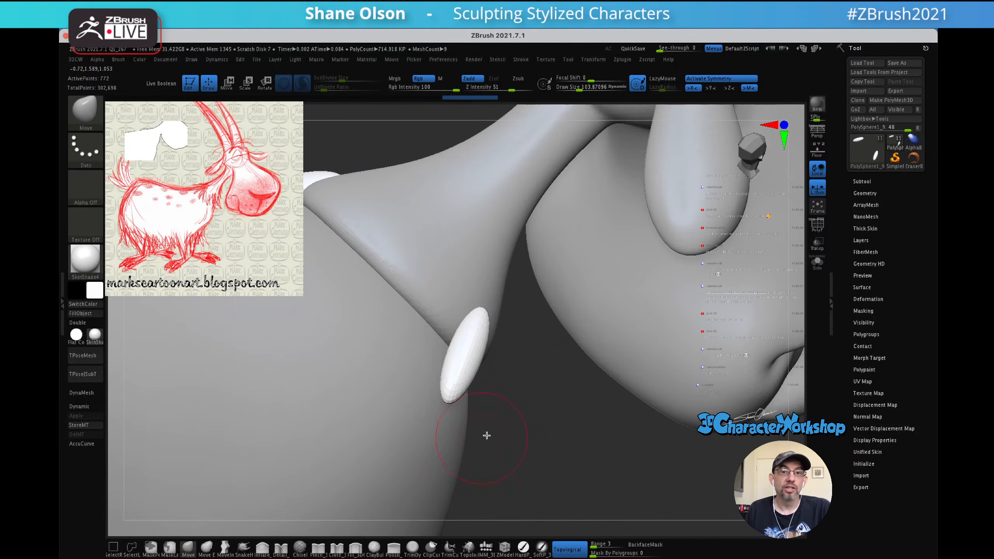
{"action": "right_click_drag", "start_coordinate": [529, 384], "coordinate": [510, 355]}
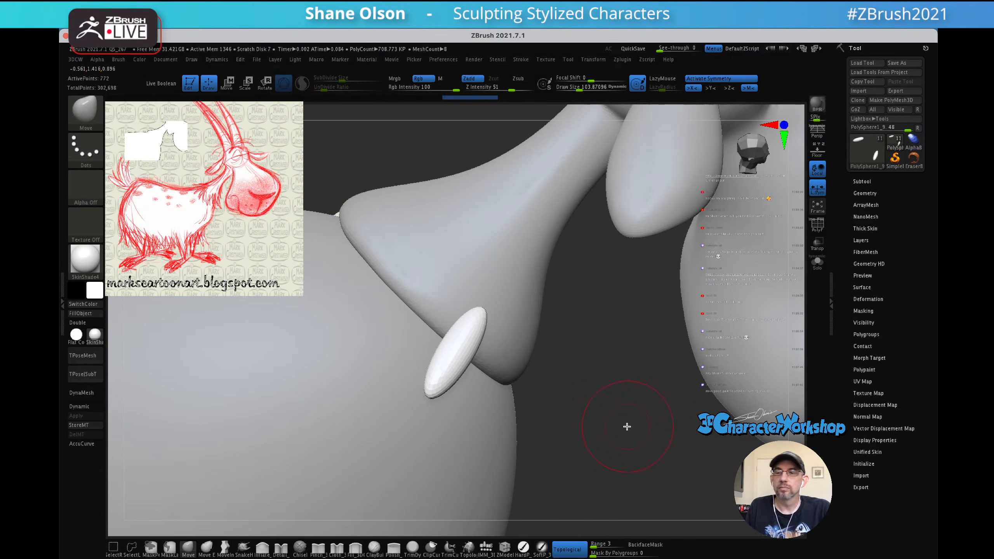
{"action": "mouse_move", "coordinate": [597, 383]}
{"action": "left_mouse_down"}
{"action": "mouse_move", "coordinate": [588, 374]}
{"action": "mouse_move", "coordinate": [601, 362]}
{"action": "left_mouse_up"}
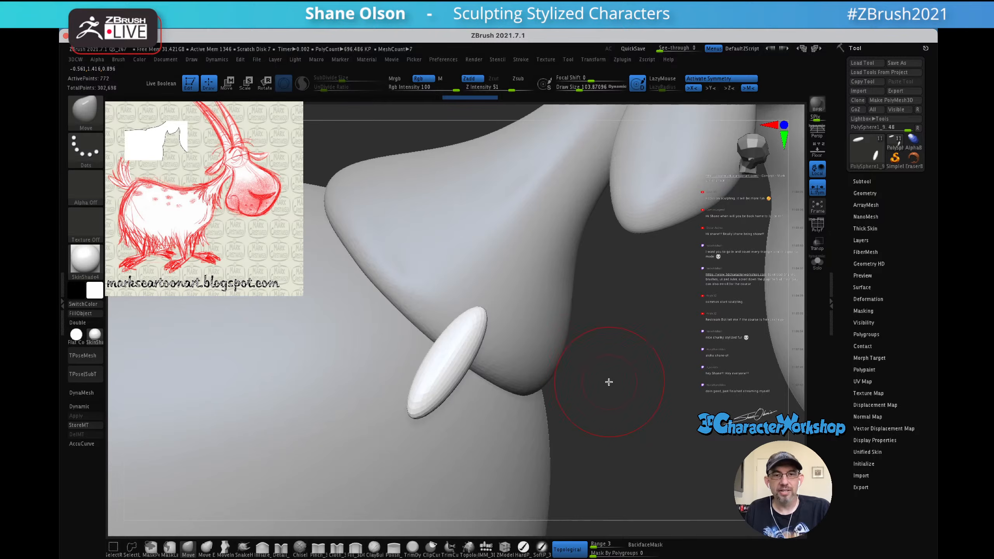
{"action": "key", "text": "w"}
{"action": "key", "text": "q"}
{"action": "right_click_drag", "start_coordinate": [468, 350], "coordinate": [340, 450]}
{"action": "left_click", "coordinate": [225, 547]}
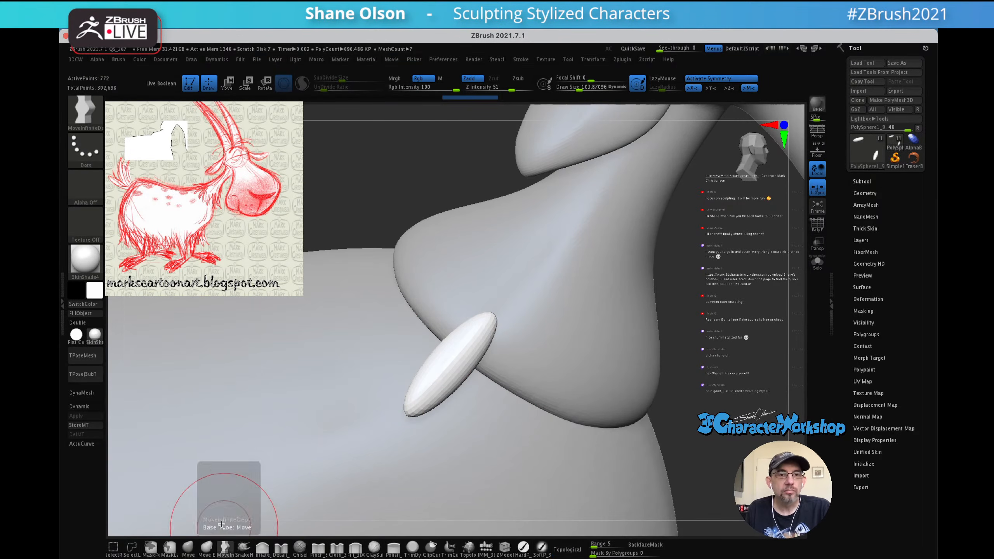
{"action": "left_click", "coordinate": [82, 444]}
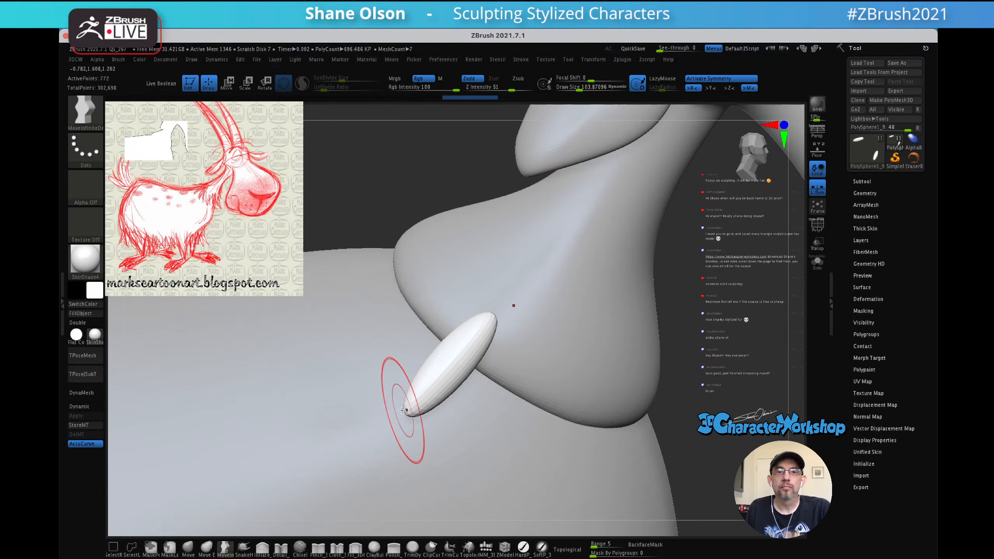
- Pull the ellipsoid into a tapered, pointed hair tuft, smooth it, and check its wireframe
{"action": "right_click_drag", "start_coordinate": [455, 369], "coordinate": [432, 339], "text": "alt"}
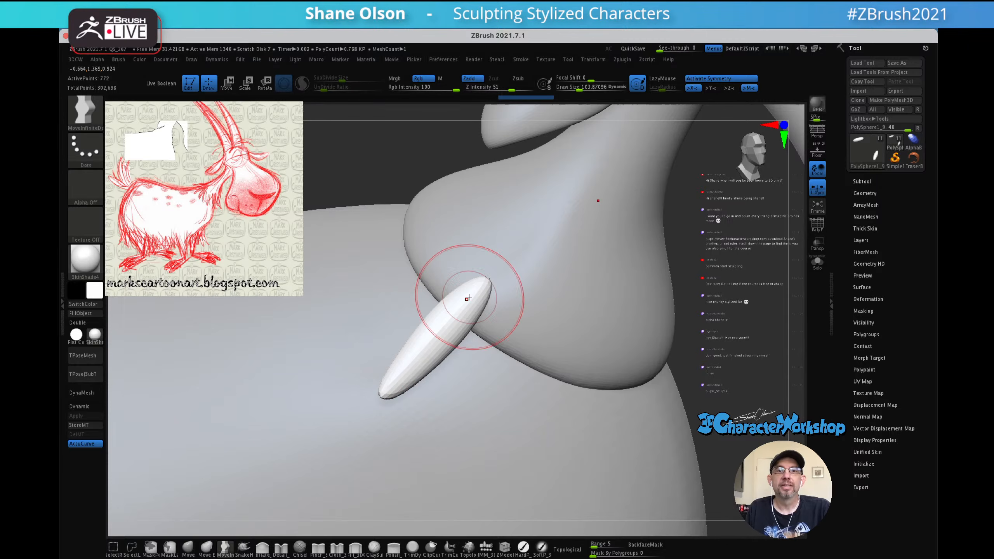
{"action": "key", "text": "shift"}
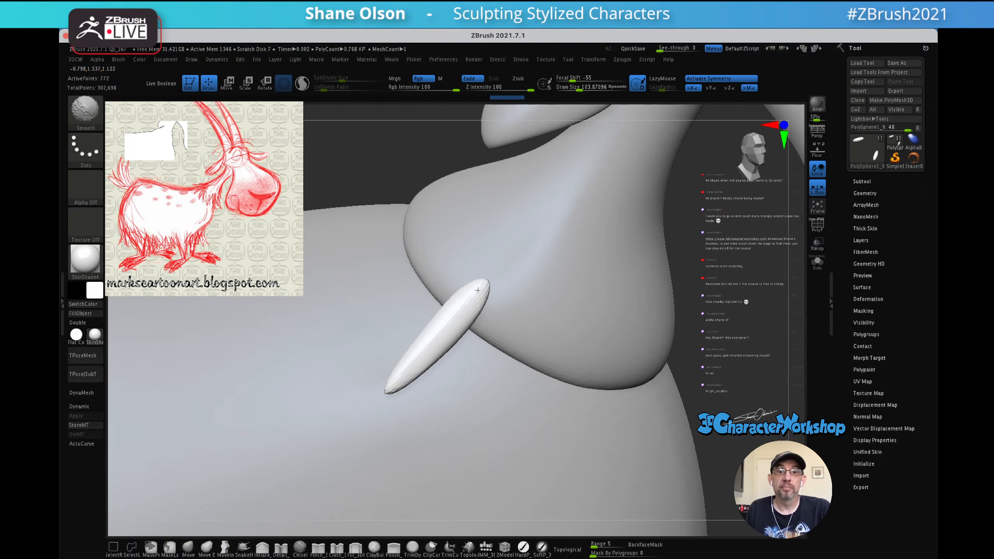
{"action": "key", "text": "shift+f"}
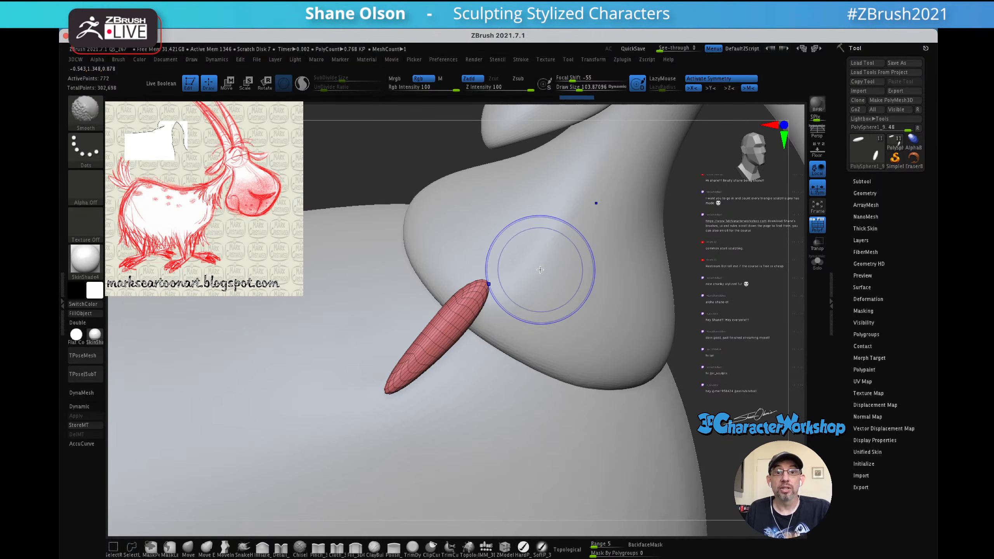
{"action": "key", "text": "shift+f"}
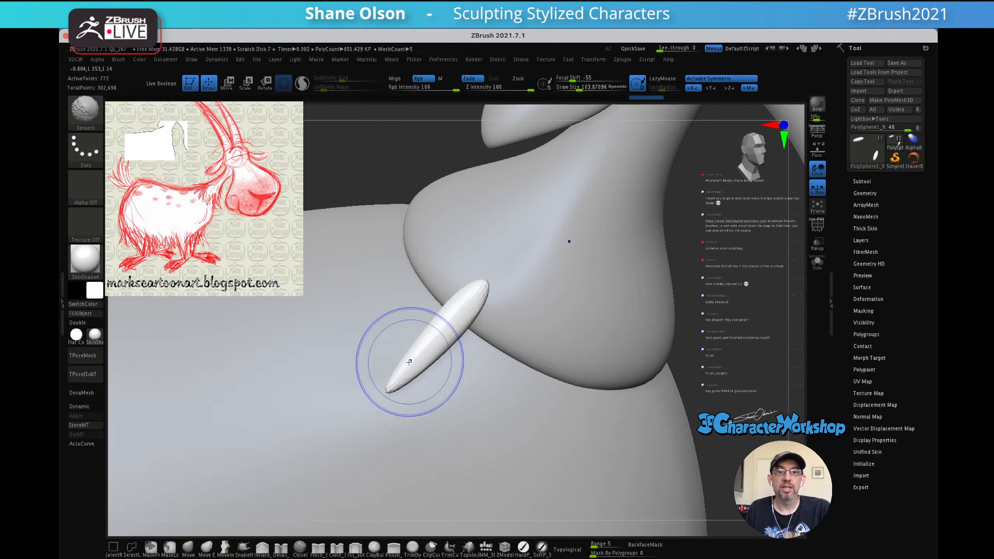
- Rotate the tuft with the transform gizmo so it lies closer to the side of the neck base and body
{"action": "mouse_move", "coordinate": [512, 287]}
{"action": "left_mouse_down"}
{"action": "mouse_move", "coordinate": [548, 291]}
{"action": "mouse_move", "coordinate": [524, 347]}
{"action": "mouse_move", "coordinate": [566, 341]}
{"action": "mouse_move", "coordinate": [556, 341]}
{"action": "left_mouse_up"}
{"action": "mouse_move", "coordinate": [599, 308]}
{"action": "left_mouse_down"}
{"action": "mouse_move", "coordinate": [577, 361]}
{"action": "mouse_move", "coordinate": [572, 339]}
{"action": "left_mouse_up"}
{"action": "key", "text": "w"}
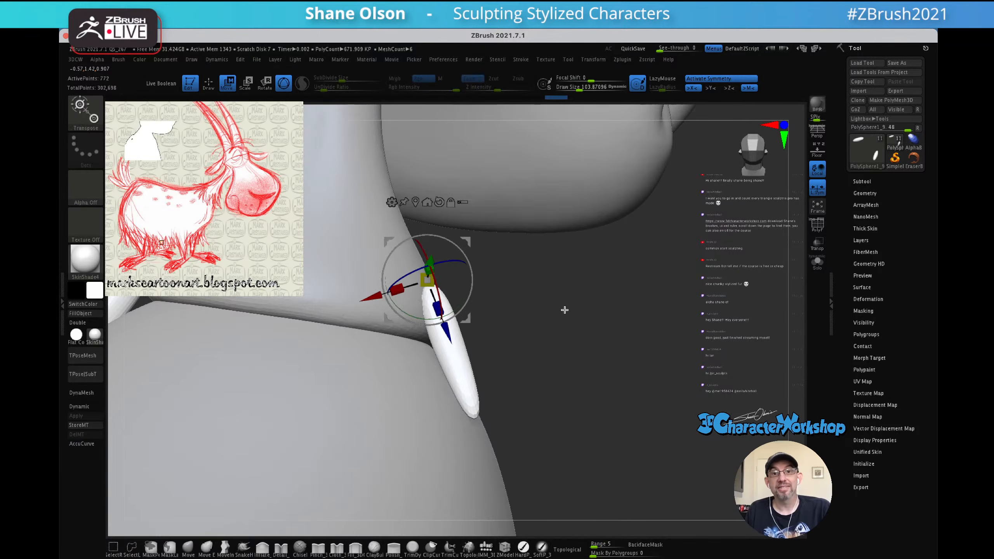
{"action": "left_click_drag", "start_coordinate": [468, 239], "coordinate": [456, 245]}
{"action": "mouse_move", "coordinate": [511, 287]}
{"action": "left_mouse_down"}
{"action": "mouse_move", "coordinate": [525, 296]}
{"action": "mouse_move", "coordinate": [477, 274]}
{"action": "mouse_move", "coordinate": [506, 299]}
{"action": "mouse_move", "coordinate": [511, 288]}
{"action": "left_mouse_up"}
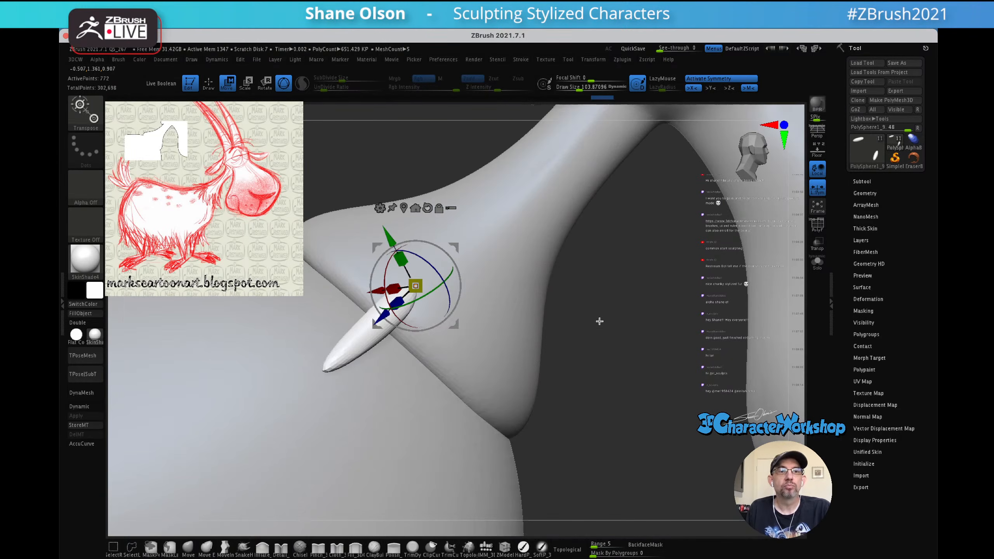
{"action": "left_click_drag", "start_coordinate": [593, 320], "coordinate": [501, 341]}
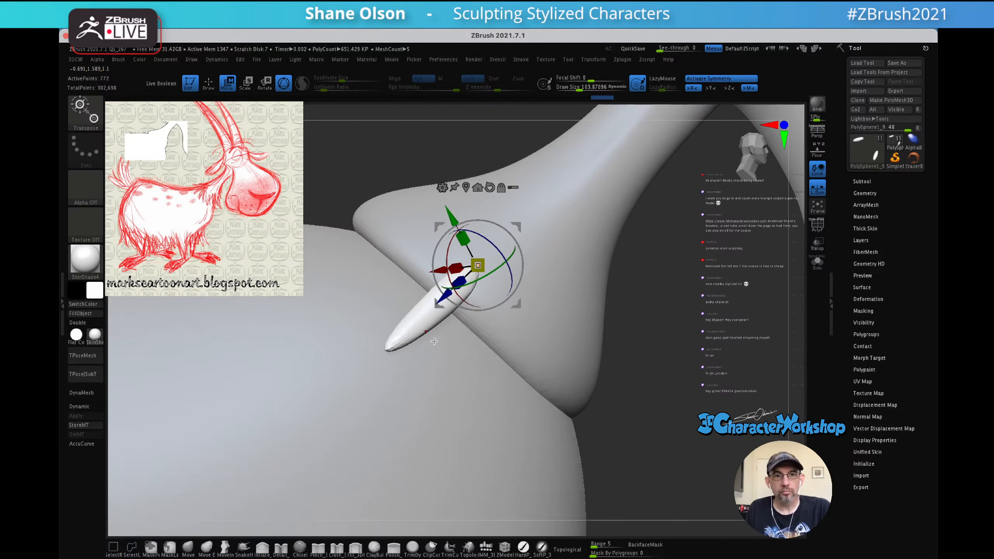
- Slim the tuft using MoveInfiniteDepth with AccuCurve at a draw size of about 157, and smooth its surface
{"action": "left_click", "coordinate": [218, 552]}
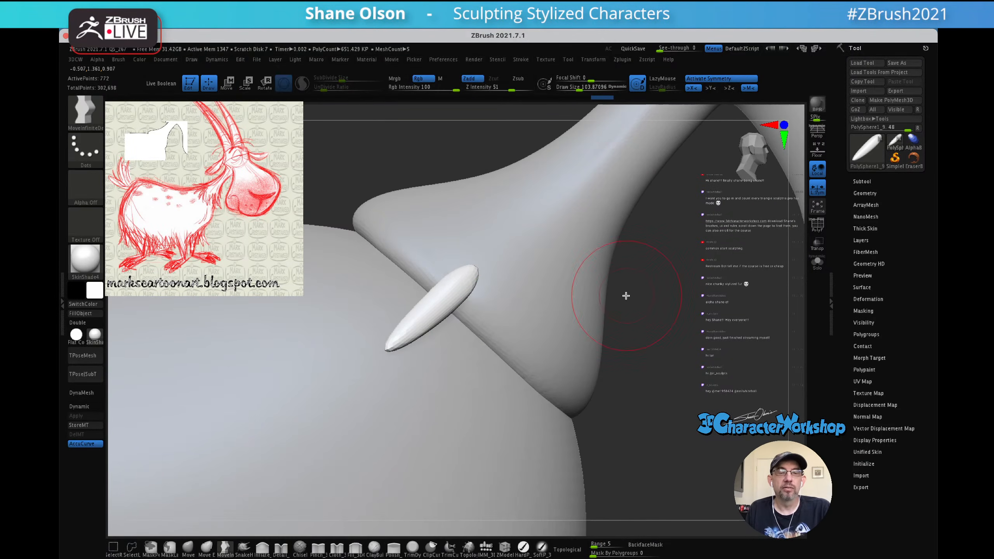
{"action": "key", "text": "s"}
{"action": "left_click_drag", "start_coordinate": [480, 357], "coordinate": [485, 356]}
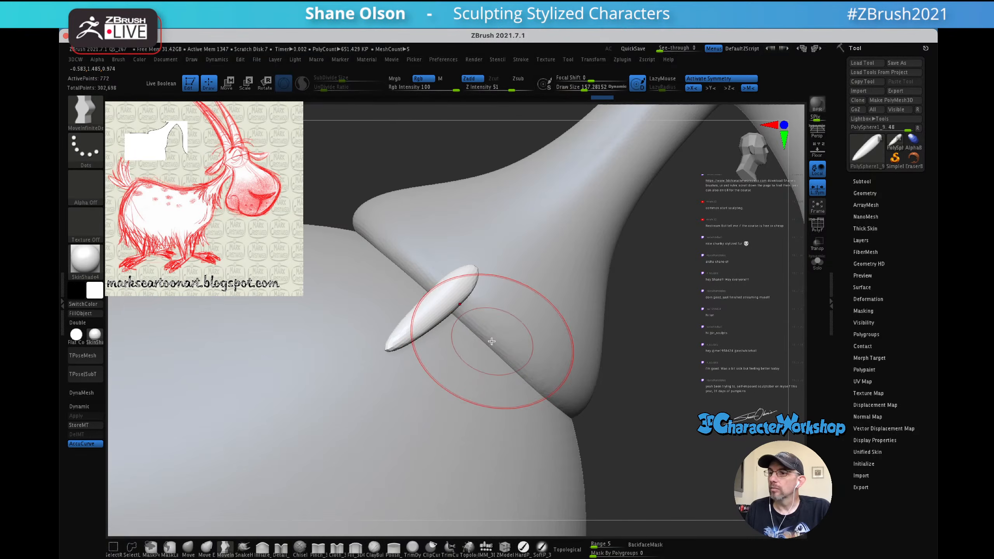
{"action": "right_click_drag", "start_coordinate": [488, 346], "coordinate": [501, 324], "text": "alt"}
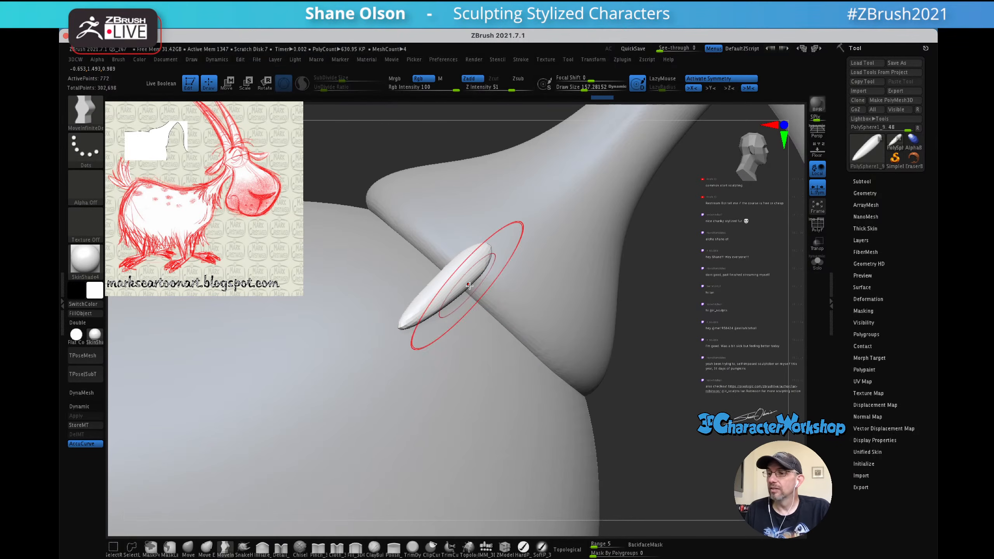
{"action": "key", "text": "shift"}
{"action": "left_click_drag", "start_coordinate": [457, 276], "coordinate": [476, 275], "text": "shift"}
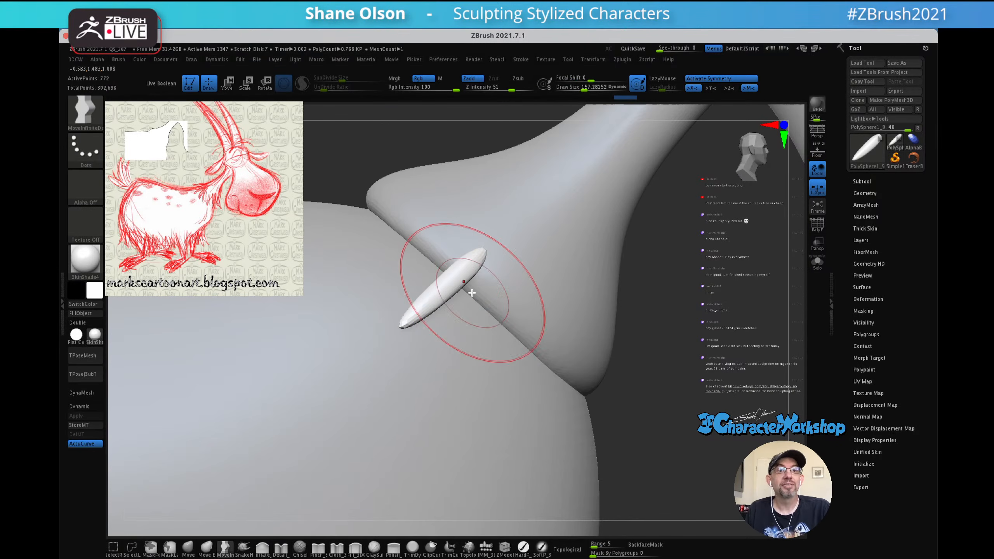
{"action": "key", "text": "shift"}
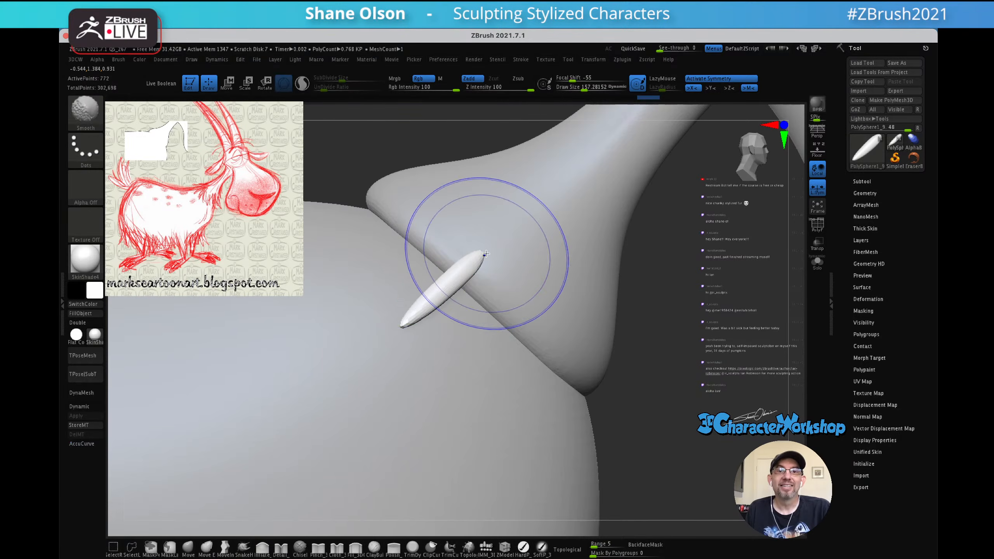
{"action": "mouse_move", "coordinate": [478, 274]}
{"action": "right_mouse_down"}
{"action": "mouse_move", "coordinate": [456, 319]}
{"action": "mouse_move", "coordinate": [466, 304]}
{"action": "mouse_move", "coordinate": [530, 320]}
{"action": "mouse_move", "coordinate": [541, 295]}
{"action": "right_mouse_up"}
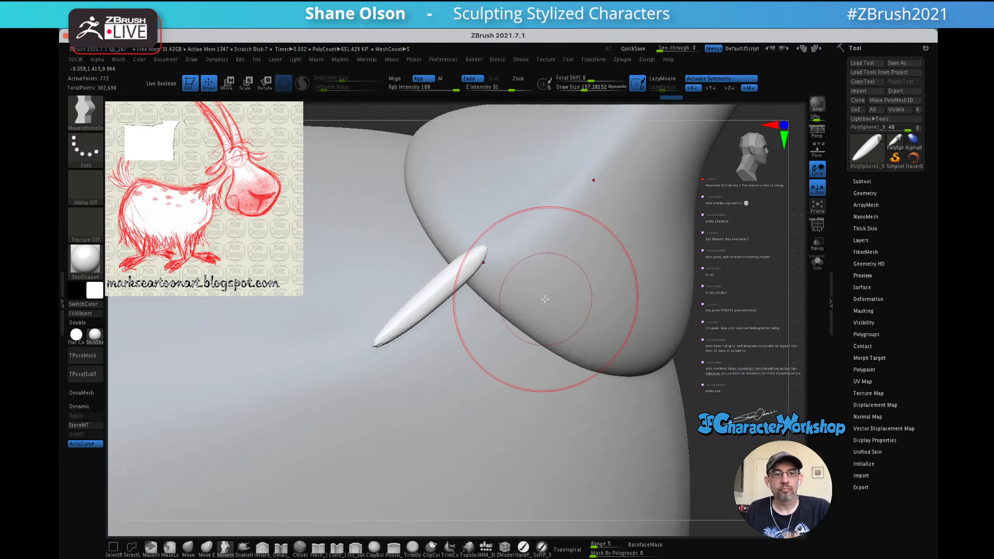
- Set the draw size to about 195 and begin bending the tuft by shifting its lower tip and its root
{"action": "key", "text": "w"}
{"action": "key", "text": "q"}
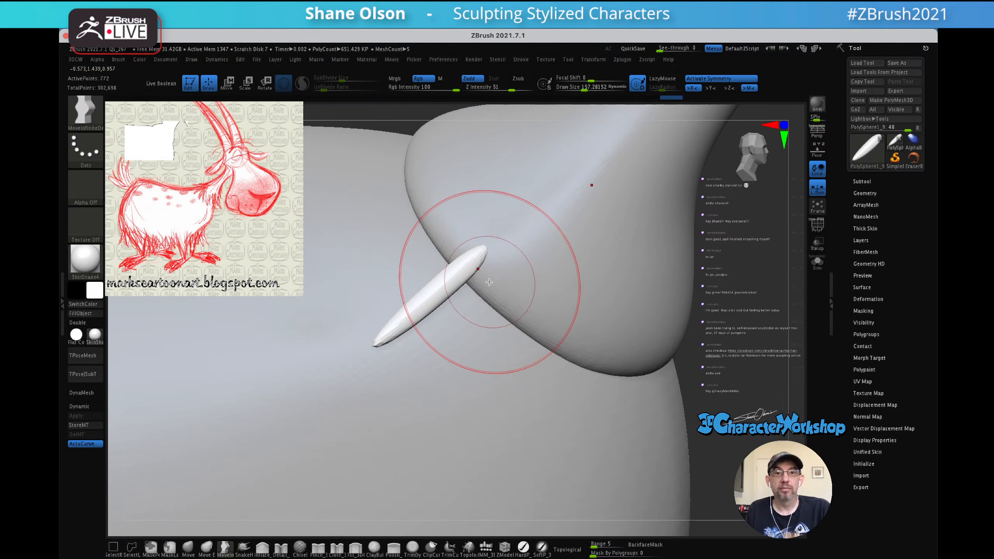
{"action": "mouse_move", "coordinate": [499, 278]}
{"action": "right_mouse_down"}
{"action": "mouse_move", "coordinate": [498, 287]}
{"action": "mouse_move", "coordinate": [493, 275]}
{"action": "right_mouse_up"}
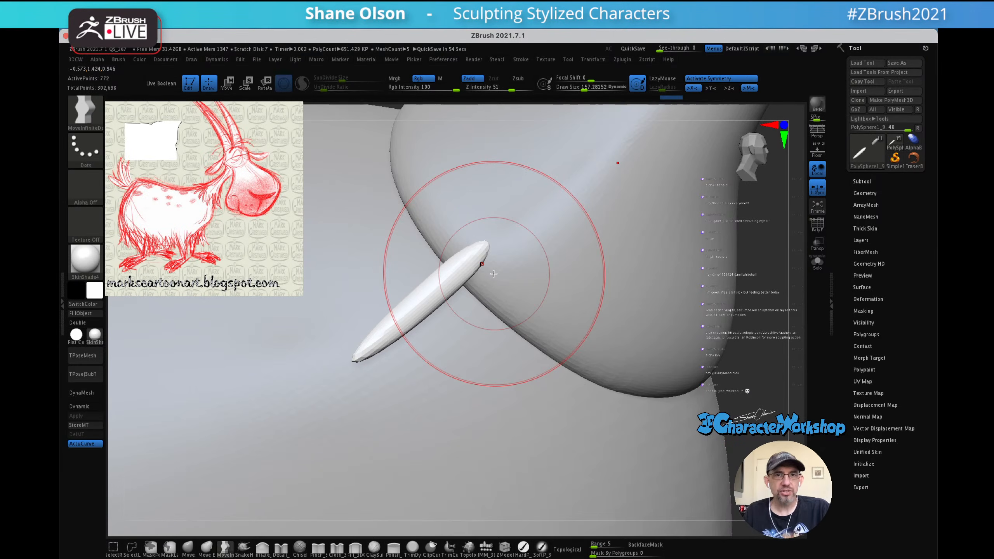
{"action": "right_click_drag", "start_coordinate": [493, 274], "coordinate": [525, 298]}
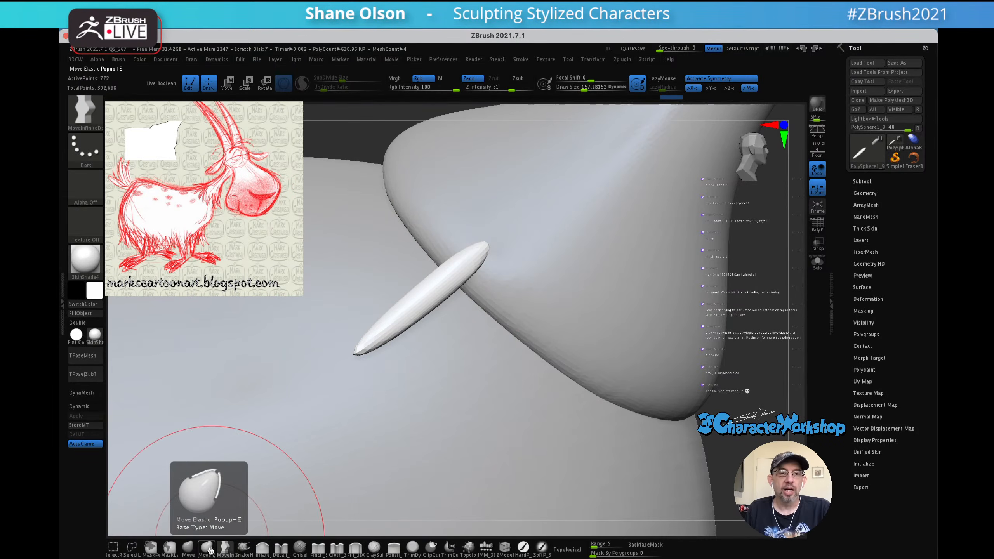
{"action": "key", "text": "s"}
{"action": "left_click_drag", "start_coordinate": [371, 343], "coordinate": [374, 343]}
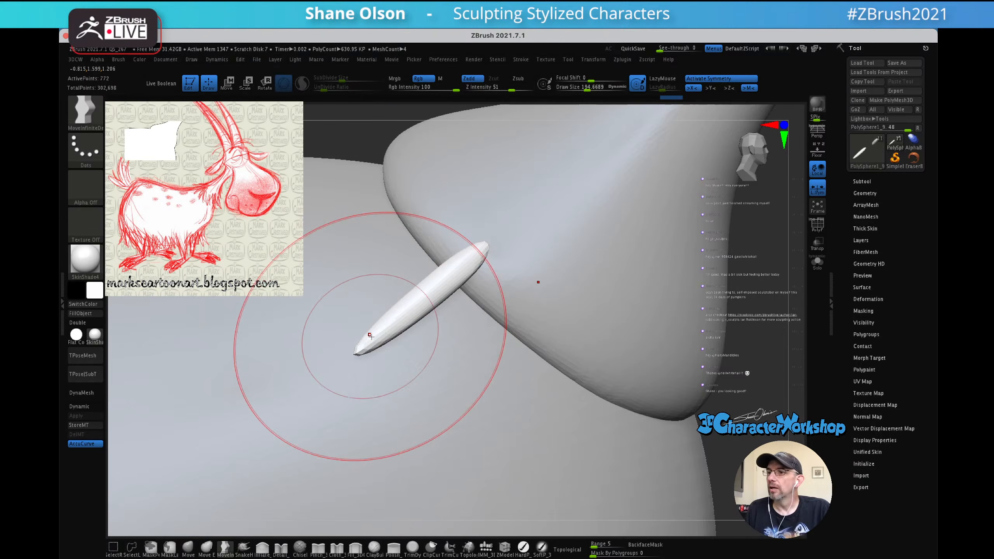
{"action": "right_click_drag", "start_coordinate": [368, 344], "coordinate": [406, 330]}
{"action": "mouse_move", "coordinate": [378, 342]}
{"action": "left_mouse_down"}
{"action": "mouse_move", "coordinate": [384, 349]}
{"action": "mouse_move", "coordinate": [405, 336]}
{"action": "left_mouse_up"}
{"action": "right_click_drag", "start_coordinate": [552, 276], "coordinate": [512, 303]}
{"action": "left_click_drag", "start_coordinate": [510, 249], "coordinate": [506, 235]}
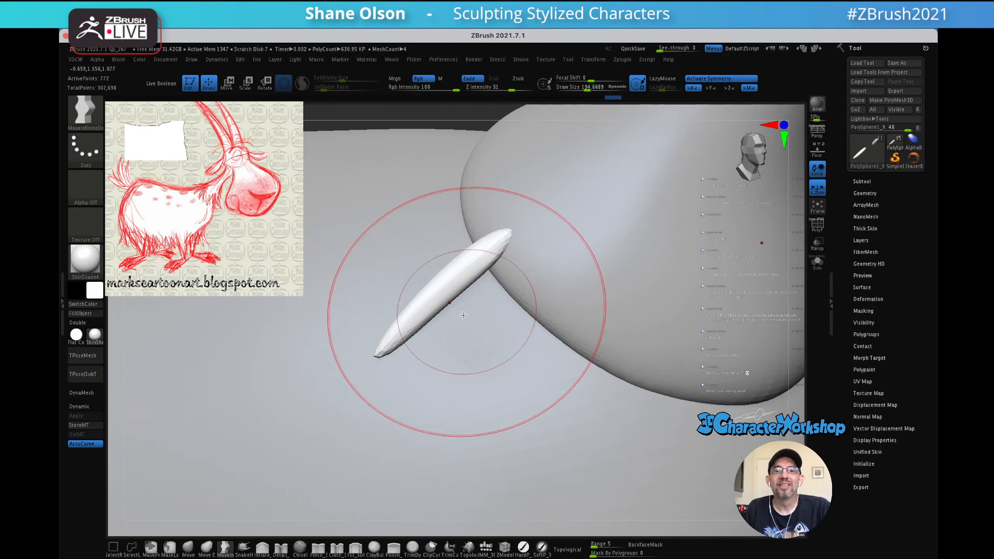
- Curve the lower half of the tuft downward so it arcs from the neck base over the body
{"action": "left_click_drag", "start_coordinate": [380, 350], "coordinate": [383, 356]}
{"action": "right_click_drag", "start_coordinate": [444, 340], "coordinate": [422, 341]}
{"action": "left_click_drag", "start_coordinate": [421, 341], "coordinate": [428, 344]}
{"action": "right_click_drag", "start_coordinate": [475, 325], "coordinate": [439, 333]}
{"action": "left_click_drag", "start_coordinate": [413, 355], "coordinate": [437, 321]}
- Lower the Smooth brush's Z Intensity and smooth along the curved tuft
{"action": "key", "text": "shift"}
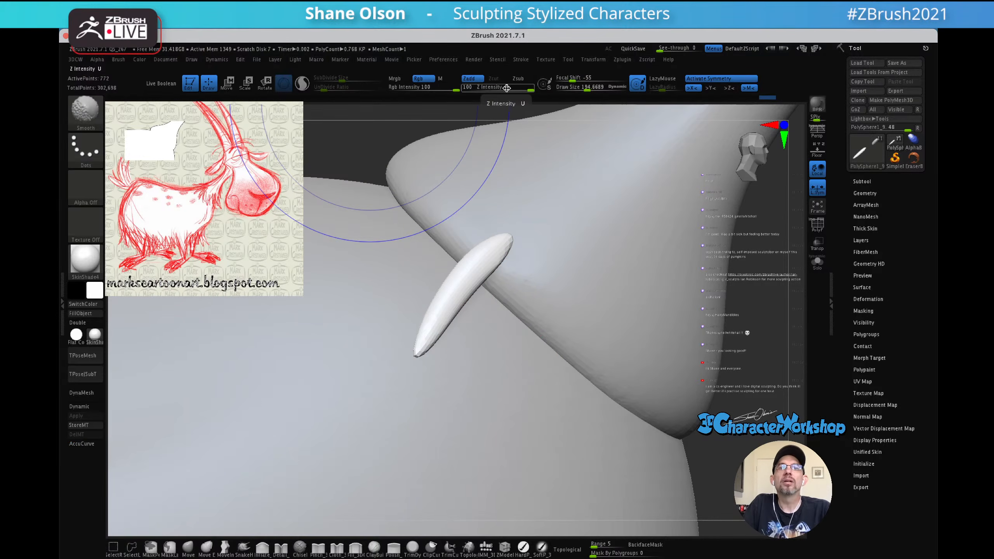
{"action": "left_click_drag", "start_coordinate": [506, 87], "coordinate": [491, 87]}
{"action": "mouse_move", "coordinate": [484, 240]}
{"action": "left_mouse_down", "text": "shift"}
{"action": "mouse_move", "coordinate": [443, 329]}
{"action": "mouse_move", "coordinate": [461, 291]}
{"action": "left_mouse_up", "text": "shift"}
- Set the draw size to about 119 and adjust the tuft's root and middle so it follows the body surface
{"action": "key", "text": "s"}
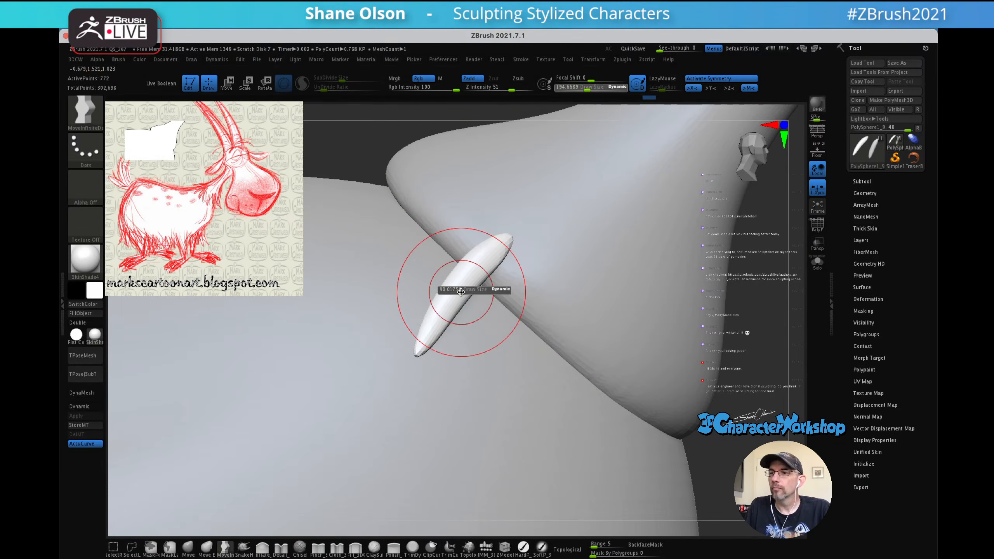
{"action": "right_click_drag", "start_coordinate": [479, 315], "coordinate": [466, 307], "text": "alt"}
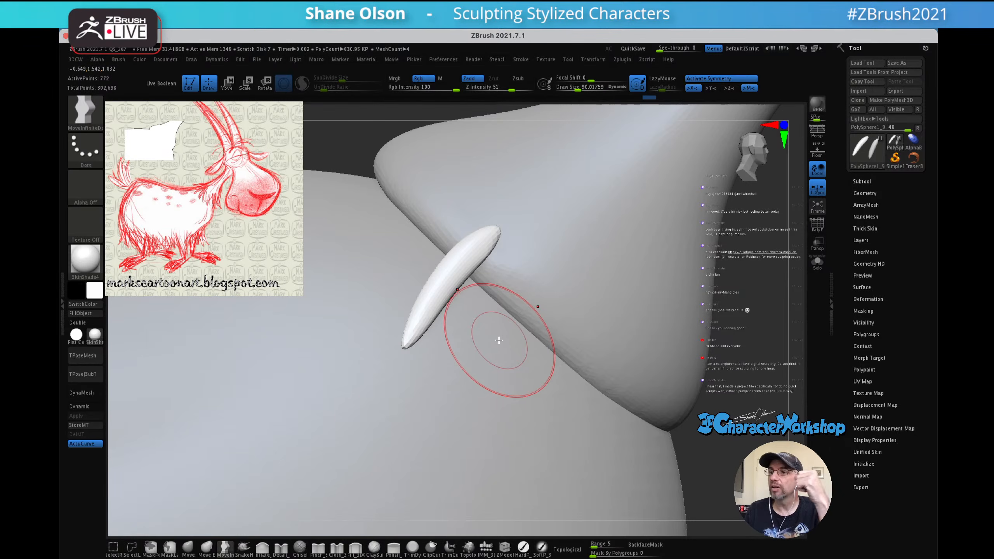
{"action": "mouse_move", "coordinate": [512, 320]}
{"action": "right_mouse_down"}
{"action": "mouse_move", "coordinate": [519, 336]}
{"action": "mouse_move", "coordinate": [501, 287]}
{"action": "right_mouse_up"}
{"action": "key", "text": "s"}
{"action": "left_click_drag", "start_coordinate": [501, 287], "coordinate": [503, 287]}
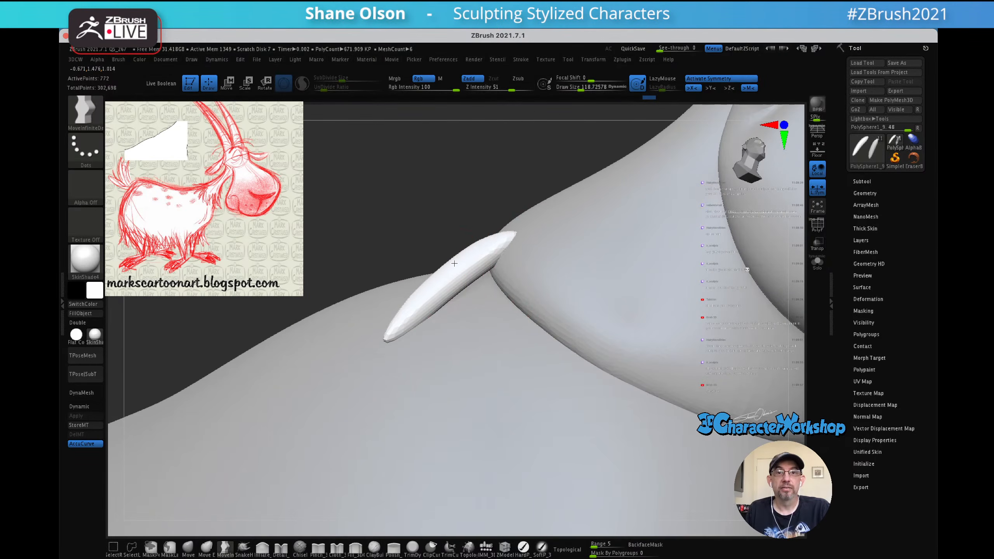
{"action": "left_click_drag", "start_coordinate": [493, 243], "coordinate": [496, 239]}
{"action": "left_click_drag", "start_coordinate": [426, 288], "coordinate": [429, 294]}
{"action": "mouse_move", "coordinate": [484, 259]}
{"action": "right_mouse_down"}
{"action": "mouse_move", "coordinate": [549, 290]}
{"action": "mouse_move", "coordinate": [521, 298]}
{"action": "mouse_move", "coordinate": [501, 328]}
{"action": "mouse_move", "coordinate": [421, 354]}
{"action": "right_mouse_up"}
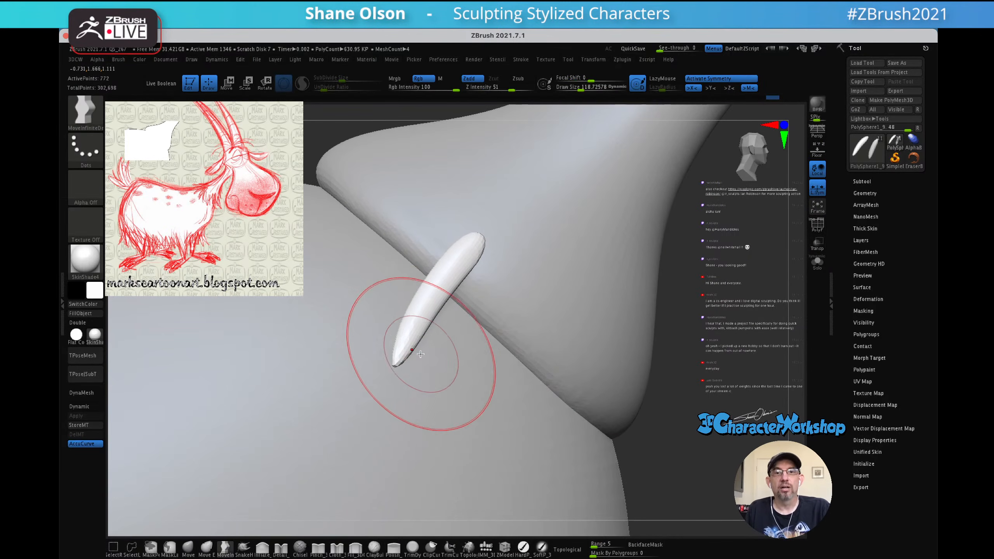
- Try bending the tuft's lower tip outward with a draw size of about 175, and undo the stroke
{"action": "key", "text": "bracketright"}
{"action": "key", "text": "bracketright"}
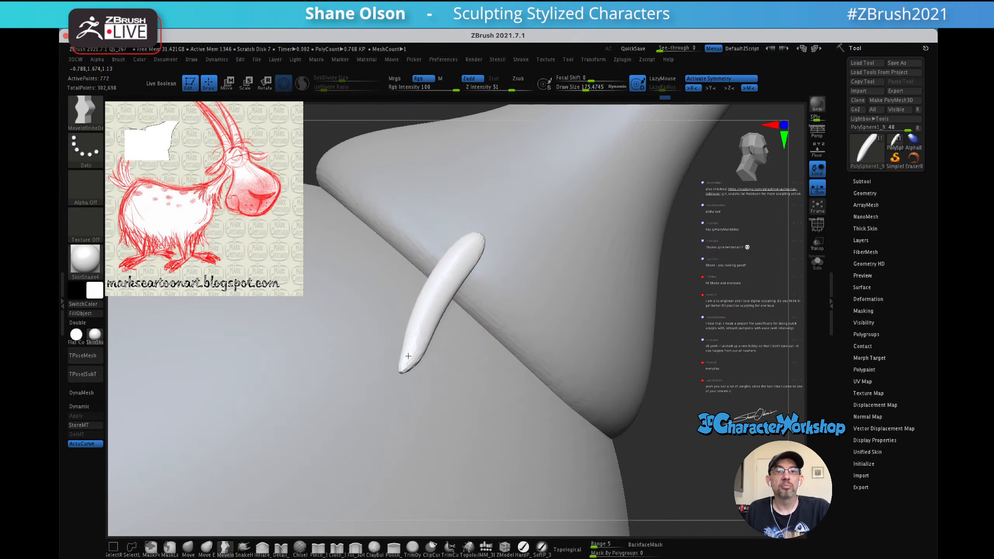
{"action": "left_click_drag", "start_coordinate": [408, 356], "coordinate": [418, 365]}
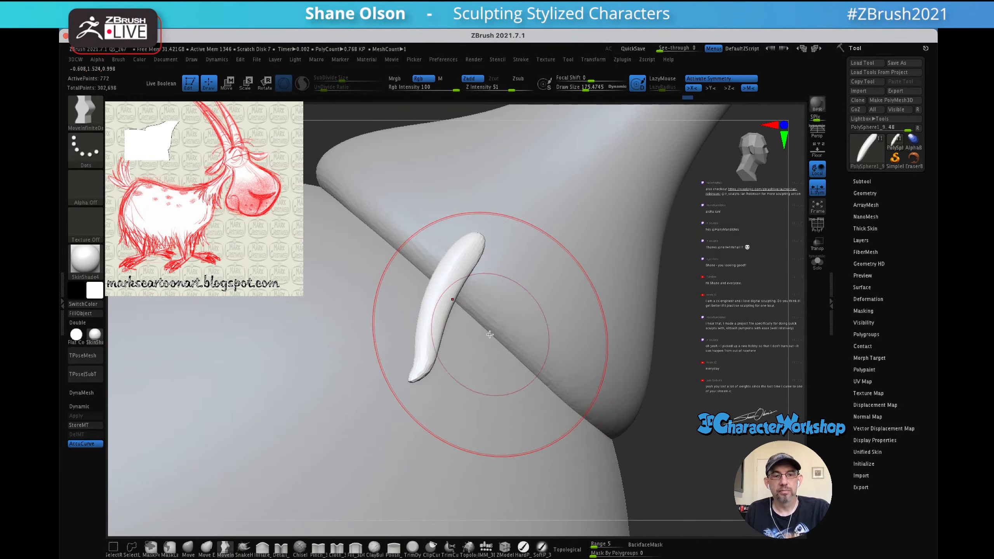
{"action": "key", "text": "ctrl+z"}
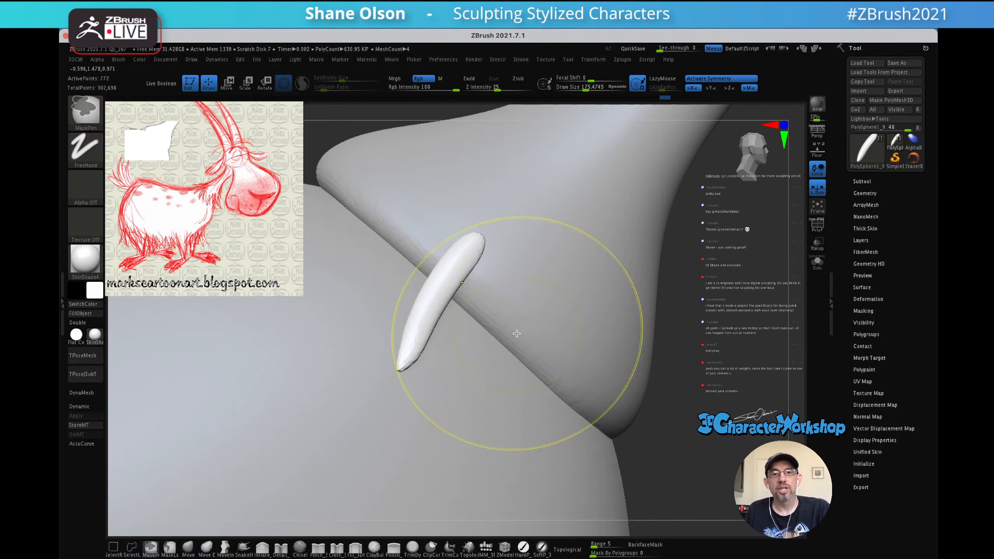
- Set the draw size to about 114, bend the tuft's lower half into a slender downward curve, and smooth it
{"action": "key", "text": "s"}
{"action": "left_click_drag", "start_coordinate": [445, 377], "coordinate": [440, 378]}
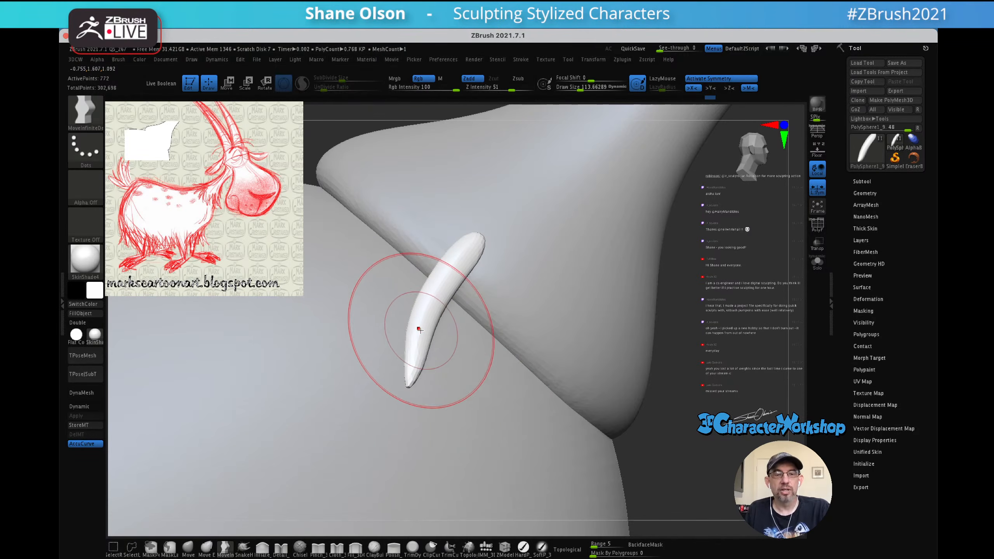
{"action": "left_click_drag", "start_coordinate": [421, 303], "coordinate": [439, 290]}
{"action": "mouse_move", "coordinate": [418, 336]}
{"action": "left_mouse_down", "text": "shift"}
{"action": "mouse_move", "coordinate": [411, 362]}
{"action": "mouse_move", "coordinate": [438, 337]}
{"action": "mouse_move", "coordinate": [526, 332]}
{"action": "left_mouse_up", "text": "shift"}
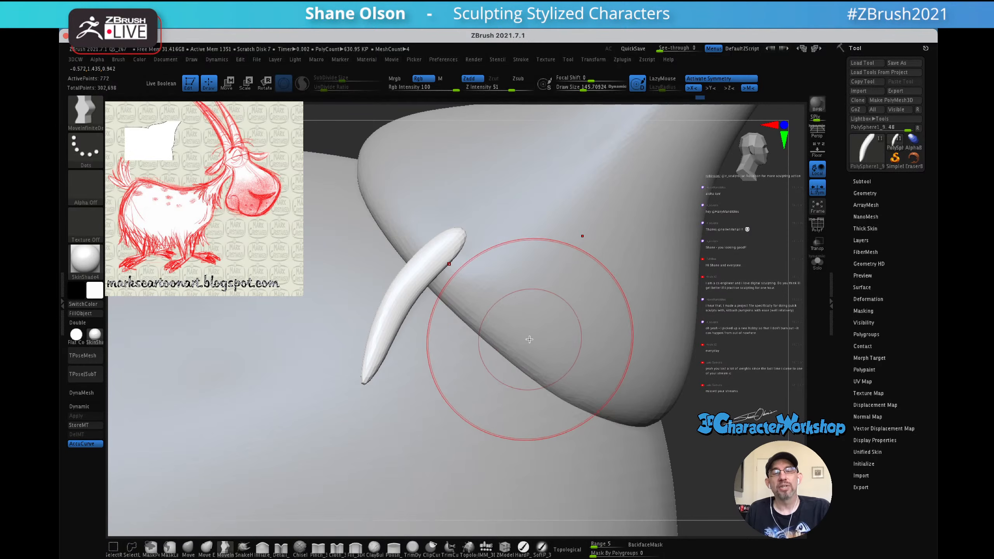
- Duplicate the curved tuft right beside the original, towards the front of the neck base, and tilt the copy slightly
{"action": "mouse_move", "coordinate": [533, 340]}
{"action": "left_mouse_down"}
{"action": "mouse_move", "coordinate": [500, 320]}
{"action": "mouse_move", "coordinate": [377, 299]}
{"action": "mouse_move", "coordinate": [469, 341]}
{"action": "left_mouse_up"}
{"action": "key", "text": "w"}
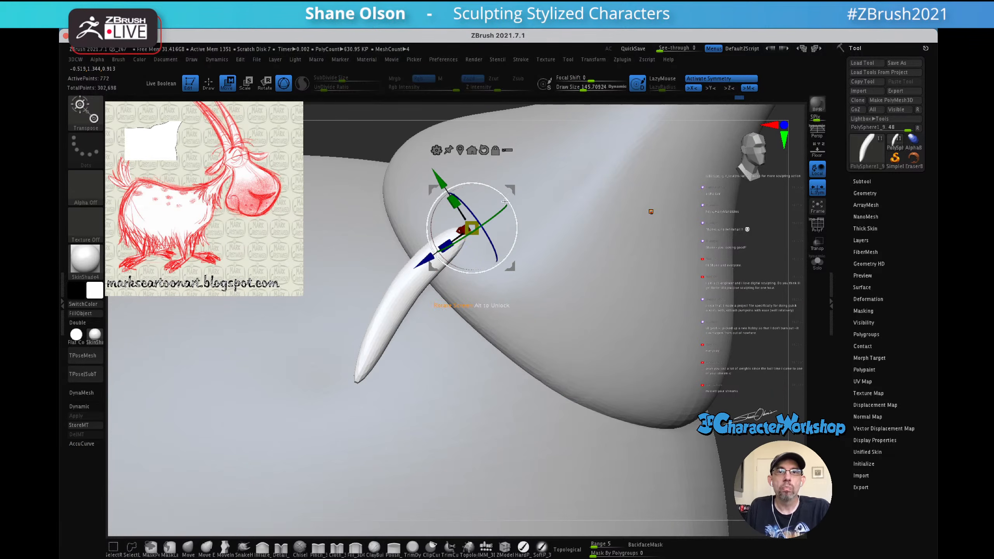
{"action": "left_click_drag", "start_coordinate": [514, 192], "coordinate": [533, 206], "text": "ctrl"}
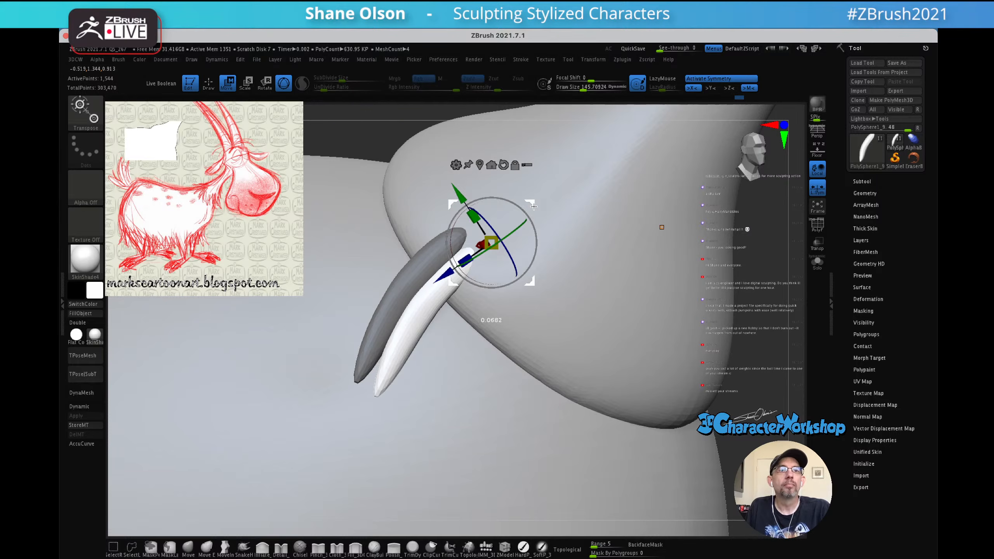
{"action": "mouse_move", "coordinate": [534, 207]}
{"action": "left_mouse_down"}
{"action": "mouse_move", "coordinate": [512, 201]}
{"action": "mouse_move", "coordinate": [531, 190]}
{"action": "left_mouse_up"}
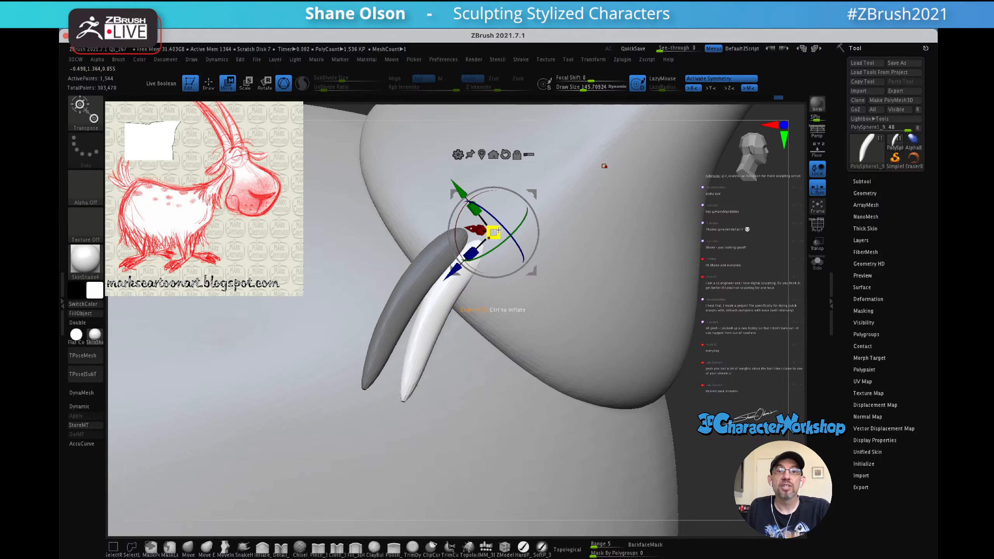
{"action": "mouse_move", "coordinate": [556, 260]}
{"action": "left_mouse_down"}
{"action": "mouse_move", "coordinate": [567, 254]}
{"action": "mouse_move", "coordinate": [547, 264]}
{"action": "left_mouse_up"}
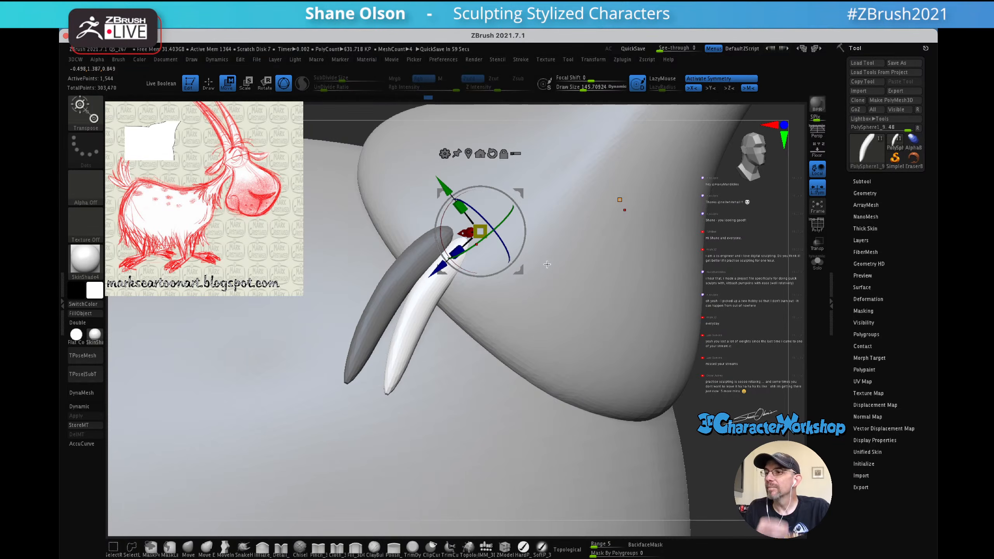
- Rotate the copied tuft in depth so it follows the body surface beside the original
{"action": "right_click_drag", "start_coordinate": [497, 350], "coordinate": [505, 357], "text": "alt"}
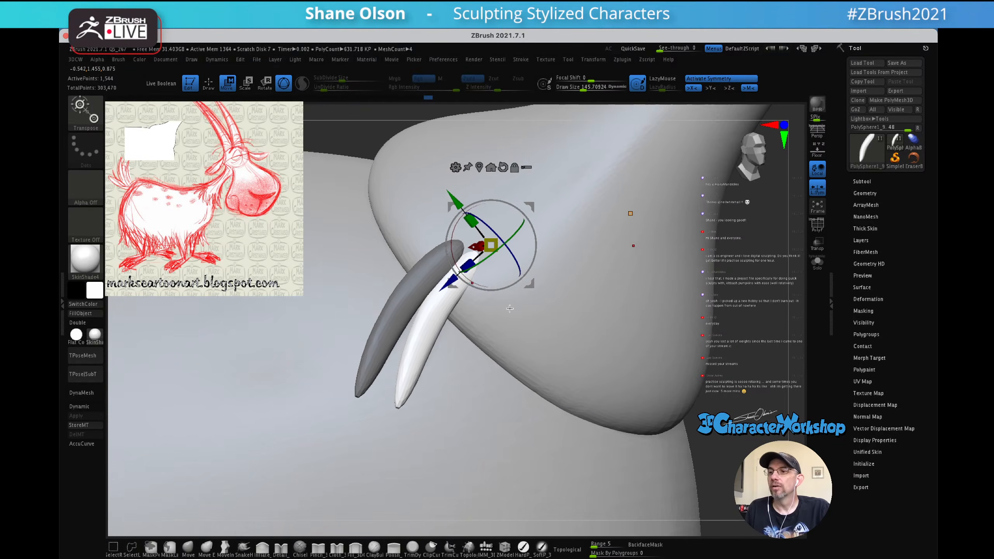
{"action": "right_click_drag", "start_coordinate": [517, 302], "coordinate": [498, 304]}
{"action": "right_click_drag", "start_coordinate": [527, 273], "coordinate": [510, 264], "text": "alt"}
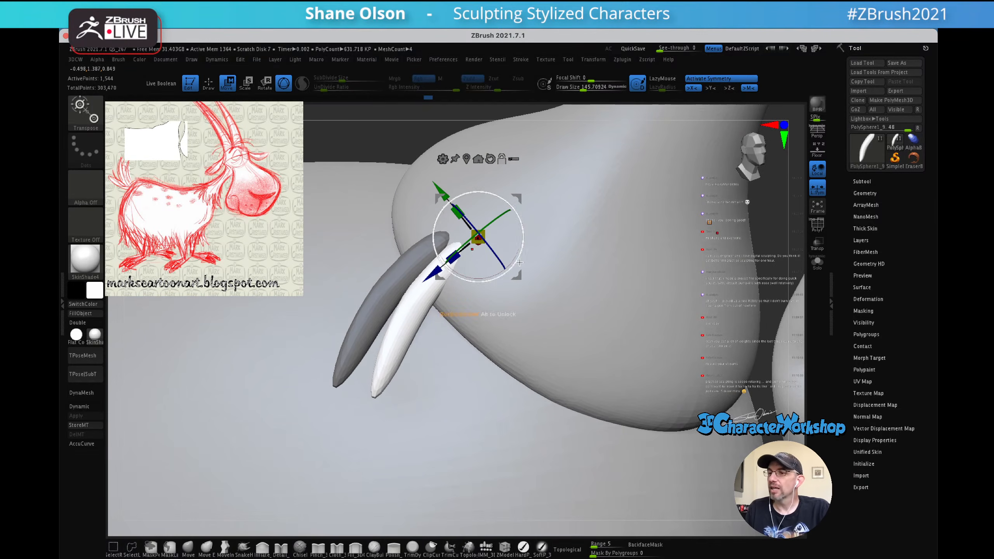
{"action": "right_click_drag", "start_coordinate": [583, 271], "coordinate": [540, 258]}
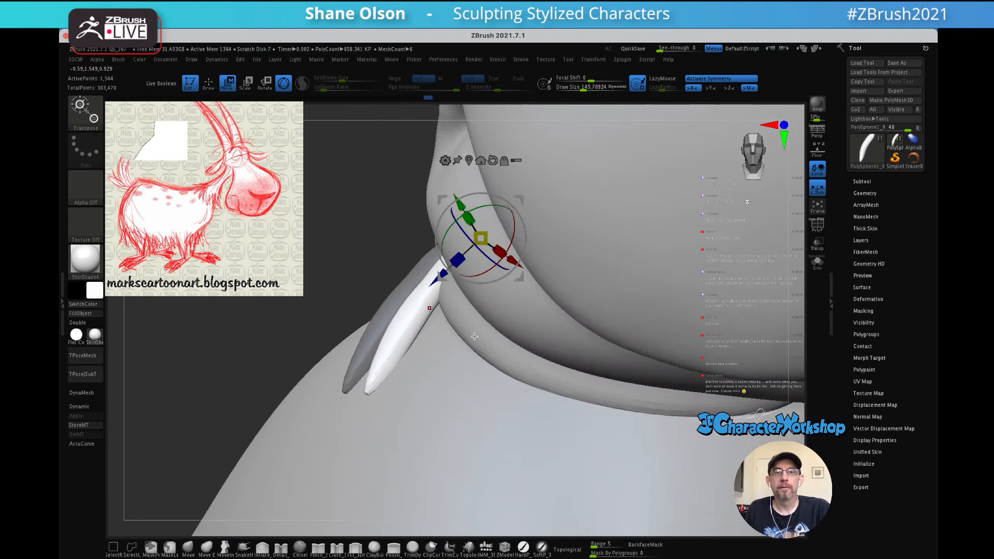
{"action": "right_click_drag", "start_coordinate": [475, 336], "coordinate": [482, 288]}
{"action": "left_click_drag", "start_coordinate": [512, 232], "coordinate": [514, 245]}
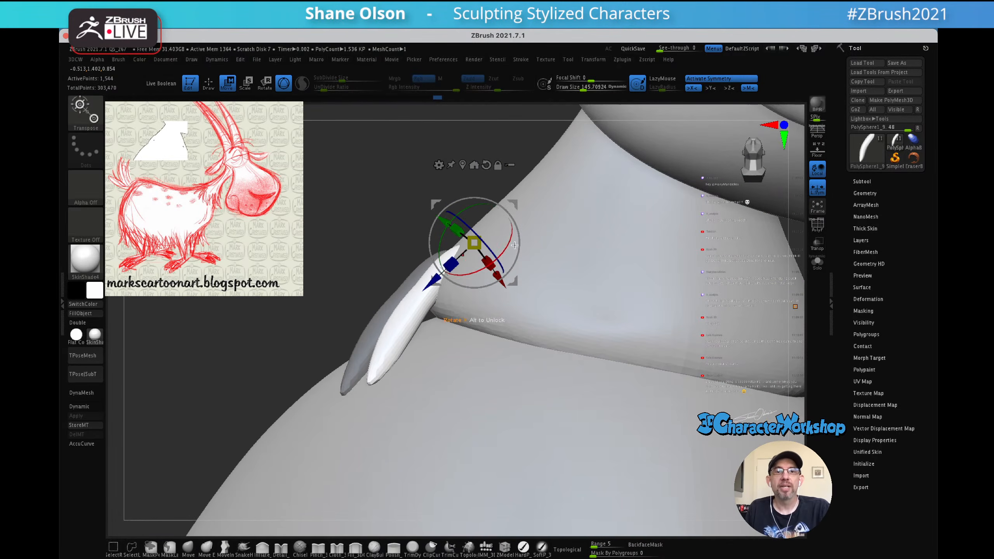
- Duplicate a third tuft behind the first two and rotate it so the three tufts fan out along the neck base
{"action": "right_click_drag", "start_coordinate": [501, 319], "coordinate": [611, 335]}
{"action": "mouse_move", "coordinate": [564, 255]}
{"action": "right_mouse_down"}
{"action": "mouse_move", "coordinate": [591, 235]}
{"action": "mouse_move", "coordinate": [559, 263]}
{"action": "right_mouse_up"}
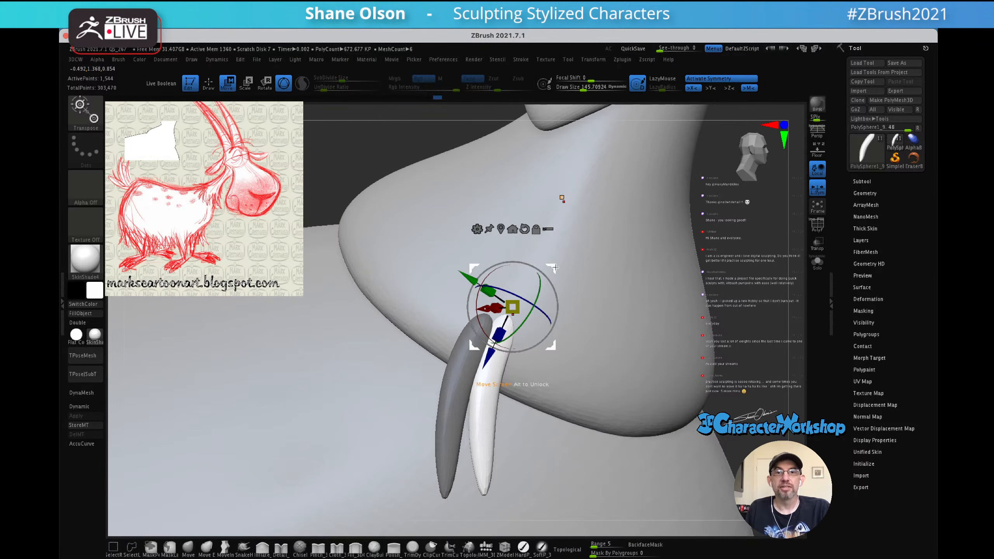
{"action": "left_click_drag", "start_coordinate": [556, 264], "coordinate": [515, 254], "text": "ctrl"}
{"action": "right_click_drag", "start_coordinate": [547, 286], "coordinate": [577, 269]}
{"action": "left_click_drag", "start_coordinate": [544, 298], "coordinate": [547, 284]}
{"action": "right_click_drag", "start_coordinate": [609, 300], "coordinate": [553, 314]}
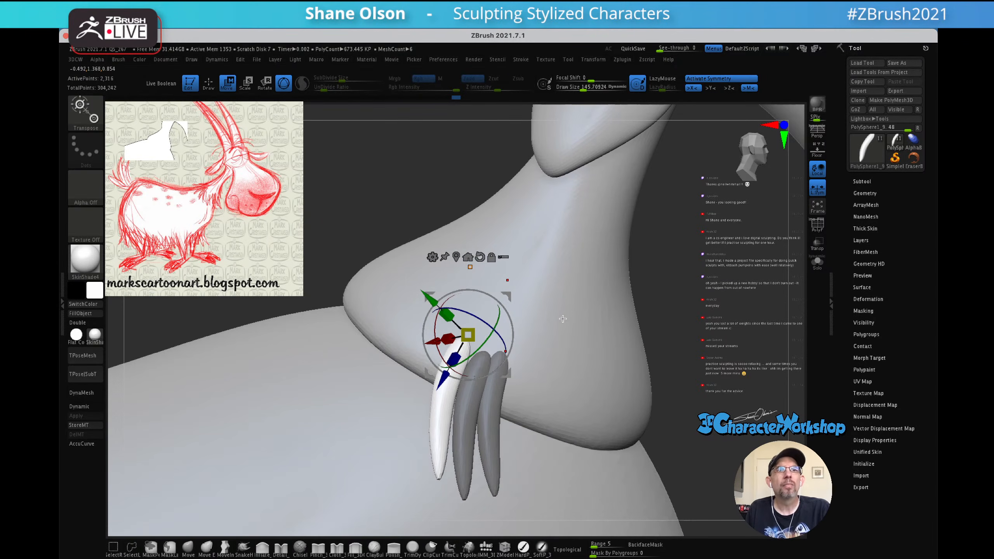
{"action": "left_click_drag", "start_coordinate": [500, 302], "coordinate": [515, 298]}
{"action": "right_click_drag", "start_coordinate": [602, 280], "coordinate": [576, 285]}
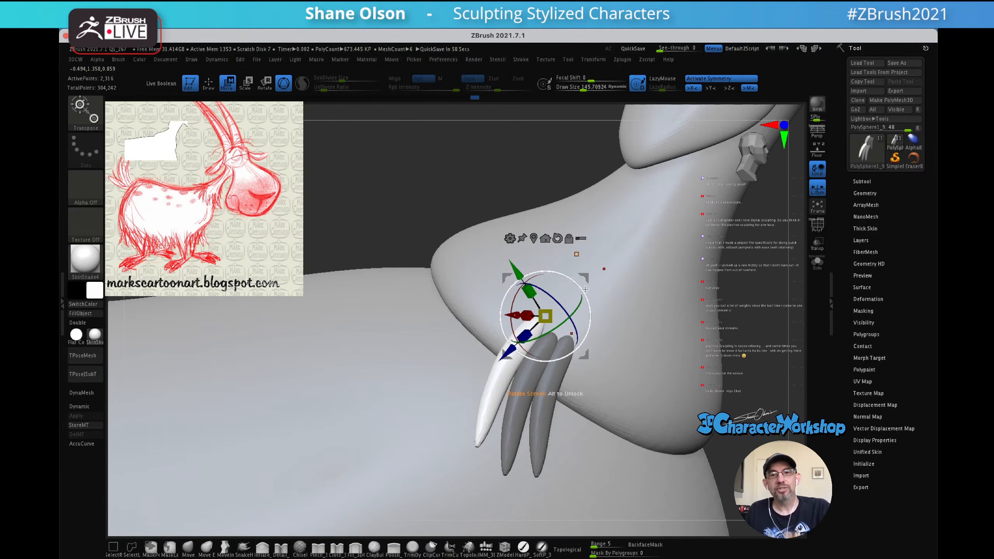
- Return to Draw mode, clear the mask from the tufts, and turn on the polyframe display
{"action": "key", "text": "q"}
{"action": "right_click_drag", "start_coordinate": [588, 311], "coordinate": [599, 262]}
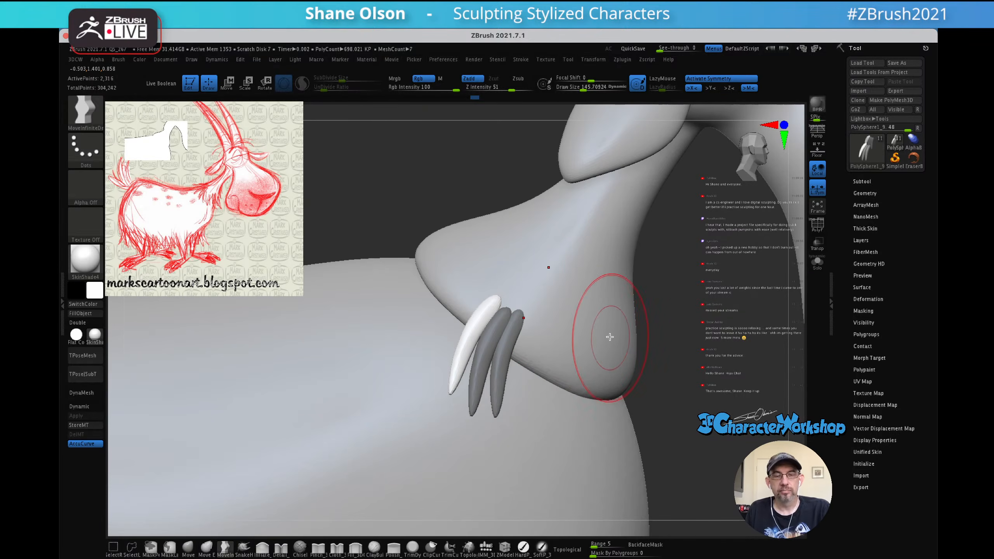
{"action": "key", "text": "ctrl"}
{"action": "left_click_drag", "start_coordinate": [700, 294], "coordinate": [716, 308], "text": "ctrl"}
{"action": "mouse_move", "coordinate": [670, 271]}
{"action": "right_mouse_down", "text": "ctrl"}
{"action": "mouse_move", "coordinate": [659, 262]}
{"action": "mouse_move", "coordinate": [667, 268]}
{"action": "right_mouse_up", "text": "ctrl"}
{"action": "key", "text": "shift"}
{"action": "key", "text": "shift+f"}
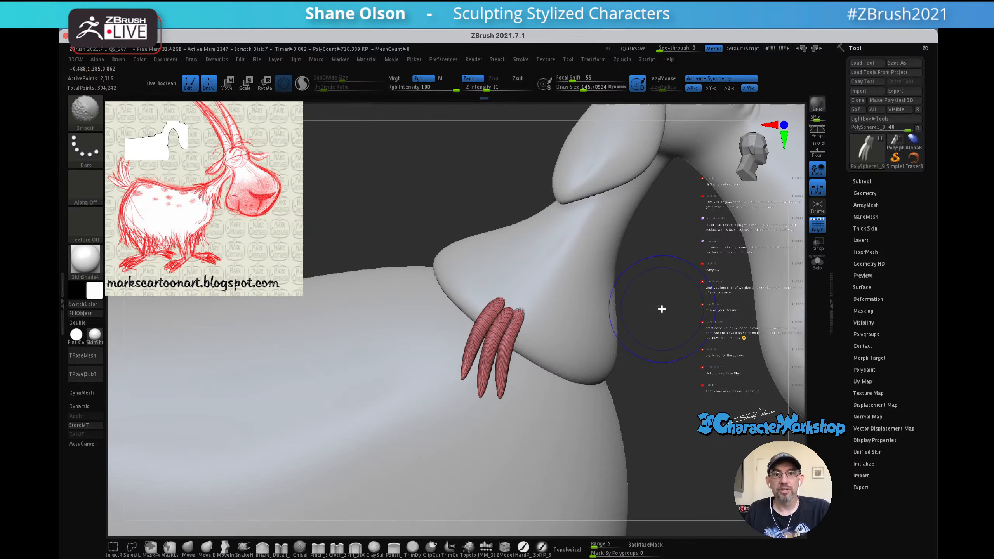
- Set the Move brush's draw size to about 86
{"action": "key", "text": "s"}
{"action": "left_click_drag", "start_coordinate": [669, 345], "coordinate": [660, 343]}
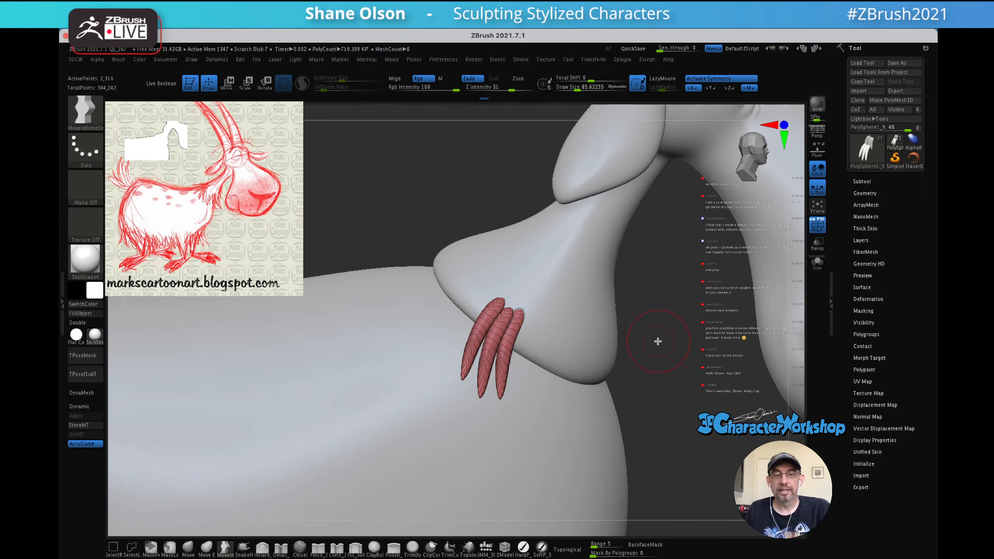
{"action": "mouse_move", "coordinate": [652, 337]}
{"action": "right_mouse_down", "text": "ctrl"}
{"action": "mouse_move", "coordinate": [667, 296]}
{"action": "mouse_move", "coordinate": [641, 309]}
{"action": "right_mouse_up", "text": "ctrl"}
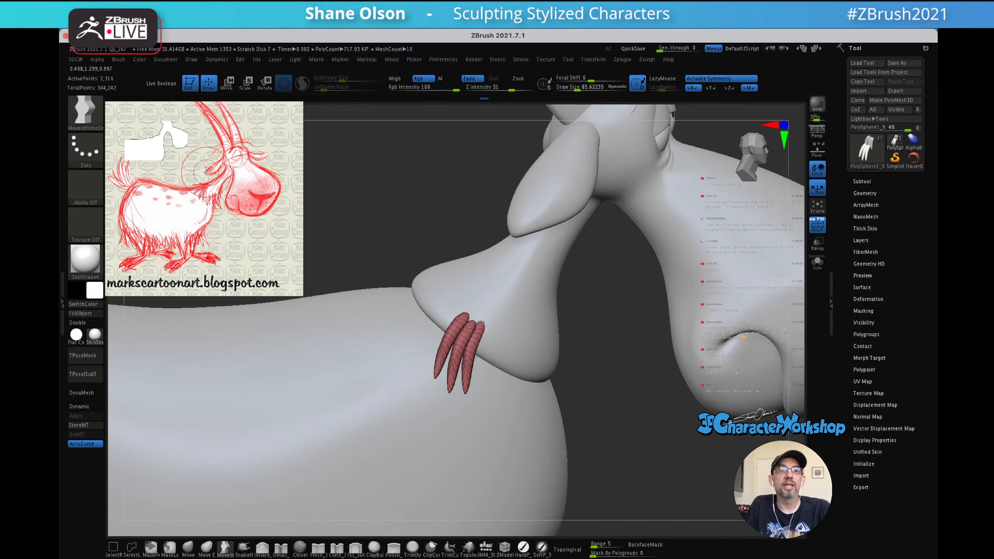
{"action": "left_click_drag", "start_coordinate": [611, 309], "coordinate": [481, 333]}
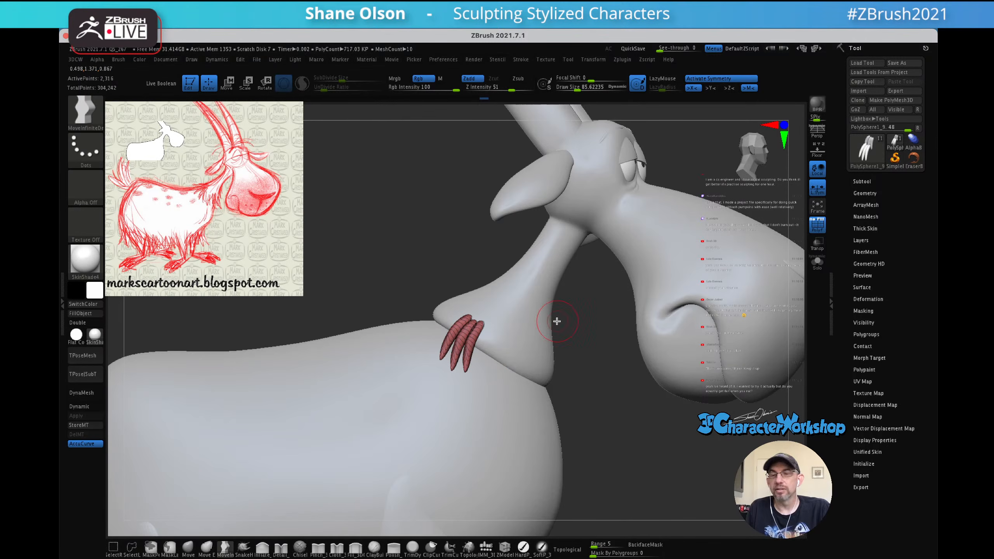
{"action": "left_click_drag", "start_coordinate": [590, 344], "coordinate": [593, 339]}
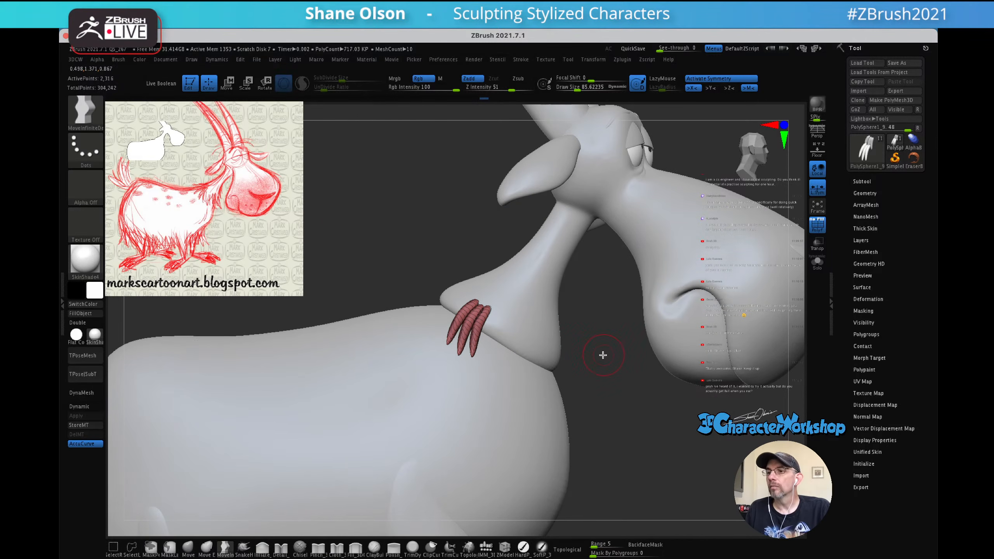
- Make the head-and-neck mesh the active subtool and expand the subtool list
{"action": "left_click", "coordinate": [550, 321], "text": "alt"}
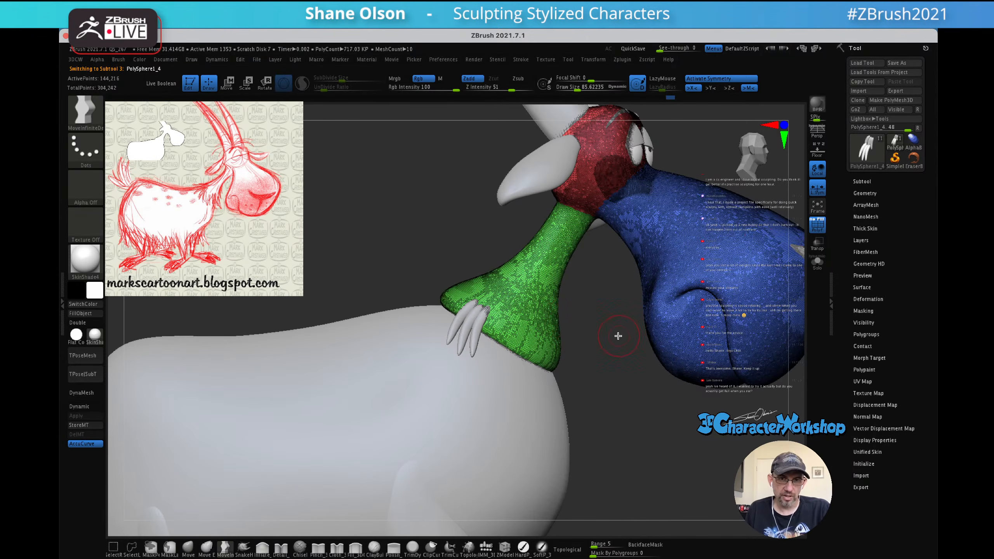
{"action": "left_click", "coordinate": [860, 182]}
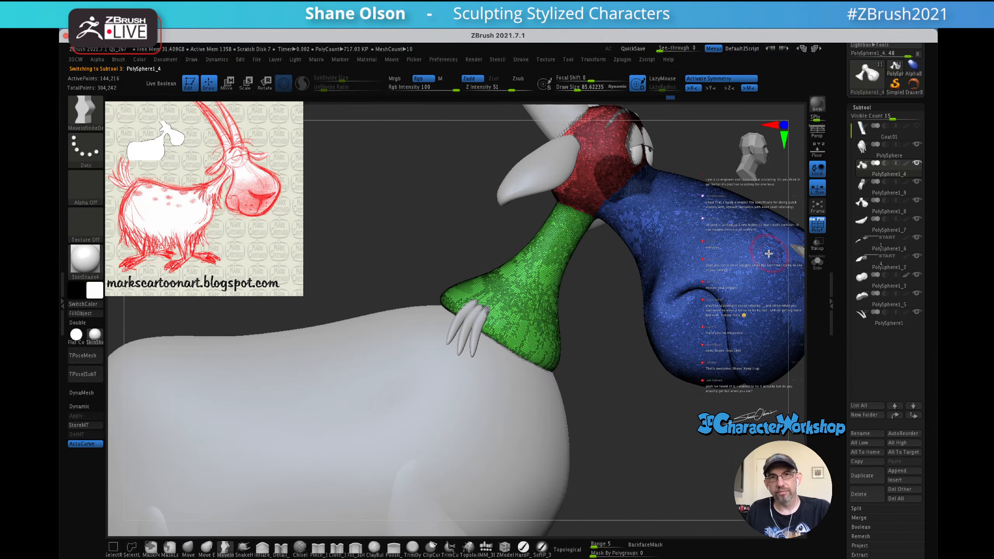
{"action": "left_click_drag", "start_coordinate": [603, 306], "coordinate": [617, 329], "text": "alt"}
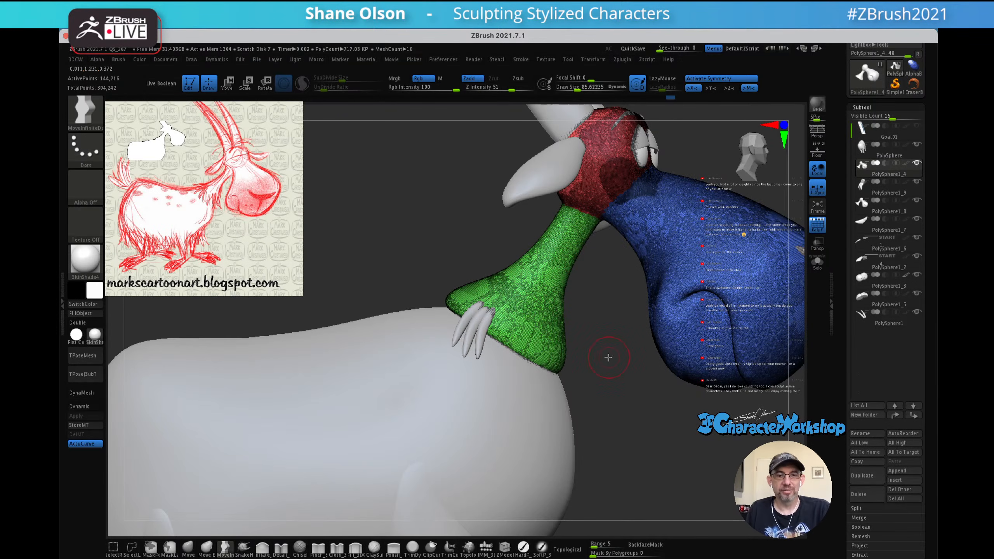
{"action": "mouse_move", "coordinate": [605, 333]}
{"action": "left_mouse_down"}
{"action": "mouse_move", "coordinate": [606, 348]}
{"action": "mouse_move", "coordinate": [601, 319]}
{"action": "left_mouse_up"}
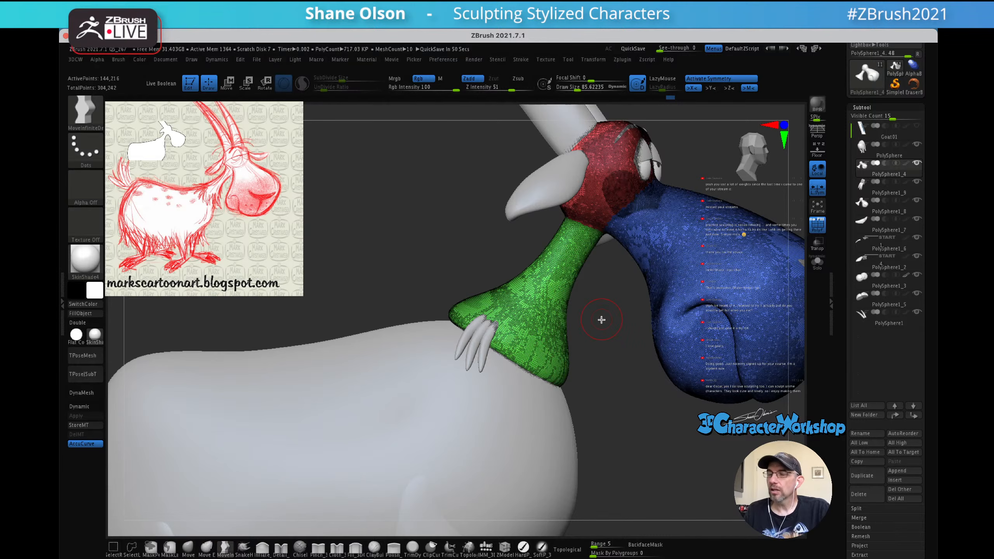
{"action": "left_click_drag", "start_coordinate": [621, 274], "coordinate": [627, 267]}
- Turn off the polyframe display and isolate the head-and-neck mesh in Solo mode
{"action": "mouse_move", "coordinate": [596, 338]}
{"action": "left_mouse_down"}
{"action": "mouse_move", "coordinate": [594, 345]}
{"action": "mouse_move", "coordinate": [652, 341]}
{"action": "left_mouse_up"}
{"action": "key", "text": "shift"}
{"action": "key", "text": "shift+f"}
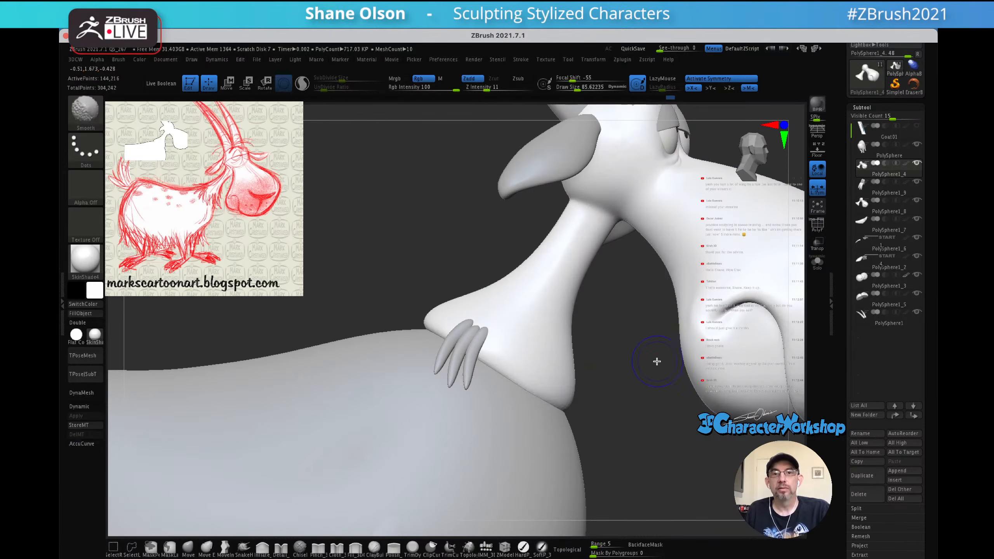
{"action": "left_click", "coordinate": [817, 264]}
{"action": "left_click_drag", "start_coordinate": [586, 377], "coordinate": [628, 354]}
{"action": "right_click_drag", "start_coordinate": [457, 304], "coordinate": [451, 306]}
{"action": "left_click_drag", "start_coordinate": [426, 311], "coordinate": [407, 325], "text": "shift"}
- Paint a mask band with MaskPen along the side of the neck base's flared rim
{"action": "key", "text": "ctrl"}
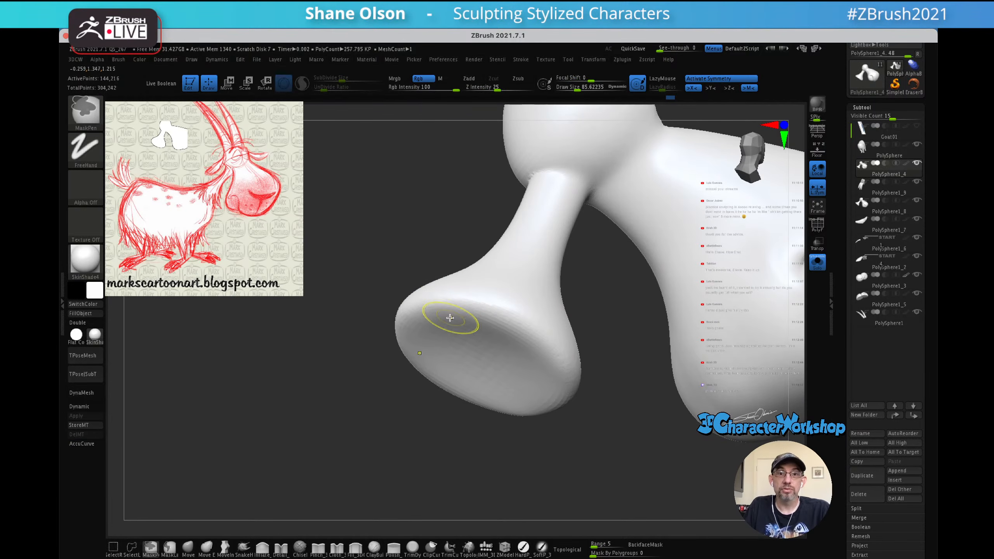
{"action": "key", "text": "ctrl"}
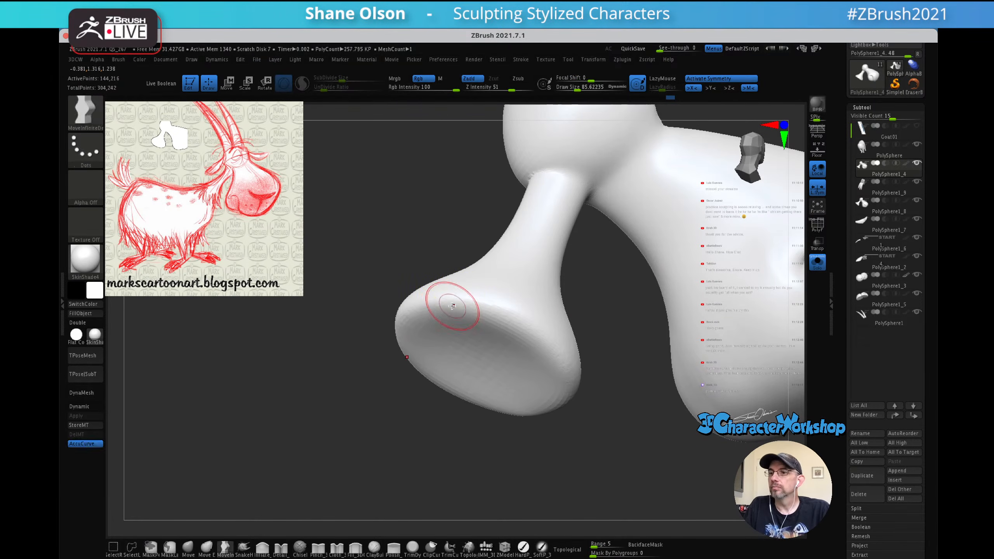
{"action": "mouse_move", "coordinate": [430, 304]}
{"action": "left_mouse_down", "text": "ctrl"}
{"action": "mouse_move", "coordinate": [446, 303]}
{"action": "mouse_move", "coordinate": [419, 309]}
{"action": "mouse_move", "coordinate": [464, 305]}
{"action": "mouse_move", "coordinate": [486, 315]}
{"action": "left_mouse_up", "text": "ctrl"}
{"action": "right_click_drag", "start_coordinate": [516, 300], "coordinate": [505, 328]}
{"action": "mouse_move", "coordinate": [411, 287]}
{"action": "left_mouse_down", "text": "ctrl"}
{"action": "mouse_move", "coordinate": [448, 291]}
{"action": "mouse_move", "coordinate": [541, 334]}
{"action": "left_mouse_up", "text": "ctrl"}
{"action": "mouse_move", "coordinate": [651, 344]}
{"action": "left_mouse_down"}
{"action": "mouse_move", "coordinate": [649, 314]}
{"action": "mouse_move", "coordinate": [605, 319]}
{"action": "left_mouse_up"}
{"action": "mouse_move", "coordinate": [455, 285]}
{"action": "left_mouse_down", "text": "ctrl"}
{"action": "mouse_move", "coordinate": [492, 294]}
{"action": "mouse_move", "coordinate": [526, 319]}
{"action": "mouse_move", "coordinate": [567, 371]}
{"action": "left_mouse_up", "text": "ctrl"}
- Continue the mask band around the remaining sides of the neck base's rim
{"action": "left_click_drag", "start_coordinate": [604, 309], "coordinate": [536, 300]}
{"action": "right_click_drag", "start_coordinate": [536, 300], "coordinate": [526, 287]}
{"action": "mouse_move", "coordinate": [402, 275]}
{"action": "right_mouse_down"}
{"action": "mouse_move", "coordinate": [412, 293]}
{"action": "mouse_move", "coordinate": [393, 297]}
{"action": "right_mouse_up"}
{"action": "mouse_move", "coordinate": [390, 291]}
{"action": "left_mouse_down", "text": "ctrl"}
{"action": "mouse_move", "coordinate": [351, 293]}
{"action": "mouse_move", "coordinate": [398, 282]}
{"action": "left_mouse_up", "text": "ctrl"}
{"action": "right_click_drag", "start_coordinate": [434, 282], "coordinate": [452, 279]}
{"action": "left_click_drag", "start_coordinate": [378, 282], "coordinate": [502, 273], "text": "ctrl"}
{"action": "right_click_drag", "start_coordinate": [505, 265], "coordinate": [478, 268]}
{"action": "left_click_drag", "start_coordinate": [429, 274], "coordinate": [541, 274], "text": "ctrl"}
- Try another stroke on the neck base's rim and undo it
{"action": "right_click_drag", "start_coordinate": [634, 290], "coordinate": [619, 317]}
{"action": "mouse_move", "coordinate": [643, 273]}
{"action": "right_mouse_down"}
{"action": "mouse_move", "coordinate": [642, 304]}
{"action": "mouse_move", "coordinate": [661, 268]}
{"action": "mouse_move", "coordinate": [626, 270]}
{"action": "right_mouse_up"}
{"action": "left_click_drag", "start_coordinate": [467, 278], "coordinate": [456, 306]}
{"action": "key", "text": "ctrl+z"}
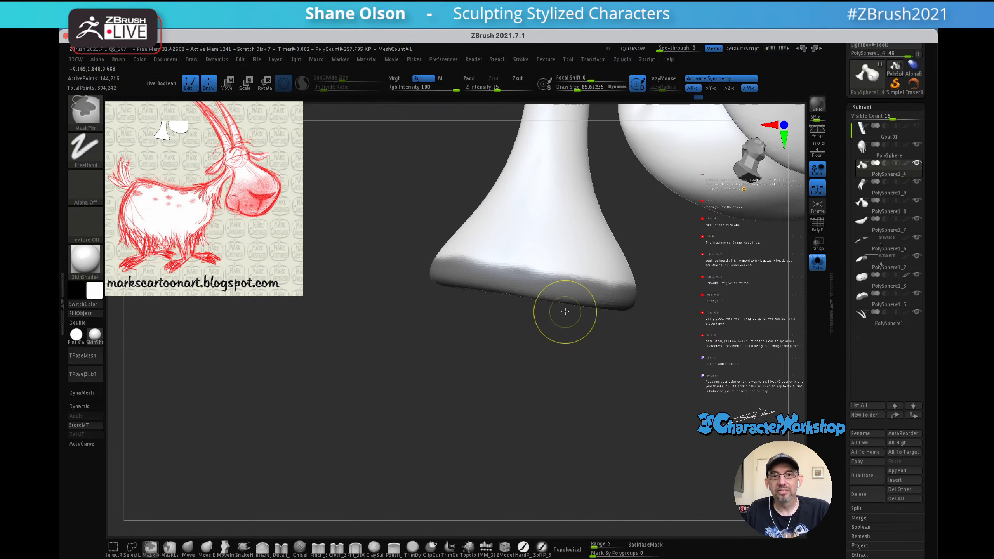
- Examine the masked rim and the unmasked underside of the neck base from several angles
{"action": "right_click_drag", "start_coordinate": [550, 391], "coordinate": [579, 382]}
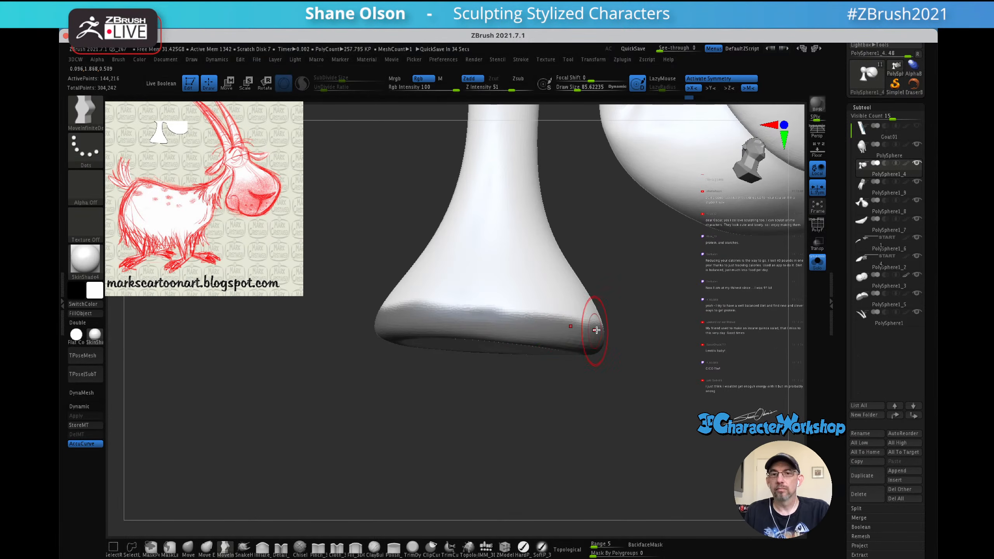
{"action": "mouse_move", "coordinate": [638, 358]}
{"action": "left_mouse_down", "text": "alt"}
{"action": "mouse_move", "coordinate": [621, 381]}
{"action": "mouse_move", "coordinate": [632, 356]}
{"action": "left_mouse_up", "text": "alt"}
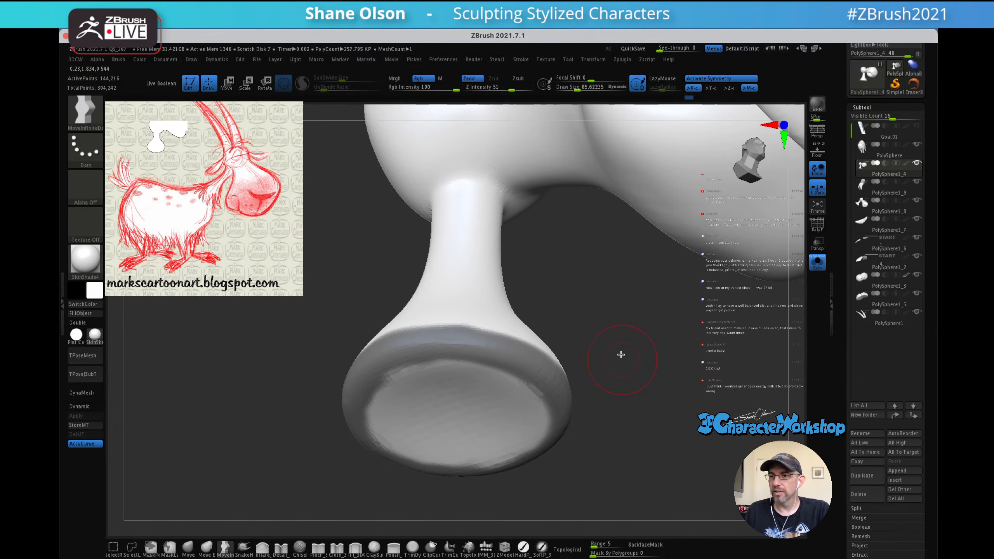
{"action": "left_click_drag", "start_coordinate": [621, 361], "coordinate": [624, 337], "text": "alt"}
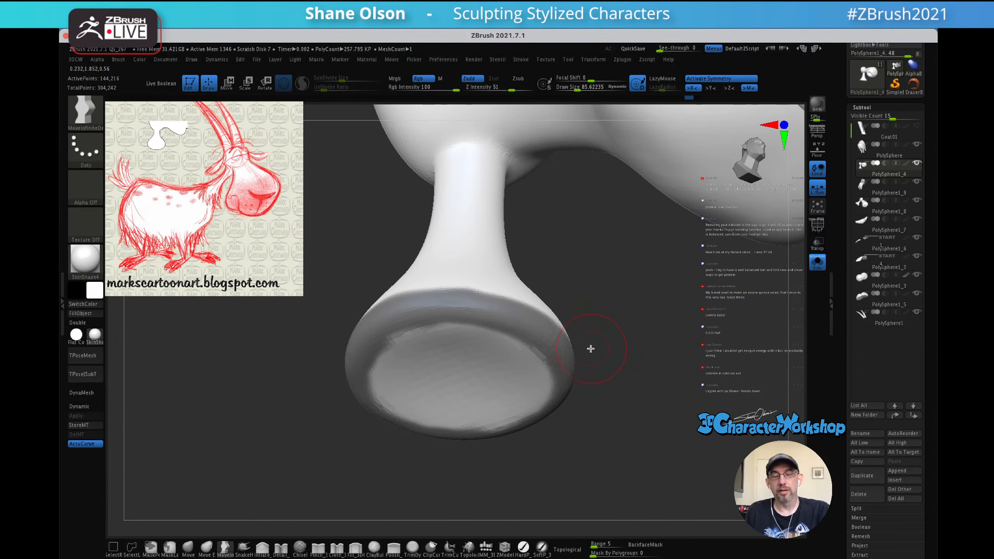
{"action": "mouse_move", "coordinate": [592, 348]}
{"action": "left_mouse_down"}
{"action": "mouse_move", "coordinate": [596, 324]}
{"action": "mouse_move", "coordinate": [601, 366]}
{"action": "mouse_move", "coordinate": [694, 347]}
{"action": "mouse_move", "coordinate": [651, 340]}
{"action": "mouse_move", "coordinate": [621, 348]}
{"action": "mouse_move", "coordinate": [628, 358]}
{"action": "mouse_move", "coordinate": [637, 343]}
{"action": "left_mouse_up"}
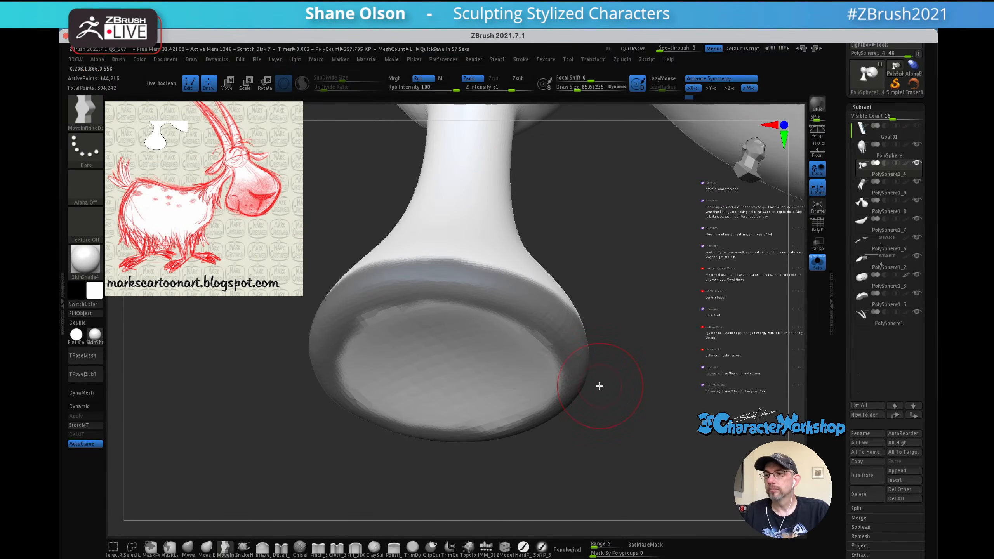
{"action": "mouse_move", "coordinate": [612, 377]}
{"action": "left_mouse_down"}
{"action": "mouse_move", "coordinate": [625, 351]}
{"action": "mouse_move", "coordinate": [641, 353]}
{"action": "mouse_move", "coordinate": [727, 291]}
{"action": "left_mouse_up"}
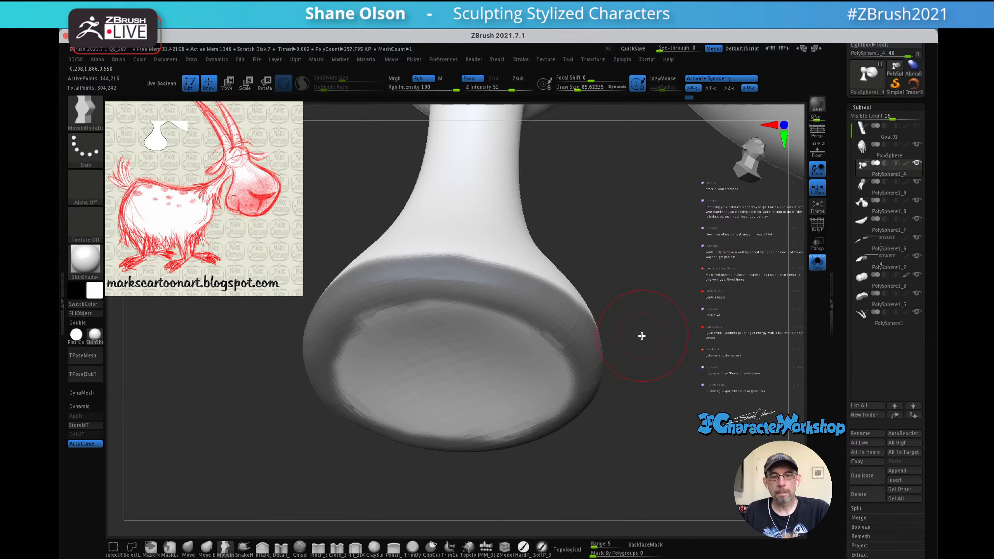
{"action": "mouse_move", "coordinate": [619, 326]}
{"action": "left_mouse_down"}
{"action": "mouse_move", "coordinate": [652, 289]}
{"action": "mouse_move", "coordinate": [679, 296]}
{"action": "left_mouse_up"}
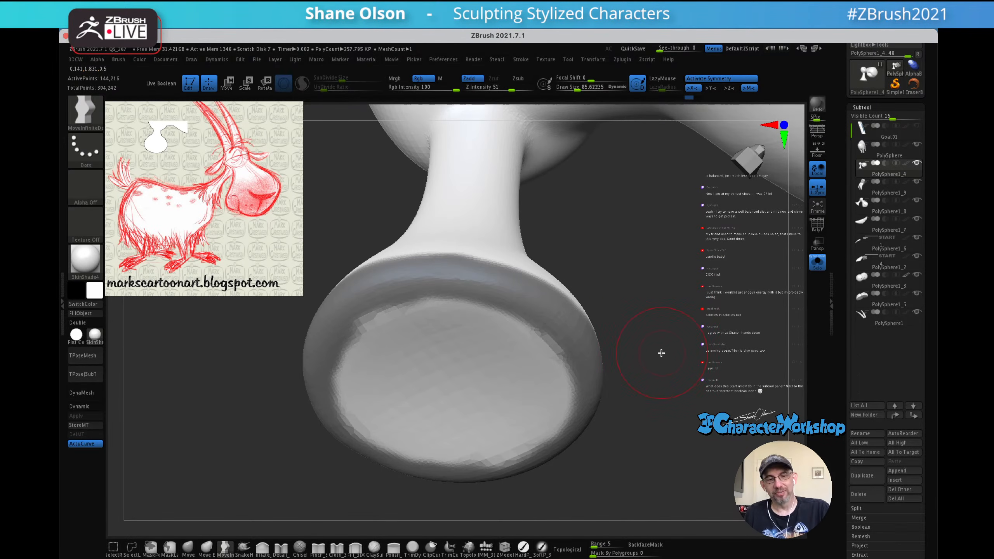
{"action": "mouse_move", "coordinate": [623, 337]}
{"action": "left_mouse_down"}
{"action": "mouse_move", "coordinate": [624, 313]}
{"action": "mouse_move", "coordinate": [642, 323]}
{"action": "mouse_move", "coordinate": [645, 300]}
{"action": "mouse_move", "coordinate": [671, 310]}
{"action": "left_mouse_up"}
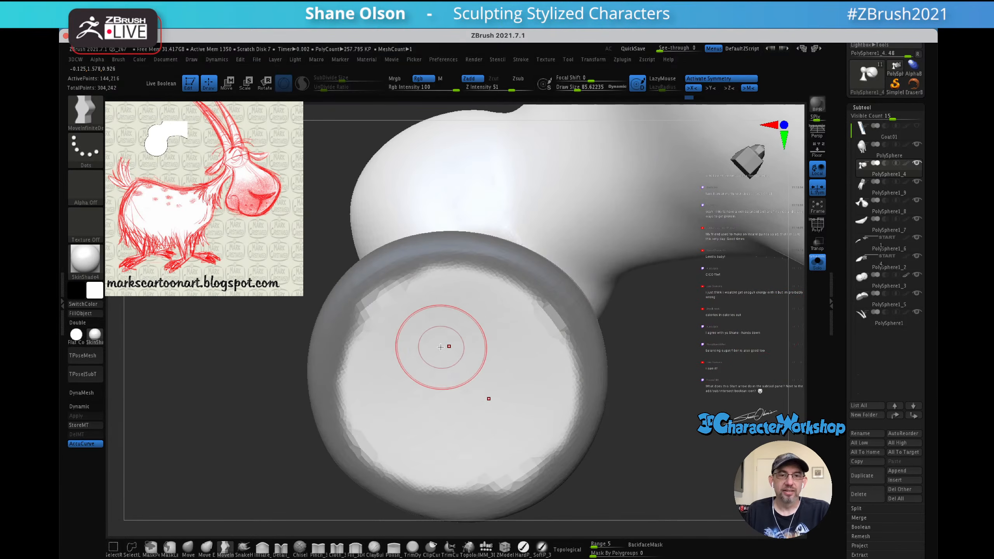
- Erase stray masking inside the rim on the underside of the neck base
{"action": "key", "text": "ctrl"}
{"action": "mouse_move", "coordinate": [396, 327]}
{"action": "left_mouse_down", "text": "ctrl+alt"}
{"action": "mouse_move", "coordinate": [371, 335]}
{"action": "mouse_move", "coordinate": [393, 295]}
{"action": "mouse_move", "coordinate": [374, 290]}
{"action": "mouse_move", "coordinate": [346, 345]}
{"action": "mouse_move", "coordinate": [361, 392]}
{"action": "mouse_move", "coordinate": [340, 407]}
{"action": "mouse_move", "coordinate": [345, 434]}
{"action": "mouse_move", "coordinate": [354, 390]}
{"action": "mouse_move", "coordinate": [332, 330]}
{"action": "mouse_move", "coordinate": [378, 284]}
{"action": "mouse_move", "coordinate": [442, 264]}
{"action": "mouse_move", "coordinate": [571, 341]}
{"action": "mouse_move", "coordinate": [548, 305]}
{"action": "mouse_move", "coordinate": [575, 333]}
{"action": "mouse_move", "coordinate": [473, 296]}
{"action": "left_mouse_up", "text": "ctrl+alt"}
{"action": "right_click_drag", "start_coordinate": [496, 334], "coordinate": [495, 366]}
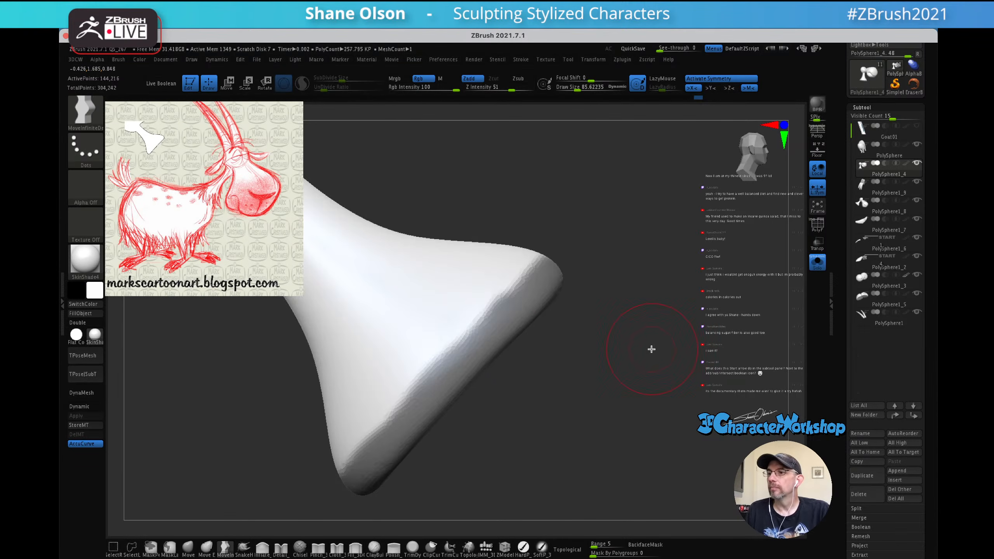
{"action": "right_click_drag", "start_coordinate": [645, 349], "coordinate": [630, 366]}
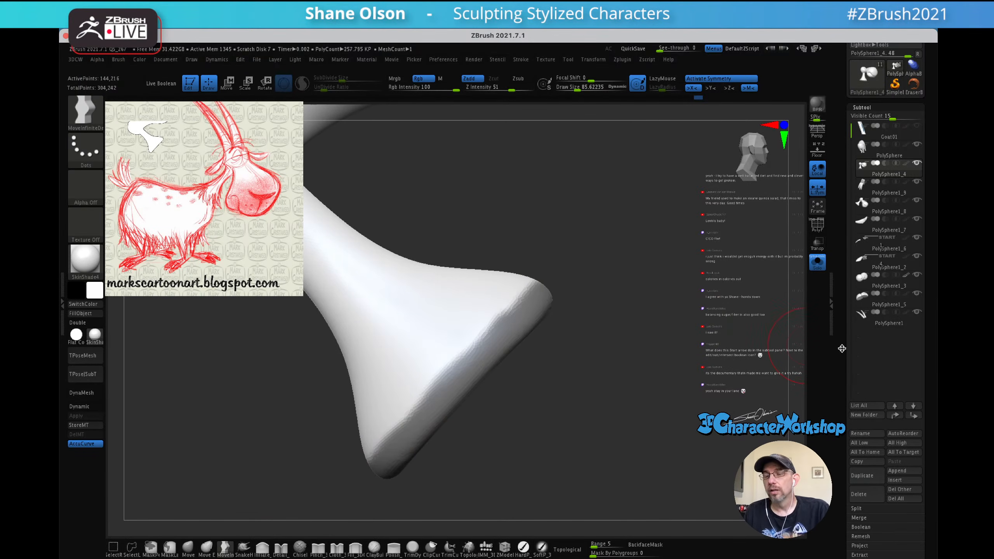
{"action": "scroll", "coordinate": [839, 311], "scroll_direction": "down", "scroll_amount": 3}
{"action": "scroll", "coordinate": [839, 311], "scroll_direction": "down", "scroll_amount": 10}
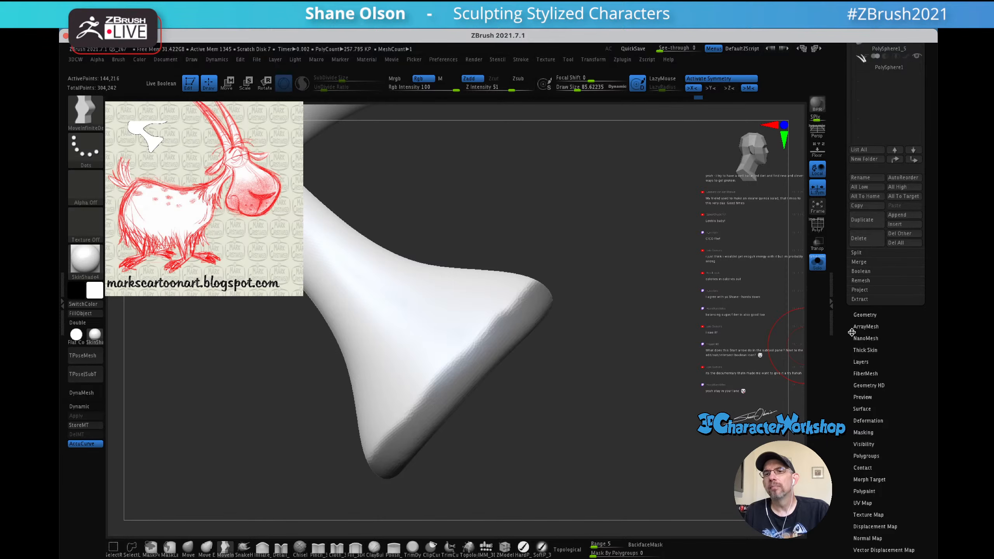
{"action": "scroll", "coordinate": [846, 332], "scroll_direction": "down", "scroll_amount": 2}
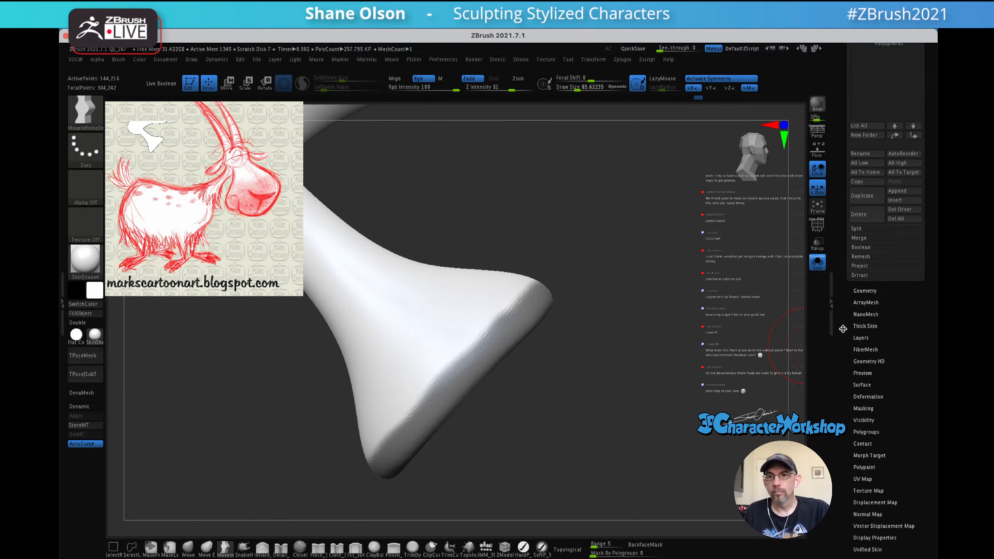
{"action": "scroll", "coordinate": [846, 322], "scroll_direction": "down", "scroll_amount": 1}
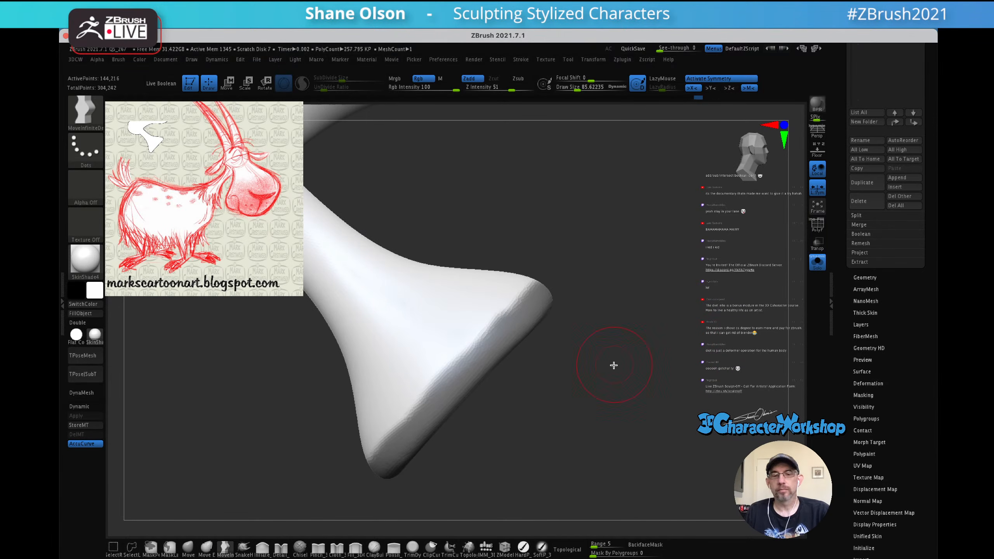
{"action": "mouse_move", "coordinate": [639, 351]}
{"action": "left_mouse_down"}
{"action": "mouse_move", "coordinate": [639, 359]}
{"action": "mouse_move", "coordinate": [645, 302]}
{"action": "left_mouse_up"}
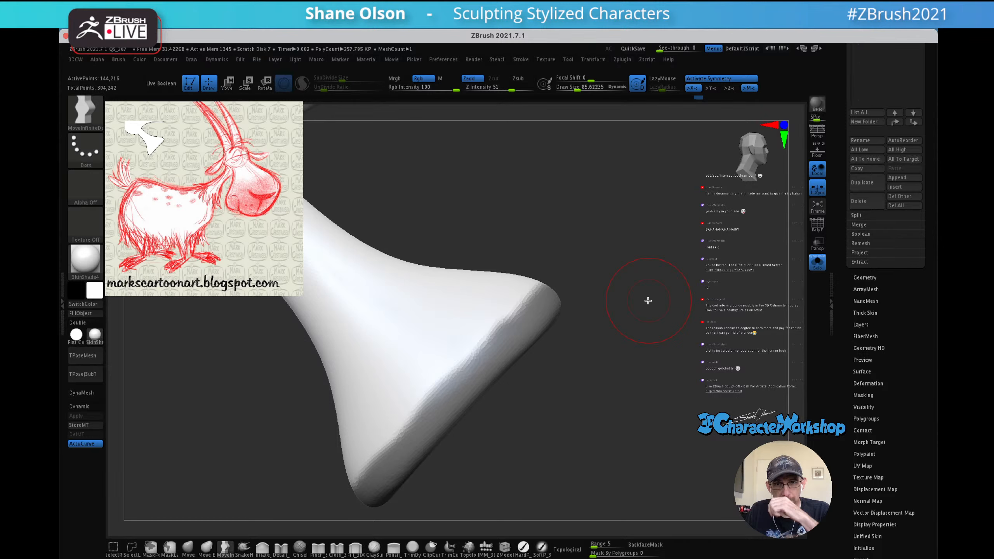
{"action": "mouse_move", "coordinate": [639, 333]}
{"action": "left_mouse_down"}
{"action": "mouse_move", "coordinate": [612, 293]}
{"action": "mouse_move", "coordinate": [650, 297]}
{"action": "mouse_move", "coordinate": [643, 314]}
{"action": "left_mouse_up"}
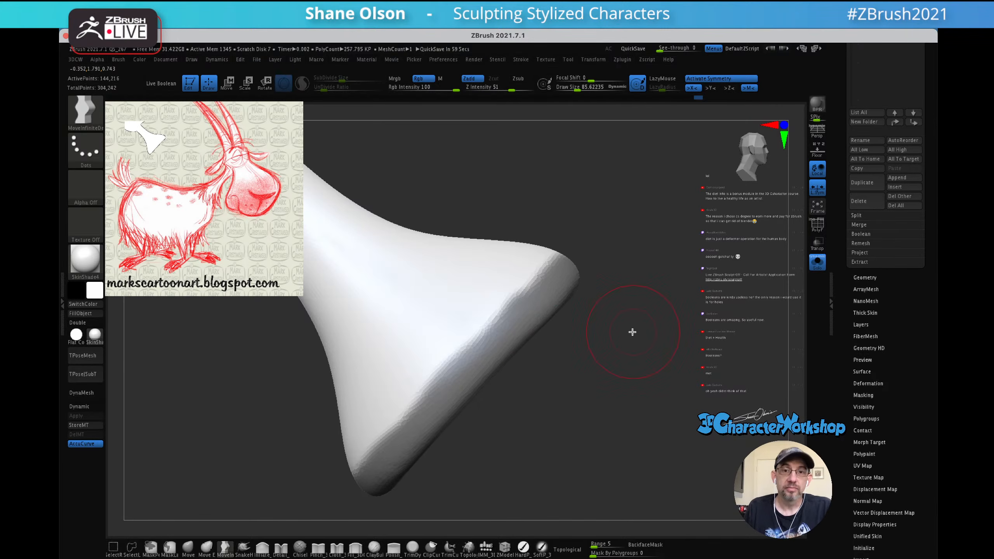
{"action": "mouse_move", "coordinate": [654, 384]}
{"action": "left_mouse_down"}
{"action": "mouse_move", "coordinate": [641, 390]}
{"action": "mouse_move", "coordinate": [657, 344]}
{"action": "mouse_move", "coordinate": [675, 343]}
{"action": "mouse_move", "coordinate": [656, 315]}
{"action": "left_mouse_up"}
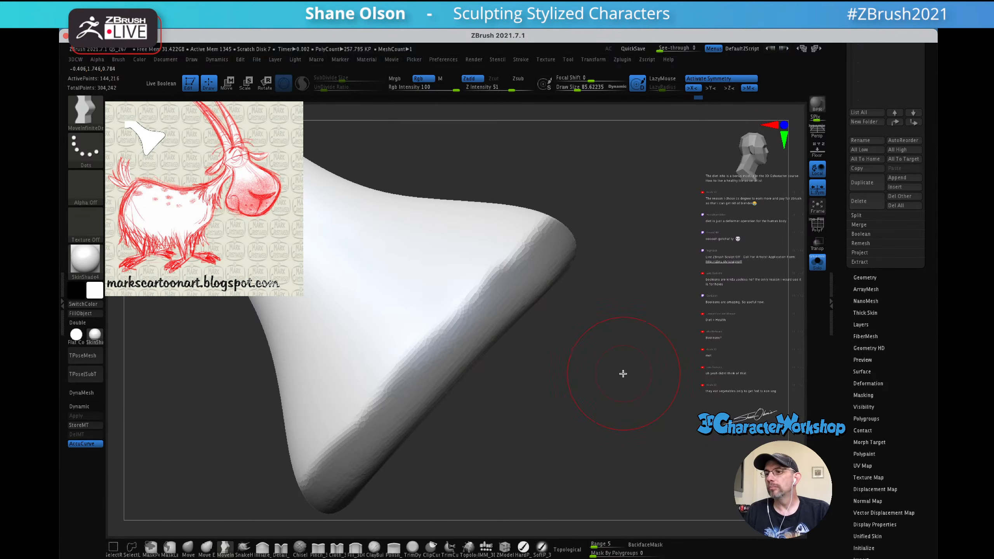
{"action": "left_click_drag", "start_coordinate": [654, 386], "coordinate": [650, 391]}
{"action": "mouse_move", "coordinate": [639, 355]}
{"action": "left_mouse_down"}
{"action": "mouse_move", "coordinate": [641, 368]}
{"action": "mouse_move", "coordinate": [654, 352]}
{"action": "mouse_move", "coordinate": [637, 331]}
{"action": "mouse_move", "coordinate": [681, 311]}
{"action": "mouse_move", "coordinate": [700, 332]}
{"action": "mouse_move", "coordinate": [680, 347]}
{"action": "mouse_move", "coordinate": [685, 295]}
{"action": "left_mouse_up"}
- Reduce the brush draw size to about 65, preview FiberMesh fibers on the masked neck rim, and show the fiber modifiers
{"action": "key", "text": "s"}
{"action": "key", "text": "s"}
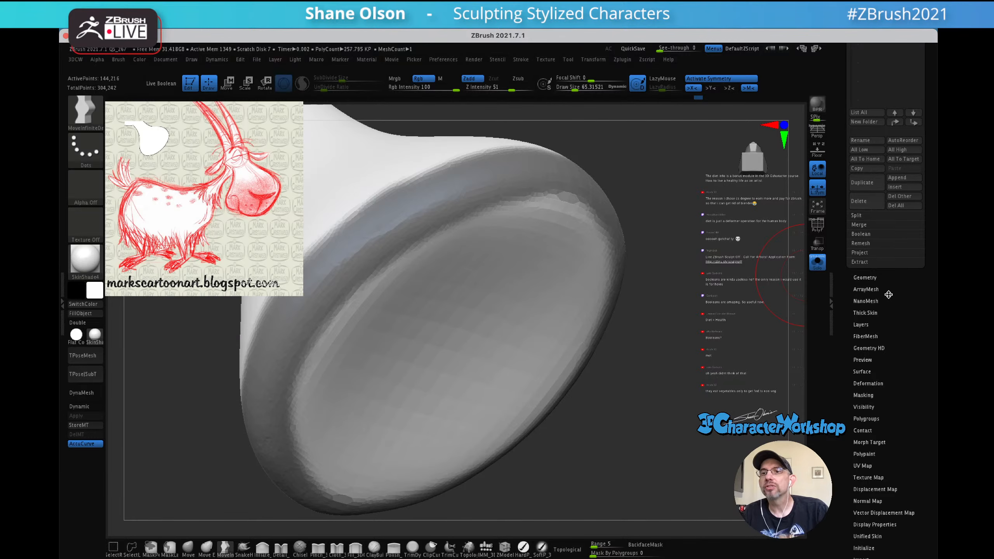
{"action": "scroll", "coordinate": [868, 340], "scroll_direction": "up", "scroll_amount": 5}
{"action": "left_click", "coordinate": [868, 341]}
{"action": "left_click", "coordinate": [860, 146]}
{"action": "left_click_drag", "start_coordinate": [703, 276], "coordinate": [720, 257]}
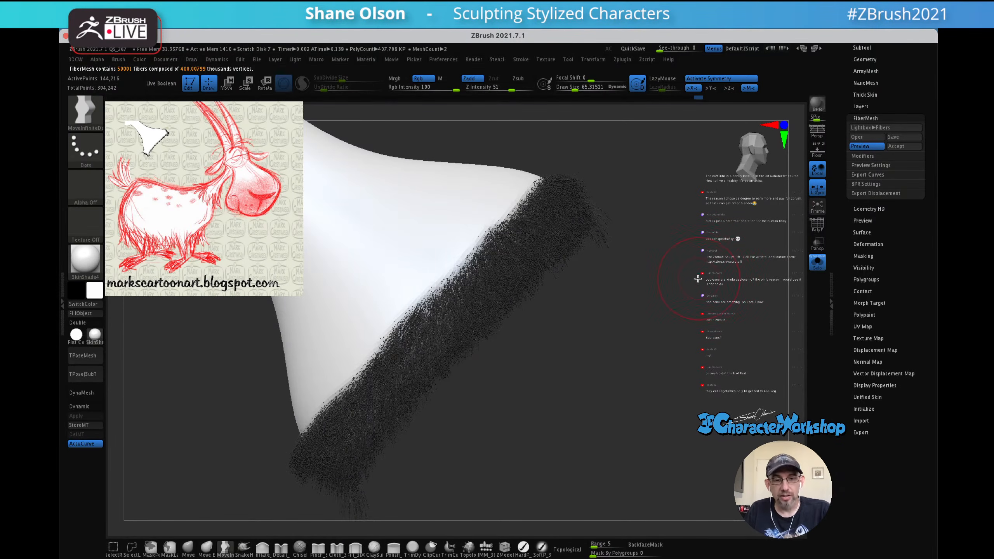
{"action": "left_click_drag", "start_coordinate": [695, 288], "coordinate": [721, 289]}
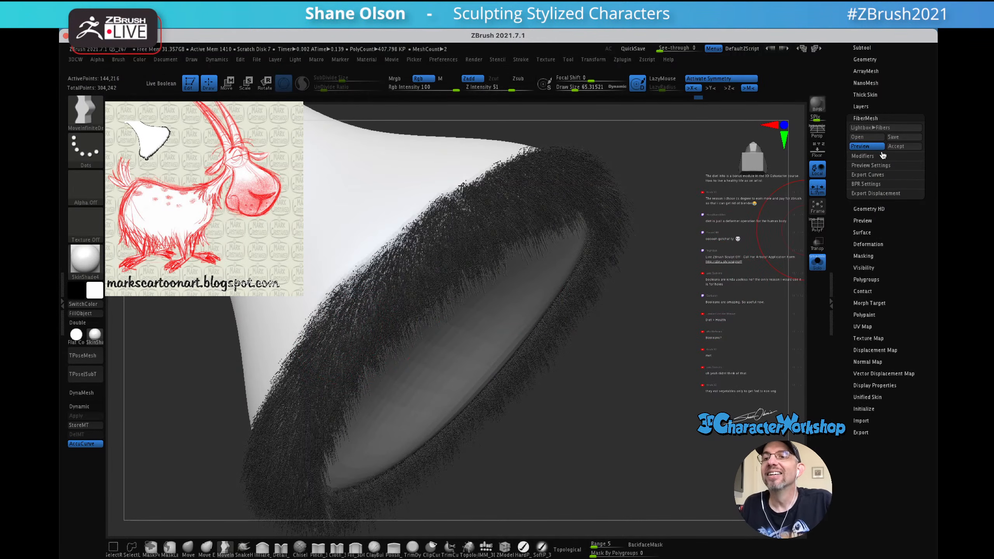
{"action": "left_click", "coordinate": [870, 156]}
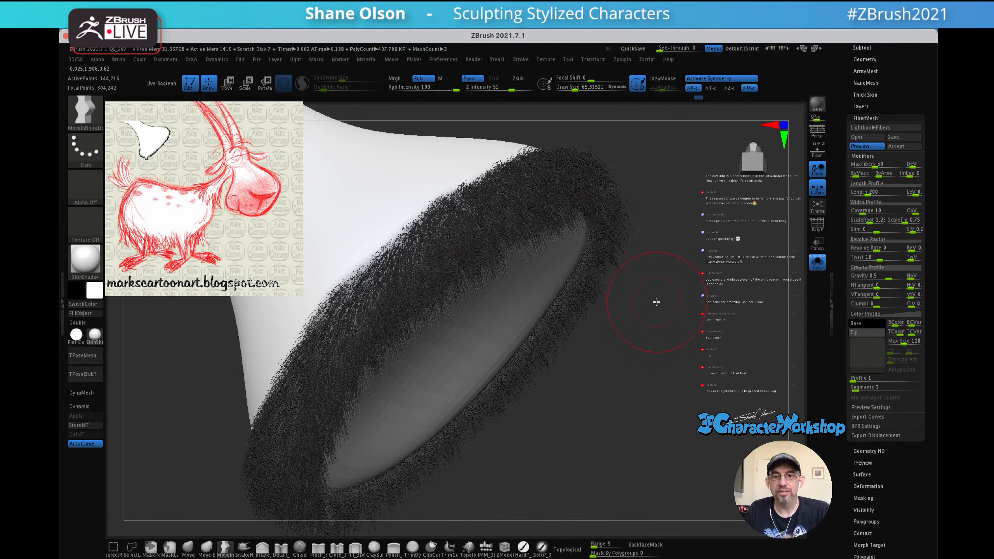
- Open the LightBox library and browse to its fiber presets
{"action": "key", "text": "comma"}
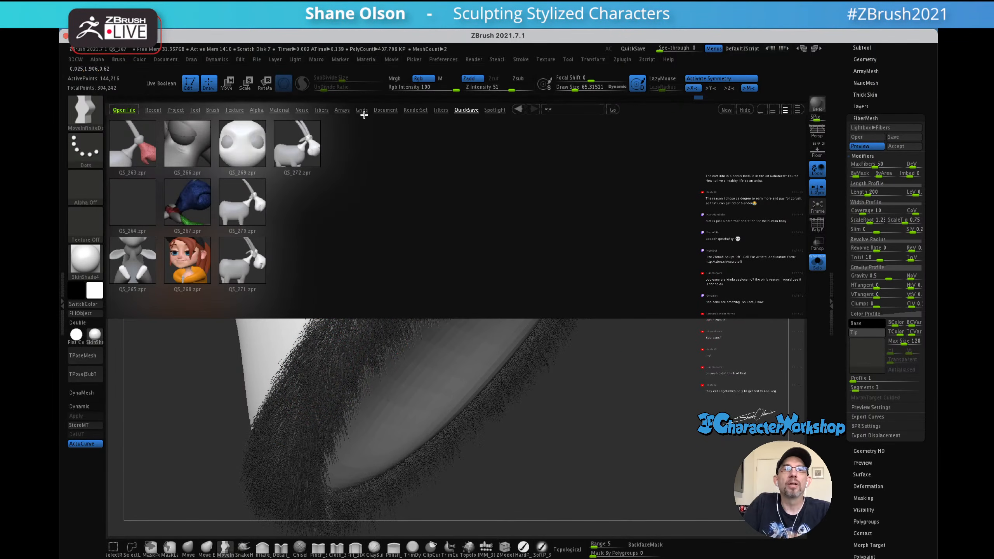
{"action": "left_click", "coordinate": [388, 114]}
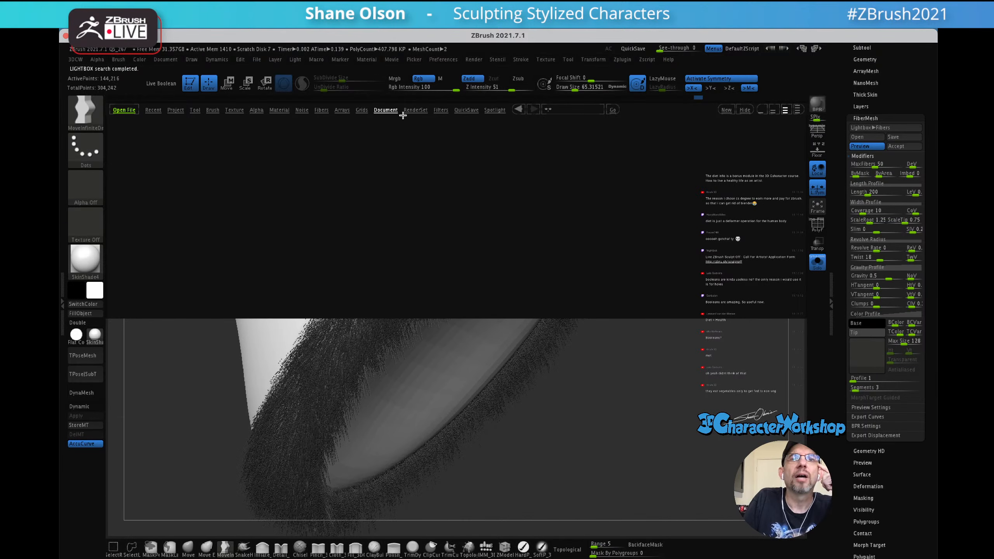
{"action": "left_click", "coordinate": [440, 110]}
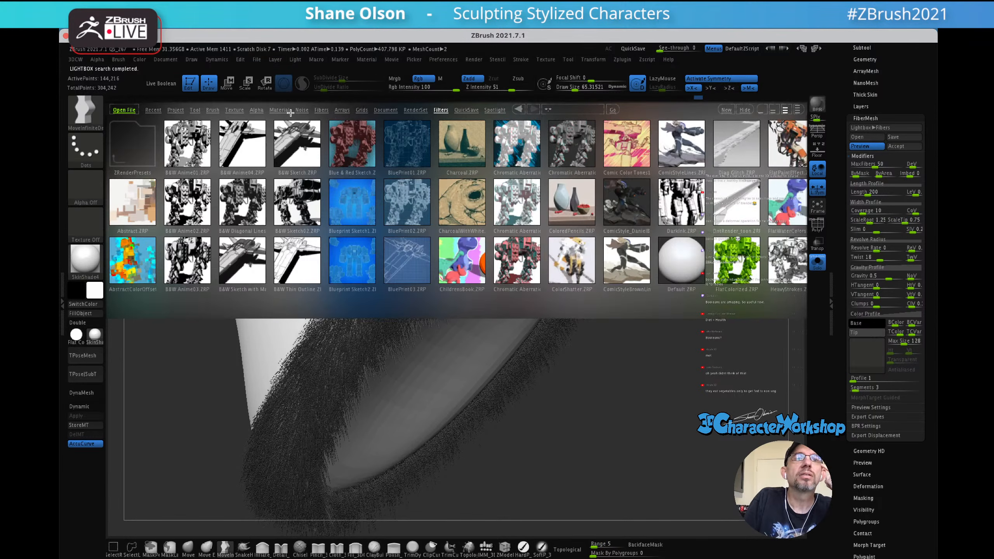
{"action": "left_click", "coordinate": [321, 110]}
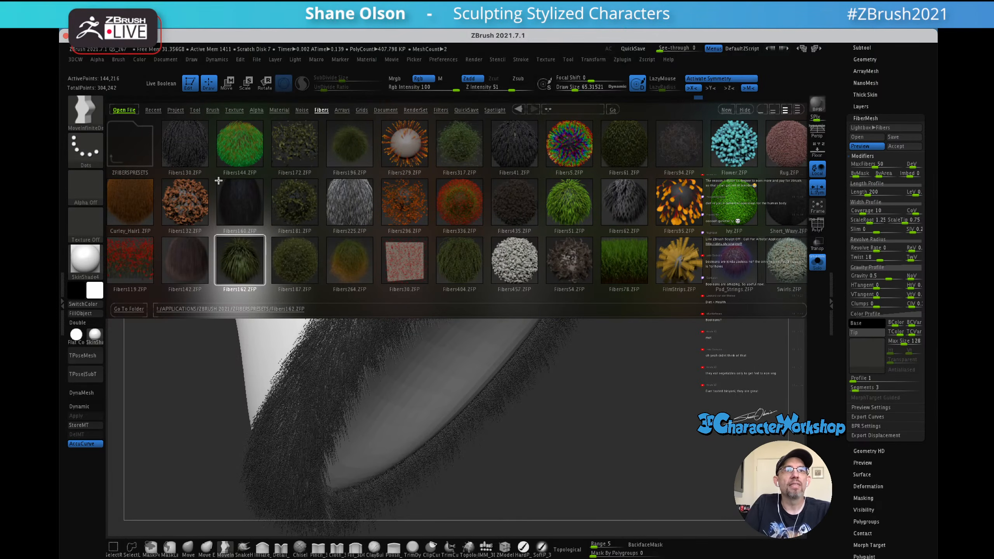
- Try the Fibers130, Fibers144, Fibers51, Ivy and Fibers78 presets on the neck rim
{"action": "double_click", "coordinate": [194, 151]}
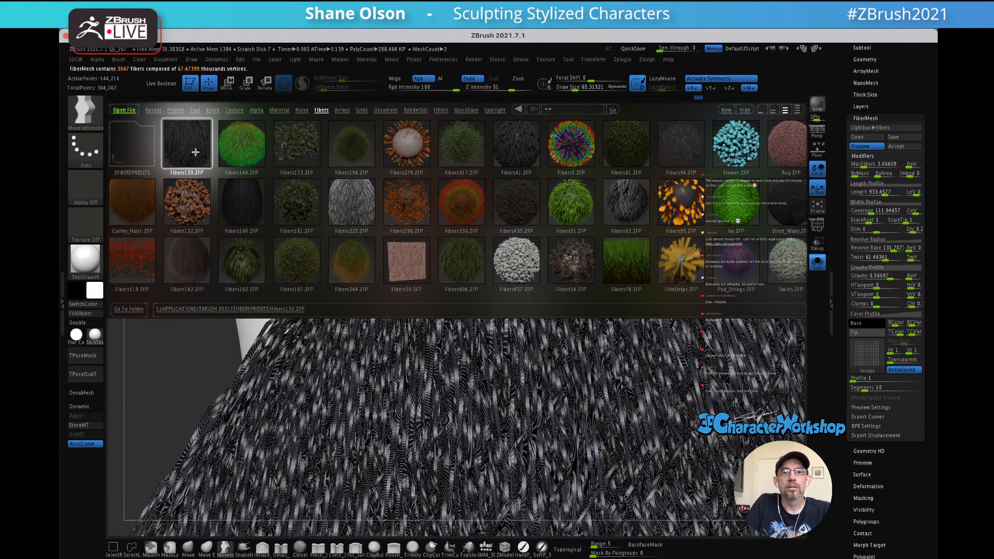
{"action": "double_click", "coordinate": [252, 147]}
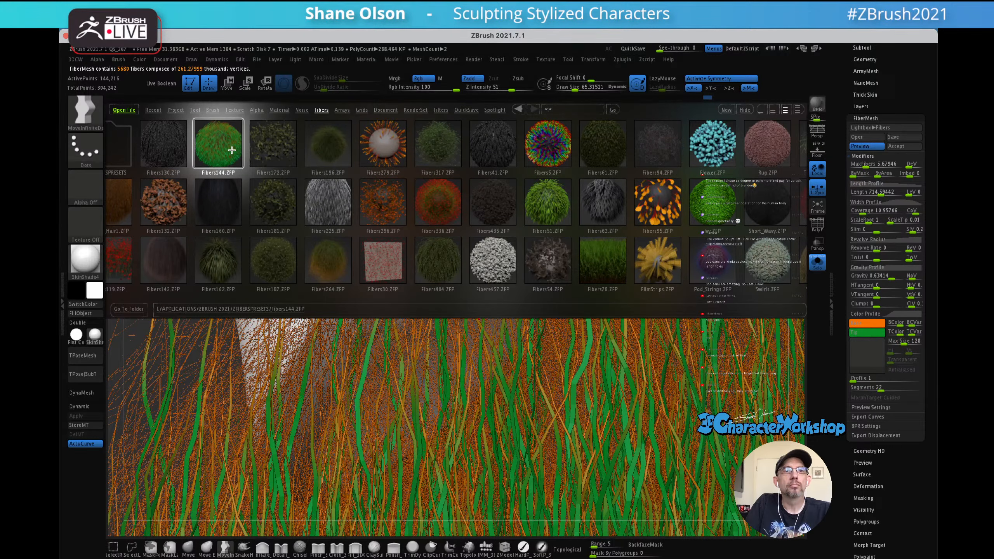
{"action": "double_click", "coordinate": [550, 211]}
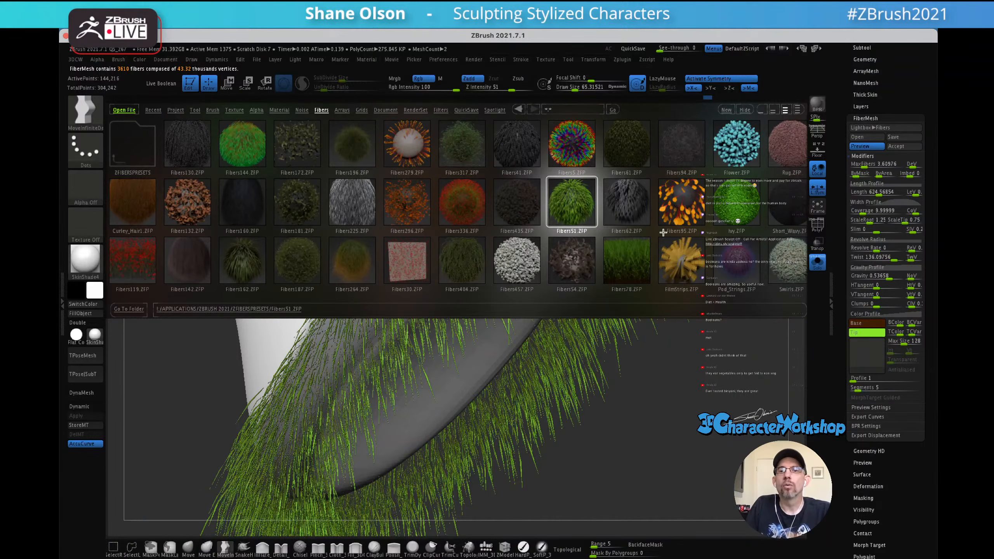
{"action": "double_click", "coordinate": [727, 201]}
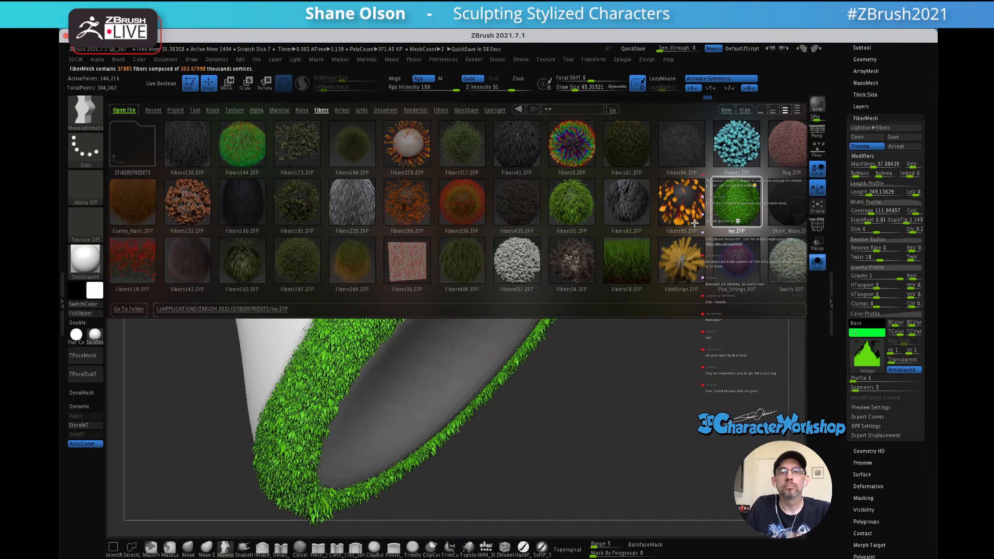
{"action": "double_click", "coordinate": [625, 268]}
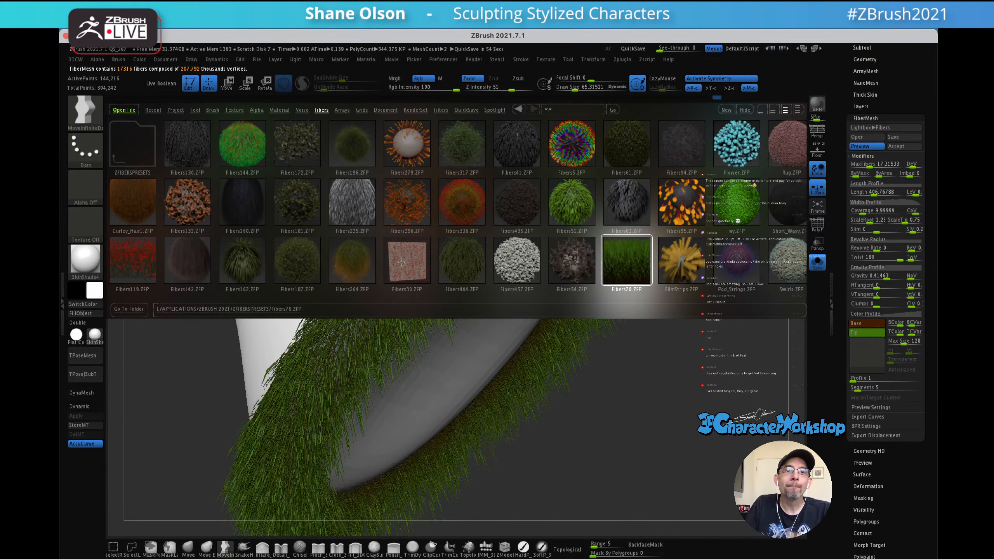
- Try the Fibers264, Fibers187, Fibers162 and Fibers142 presets on the neck rim
{"action": "double_click", "coordinate": [340, 269]}
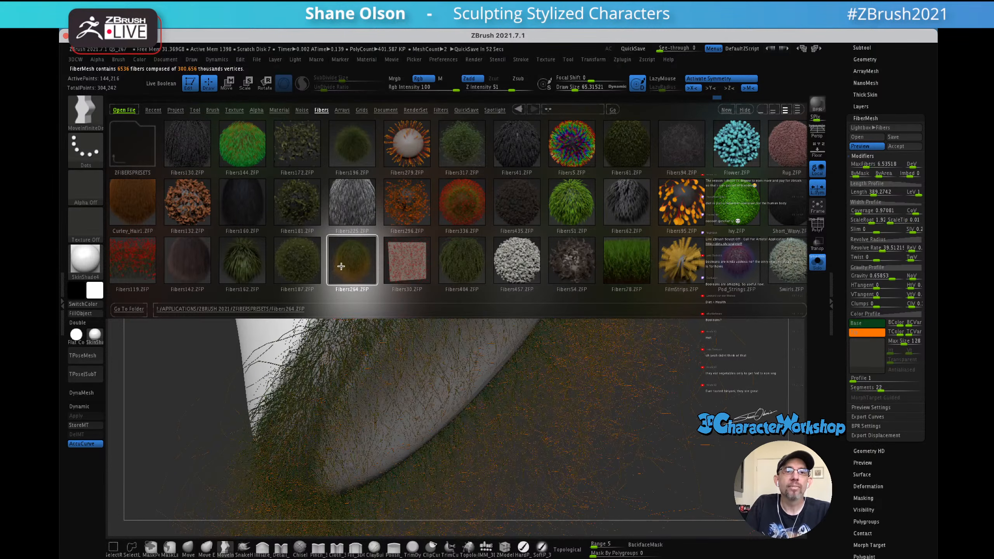
{"action": "double_click", "coordinate": [305, 261]}
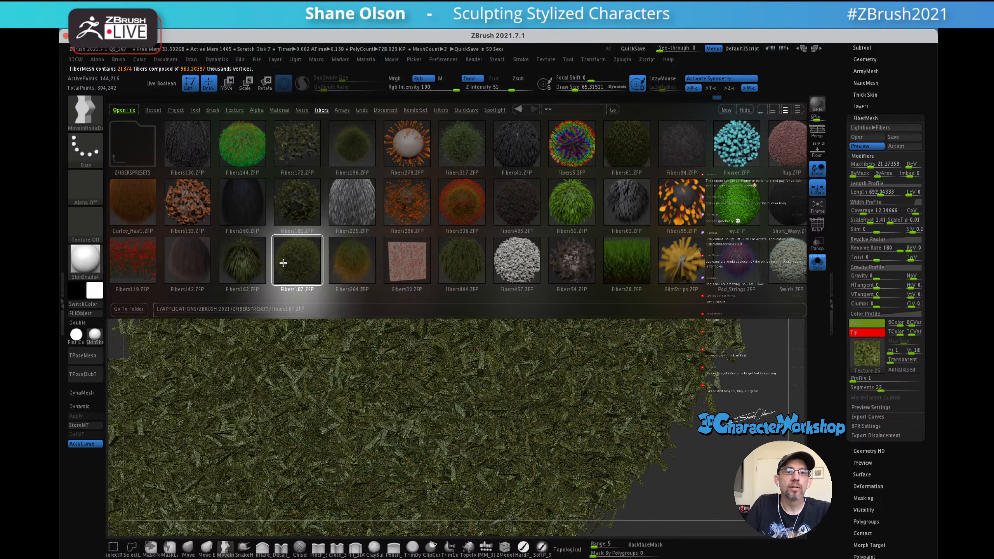
{"action": "double_click", "coordinate": [247, 261]}
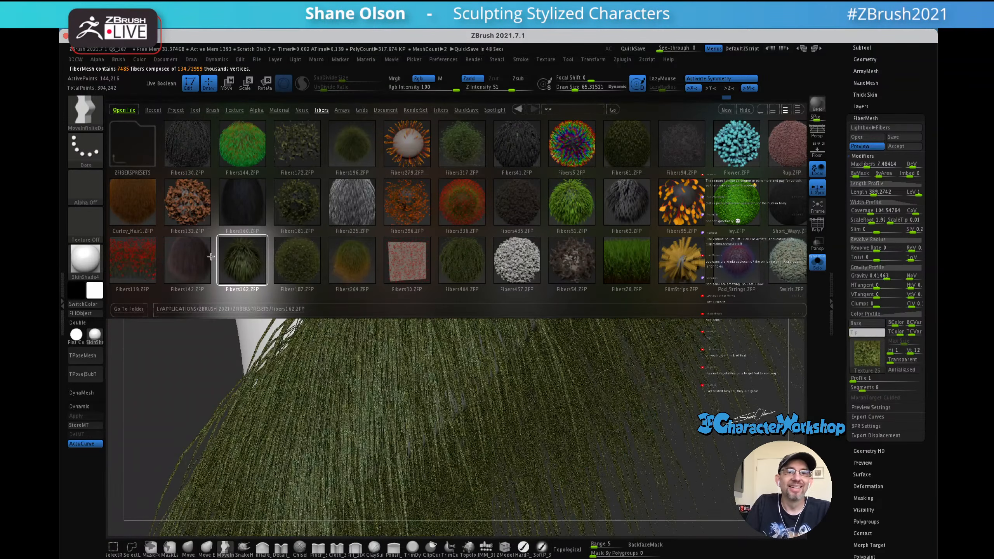
{"action": "double_click", "coordinate": [192, 263]}
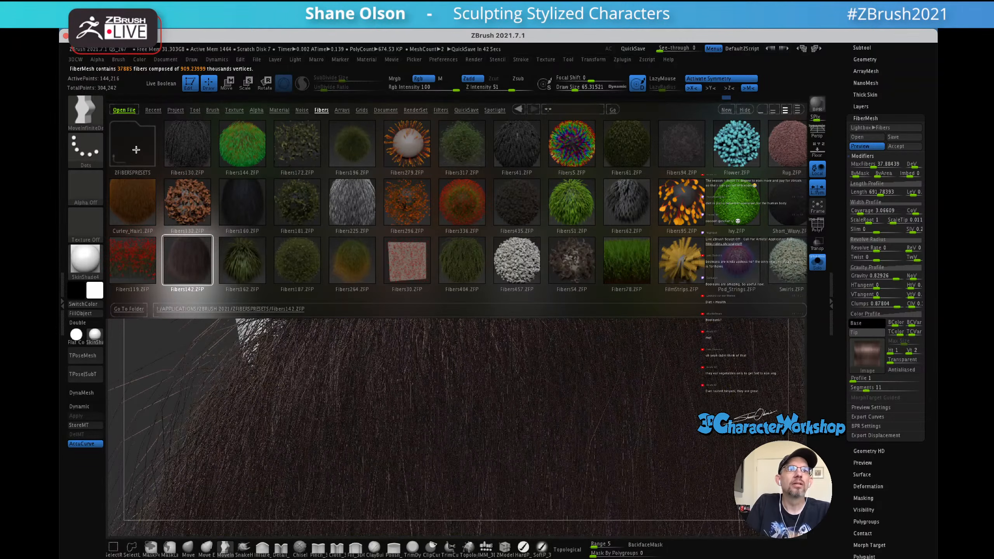
- Try the Fibers130, Fibers41, Fibers61 and Fibers94 presets on the neck rim
{"action": "double_click", "coordinate": [184, 142]}
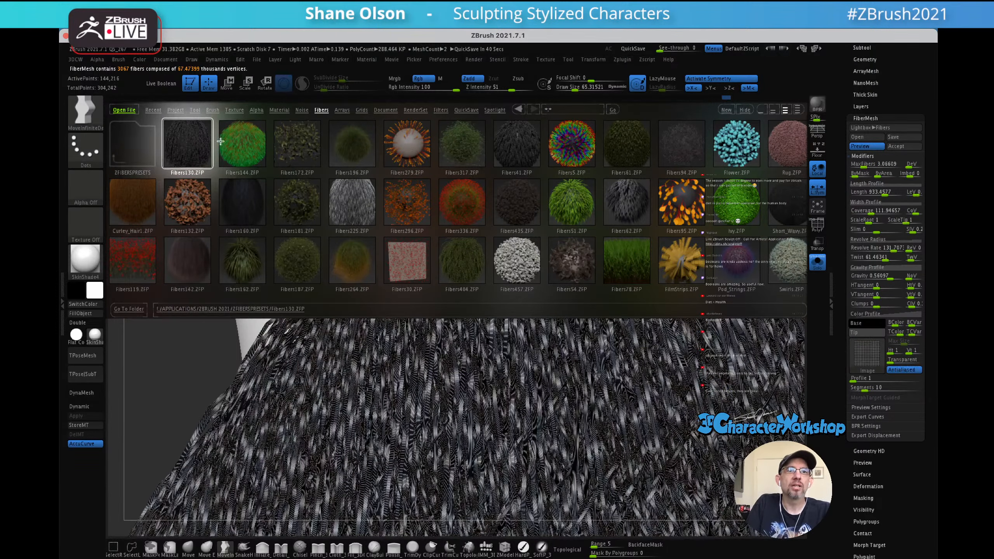
{"action": "double_click", "coordinate": [530, 152]}
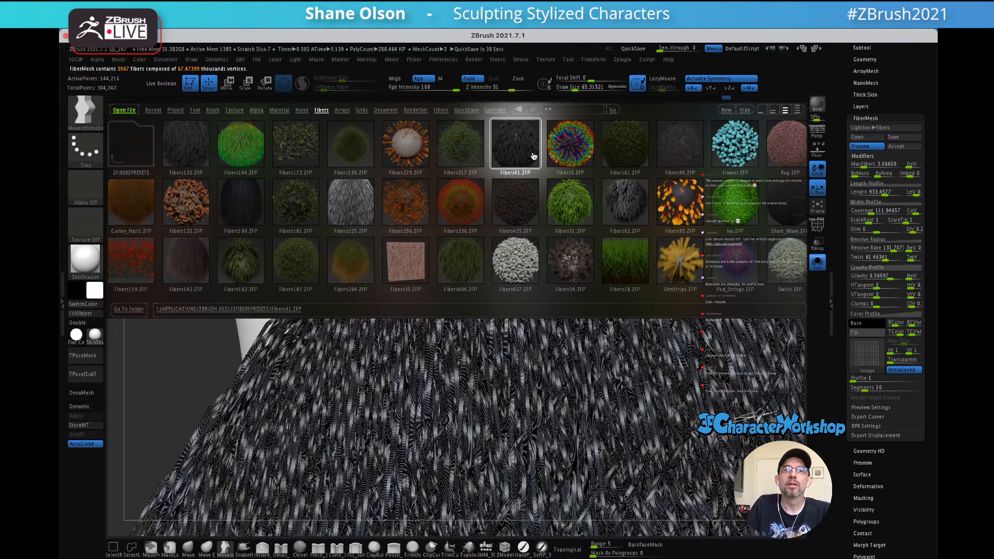
{"action": "double_click", "coordinate": [628, 160]}
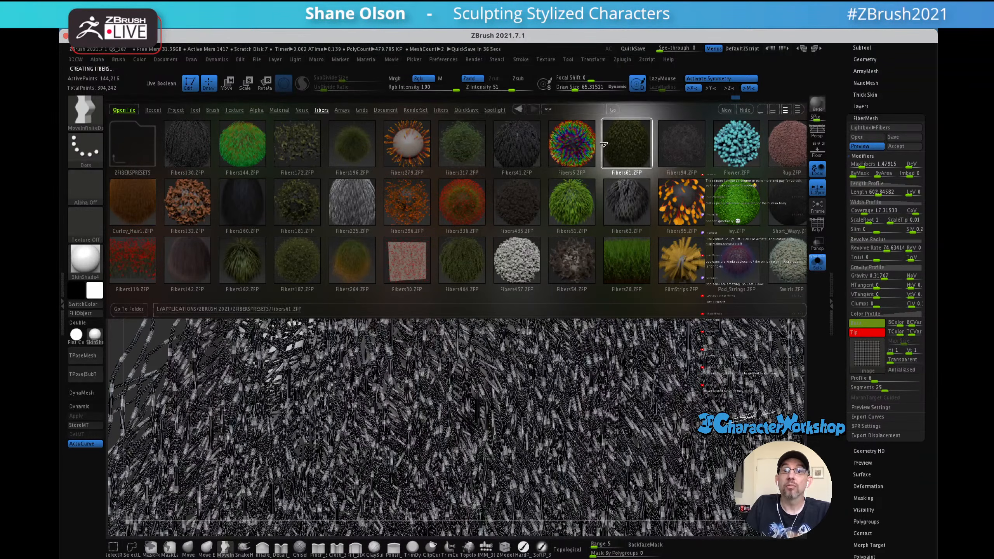
{"action": "double_click", "coordinate": [689, 150]}
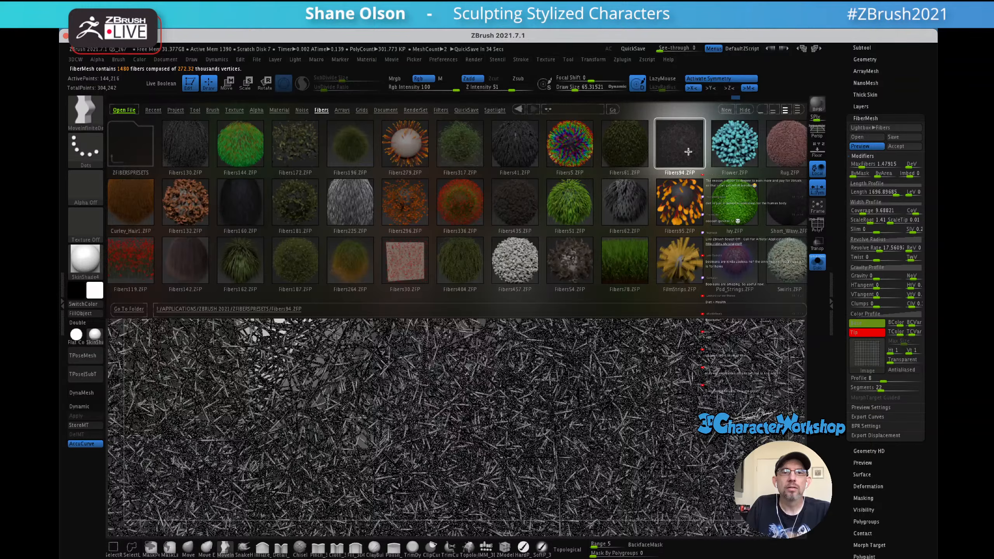
- Apply the Flower fiber preset to the neck rim and close the preset library
{"action": "double_click", "coordinate": [734, 145]}
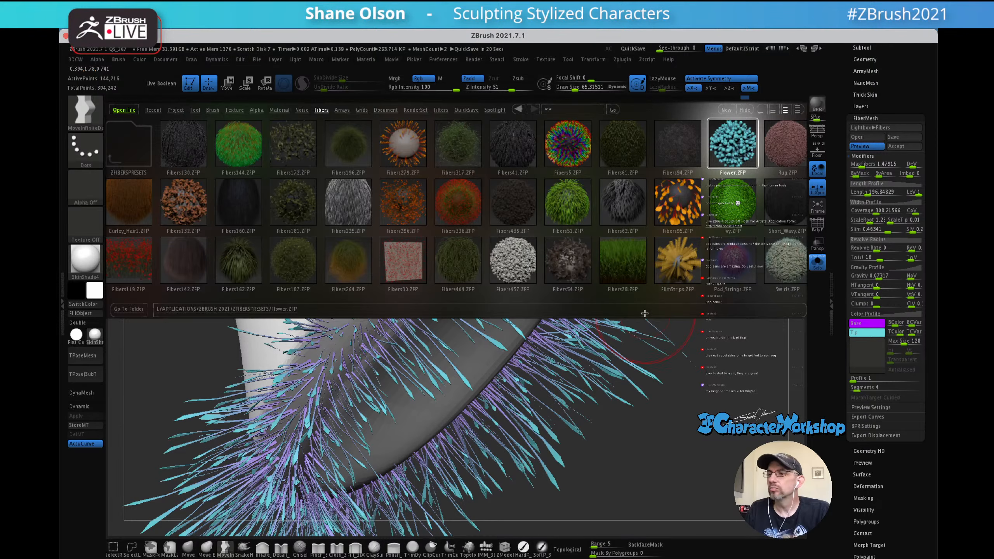
{"action": "key", "text": "comma"}
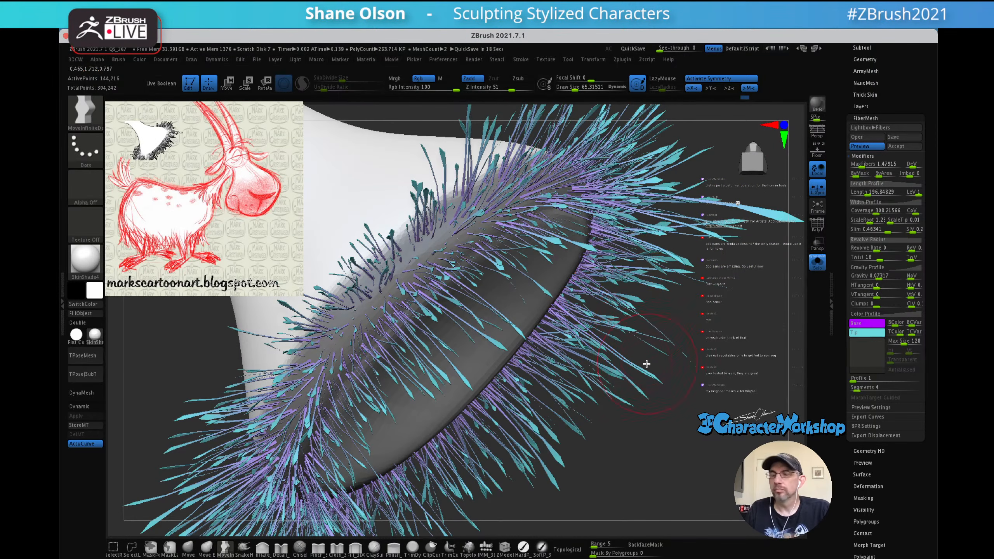
{"action": "left_click_drag", "start_coordinate": [636, 357], "coordinate": [711, 292], "text": "alt"}
{"action": "left_click_drag", "start_coordinate": [714, 336], "coordinate": [573, 356], "text": "alt"}
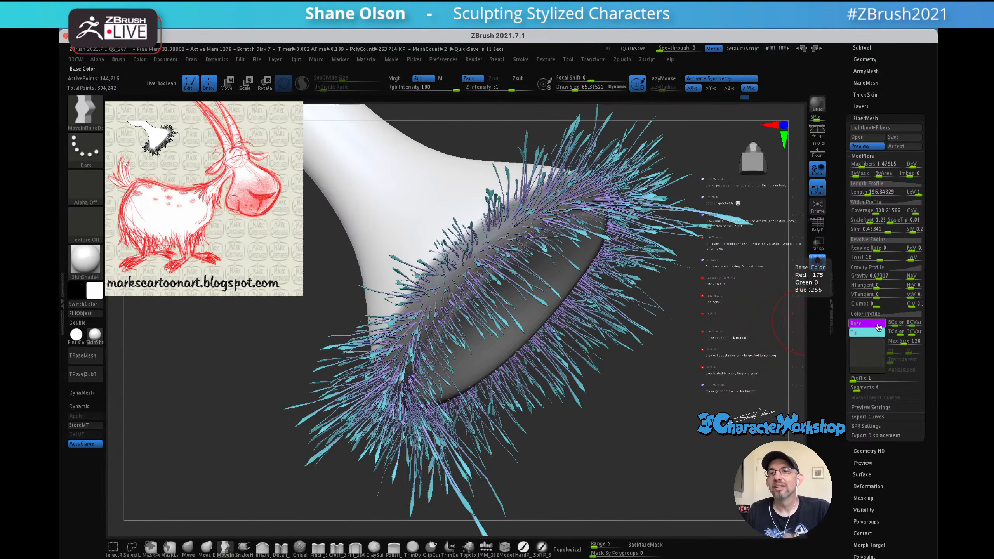
- Set both the base color and the tip color of the rim's fibers to white
{"action": "left_click", "coordinate": [875, 327]}
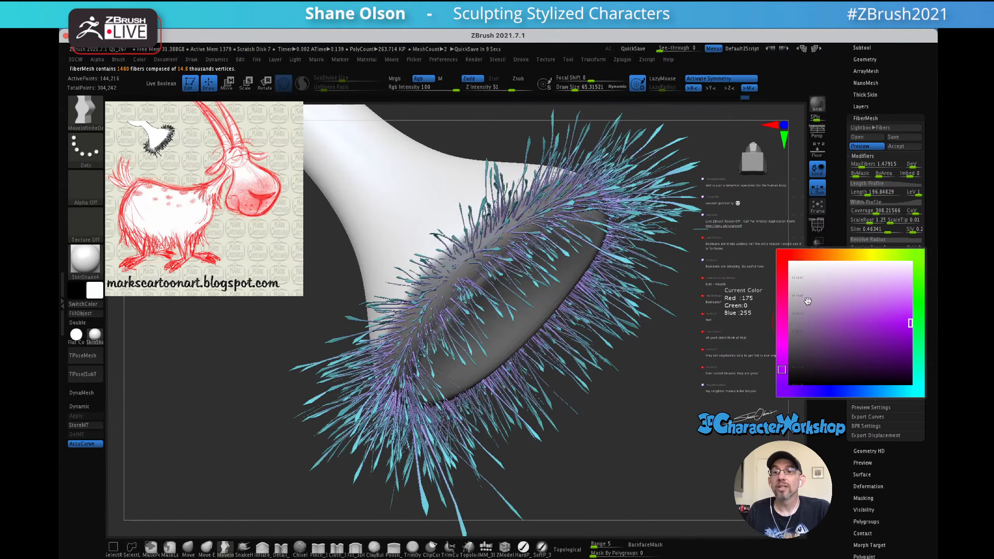
{"action": "left_click", "coordinate": [790, 263]}
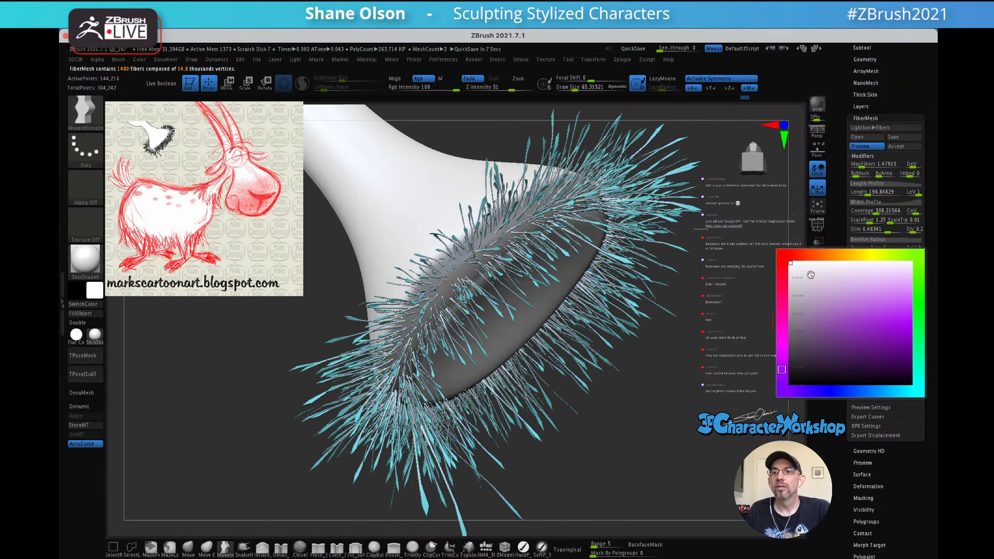
{"action": "left_click", "coordinate": [860, 333]}
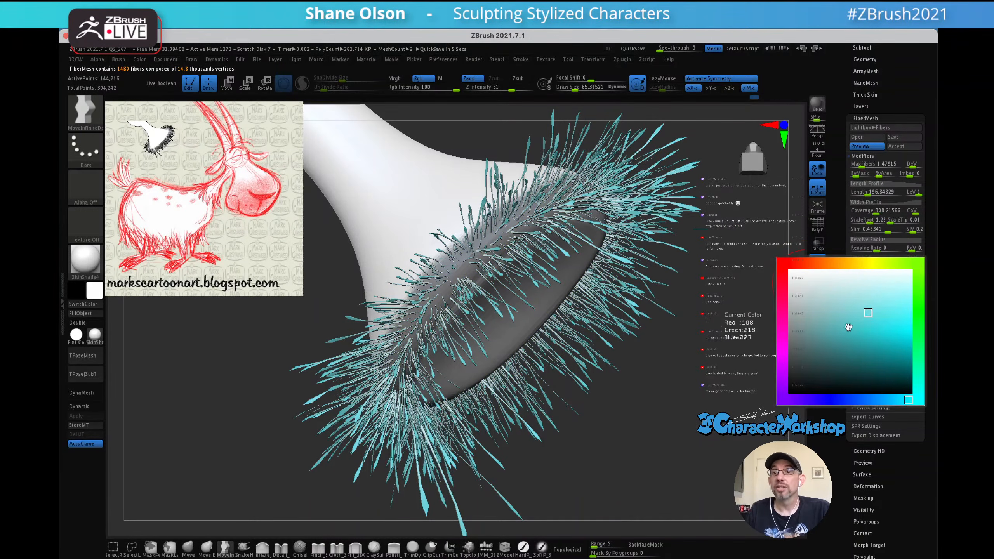
{"action": "left_click", "coordinate": [786, 271]}
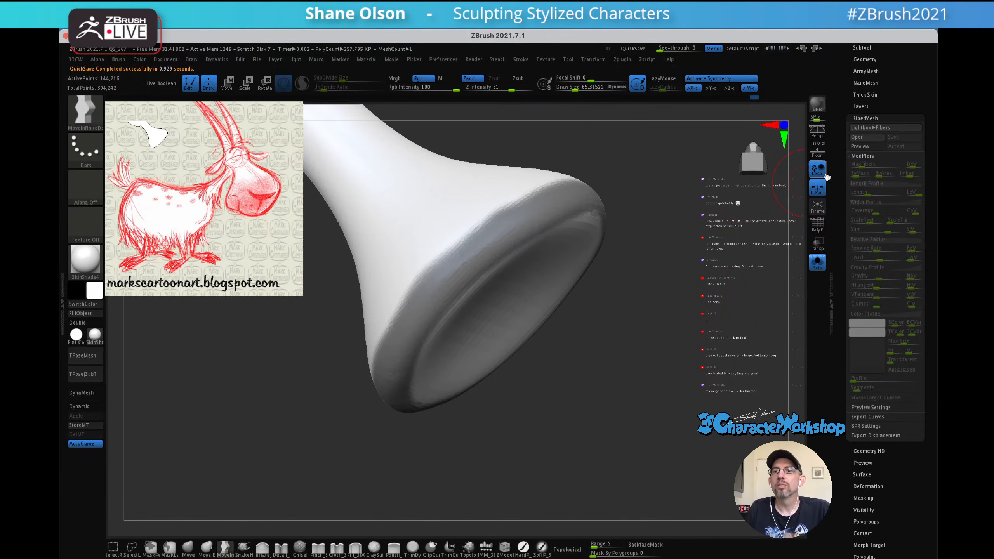
- Turn on the fiber preview for the neck rim and hide the mask shading on the mesh
{"action": "left_click", "coordinate": [865, 146]}
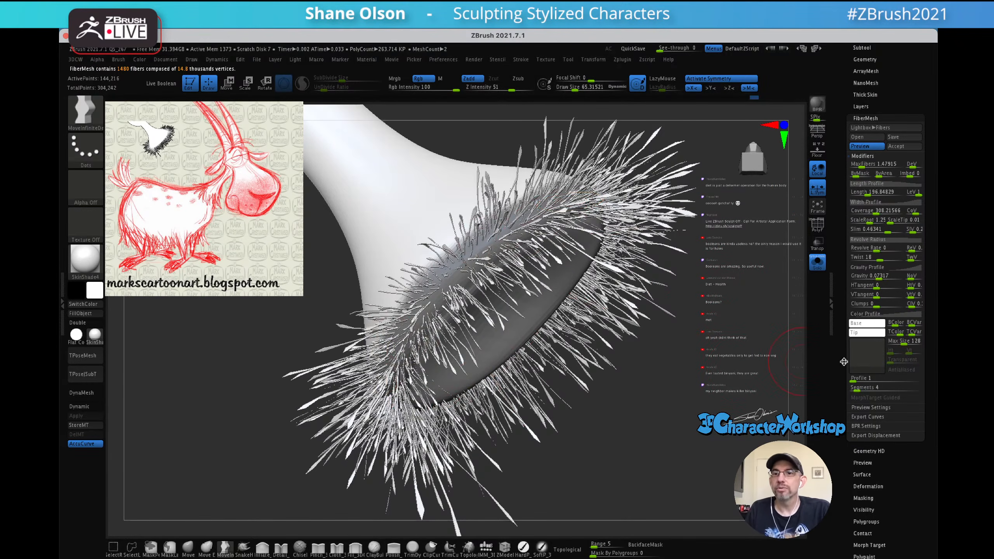
{"action": "left_click", "coordinate": [864, 498]}
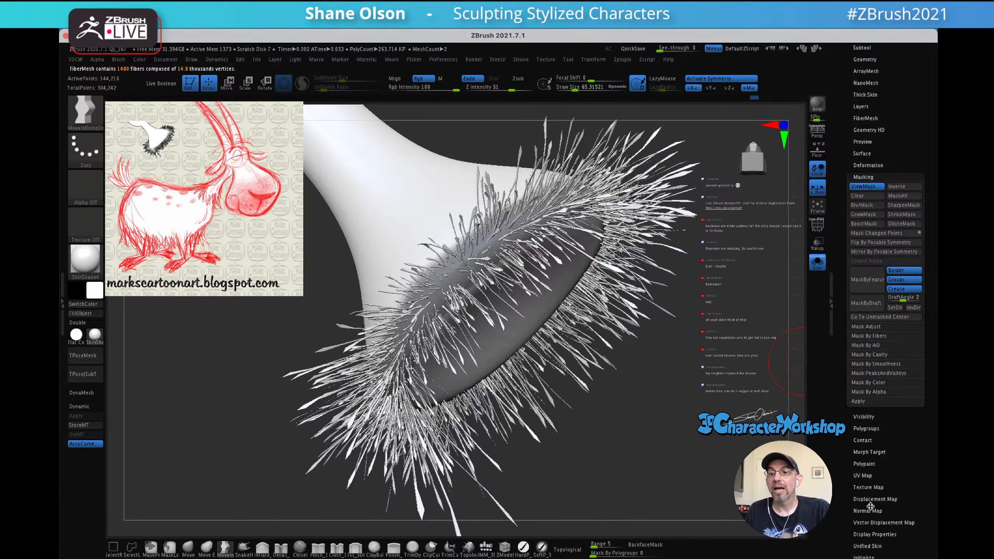
{"action": "left_click", "coordinate": [866, 188]}
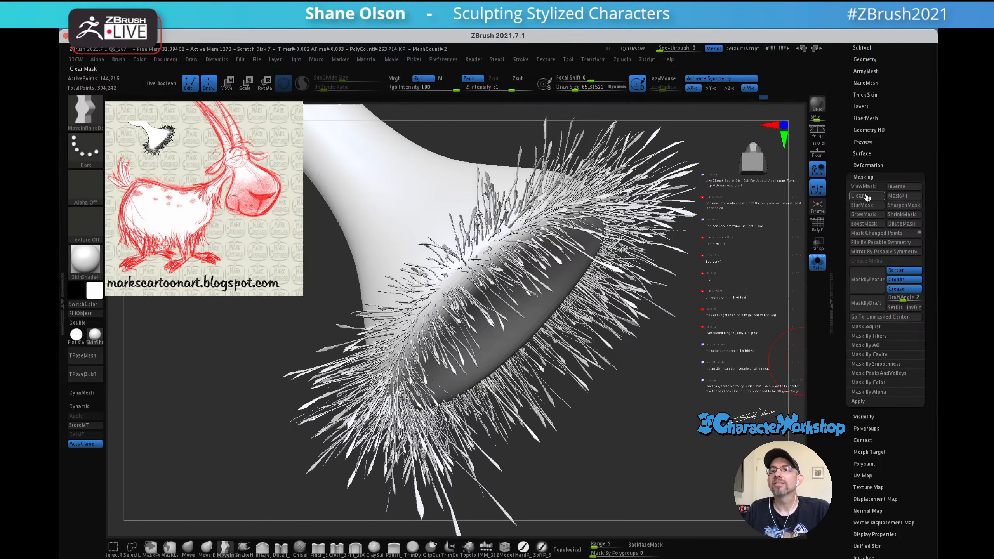
{"action": "left_click_drag", "start_coordinate": [839, 196], "coordinate": [837, 272]}
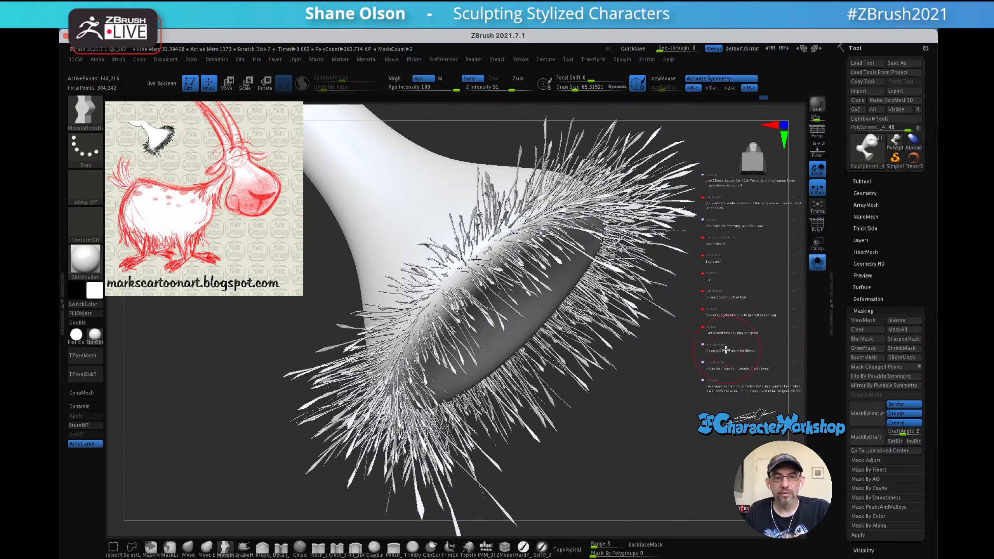
{"action": "left_click_drag", "start_coordinate": [717, 329], "coordinate": [711, 324]}
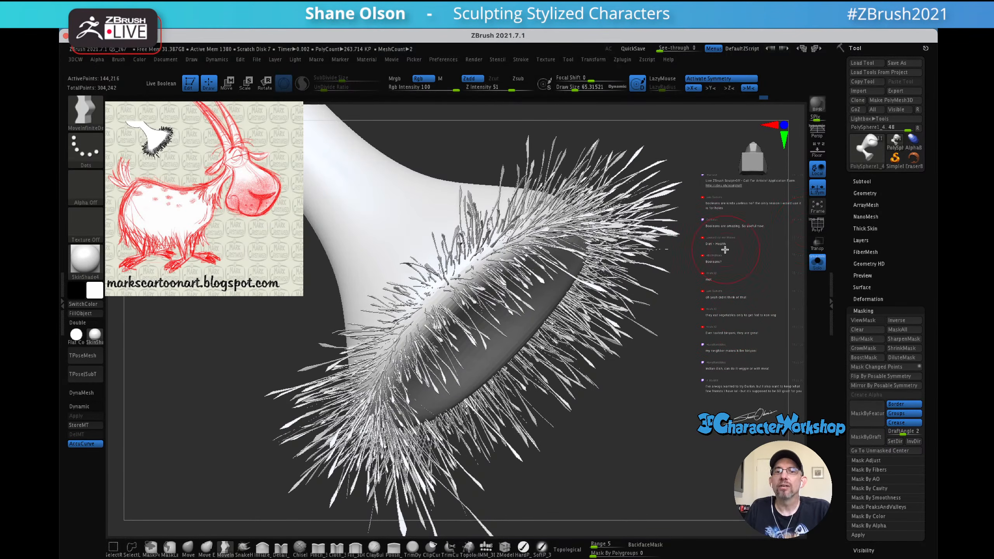
- Set the slimness of the neck rim's fibers to 0
{"action": "left_click", "coordinate": [864, 251]}
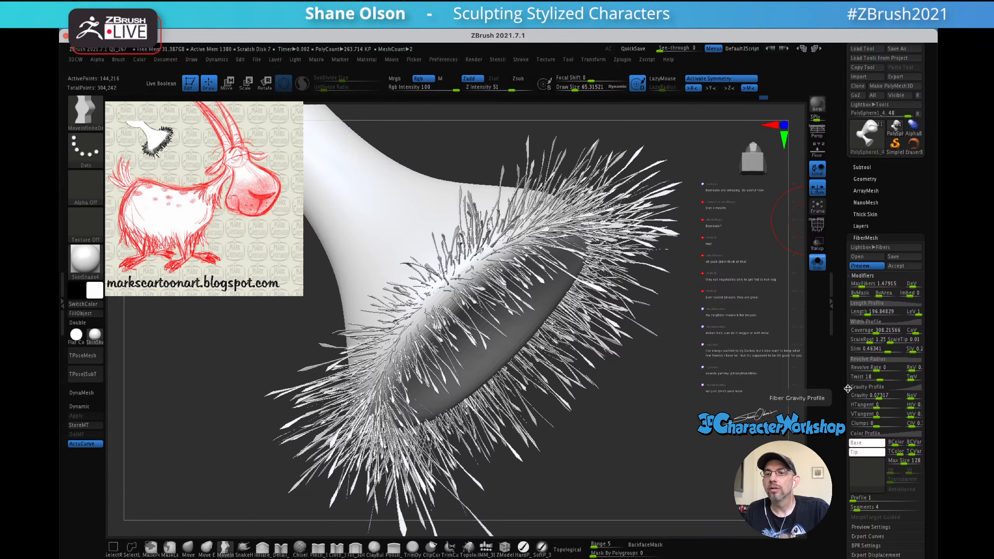
{"action": "scroll", "coordinate": [869, 400], "scroll_direction": "down", "scroll_amount": 2}
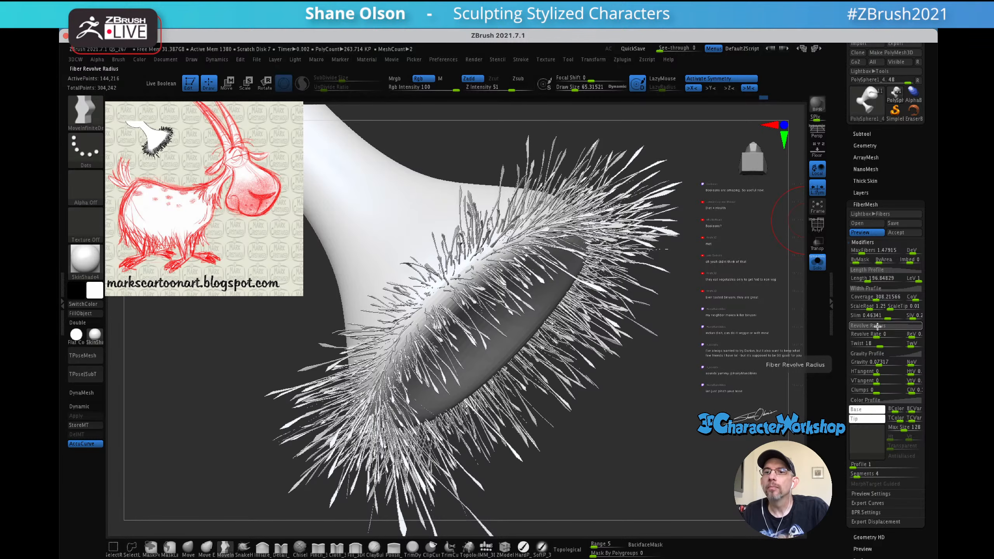
{"action": "left_click_drag", "start_coordinate": [878, 314], "coordinate": [874, 315]}
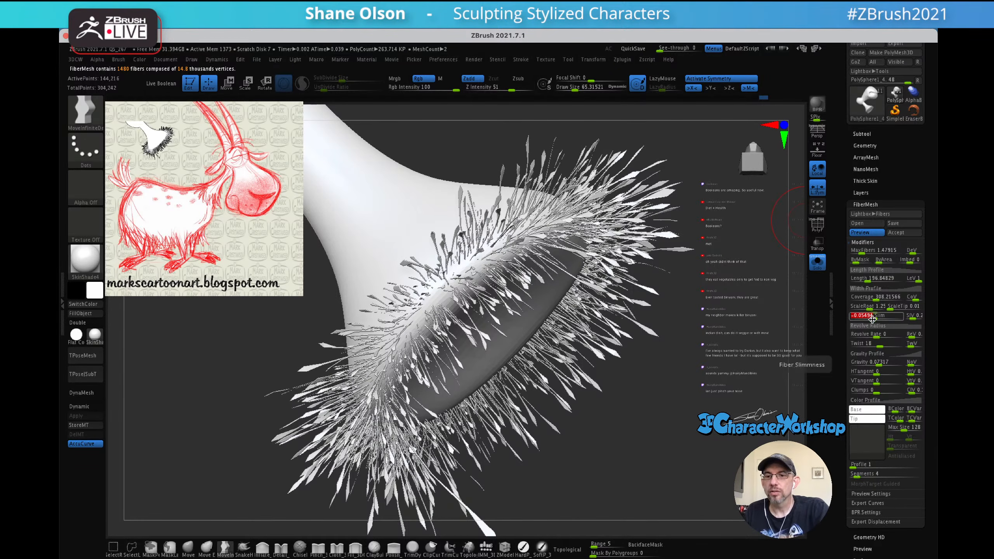
{"action": "type", "text": "0"}
{"action": "key", "text": "Return"}
- Widen the fibers by raising their coverage to about 2270 and reduce the root scale to 0.01
{"action": "left_click", "coordinate": [876, 304]}
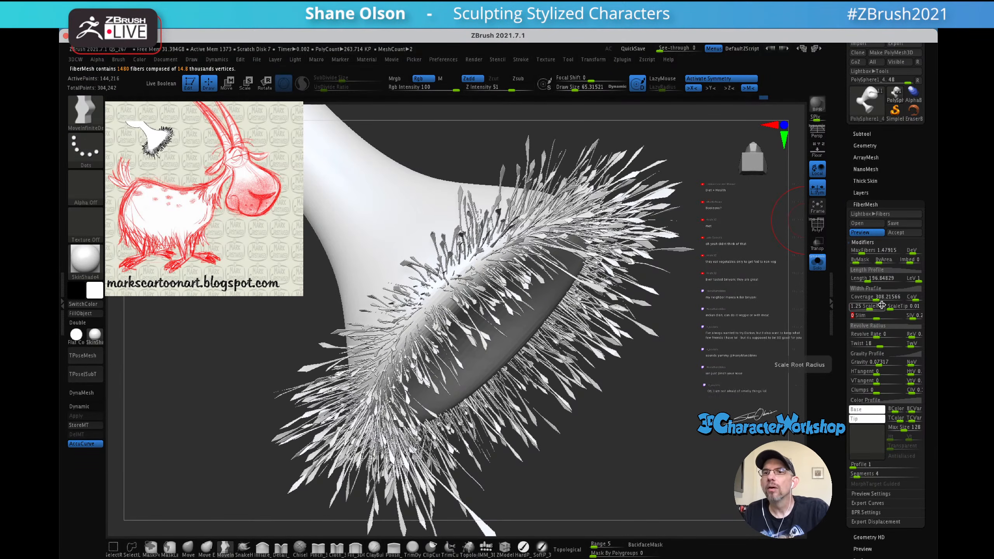
{"action": "left_click_drag", "start_coordinate": [875, 298], "coordinate": [885, 302]}
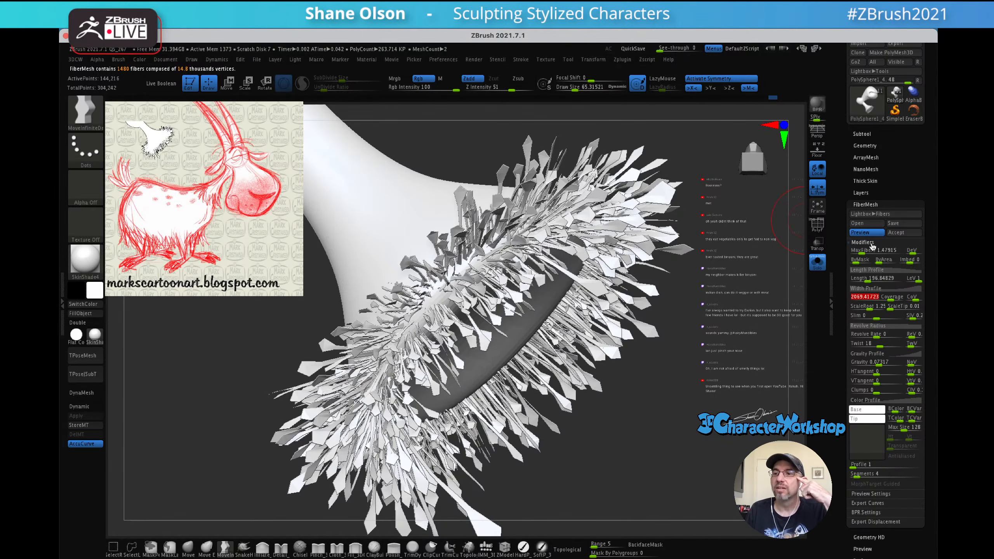
{"action": "left_click_drag", "start_coordinate": [895, 298], "coordinate": [900, 298]}
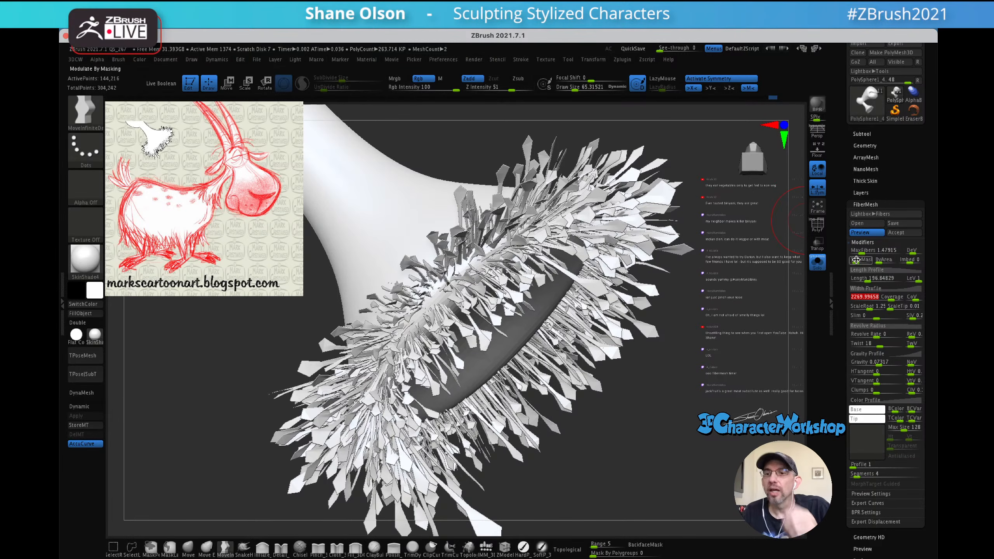
{"action": "mouse_move", "coordinate": [875, 308]}
{"action": "left_mouse_down"}
{"action": "mouse_move", "coordinate": [865, 313]}
{"action": "mouse_move", "coordinate": [888, 307]}
{"action": "left_mouse_up"}
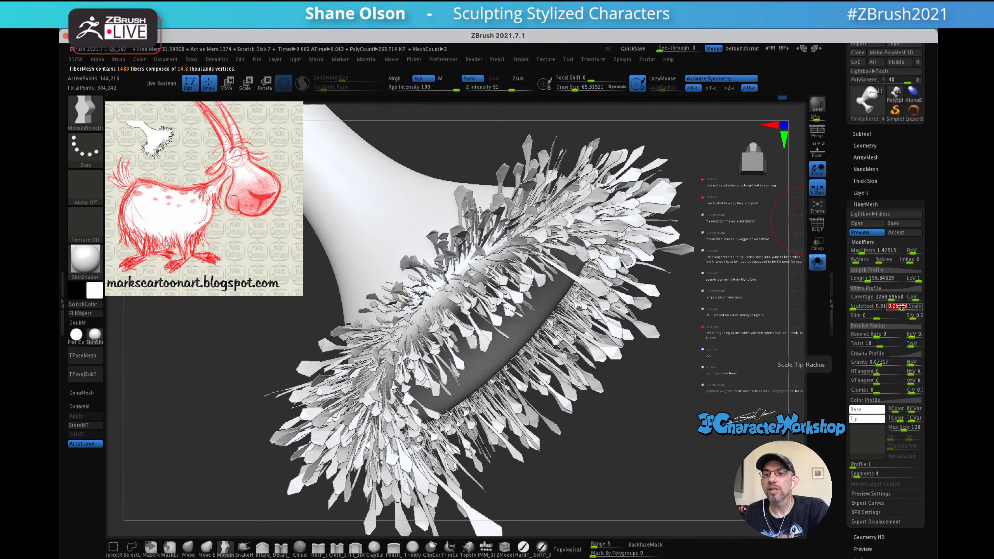
- Reshape the fibers' width profile curve into a straight taper from a wide root to a narrow tip
{"action": "left_click", "coordinate": [880, 288]}
{"action": "left_click_drag", "start_coordinate": [920, 288], "coordinate": [926, 357]}
{"action": "left_click_drag", "start_coordinate": [904, 318], "coordinate": [906, 261]}
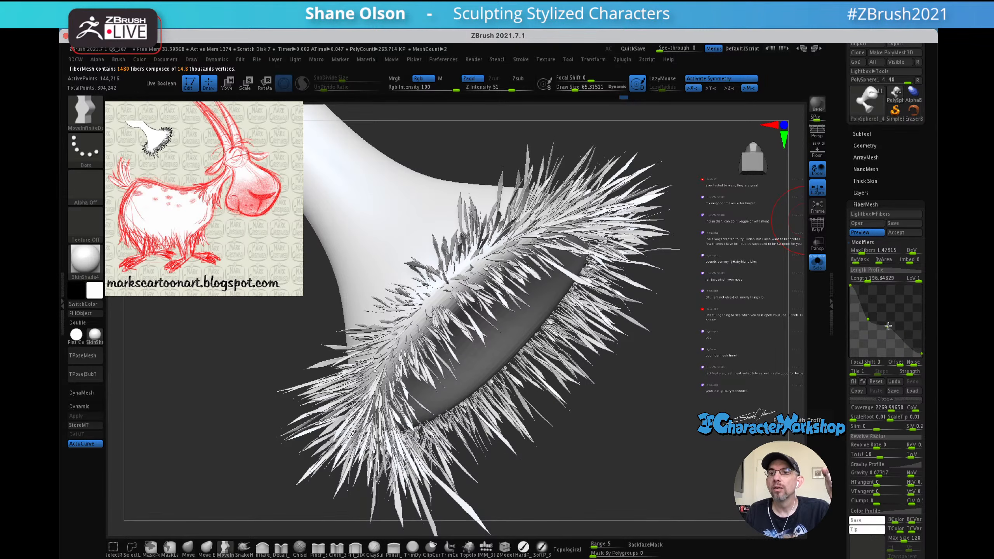
{"action": "left_click_drag", "start_coordinate": [888, 326], "coordinate": [897, 276]}
{"action": "left_click_drag", "start_coordinate": [867, 319], "coordinate": [889, 276]}
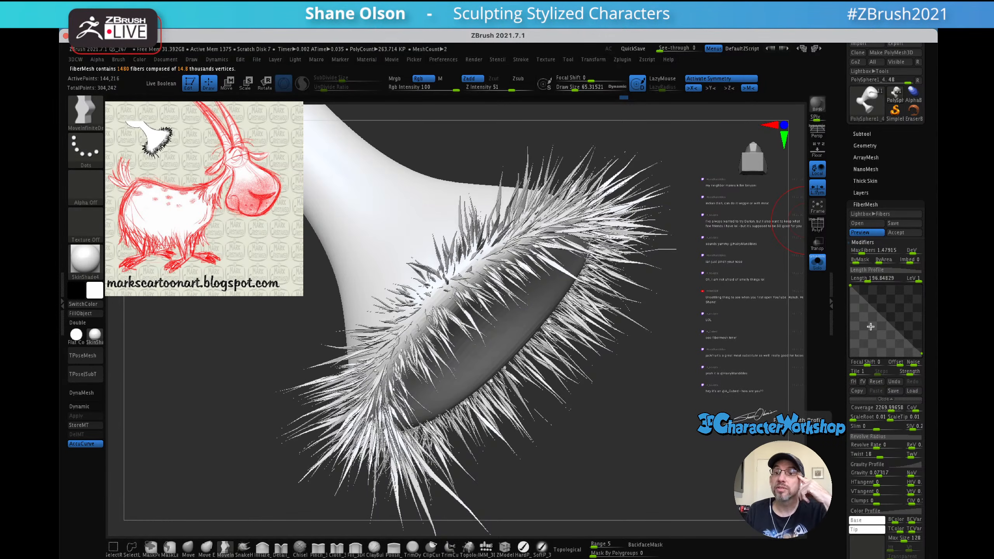
- Bow the width profile curve outward by adding raised points at its middle and near the tip end
{"action": "left_click_drag", "start_coordinate": [878, 317], "coordinate": [888, 310]}
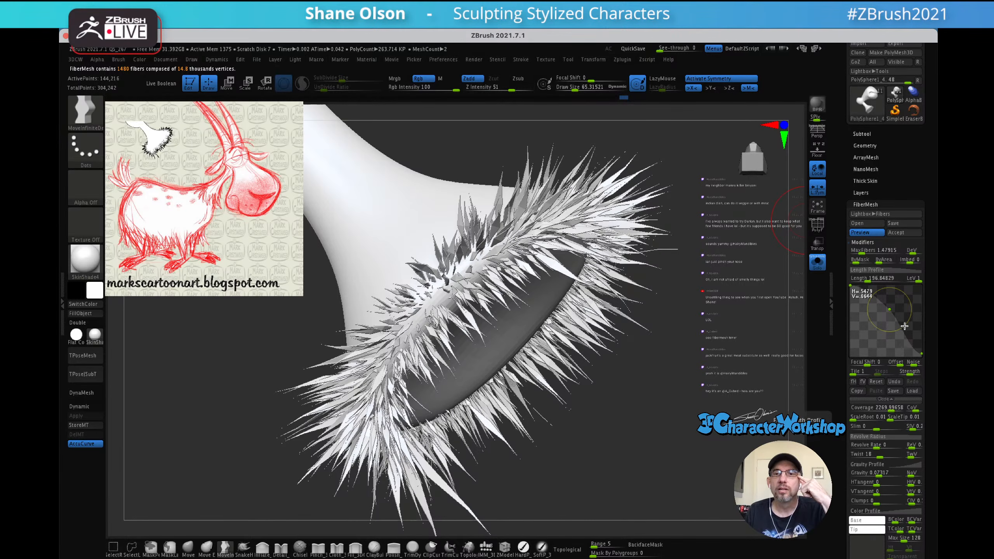
{"action": "left_click_drag", "start_coordinate": [907, 339], "coordinate": [912, 335]}
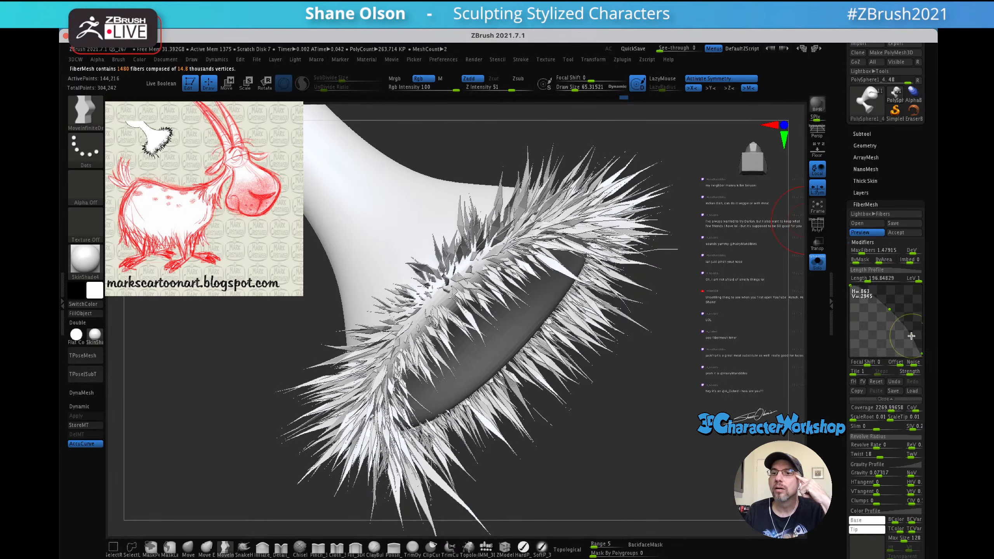
{"action": "left_click_drag", "start_coordinate": [746, 333], "coordinate": [497, 329]}
{"action": "left_click_drag", "start_coordinate": [739, 414], "coordinate": [729, 391]}
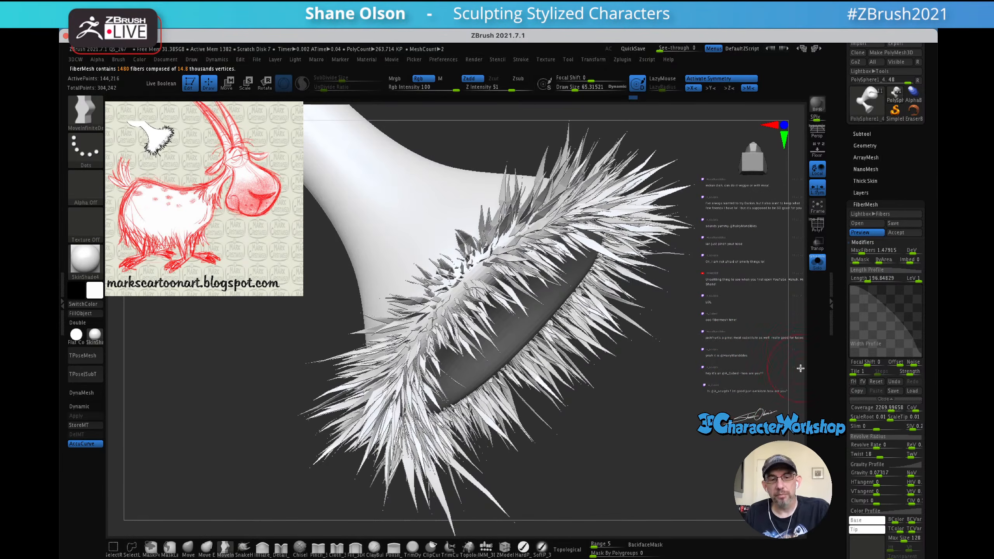
- Thicken the flat fibers into solid spikes by setting the number of sides per fiber profile to 4
{"action": "scroll", "coordinate": [848, 358], "scroll_direction": "down", "scroll_amount": 3}
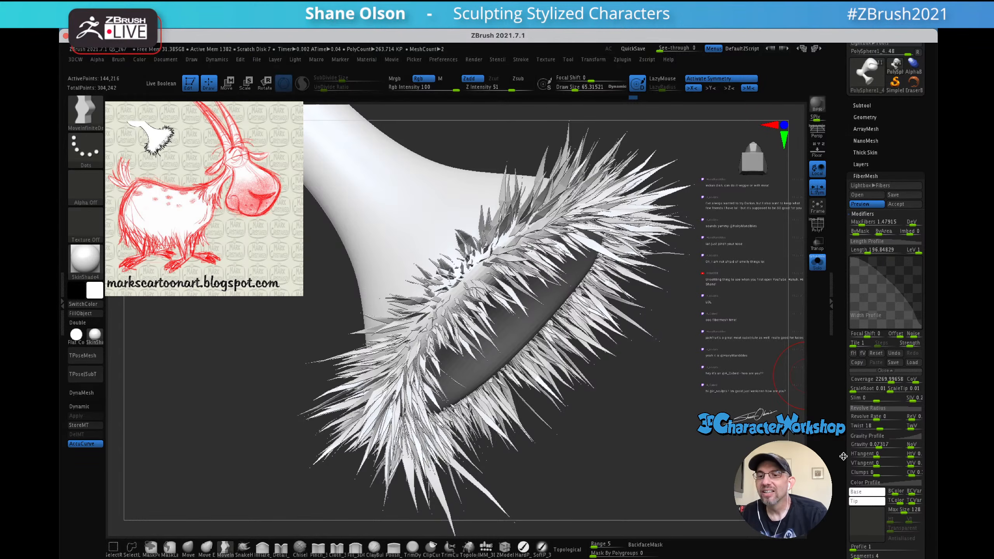
{"action": "scroll", "coordinate": [845, 457], "scroll_direction": "down", "scroll_amount": 3}
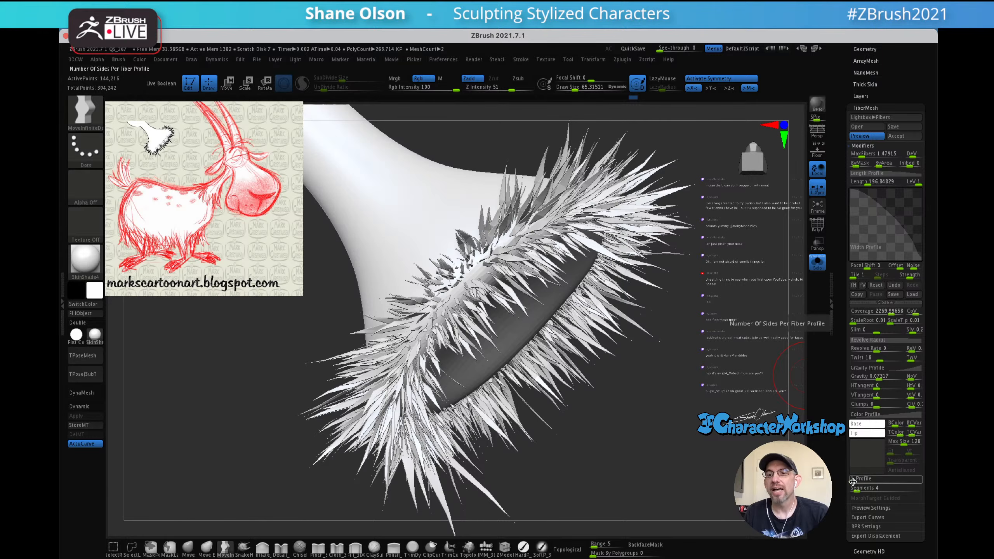
{"action": "left_click_drag", "start_coordinate": [853, 482], "coordinate": [857, 481]}
{"action": "key", "text": "Return"}
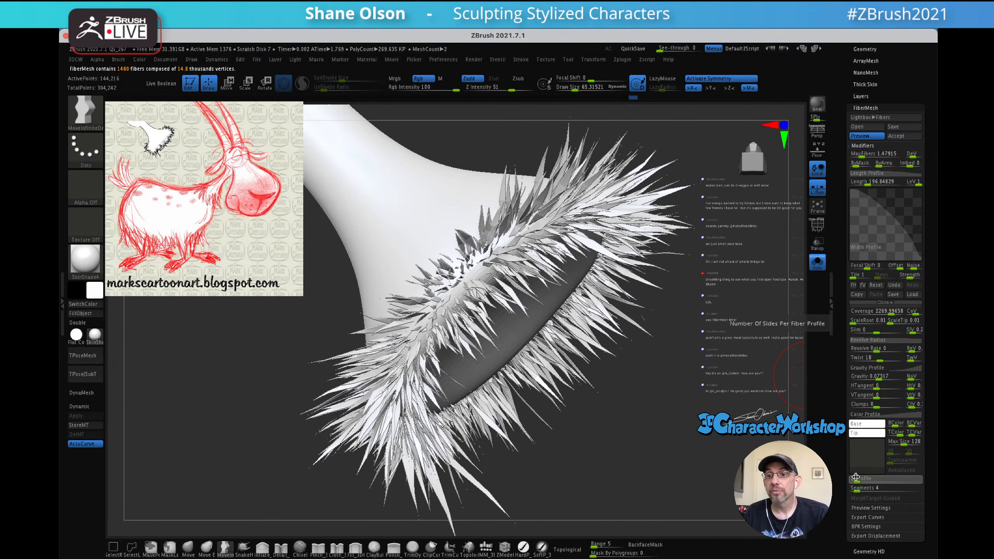
{"action": "left_click", "coordinate": [860, 477]}
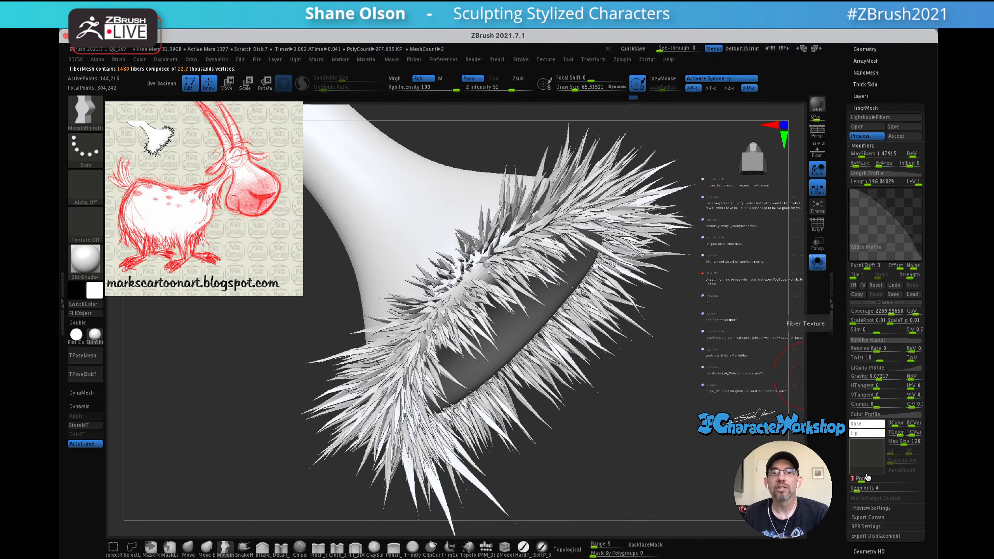
{"action": "left_click_drag", "start_coordinate": [862, 479], "coordinate": [866, 480]}
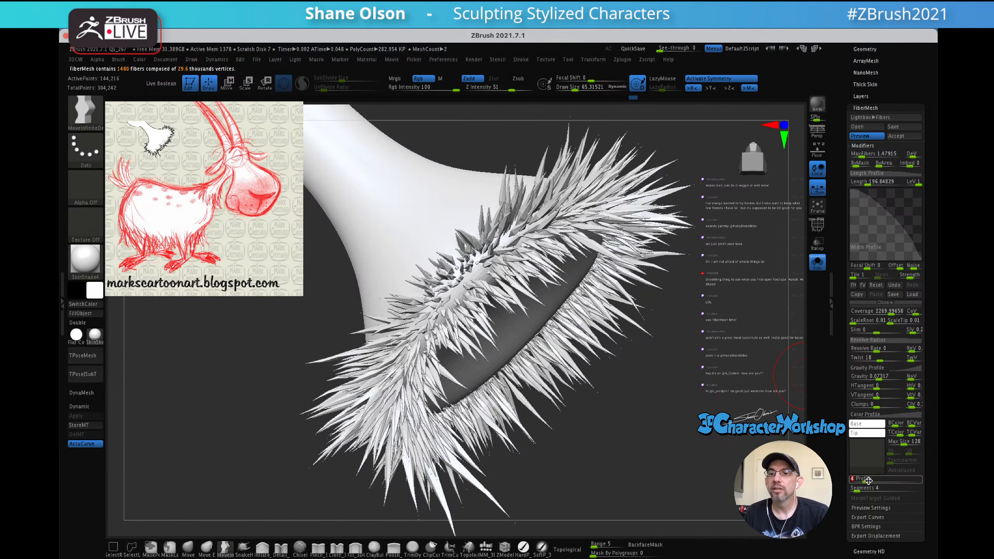
{"action": "left_click_drag", "start_coordinate": [734, 405], "coordinate": [714, 374]}
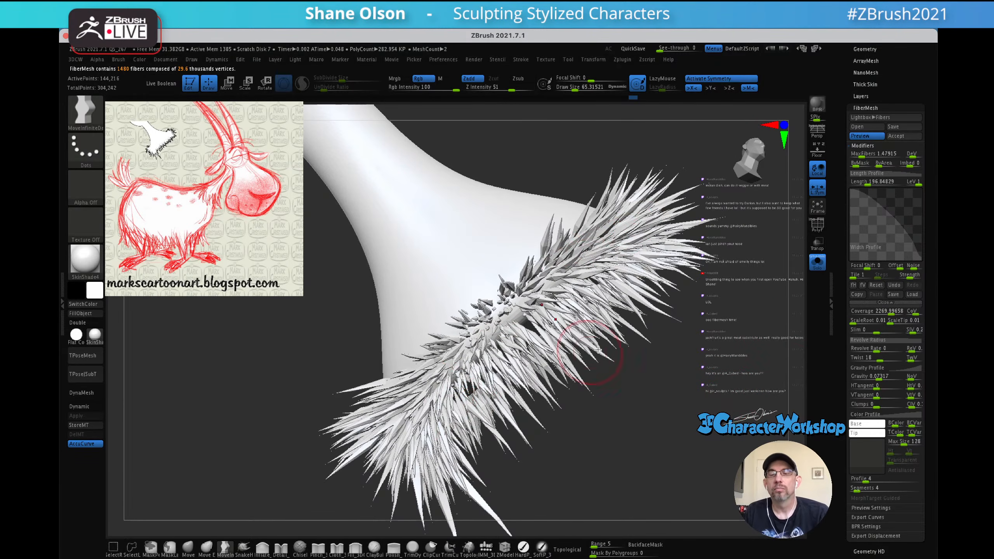
- Increase the fibers' gravity to about 0.98 so that they droop more
{"action": "left_click", "coordinate": [883, 356]}
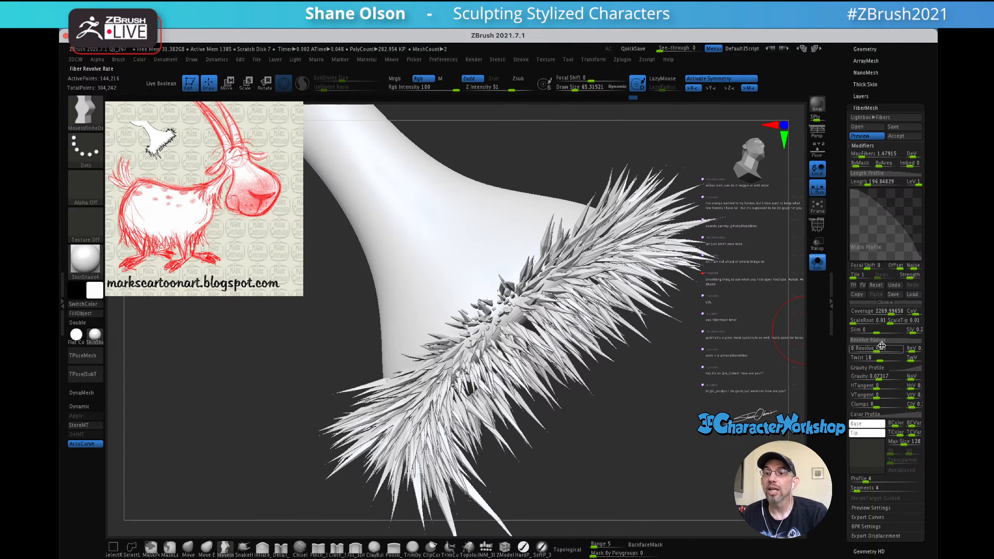
{"action": "left_click_drag", "start_coordinate": [881, 376], "coordinate": [901, 375]}
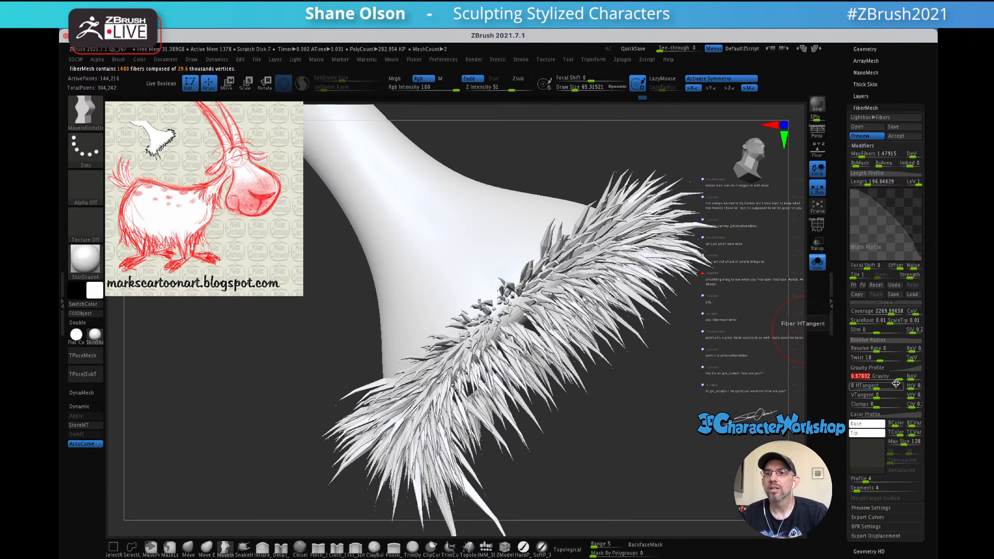
{"action": "left_click_drag", "start_coordinate": [774, 365], "coordinate": [745, 360]}
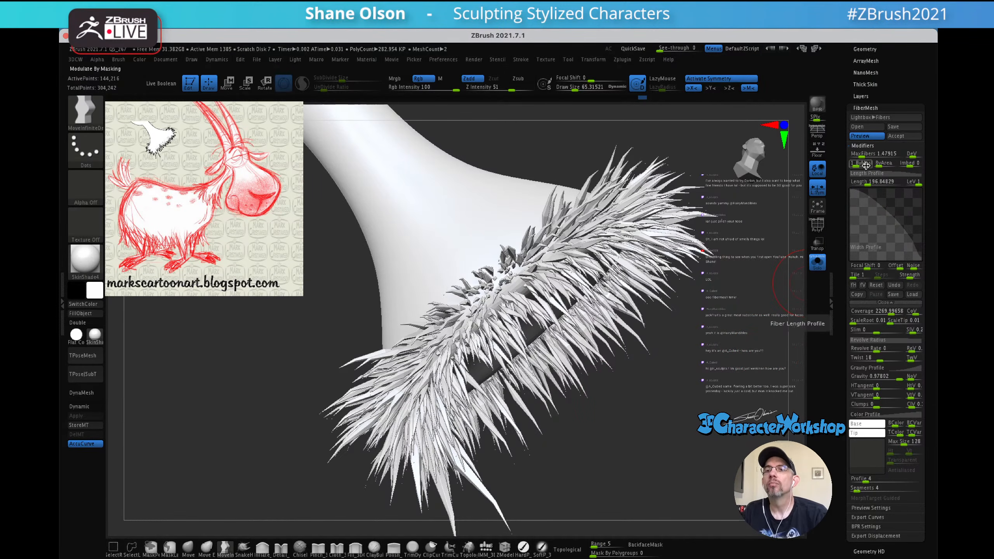
- Lower the maximum fibers to about 0.98, the density variation to 0, and reduce the modulation by face area
{"action": "left_click_drag", "start_coordinate": [860, 153], "coordinate": [859, 155]}
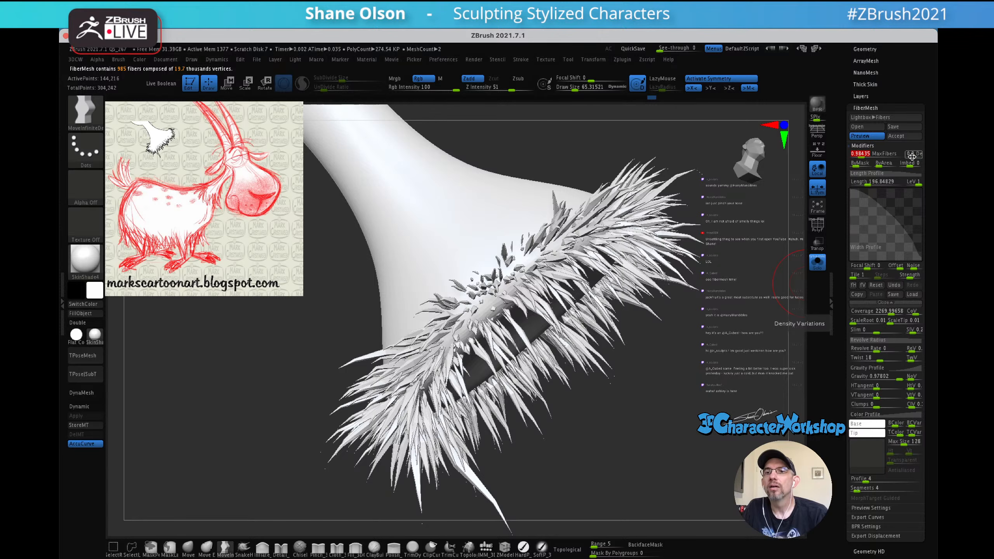
{"action": "left_click_drag", "start_coordinate": [912, 156], "coordinate": [899, 152]}
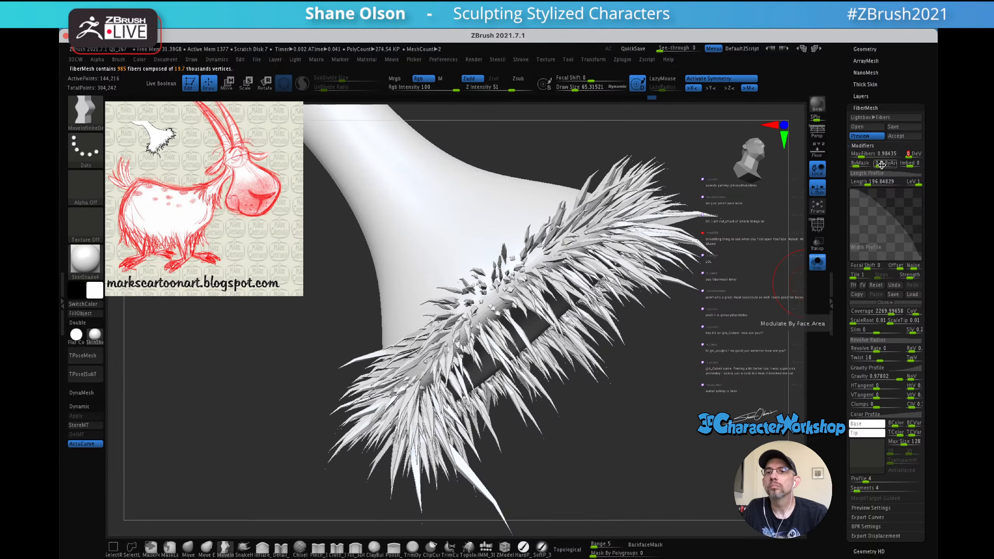
{"action": "left_click_drag", "start_coordinate": [881, 164], "coordinate": [873, 165]}
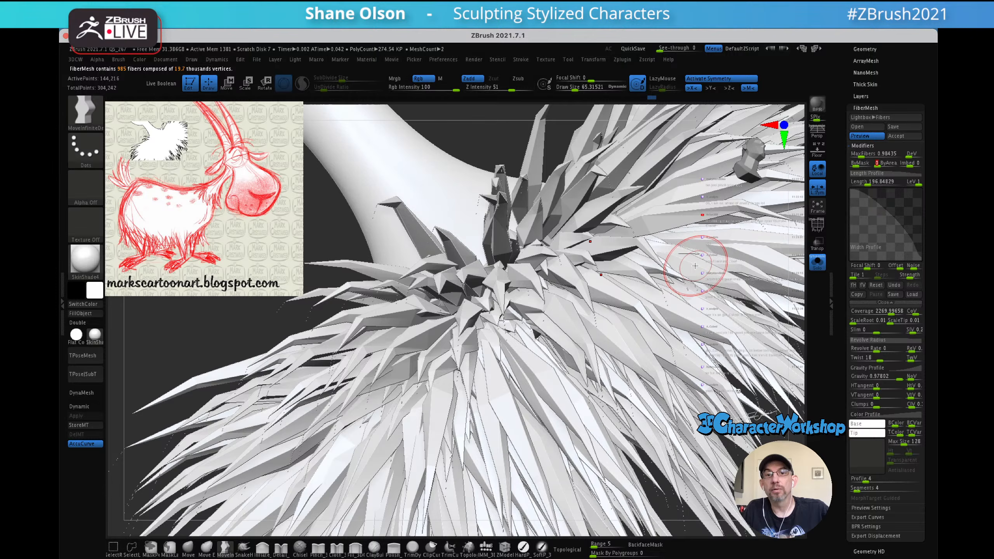
{"action": "left_click_drag", "start_coordinate": [695, 266], "coordinate": [634, 253], "text": "alt"}
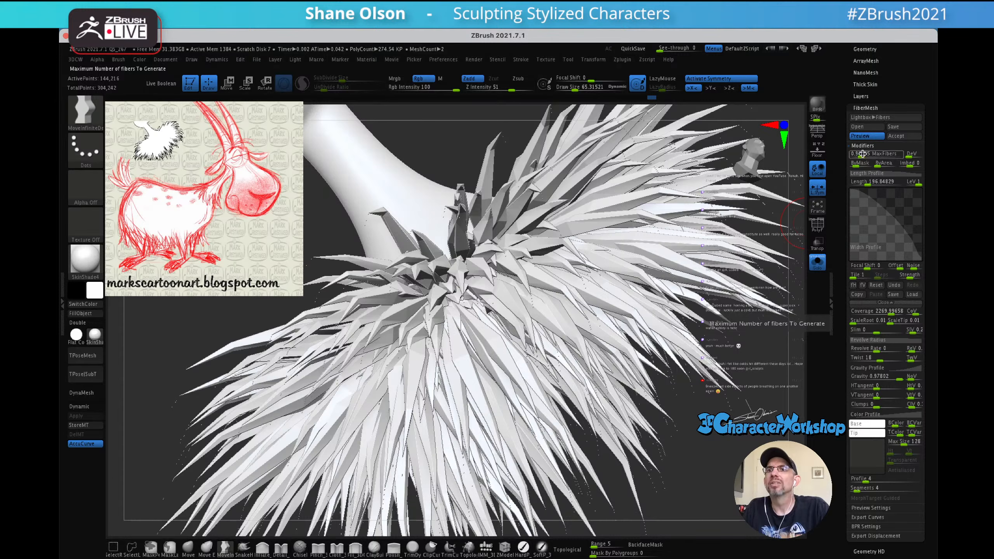
- Cut the maximum fibers to about 0.016 and set the fibers' root scale to 1
{"action": "left_click_drag", "start_coordinate": [862, 153], "coordinate": [857, 158]}
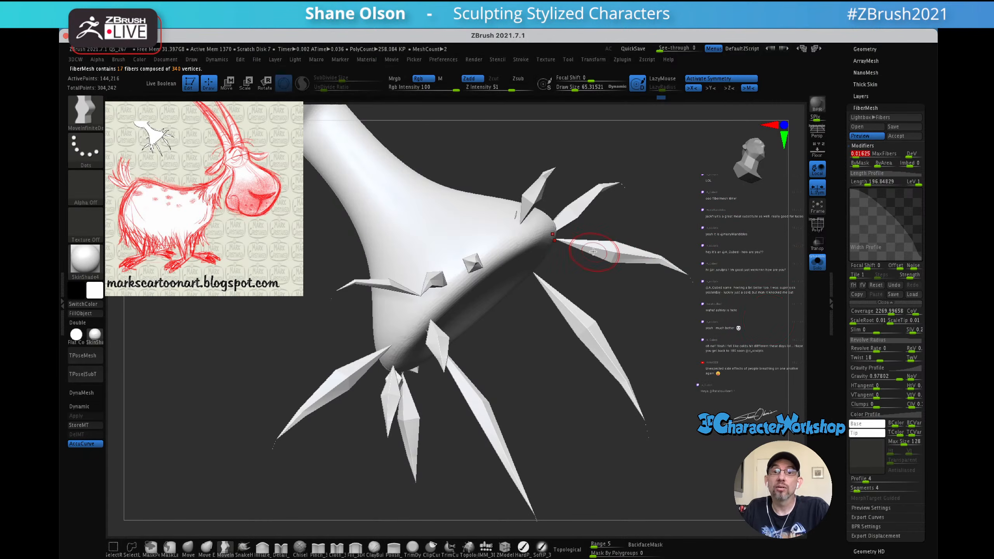
{"action": "scroll", "coordinate": [846, 361], "scroll_direction": "down", "scroll_amount": 2}
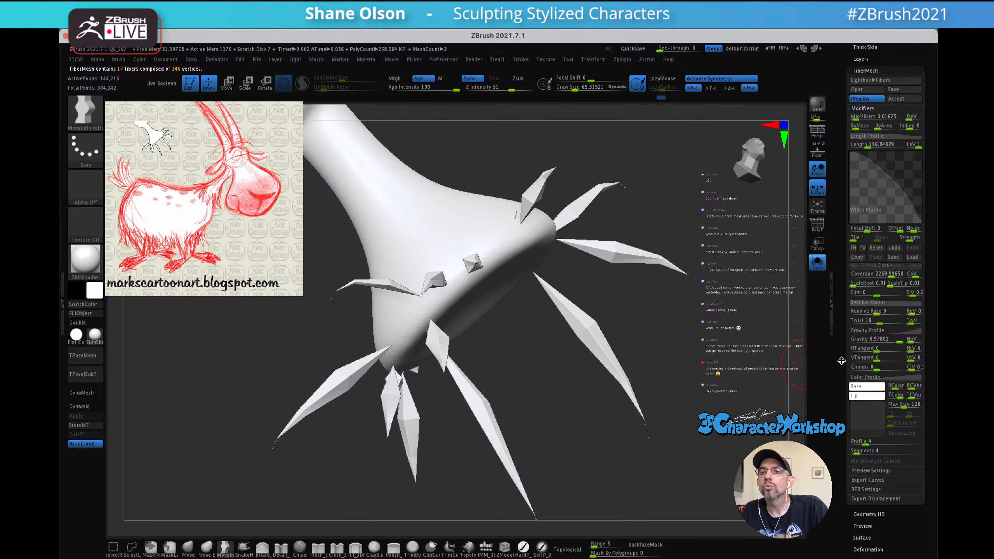
{"action": "left_click", "coordinate": [863, 285]}
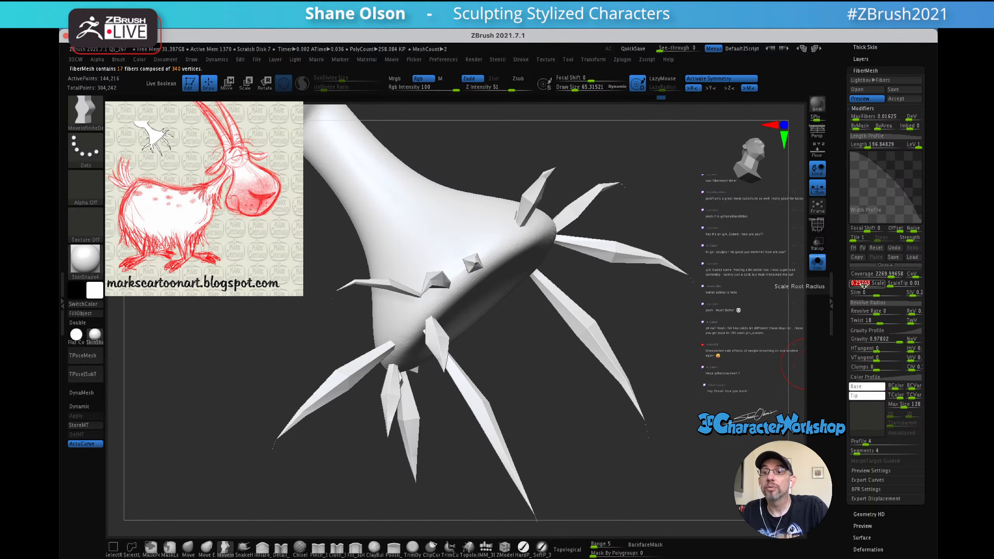
{"action": "type", "text": "1"}
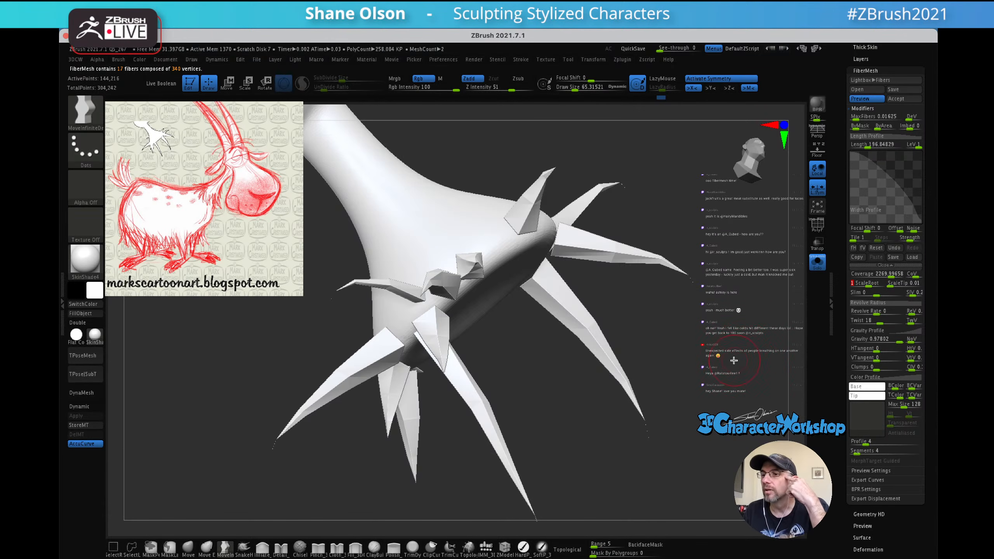
{"action": "key", "text": "Return"}
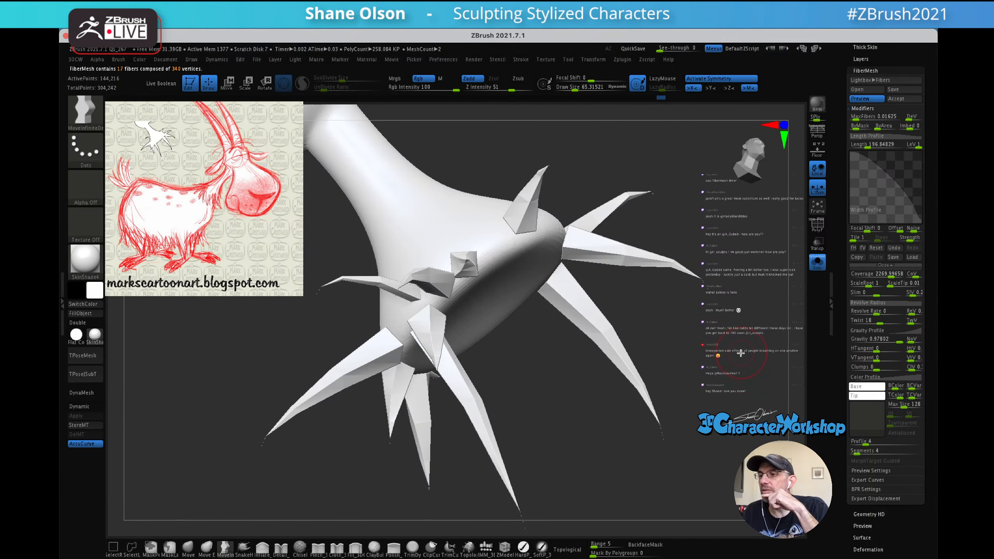
{"action": "left_click_drag", "start_coordinate": [733, 337], "coordinate": [753, 332]}
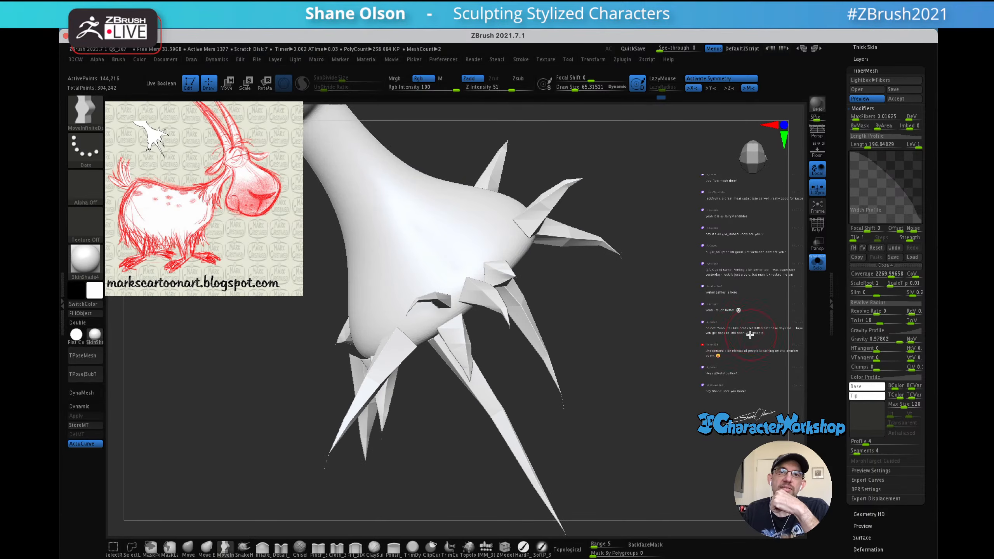
{"action": "left_click_drag", "start_coordinate": [707, 374], "coordinate": [701, 351]}
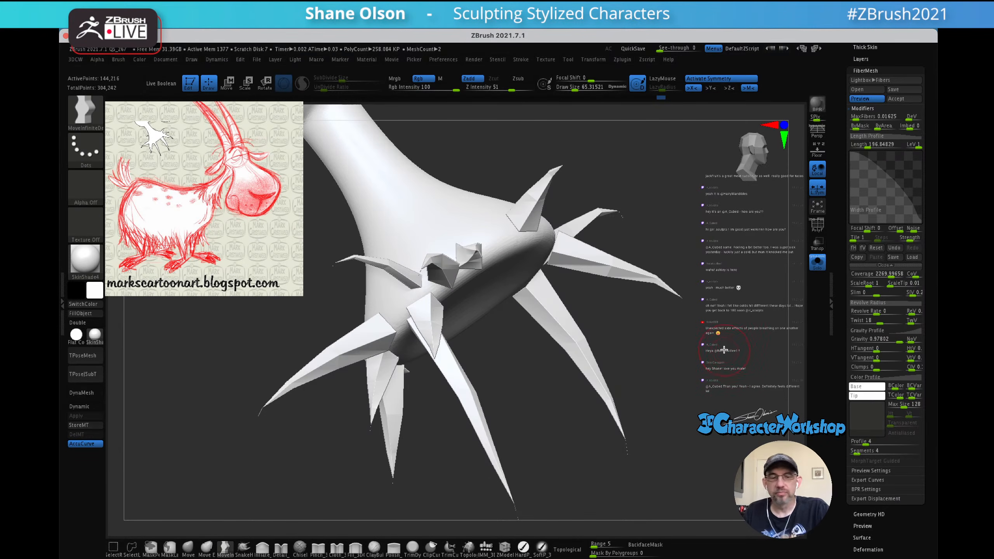
{"action": "left_click_drag", "start_coordinate": [724, 359], "coordinate": [721, 361]}
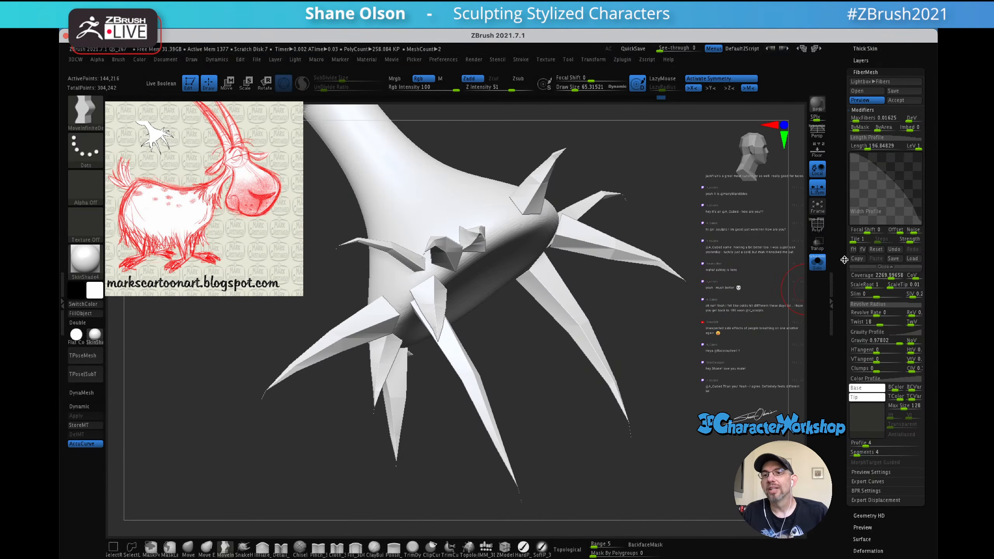
- Try a denser fur rim by raising the maximum fibers to about 0.17 and setting them to 0.1
{"action": "scroll", "coordinate": [873, 168], "scroll_direction": "up", "scroll_amount": 3}
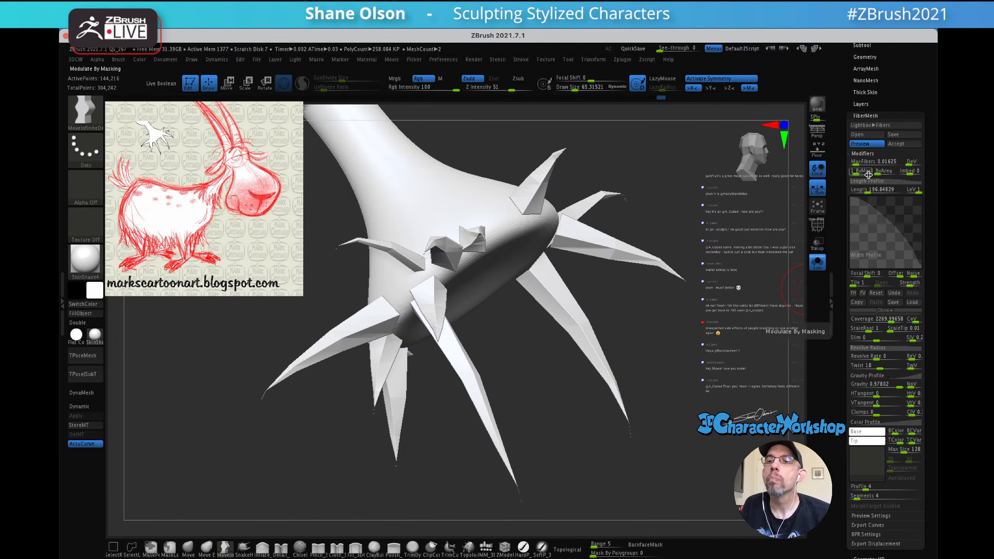
{"action": "left_click", "coordinate": [857, 164]}
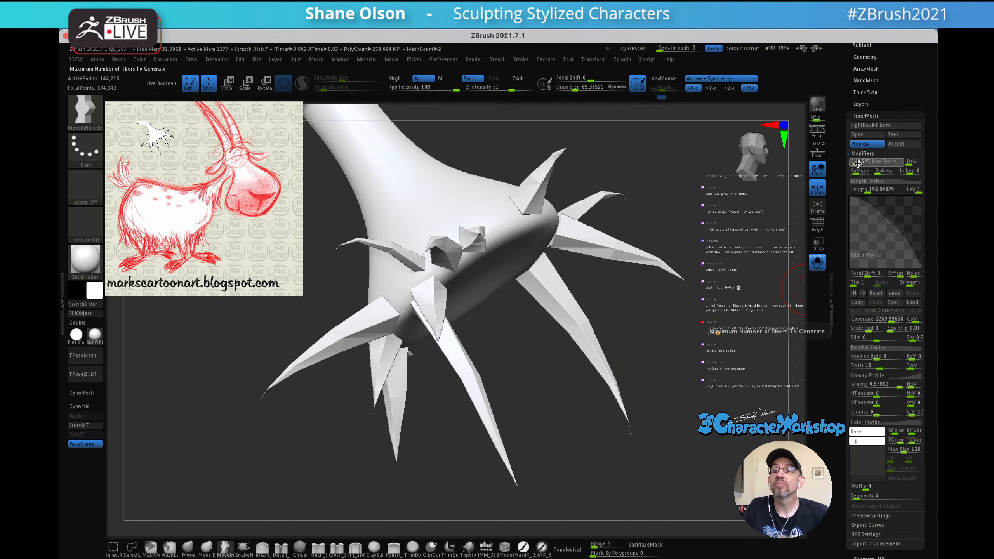
{"action": "left_click_drag", "start_coordinate": [857, 164], "coordinate": [868, 162]}
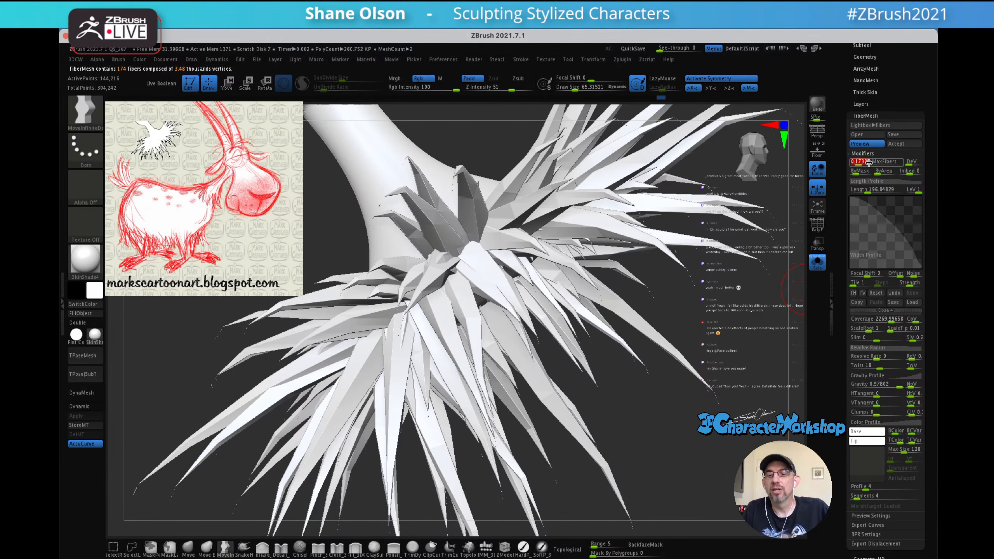
{"action": "left_click", "coordinate": [868, 162]}
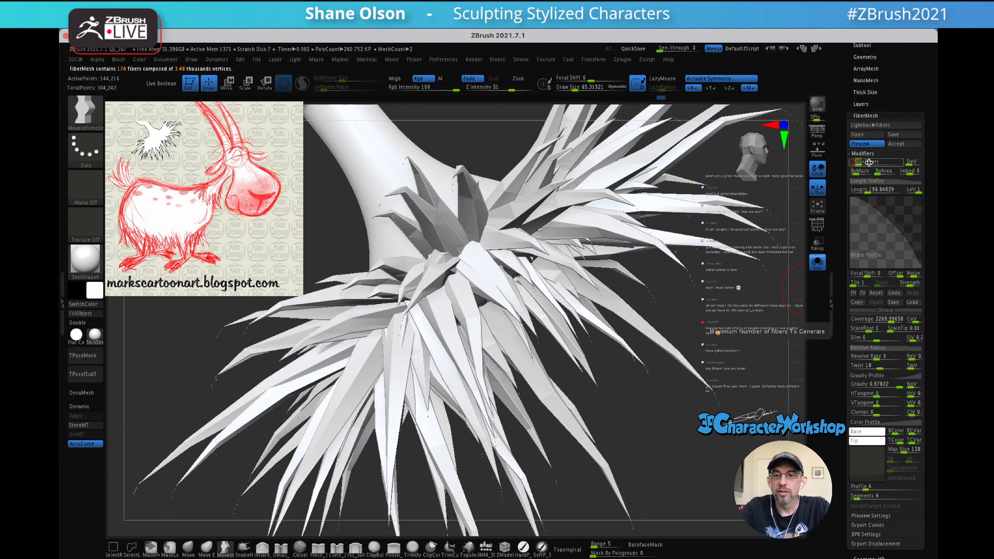
{"action": "type", "text": ".1"}
{"action": "key", "text": "Return"}
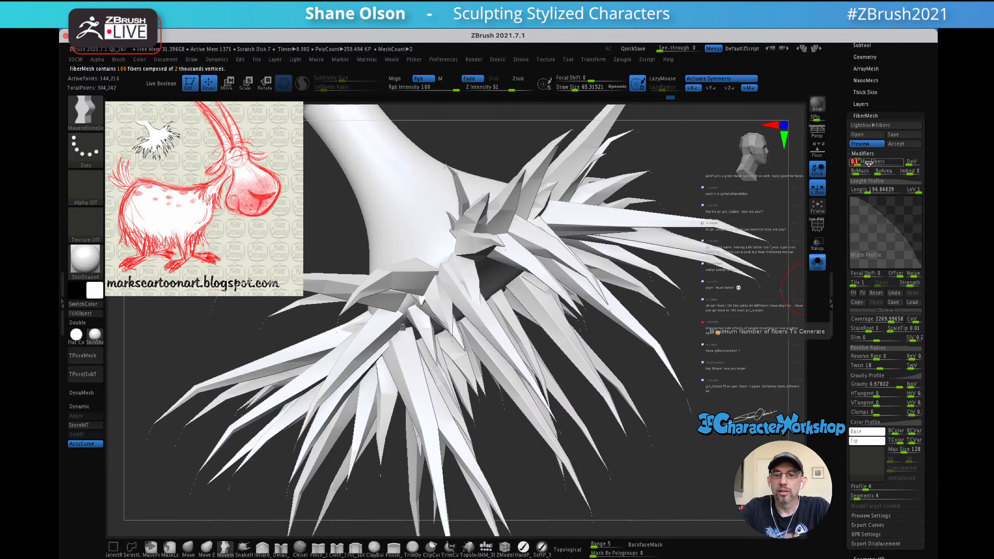
- Try thinning the spikes with maximum fibers values of 0.07 and 0.03
{"action": "left_click", "coordinate": [869, 162]}
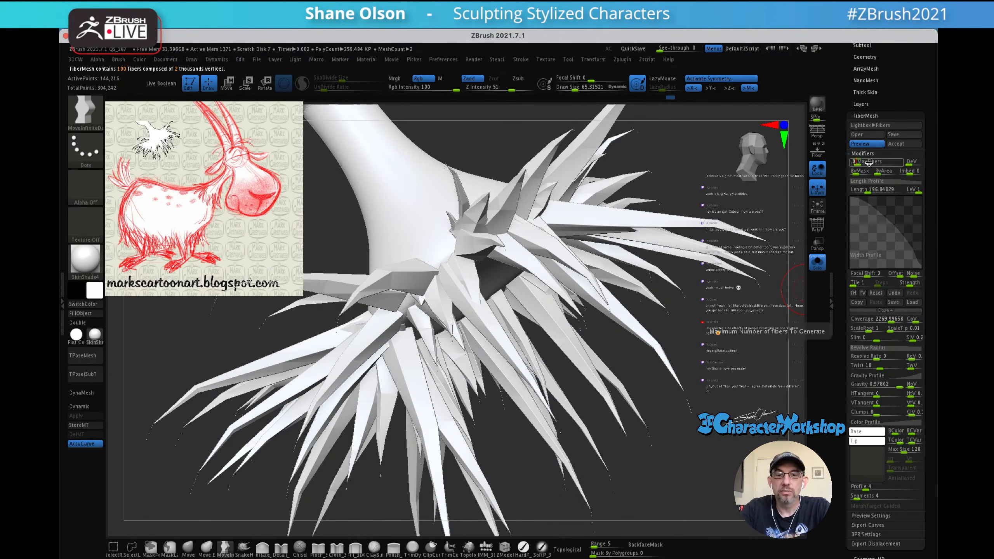
{"action": "type", "text": ".07"}
{"action": "key", "text": "Return"}
{"action": "left_click", "coordinate": [869, 163]}
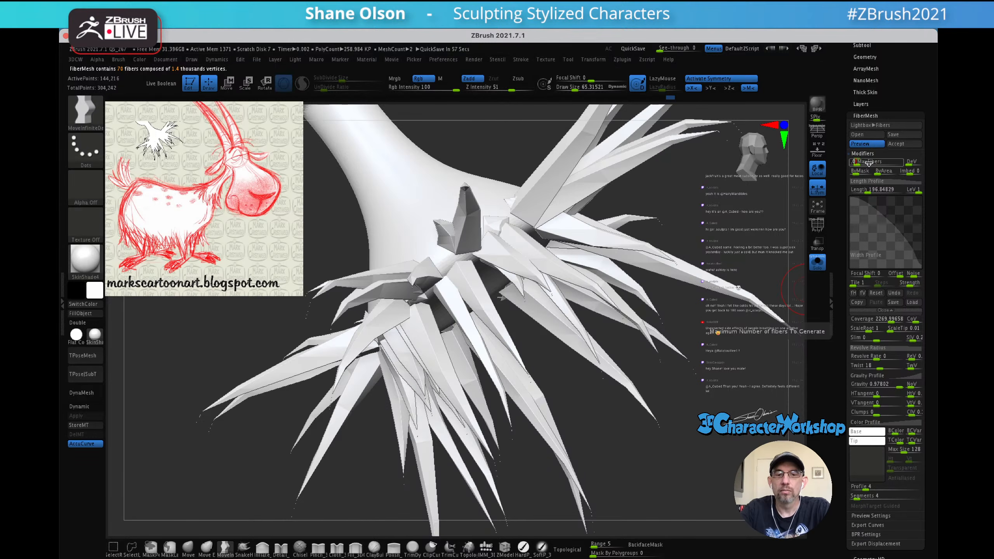
{"action": "type", "text": ".03"}
{"action": "key", "text": "Return"}
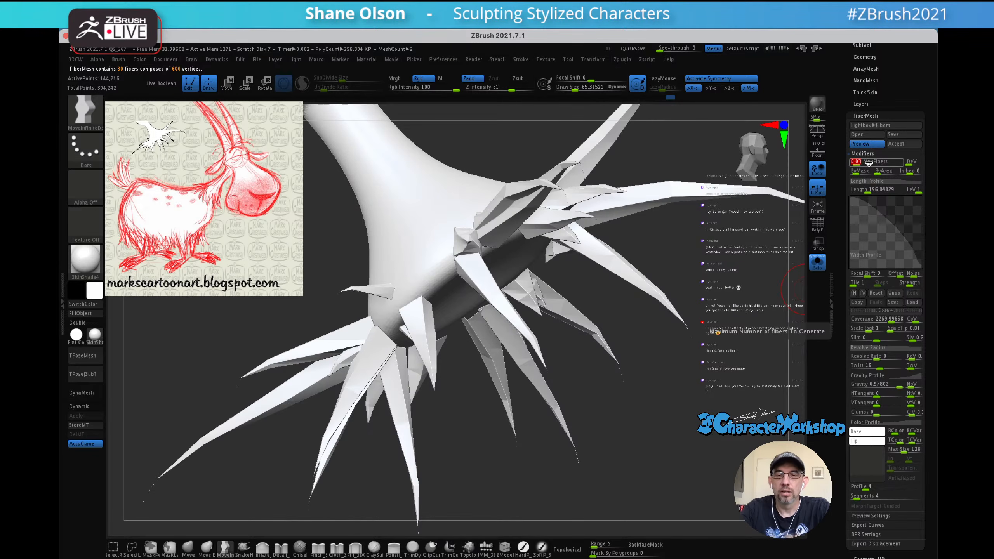
- Set the maximum fibers to 0.05
{"action": "left_click", "coordinate": [868, 162]}
{"action": "type", "text": "0.05"}
{"action": "key", "text": "Return"}
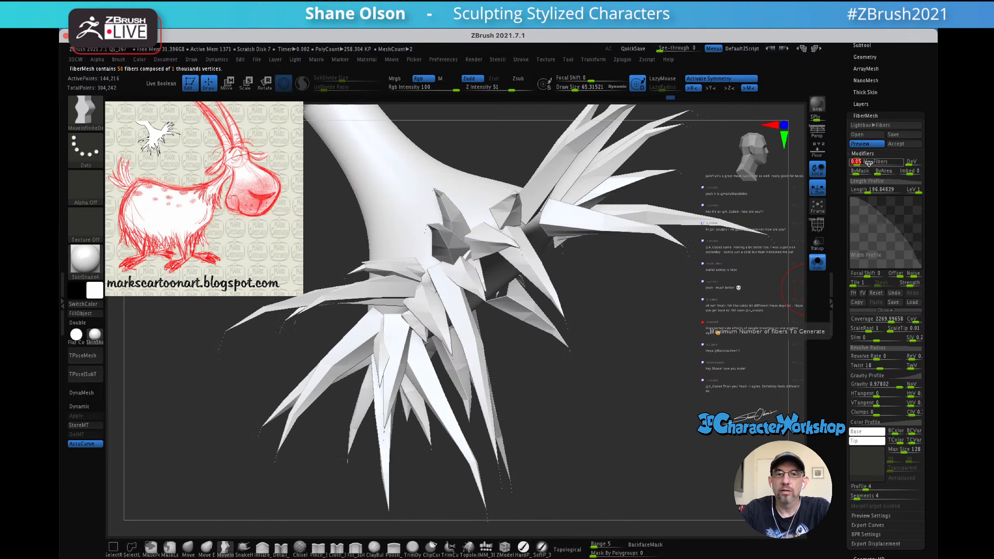
- Examine the neck spikes from several angles, briefly showing the rest of the goat to compare them with the body
{"action": "left_click_drag", "start_coordinate": [612, 367], "coordinate": [687, 338]}
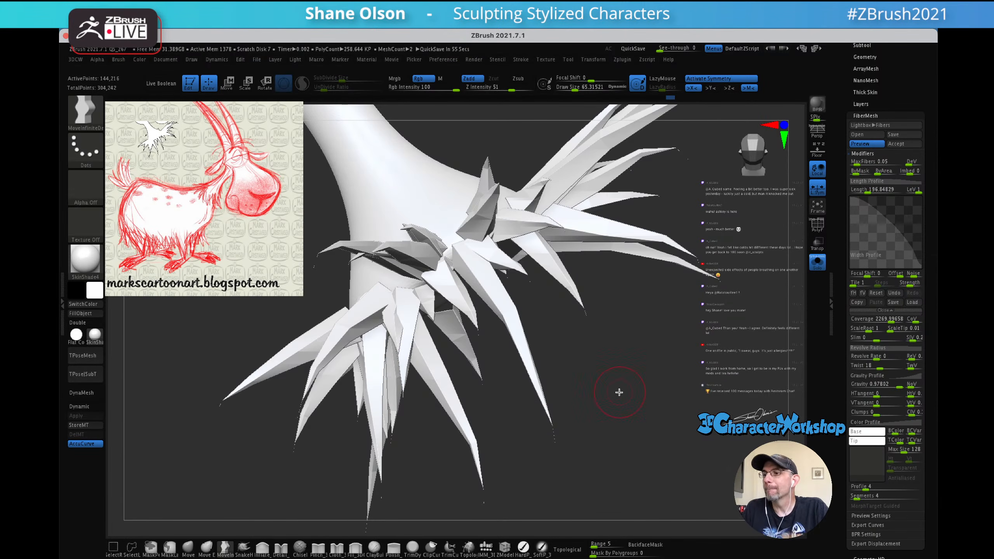
{"action": "left_click_drag", "start_coordinate": [632, 362], "coordinate": [637, 363]}
{"action": "left_click_drag", "start_coordinate": [681, 294], "coordinate": [714, 282]}
{"action": "left_click_drag", "start_coordinate": [680, 328], "coordinate": [677, 299]}
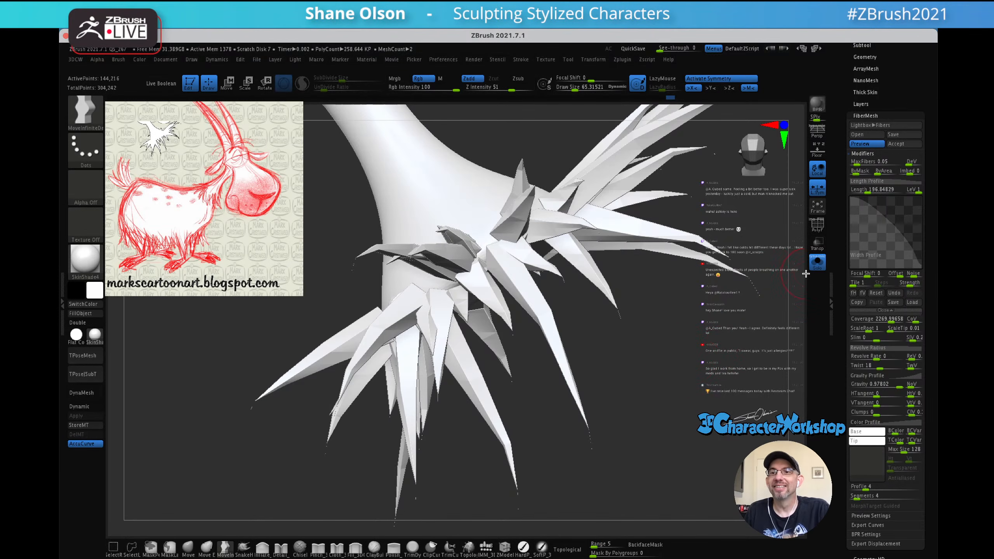
{"action": "left_click", "coordinate": [817, 263]}
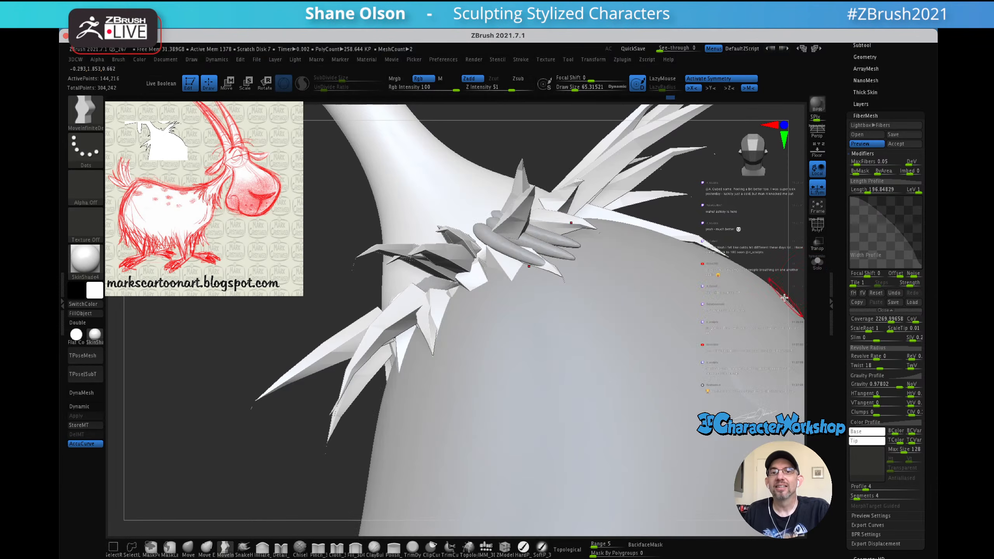
{"action": "left_click", "coordinate": [818, 264]}
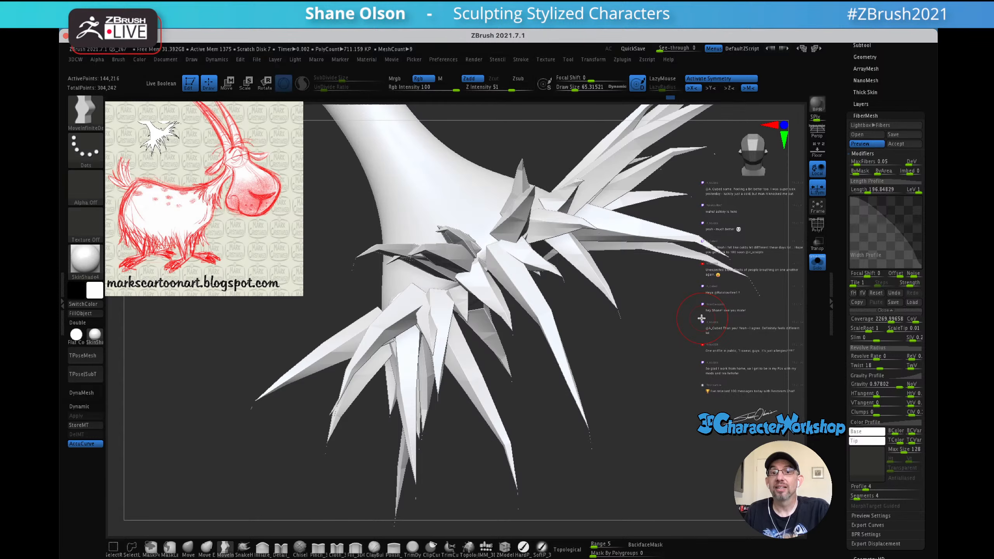
{"action": "left_click_drag", "start_coordinate": [701, 318], "coordinate": [661, 377], "text": "alt"}
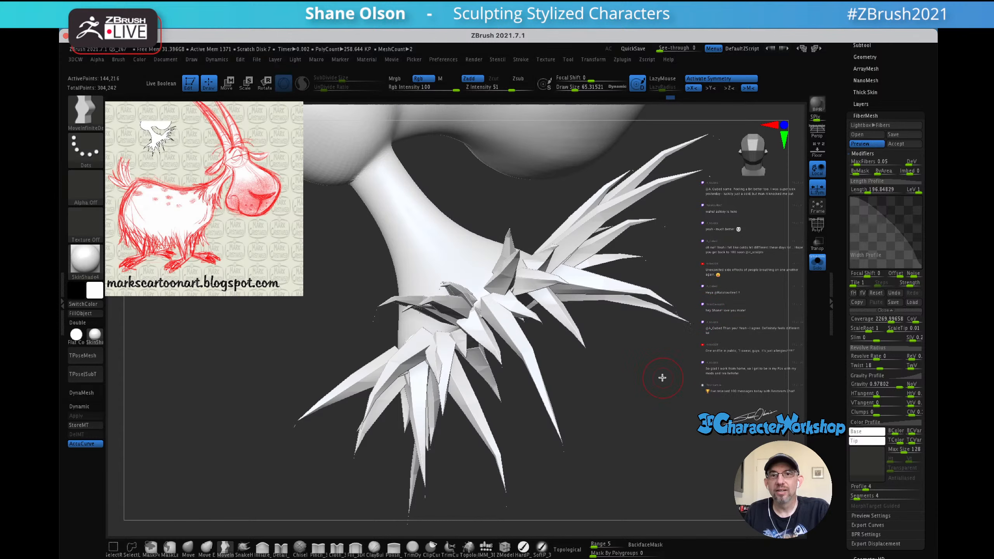
- Check the polygon wireframe and raise the number of segments per fiber to 7 for smoother bends
{"action": "scroll", "coordinate": [864, 352], "scroll_direction": "down", "scroll_amount": 5}
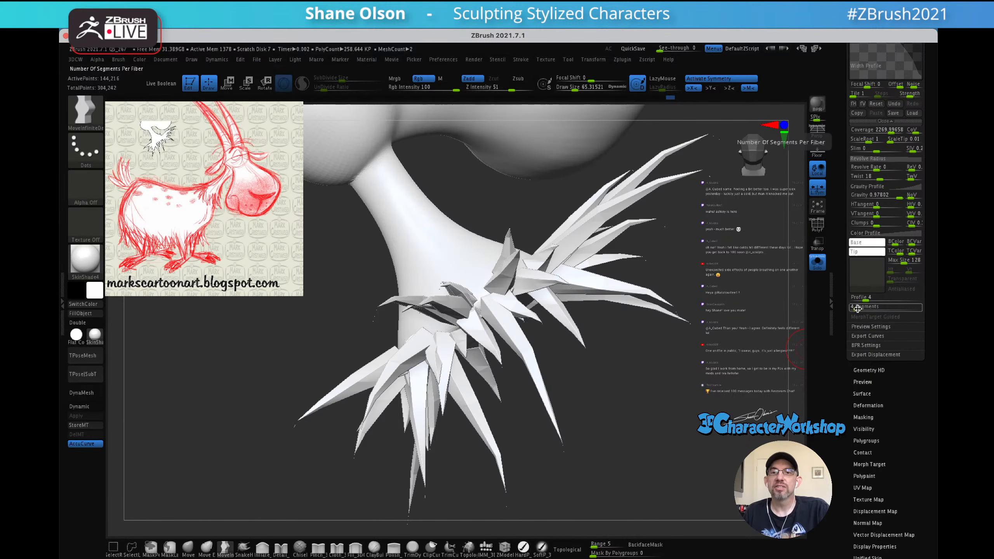
{"action": "key", "text": "shift+f"}
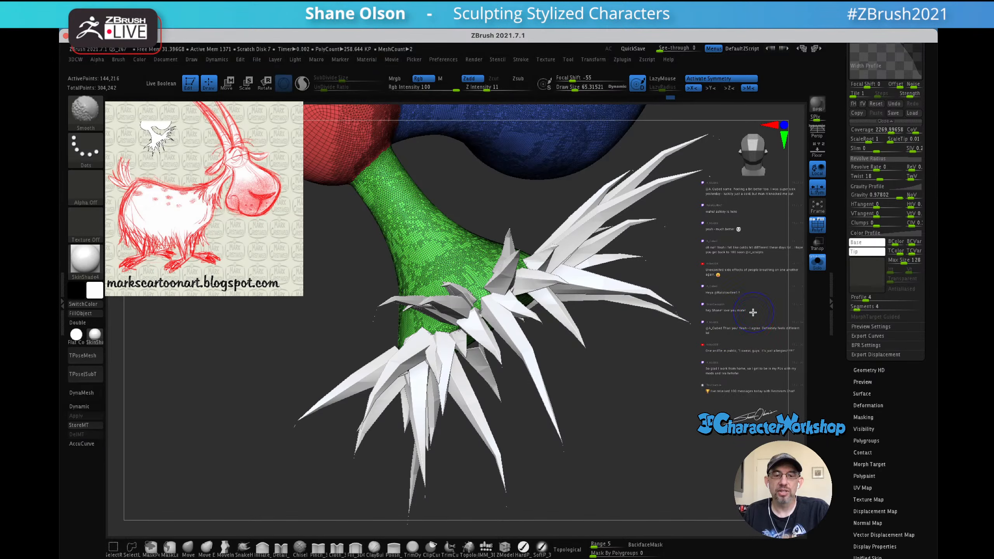
{"action": "key", "text": "shift+f"}
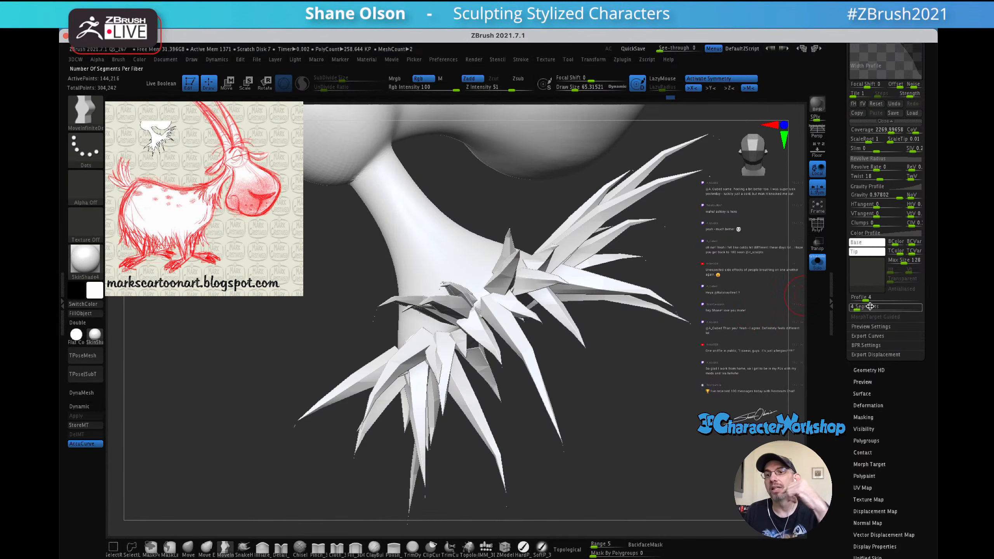
{"action": "left_click_drag", "start_coordinate": [856, 310], "coordinate": [861, 309]}
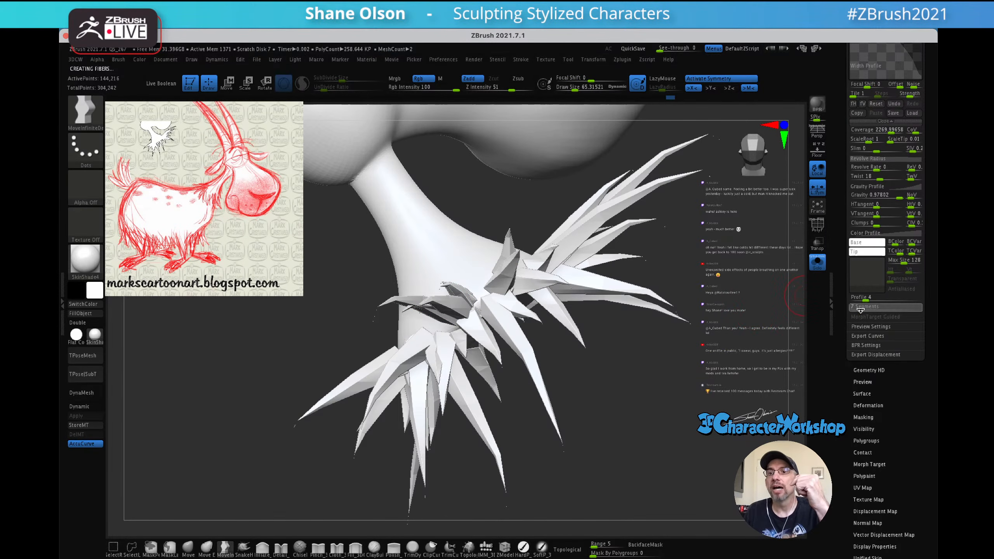
{"action": "key", "text": "Return"}
- Remove the fibers' twist by setting it to 0
{"action": "left_click_drag", "start_coordinate": [727, 369], "coordinate": [692, 350]}
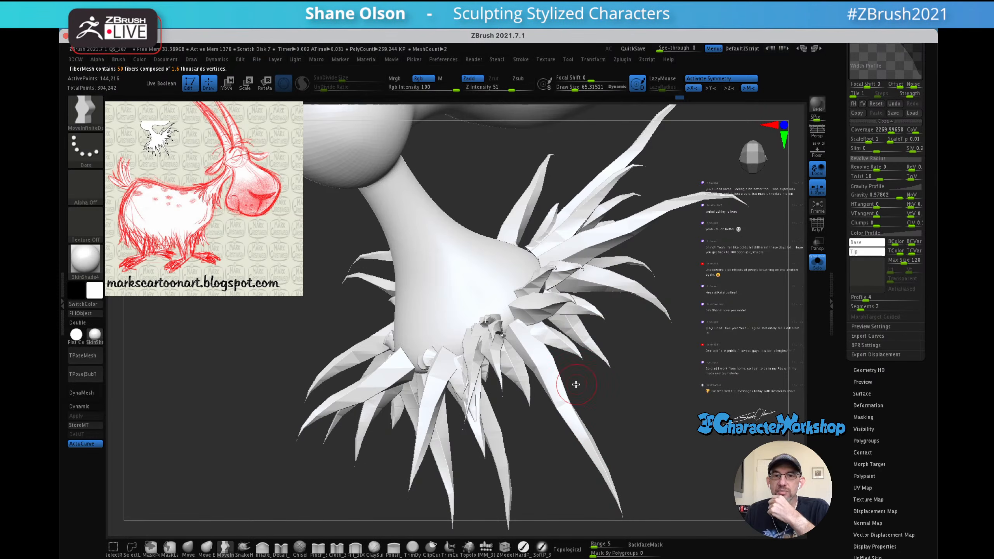
{"action": "left_click_drag", "start_coordinate": [696, 364], "coordinate": [700, 337]}
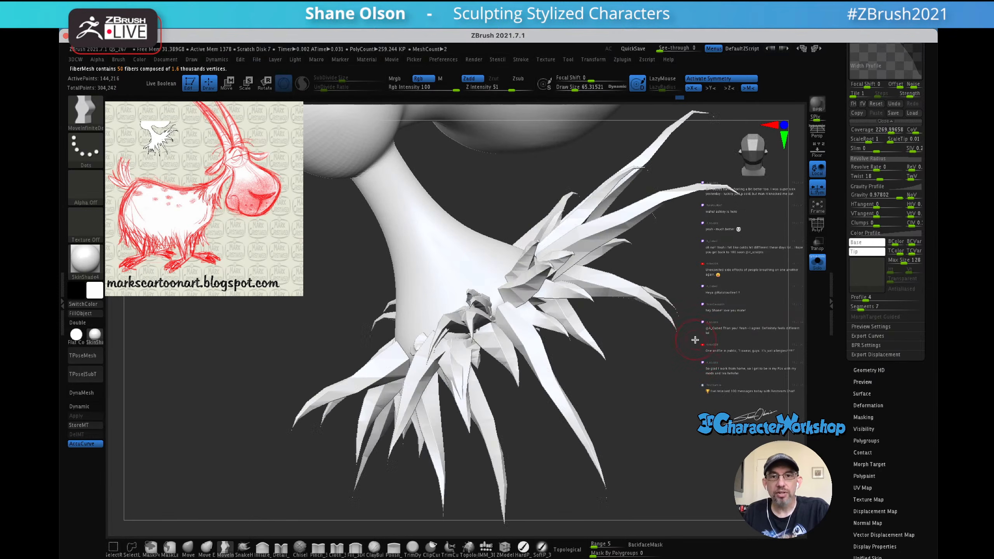
{"action": "left_click_drag", "start_coordinate": [693, 297], "coordinate": [678, 308]}
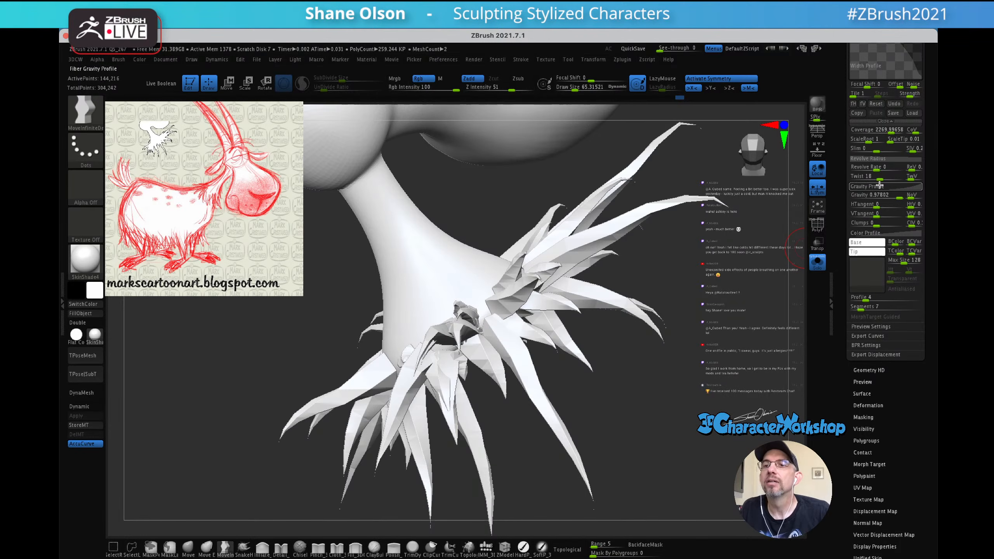
{"action": "left_click", "coordinate": [876, 179]}
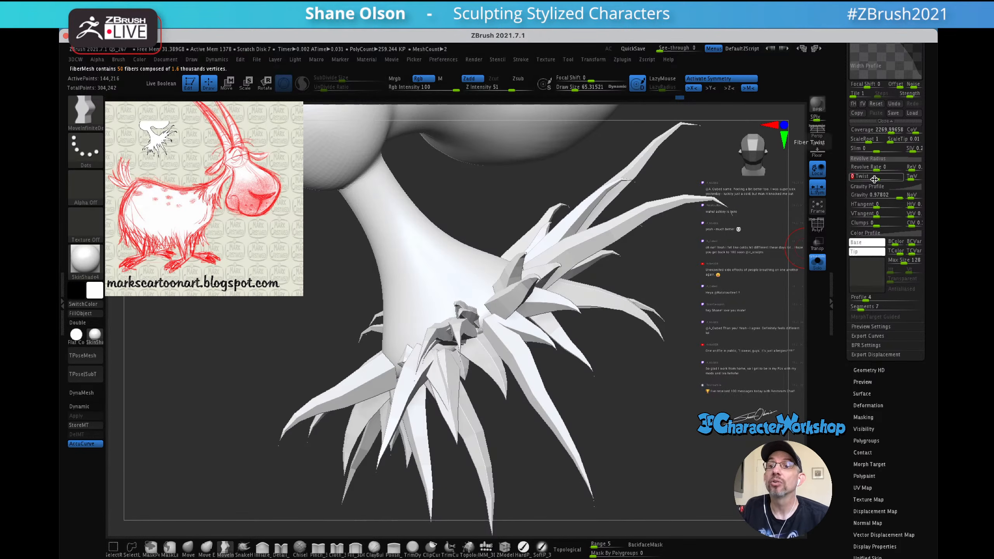
{"action": "left_click_drag", "start_coordinate": [876, 179], "coordinate": [873, 179]}
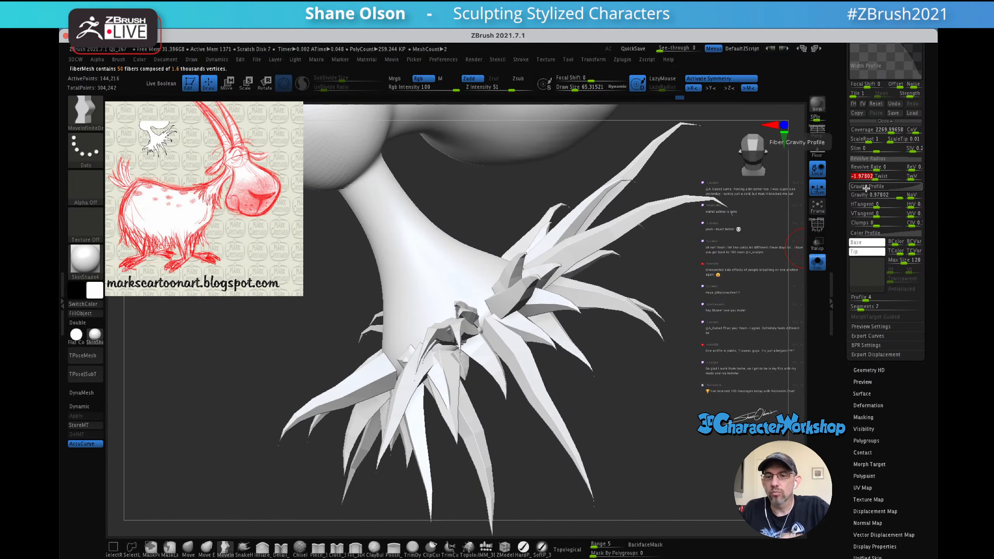
{"action": "type", "text": "0"}
{"action": "key", "text": "Return"}
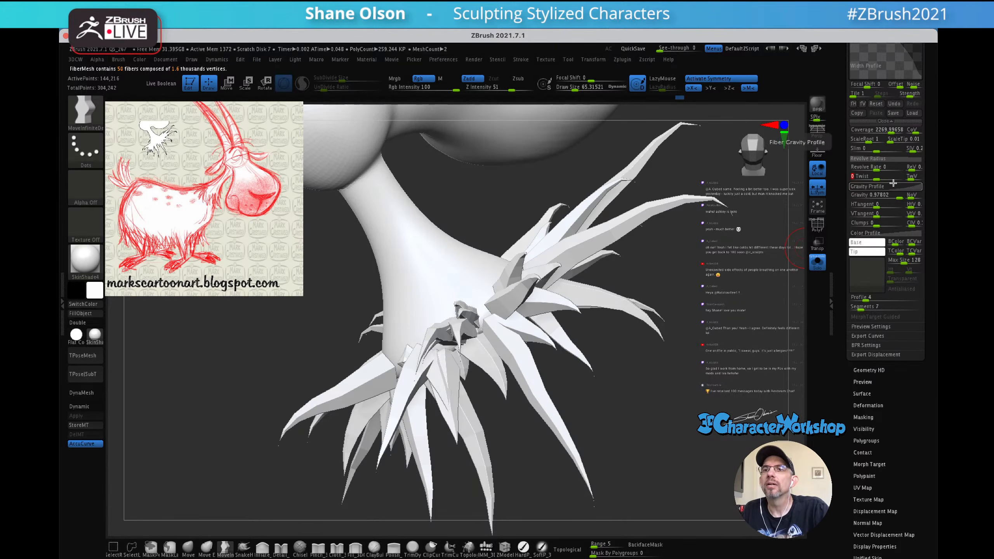
- Raise the fibers' gravity profile curve to full strength from root to tip so that the spikes droop downward
{"action": "scroll", "coordinate": [842, 179], "scroll_direction": "up", "scroll_amount": 2}
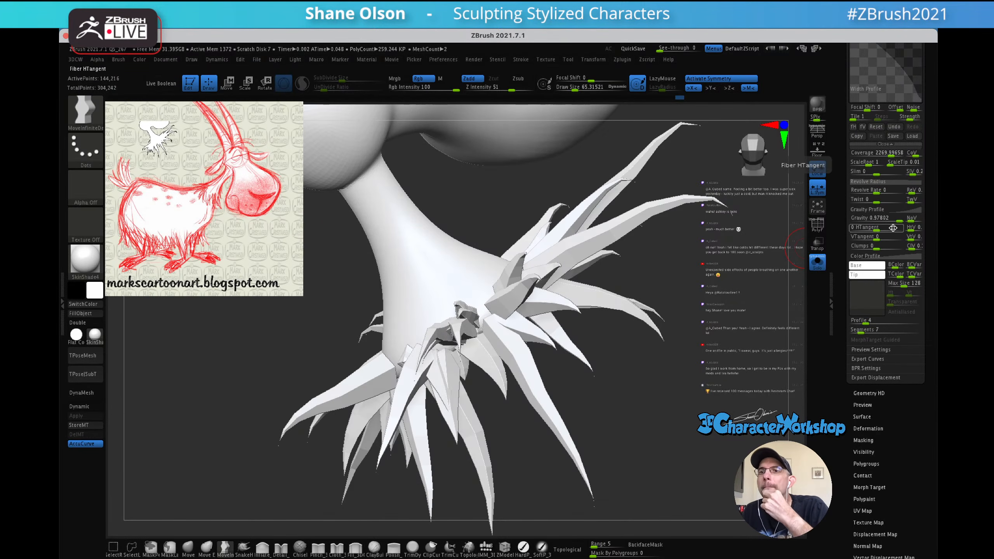
{"action": "left_click", "coordinate": [893, 208]}
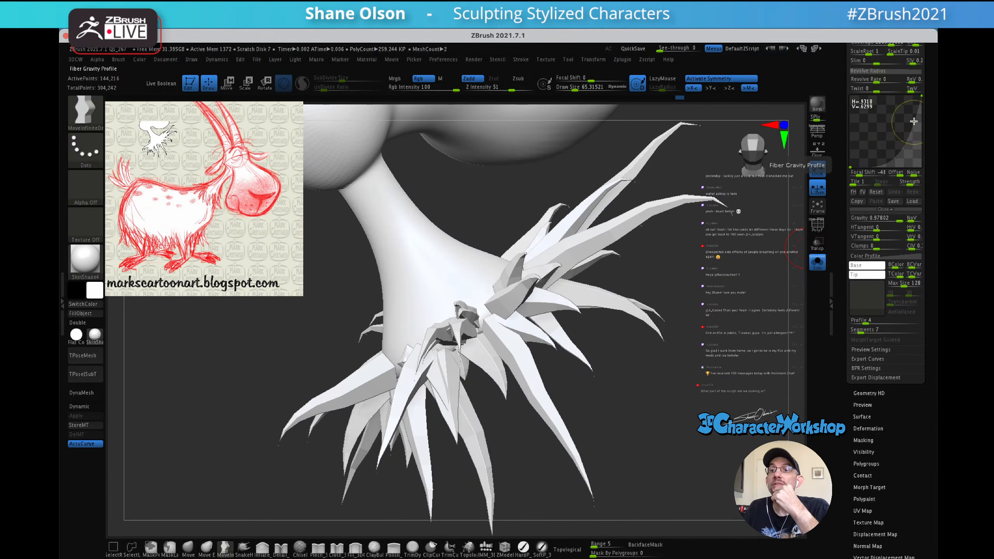
{"action": "left_click_drag", "start_coordinate": [911, 123], "coordinate": [878, 118]}
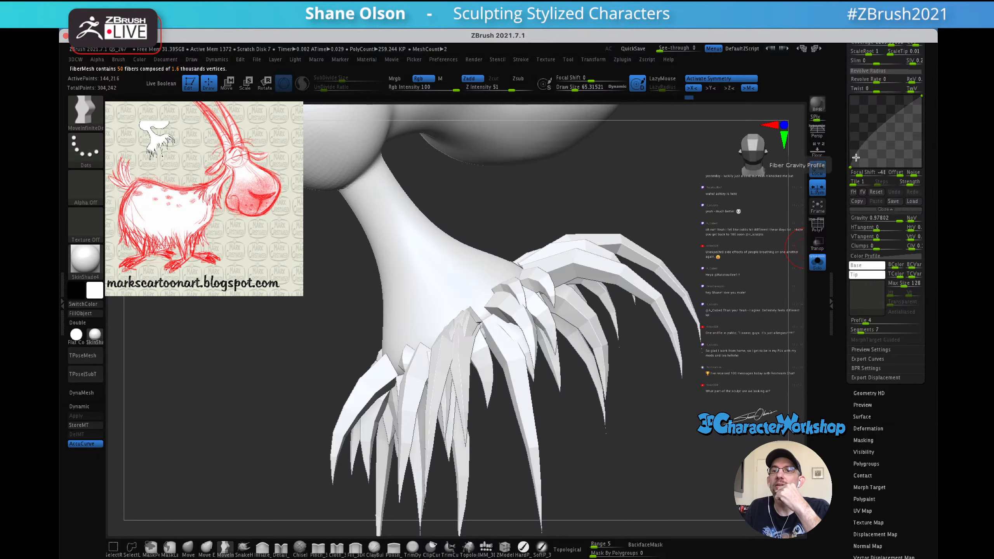
{"action": "left_click_drag", "start_coordinate": [851, 164], "coordinate": [850, 110]}
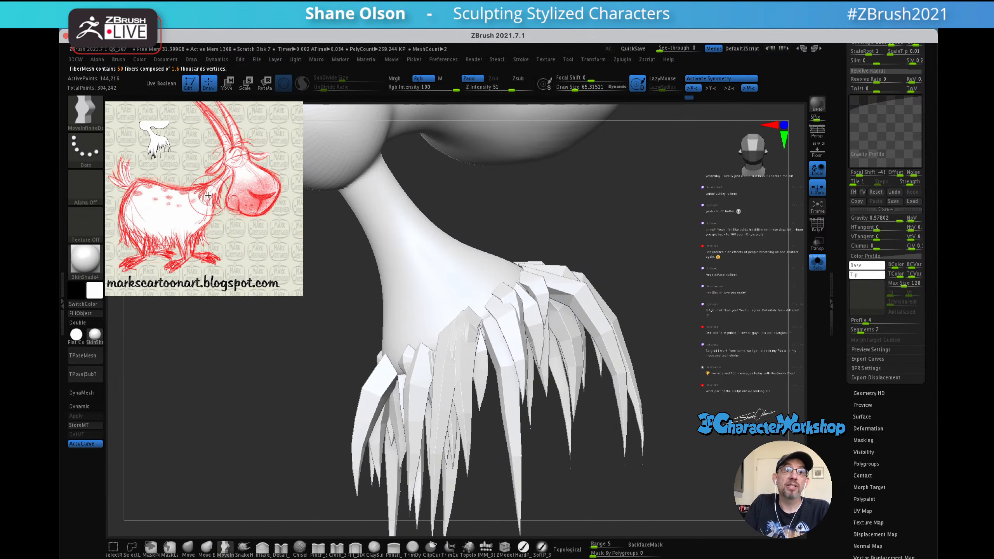
- Show the whole goat again and examine the drooping neck fur against the body from several angles
{"action": "left_click_drag", "start_coordinate": [689, 277], "coordinate": [623, 272], "text": "alt"}
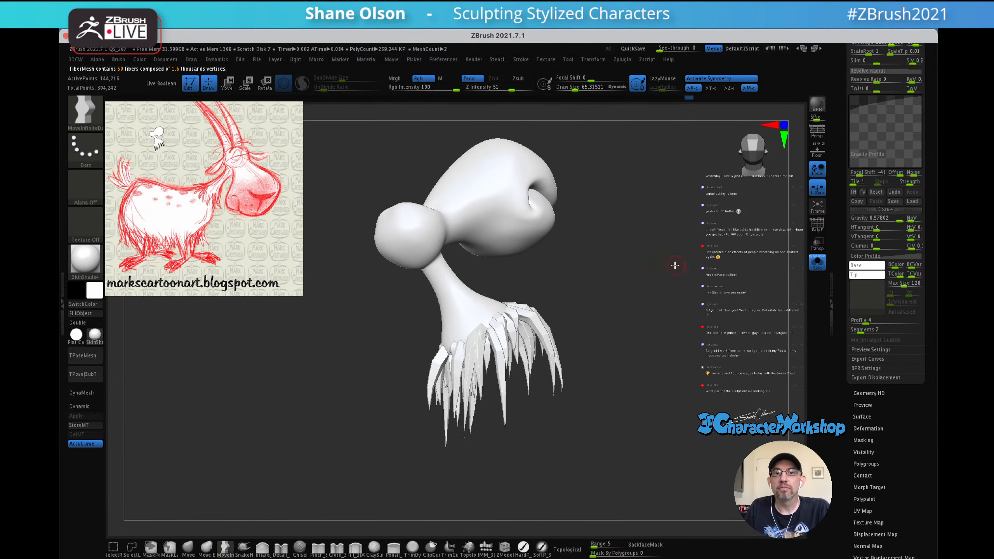
{"action": "left_click", "coordinate": [817, 264]}
{"action": "left_click_drag", "start_coordinate": [694, 275], "coordinate": [651, 355]}
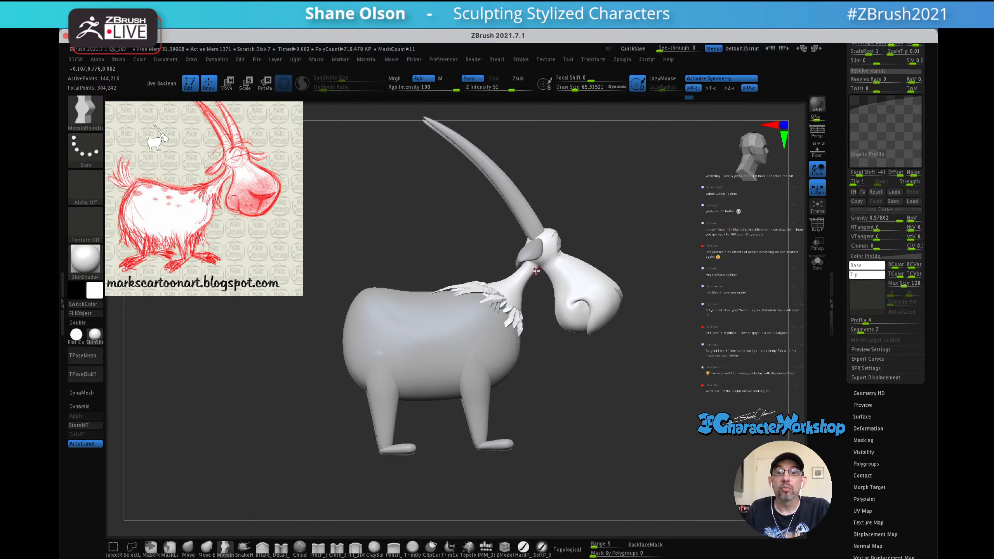
{"action": "left_click_drag", "start_coordinate": [624, 395], "coordinate": [625, 392]}
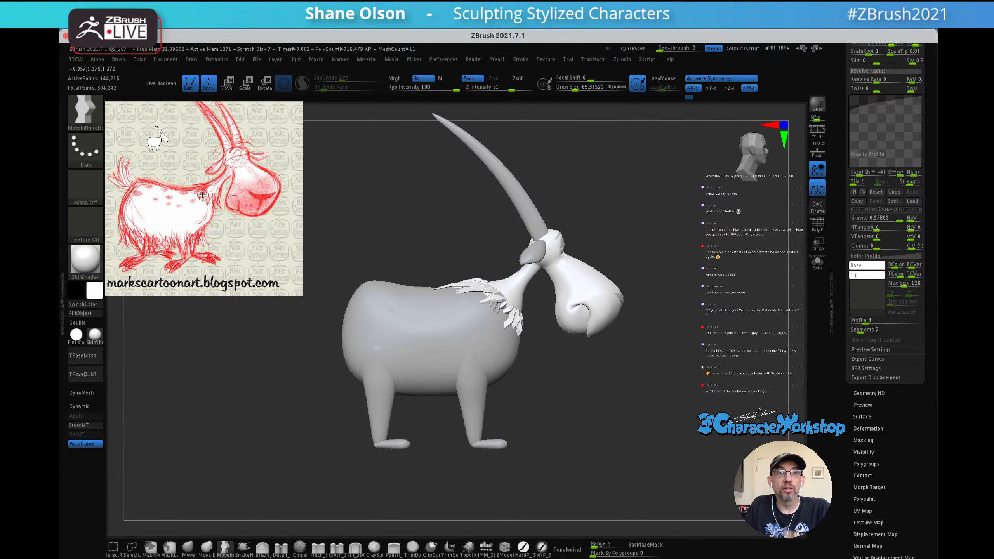
{"action": "left_click_drag", "start_coordinate": [618, 338], "coordinate": [592, 361]}
{"action": "left_click_drag", "start_coordinate": [732, 283], "coordinate": [713, 322]}
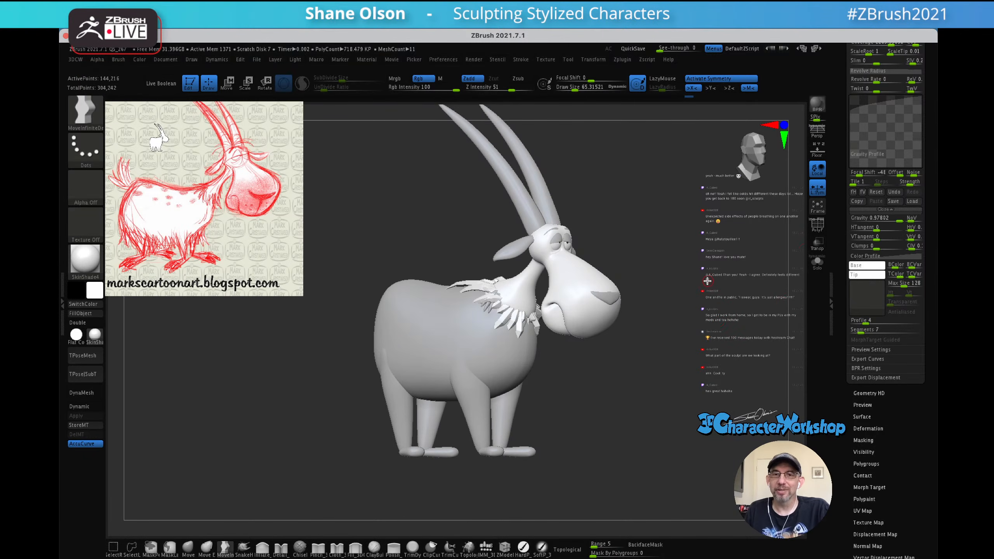
- Isolate the head and neck mesh and examine its drooping fur spikes from several angles
{"action": "scroll", "coordinate": [846, 231], "scroll_direction": "up", "scroll_amount": 10}
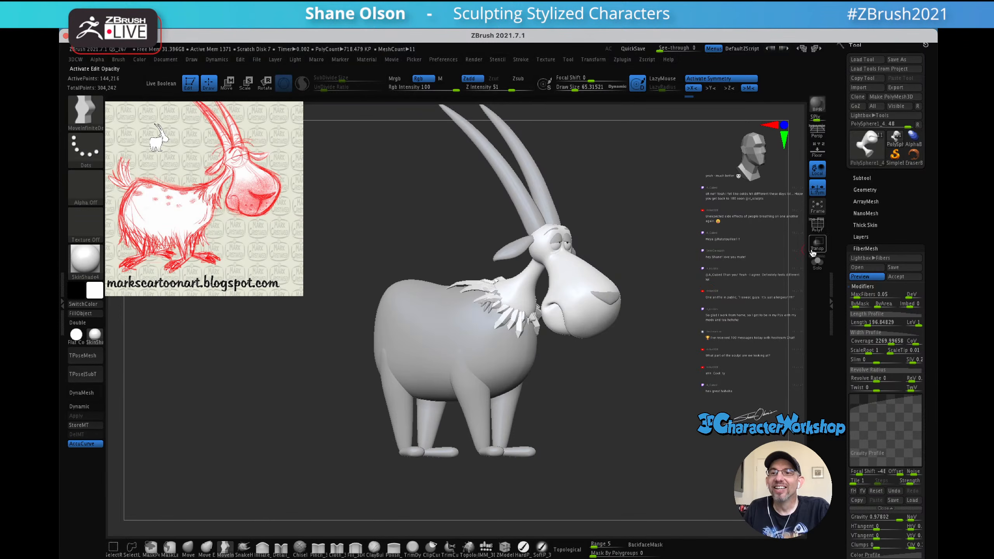
{"action": "left_click", "coordinate": [816, 262]}
{"action": "left_click_drag", "start_coordinate": [689, 295], "coordinate": [688, 345], "text": "alt"}
{"action": "left_click_drag", "start_coordinate": [588, 388], "coordinate": [587, 422], "text": "alt"}
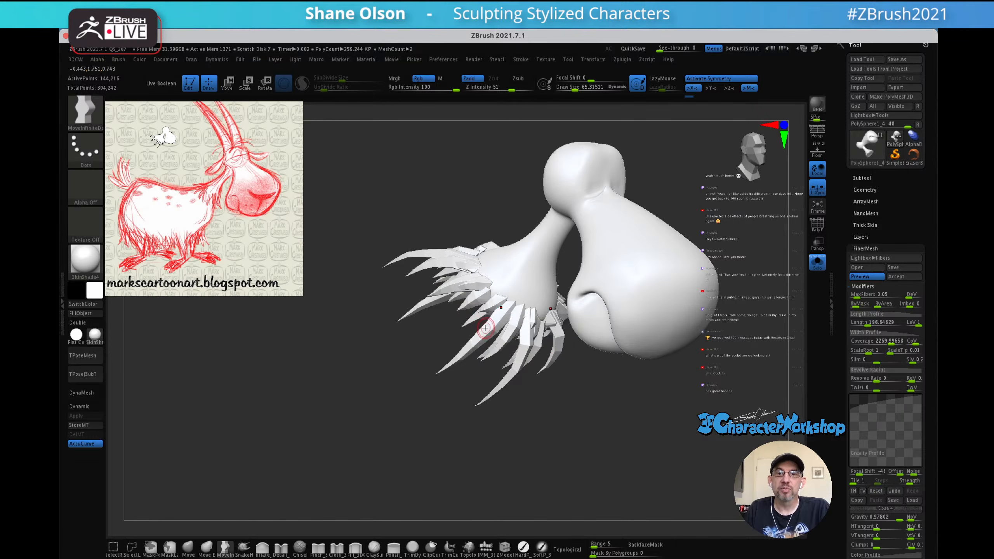
{"action": "left_click_drag", "start_coordinate": [410, 359], "coordinate": [436, 393]}
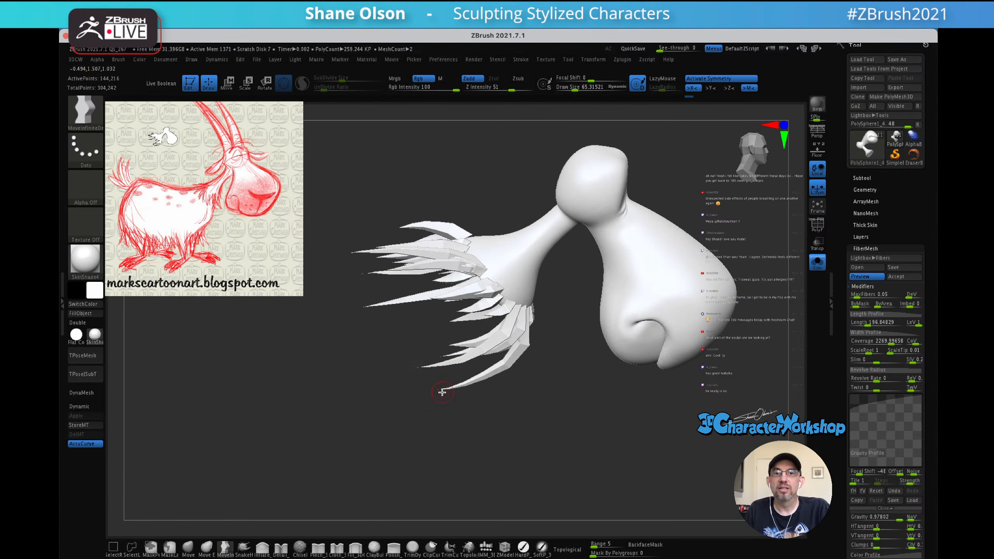
{"action": "left_click_drag", "start_coordinate": [587, 374], "coordinate": [573, 352]}
{"action": "left_click_drag", "start_coordinate": [576, 336], "coordinate": [571, 372], "text": "alt"}
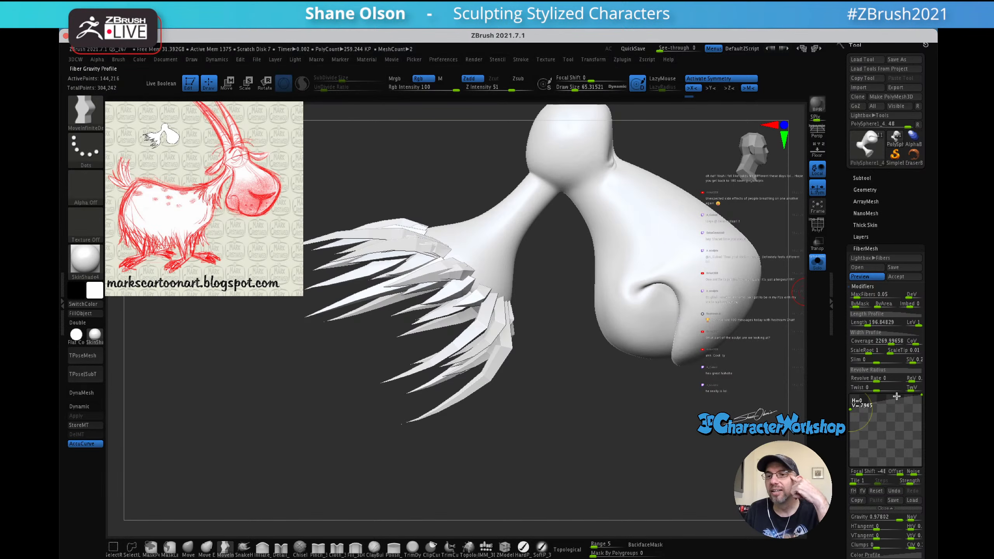
- Adjust the root and tip of the fibers' gravity profile curve, leaving both near full strength so the spikes hang straight down
{"action": "left_click_drag", "start_coordinate": [919, 398], "coordinate": [915, 425]}
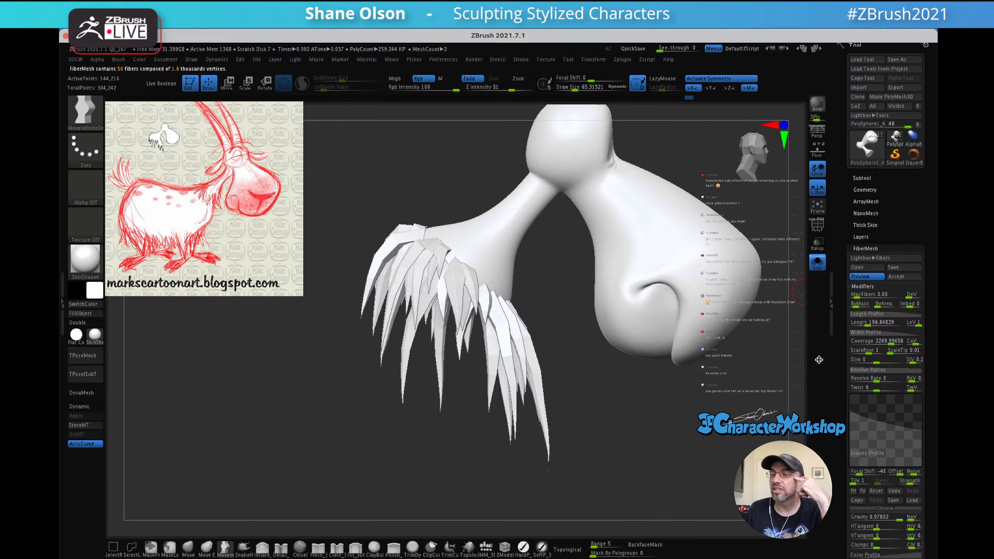
{"action": "left_click_drag", "start_coordinate": [917, 430], "coordinate": [921, 424]}
{"action": "left_click_drag", "start_coordinate": [850, 410], "coordinate": [864, 407]}
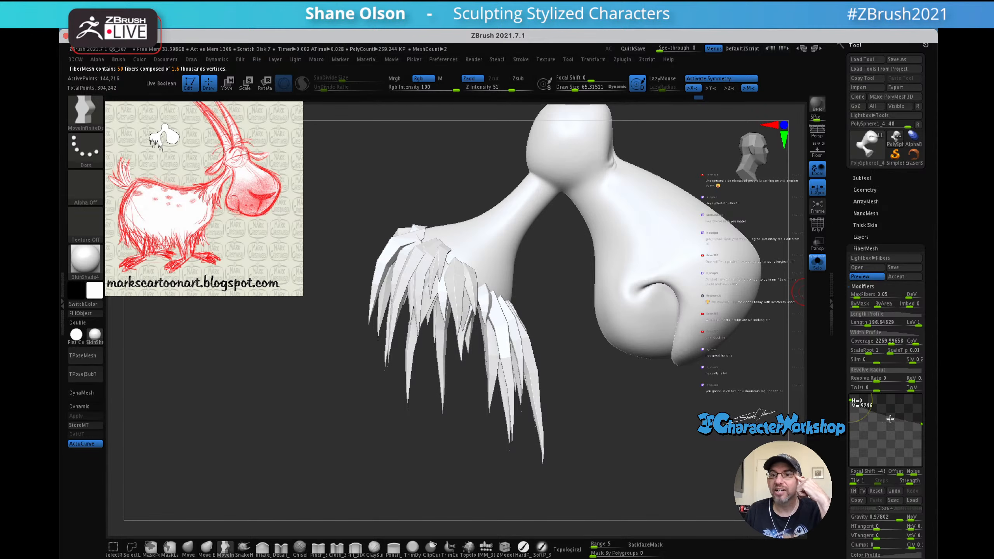
{"action": "left_click_drag", "start_coordinate": [921, 423], "coordinate": [918, 408]}
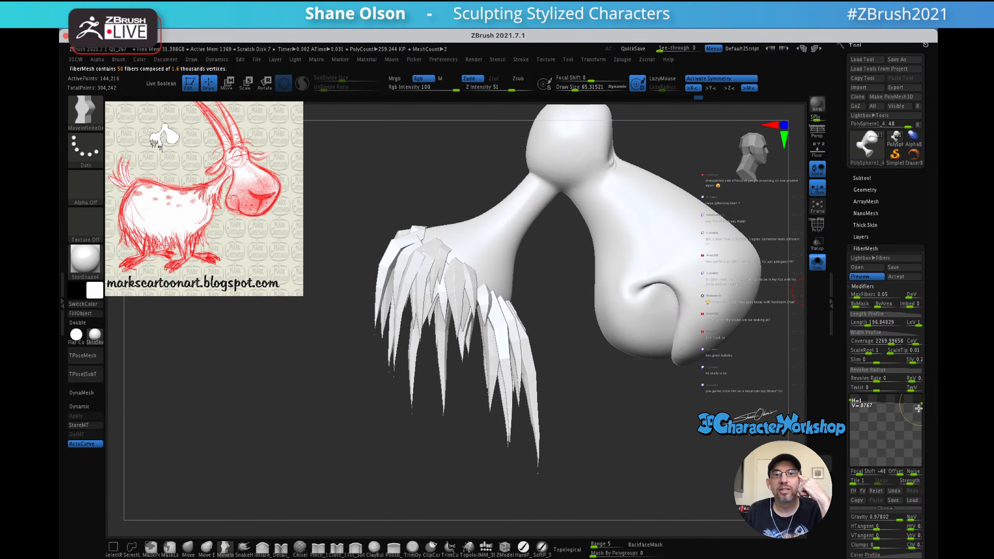
{"action": "left_click_drag", "start_coordinate": [855, 403], "coordinate": [848, 453]}
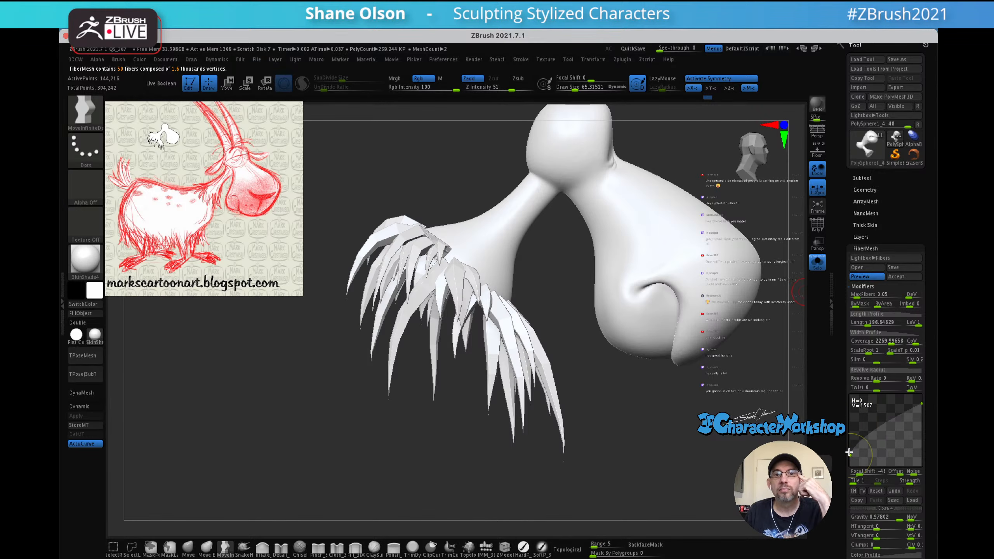
{"action": "left_click_drag", "start_coordinate": [849, 454], "coordinate": [844, 393]}
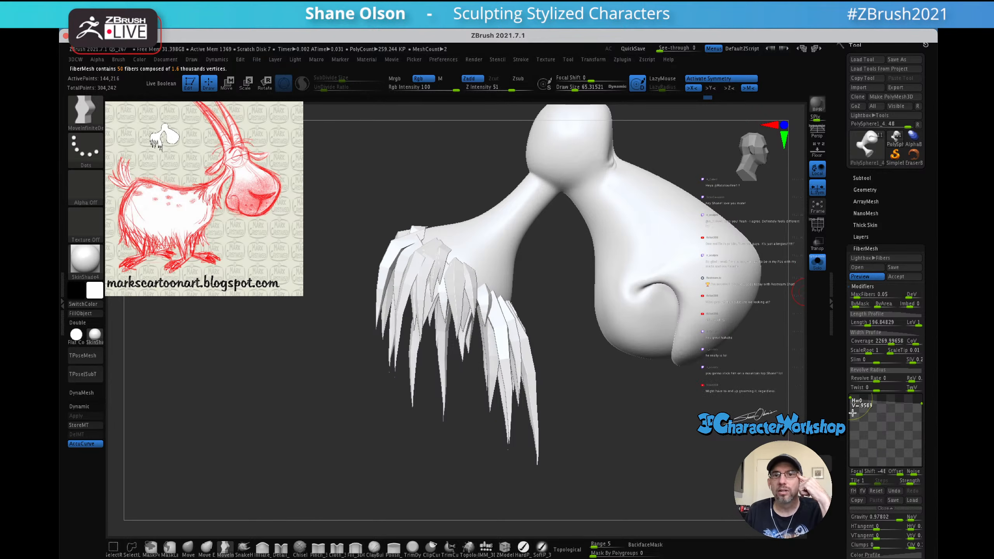
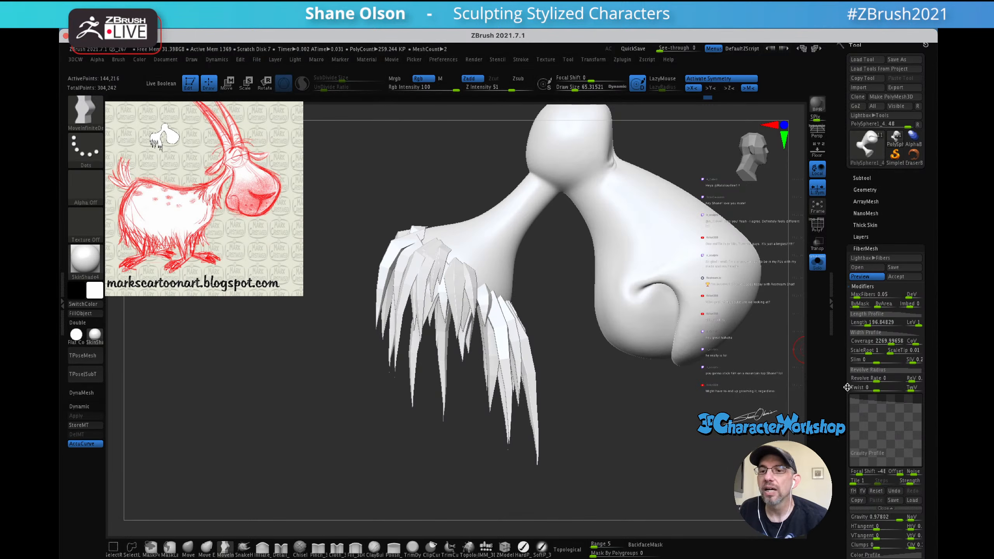
{"action": "scroll", "coordinate": [847, 386], "scroll_direction": "down", "scroll_amount": 4}
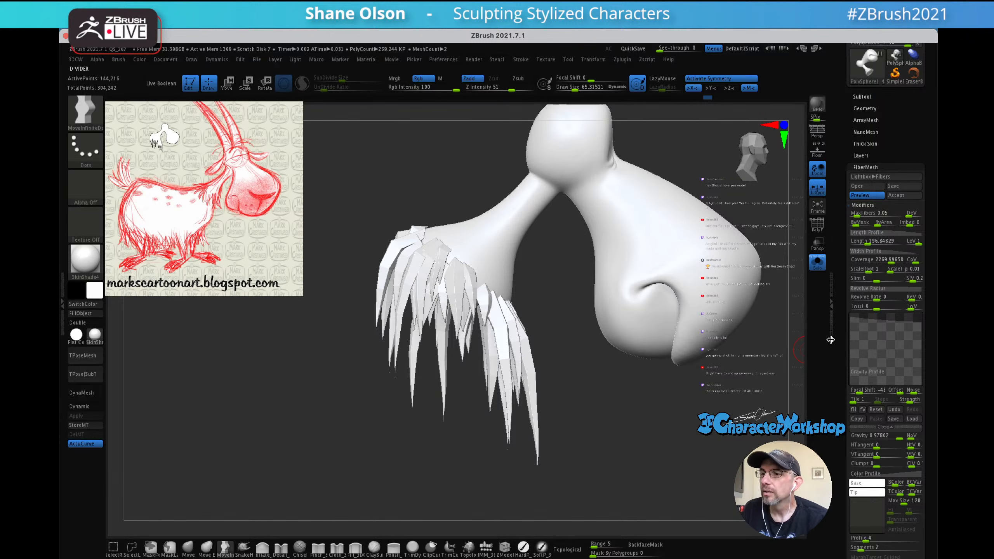
{"action": "scroll", "coordinate": [841, 373], "scroll_direction": "down", "scroll_amount": 2}
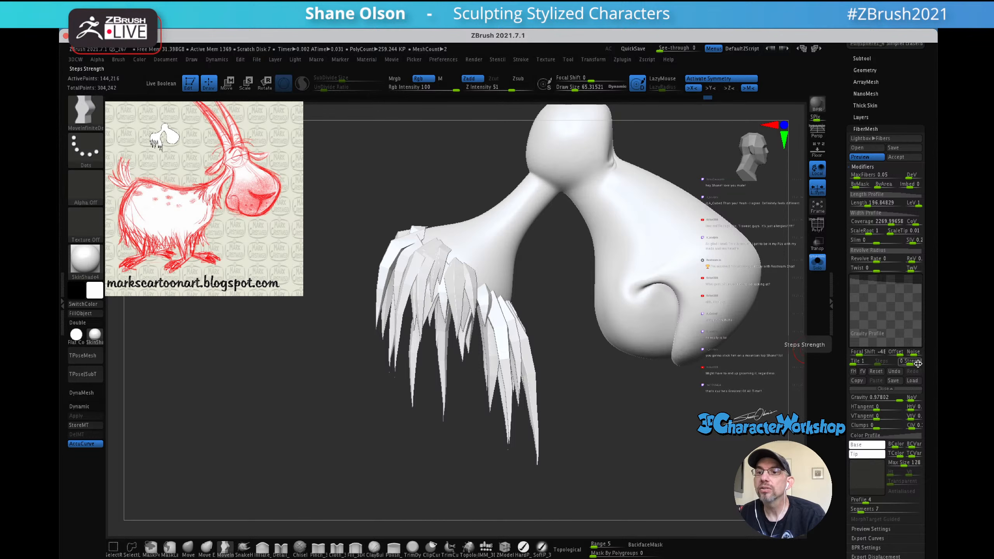
{"action": "left_click", "coordinate": [876, 396]}
{"action": "scroll", "coordinate": [840, 392], "scroll_direction": "down", "scroll_amount": 3}
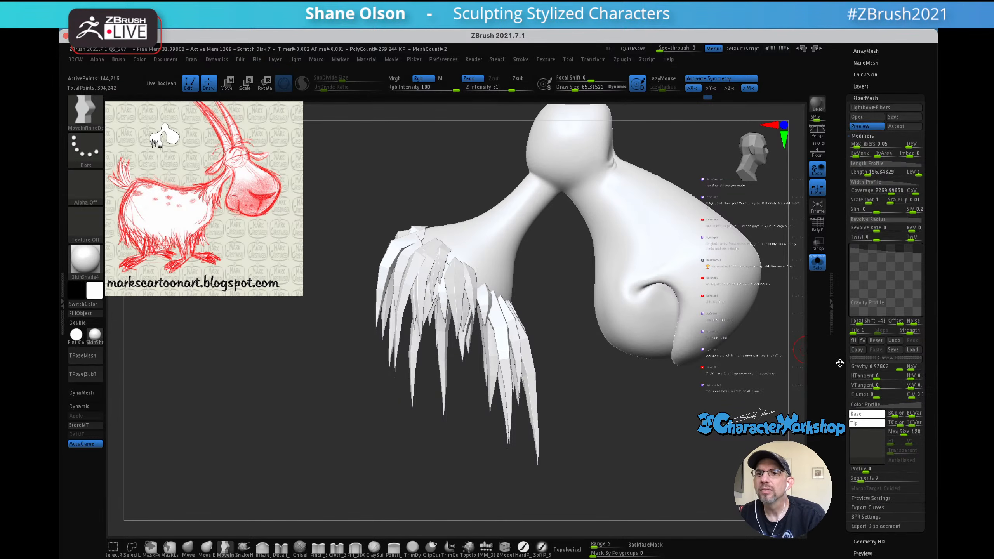
{"action": "scroll", "coordinate": [840, 380], "scroll_direction": "down", "scroll_amount": 2}
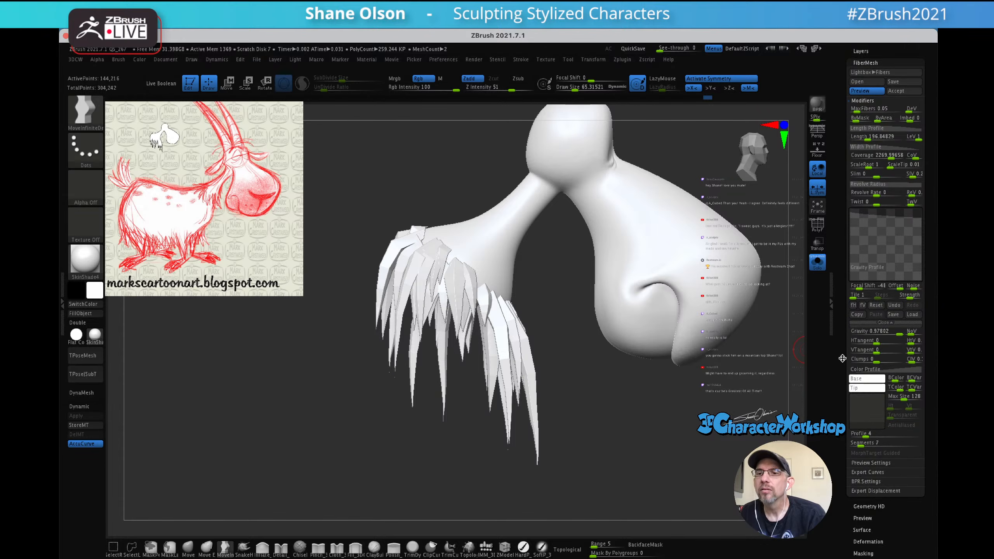
{"action": "left_click", "coordinate": [906, 386]}
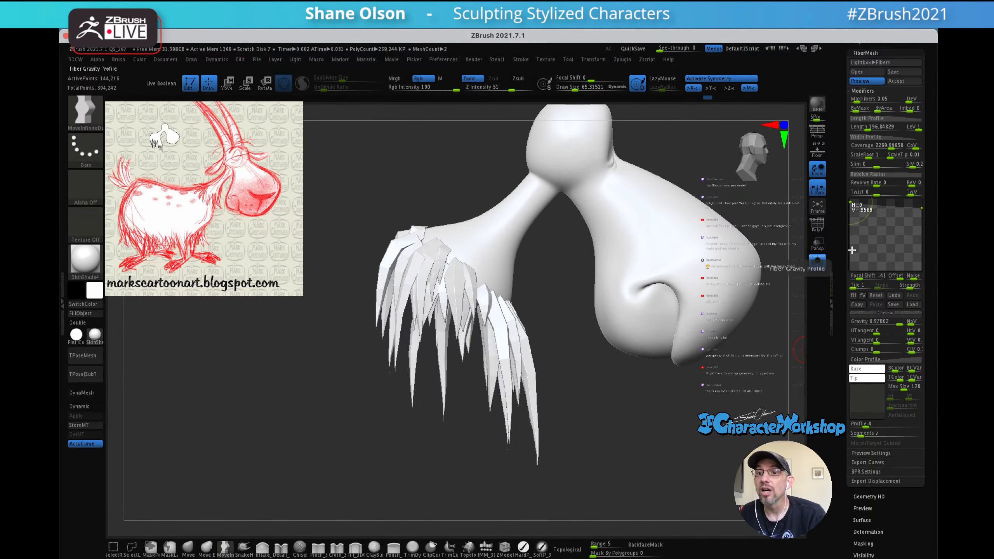
{"action": "scroll", "coordinate": [847, 337], "scroll_direction": "up", "scroll_amount": 10}
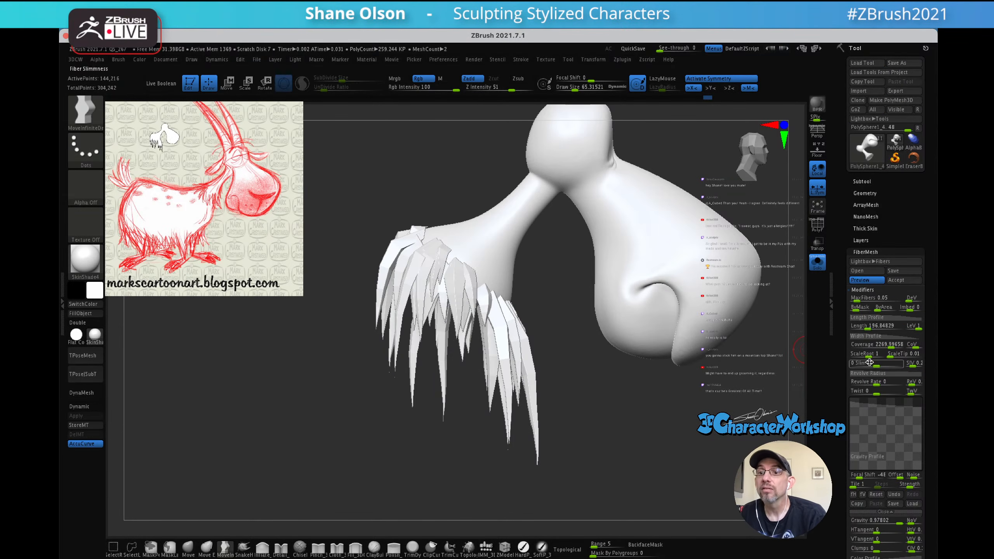
- Shorten the neck fur by setting the fiber length to about 114.8
{"action": "left_click", "coordinate": [876, 324]}
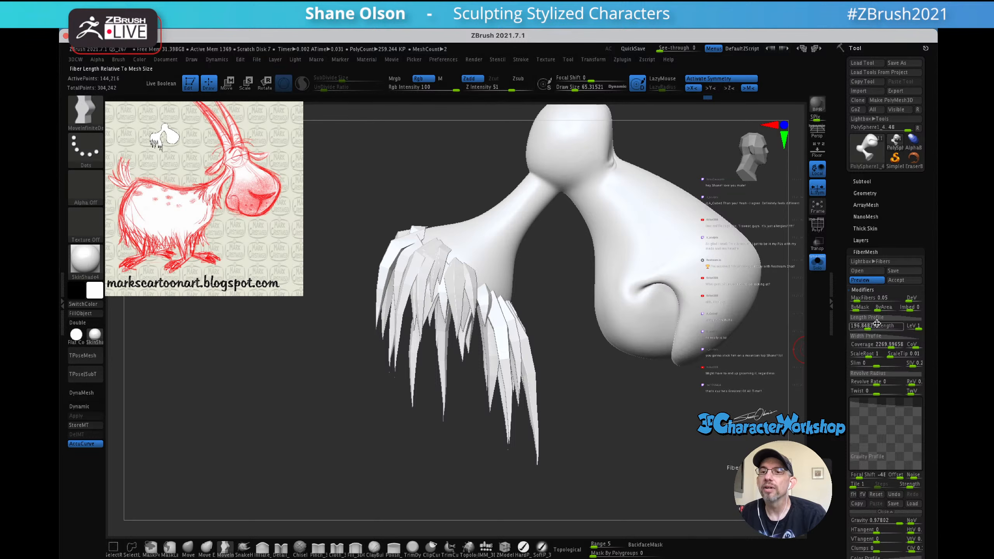
{"action": "left_click", "coordinate": [877, 328]}
{"action": "left_click_drag", "start_coordinate": [866, 328], "coordinate": [863, 329]}
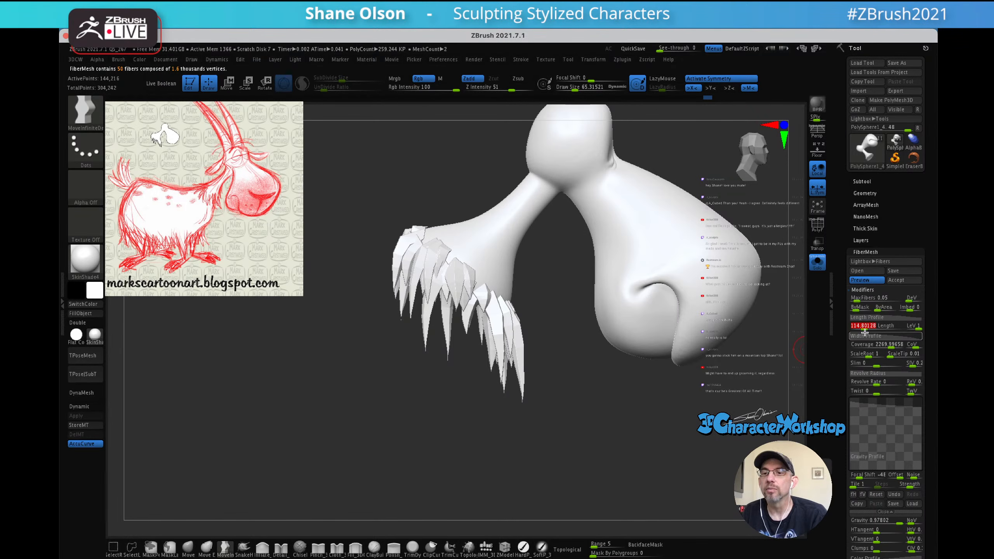
- Open the fibers' width profile curve and lower the modulation by masking to its minimum
{"action": "left_click", "coordinate": [871, 300]}
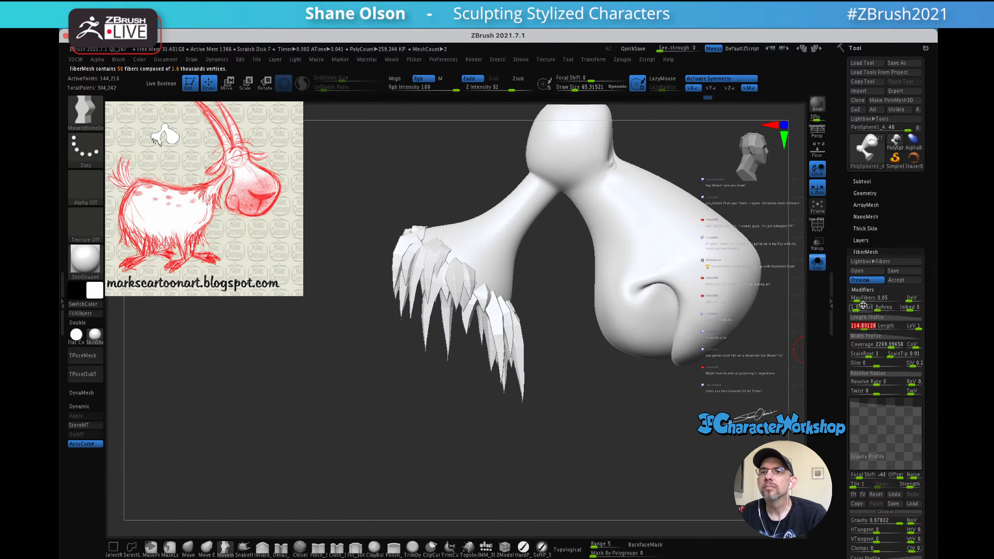
{"action": "left_click", "coordinate": [868, 308]}
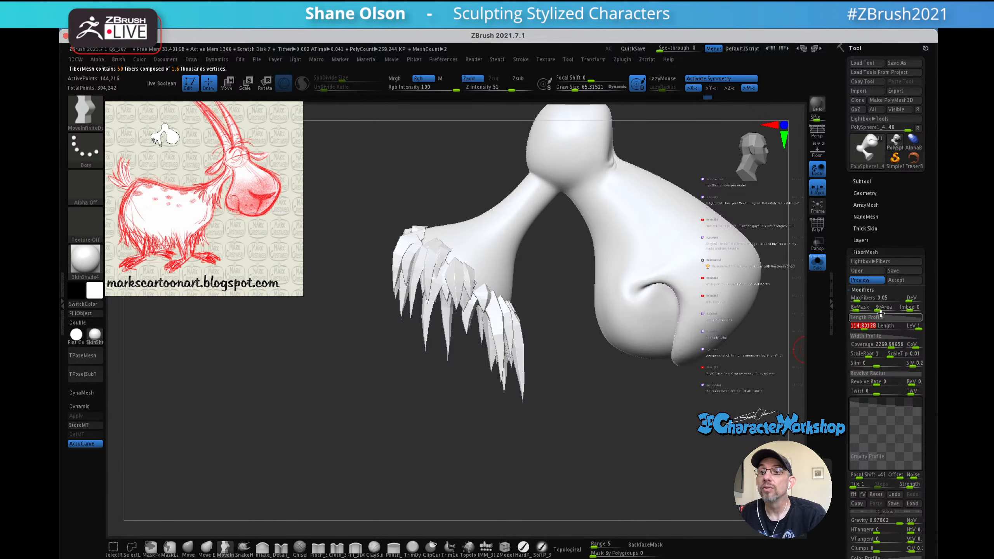
{"action": "left_click", "coordinate": [876, 335]}
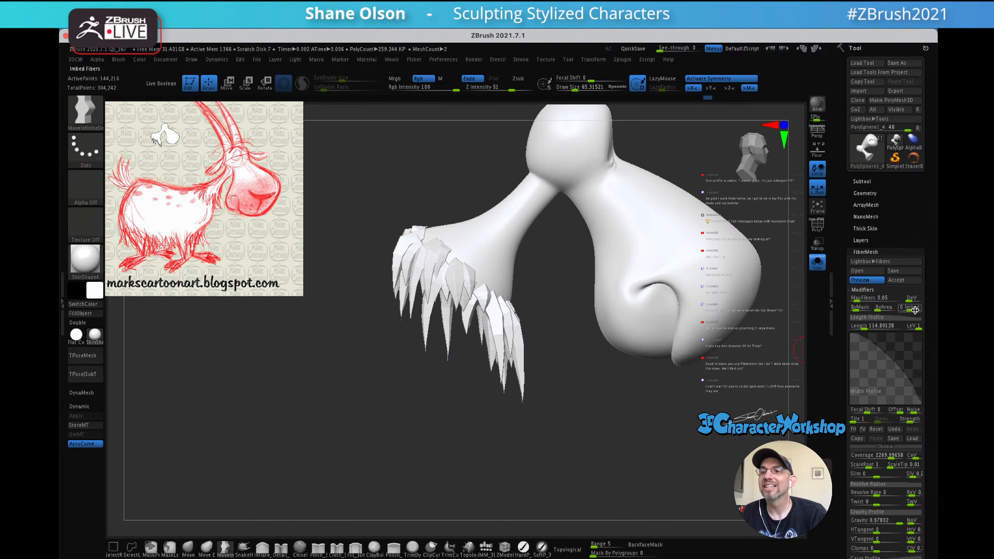
{"action": "scroll", "coordinate": [840, 336], "scroll_direction": "down", "scroll_amount": 2}
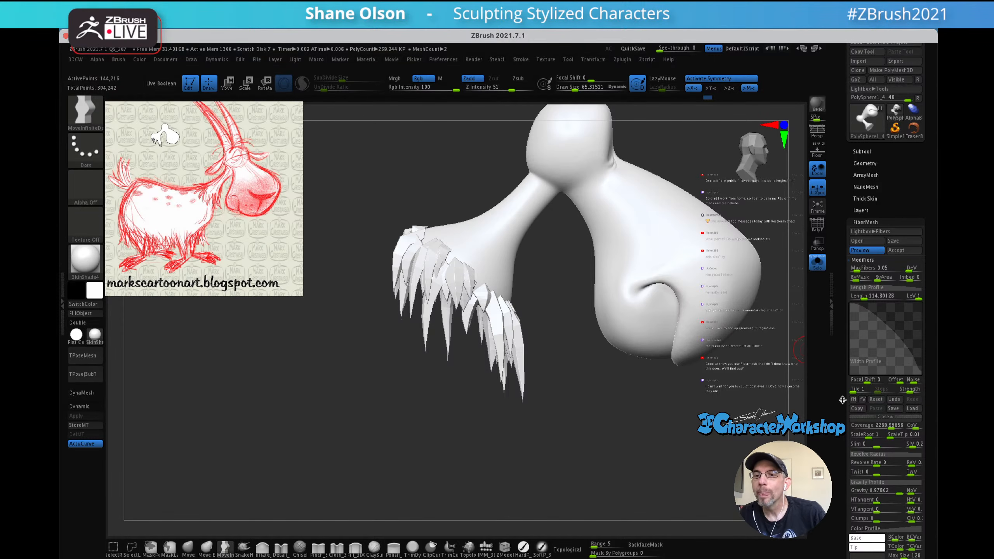
{"action": "scroll", "coordinate": [841, 400], "scroll_direction": "down", "scroll_amount": 2}
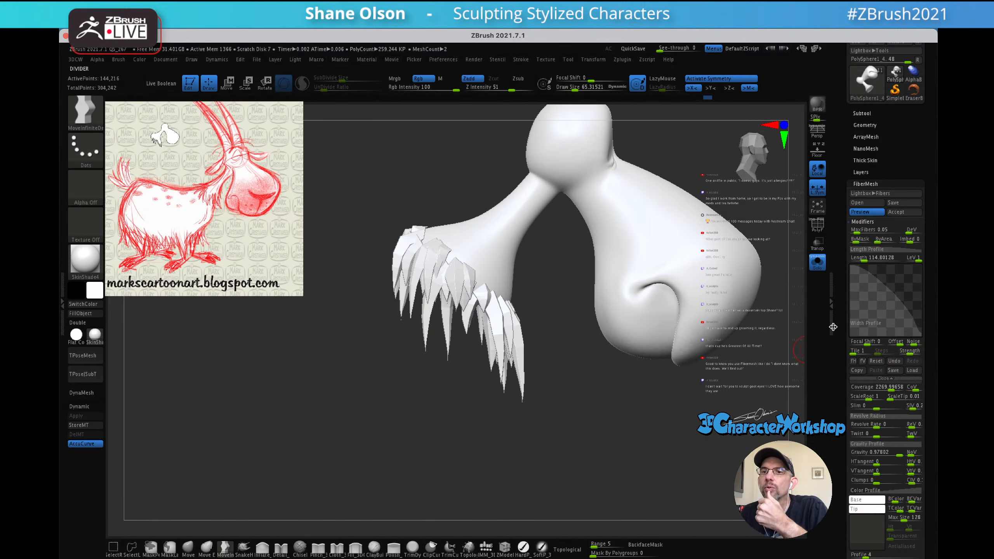
{"action": "left_click_drag", "start_coordinate": [841, 276], "coordinate": [842, 288]}
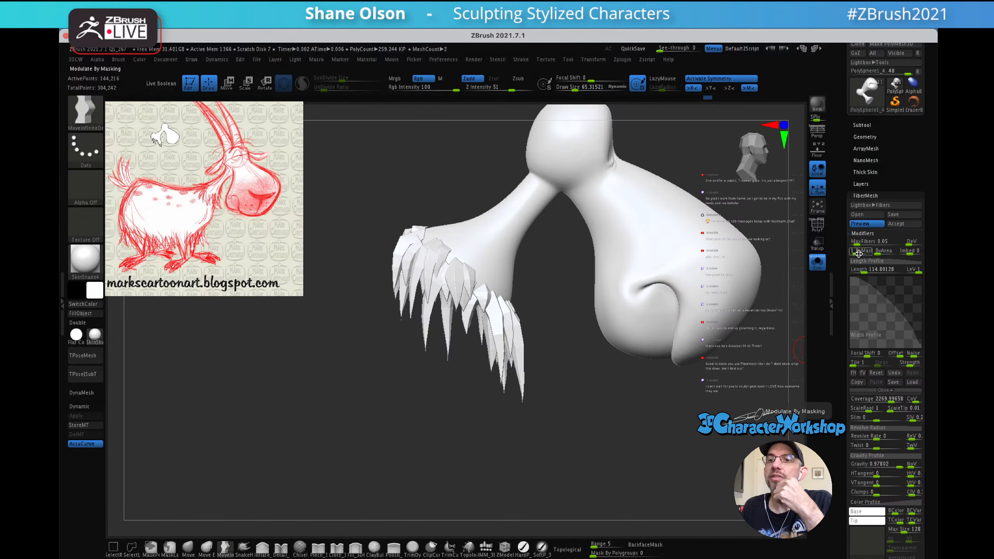
{"action": "left_click", "coordinate": [858, 252]}
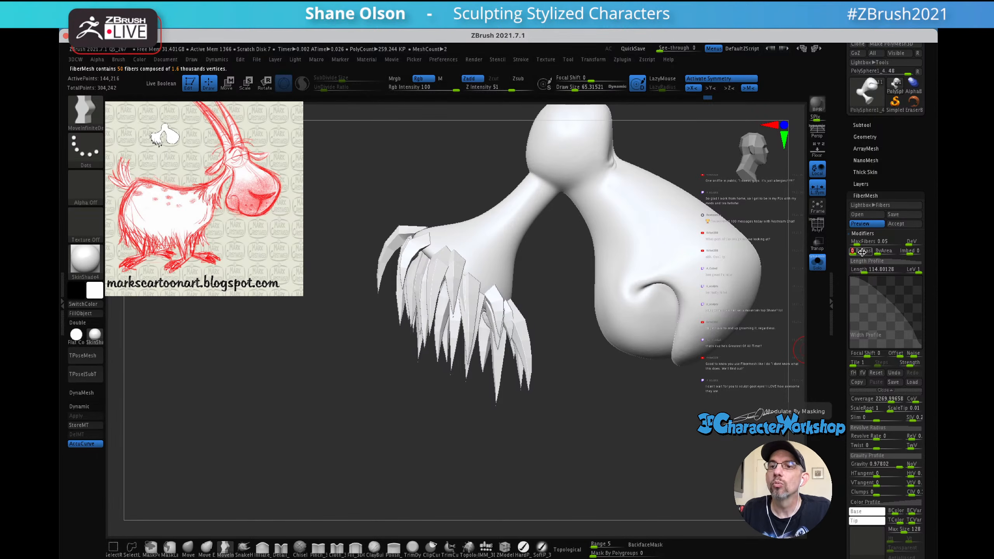
{"action": "left_click_drag", "start_coordinate": [861, 252], "coordinate": [849, 252]}
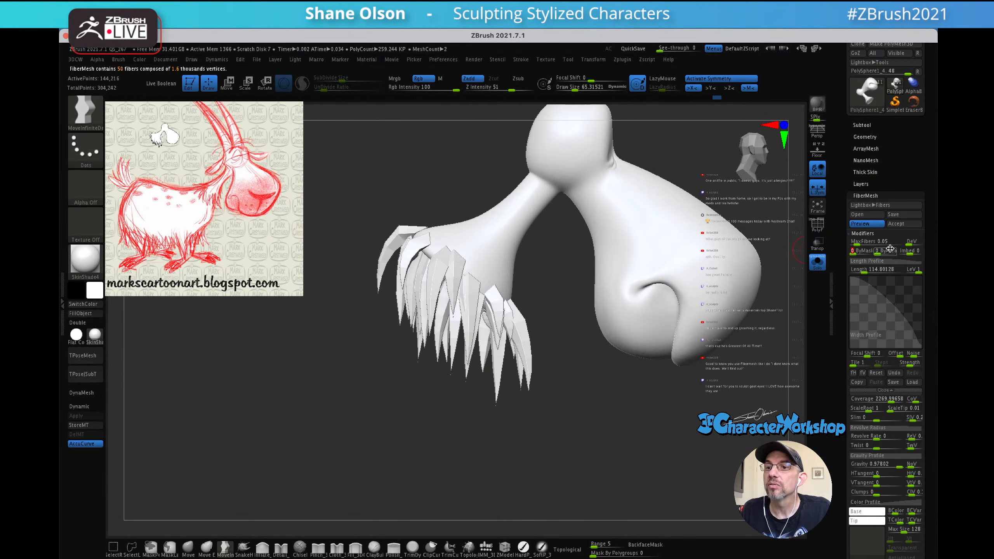
- Try the fibers' area modulation and imbed settings, return imbed to 0, and reduce the length variation to 0
{"action": "mouse_move", "coordinate": [880, 251]}
{"action": "left_mouse_down"}
{"action": "mouse_move", "coordinate": [869, 252]}
{"action": "mouse_move", "coordinate": [895, 257]}
{"action": "left_mouse_up"}
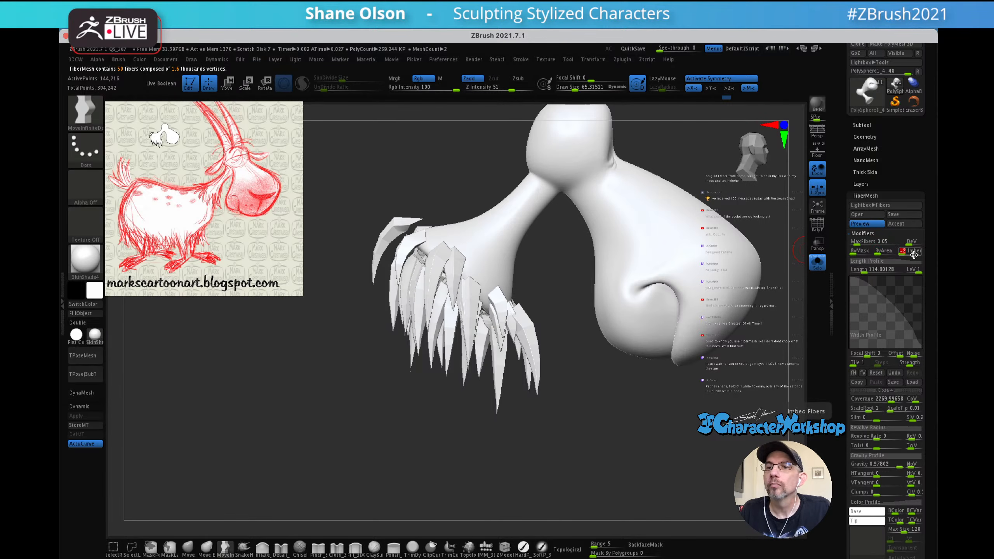
{"action": "left_click", "coordinate": [908, 253]}
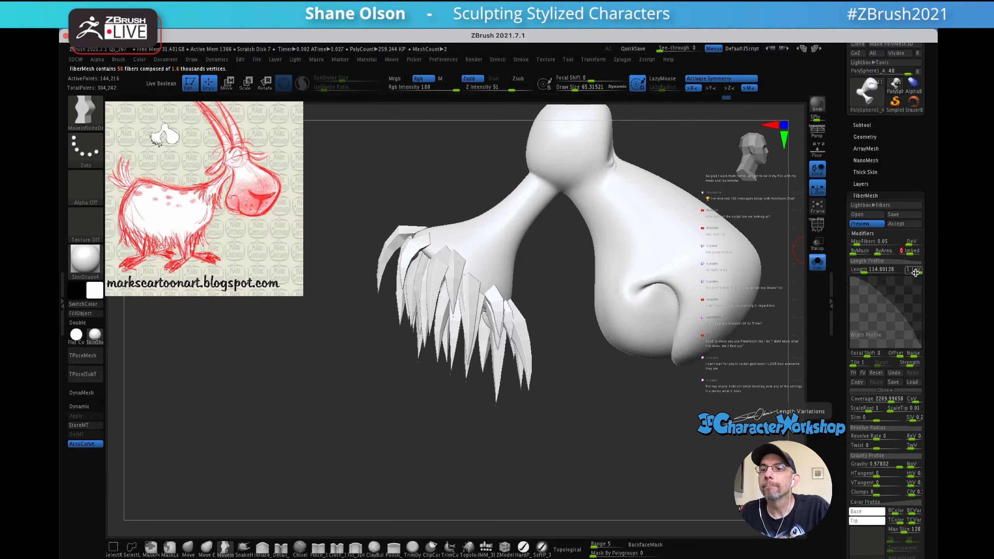
{"action": "left_click_drag", "start_coordinate": [915, 273], "coordinate": [903, 278]}
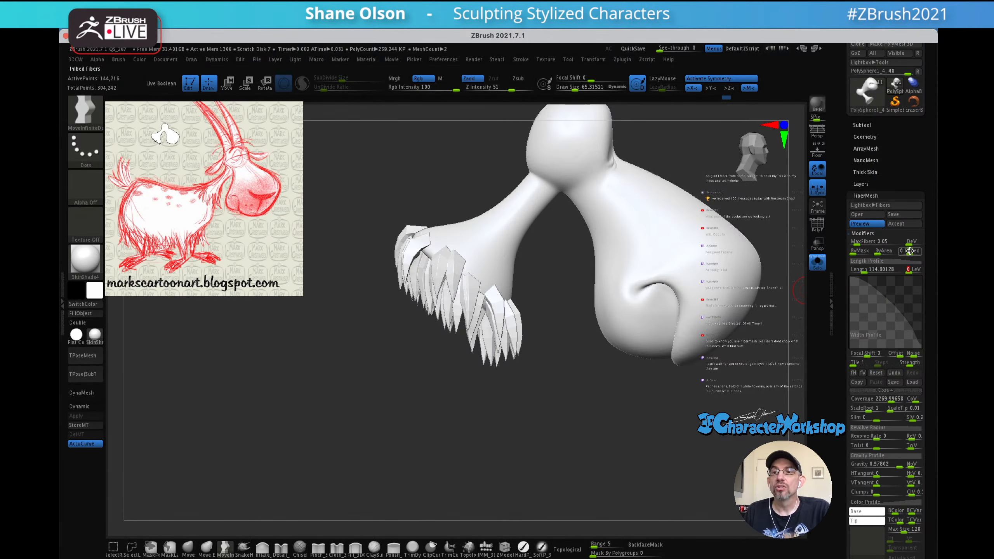
- Read the built-in help descriptions for the FiberMesh modifiers, including the length profile
{"action": "mouse_move", "coordinate": [910, 251]}
{"action": "key", "text": "ctrl"}
{"action": "key", "text": "ctrl"}
{"action": "mouse_move", "coordinate": [863, 249]}
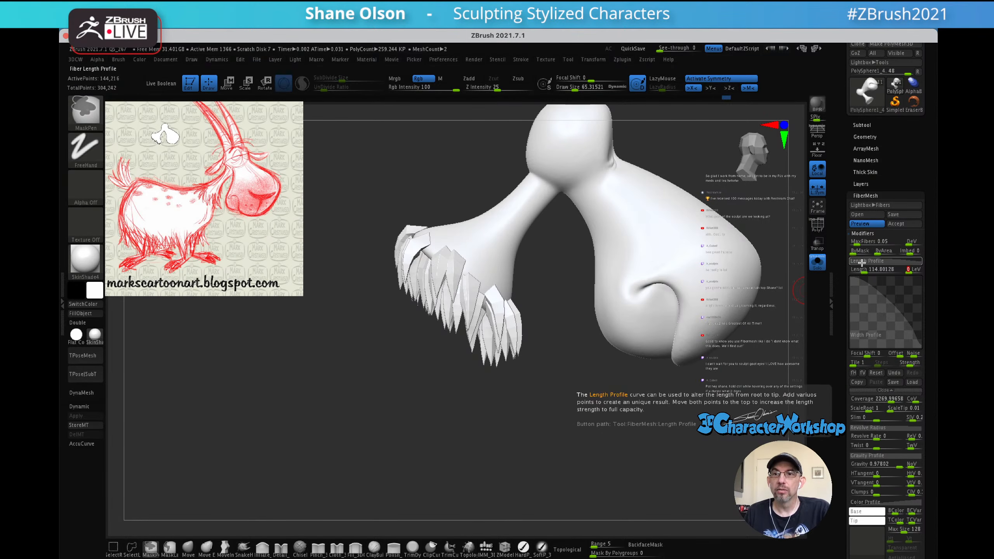
- Set the fibers' length variation to 0.5 and check the neck fur
{"action": "mouse_move", "coordinate": [914, 272]}
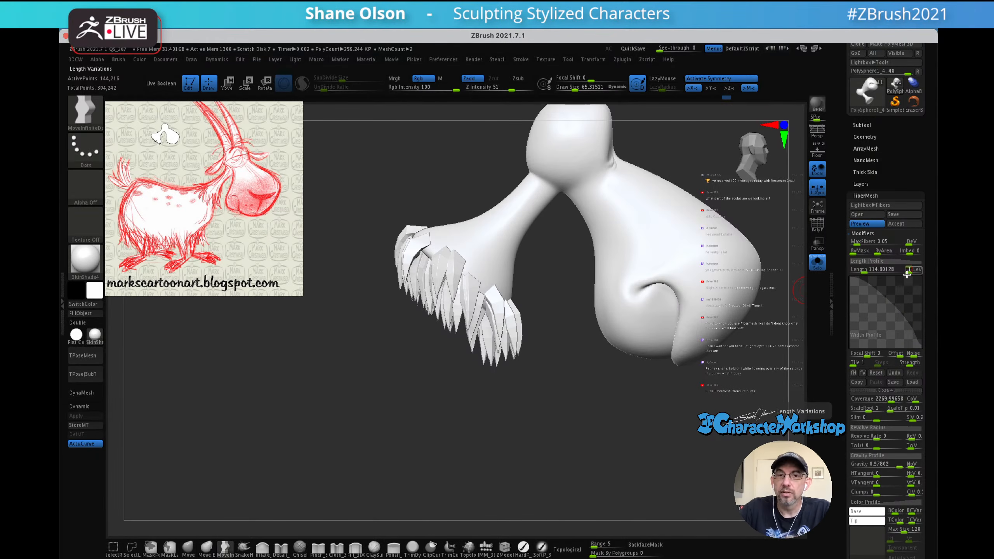
{"action": "left_click", "coordinate": [906, 271]}
{"action": "type", "text": ".5"}
{"action": "key", "text": "Return"}
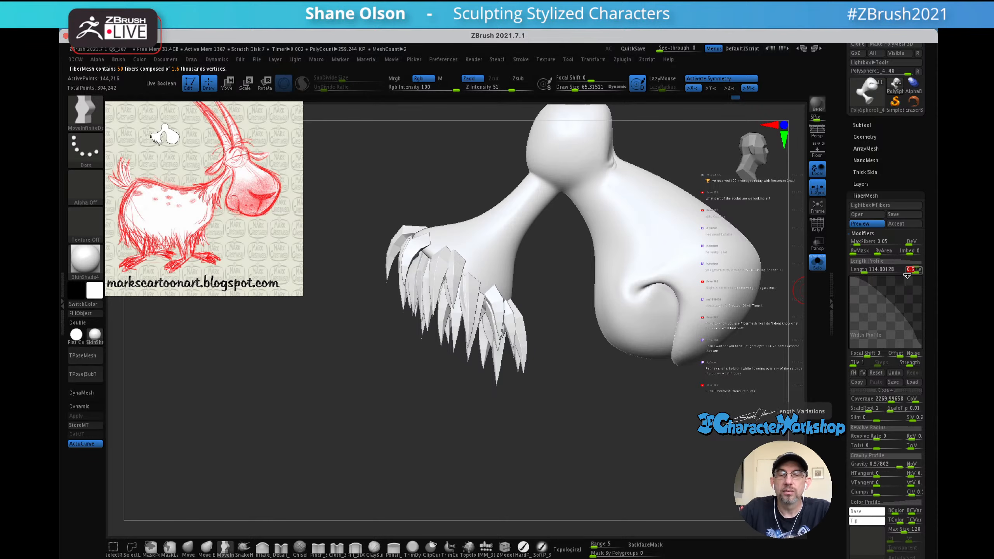
{"action": "left_click_drag", "start_coordinate": [570, 344], "coordinate": [594, 415]}
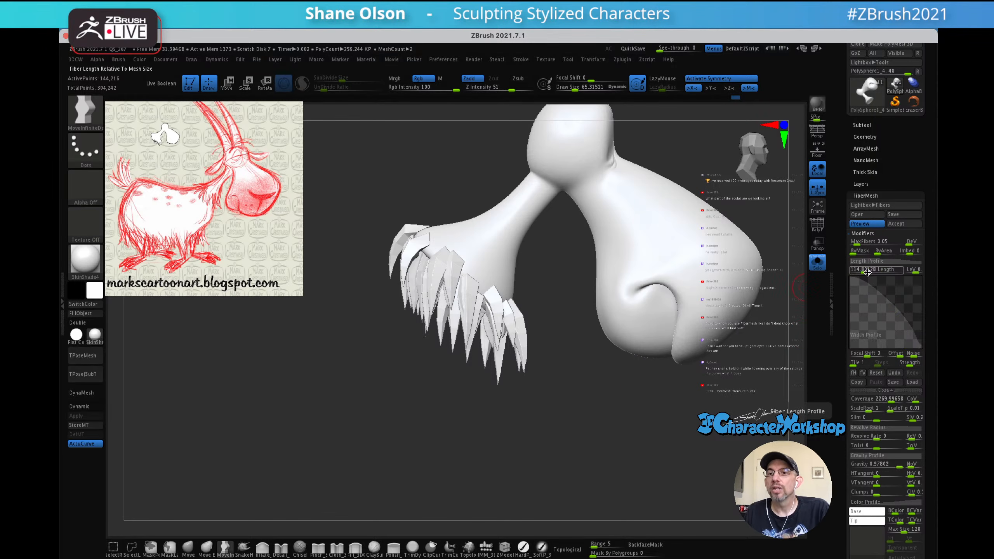
- Open the fibers' length profile curve, lower its tip end to about 0.46 and add a middle point
{"action": "left_click", "coordinate": [881, 261]}
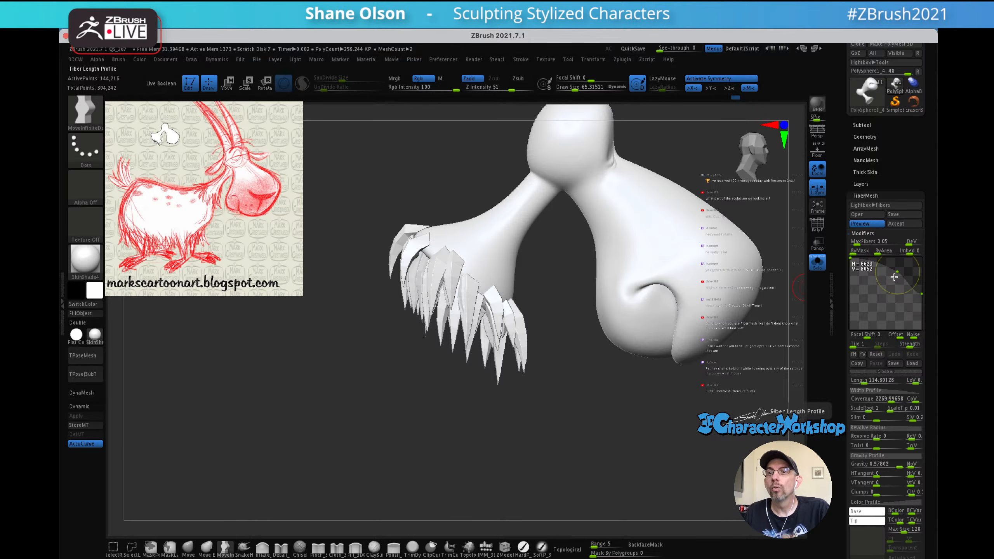
{"action": "left_click_drag", "start_coordinate": [895, 271], "coordinate": [914, 306]}
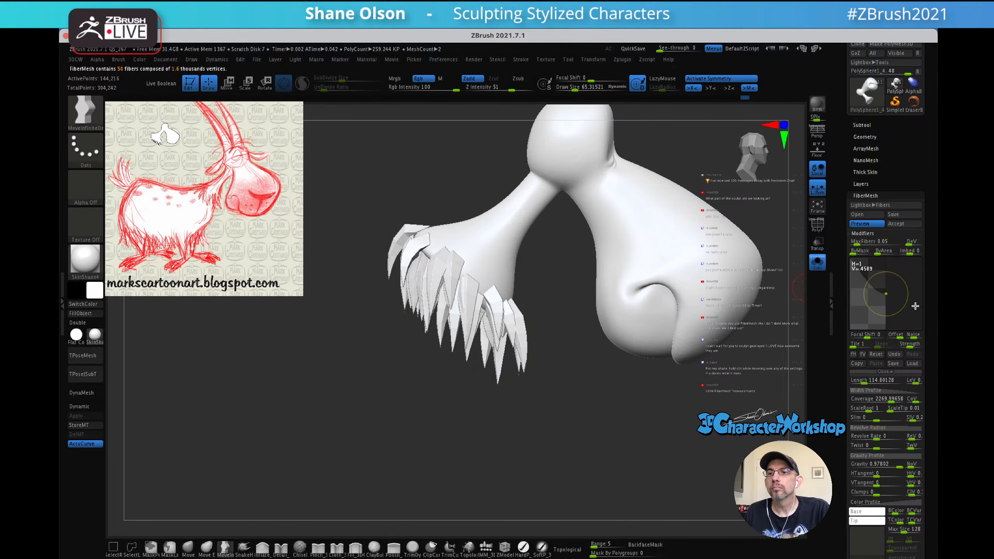
{"action": "left_click", "coordinate": [886, 294]}
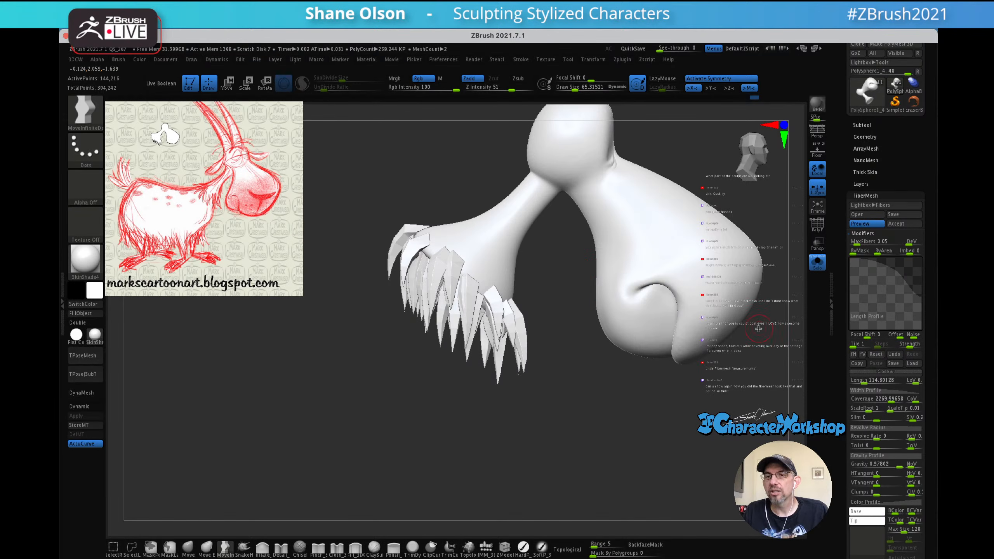
- Try a fiber gravity of about 0.56 and raise it to 1
{"action": "scroll", "coordinate": [844, 325], "scroll_direction": "down", "scroll_amount": 5}
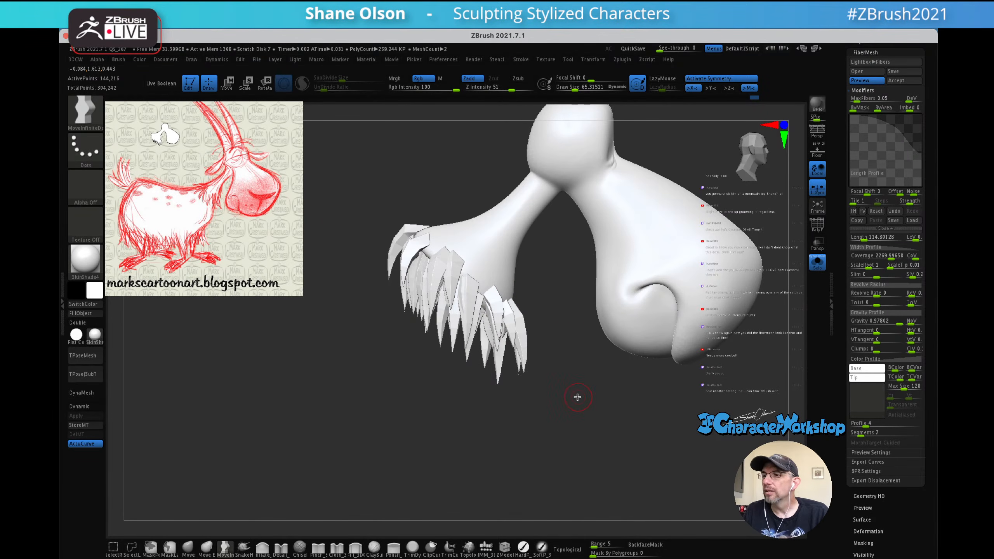
{"action": "left_click_drag", "start_coordinate": [841, 274], "coordinate": [833, 313]}
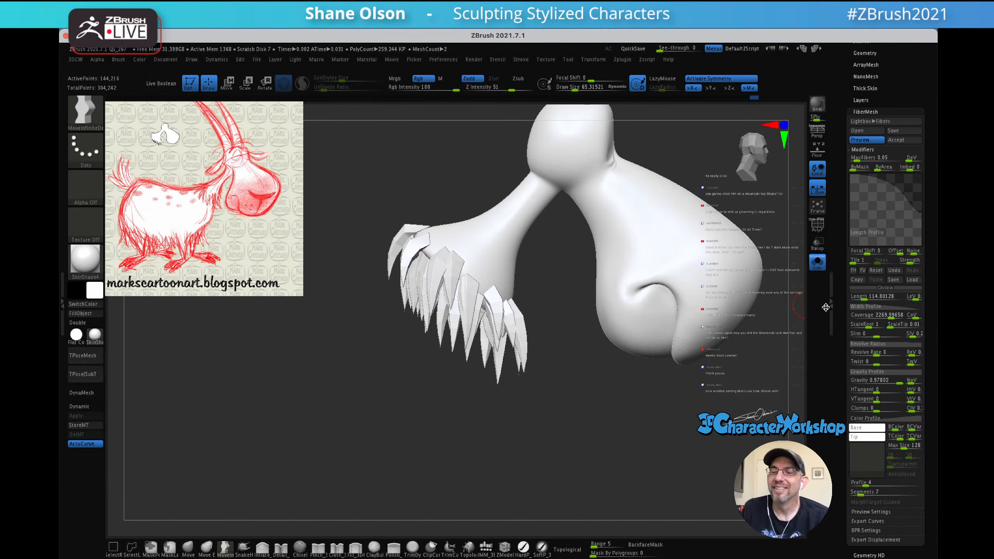
{"action": "left_click", "coordinate": [892, 380]}
{"action": "left_click", "coordinate": [890, 383]}
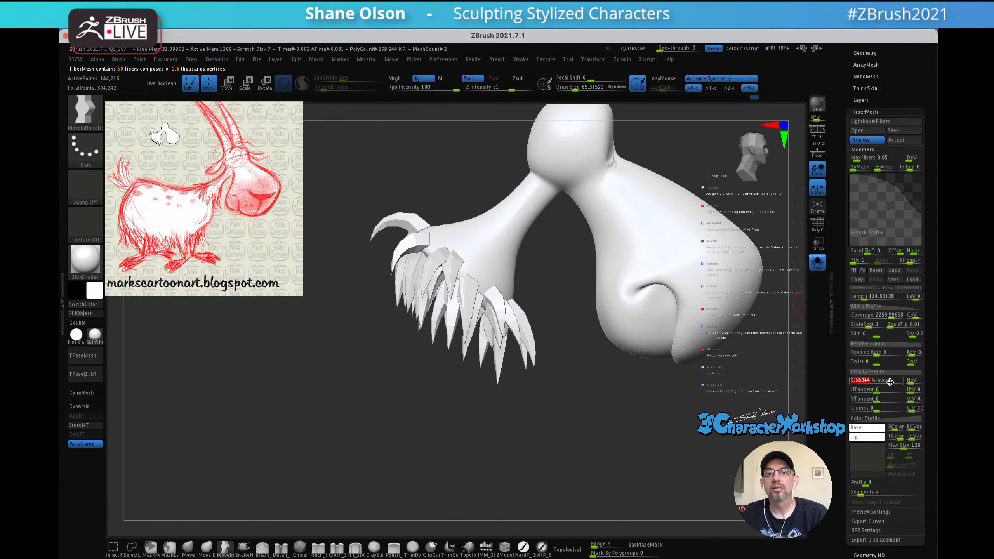
{"action": "left_click_drag", "start_coordinate": [890, 383], "coordinate": [907, 382]}
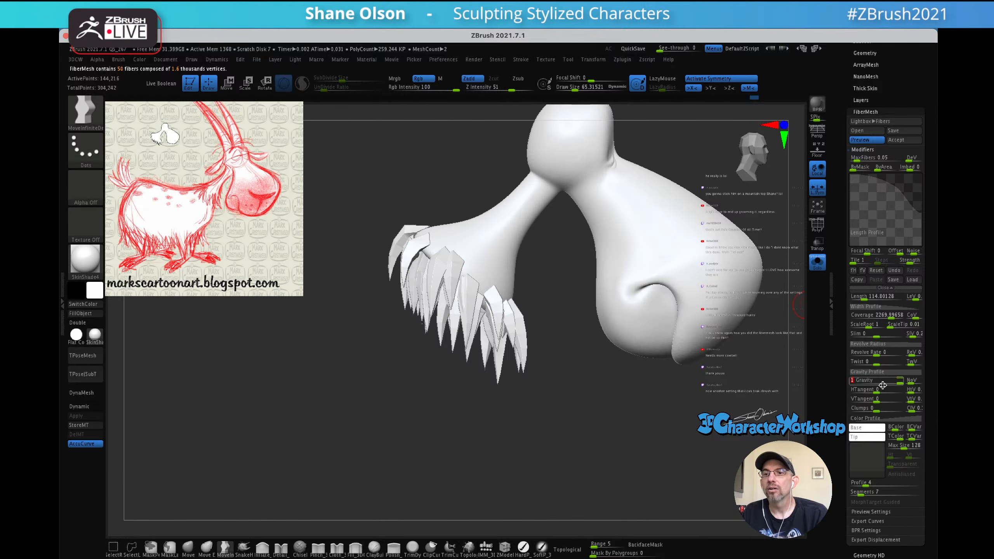
- Reshape the fibers' color profile curve, with its start at about 0.84 and its end at about 0.58
{"action": "left_click", "coordinate": [890, 419]}
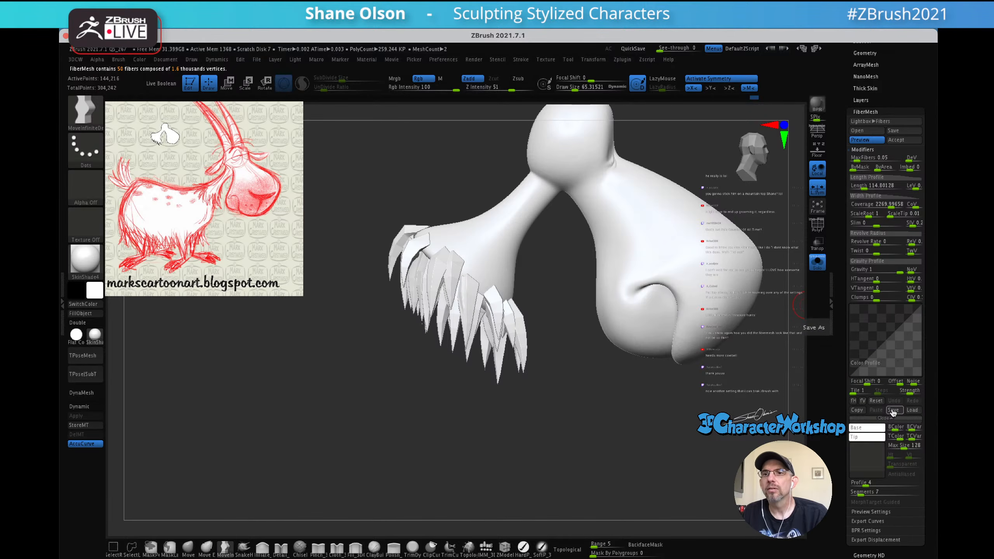
{"action": "left_click_drag", "start_coordinate": [919, 308], "coordinate": [921, 335]}
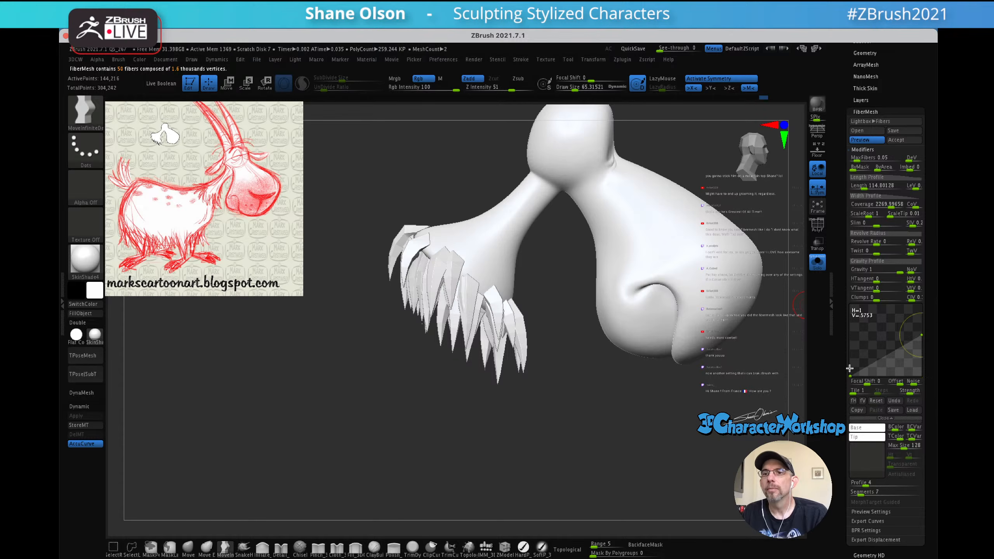
{"action": "left_click_drag", "start_coordinate": [850, 374], "coordinate": [849, 318]}
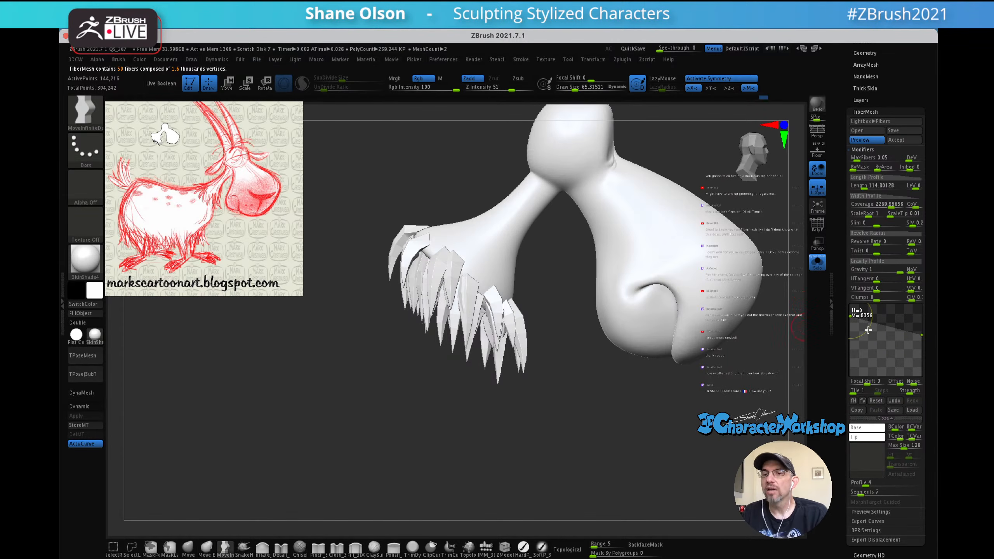
- Try a gravity profile curve that falls to 0 at the fiber tips, and level the curve at its maximum
{"action": "scroll", "coordinate": [857, 314], "scroll_direction": "up", "scroll_amount": 2}
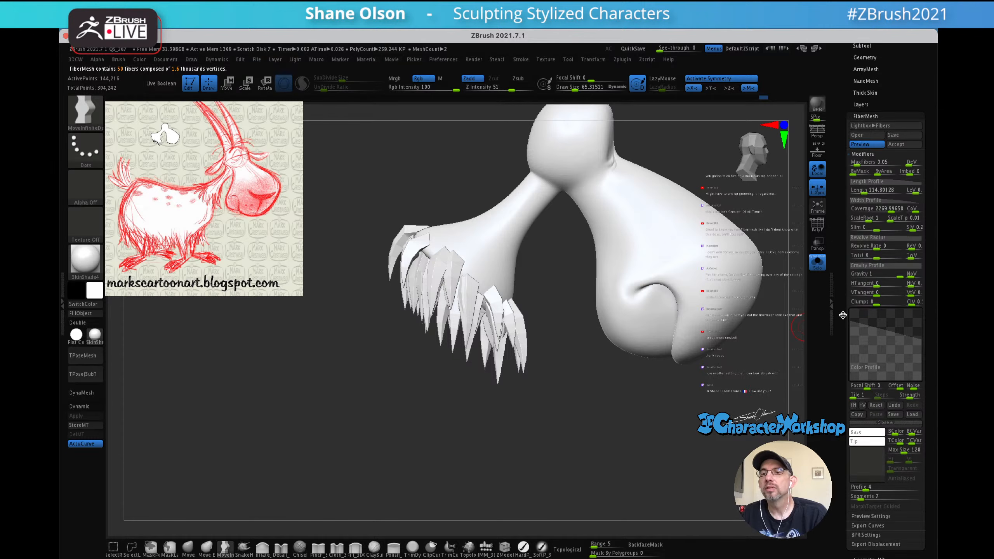
{"action": "left_click", "coordinate": [867, 286]}
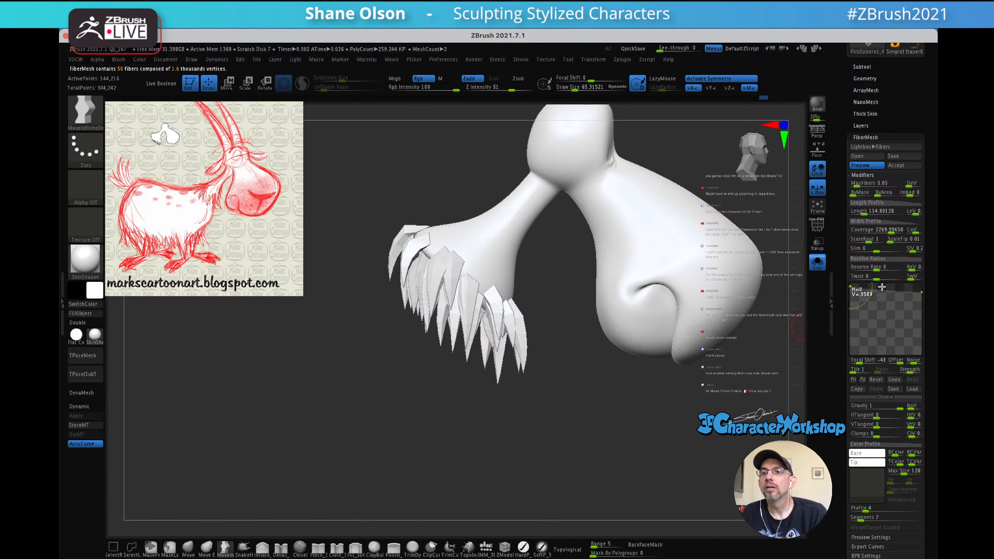
{"action": "mouse_move", "coordinate": [913, 294]}
{"action": "left_mouse_down"}
{"action": "mouse_move", "coordinate": [918, 318]}
{"action": "mouse_move", "coordinate": [921, 285]}
{"action": "left_mouse_up"}
{"action": "mouse_move", "coordinate": [850, 288]}
{"action": "left_mouse_down"}
{"action": "mouse_move", "coordinate": [844, 324]}
{"action": "mouse_move", "coordinate": [847, 283]}
{"action": "left_mouse_up"}
{"action": "left_click_drag", "start_coordinate": [915, 286], "coordinate": [907, 351]}
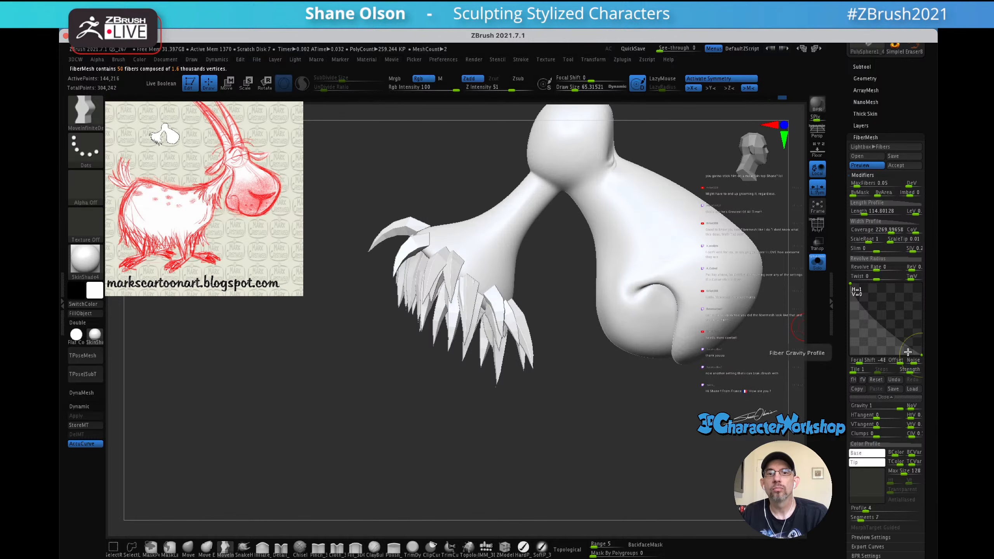
{"action": "left_click_drag", "start_coordinate": [859, 311], "coordinate": [890, 314]}
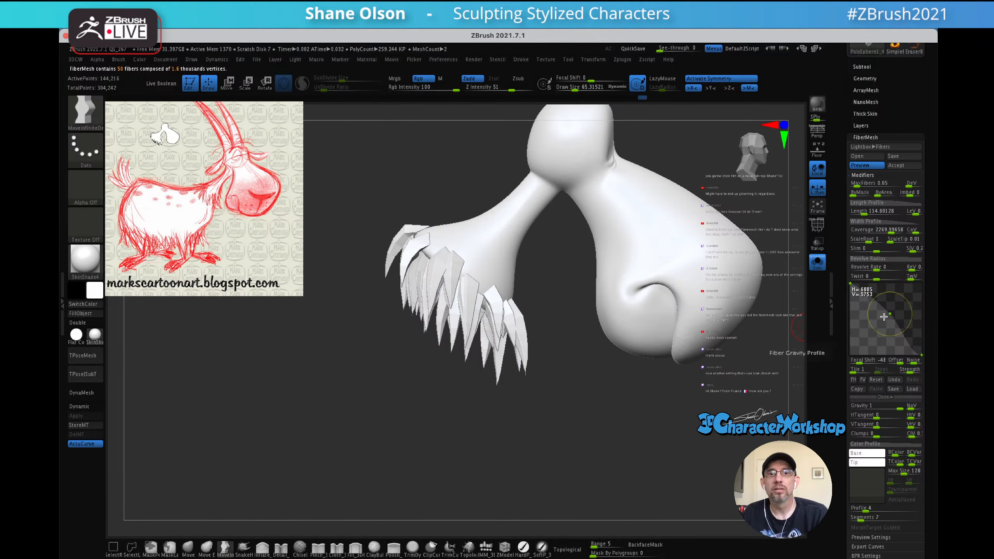
{"action": "left_click_drag", "start_coordinate": [851, 282], "coordinate": [911, 283]}
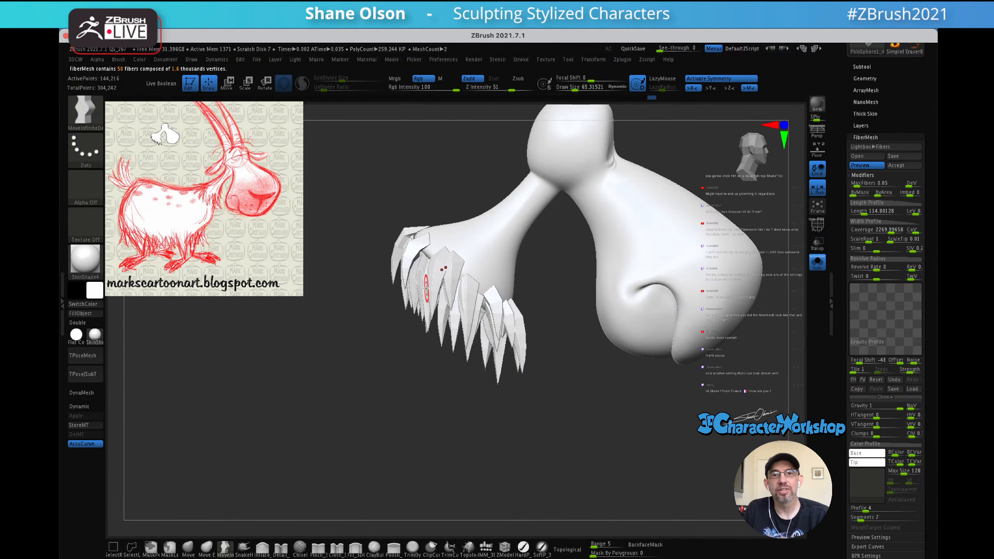
{"action": "left_click_drag", "start_coordinate": [549, 382], "coordinate": [539, 362]}
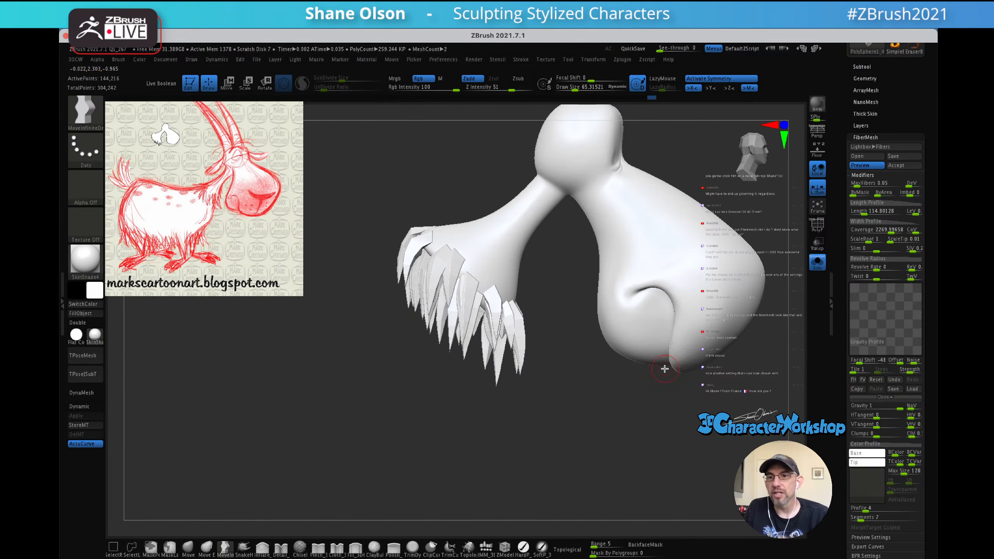
{"action": "left_click_drag", "start_coordinate": [596, 386], "coordinate": [644, 348]}
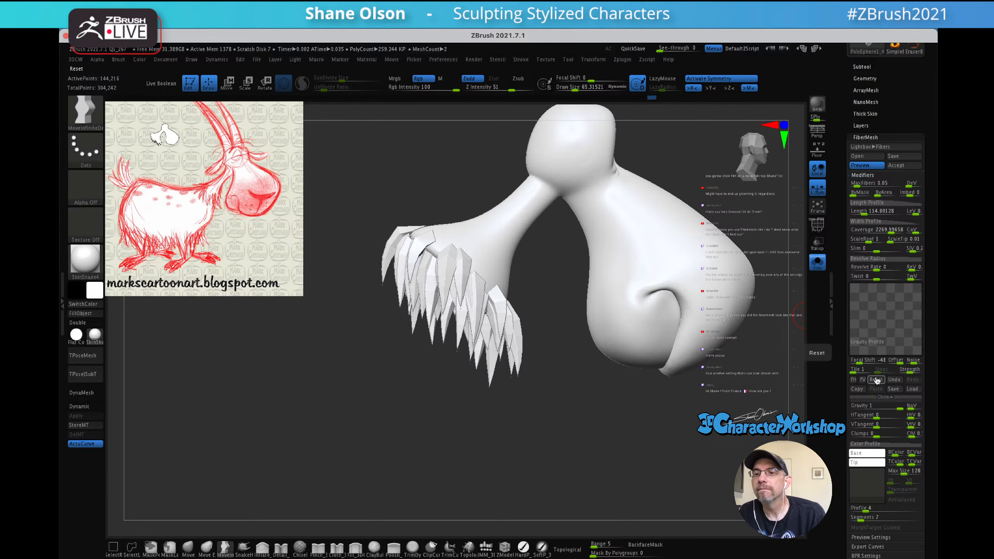
- Set the fibers' gravity to about 0.8 and the direction variation to 0.0625, and inspect the neck fur
{"action": "left_click_drag", "start_coordinate": [899, 408], "coordinate": [894, 408]}
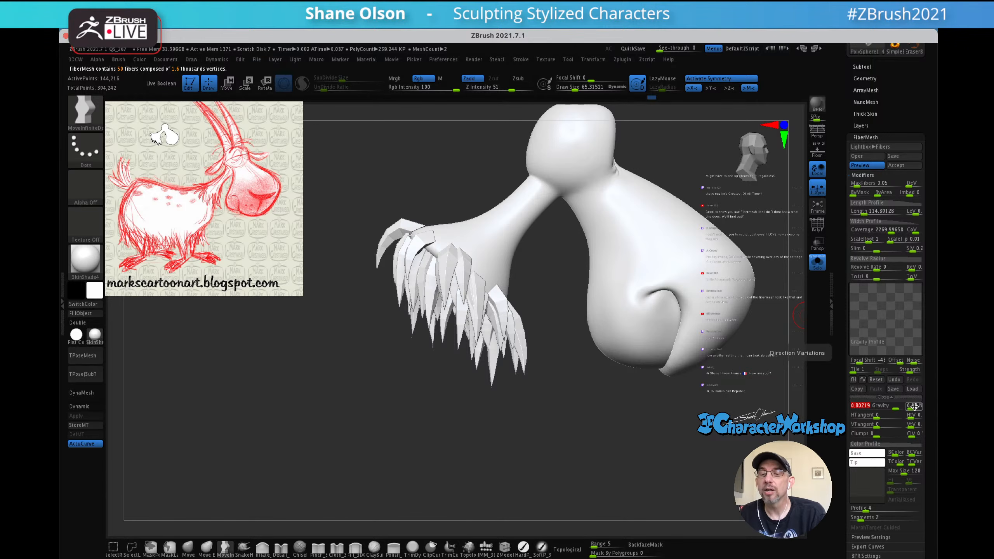
{"action": "left_click_drag", "start_coordinate": [911, 407], "coordinate": [910, 409]}
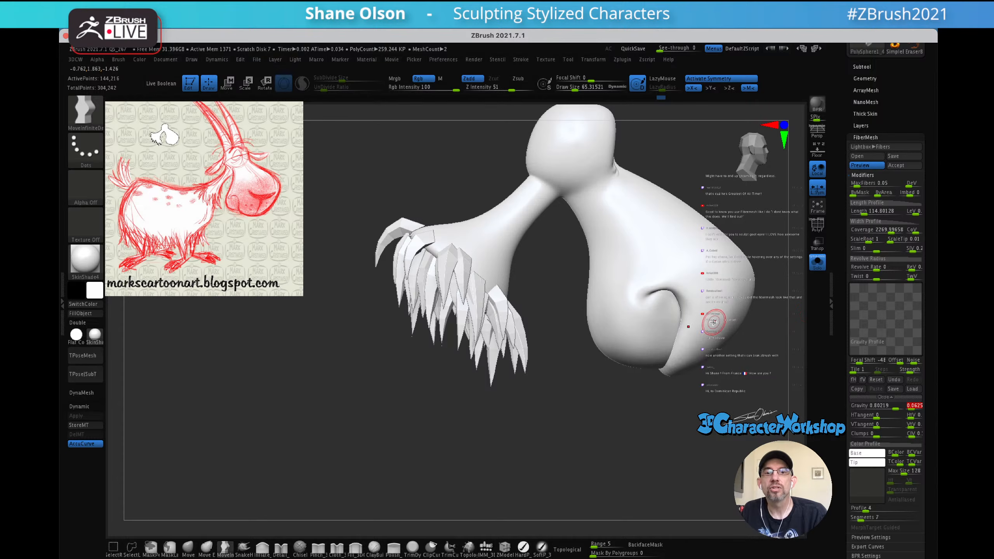
{"action": "left_click_drag", "start_coordinate": [652, 411], "coordinate": [657, 393]}
{"action": "left_click_drag", "start_coordinate": [647, 451], "coordinate": [658, 391]}
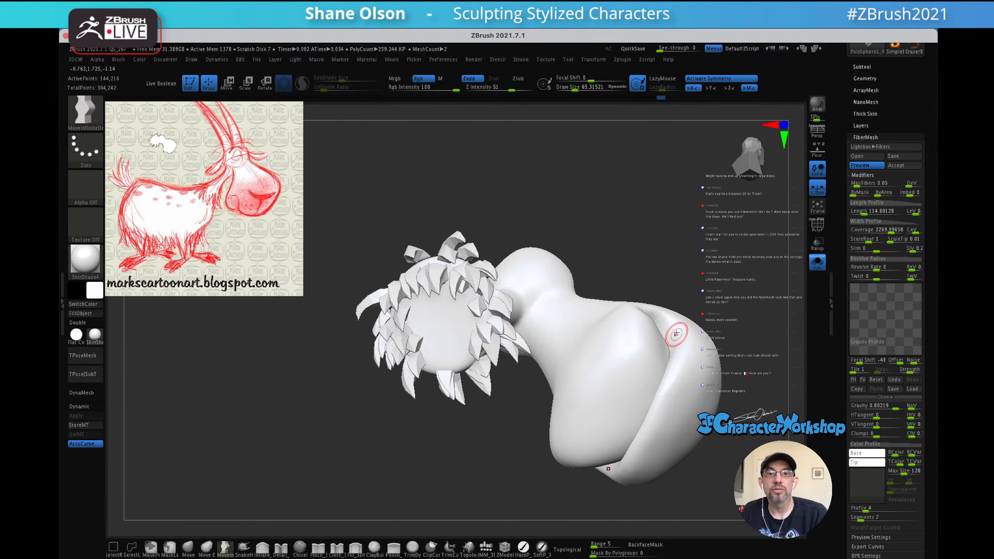
{"action": "left_click_drag", "start_coordinate": [689, 286], "coordinate": [655, 400]}
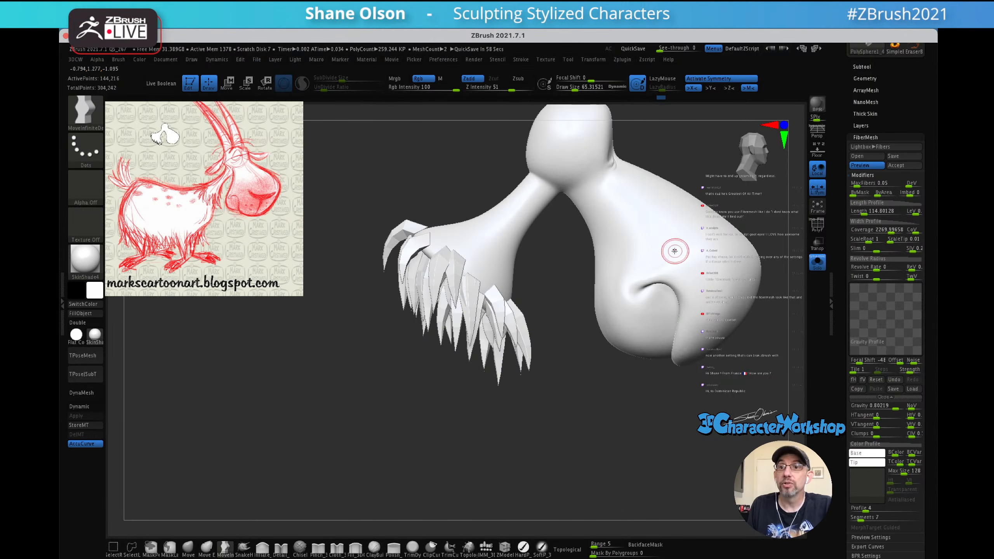
- Start saving the fibers as a preset, browsing to My Drive in list view in an enlarged save dialog
{"action": "left_click", "coordinate": [898, 158]}
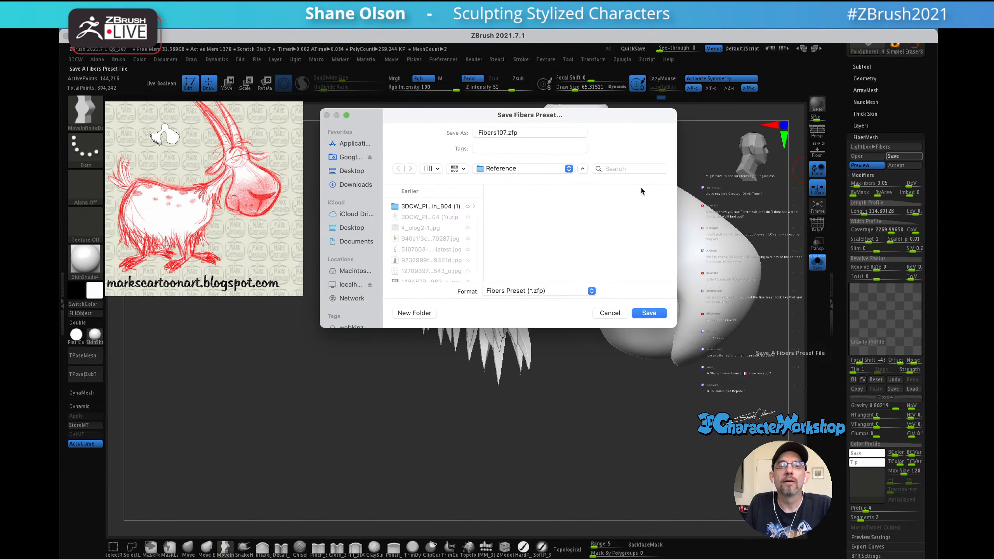
{"action": "left_click", "coordinate": [345, 158]}
{"action": "left_click", "coordinate": [415, 207]}
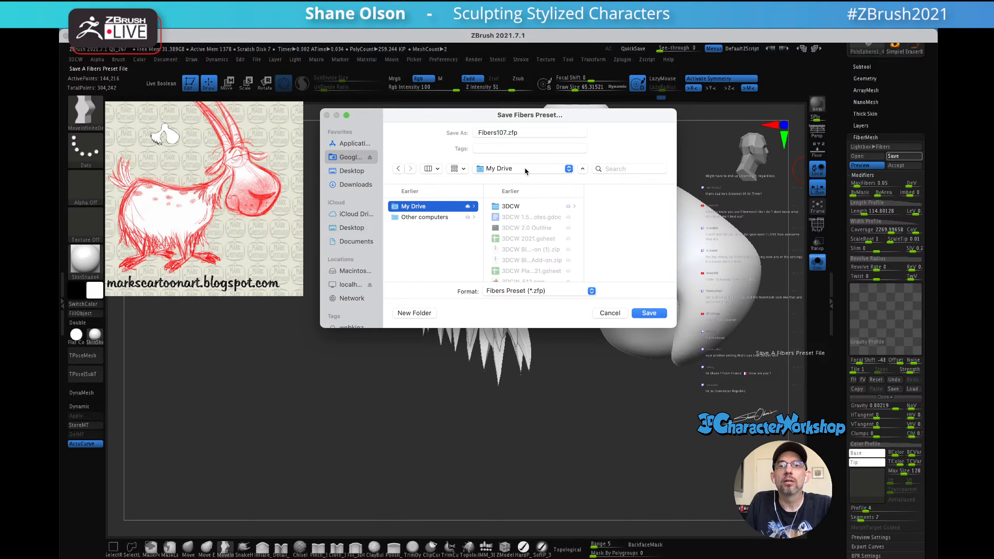
{"action": "left_click", "coordinate": [454, 169]}
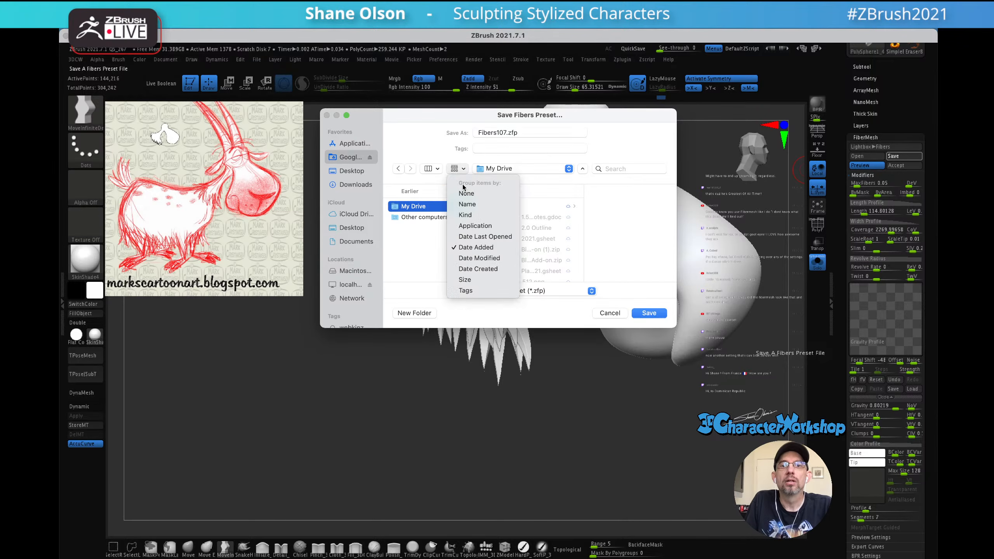
{"action": "left_click", "coordinate": [435, 170]}
{"action": "left_click", "coordinate": [432, 170]}
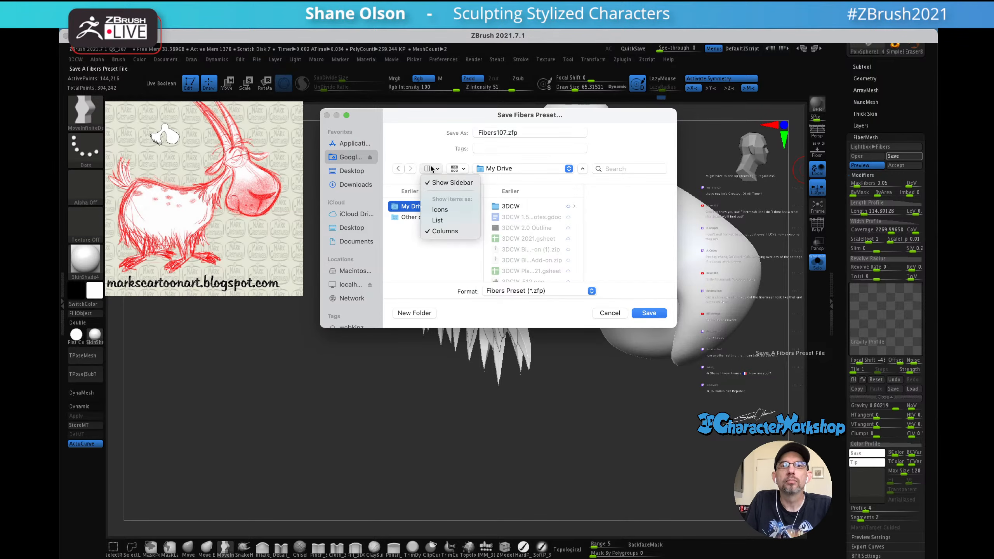
{"action": "left_click", "coordinate": [454, 221]}
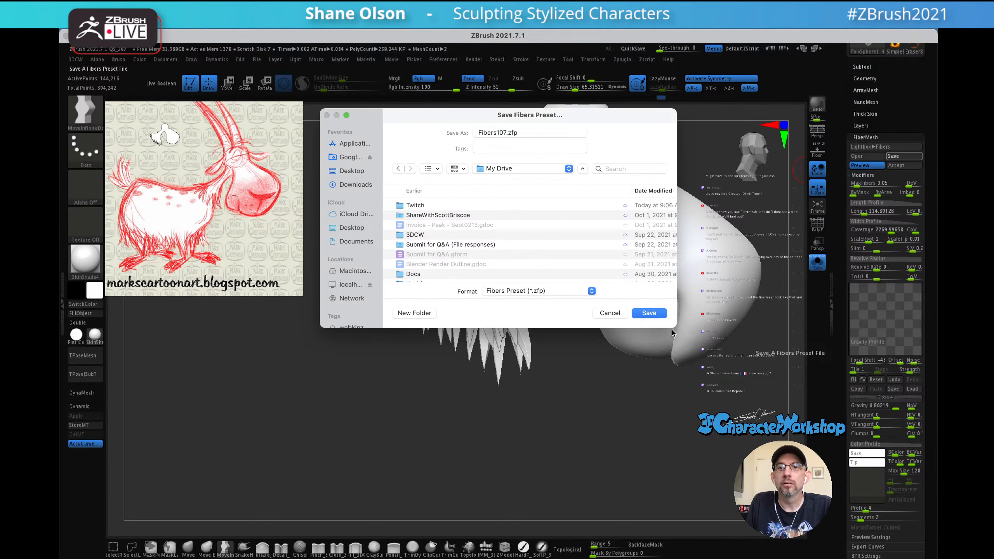
{"action": "left_click_drag", "start_coordinate": [674, 329], "coordinate": [729, 468]}
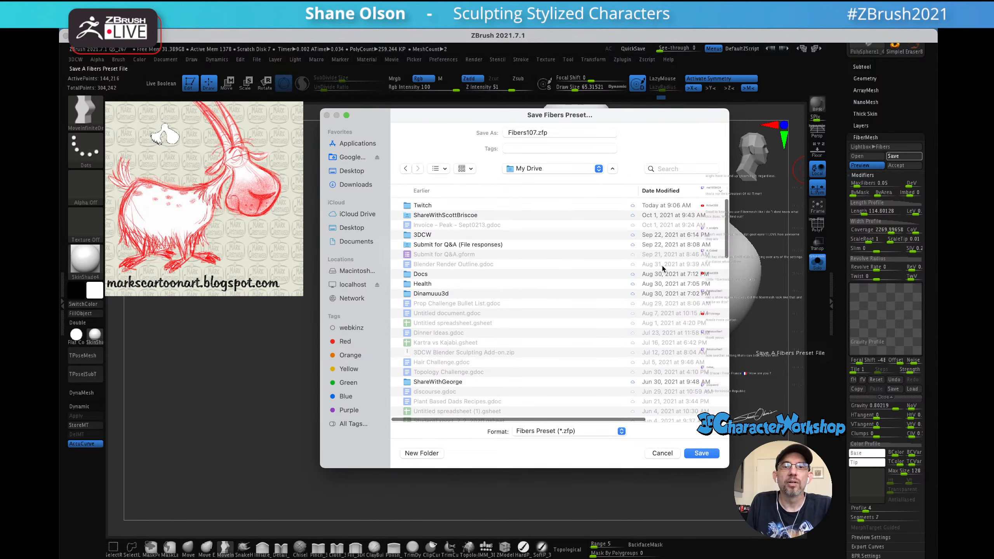
- Choose the ZTLs folder inside Twitch as the preset's save location and open its file name for editing
{"action": "left_click", "coordinate": [708, 235]}
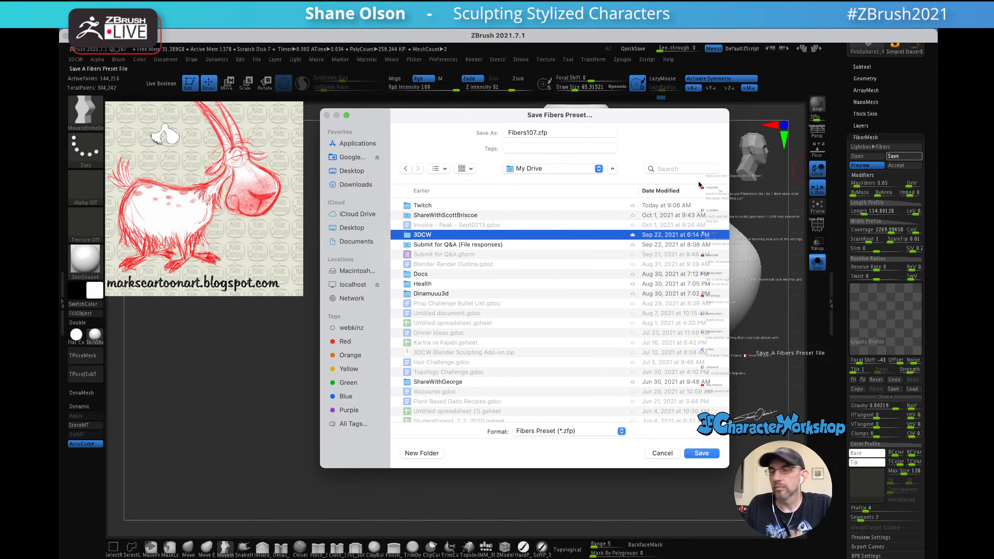
{"action": "scroll", "coordinate": [514, 267], "scroll_direction": "down", "scroll_amount": 20}
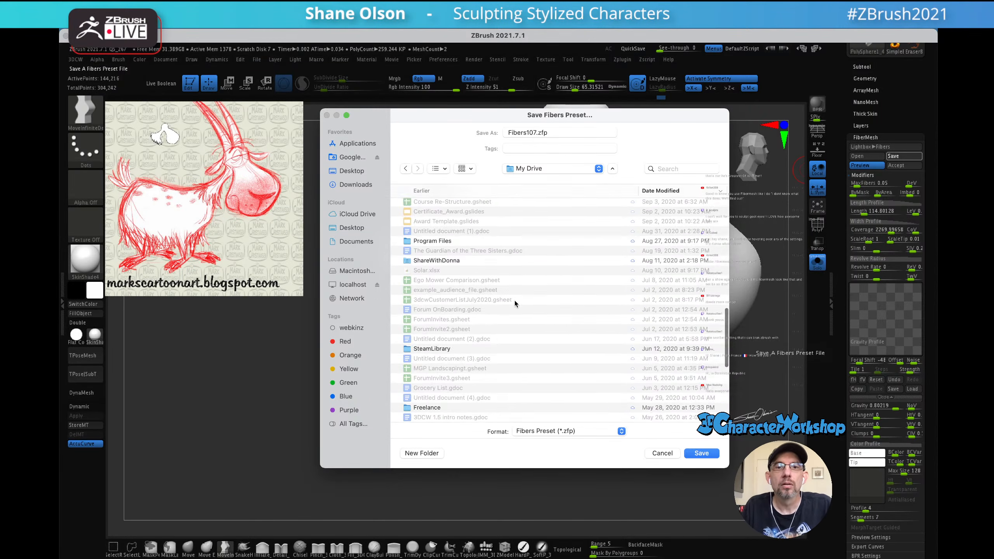
{"action": "scroll", "coordinate": [472, 269], "scroll_direction": "down", "scroll_amount": 3}
{"action": "scroll", "coordinate": [462, 395], "scroll_direction": "up", "scroll_amount": 10}
{"action": "scroll", "coordinate": [485, 371], "scroll_direction": "up", "scroll_amount": 15}
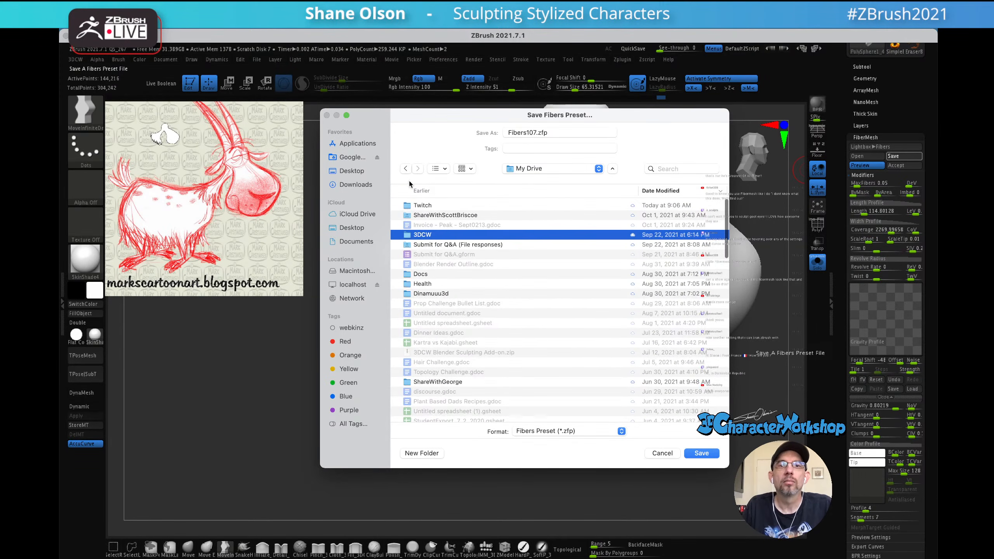
{"action": "left_click", "coordinate": [417, 206]}
{"action": "double_click", "coordinate": [435, 206]}
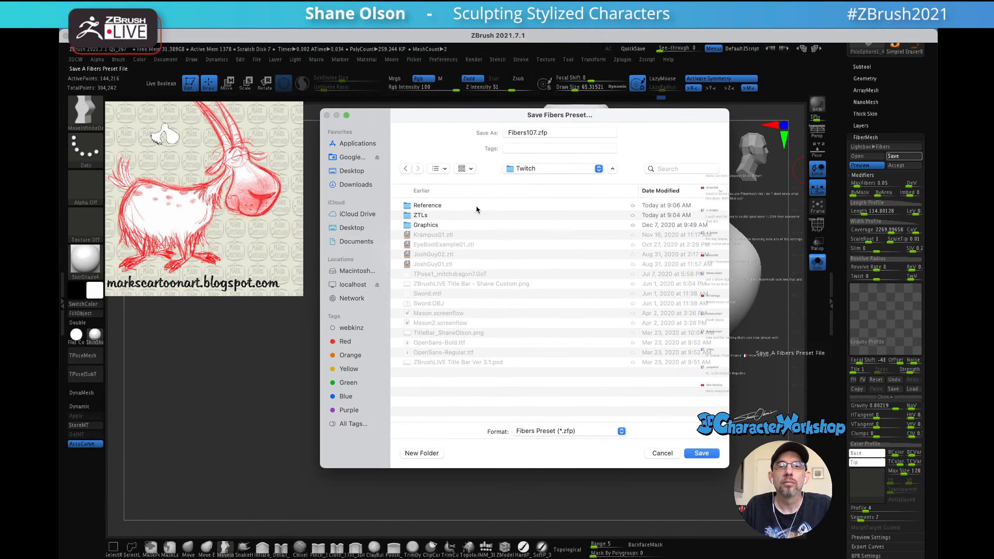
{"action": "left_click", "coordinate": [447, 215]}
{"action": "double_click", "coordinate": [447, 213]}
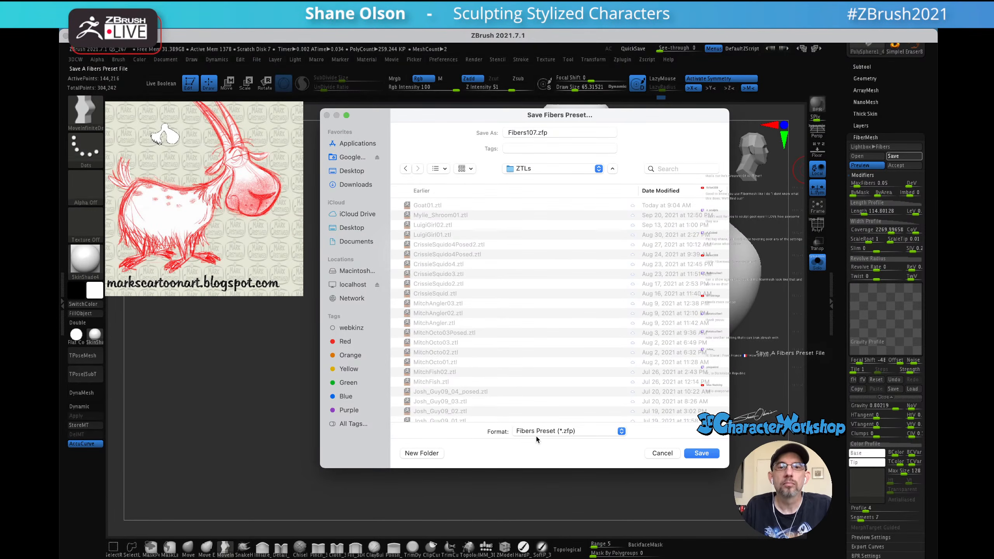
{"action": "left_click", "coordinate": [535, 132]}
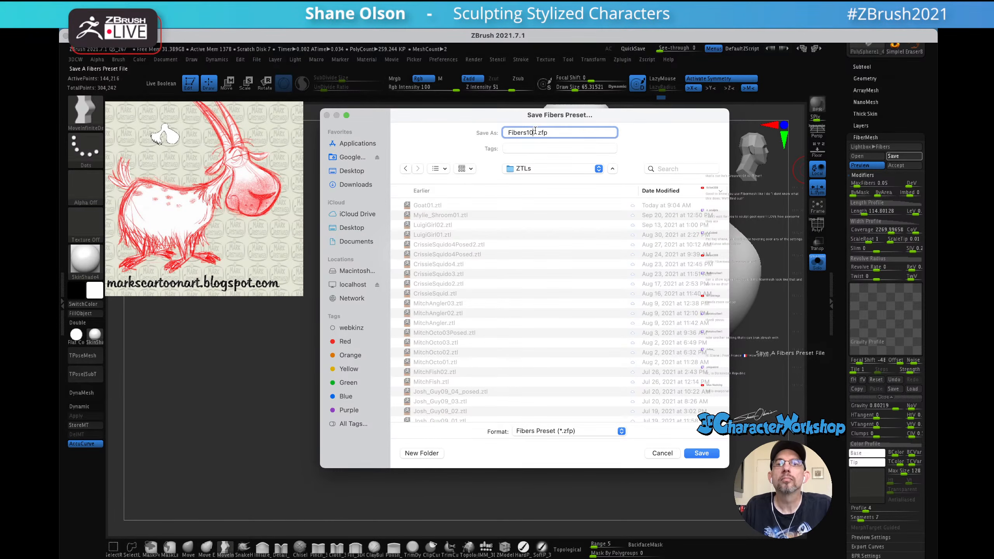
- Save the fibers preset under the name ChunkyHair in the ZTLs folder
{"action": "left_click_drag", "start_coordinate": [537, 131], "coordinate": [503, 134]}
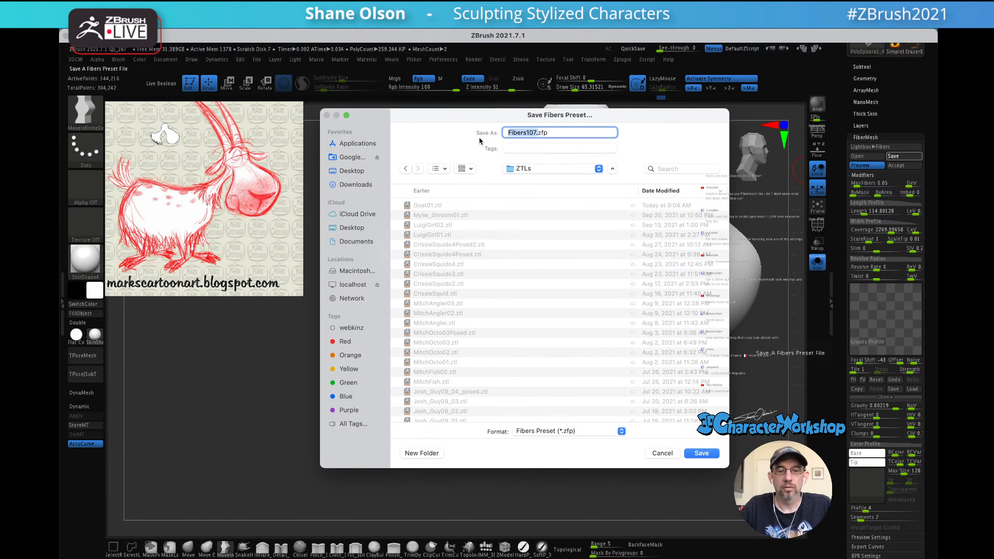
{"action": "type", "text": "ChunkyHair"}
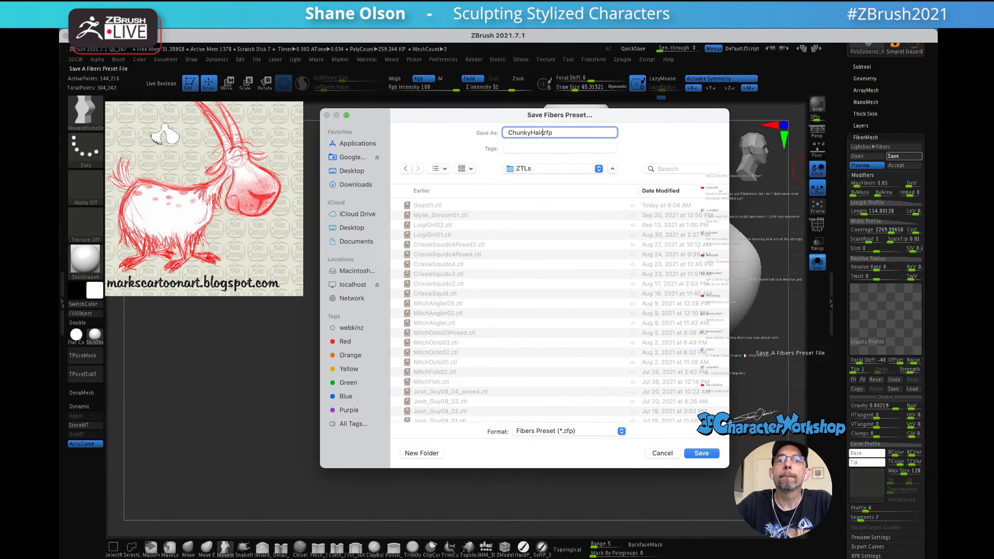
{"action": "key", "text": "Return"}
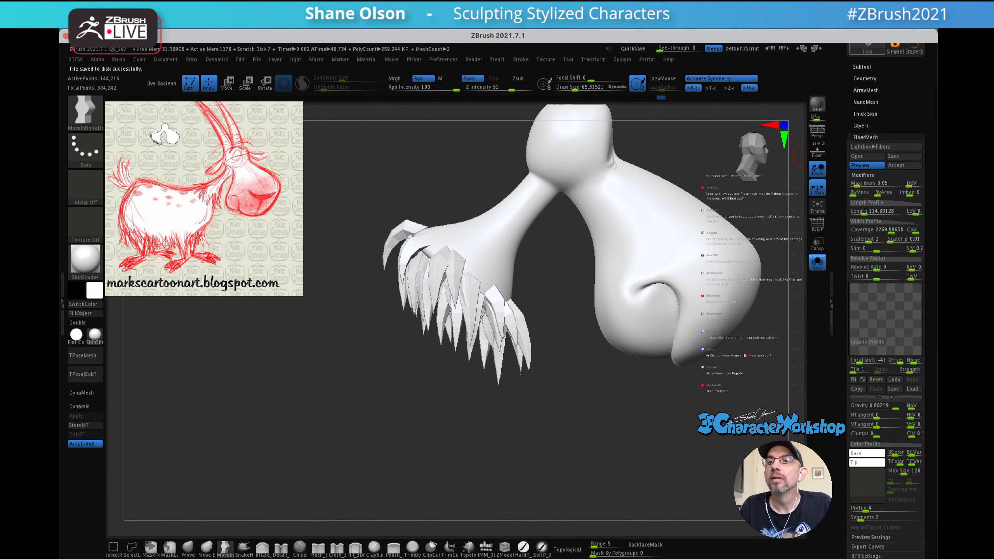
- Save the goat tool as Goat01.ztl in the ZTLs folder, replacing the existing file
{"action": "left_click_drag", "start_coordinate": [842, 92], "coordinate": [830, 177]}
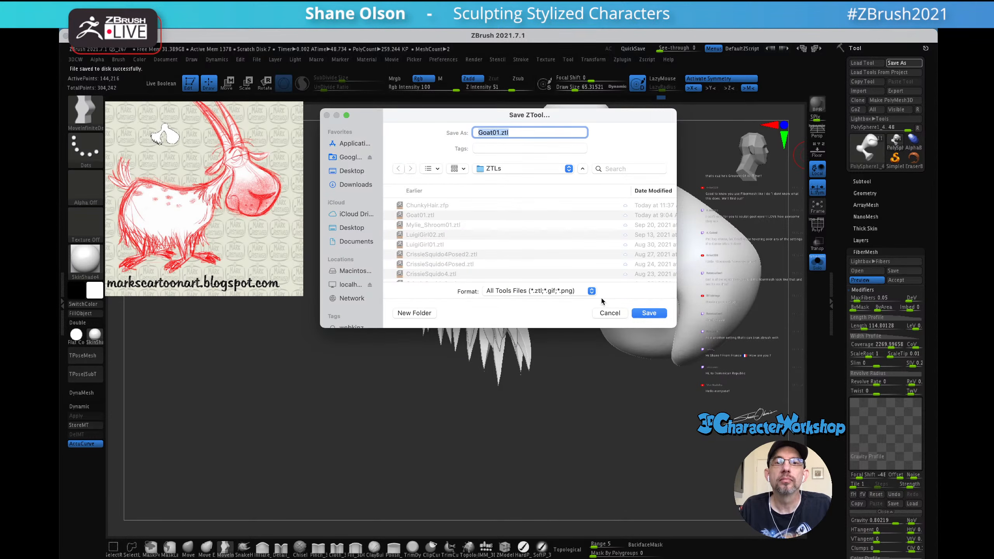
{"action": "scroll", "coordinate": [514, 249], "scroll_direction": "down", "scroll_amount": 3}
{"action": "scroll", "coordinate": [514, 248], "scroll_direction": "up", "scroll_amount": 3}
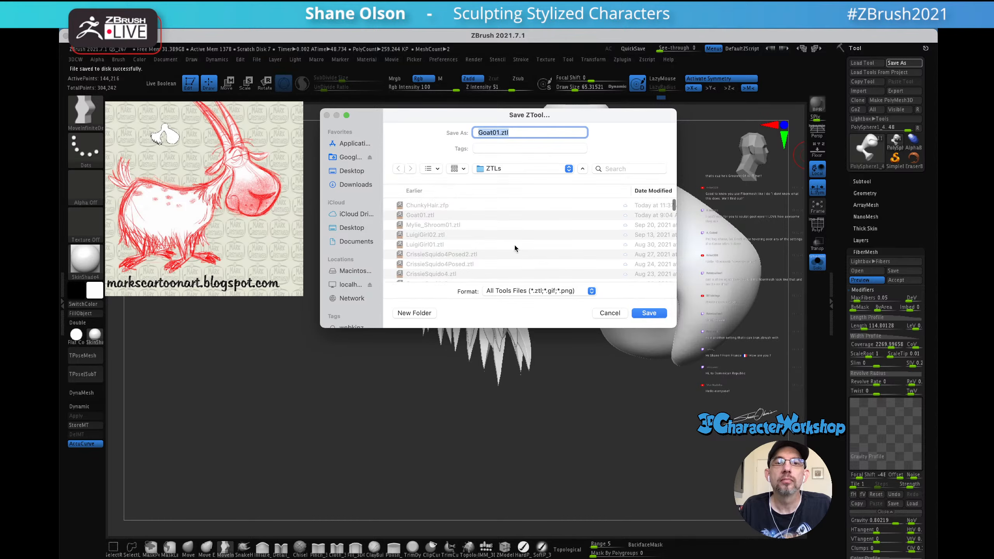
{"action": "left_click", "coordinate": [643, 314]}
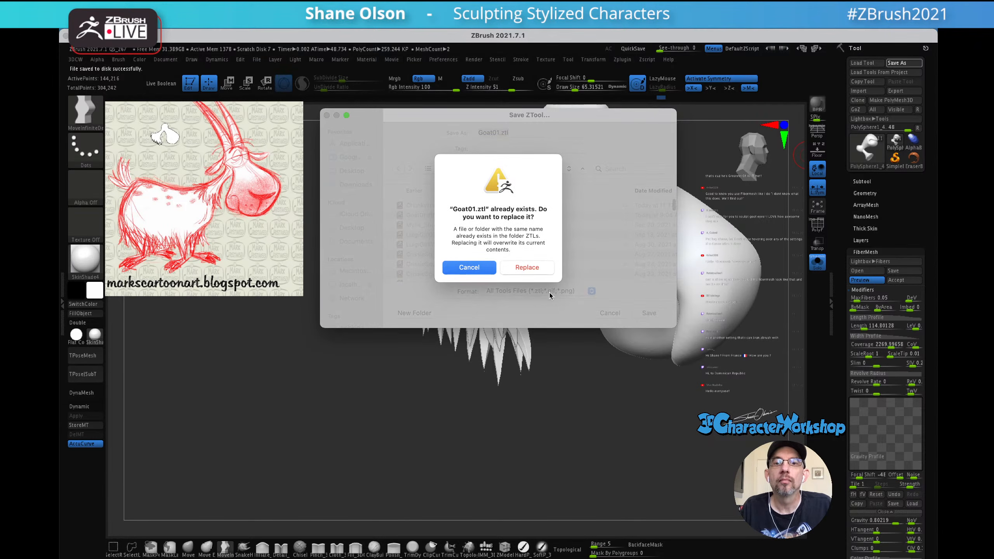
{"action": "left_click", "coordinate": [527, 268]}
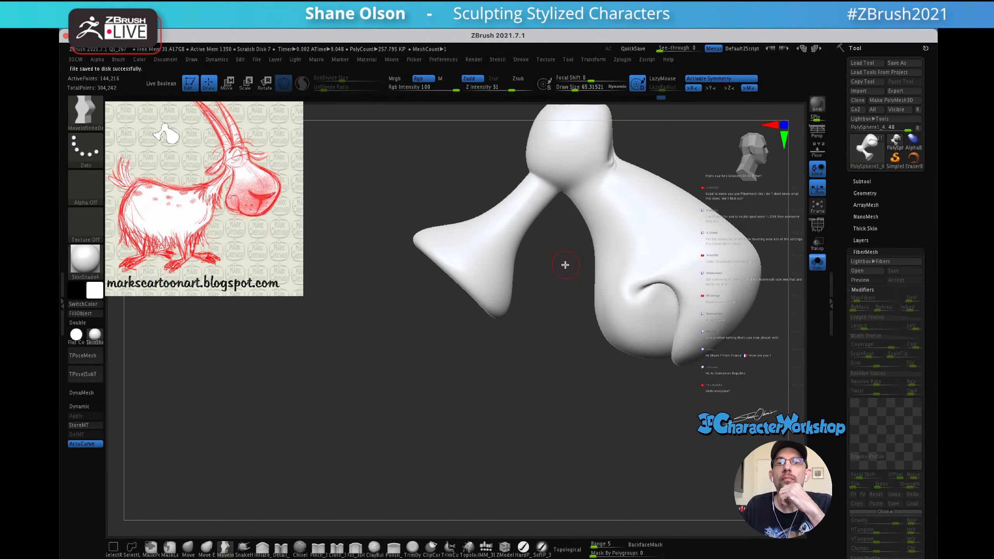
- Turn on ViewMask in the masking settings to show the mask on the goat's head and neck mesh
{"action": "left_click_drag", "start_coordinate": [541, 341], "coordinate": [535, 342]}
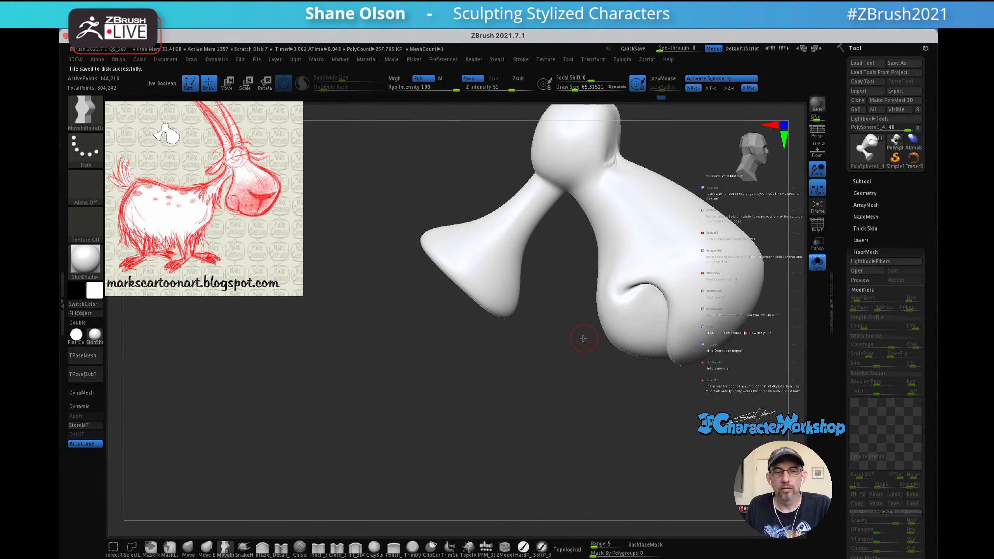
{"action": "mouse_move", "coordinate": [582, 331]}
{"action": "left_mouse_down"}
{"action": "mouse_move", "coordinate": [531, 354]}
{"action": "mouse_move", "coordinate": [617, 261]}
{"action": "left_mouse_up"}
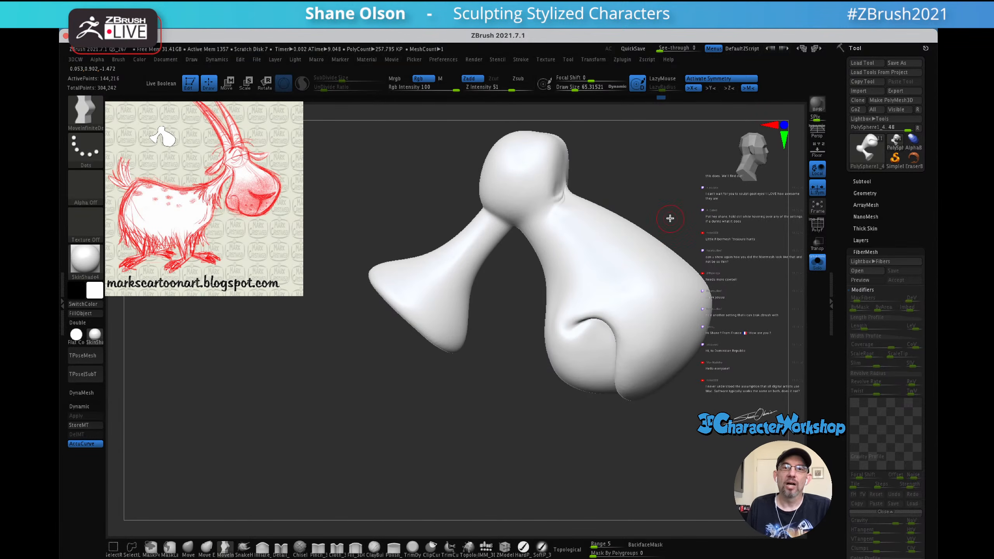
{"action": "left_click_drag", "start_coordinate": [693, 218], "coordinate": [658, 218]}
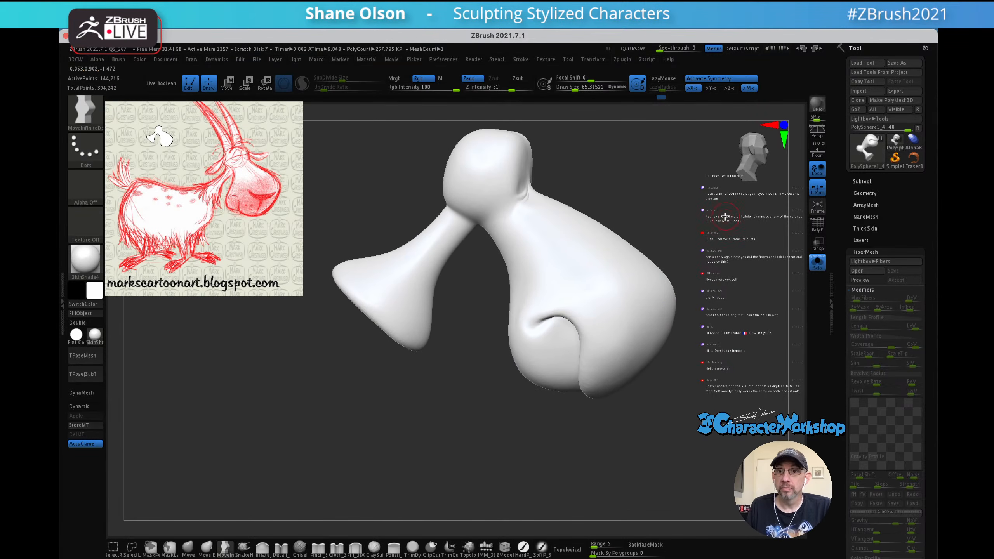
{"action": "left_click", "coordinate": [818, 269]}
{"action": "left_click", "coordinate": [818, 270]}
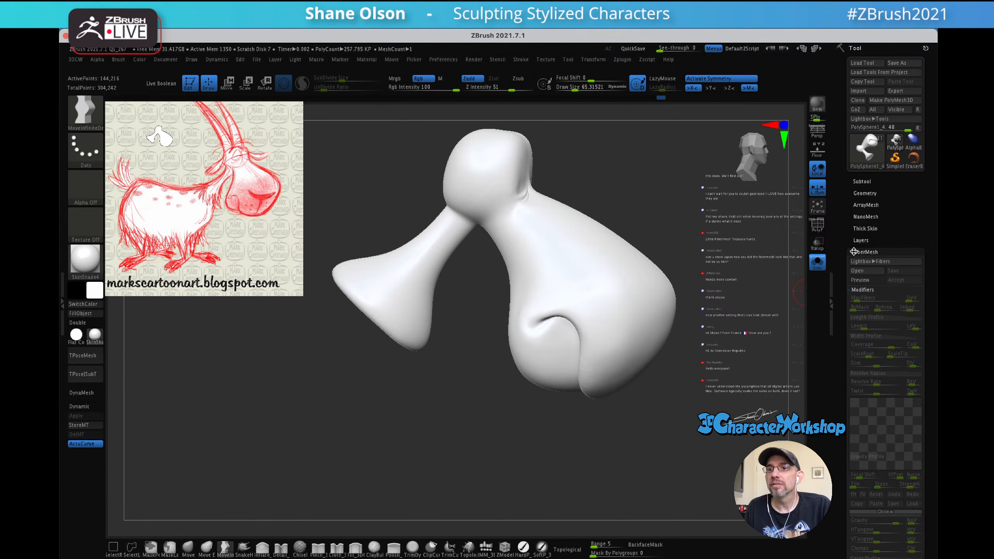
{"action": "scroll", "coordinate": [844, 243], "scroll_direction": "down", "scroll_amount": 15}
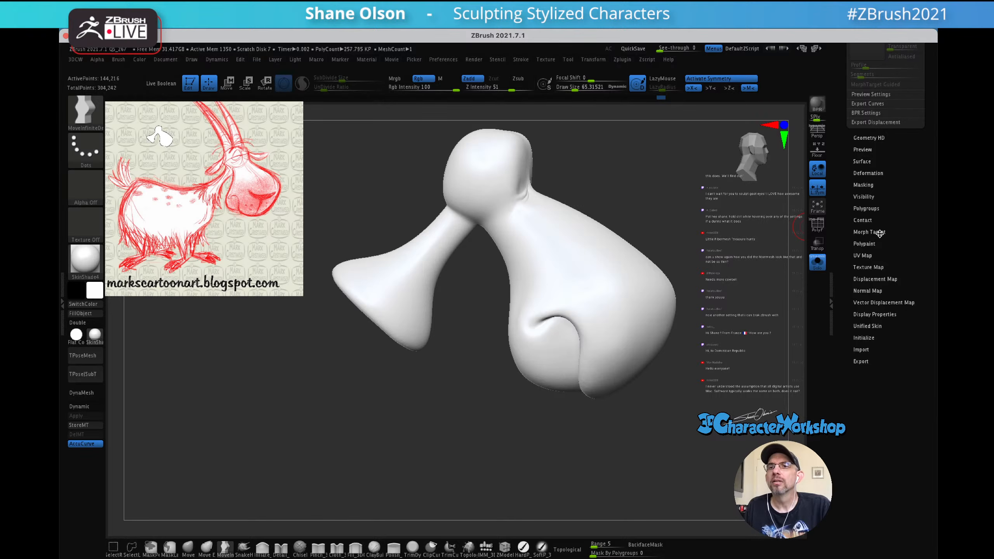
{"action": "left_click", "coordinate": [869, 185]}
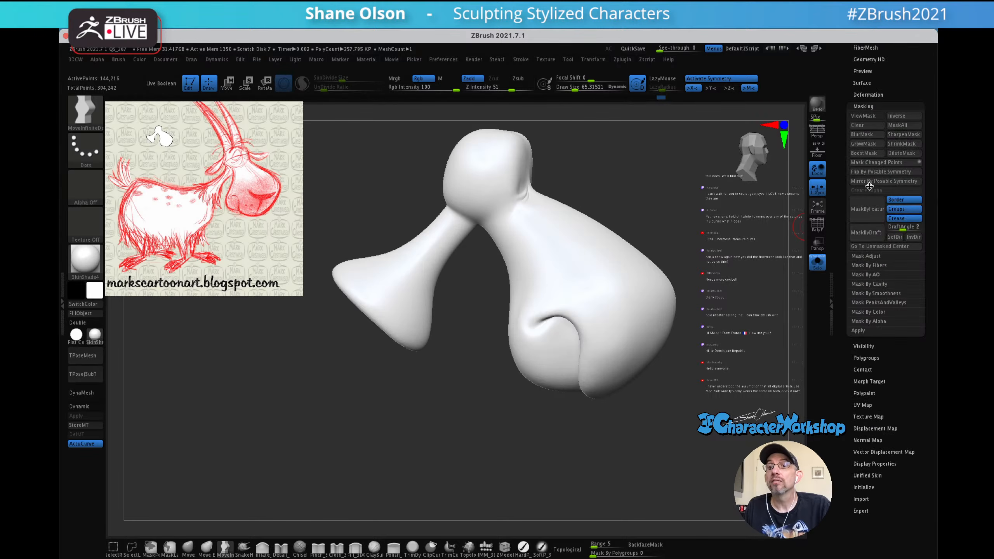
{"action": "left_click", "coordinate": [868, 116]}
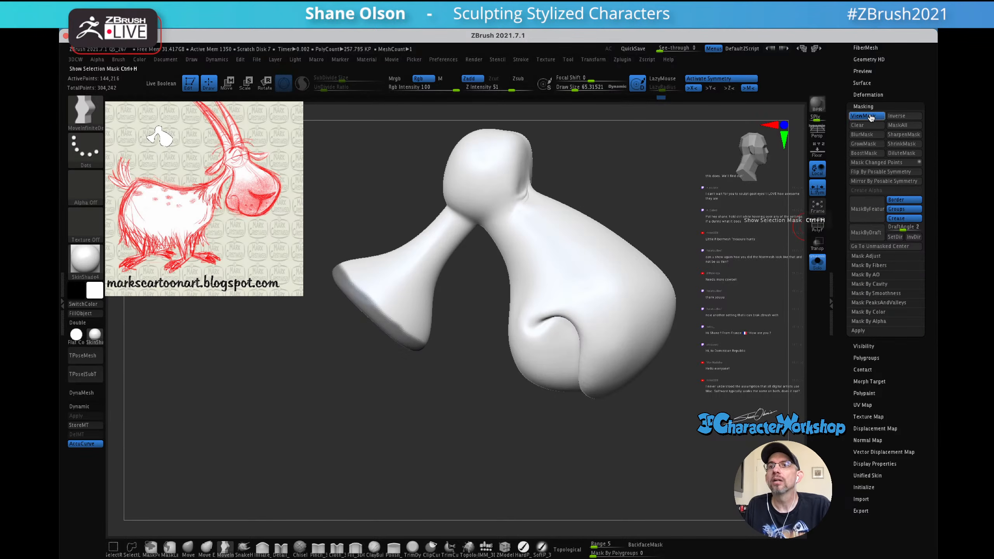
- Erase the mask from the outer side of the neck's flared end, keeping it along the rim
{"action": "mouse_move", "coordinate": [442, 344]}
{"action": "left_mouse_down", "text": "alt"}
{"action": "mouse_move", "coordinate": [554, 325]}
{"action": "mouse_move", "coordinate": [550, 309]}
{"action": "left_mouse_up", "text": "alt"}
{"action": "left_click_drag", "start_coordinate": [565, 342], "coordinate": [557, 315]}
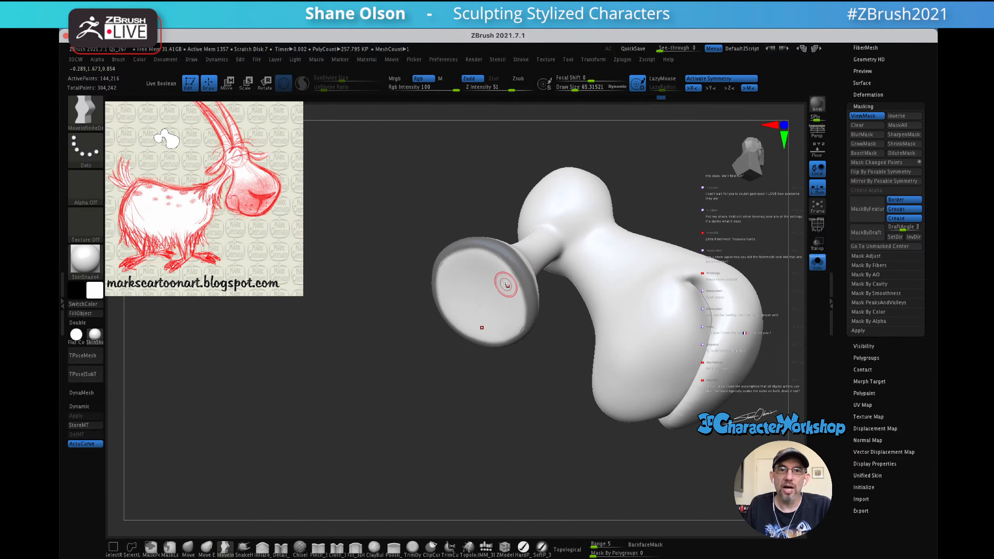
{"action": "left_click_drag", "start_coordinate": [557, 290], "coordinate": [530, 347], "text": "alt"}
{"action": "right_click_drag", "start_coordinate": [530, 347], "coordinate": [522, 339]}
{"action": "mouse_move", "coordinate": [492, 302]}
{"action": "right_mouse_down", "text": "alt"}
{"action": "mouse_move", "coordinate": [568, 222]}
{"action": "mouse_move", "coordinate": [559, 233]}
{"action": "right_mouse_up", "text": "alt"}
{"action": "key", "text": "ctrl"}
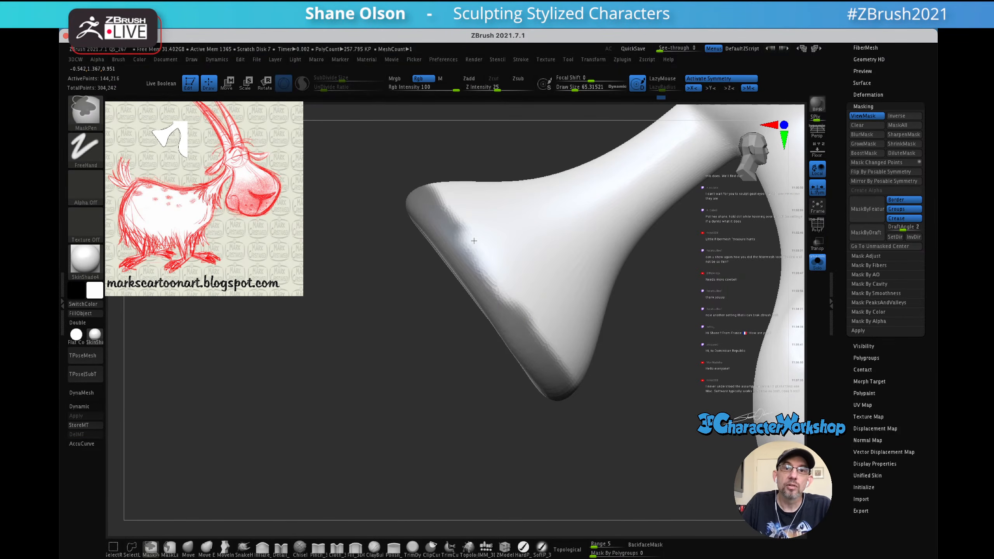
{"action": "mouse_move", "coordinate": [457, 219]}
{"action": "left_mouse_down", "text": "ctrl+alt"}
{"action": "mouse_move", "coordinate": [557, 351]}
{"action": "mouse_move", "coordinate": [453, 225]}
{"action": "mouse_move", "coordinate": [532, 331]}
{"action": "left_mouse_up", "text": "ctrl+alt"}
{"action": "mouse_move", "coordinate": [466, 246]}
{"action": "left_mouse_down", "text": "ctrl+alt"}
{"action": "mouse_move", "coordinate": [485, 291]}
{"action": "mouse_move", "coordinate": [567, 389]}
{"action": "left_mouse_up", "text": "ctrl+alt"}
{"action": "mouse_move", "coordinate": [552, 220]}
{"action": "right_mouse_down"}
{"action": "mouse_move", "coordinate": [541, 235]}
{"action": "mouse_move", "coordinate": [561, 283]}
{"action": "right_mouse_up"}
{"action": "right_click_drag", "start_coordinate": [533, 210], "coordinate": [569, 304], "text": "alt"}
{"action": "right_click_drag", "start_coordinate": [539, 233], "coordinate": [544, 255]}
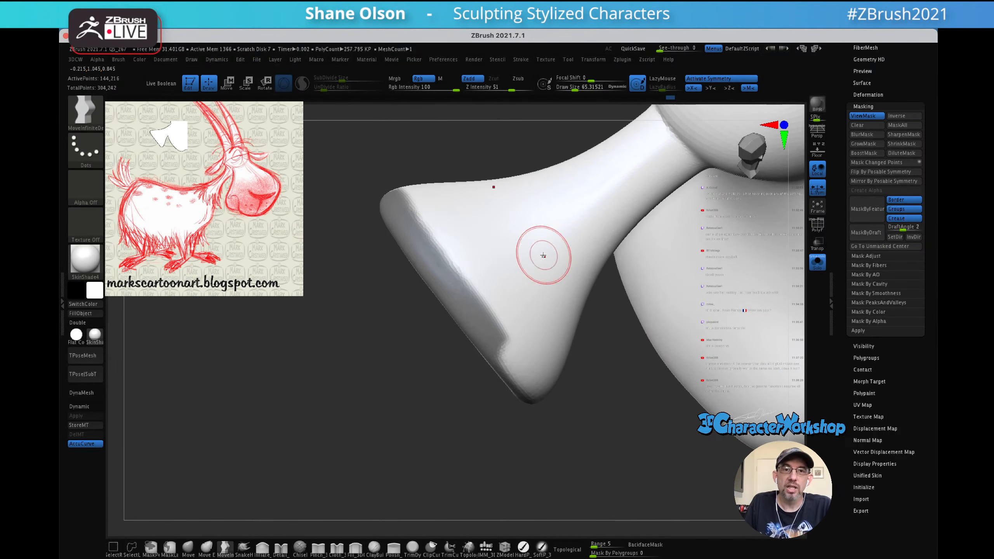
{"action": "mouse_move", "coordinate": [413, 221]}
{"action": "left_mouse_down", "text": "ctrl+alt"}
{"action": "mouse_move", "coordinate": [454, 291]}
{"action": "mouse_move", "coordinate": [510, 348]}
{"action": "mouse_move", "coordinate": [500, 363]}
{"action": "left_mouse_up", "text": "ctrl+alt"}
- Reduce the draw size to about 57 and paint the mask inward around the rim of the neck's flat end
{"action": "mouse_move", "coordinate": [462, 244]}
{"action": "right_mouse_down"}
{"action": "mouse_move", "coordinate": [469, 237]}
{"action": "mouse_move", "coordinate": [491, 248]}
{"action": "mouse_move", "coordinate": [470, 284]}
{"action": "mouse_move", "coordinate": [466, 276]}
{"action": "right_mouse_up"}
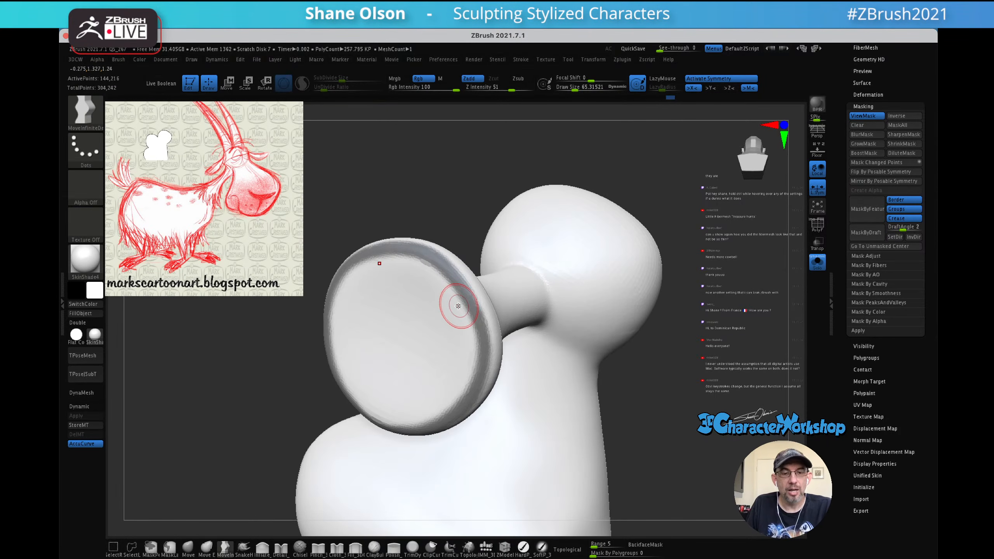
{"action": "left_click_drag", "start_coordinate": [302, 348], "coordinate": [382, 313]}
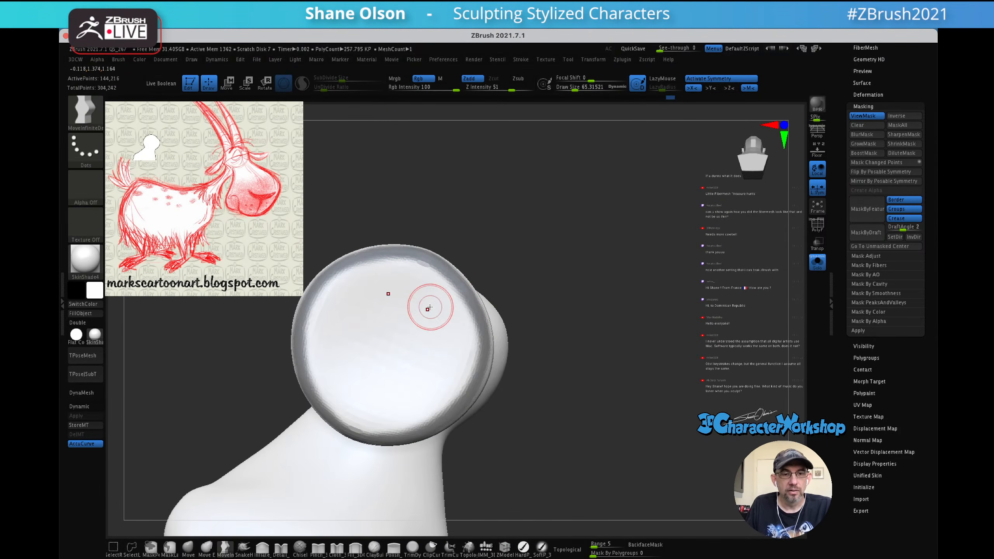
{"action": "mouse_move", "coordinate": [429, 291]}
{"action": "right_mouse_down", "text": "ctrl"}
{"action": "mouse_move", "coordinate": [455, 299]}
{"action": "mouse_move", "coordinate": [624, 291]}
{"action": "right_mouse_up", "text": "ctrl"}
{"action": "right_click_drag", "start_coordinate": [489, 306], "coordinate": [563, 305]}
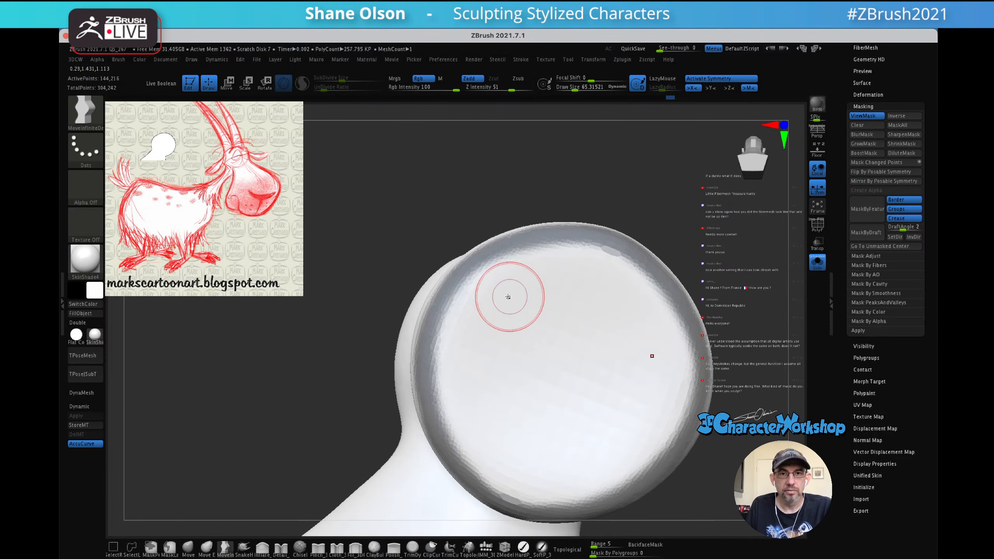
{"action": "key", "text": "bracketleft"}
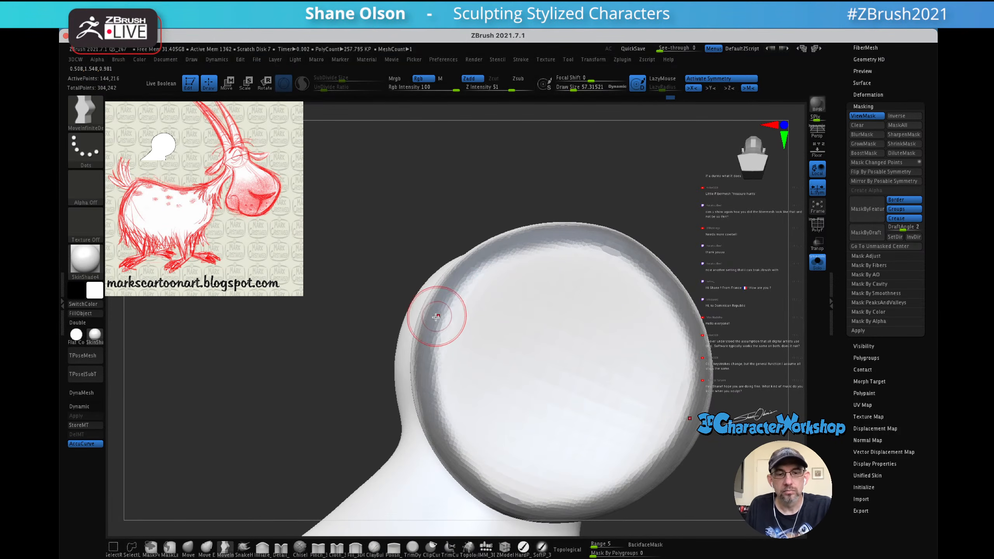
{"action": "key", "text": "ctrl"}
{"action": "key", "text": "ctrl"}
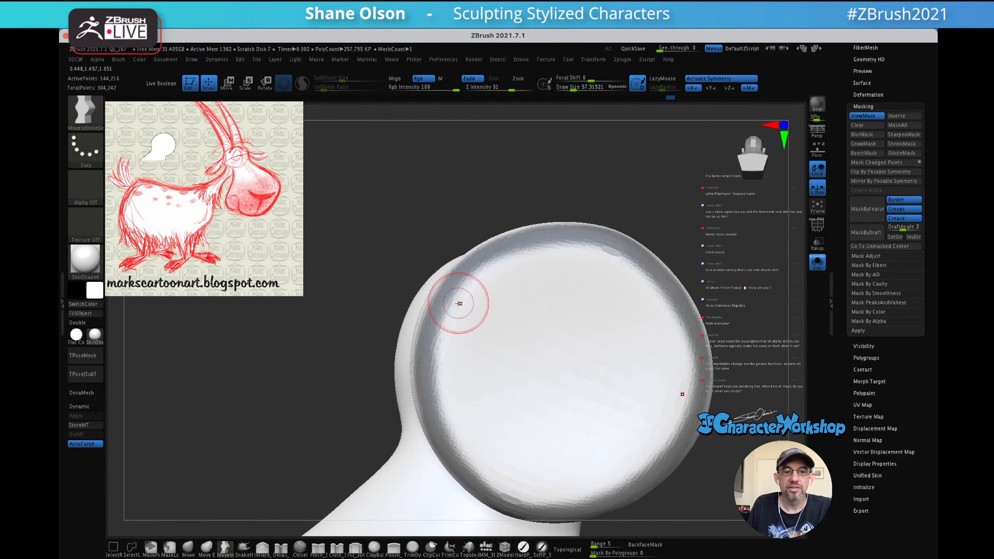
{"action": "mouse_move", "coordinate": [477, 291]}
{"action": "left_mouse_down", "text": "ctrl"}
{"action": "mouse_move", "coordinate": [448, 335]}
{"action": "mouse_move", "coordinate": [446, 307]}
{"action": "mouse_move", "coordinate": [470, 265]}
{"action": "mouse_move", "coordinate": [546, 243]}
{"action": "mouse_move", "coordinate": [475, 289]}
{"action": "mouse_move", "coordinate": [456, 425]}
{"action": "mouse_move", "coordinate": [505, 483]}
{"action": "left_mouse_up", "text": "ctrl"}
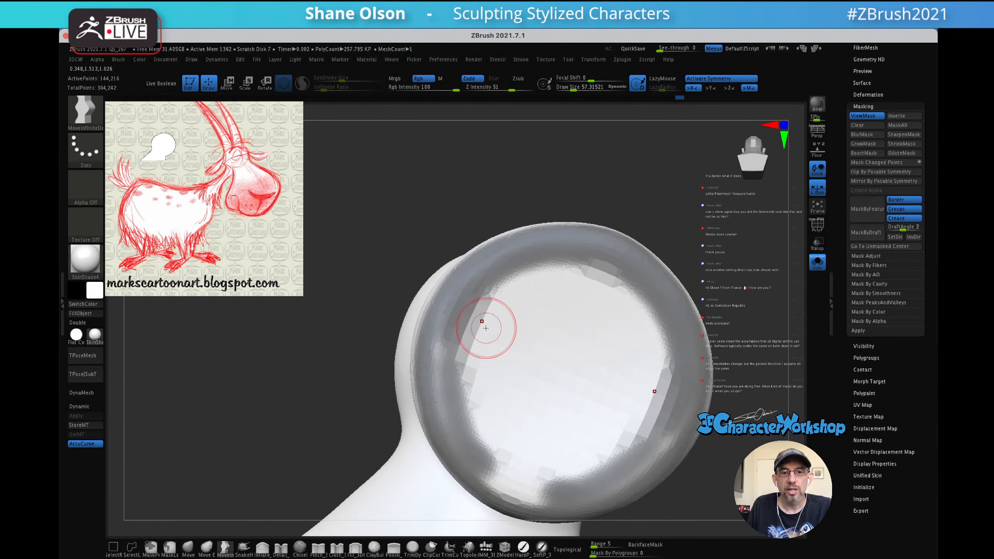
{"action": "mouse_move", "coordinate": [449, 333]}
{"action": "left_mouse_down", "text": "ctrl"}
{"action": "mouse_move", "coordinate": [440, 411]}
{"action": "mouse_move", "coordinate": [470, 463]}
{"action": "mouse_move", "coordinate": [504, 485]}
{"action": "left_mouse_up", "text": "ctrl"}
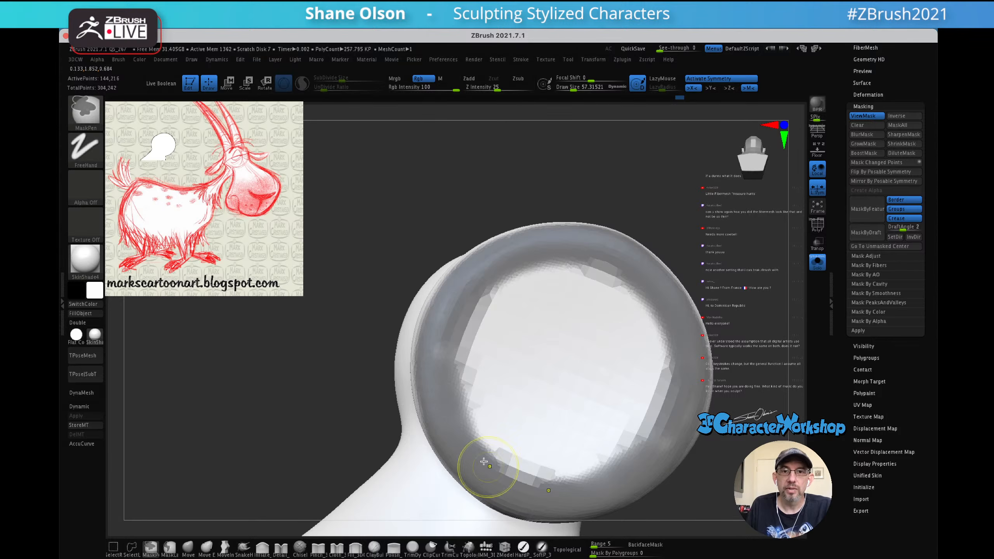
{"action": "mouse_move", "coordinate": [547, 354]}
{"action": "right_mouse_down", "text": "ctrl"}
{"action": "mouse_move", "coordinate": [544, 338]}
{"action": "mouse_move", "coordinate": [577, 272]}
{"action": "right_mouse_up", "text": "ctrl"}
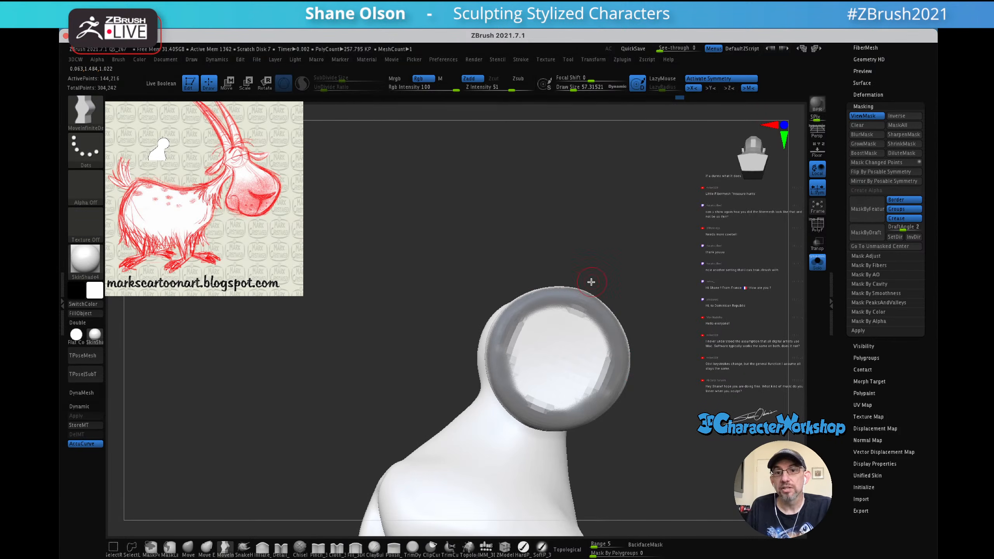
{"action": "mouse_move", "coordinate": [612, 392]}
{"action": "left_mouse_down", "text": "ctrl"}
{"action": "mouse_move", "coordinate": [601, 402]}
{"action": "mouse_move", "coordinate": [609, 389]}
{"action": "left_mouse_up", "text": "ctrl"}
- Clean the stray mask patch off the outer side of the neck's flared end
{"action": "mouse_move", "coordinate": [687, 251]}
{"action": "left_mouse_down"}
{"action": "mouse_move", "coordinate": [689, 344]}
{"action": "mouse_move", "coordinate": [699, 264]}
{"action": "mouse_move", "coordinate": [673, 240]}
{"action": "mouse_move", "coordinate": [646, 250]}
{"action": "mouse_move", "coordinate": [668, 329]}
{"action": "mouse_move", "coordinate": [647, 273]}
{"action": "left_mouse_up"}
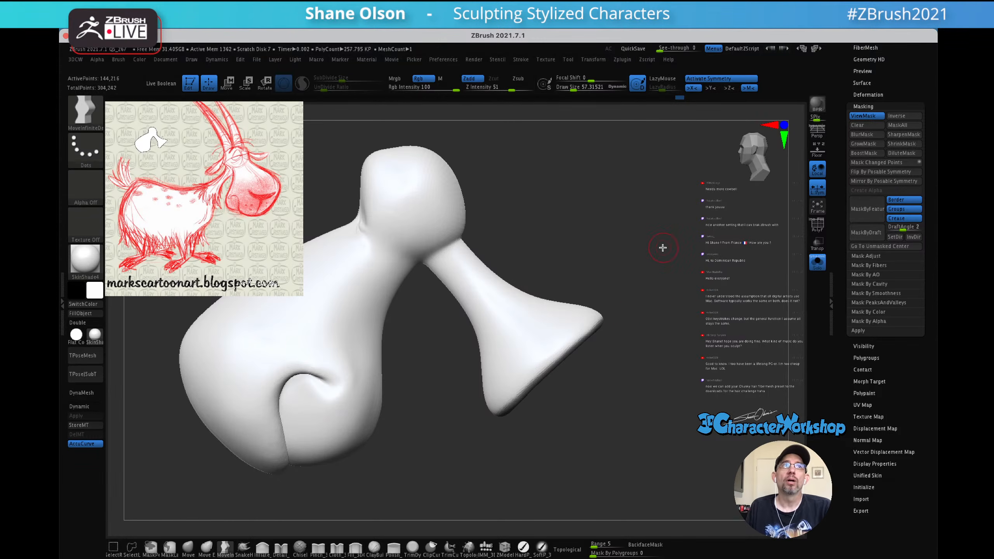
{"action": "left_click_drag", "start_coordinate": [672, 257], "coordinate": [670, 292], "text": "alt"}
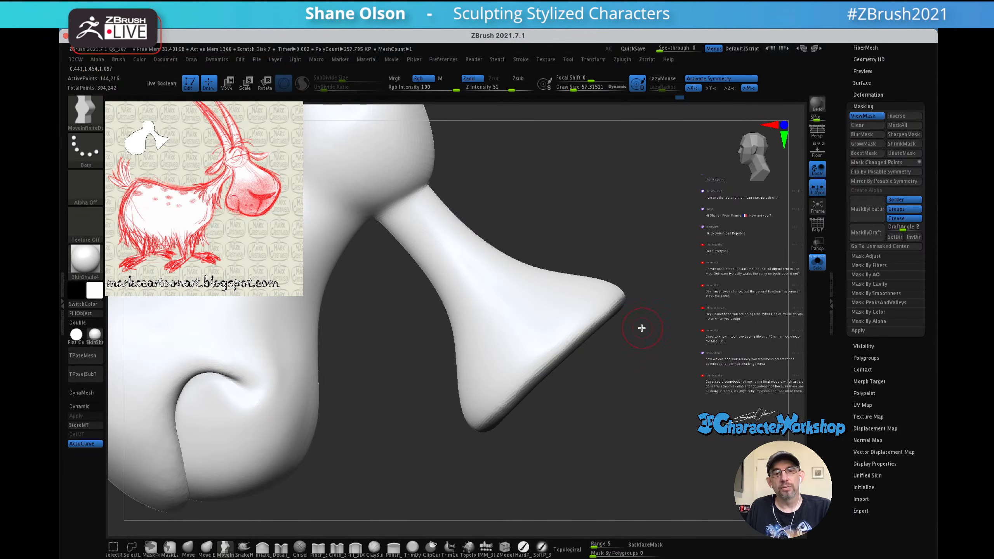
{"action": "left_click_drag", "start_coordinate": [635, 351], "coordinate": [685, 325]}
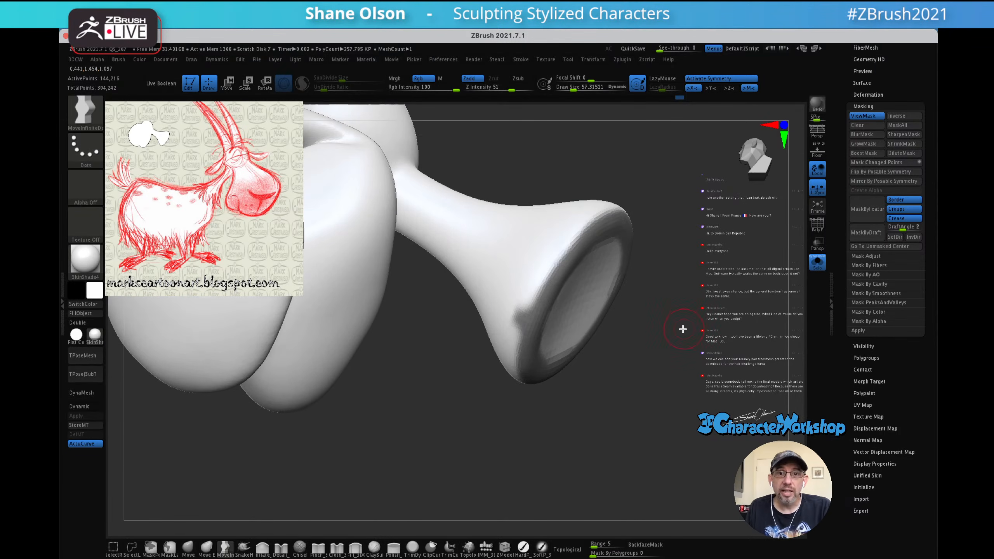
{"action": "key", "text": "ctrl"}
{"action": "left_click_drag", "start_coordinate": [520, 298], "coordinate": [513, 323], "text": "shift"}
{"action": "left_click_drag", "start_coordinate": [553, 248], "coordinate": [518, 315], "text": "shift"}
{"action": "mouse_move", "coordinate": [568, 286]}
{"action": "right_mouse_down"}
{"action": "mouse_move", "coordinate": [542, 284]}
{"action": "mouse_move", "coordinate": [573, 330]}
{"action": "mouse_move", "coordinate": [590, 297]}
{"action": "right_mouse_up"}
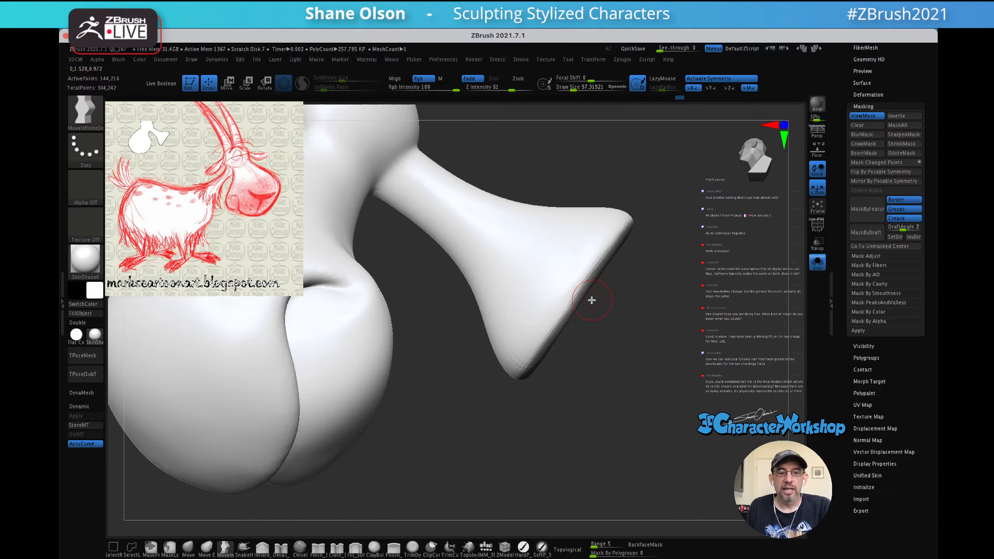
- Check the neck's flared end from several angles and touch up the mask along its rim
{"action": "right_click_drag", "start_coordinate": [656, 275], "coordinate": [641, 294]}
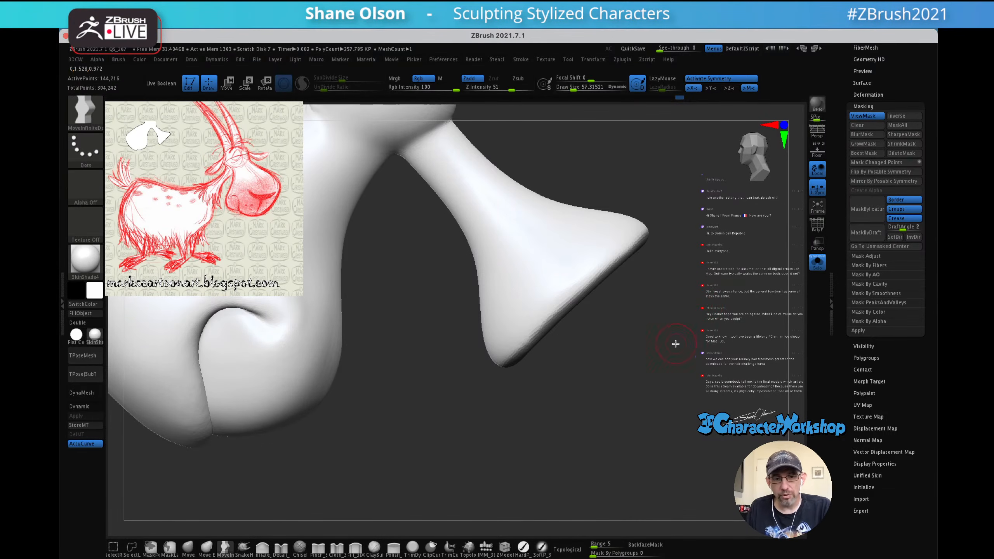
{"action": "right_click_drag", "start_coordinate": [670, 354], "coordinate": [634, 355]}
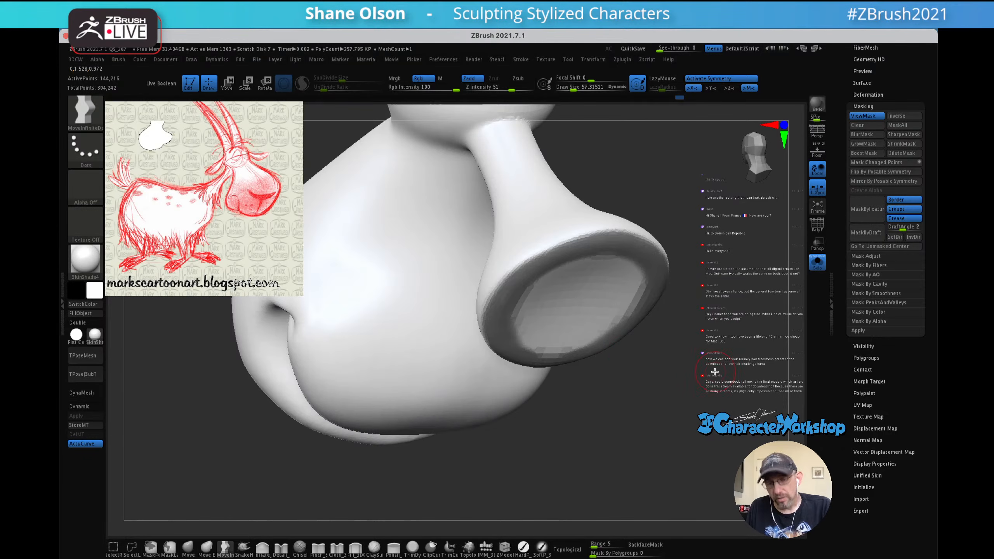
{"action": "mouse_move", "coordinate": [723, 319]}
{"action": "left_mouse_down"}
{"action": "mouse_move", "coordinate": [664, 363]}
{"action": "mouse_move", "coordinate": [681, 330]}
{"action": "left_mouse_up"}
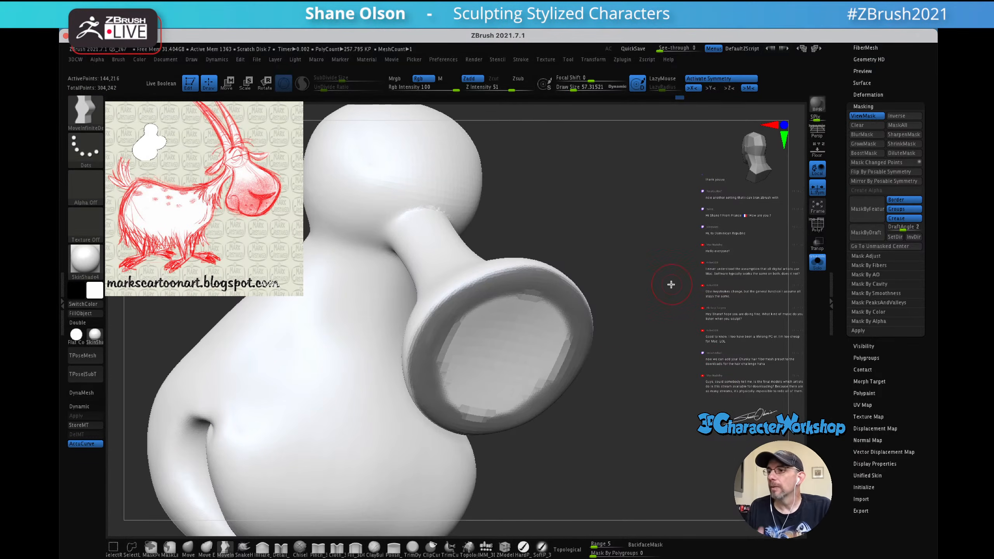
{"action": "left_click_drag", "start_coordinate": [541, 395], "coordinate": [547, 391]}
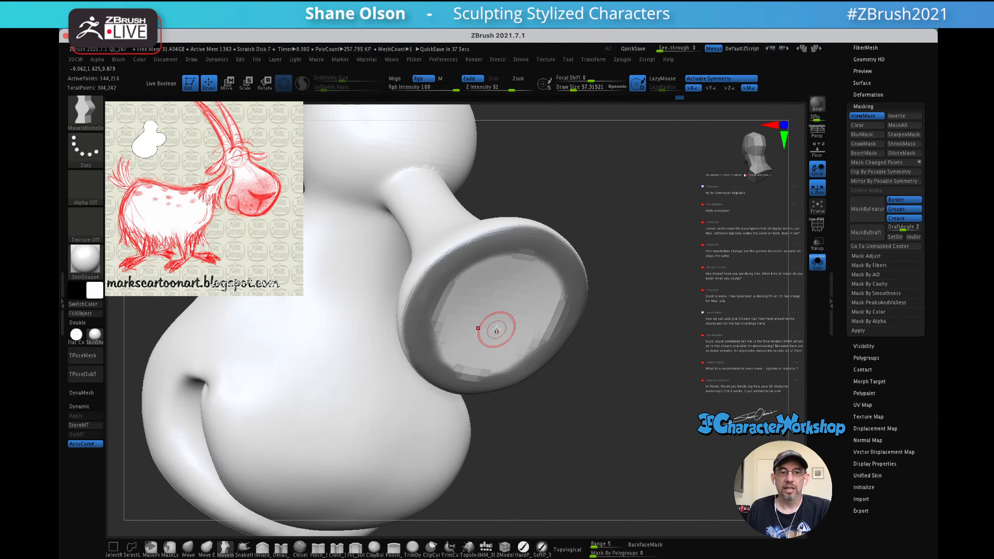
{"action": "mouse_move", "coordinate": [502, 309]}
{"action": "right_mouse_down", "text": "ctrl"}
{"action": "mouse_move", "coordinate": [511, 327]}
{"action": "mouse_move", "coordinate": [493, 285]}
{"action": "right_mouse_up", "text": "ctrl"}
{"action": "left_click_drag", "start_coordinate": [417, 272], "coordinate": [407, 292], "text": "ctrl"}
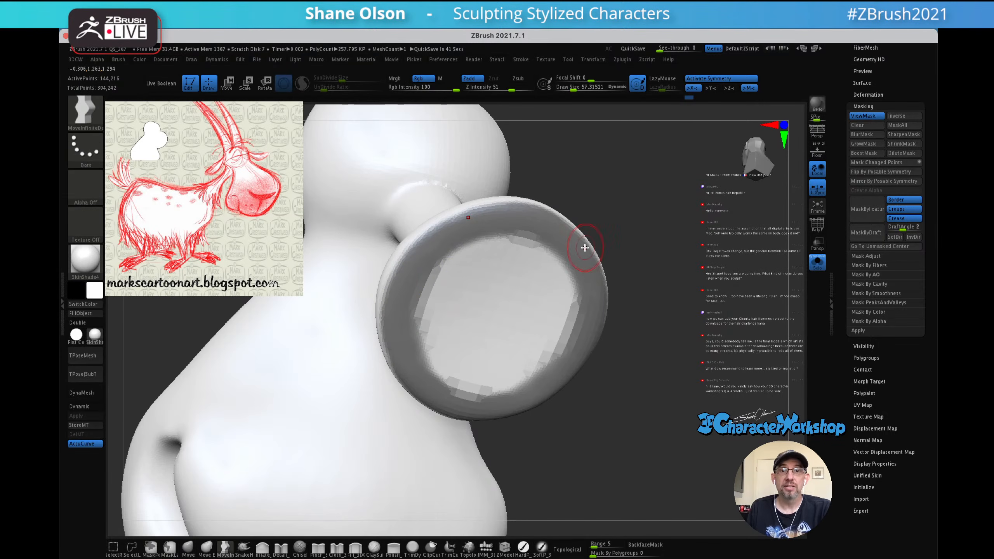
{"action": "key", "text": "ctrl"}
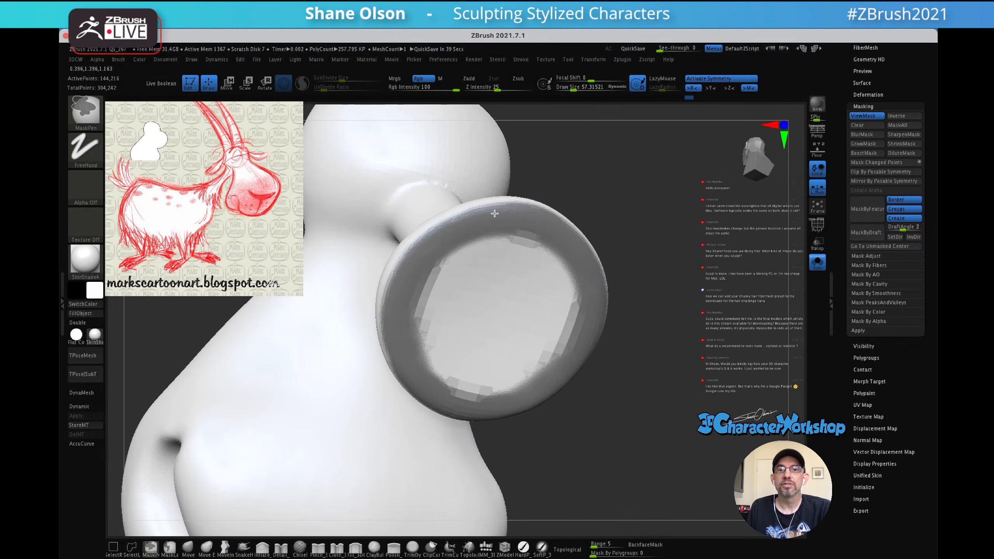
{"action": "mouse_move", "coordinate": [623, 222]}
{"action": "left_mouse_down"}
{"action": "mouse_move", "coordinate": [627, 257]}
{"action": "mouse_move", "coordinate": [639, 228]}
{"action": "left_mouse_up"}
{"action": "key", "text": "ctrl"}
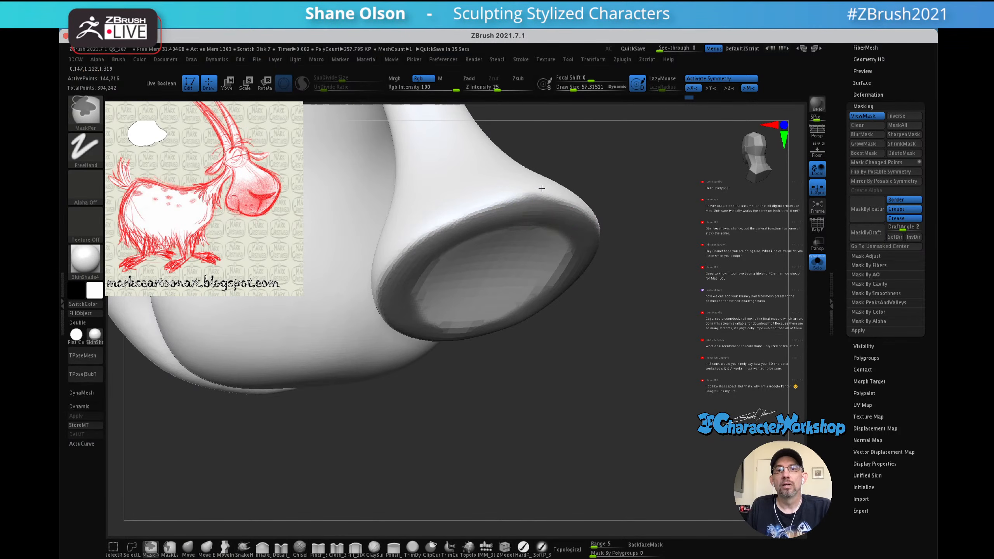
{"action": "left_click_drag", "start_coordinate": [597, 217], "coordinate": [566, 195]}
{"action": "key", "text": "ctrl"}
{"action": "left_click", "coordinate": [551, 188], "text": "ctrl"}
- Turn on the FiberMesh preview to grow chunky hair fibers from the masked rim of the neck
{"action": "mouse_move", "coordinate": [594, 198]}
{"action": "right_mouse_down"}
{"action": "mouse_move", "coordinate": [660, 306]}
{"action": "mouse_move", "coordinate": [614, 259]}
{"action": "mouse_move", "coordinate": [609, 240]}
{"action": "mouse_move", "coordinate": [677, 237]}
{"action": "mouse_move", "coordinate": [646, 301]}
{"action": "mouse_move", "coordinate": [658, 311]}
{"action": "mouse_move", "coordinate": [660, 348]}
{"action": "right_mouse_up"}
{"action": "right_click_drag", "start_coordinate": [629, 309], "coordinate": [703, 238]}
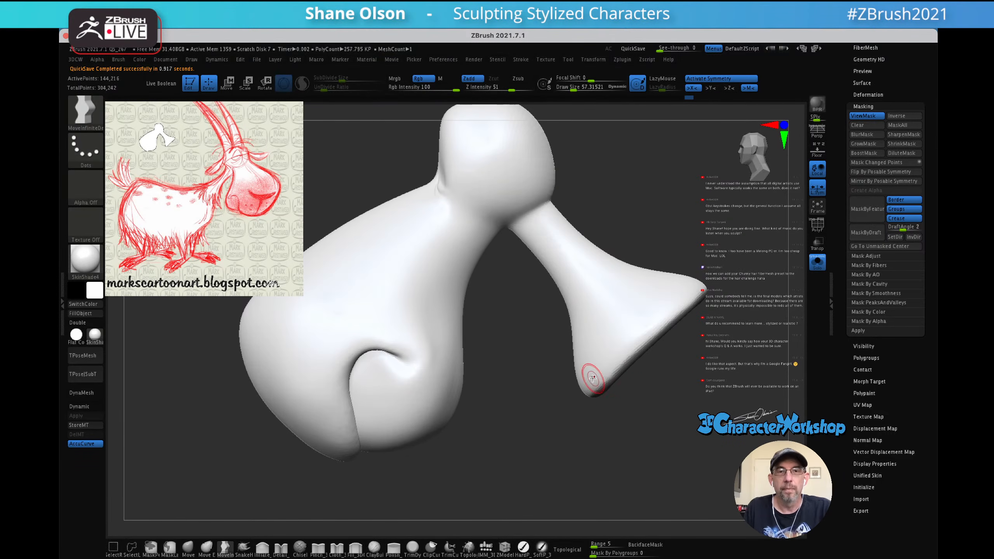
{"action": "mouse_move", "coordinate": [547, 378]}
{"action": "left_mouse_down"}
{"action": "mouse_move", "coordinate": [561, 397]}
{"action": "mouse_move", "coordinate": [541, 399]}
{"action": "left_mouse_up"}
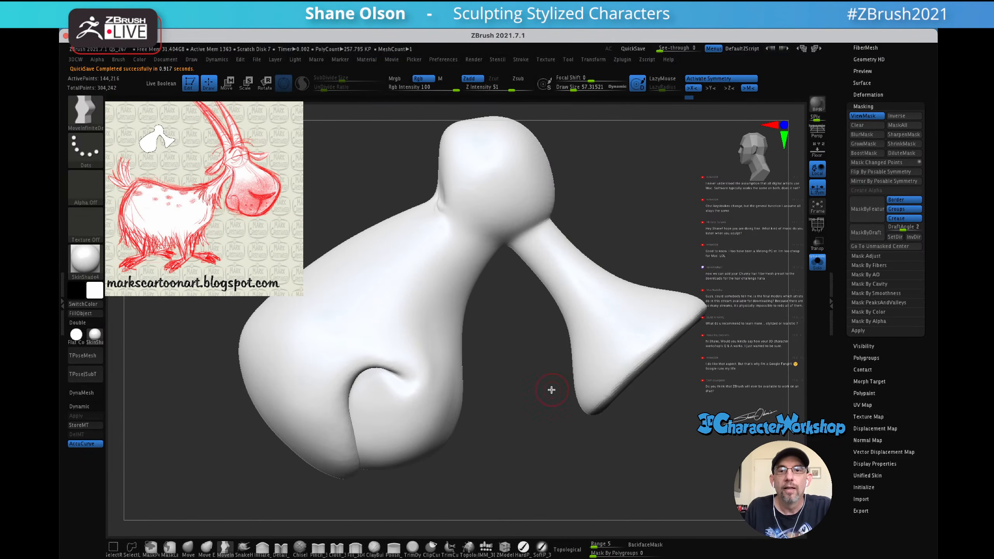
{"action": "left_click_drag", "start_coordinate": [643, 421], "coordinate": [666, 385]}
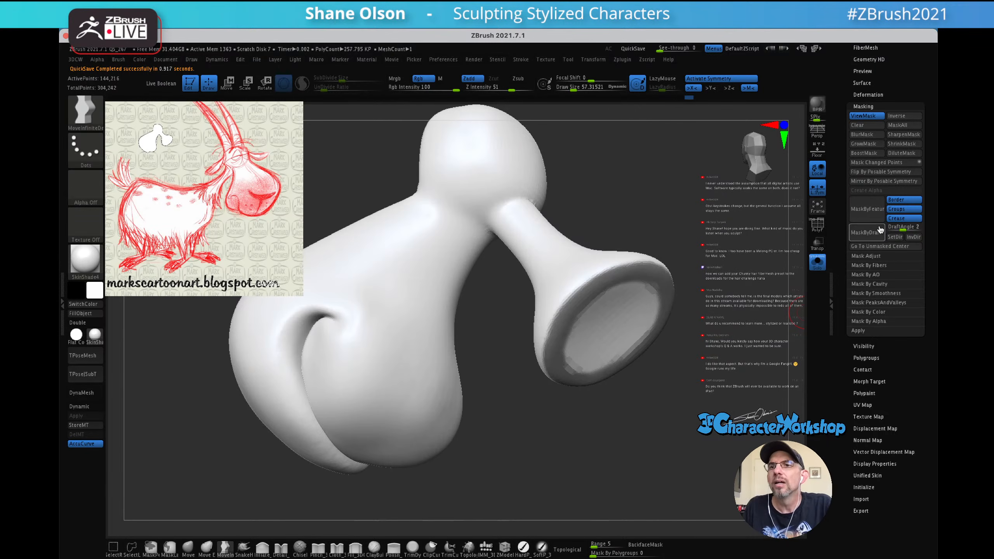
{"action": "left_click_drag", "start_coordinate": [841, 179], "coordinate": [843, 329]}
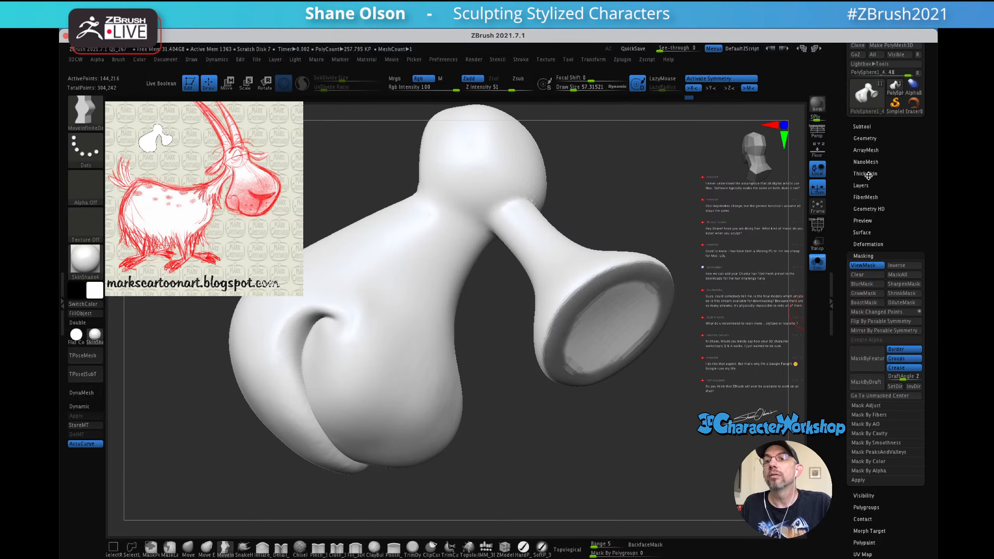
{"action": "left_click", "coordinate": [869, 197]}
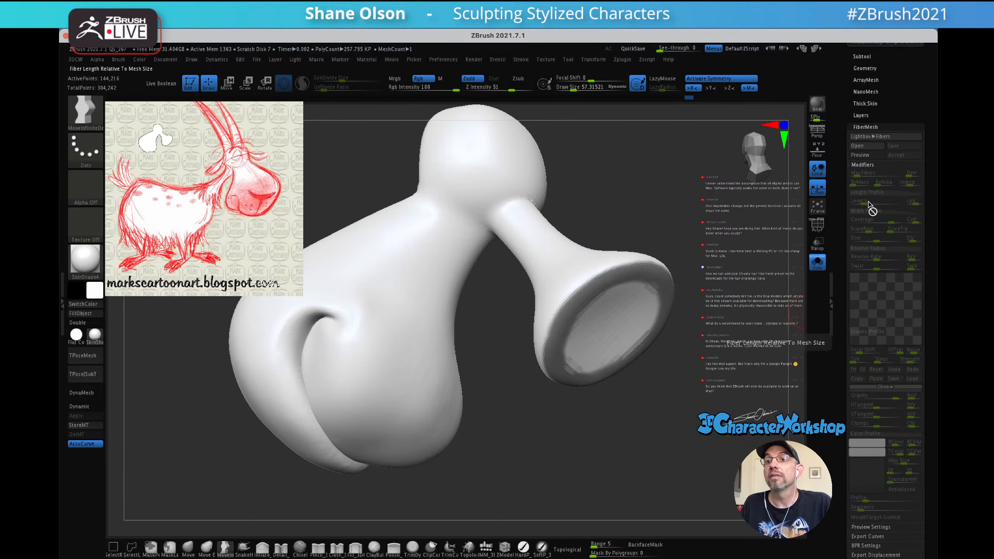
{"action": "left_click", "coordinate": [867, 156]}
- Set the gravity of the previewed hair fibers to about 0.45 so they curve downward
{"action": "left_click_drag", "start_coordinate": [685, 295], "coordinate": [697, 198]}
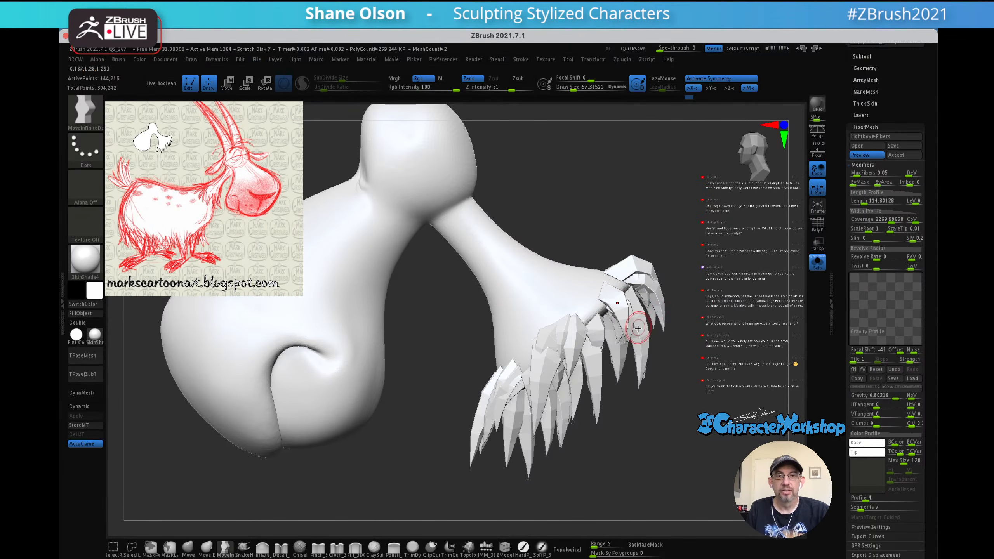
{"action": "mouse_move", "coordinate": [691, 301]}
{"action": "left_mouse_down"}
{"action": "mouse_move", "coordinate": [679, 284]}
{"action": "mouse_move", "coordinate": [698, 287]}
{"action": "left_mouse_up"}
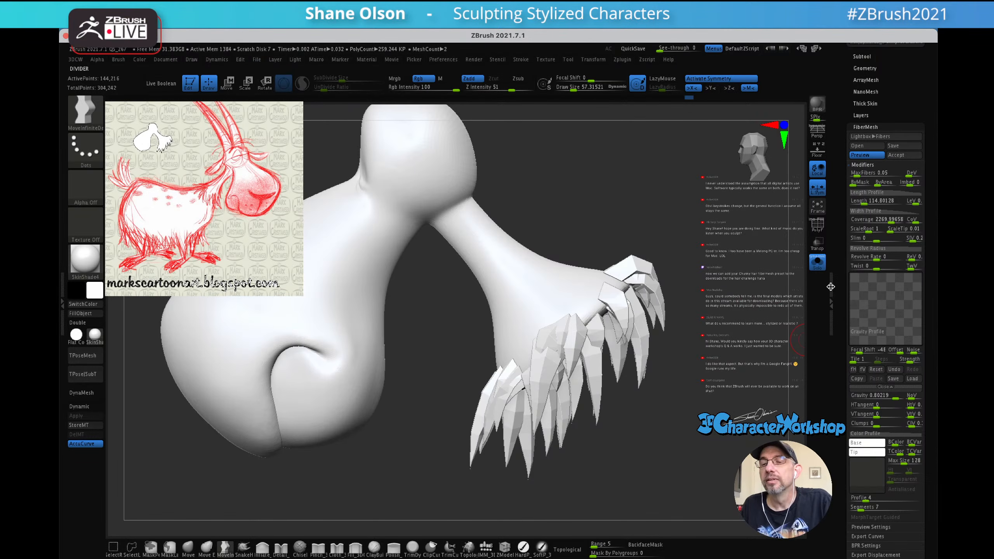
{"action": "scroll", "coordinate": [841, 354], "scroll_direction": "down", "scroll_amount": 3}
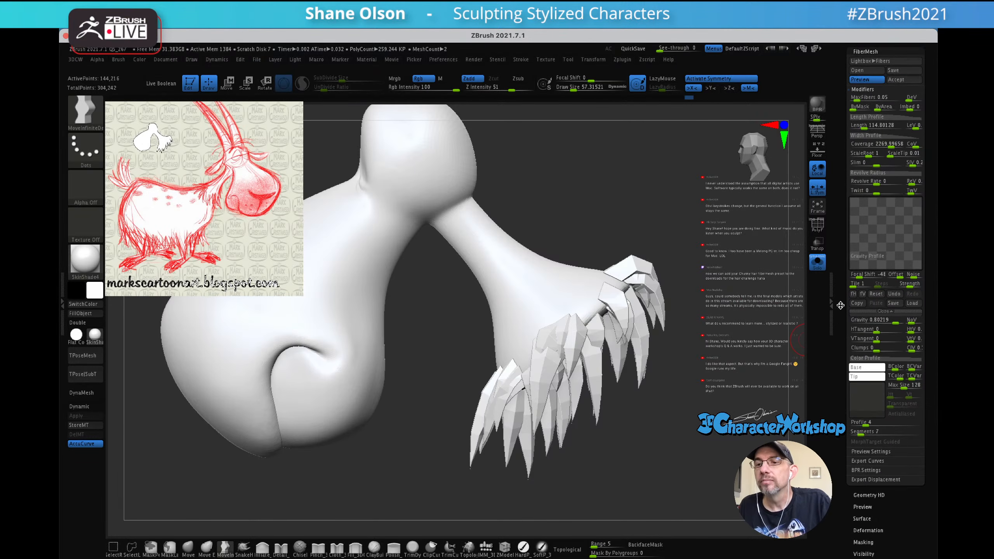
{"action": "left_click_drag", "start_coordinate": [861, 288], "coordinate": [887, 290]}
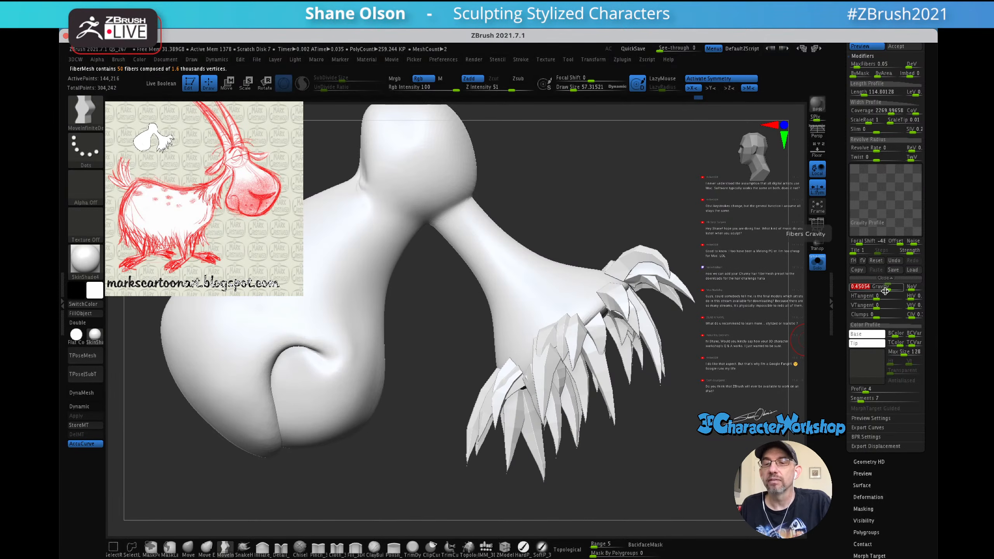
{"action": "mouse_move", "coordinate": [746, 360]}
{"action": "left_mouse_down"}
{"action": "mouse_move", "coordinate": [732, 330]}
{"action": "mouse_move", "coordinate": [723, 360]}
{"action": "mouse_move", "coordinate": [742, 335]}
{"action": "mouse_move", "coordinate": [711, 288]}
{"action": "left_mouse_up"}
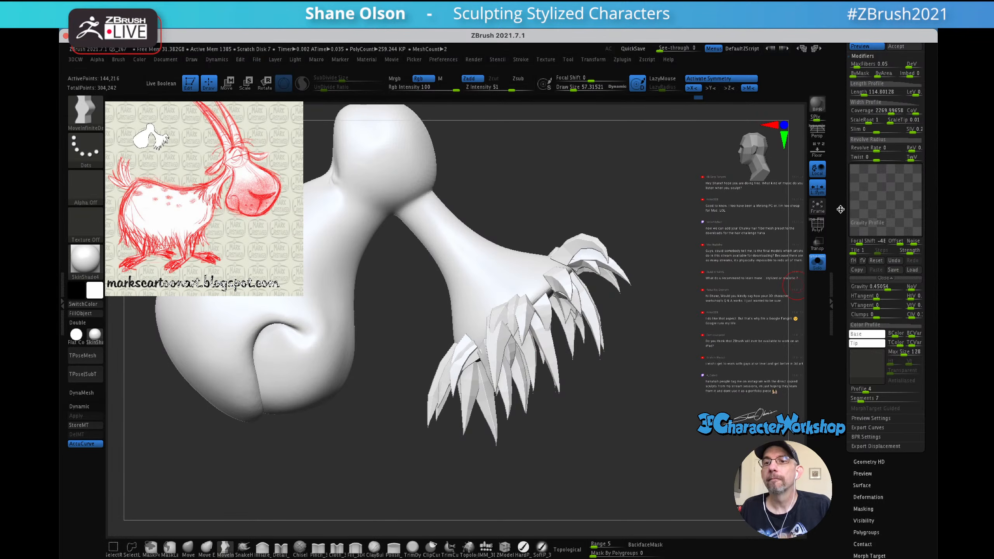
- Accept the previewed fibers as a new subtool and look over the ring of hair chunks
{"action": "scroll", "coordinate": [847, 245], "scroll_direction": "up", "scroll_amount": 5}
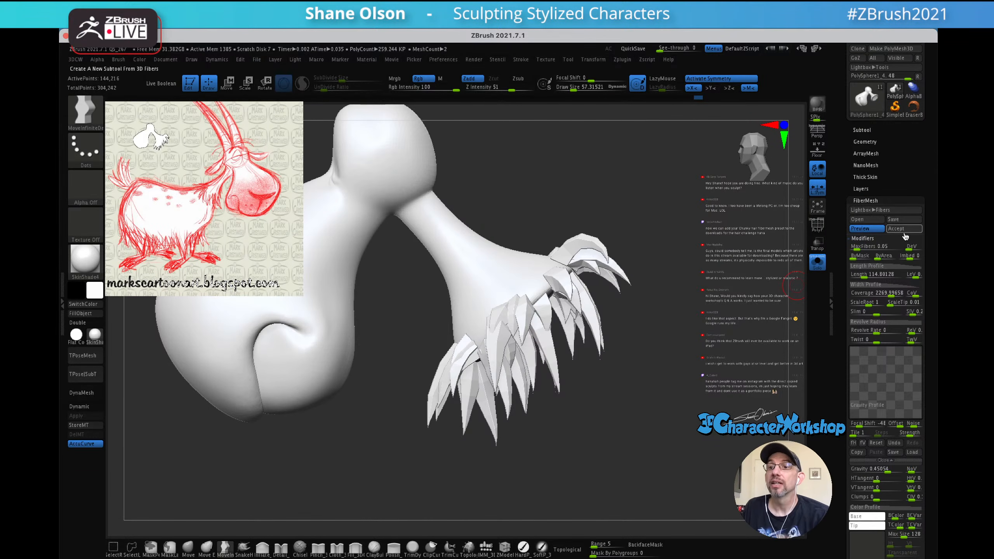
{"action": "left_click", "coordinate": [904, 229]}
{"action": "left_click_drag", "start_coordinate": [731, 321], "coordinate": [727, 348]}
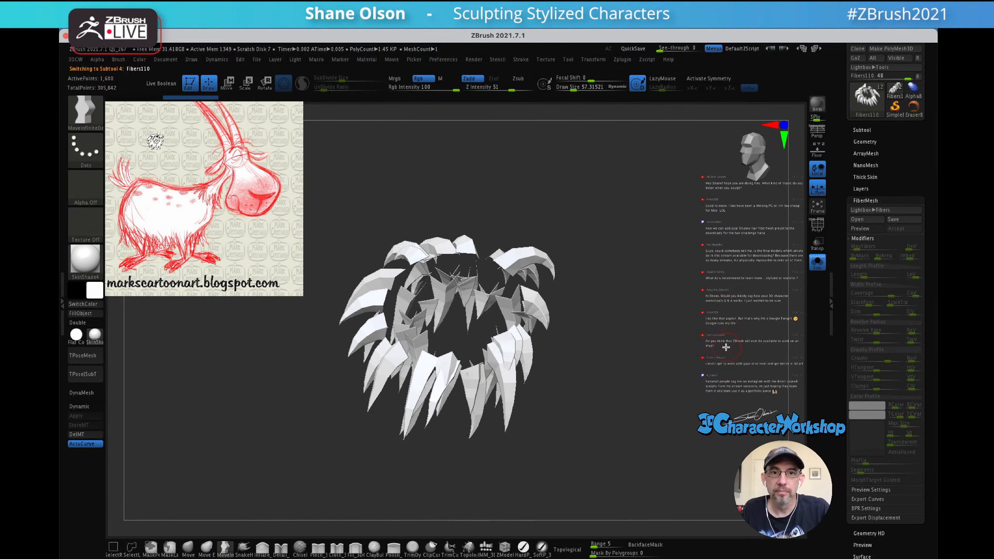
{"action": "left_click_drag", "start_coordinate": [728, 312], "coordinate": [689, 298]}
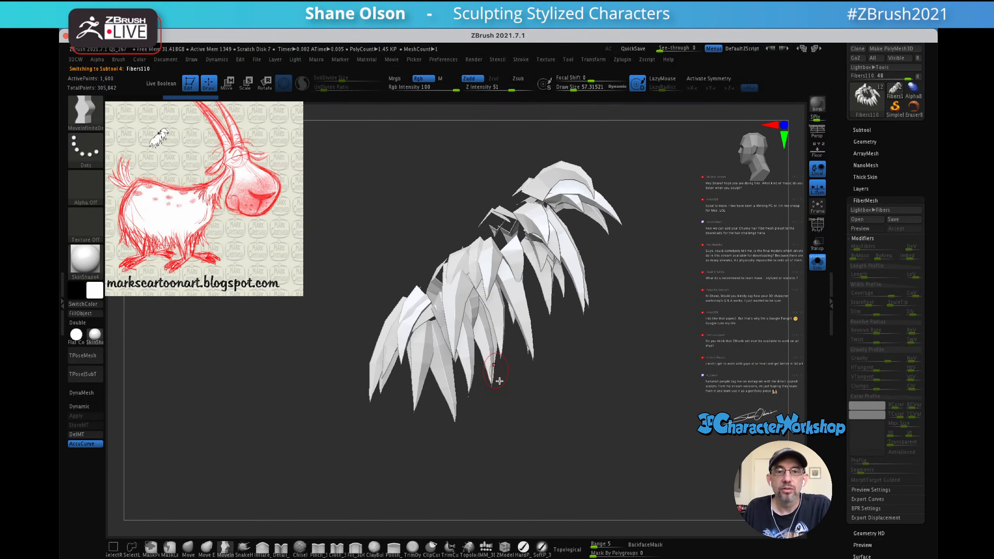
- Turn on the PolyFrame display and run Auto Groups to give every hair chunk its own polygroup
{"action": "key", "text": "shift+f"}
{"action": "left_click_drag", "start_coordinate": [592, 400], "coordinate": [603, 406]}
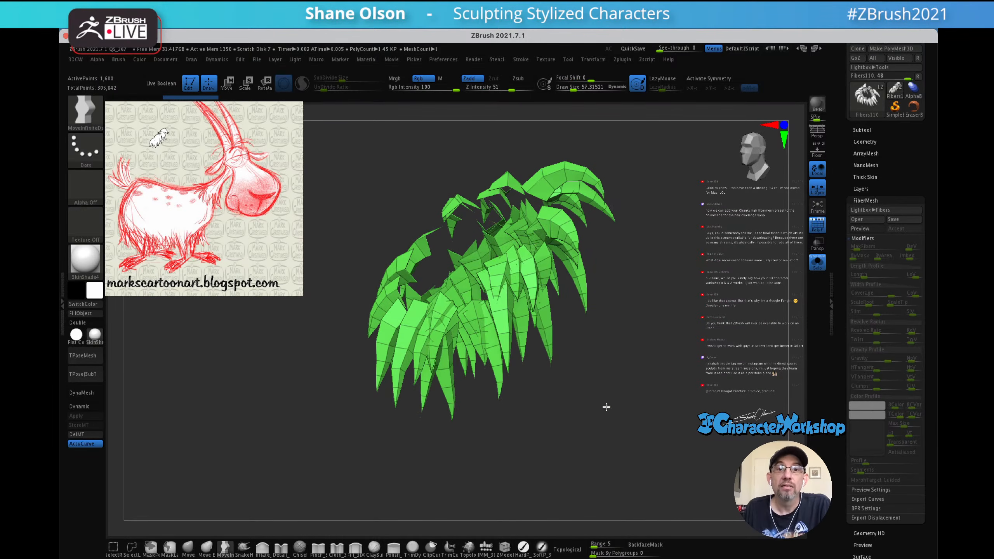
{"action": "left_click_drag", "start_coordinate": [680, 356], "coordinate": [675, 380], "text": "alt"}
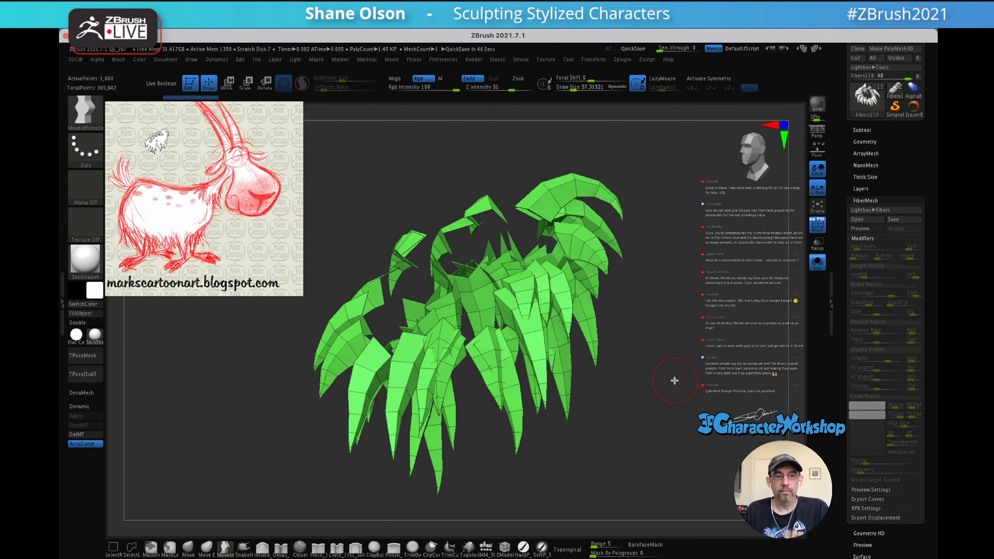
{"action": "key", "text": "3"}
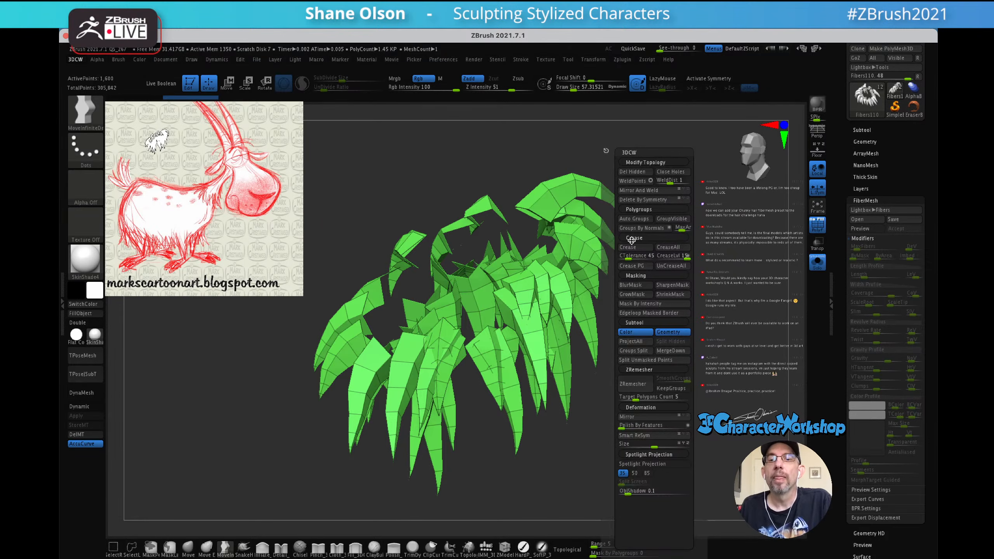
{"action": "left_click", "coordinate": [635, 220]}
{"action": "mouse_move", "coordinate": [693, 381]}
{"action": "left_mouse_down"}
{"action": "mouse_move", "coordinate": [694, 348]}
{"action": "mouse_move", "coordinate": [681, 377]}
{"action": "mouse_move", "coordinate": [688, 387]}
{"action": "mouse_move", "coordinate": [675, 349]}
{"action": "mouse_move", "coordinate": [537, 361]}
{"action": "left_mouse_up"}
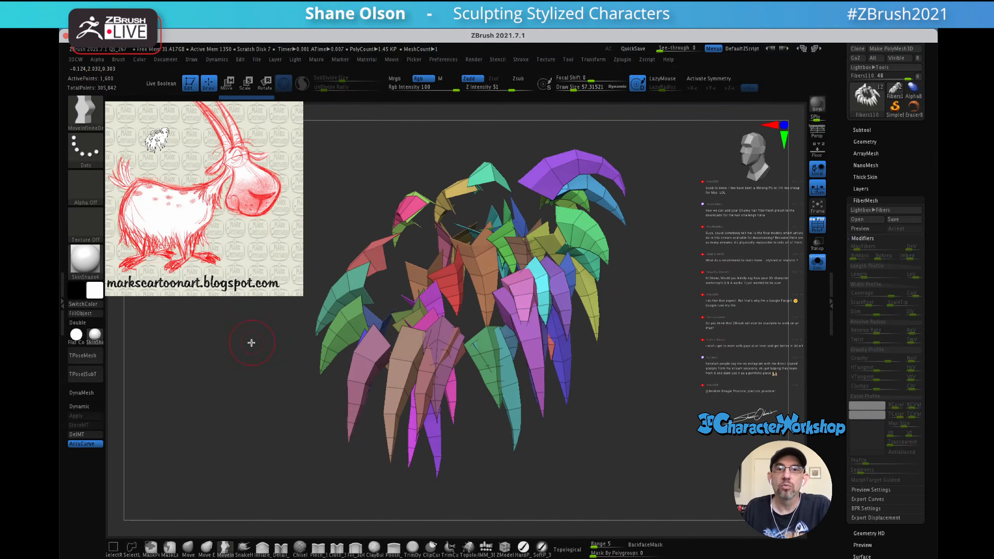
- Hide two overlapping hair chunks on the front of the fiber ring using their polygroups
{"action": "left_click_drag", "start_coordinate": [698, 365], "coordinate": [707, 357]}
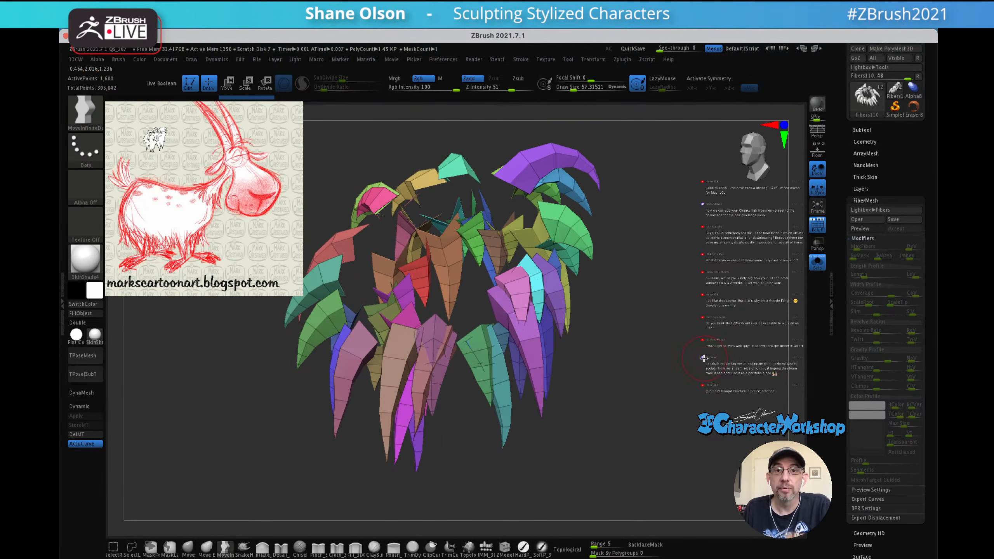
{"action": "key", "text": "shift"}
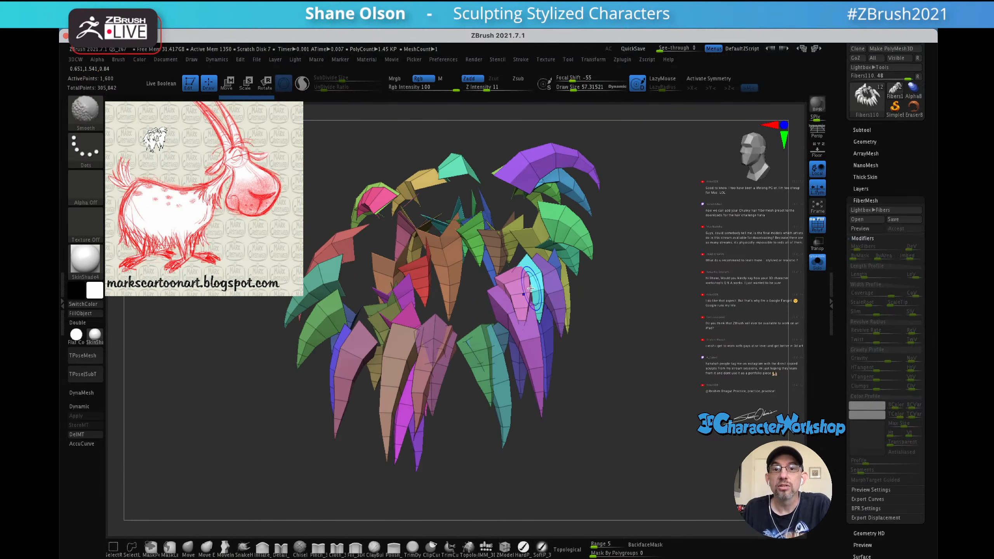
{"action": "right_click_drag", "start_coordinate": [527, 283], "coordinate": [562, 280], "text": "ctrl"}
{"action": "key", "text": "ctrl"}
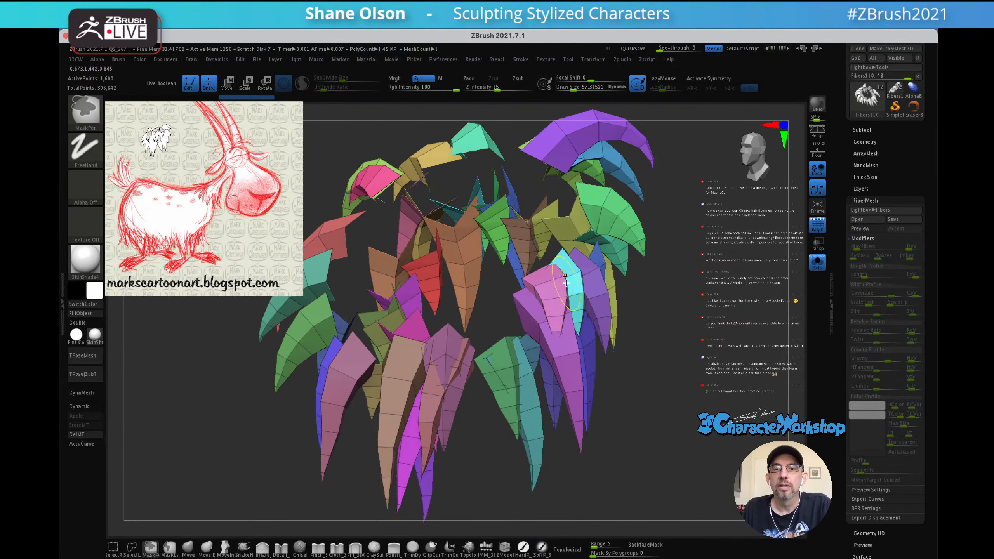
{"action": "key", "text": "shift"}
{"action": "left_click", "coordinate": [562, 281], "text": "ctrl+shift"}
{"action": "left_click", "coordinate": [562, 284], "text": "ctrl+shift"}
{"action": "mouse_move", "coordinate": [665, 364]}
{"action": "left_mouse_down"}
{"action": "mouse_move", "coordinate": [674, 372]}
{"action": "mouse_move", "coordinate": [678, 338]}
{"action": "mouse_move", "coordinate": [665, 407]}
{"action": "mouse_move", "coordinate": [704, 374]}
{"action": "mouse_move", "coordinate": [645, 260]}
{"action": "left_mouse_up"}
{"action": "key", "text": "ctrl+z"}
{"action": "right_click_drag", "start_coordinate": [647, 263], "coordinate": [670, 298], "text": "ctrl"}
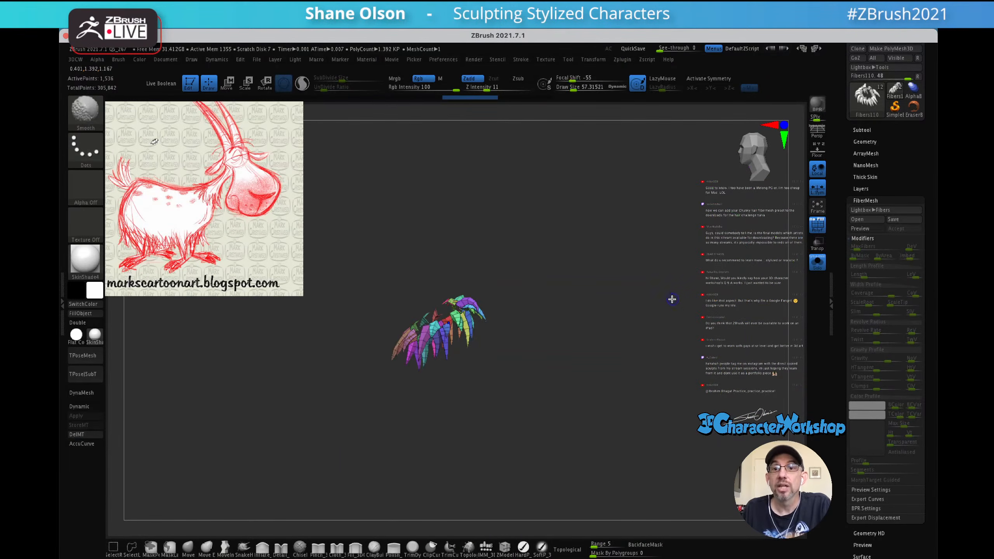
{"action": "right_click_drag", "start_coordinate": [567, 195], "coordinate": [623, 352], "text": "ctrl"}
{"action": "right_click_drag", "start_coordinate": [668, 276], "coordinate": [746, 243], "text": "alt"}
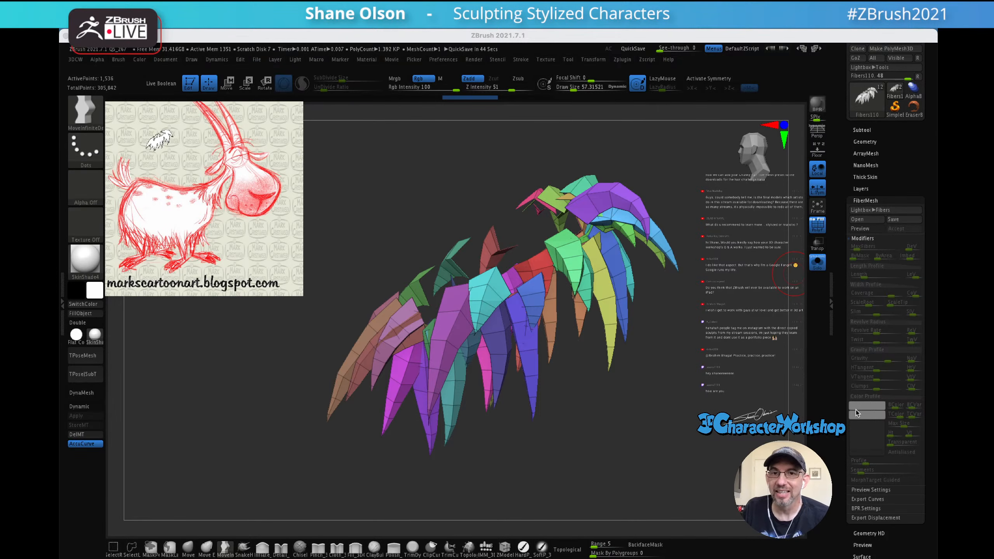
{"action": "left_click", "coordinate": [632, 404]}
{"action": "mouse_move", "coordinate": [579, 425]}
{"action": "left_mouse_down", "text": "alt"}
{"action": "mouse_move", "coordinate": [564, 435]}
{"action": "mouse_move", "coordinate": [639, 426]}
{"action": "mouse_move", "coordinate": [632, 432]}
{"action": "mouse_move", "coordinate": [630, 399]}
{"action": "mouse_move", "coordinate": [661, 391]}
{"action": "mouse_move", "coordinate": [685, 364]}
{"action": "mouse_move", "coordinate": [681, 224]}
{"action": "mouse_move", "coordinate": [684, 250]}
{"action": "mouse_move", "coordinate": [695, 242]}
{"action": "mouse_move", "coordinate": [677, 275]}
{"action": "left_mouse_up", "text": "alt"}
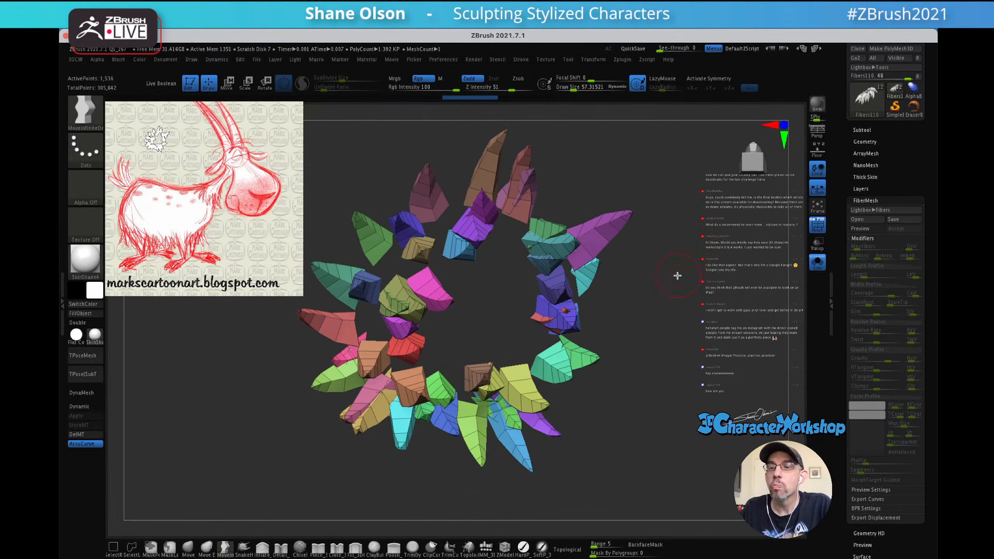
- Load the Shroom01 mushroom character tool, turn off Solo and PolyFrame, and frame the whole character from the front
{"action": "left_click_drag", "start_coordinate": [843, 148], "coordinate": [843, 200]}
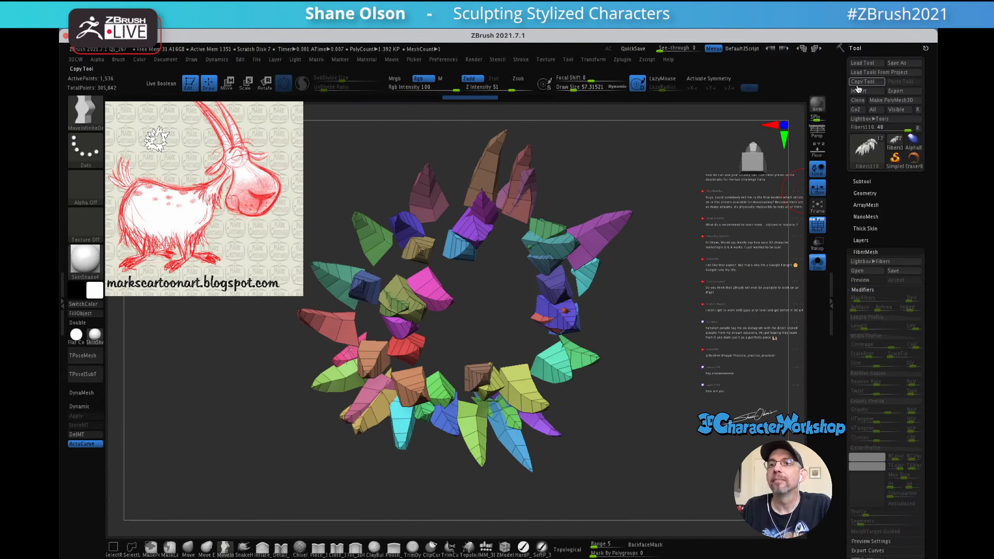
{"action": "left_click", "coordinate": [862, 63]}
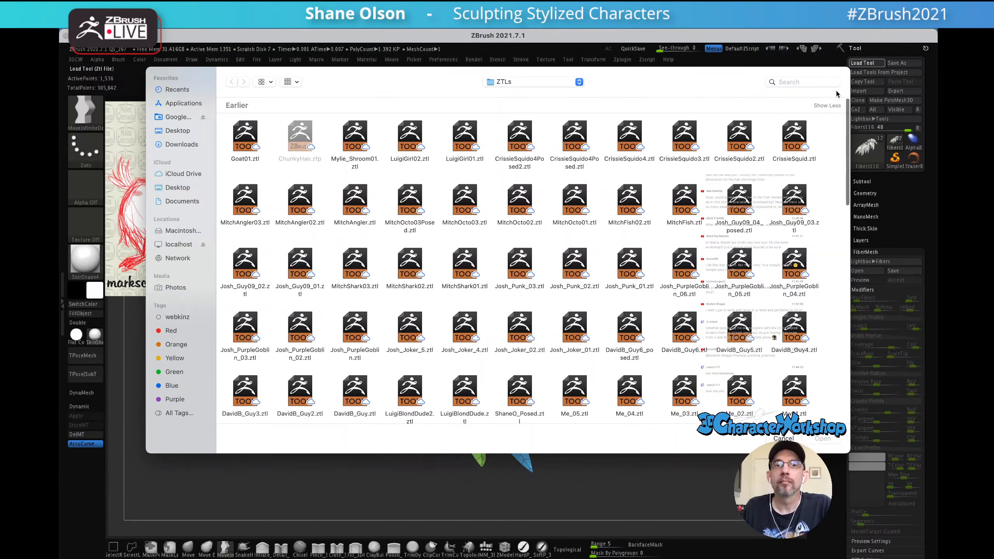
{"action": "left_click", "coordinate": [356, 132]}
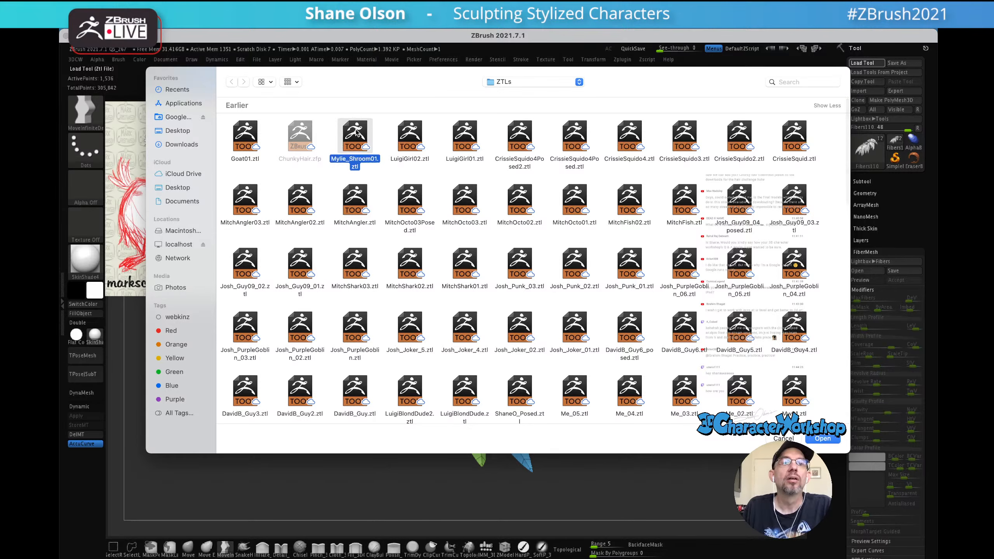
{"action": "left_click", "coordinate": [822, 438]}
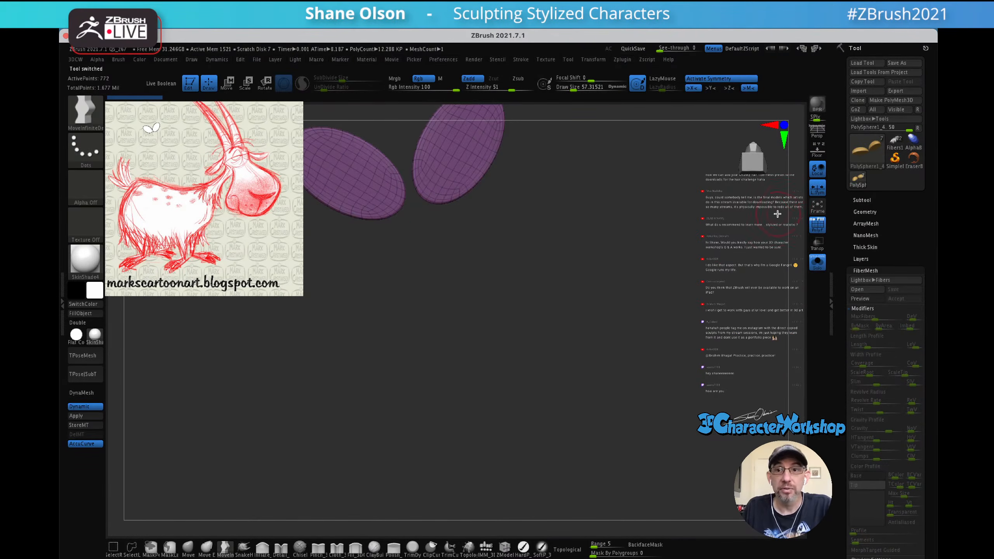
{"action": "left_click", "coordinate": [817, 263]}
{"action": "left_click_drag", "start_coordinate": [633, 270], "coordinate": [706, 326]}
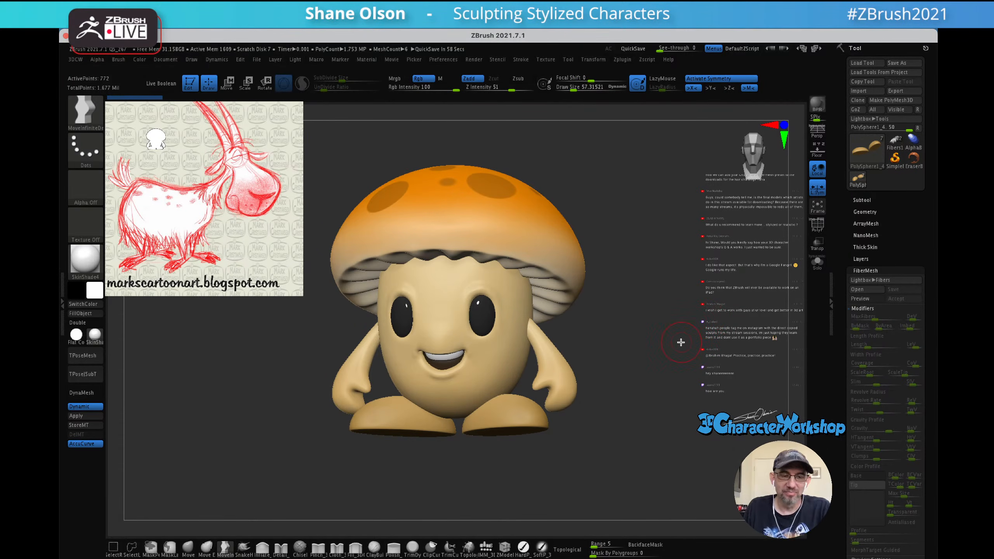
- Switch back from the mushroom to the goat's Fibers110 tool, frame the neck hair, and open its subtool list
{"action": "left_click_drag", "start_coordinate": [681, 340], "coordinate": [683, 336]}
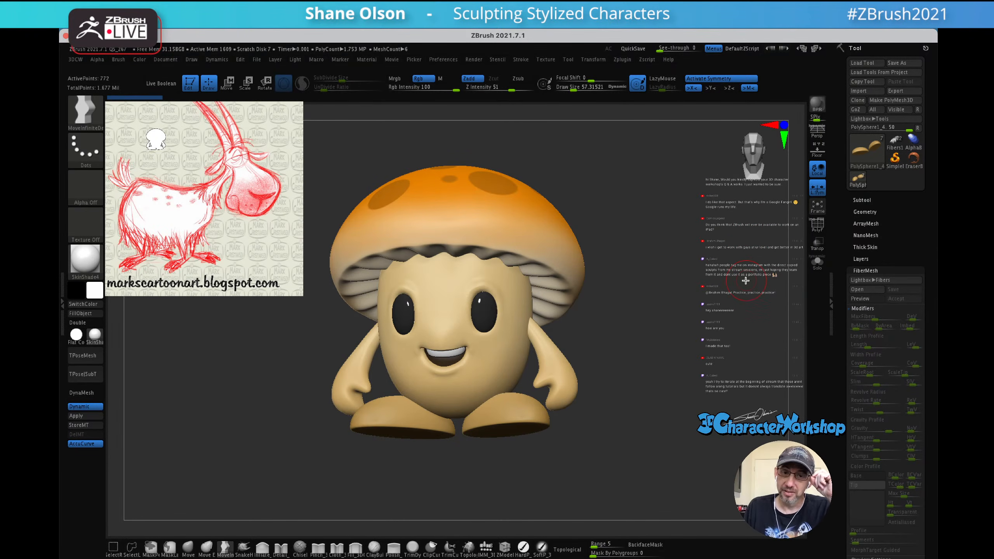
{"action": "key", "text": "s"}
{"action": "left_click_drag", "start_coordinate": [678, 329], "coordinate": [688, 325]}
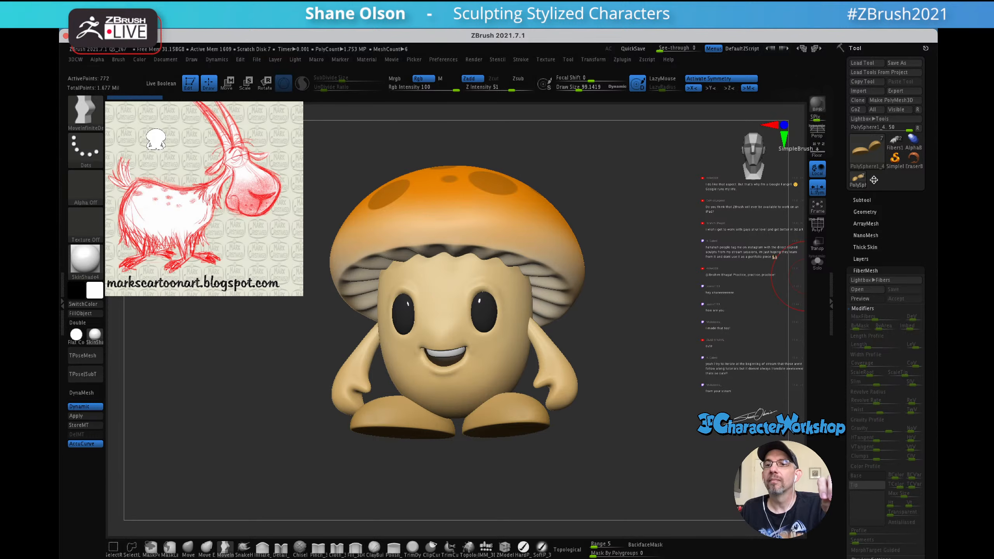
{"action": "left_click", "coordinate": [896, 143]}
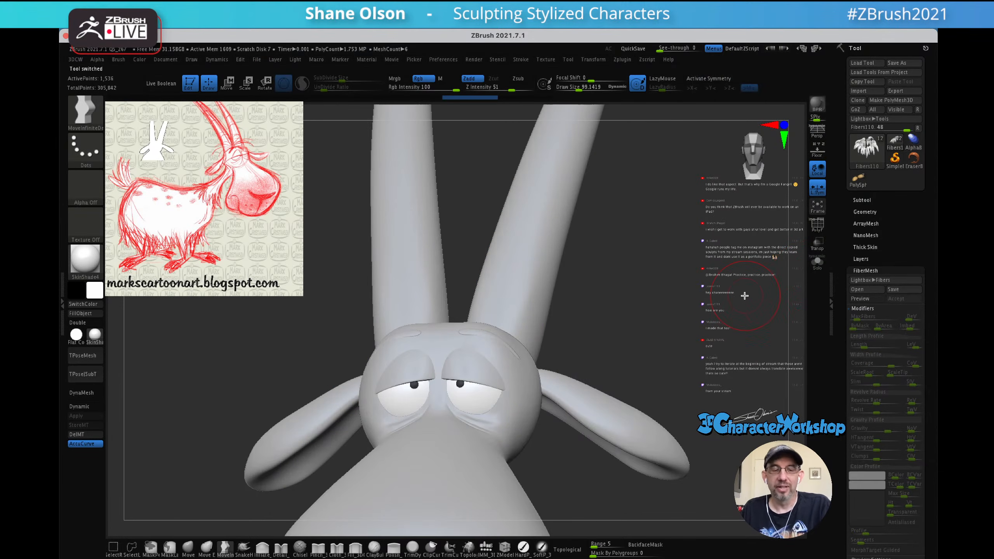
{"action": "left_click_drag", "start_coordinate": [744, 296], "coordinate": [691, 239], "text": "alt"}
{"action": "left_click_drag", "start_coordinate": [705, 378], "coordinate": [679, 170], "text": "alt"}
{"action": "left_click_drag", "start_coordinate": [709, 252], "coordinate": [735, 302]}
{"action": "left_click", "coordinate": [862, 201]}
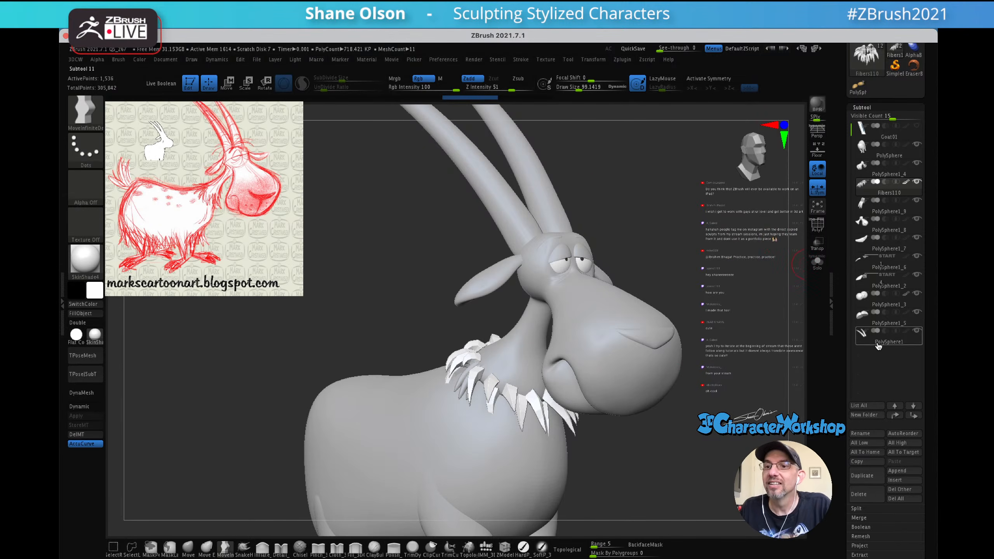
- Choose the GroomerStrong brush, set the draw size to about 314, and try combing the hair chunks on top of the neck
{"action": "mouse_move", "coordinate": [863, 171]}
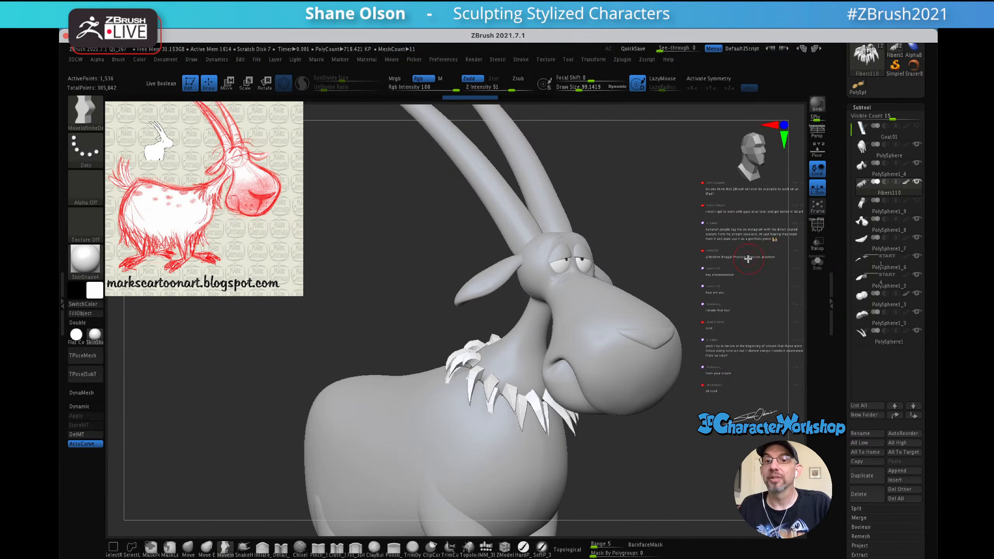
{"action": "left_click_drag", "start_coordinate": [658, 239], "coordinate": [637, 420]}
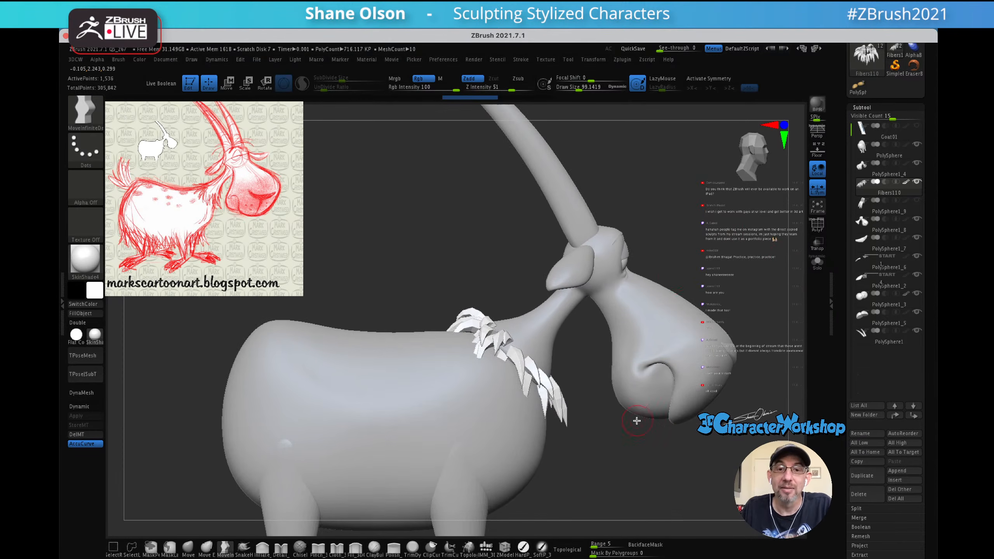
{"action": "left_click_drag", "start_coordinate": [603, 458], "coordinate": [483, 388]}
{"action": "left_click_drag", "start_coordinate": [604, 426], "coordinate": [634, 432]}
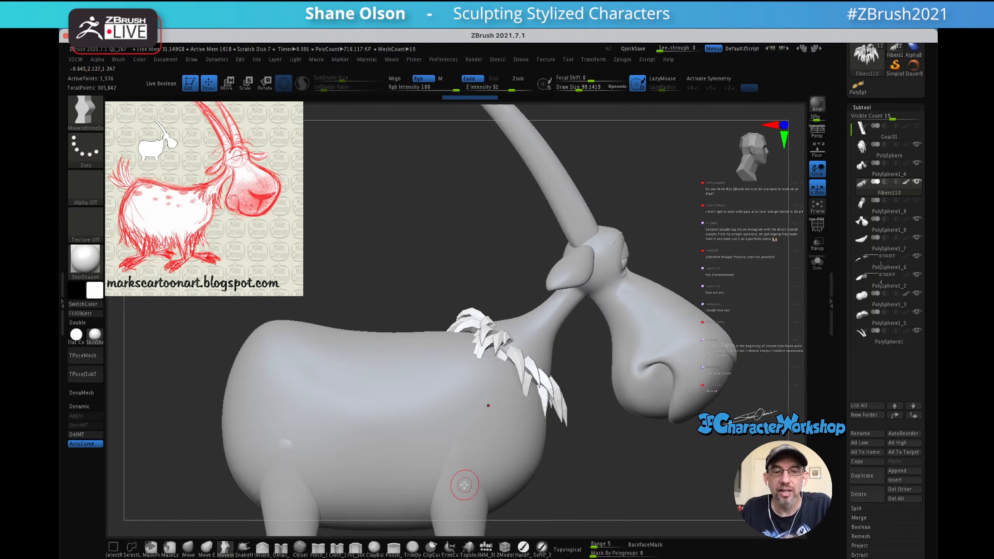
{"action": "key", "text": "b"}
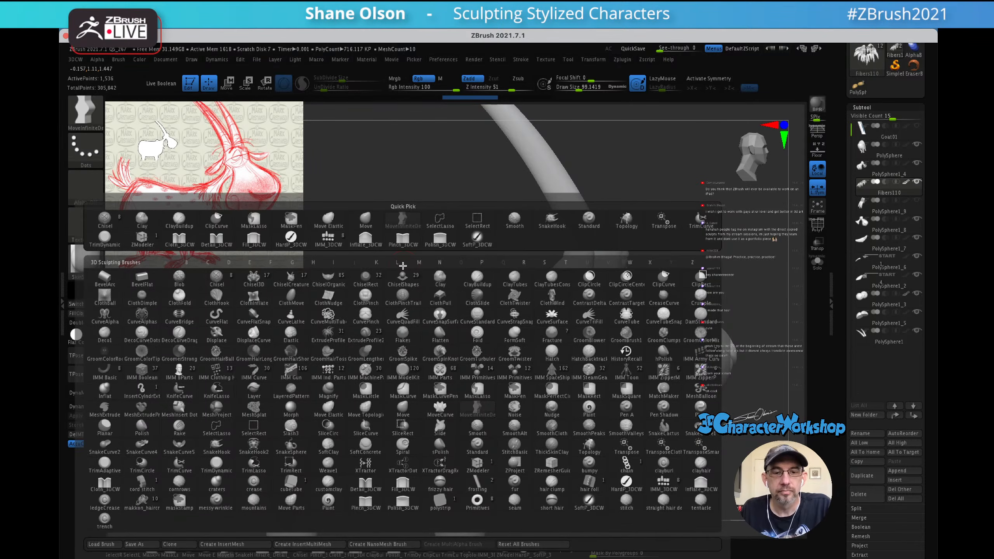
{"action": "key", "text": "f"}
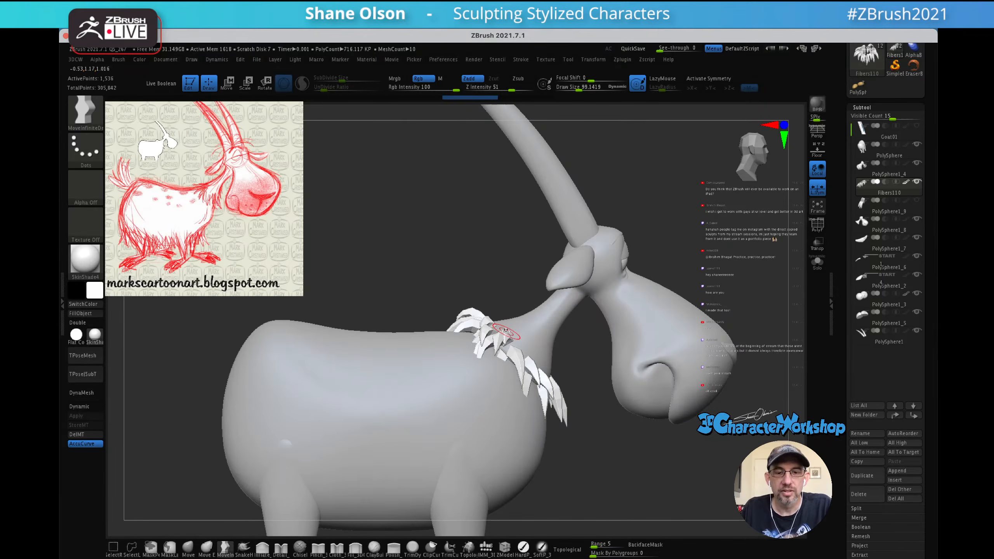
{"action": "key", "text": "b"}
{"action": "key", "text": "g"}
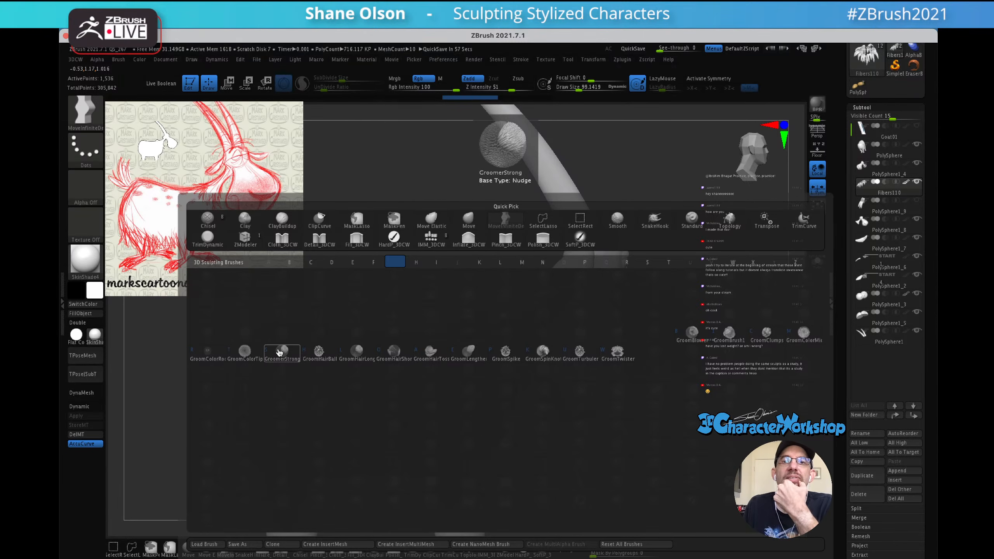
{"action": "left_click", "coordinate": [285, 351]}
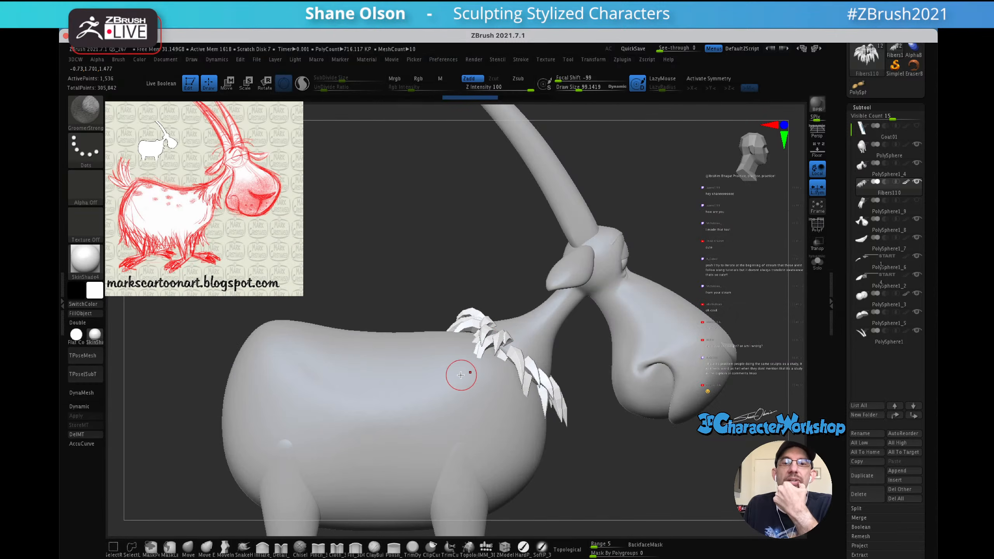
{"action": "key", "text": "s"}
{"action": "left_click_drag", "start_coordinate": [457, 226], "coordinate": [472, 229]}
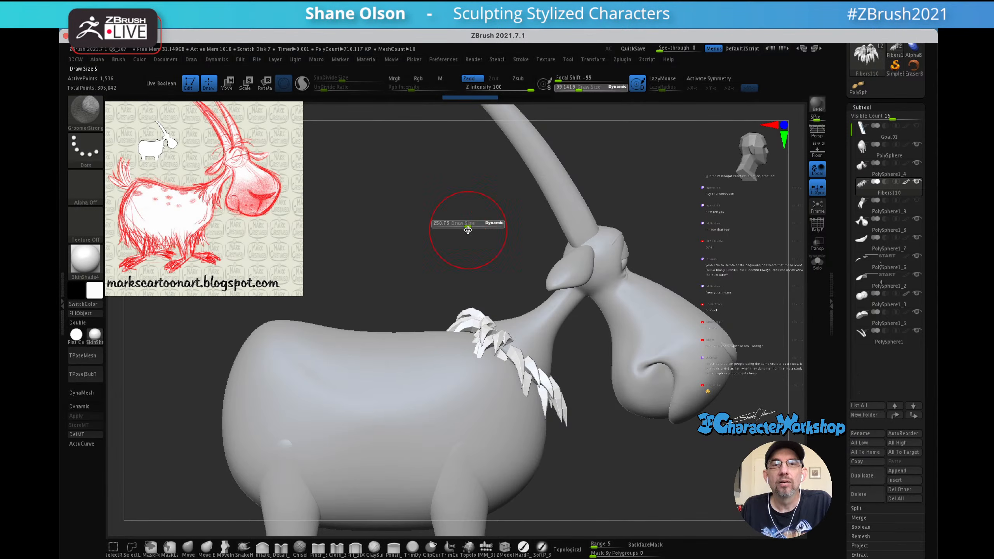
{"action": "mouse_move", "coordinate": [455, 329]}
{"action": "left_mouse_down"}
{"action": "mouse_move", "coordinate": [455, 302]}
{"action": "mouse_move", "coordinate": [434, 317]}
{"action": "left_mouse_up"}
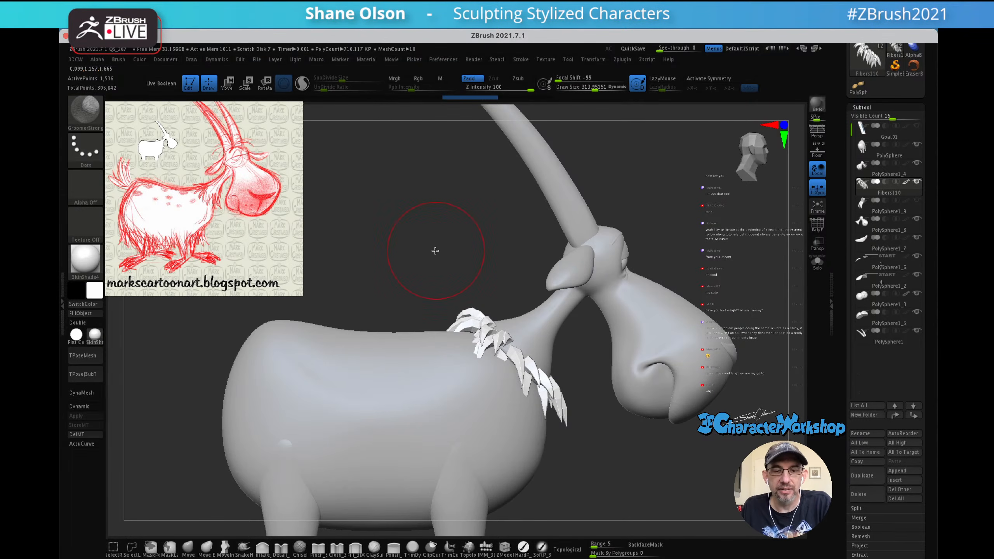
- Comb the upper neck hair chunks backward with the GroomHairLong brush and undo the last stroke
{"action": "key", "text": "b"}
{"action": "key", "text": "g"}
{"action": "key", "text": "h"}
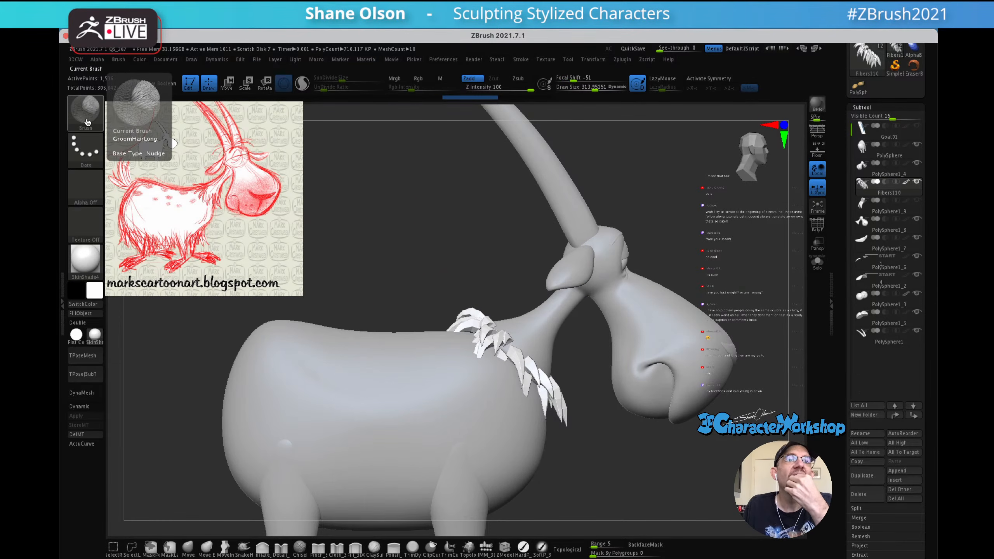
{"action": "left_click_drag", "start_coordinate": [454, 324], "coordinate": [435, 330]}
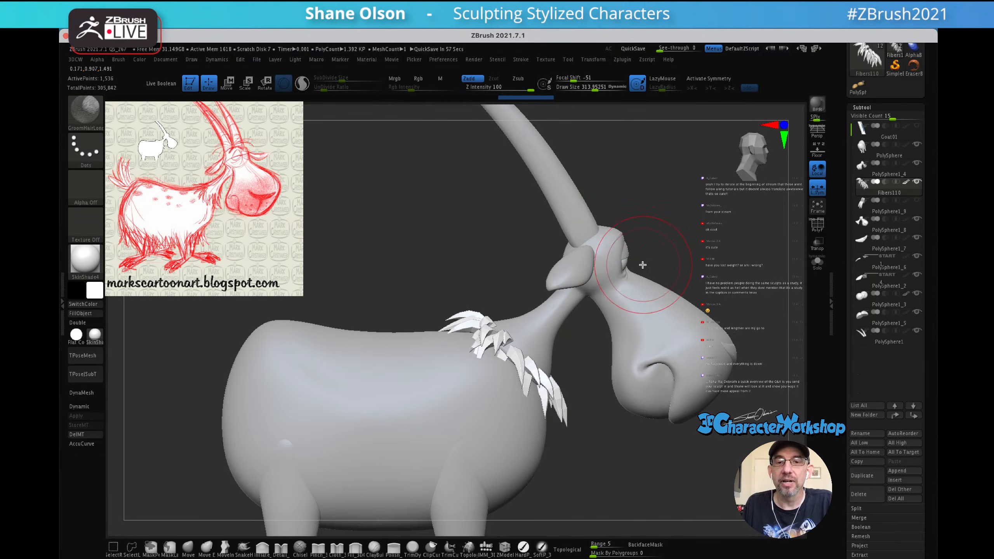
{"action": "mouse_move", "coordinate": [699, 230]}
{"action": "left_mouse_down"}
{"action": "mouse_move", "coordinate": [681, 253]}
{"action": "mouse_move", "coordinate": [683, 236]}
{"action": "left_mouse_up"}
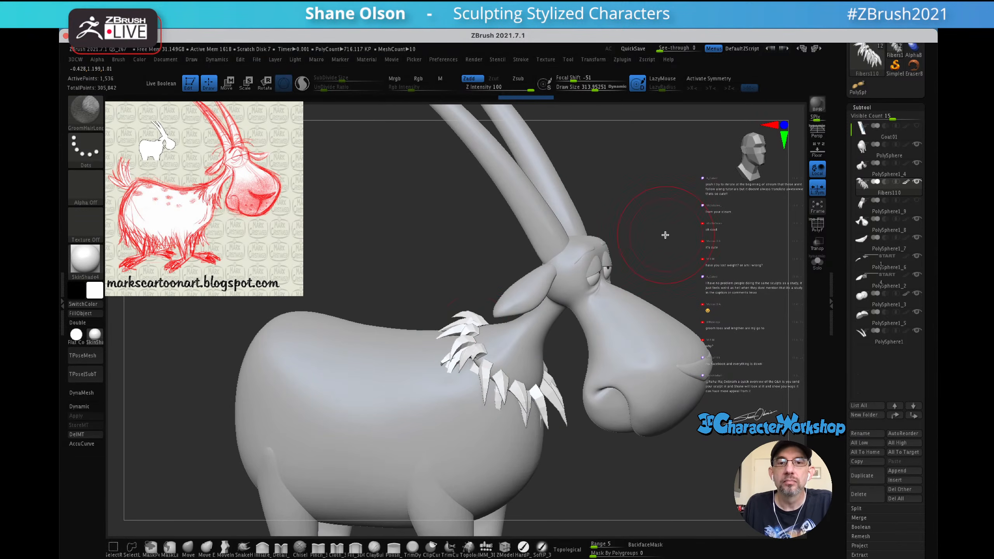
{"action": "left_click_drag", "start_coordinate": [451, 357], "coordinate": [435, 368]}
{"action": "mouse_move", "coordinate": [446, 342]}
{"action": "right_mouse_down"}
{"action": "mouse_move", "coordinate": [460, 339]}
{"action": "mouse_move", "coordinate": [466, 350]}
{"action": "right_mouse_up"}
{"action": "left_click_drag", "start_coordinate": [455, 354], "coordinate": [446, 340]}
{"action": "key", "text": "ctrl+z"}
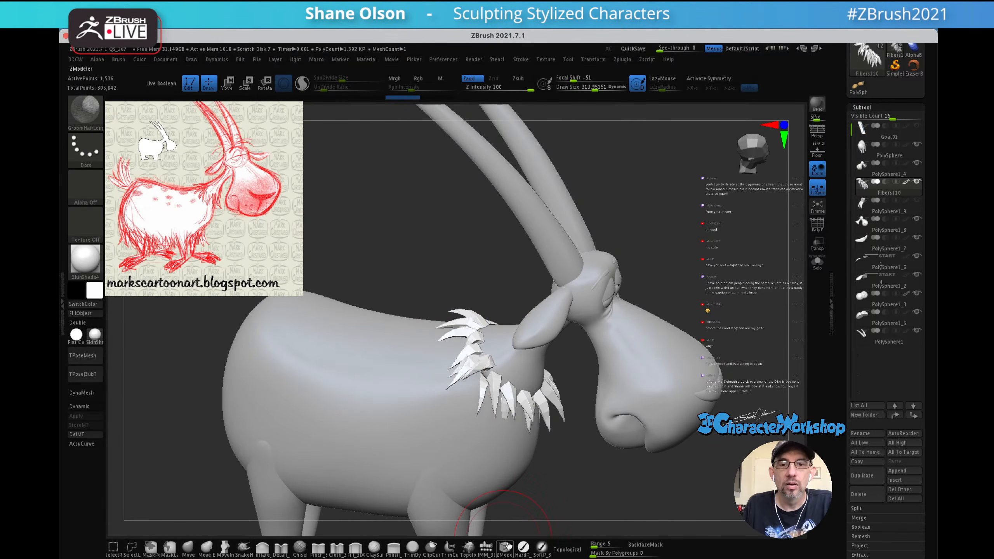
- Turn on the Topological brush option and comb individual hair chunks along the side of the neck
{"action": "left_click", "coordinate": [569, 550]}
{"action": "mouse_move", "coordinate": [452, 385]}
{"action": "left_mouse_down"}
{"action": "mouse_move", "coordinate": [441, 385]}
{"action": "mouse_move", "coordinate": [451, 362]}
{"action": "mouse_move", "coordinate": [442, 361]}
{"action": "left_mouse_up"}
{"action": "left_click_drag", "start_coordinate": [494, 263], "coordinate": [509, 313], "text": "alt"}
{"action": "mouse_move", "coordinate": [544, 356]}
{"action": "right_mouse_down", "text": "alt"}
{"action": "mouse_move", "coordinate": [535, 324]}
{"action": "mouse_move", "coordinate": [510, 349]}
{"action": "right_mouse_up", "text": "alt"}
{"action": "left_click_drag", "start_coordinate": [476, 393], "coordinate": [465, 392]}
{"action": "mouse_move", "coordinate": [486, 388]}
{"action": "left_mouse_down"}
{"action": "mouse_move", "coordinate": [477, 391]}
{"action": "mouse_move", "coordinate": [533, 397]}
{"action": "left_mouse_up"}
- Groom the remaining hair chunks around the chest and over the top of the neck
{"action": "right_click_drag", "start_coordinate": [534, 398], "coordinate": [562, 411]}
{"action": "left_click_drag", "start_coordinate": [561, 422], "coordinate": [577, 439]}
{"action": "left_click_drag", "start_coordinate": [581, 386], "coordinate": [575, 390]}
{"action": "mouse_move", "coordinate": [604, 406]}
{"action": "right_mouse_down"}
{"action": "mouse_move", "coordinate": [603, 395]}
{"action": "mouse_move", "coordinate": [643, 413]}
{"action": "mouse_move", "coordinate": [654, 402]}
{"action": "mouse_move", "coordinate": [639, 402]}
{"action": "mouse_move", "coordinate": [651, 391]}
{"action": "right_mouse_up"}
{"action": "left_click_drag", "start_coordinate": [594, 358], "coordinate": [616, 354]}
{"action": "mouse_move", "coordinate": [434, 193]}
{"action": "left_mouse_down"}
{"action": "mouse_move", "coordinate": [421, 193]}
{"action": "mouse_move", "coordinate": [463, 223]}
{"action": "mouse_move", "coordinate": [450, 235]}
{"action": "mouse_move", "coordinate": [465, 248]}
{"action": "left_mouse_up"}
{"action": "mouse_move", "coordinate": [501, 211]}
{"action": "left_mouse_down"}
{"action": "mouse_move", "coordinate": [497, 242]}
{"action": "mouse_move", "coordinate": [466, 237]}
{"action": "mouse_move", "coordinate": [530, 293]}
{"action": "mouse_move", "coordinate": [529, 307]}
{"action": "left_mouse_up"}
{"action": "key", "text": "z"}
{"action": "left_click_drag", "start_coordinate": [436, 260], "coordinate": [431, 261]}
{"action": "key", "text": "z"}
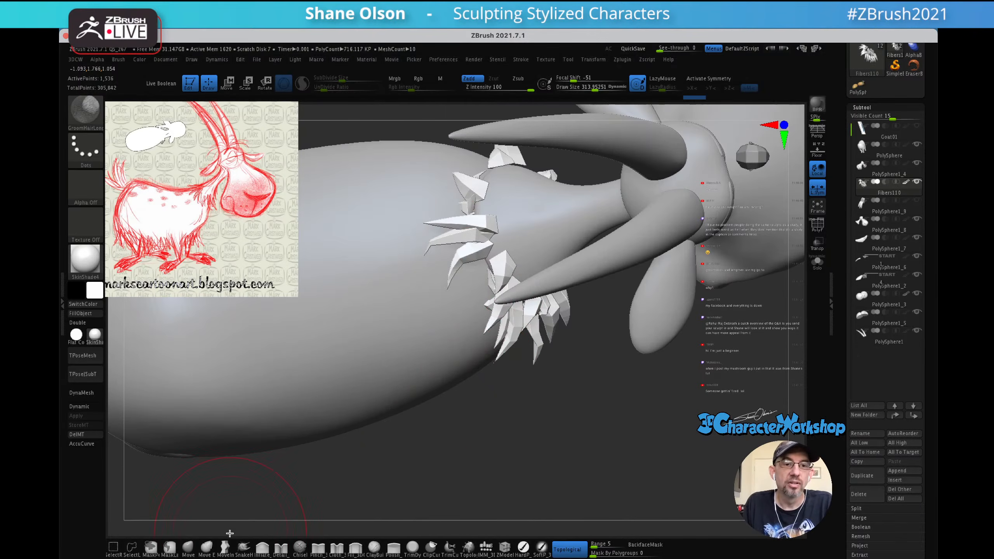
- Switch to the Move brush, set the draw size to about 188, and reposition a hair chunk near the top of the neck
{"action": "left_click", "coordinate": [189, 548]}
{"action": "key", "text": "s"}
{"action": "left_click_drag", "start_coordinate": [493, 411], "coordinate": [483, 410]}
{"action": "mouse_move", "coordinate": [433, 299]}
{"action": "left_mouse_down"}
{"action": "mouse_move", "coordinate": [453, 271]}
{"action": "mouse_move", "coordinate": [412, 252]}
{"action": "mouse_move", "coordinate": [432, 242]}
{"action": "mouse_move", "coordinate": [450, 262]}
{"action": "left_mouse_up"}
{"action": "mouse_move", "coordinate": [495, 205]}
{"action": "right_mouse_down"}
{"action": "mouse_move", "coordinate": [499, 277]}
{"action": "mouse_move", "coordinate": [537, 271]}
{"action": "mouse_move", "coordinate": [532, 288]}
{"action": "mouse_move", "coordinate": [550, 296]}
{"action": "right_mouse_up"}
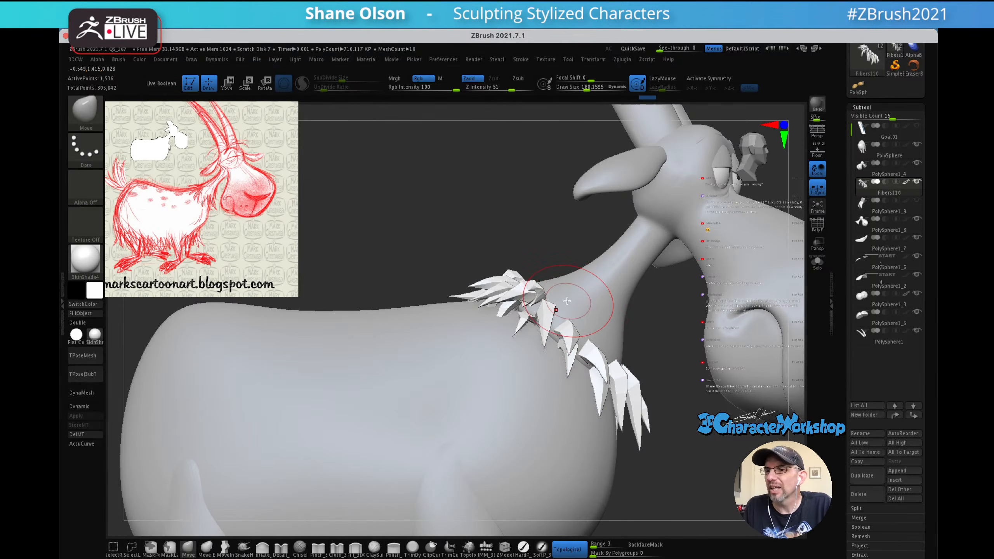
{"action": "mouse_move", "coordinate": [558, 296]}
{"action": "right_mouse_down", "text": "ctrl"}
{"action": "mouse_move", "coordinate": [567, 311]}
{"action": "mouse_move", "coordinate": [571, 291]}
{"action": "mouse_move", "coordinate": [520, 315]}
{"action": "right_mouse_up", "text": "ctrl"}
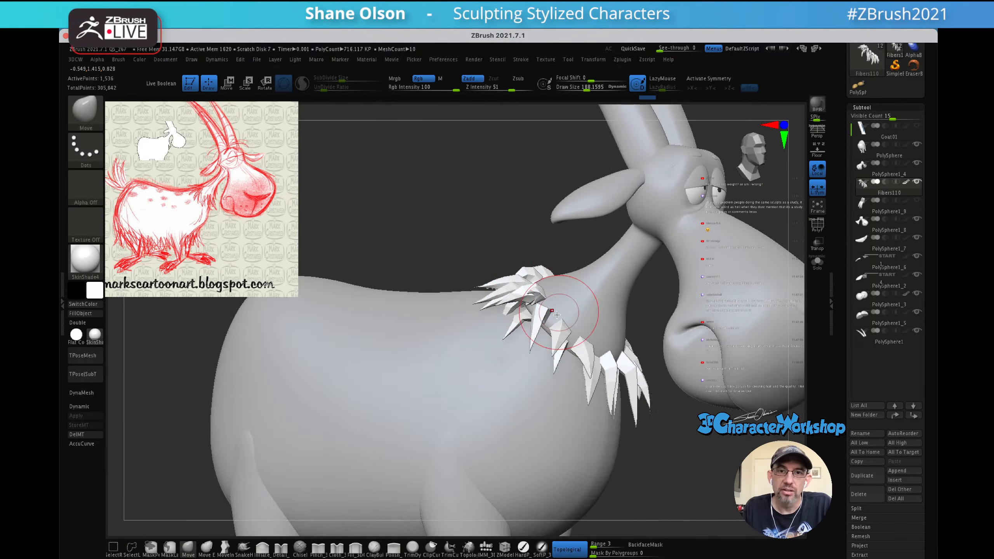
{"action": "right_click_drag", "start_coordinate": [631, 374], "coordinate": [608, 378]}
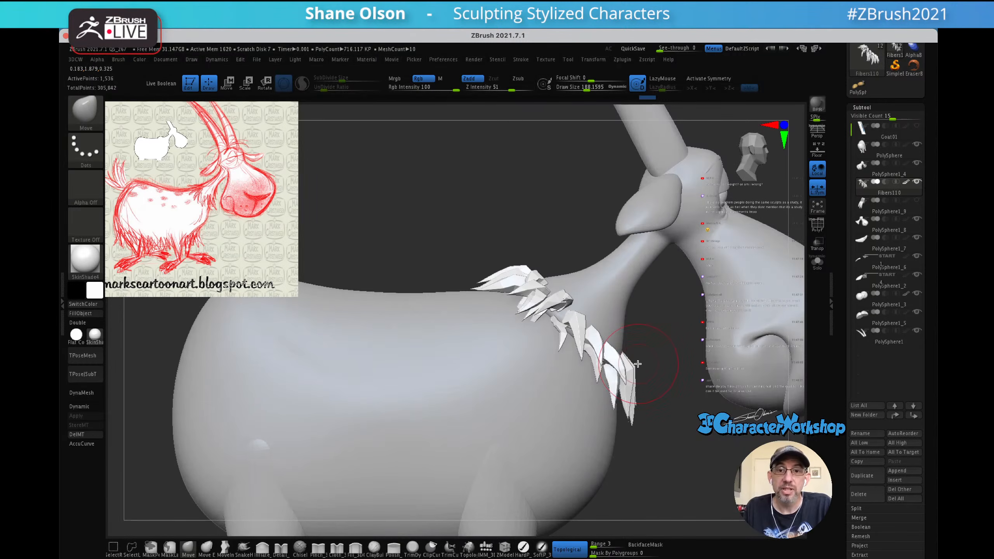
{"action": "right_click_drag", "start_coordinate": [630, 347], "coordinate": [604, 314], "text": "ctrl"}
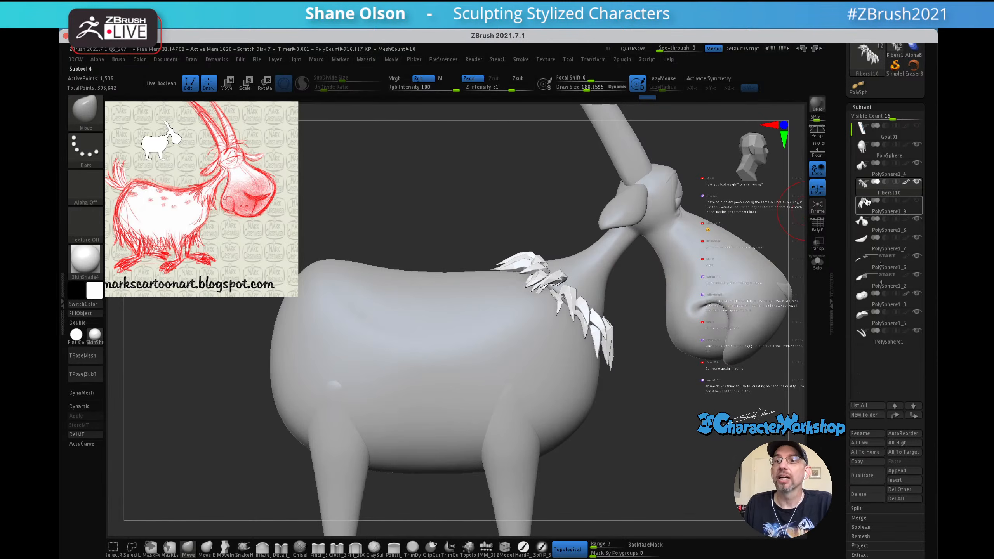
- Select the PolySphere1_9 subtool with the three hand-made hair strands and hide the Fibers110 subtool
{"action": "mouse_move", "coordinate": [861, 208]}
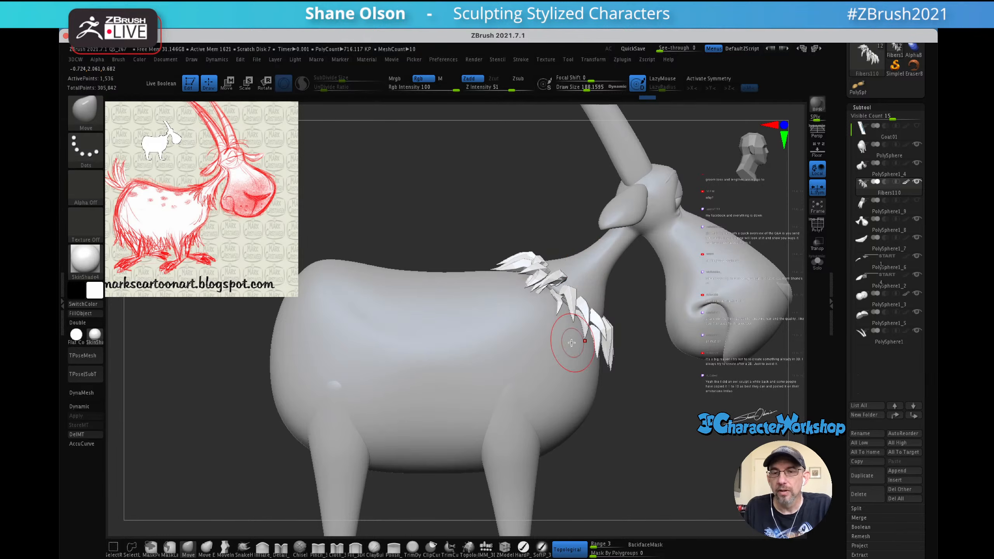
{"action": "left_click", "coordinate": [861, 207]}
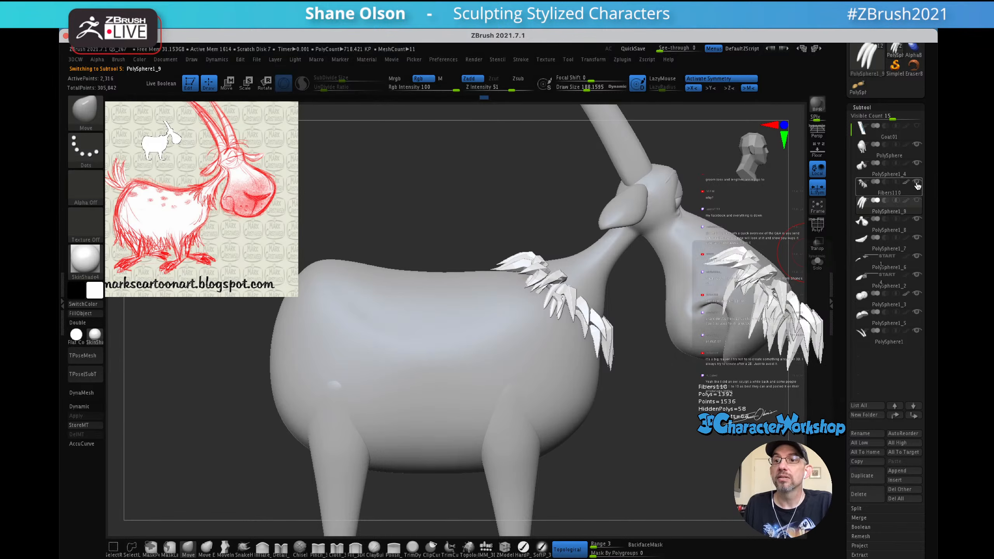
{"action": "left_click", "coordinate": [917, 182]}
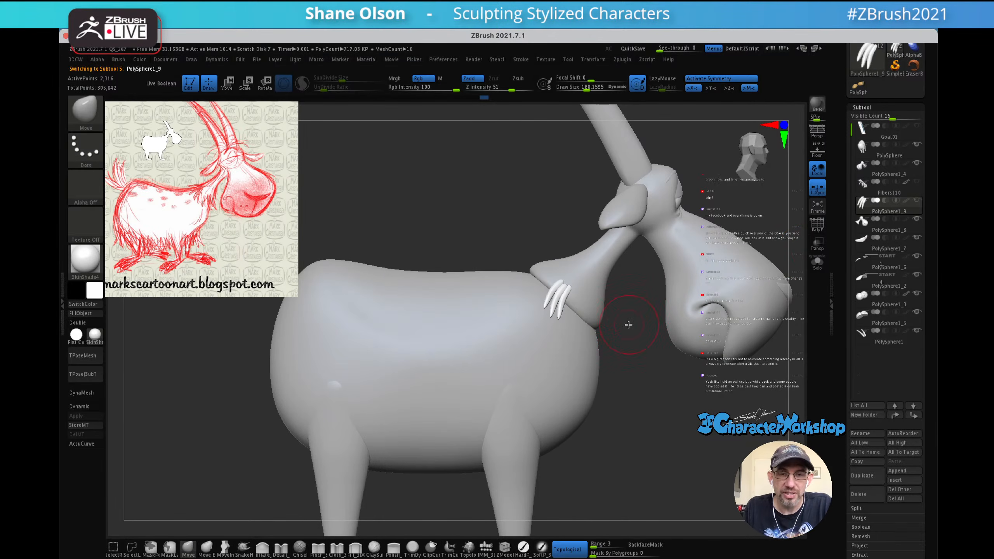
- Dismiss the Google Drive backup notification and examine the three hair strands on the side of the neck
{"action": "right_click_drag", "start_coordinate": [606, 305], "coordinate": [603, 333], "text": "ctrl"}
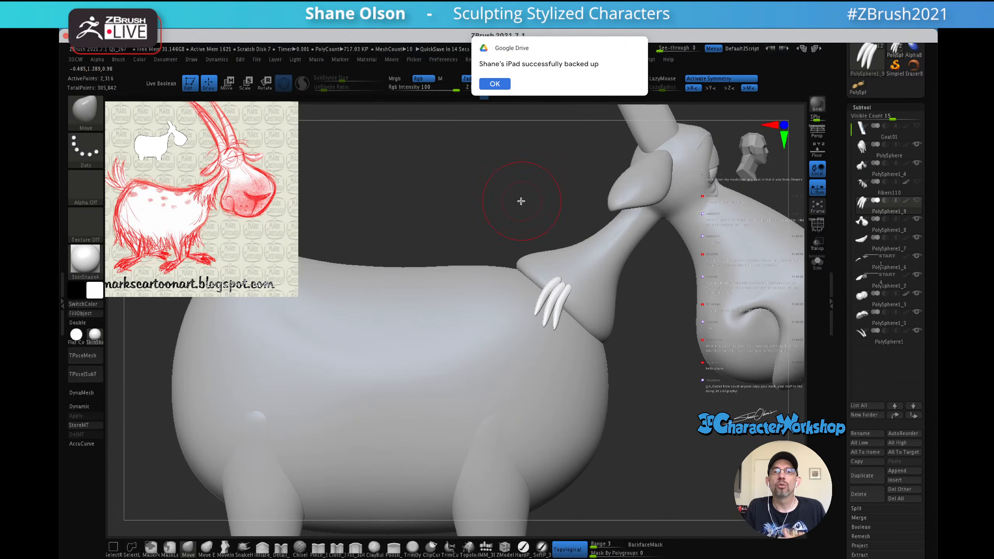
{"action": "left_click", "coordinate": [495, 84]}
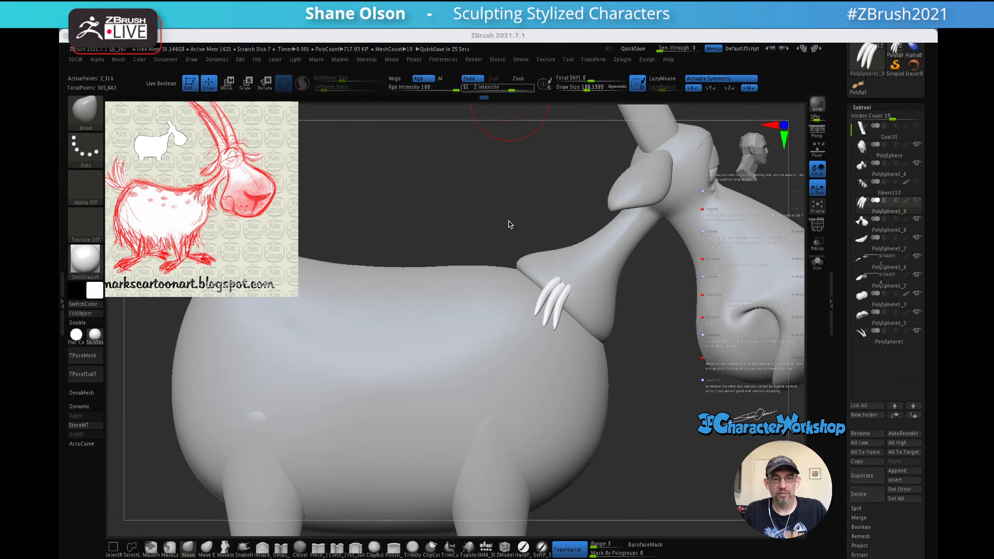
{"action": "left_click", "coordinate": [643, 378]}
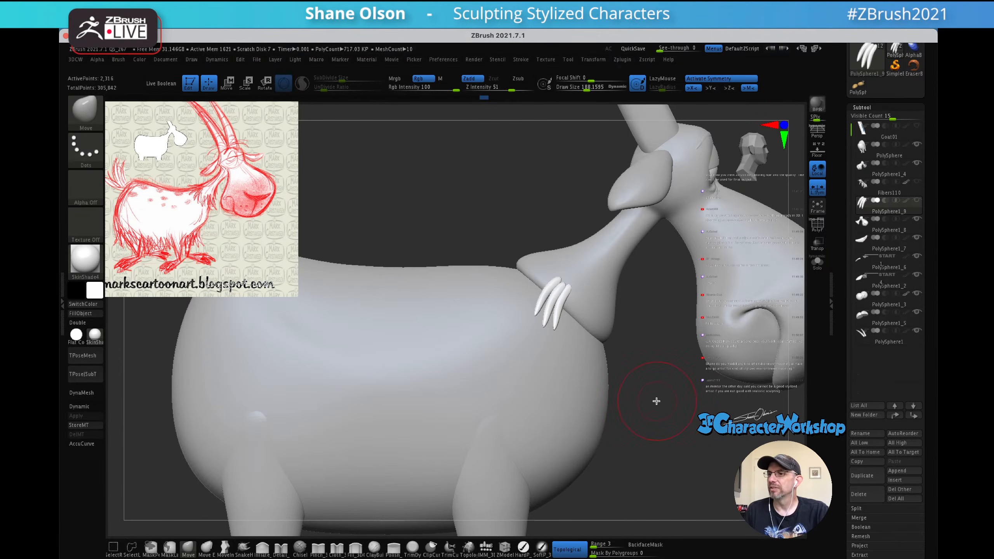
{"action": "left_click_drag", "start_coordinate": [649, 403], "coordinate": [643, 398]}
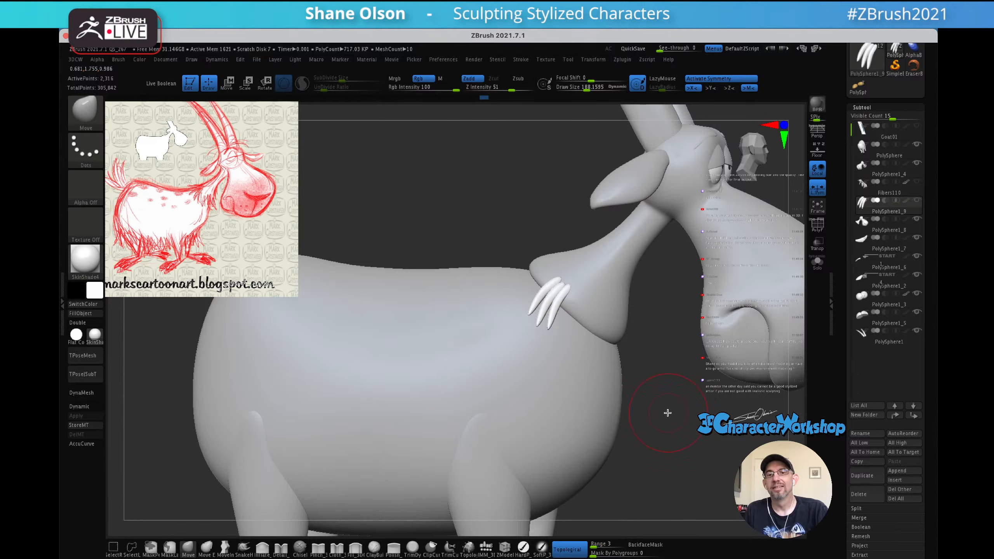
{"action": "left_click_drag", "start_coordinate": [656, 388], "coordinate": [641, 326]}
{"action": "left_click_drag", "start_coordinate": [587, 233], "coordinate": [581, 269]}
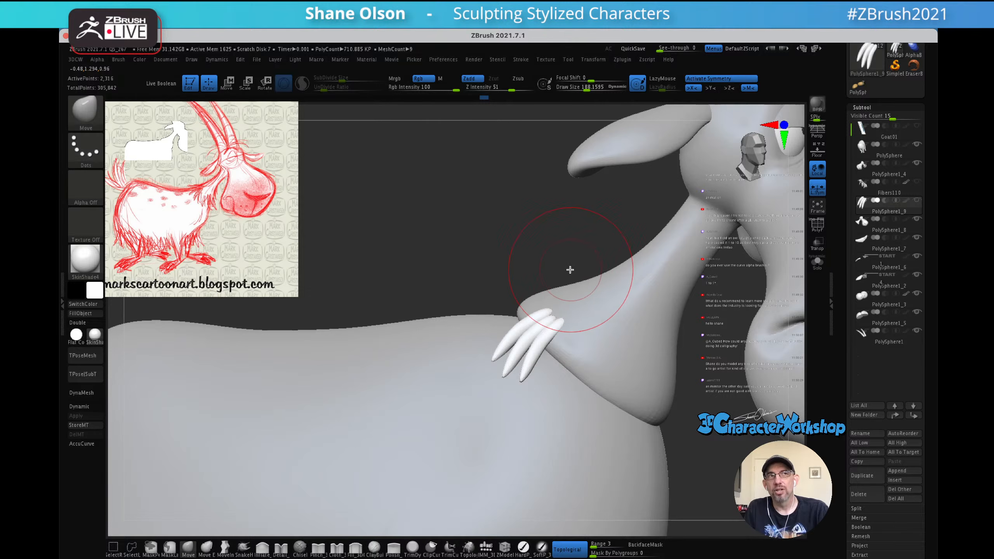
{"action": "mouse_move", "coordinate": [582, 244]}
{"action": "left_mouse_down"}
{"action": "mouse_move", "coordinate": [575, 237]}
{"action": "mouse_move", "coordinate": [581, 266]}
{"action": "left_mouse_up"}
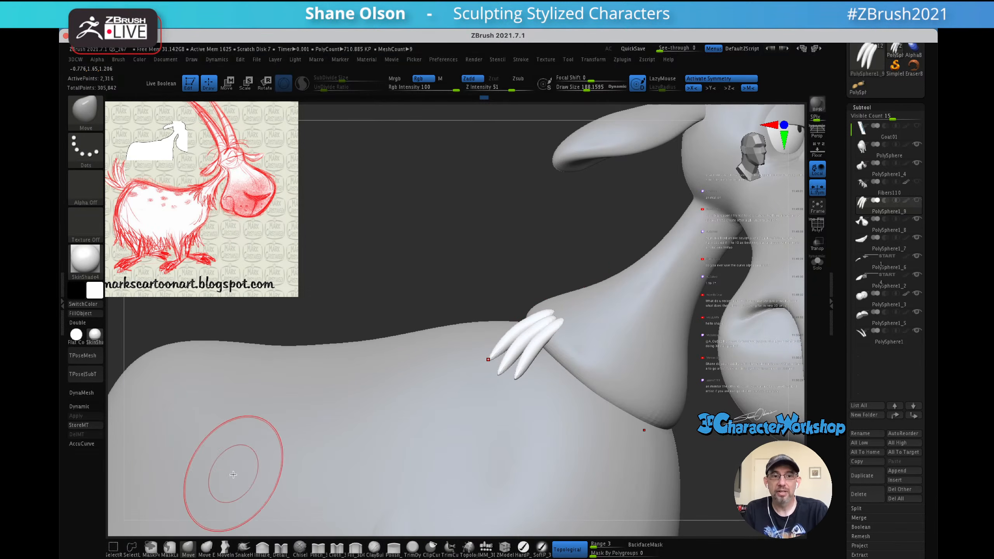
- Set the draw size to about 222 and turn on the PolyFrame display to show the three strands' wireframe
{"action": "key", "text": "s"}
{"action": "mouse_move", "coordinate": [502, 268]}
{"action": "left_mouse_down"}
{"action": "mouse_move", "coordinate": [521, 277]}
{"action": "mouse_move", "coordinate": [541, 319]}
{"action": "left_mouse_up"}
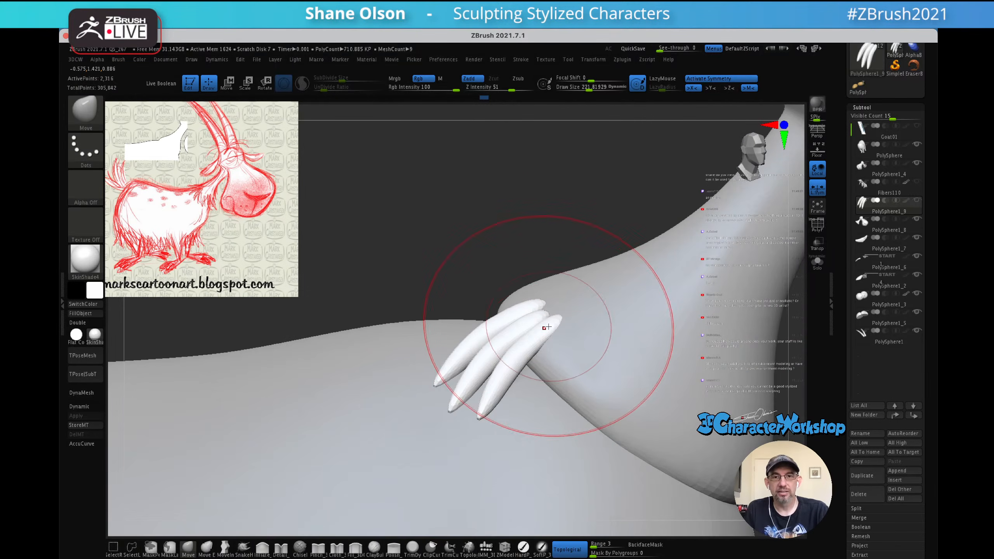
{"action": "right_click_drag", "start_coordinate": [547, 327], "coordinate": [530, 308]}
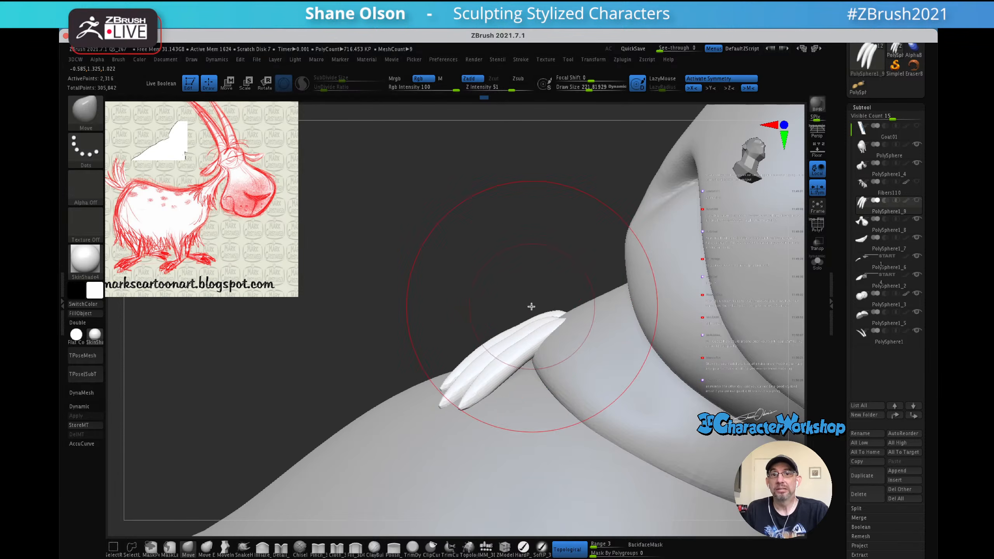
{"action": "left_click_drag", "start_coordinate": [532, 254], "coordinate": [545, 232], "text": "alt"}
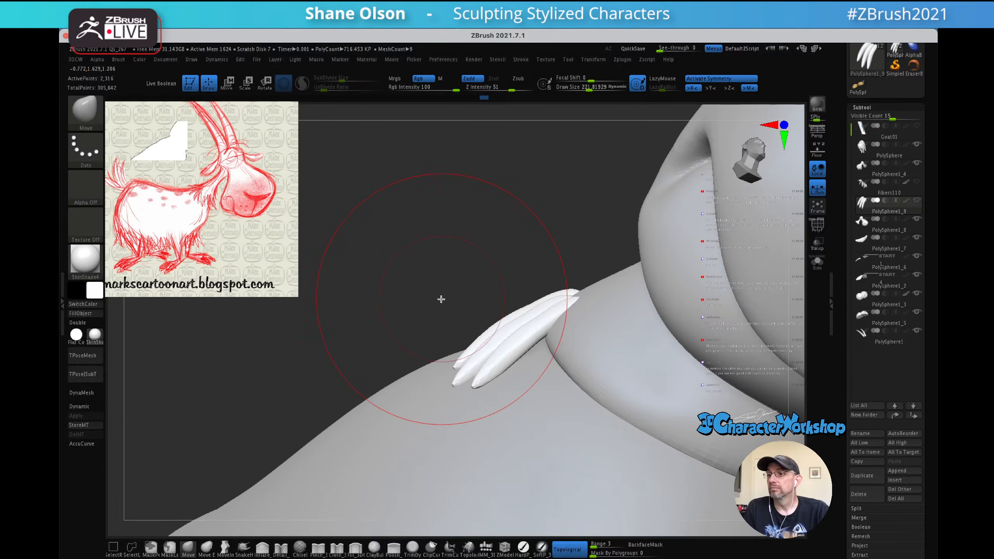
{"action": "left_click_drag", "start_coordinate": [519, 267], "coordinate": [587, 288]}
{"action": "key", "text": "shift+f"}
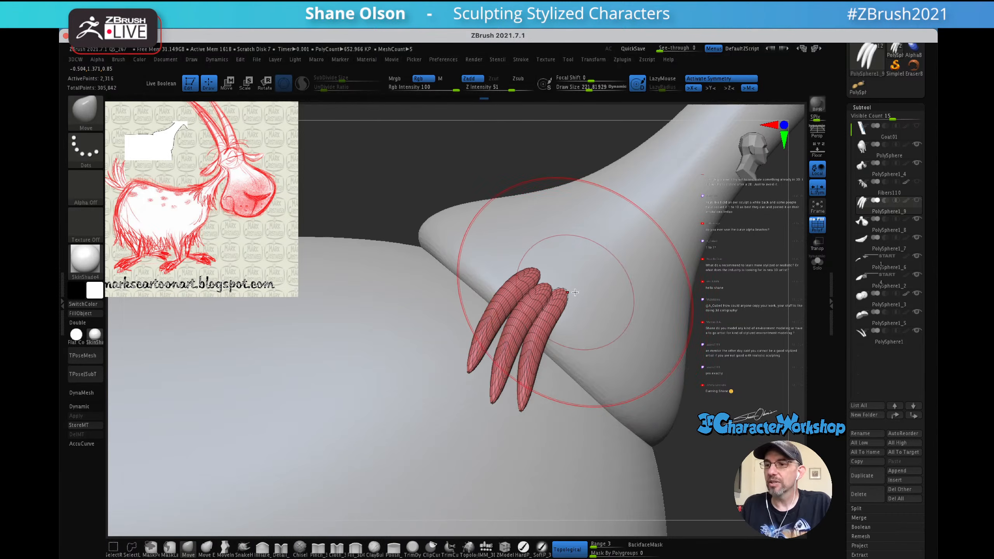
- Use Auto Groups to give each of the three hair strands its own polygroup
{"action": "left_click_drag", "start_coordinate": [583, 291], "coordinate": [595, 315], "text": "alt"}
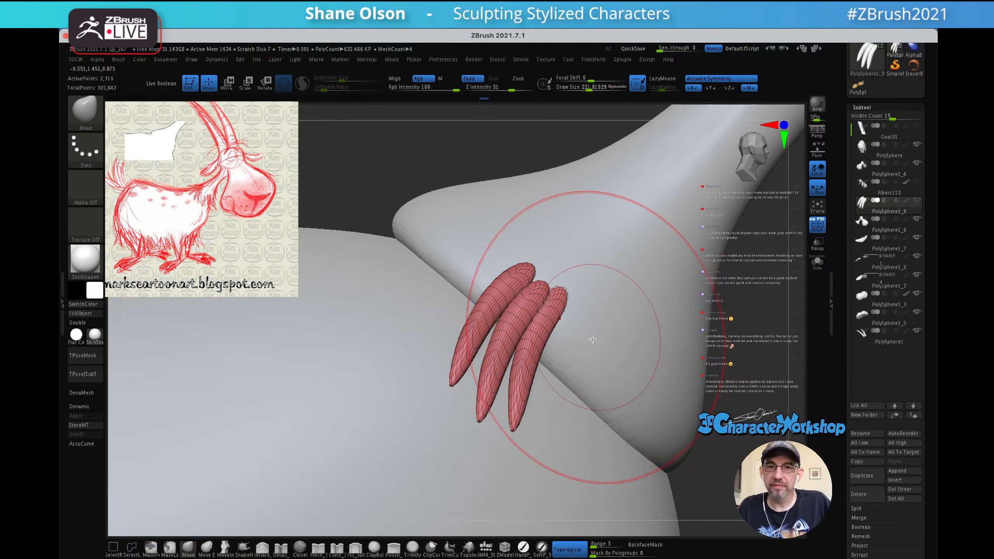
{"action": "key", "text": "space"}
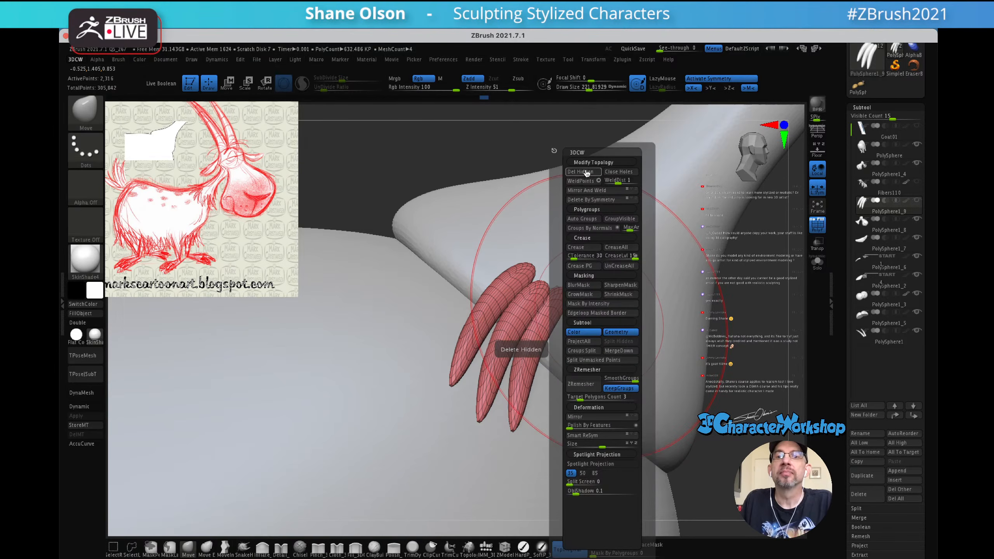
{"action": "left_click", "coordinate": [590, 219]}
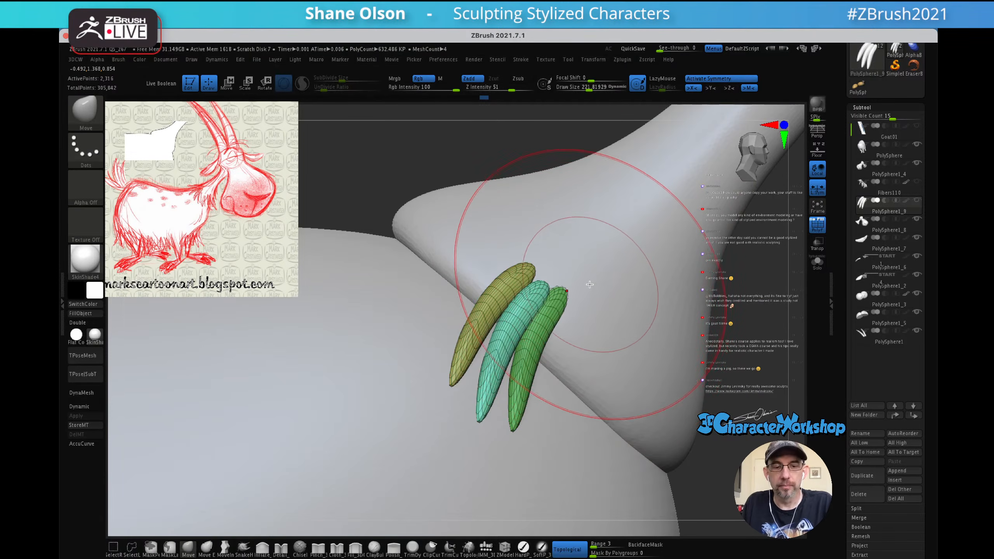
- Set the draw size to about 124 and examine the three strands from several angles
{"action": "right_click_drag", "start_coordinate": [586, 305], "coordinate": [603, 239], "text": "ctrl"}
{"action": "key", "text": "s"}
{"action": "left_click_drag", "start_coordinate": [608, 250], "coordinate": [600, 251]}
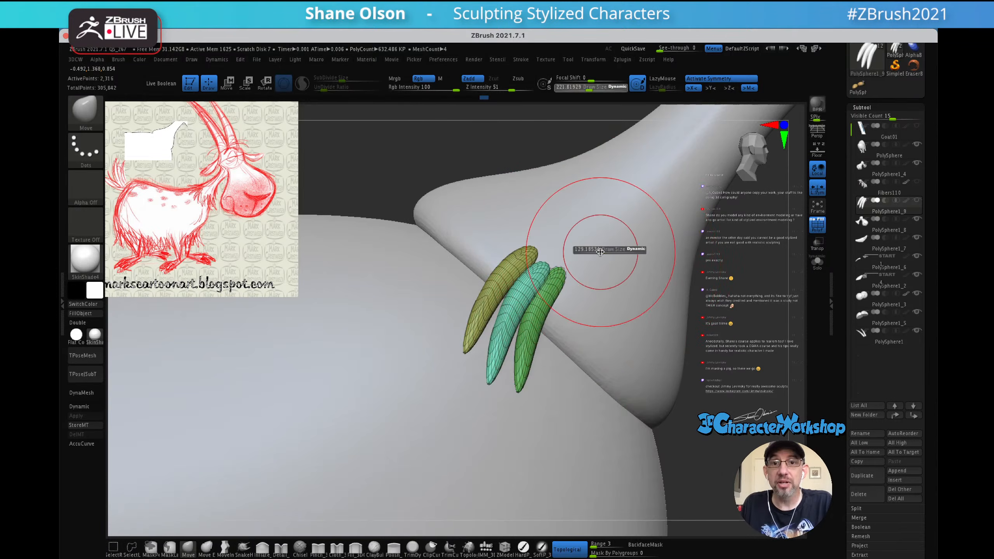
{"action": "mouse_move", "coordinate": [661, 253]}
{"action": "right_mouse_down"}
{"action": "mouse_move", "coordinate": [592, 265]}
{"action": "mouse_move", "coordinate": [623, 284]}
{"action": "mouse_move", "coordinate": [614, 282]}
{"action": "right_mouse_up"}
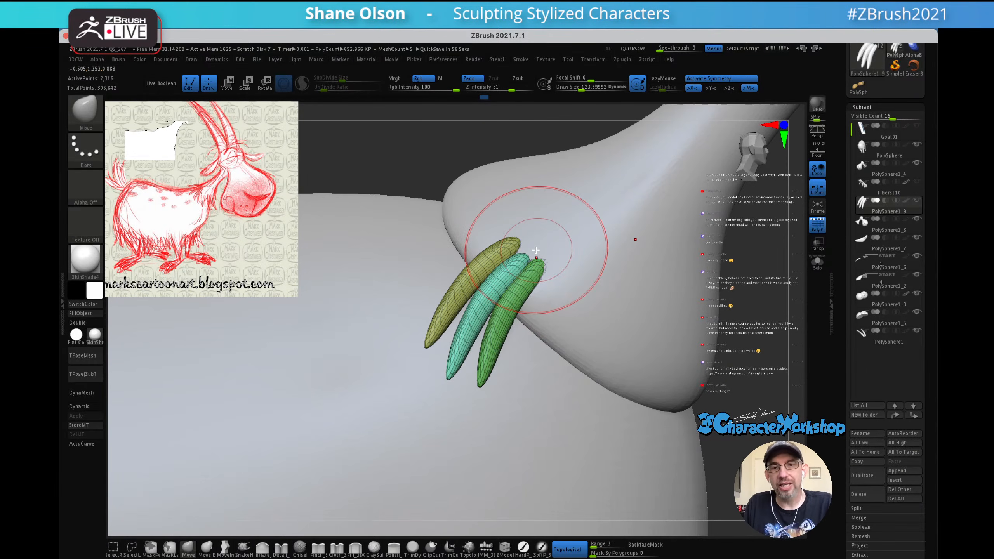
{"action": "right_click_drag", "start_coordinate": [485, 356], "coordinate": [507, 344]}
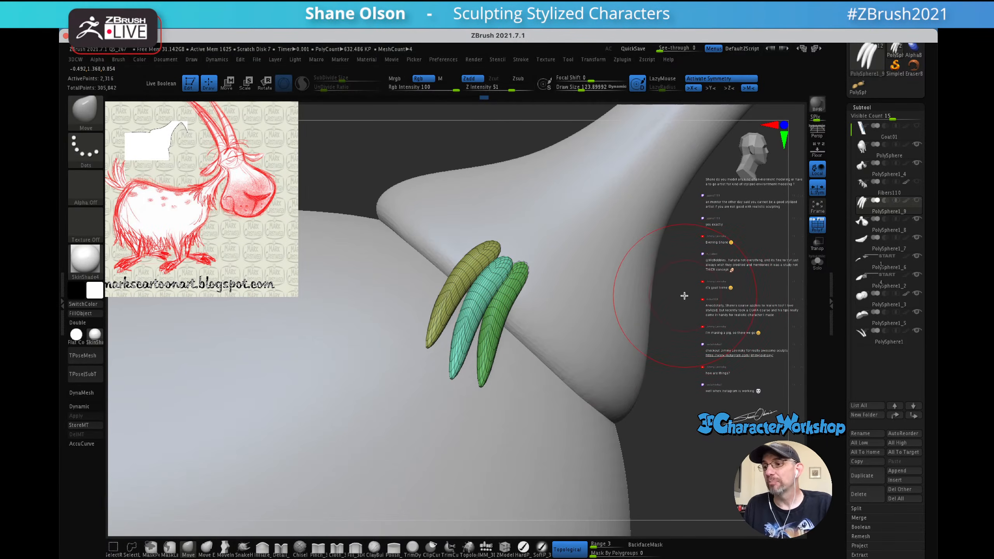
{"action": "left_click_drag", "start_coordinate": [714, 299], "coordinate": [693, 325]}
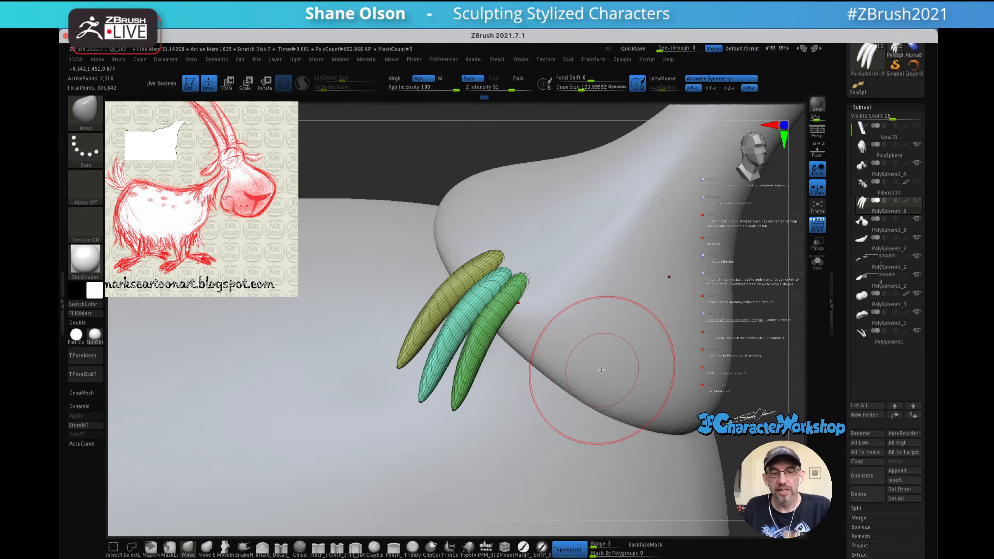
- Isolate the lower green strand with the Move gizmo, duplicate it, and place the copy beside it as the fourth strand
{"action": "mouse_move", "coordinate": [581, 356]}
{"action": "left_mouse_down", "text": "alt"}
{"action": "mouse_move", "coordinate": [550, 344]}
{"action": "mouse_move", "coordinate": [572, 369]}
{"action": "mouse_move", "coordinate": [579, 362]}
{"action": "mouse_move", "coordinate": [564, 366]}
{"action": "left_mouse_up", "text": "alt"}
{"action": "key", "text": "w"}
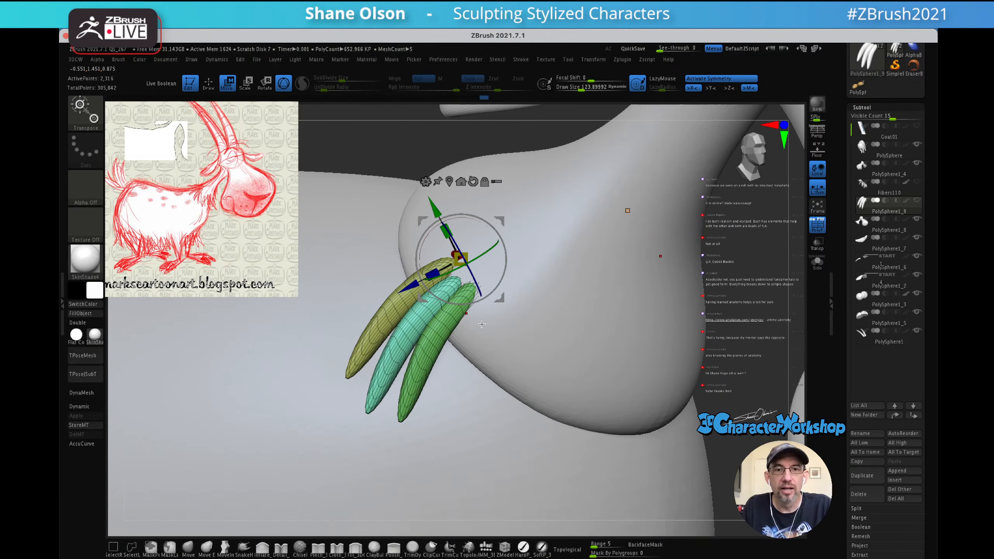
{"action": "left_click", "coordinate": [441, 341], "text": "alt"}
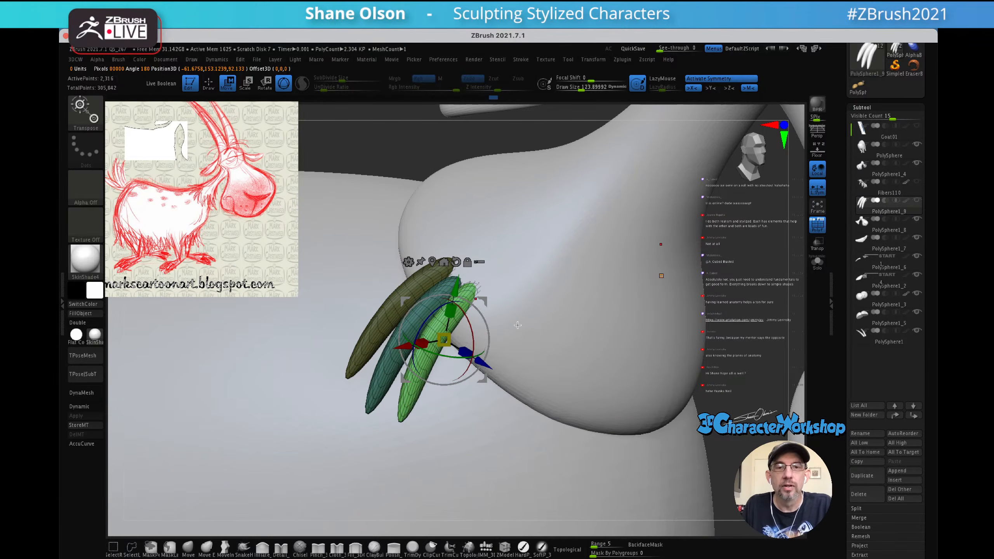
{"action": "left_click_drag", "start_coordinate": [488, 302], "coordinate": [507, 318], "text": "ctrl"}
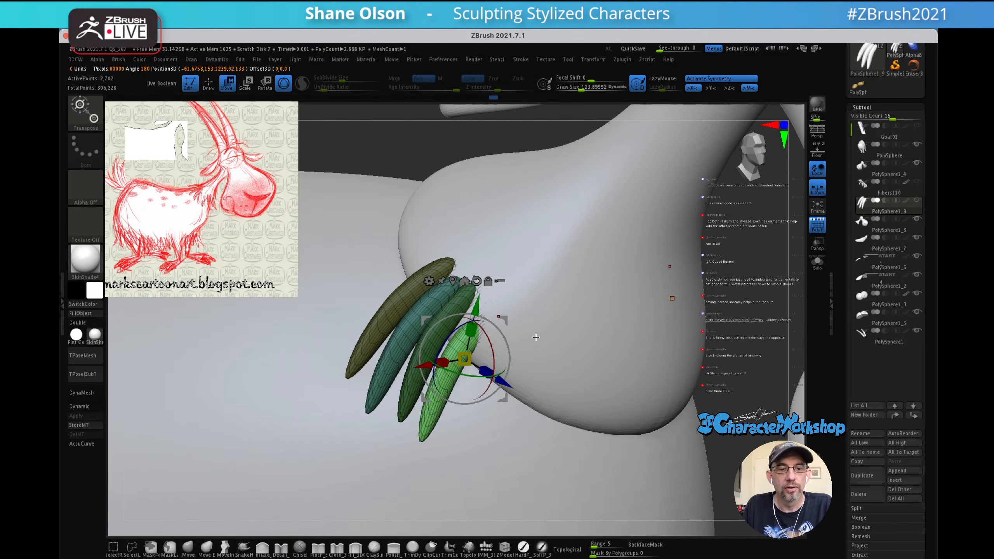
{"action": "key", "text": "q"}
{"action": "key", "text": "w"}
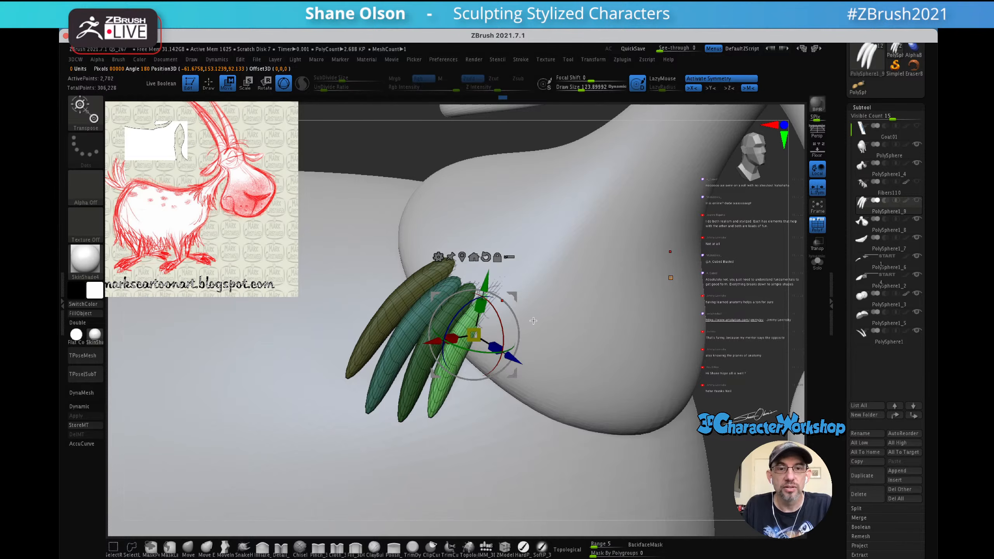
- Duplicate the fourth strand, then enlarge, rotate and position the copy as the fifth strand at the front of the row
{"action": "right_click_drag", "start_coordinate": [578, 306], "coordinate": [529, 261]}
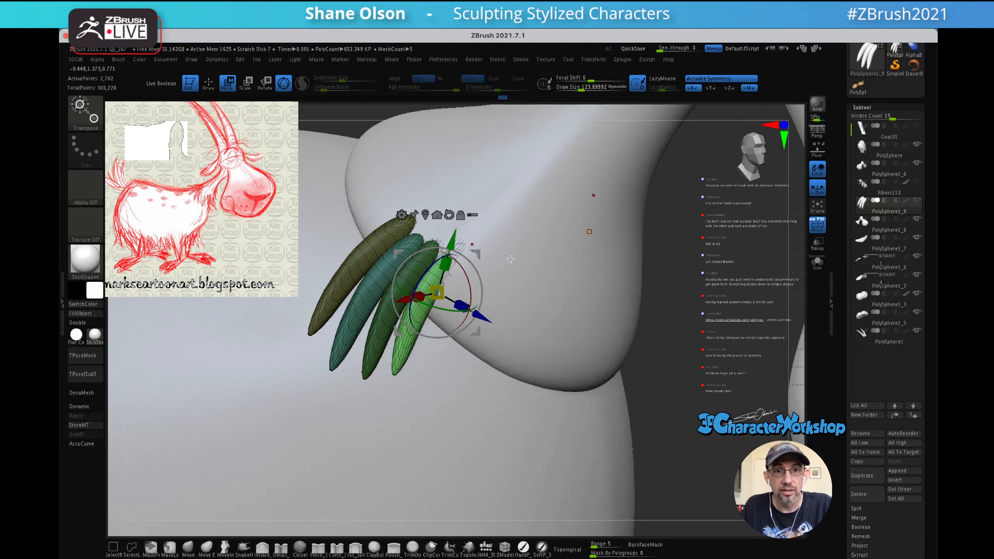
{"action": "left_click_drag", "start_coordinate": [477, 252], "coordinate": [495, 277]}
{"action": "right_click_drag", "start_coordinate": [559, 306], "coordinate": [558, 283]}
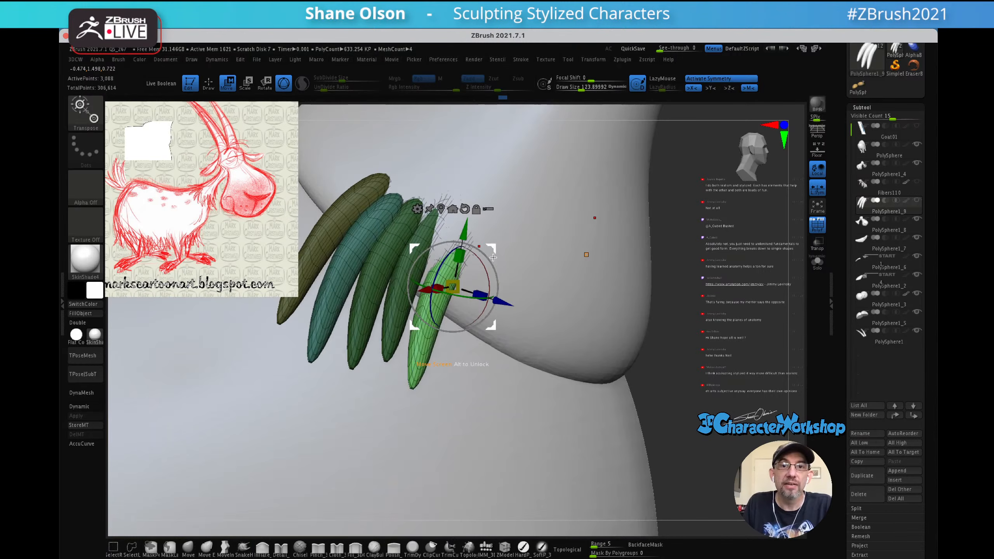
{"action": "left_click_drag", "start_coordinate": [488, 258], "coordinate": [489, 250]}
{"action": "left_click_drag", "start_coordinate": [452, 282], "coordinate": [498, 240]}
{"action": "mouse_move", "coordinate": [547, 266]}
{"action": "right_mouse_down"}
{"action": "mouse_move", "coordinate": [567, 269]}
{"action": "mouse_move", "coordinate": [555, 266]}
{"action": "right_mouse_up"}
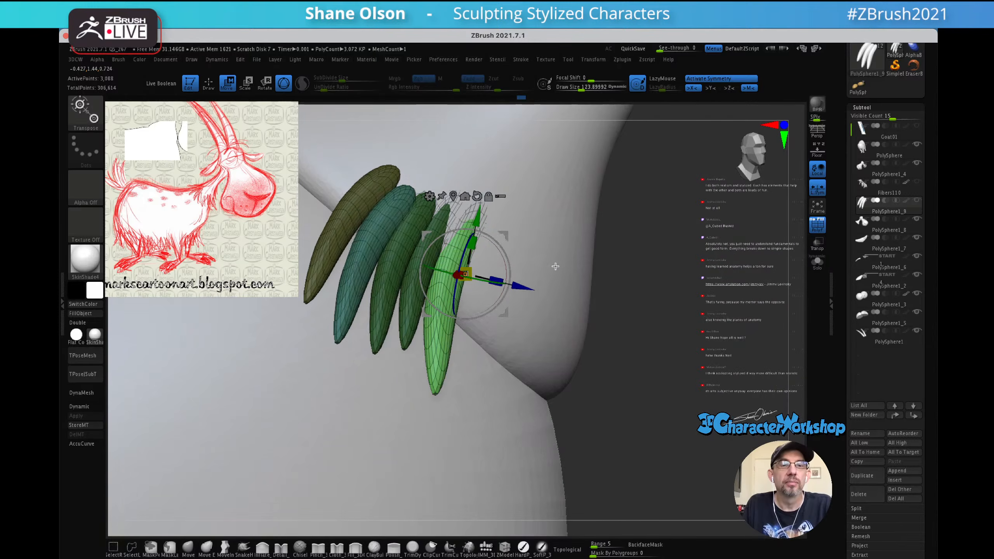
- Return to Draw mode and examine the row of five strands on the side of the neck
{"action": "right_click_drag", "start_coordinate": [543, 227], "coordinate": [674, 291], "text": "alt"}
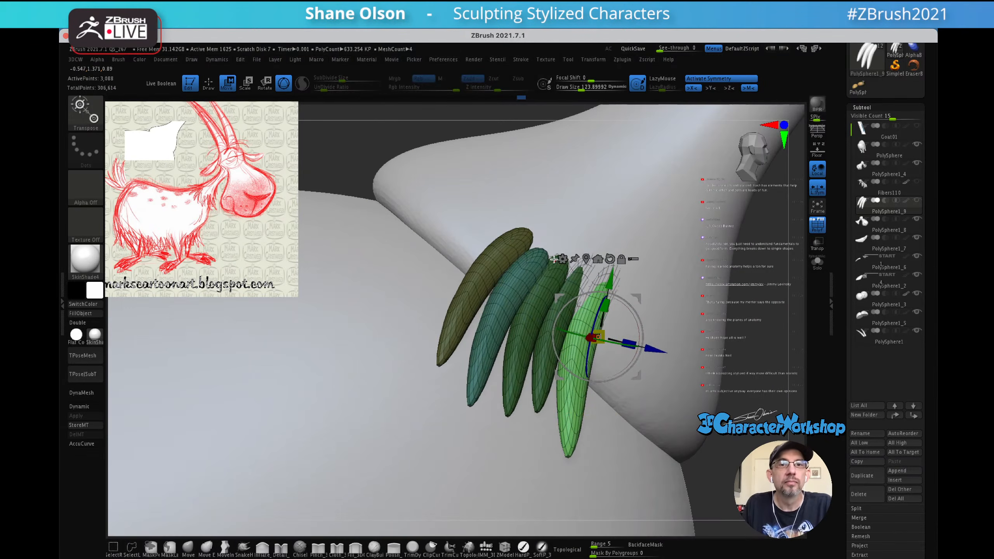
{"action": "right_click_drag", "start_coordinate": [509, 215], "coordinate": [509, 192], "text": "ctrl"}
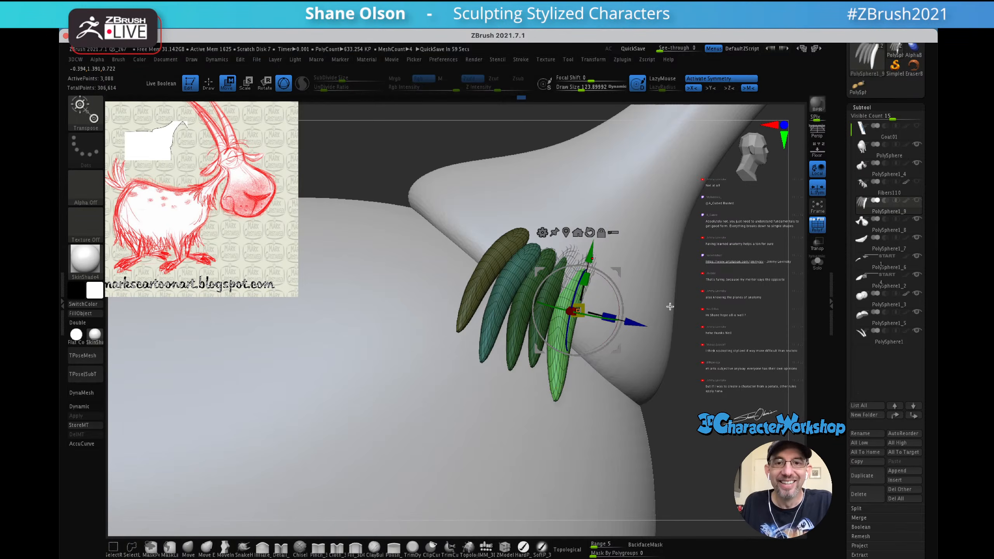
{"action": "left_click_drag", "start_coordinate": [663, 283], "coordinate": [656, 291]}
{"action": "key", "text": "q"}
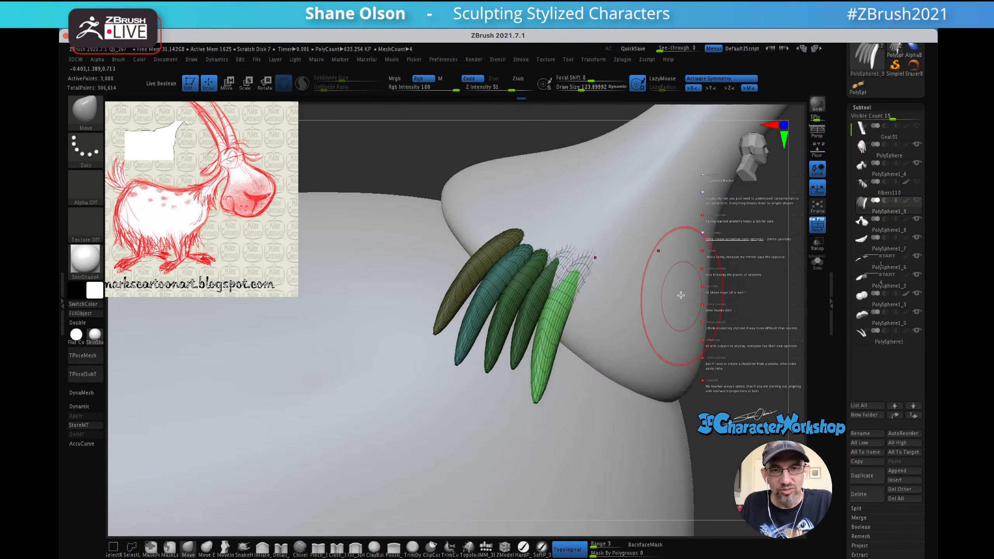
{"action": "left_click_drag", "start_coordinate": [693, 321], "coordinate": [666, 314], "text": "alt"}
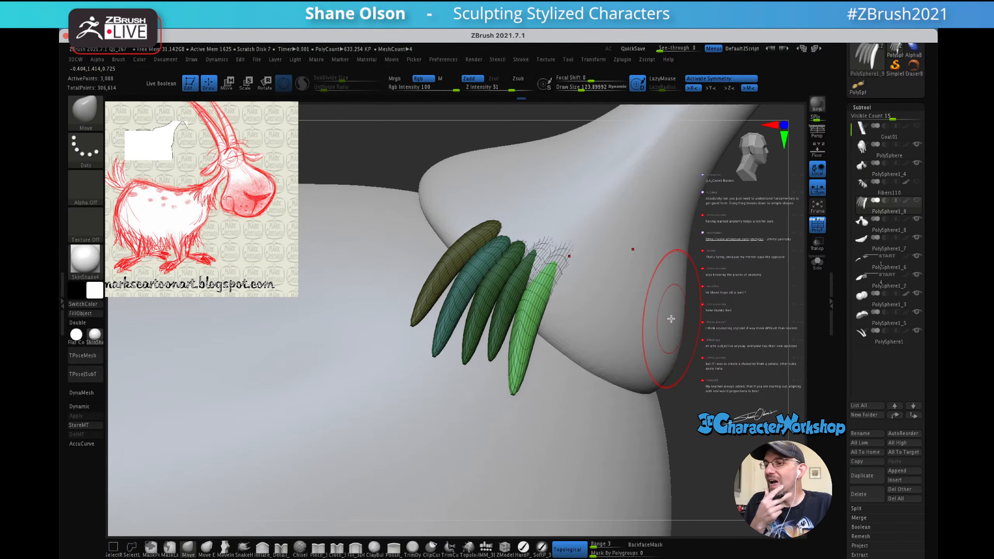
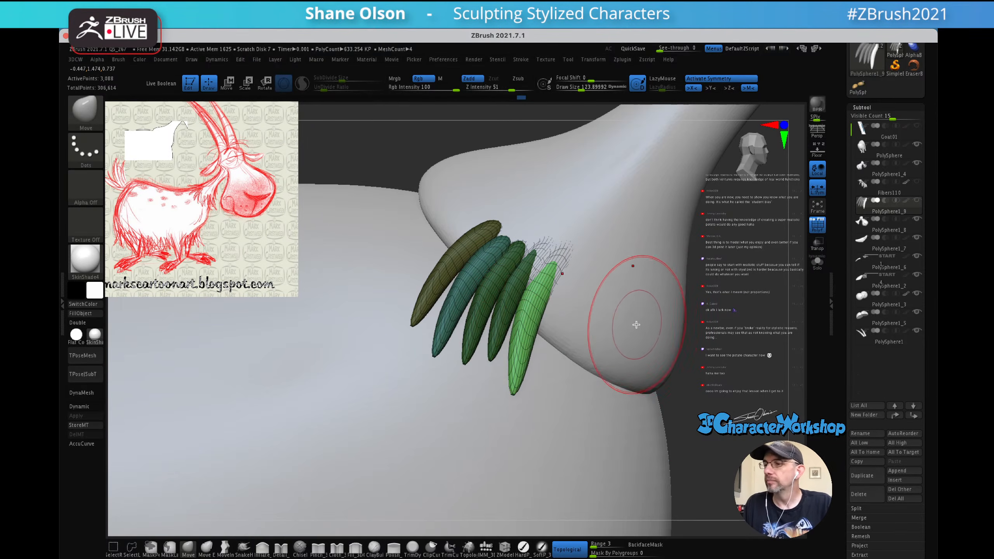
- Invert the mask so that only the fifth strand is masked, and turn that strand into a new polygroup
{"action": "mouse_move", "coordinate": [628, 322]}
{"action": "right_mouse_down"}
{"action": "mouse_move", "coordinate": [566, 324]}
{"action": "mouse_move", "coordinate": [568, 276]}
{"action": "mouse_move", "coordinate": [615, 276]}
{"action": "right_mouse_up"}
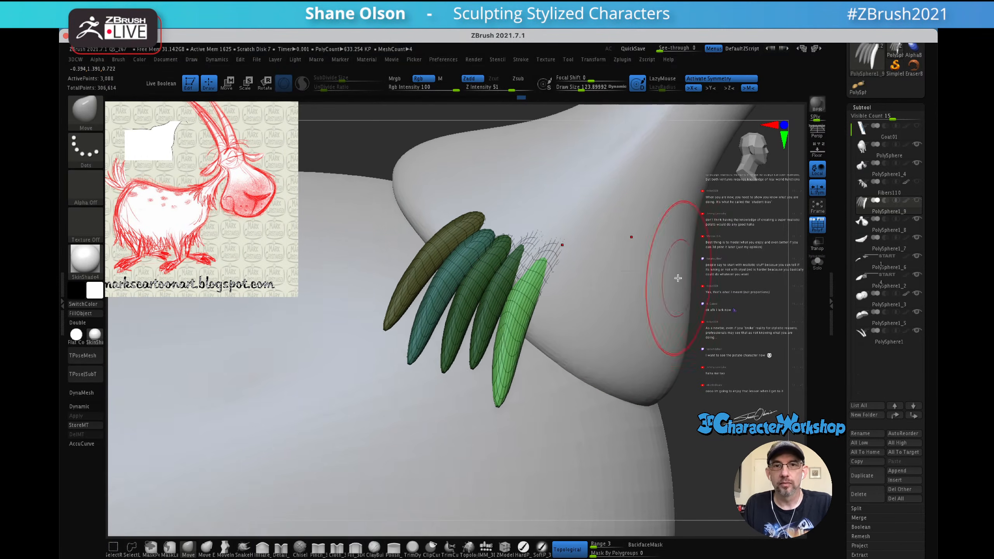
{"action": "left_click", "coordinate": [735, 331], "text": "ctrl"}
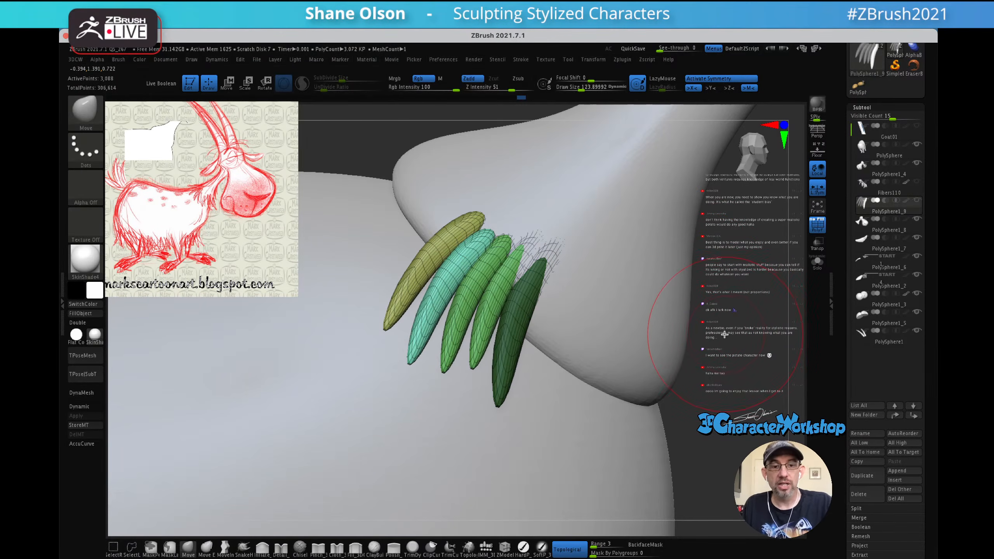
{"action": "mouse_move", "coordinate": [704, 324]}
{"action": "right_mouse_down"}
{"action": "mouse_move", "coordinate": [702, 309]}
{"action": "mouse_move", "coordinate": [697, 317]}
{"action": "right_mouse_up"}
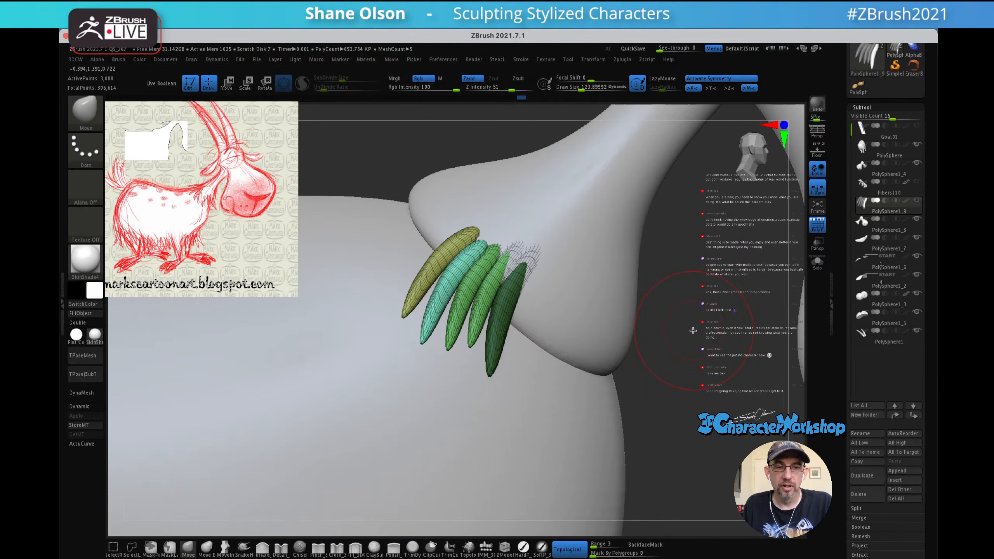
{"action": "key", "text": "ctrl+w"}
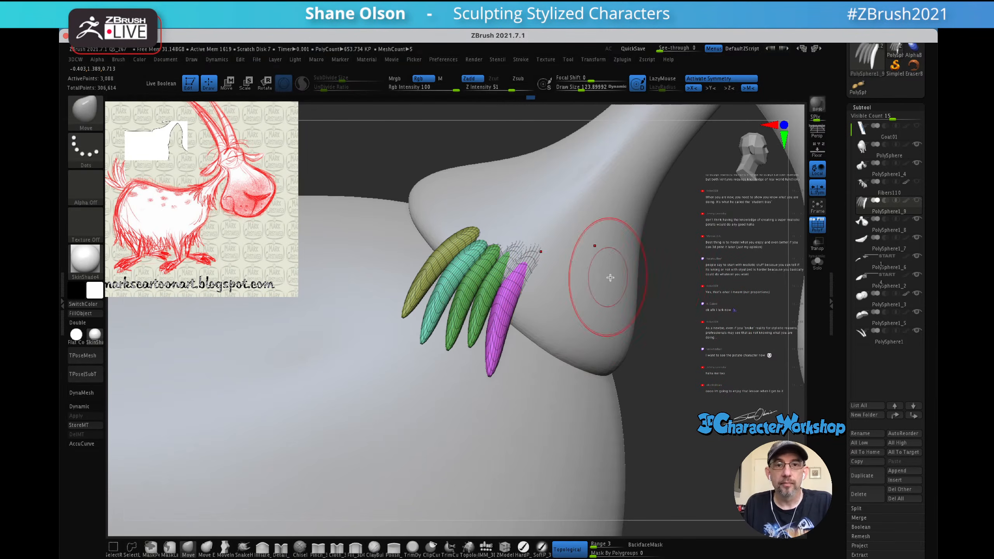
- Assign a separate polygroup to each of the five strands with Auto Groups
{"action": "key", "text": "space"}
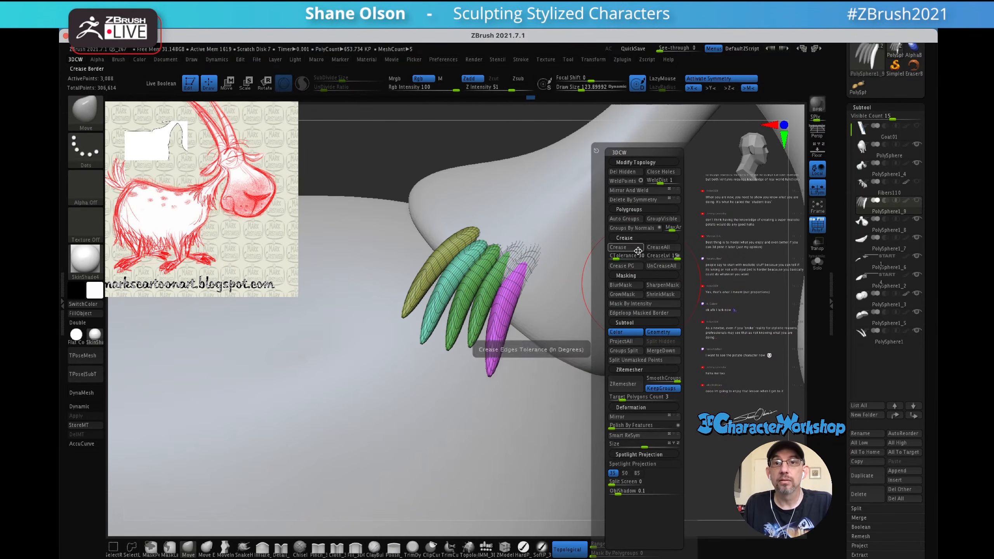
{"action": "left_click", "coordinate": [623, 181]}
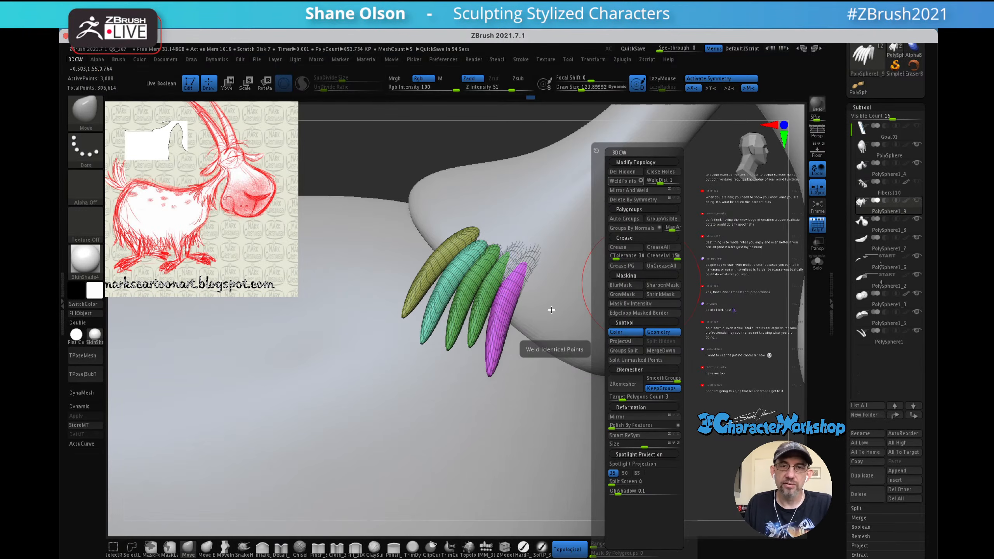
{"action": "key", "text": "space"}
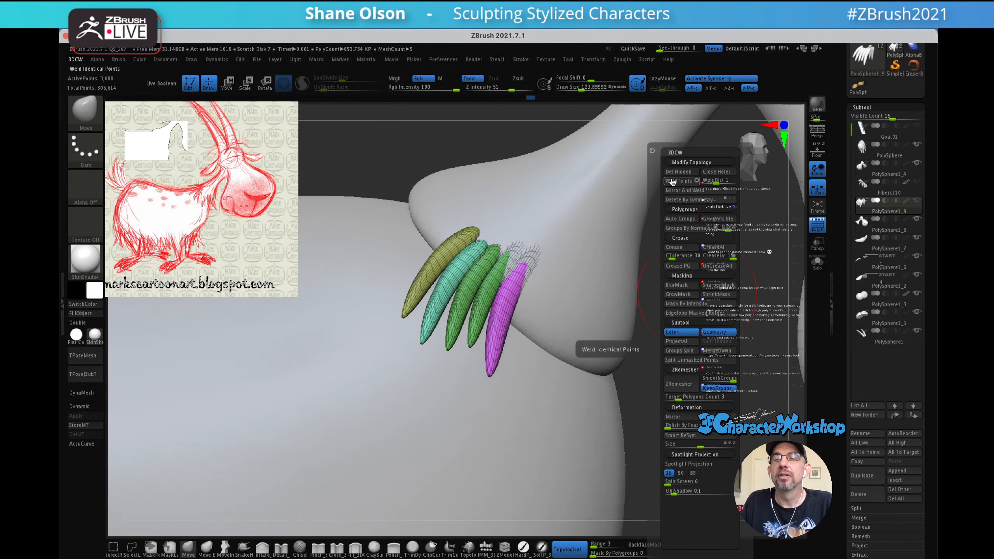
{"action": "left_click", "coordinate": [687, 223]}
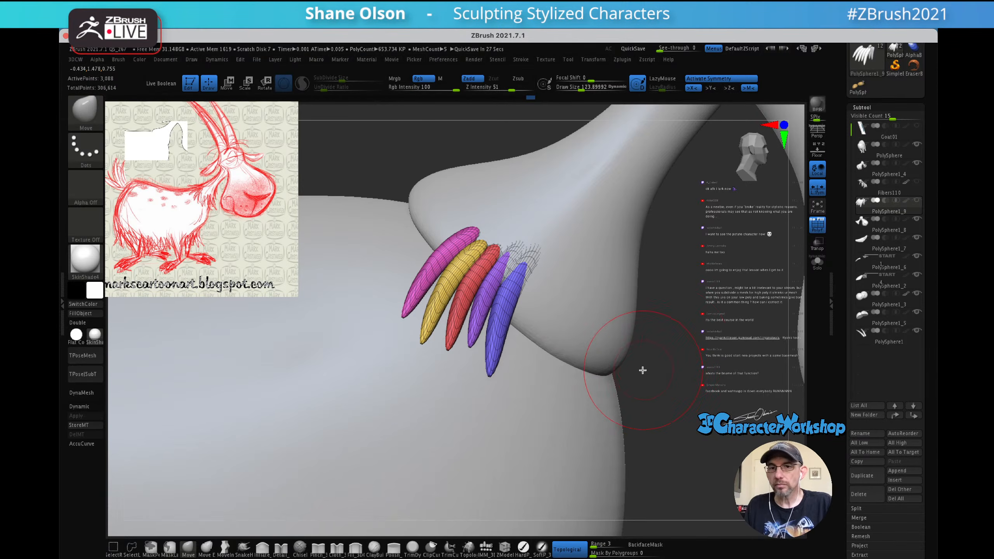
- Turn off the PolyFrame display and examine the five strands against the neck and body
{"action": "left_click_drag", "start_coordinate": [686, 321], "coordinate": [675, 326]}
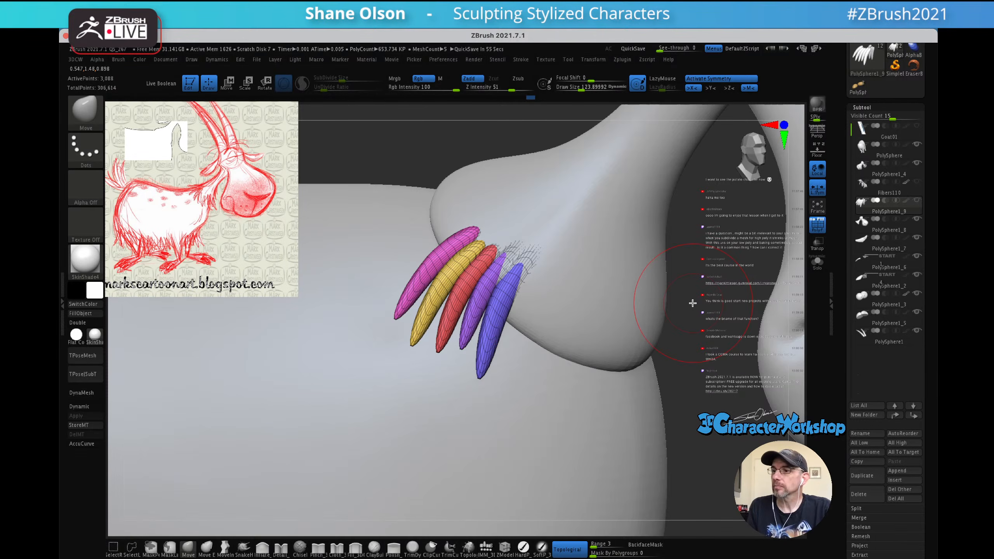
{"action": "mouse_move", "coordinate": [675, 299]}
{"action": "left_mouse_down"}
{"action": "mouse_move", "coordinate": [705, 286]}
{"action": "mouse_move", "coordinate": [683, 275]}
{"action": "mouse_move", "coordinate": [663, 340]}
{"action": "mouse_move", "coordinate": [632, 342]}
{"action": "left_mouse_up"}
{"action": "key", "text": "shift+f"}
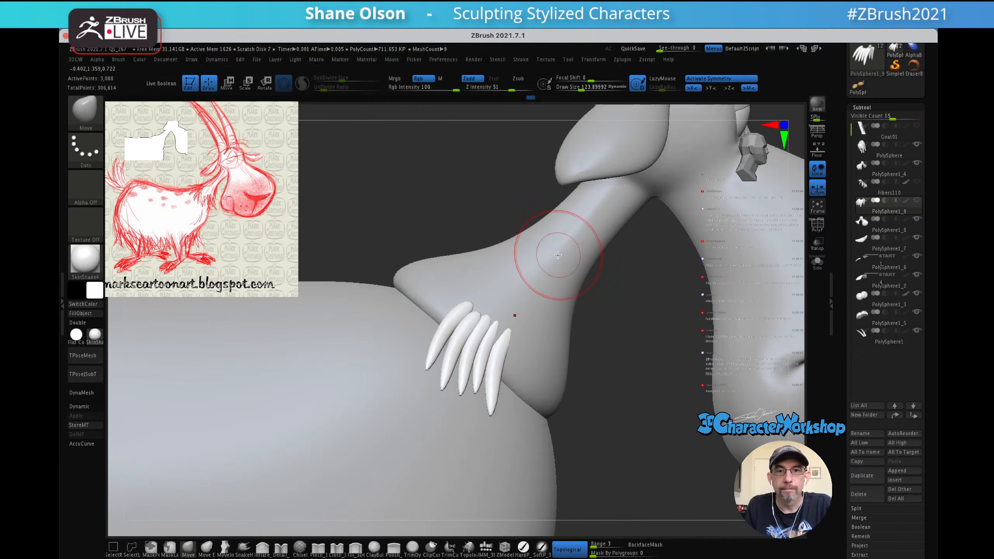
{"action": "mouse_move", "coordinate": [544, 250]}
{"action": "right_mouse_down"}
{"action": "mouse_move", "coordinate": [554, 306]}
{"action": "mouse_move", "coordinate": [540, 328]}
{"action": "right_mouse_up"}
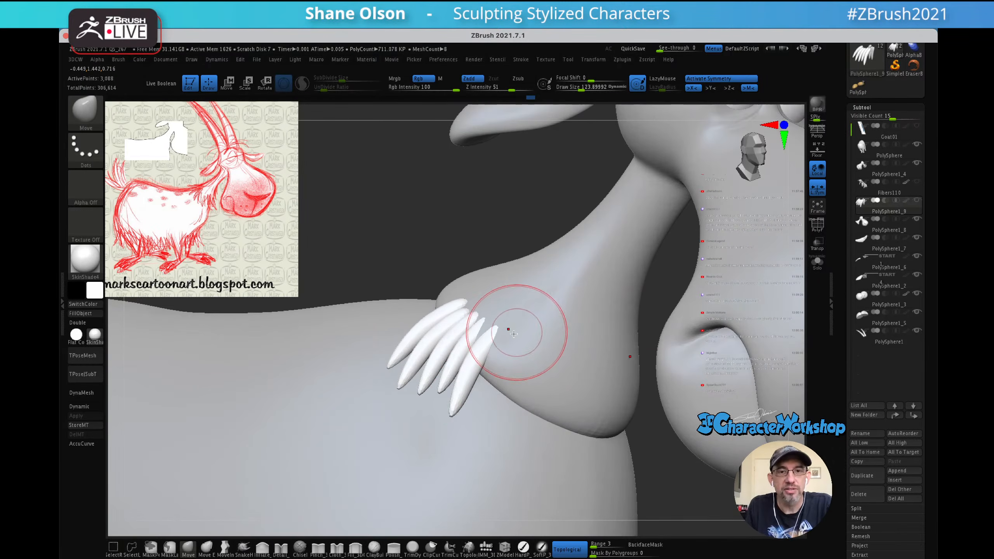
- Set the Move brush's draw size to about 146 and view the strands from behind the neck
{"action": "left_click", "coordinate": [189, 548]}
{"action": "left_click_drag", "start_coordinate": [426, 228], "coordinate": [427, 228]}
{"action": "right_click_drag", "start_coordinate": [446, 235], "coordinate": [449, 270], "text": "ctrl"}
{"action": "right_click_drag", "start_coordinate": [493, 325], "coordinate": [482, 284], "text": "alt"}
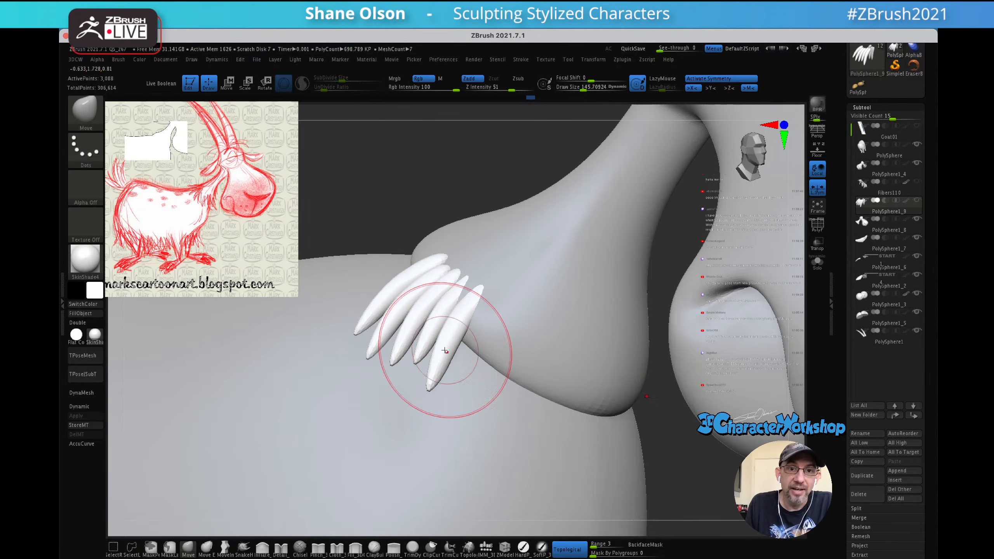
{"action": "mouse_move", "coordinate": [475, 283]}
{"action": "right_mouse_down"}
{"action": "mouse_move", "coordinate": [464, 306]}
{"action": "mouse_move", "coordinate": [488, 307]}
{"action": "mouse_move", "coordinate": [509, 282]}
{"action": "mouse_move", "coordinate": [415, 261]}
{"action": "right_mouse_up"}
{"action": "mouse_move", "coordinate": [463, 211]}
{"action": "right_mouse_down"}
{"action": "mouse_move", "coordinate": [458, 239]}
{"action": "mouse_move", "coordinate": [465, 229]}
{"action": "mouse_move", "coordinate": [483, 269]}
{"action": "mouse_move", "coordinate": [517, 259]}
{"action": "right_mouse_up"}
- Isolate the uppermost strand with the Move gizmo and duplicate it farther up the neck, undoing the extra copies
{"action": "key", "text": "w"}
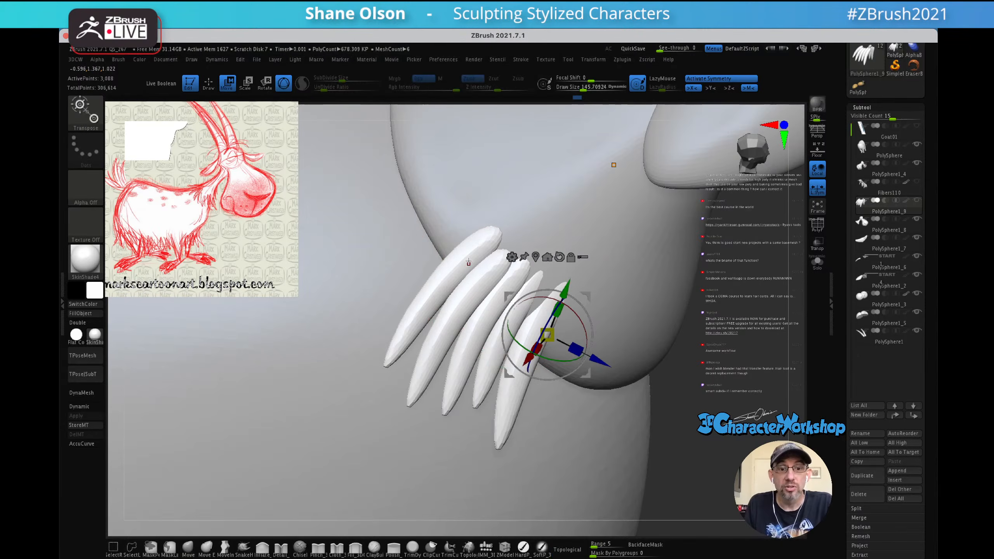
{"action": "left_click", "coordinate": [441, 271], "text": "ctrl"}
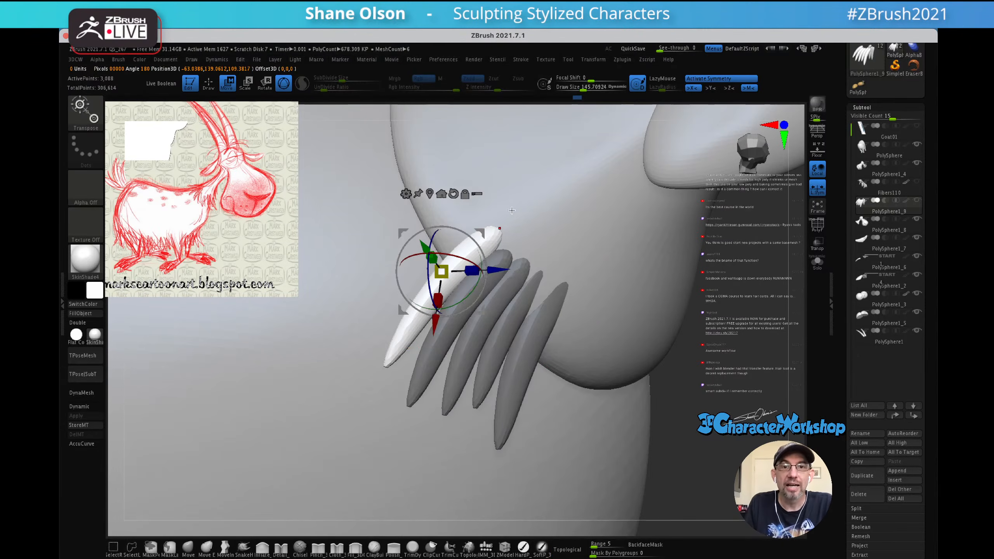
{"action": "left_click_drag", "start_coordinate": [486, 233], "coordinate": [448, 164], "text": "ctrl"}
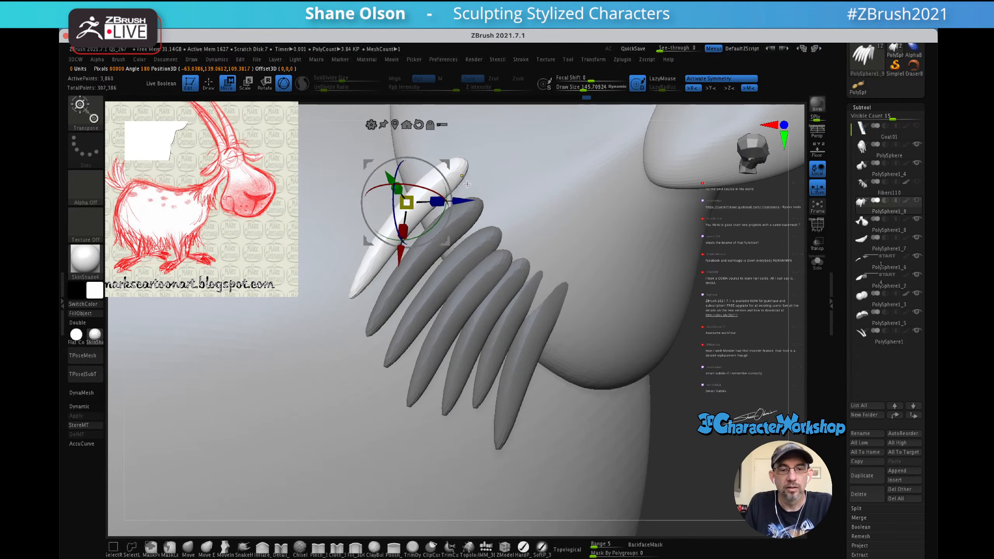
{"action": "key", "text": "ctrl+z"}
{"action": "left_click_drag", "start_coordinate": [463, 204], "coordinate": [449, 168], "text": "ctrl"}
{"action": "key", "text": "ctrl+z"}
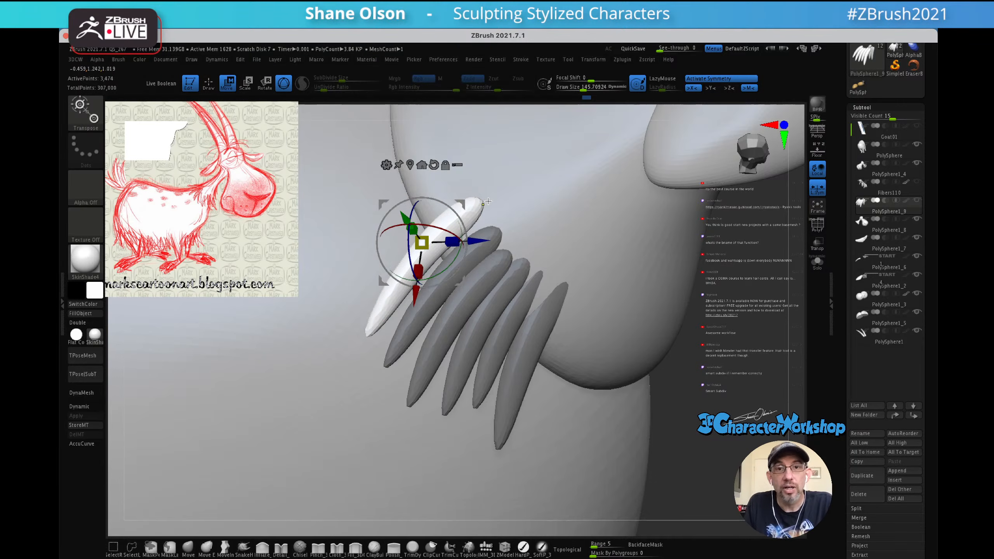
- Move and rotate the duplicated strand so its root rests on the neck edge just above the other strands
{"action": "left_click_drag", "start_coordinate": [458, 203], "coordinate": [502, 168], "text": "alt"}
{"action": "left_click_drag", "start_coordinate": [465, 211], "coordinate": [476, 199]}
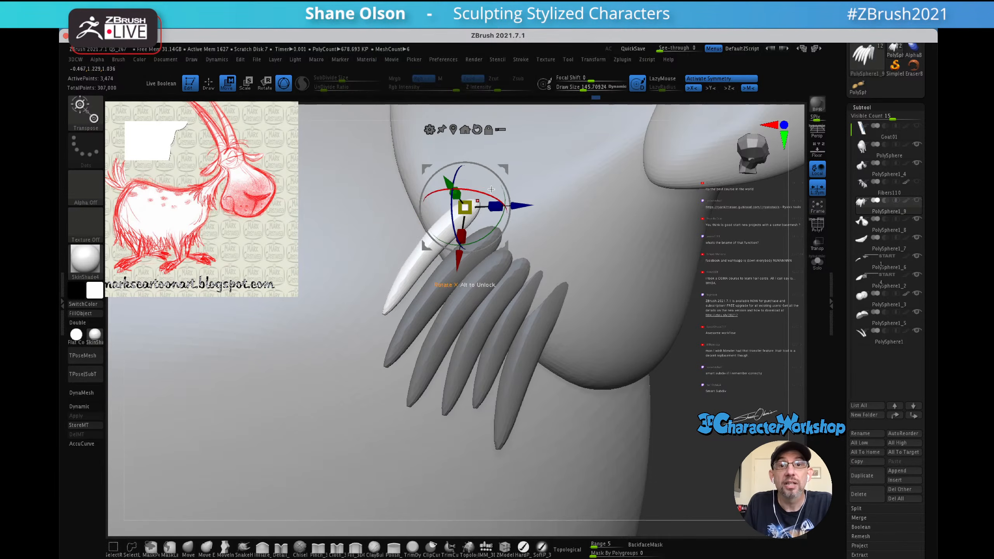
{"action": "mouse_move", "coordinate": [508, 166]}
{"action": "left_mouse_down"}
{"action": "mouse_move", "coordinate": [504, 189]}
{"action": "mouse_move", "coordinate": [513, 178]}
{"action": "left_mouse_up"}
{"action": "right_click_drag", "start_coordinate": [530, 254], "coordinate": [598, 288]}
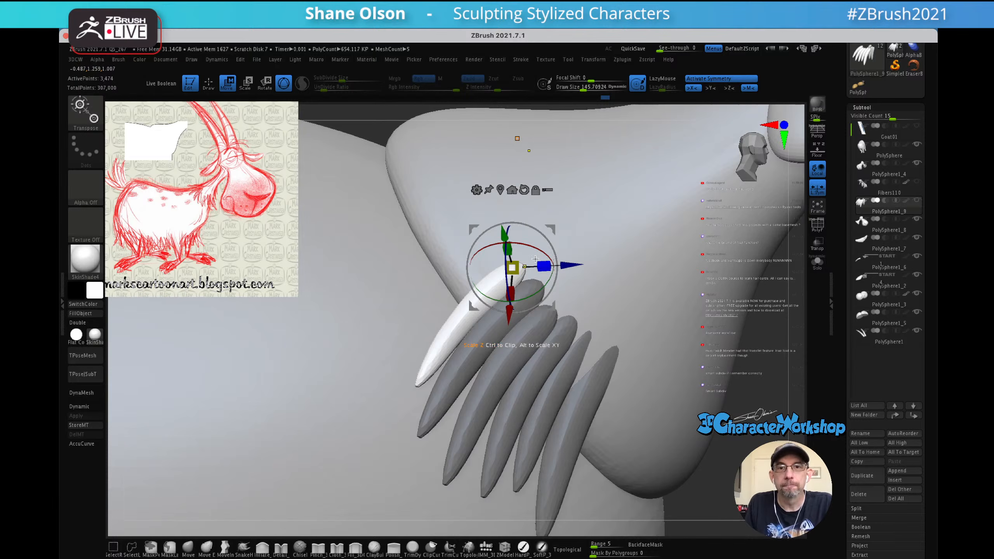
{"action": "left_click_drag", "start_coordinate": [538, 255], "coordinate": [549, 230]}
{"action": "right_click_drag", "start_coordinate": [555, 207], "coordinate": [568, 225], "text": "alt"}
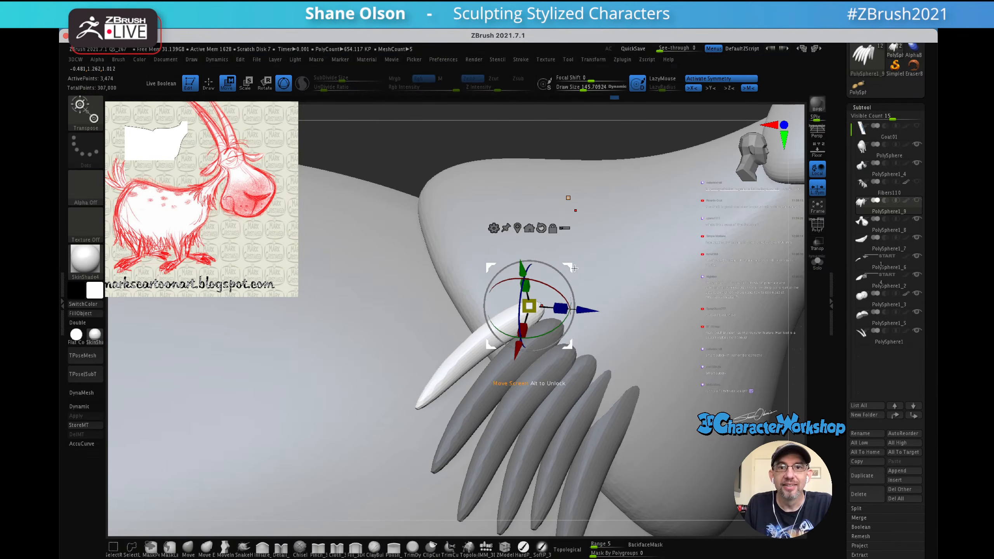
- Duplicate the uppermost strand farther up the neck edge and adjust the copy's position against the neck
{"action": "left_click_drag", "start_coordinate": [573, 266], "coordinate": [520, 280], "text": "ctrl"}
{"action": "left_click_drag", "start_coordinate": [550, 239], "coordinate": [556, 239]}
{"action": "right_click_drag", "start_coordinate": [579, 244], "coordinate": [599, 335]}
{"action": "left_click_drag", "start_coordinate": [573, 273], "coordinate": [568, 265]}
{"action": "mouse_move", "coordinate": [592, 268]}
{"action": "right_mouse_down"}
{"action": "mouse_move", "coordinate": [585, 231]}
{"action": "mouse_move", "coordinate": [589, 253]}
{"action": "right_mouse_up"}
{"action": "left_click_drag", "start_coordinate": [569, 263], "coordinate": [572, 264]}
{"action": "right_click_drag", "start_coordinate": [572, 212], "coordinate": [596, 279], "text": "alt"}
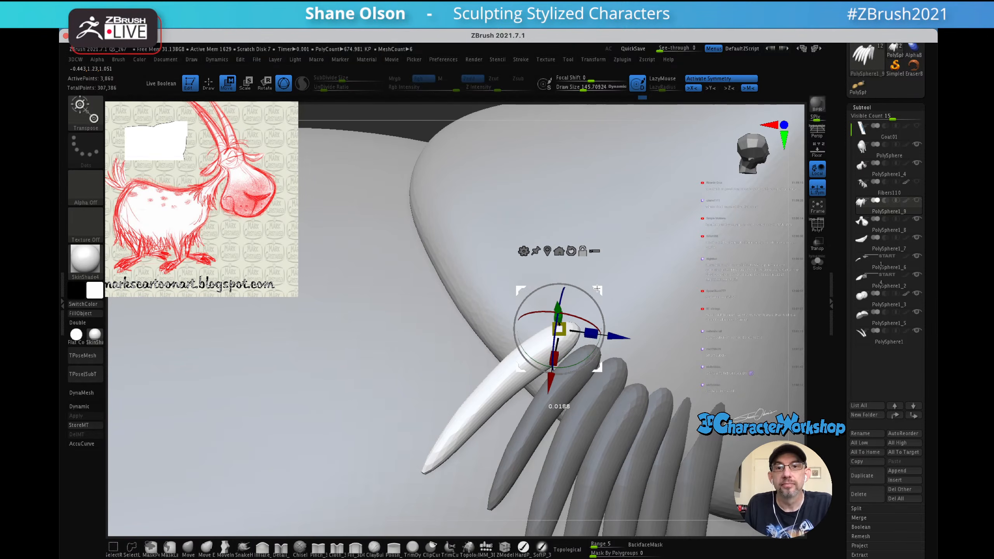
- Add another strand copy above the last one and rotate it outward to follow the curve of the neck
{"action": "left_click_drag", "start_coordinate": [593, 288], "coordinate": [587, 250]}
{"action": "right_click_drag", "start_coordinate": [587, 239], "coordinate": [640, 263]}
{"action": "left_click_drag", "start_coordinate": [642, 289], "coordinate": [636, 289]}
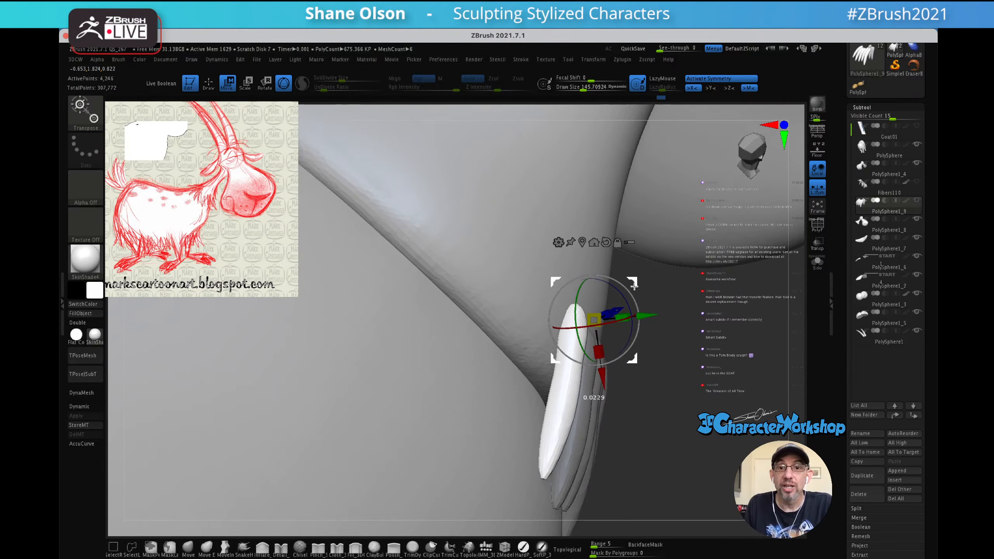
{"action": "right_click_drag", "start_coordinate": [655, 266], "coordinate": [645, 287]}
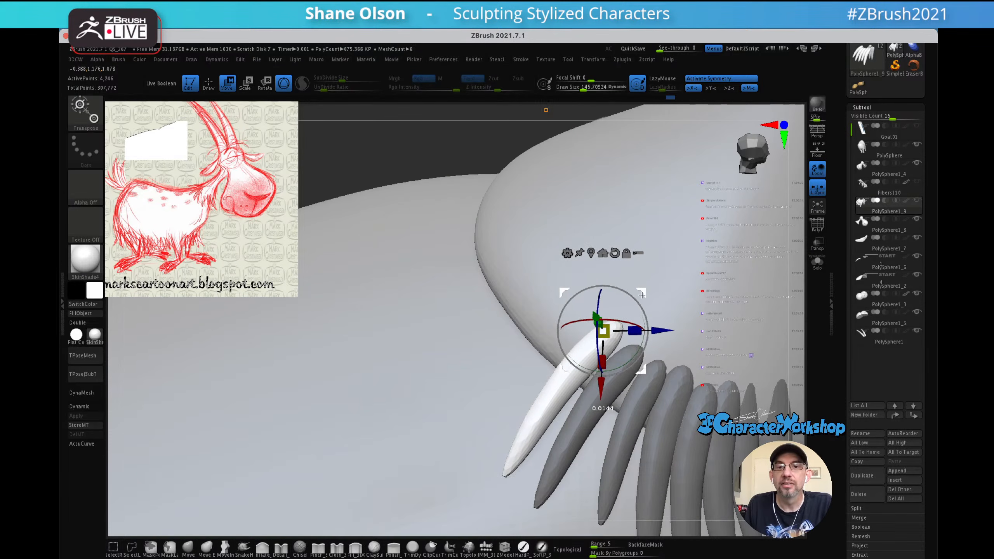
{"action": "left_click_drag", "start_coordinate": [642, 293], "coordinate": [640, 300]}
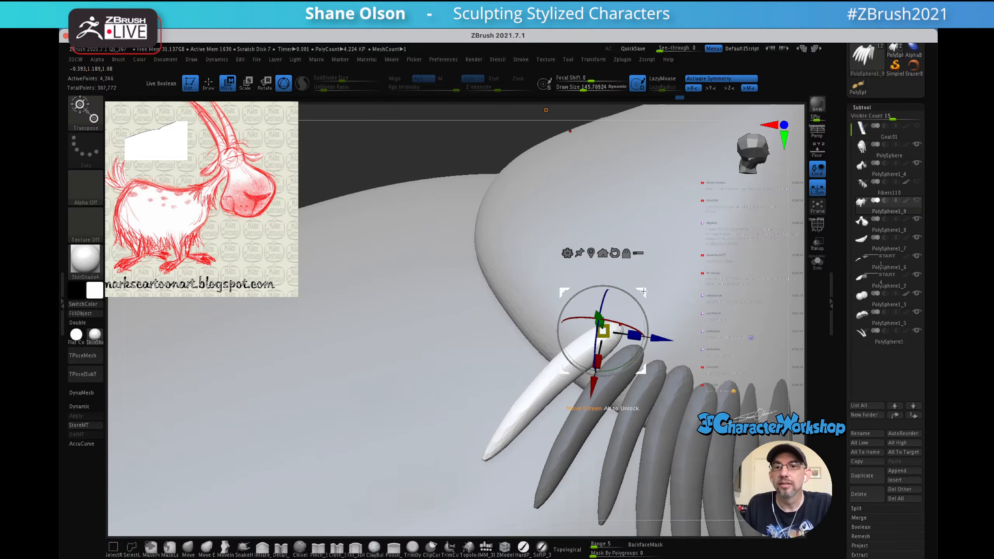
{"action": "right_click_drag", "start_coordinate": [642, 273], "coordinate": [641, 276], "text": "ctrl"}
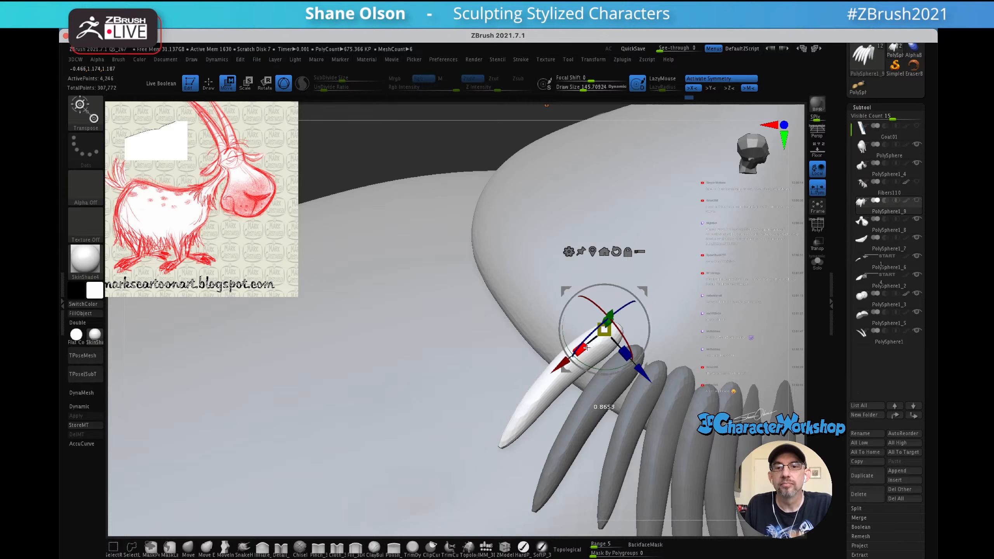
{"action": "right_click_drag", "start_coordinate": [657, 258], "coordinate": [592, 265]}
{"action": "left_click_drag", "start_coordinate": [557, 321], "coordinate": [550, 330]}
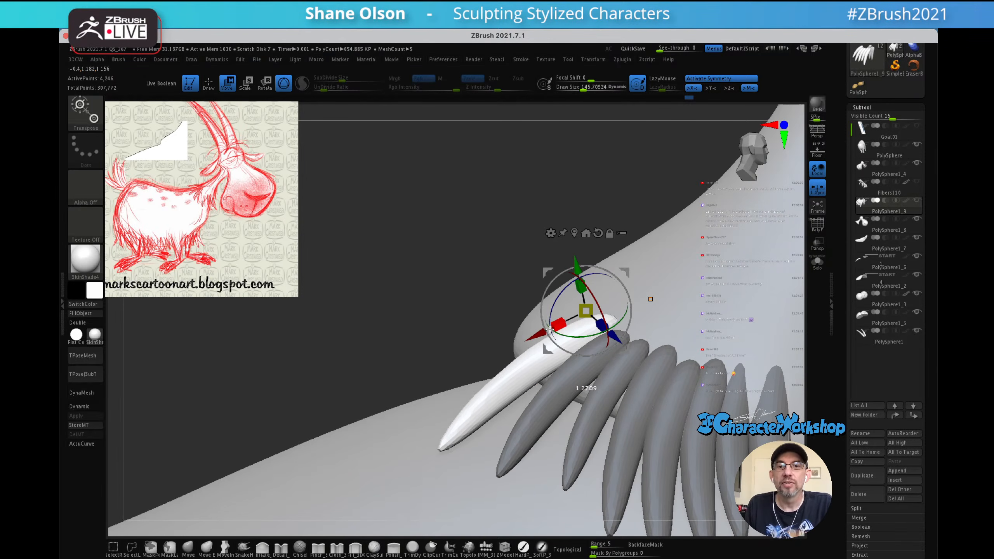
- Duplicate the next strand toward the back of the neck and fit its position and angle to the neck edge
{"action": "right_click_drag", "start_coordinate": [643, 274], "coordinate": [624, 233]}
{"action": "left_click_drag", "start_coordinate": [623, 265], "coordinate": [626, 269]}
{"action": "mouse_move", "coordinate": [648, 244]}
{"action": "right_mouse_down"}
{"action": "mouse_move", "coordinate": [654, 309]}
{"action": "mouse_move", "coordinate": [657, 251]}
{"action": "mouse_move", "coordinate": [652, 260]}
{"action": "mouse_move", "coordinate": [632, 254]}
{"action": "mouse_move", "coordinate": [585, 186]}
{"action": "mouse_move", "coordinate": [601, 207]}
{"action": "right_mouse_up"}
{"action": "mouse_move", "coordinate": [638, 264]}
{"action": "right_mouse_down"}
{"action": "mouse_move", "coordinate": [622, 215]}
{"action": "mouse_move", "coordinate": [622, 292]}
{"action": "mouse_move", "coordinate": [635, 254]}
{"action": "right_mouse_up"}
{"action": "right_click_drag", "start_coordinate": [521, 282], "coordinate": [555, 280]}
{"action": "left_click_drag", "start_coordinate": [548, 276], "coordinate": [528, 293], "text": "alt"}
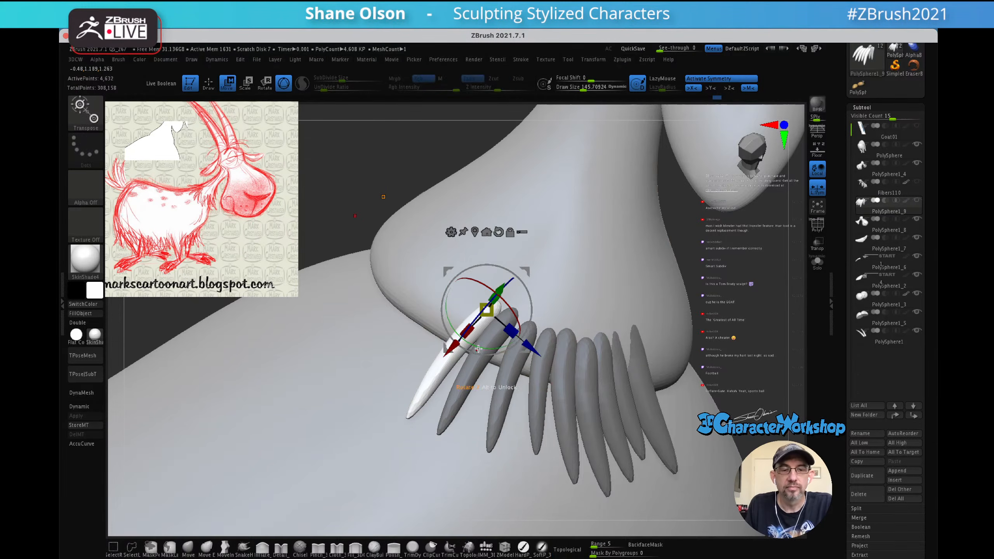
{"action": "key", "text": "q"}
{"action": "left_click_drag", "start_coordinate": [448, 345], "coordinate": [451, 350]}
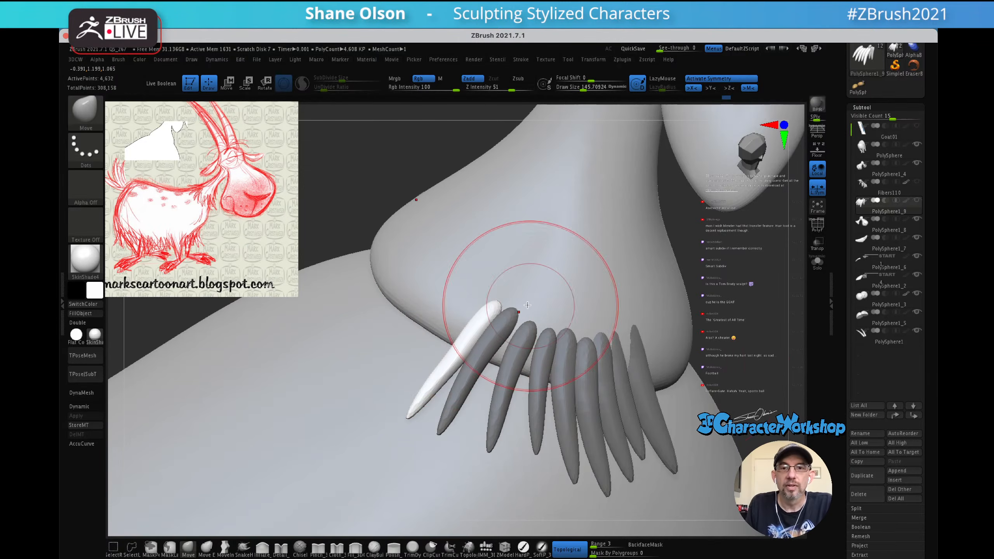
{"action": "mouse_move", "coordinate": [617, 366]}
{"action": "right_mouse_down"}
{"action": "mouse_move", "coordinate": [517, 333]}
{"action": "mouse_move", "coordinate": [577, 322]}
{"action": "mouse_move", "coordinate": [549, 323]}
{"action": "right_mouse_up"}
{"action": "key", "text": "w"}
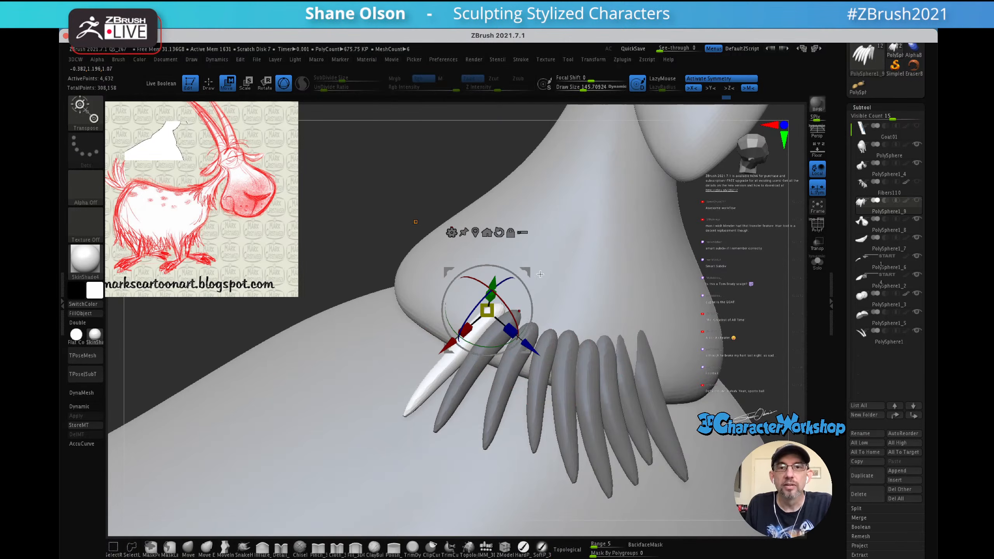
- Duplicate one more strand at the back of the neck, place it, and clear the mask from the other strands
{"action": "right_click_drag", "start_coordinate": [569, 241], "coordinate": [555, 285]}
{"action": "left_click_drag", "start_coordinate": [532, 282], "coordinate": [509, 272]}
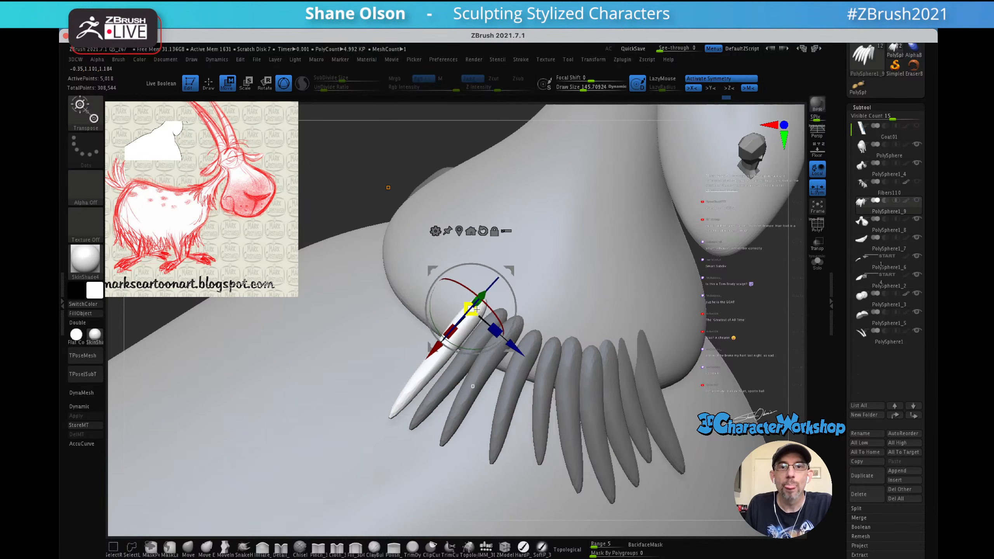
{"action": "left_click_drag", "start_coordinate": [477, 311], "coordinate": [485, 304]}
{"action": "mouse_move", "coordinate": [514, 266]}
{"action": "left_mouse_down"}
{"action": "mouse_move", "coordinate": [508, 289]}
{"action": "mouse_move", "coordinate": [582, 259]}
{"action": "mouse_move", "coordinate": [565, 307]}
{"action": "mouse_move", "coordinate": [595, 272]}
{"action": "mouse_move", "coordinate": [670, 271]}
{"action": "left_mouse_up"}
- Show only the strands subtool from the front with Solo and turn off local symmetry
{"action": "key", "text": "3"}
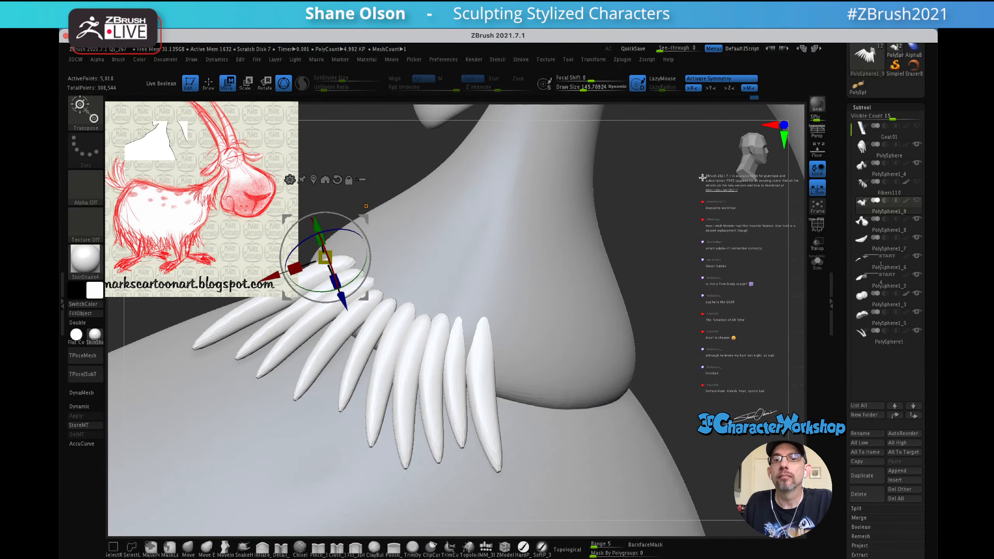
{"action": "key", "text": "3"}
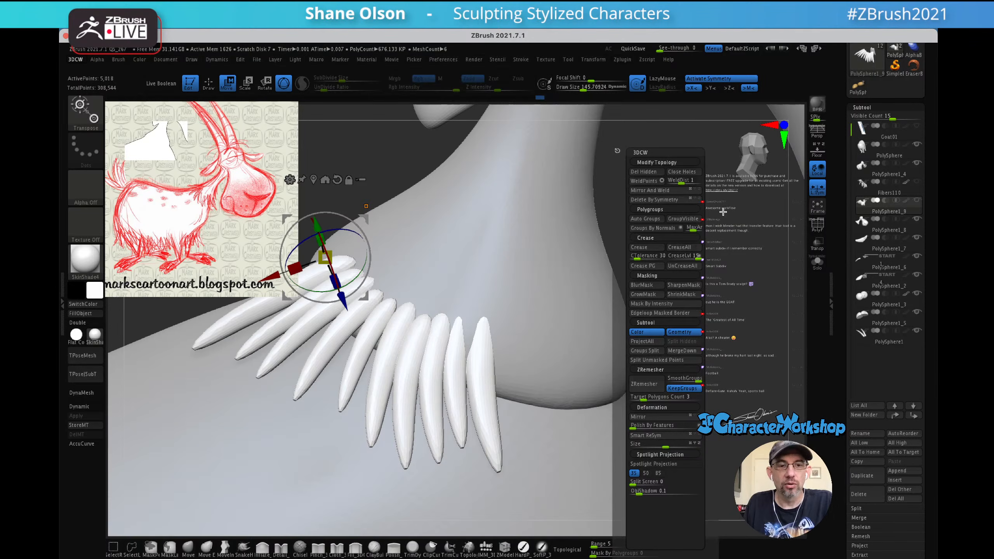
{"action": "key", "text": "q"}
{"action": "left_click_drag", "start_coordinate": [675, 278], "coordinate": [696, 259], "text": "alt"}
{"action": "left_click", "coordinate": [817, 263]}
{"action": "left_click_drag", "start_coordinate": [701, 344], "coordinate": [705, 253]}
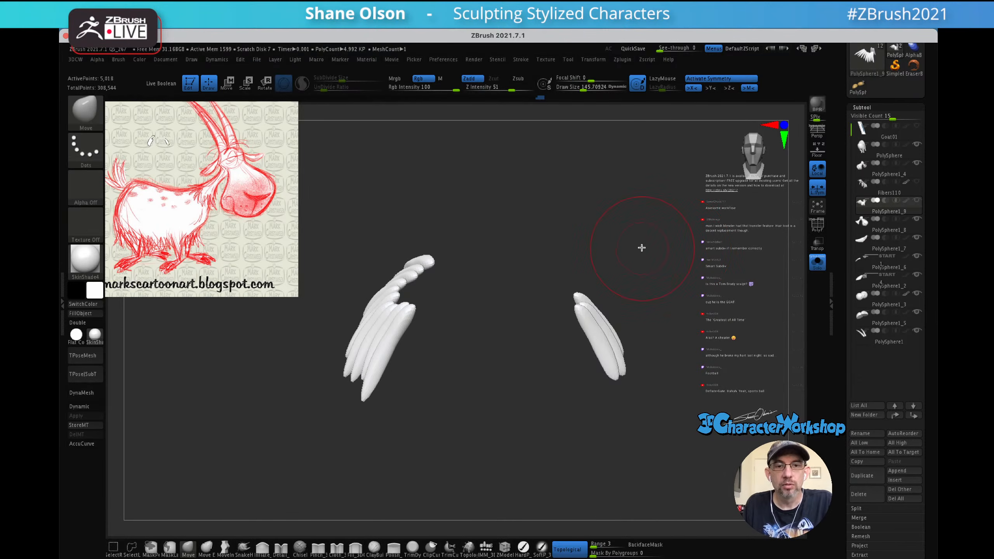
{"action": "key", "text": "space"}
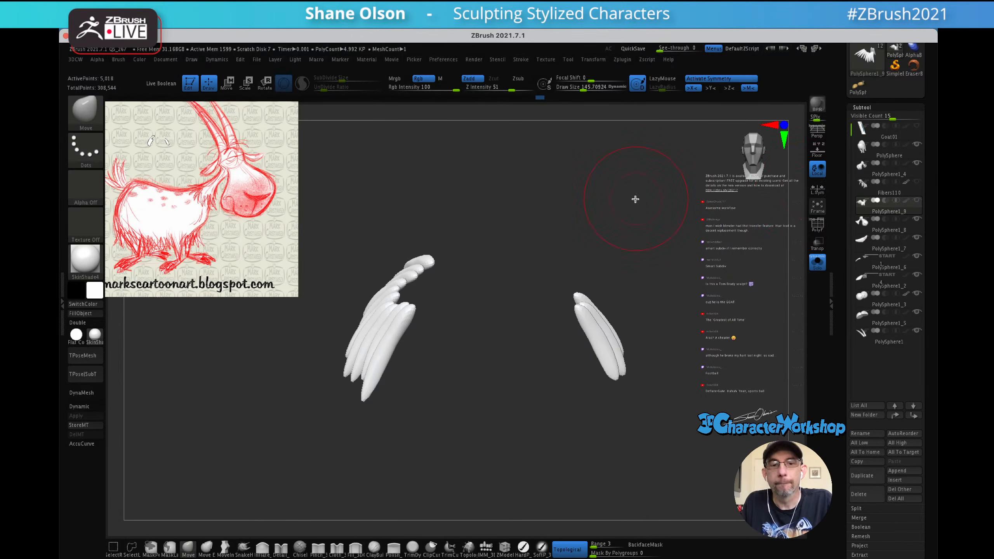
- Mirror the neck strands to the other side with Mirror And Weld and bring the whole goat back into view
{"action": "key", "text": "space"}
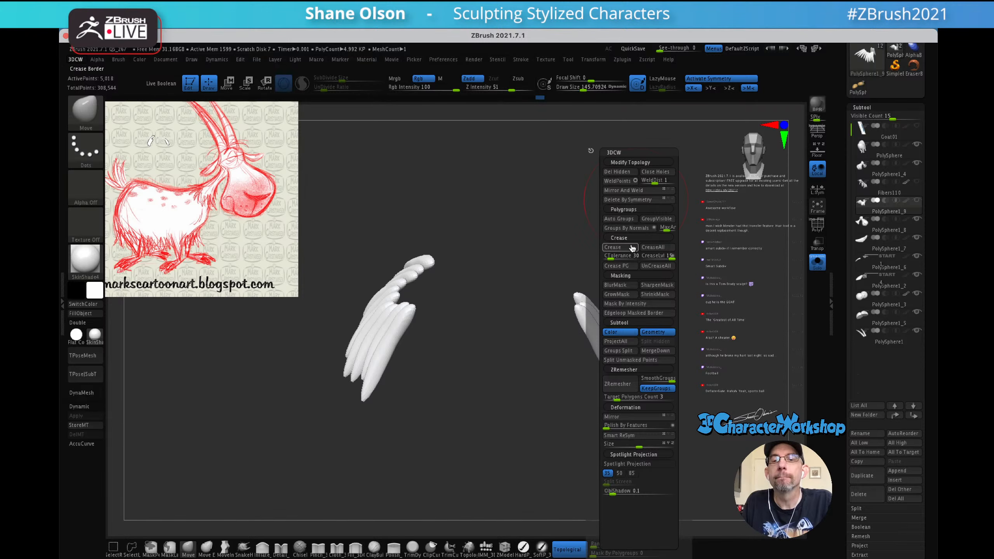
{"action": "left_click", "coordinate": [627, 191]}
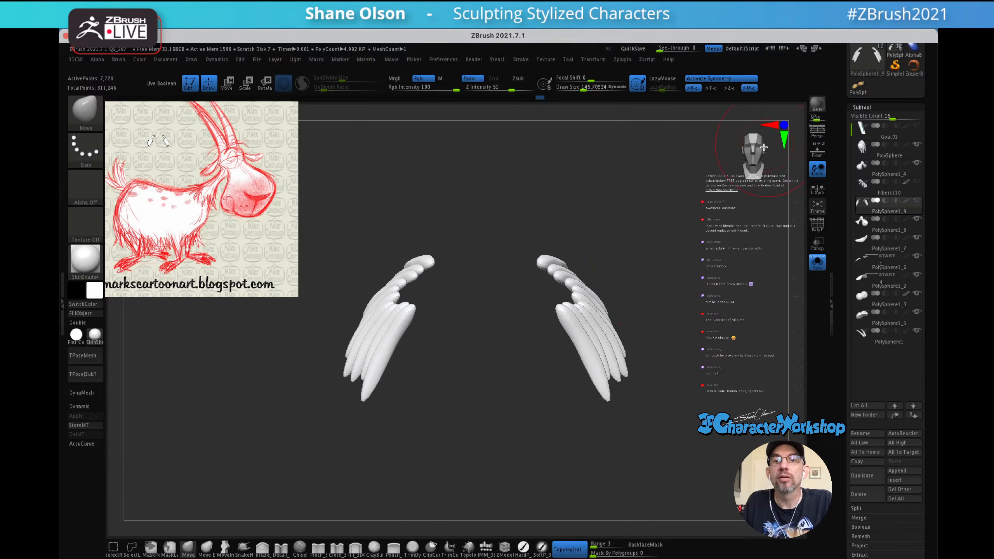
{"action": "mouse_move", "coordinate": [656, 261]}
{"action": "left_mouse_down"}
{"action": "mouse_move", "coordinate": [655, 240]}
{"action": "mouse_move", "coordinate": [656, 258]}
{"action": "mouse_move", "coordinate": [667, 249]}
{"action": "mouse_move", "coordinate": [663, 264]}
{"action": "mouse_move", "coordinate": [668, 229]}
{"action": "mouse_move", "coordinate": [665, 250]}
{"action": "left_mouse_up"}
{"action": "left_click", "coordinate": [816, 261]}
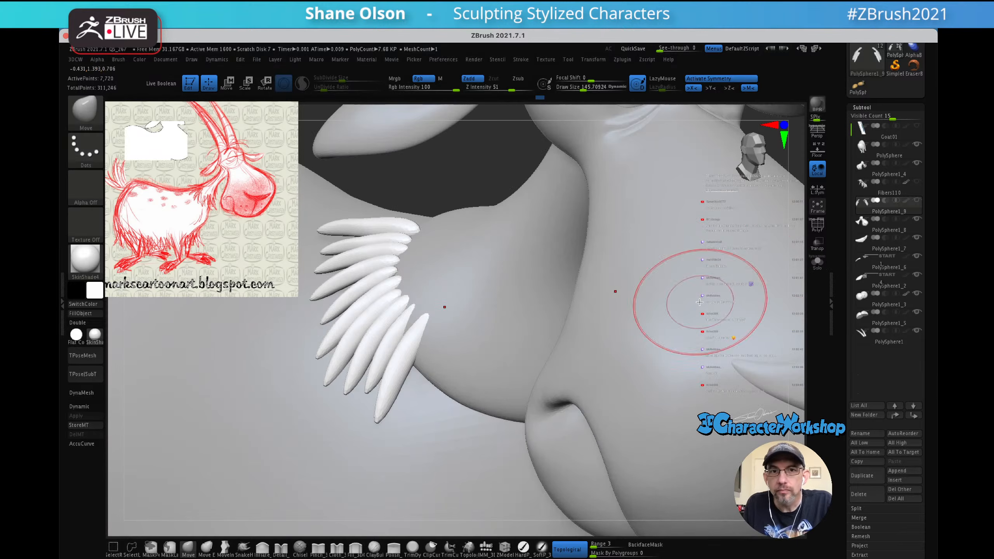
{"action": "left_click_drag", "start_coordinate": [473, 328], "coordinate": [467, 299]}
{"action": "key", "text": "w"}
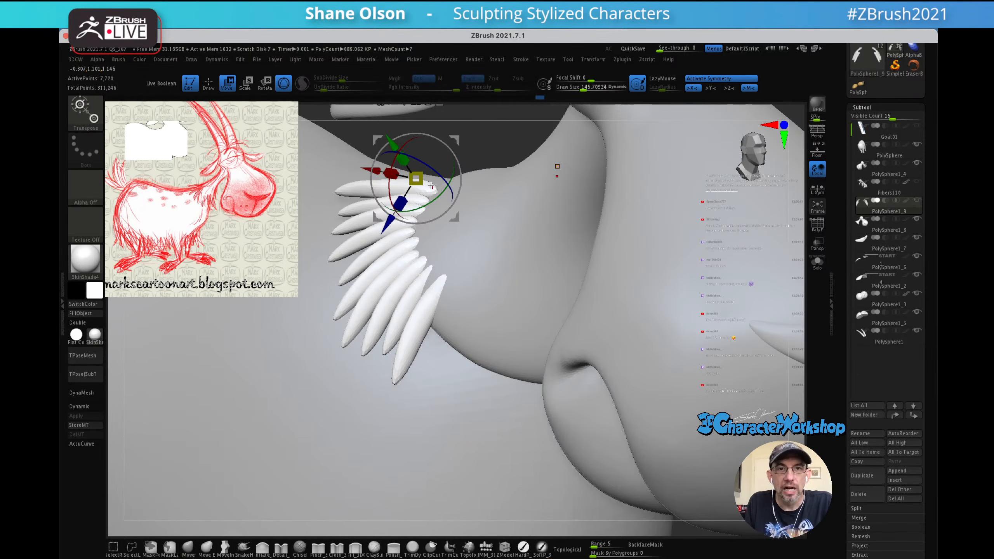
{"action": "mouse_move", "coordinate": [498, 299]}
{"action": "left_mouse_down"}
{"action": "mouse_move", "coordinate": [524, 262]}
{"action": "mouse_move", "coordinate": [506, 309]}
{"action": "left_mouse_up"}
{"action": "key", "text": "q"}
- Hide the lower strands polygroup by polygroup, keeping only the three uppermost strands on each side visible
{"action": "right_click_drag", "start_coordinate": [496, 266], "coordinate": [524, 262], "text": "alt"}
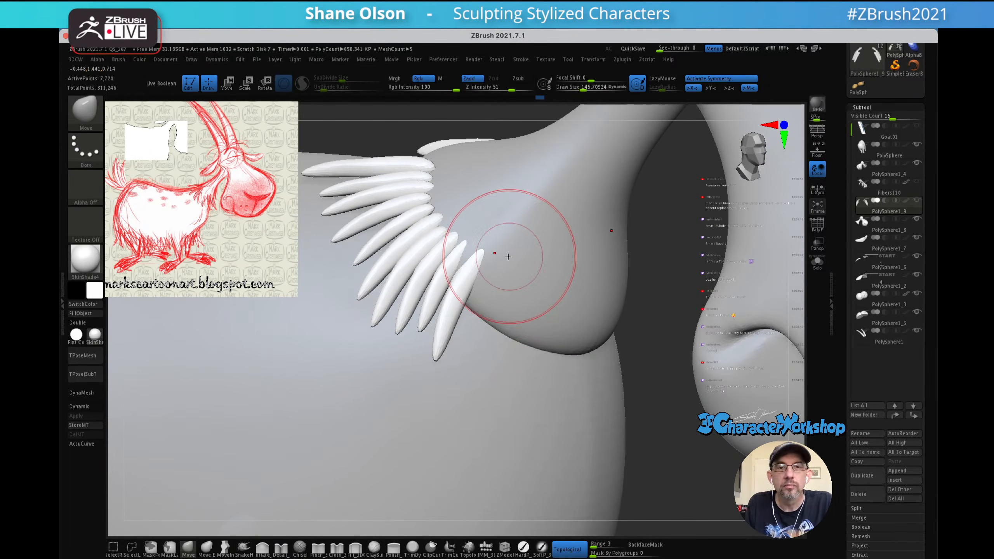
{"action": "key", "text": "shift"}
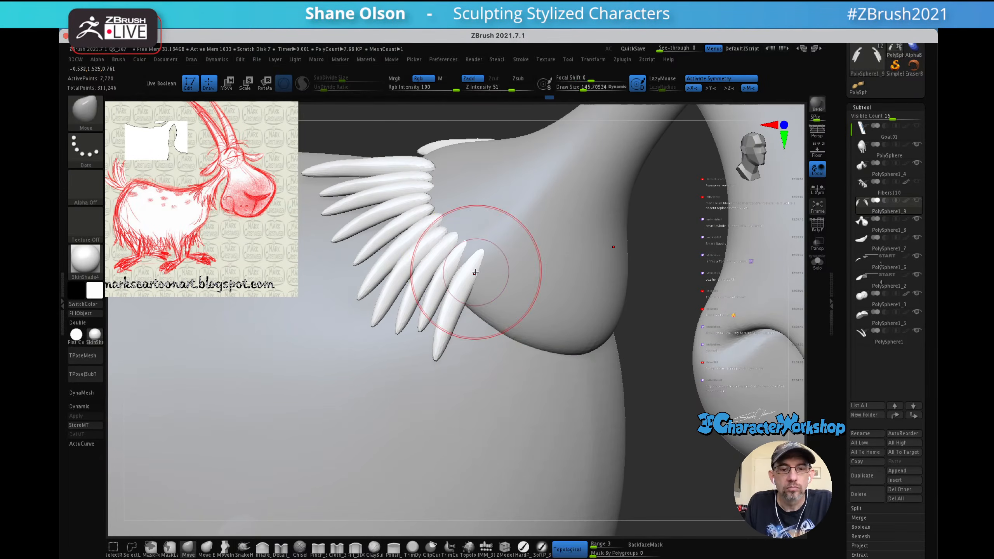
{"action": "left_click", "coordinate": [471, 269], "text": "ctrl+shift"}
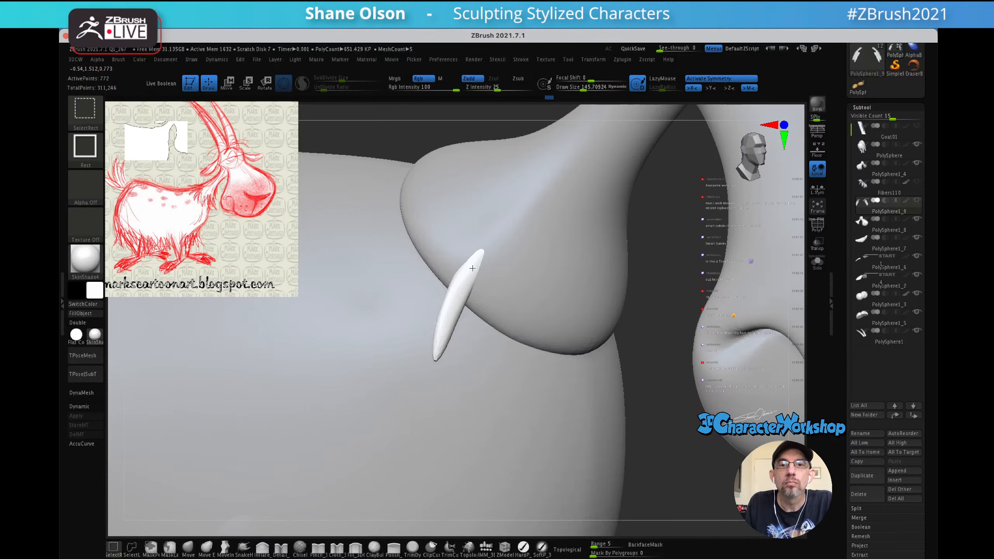
{"action": "left_click", "coordinate": [468, 266], "text": "ctrl+shift"}
{"action": "left_click", "coordinate": [452, 262], "text": "ctrl+shift"}
{"action": "left_click", "coordinate": [446, 250], "text": "ctrl+shift"}
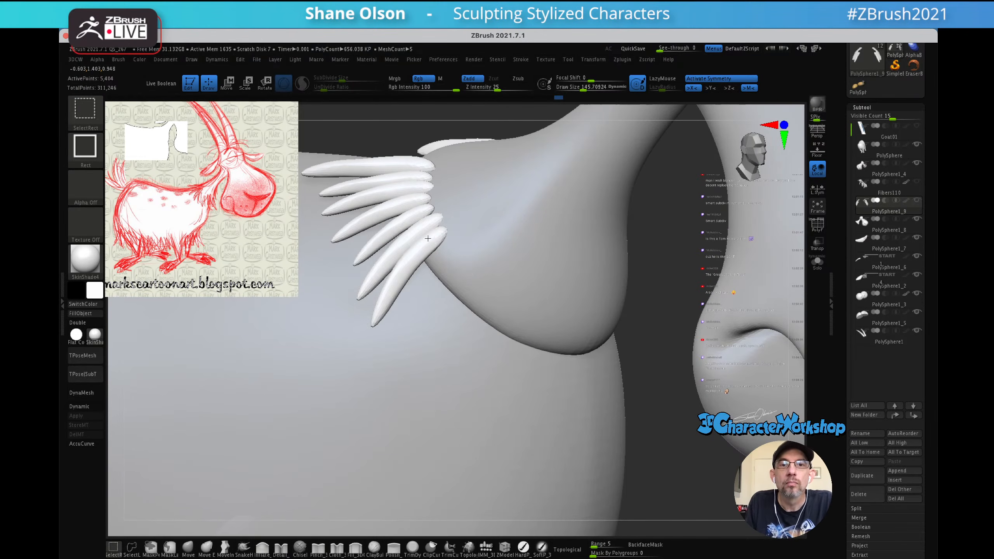
{"action": "left_click", "coordinate": [436, 237], "text": "ctrl+shift"}
{"action": "left_click", "coordinate": [428, 225], "text": "ctrl+shift"}
{"action": "left_click", "coordinate": [417, 211], "text": "ctrl+shift"}
{"action": "left_click", "coordinate": [418, 203], "text": "ctrl+shift"}
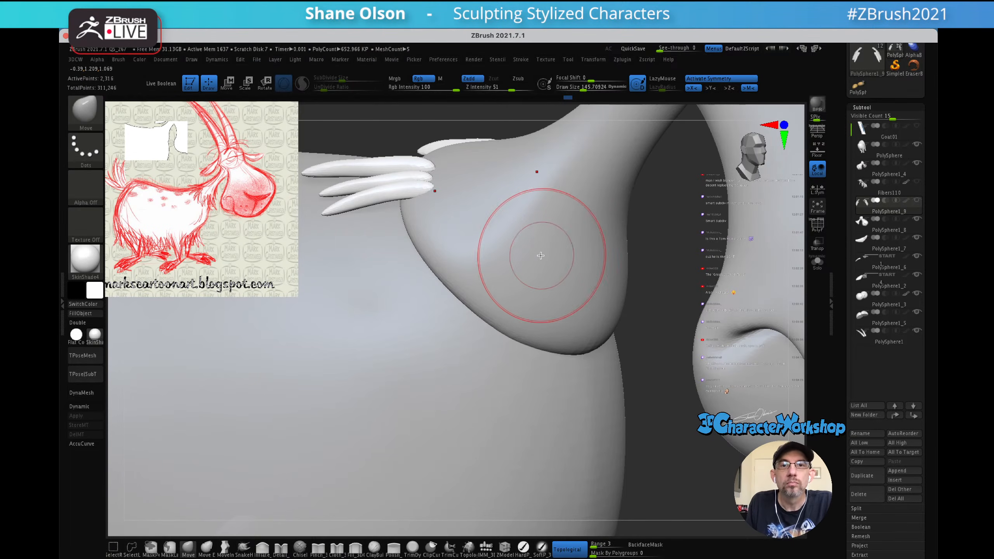
- Mask the root ends of the visible strands at the back of the neck
{"action": "mouse_move", "coordinate": [552, 257]}
{"action": "right_mouse_down"}
{"action": "mouse_move", "coordinate": [533, 238]}
{"action": "mouse_move", "coordinate": [547, 282]}
{"action": "mouse_move", "coordinate": [579, 297]}
{"action": "right_mouse_up"}
{"action": "mouse_move", "coordinate": [554, 250]}
{"action": "right_mouse_down"}
{"action": "mouse_move", "coordinate": [550, 263]}
{"action": "mouse_move", "coordinate": [544, 235]}
{"action": "mouse_move", "coordinate": [560, 255]}
{"action": "right_mouse_up"}
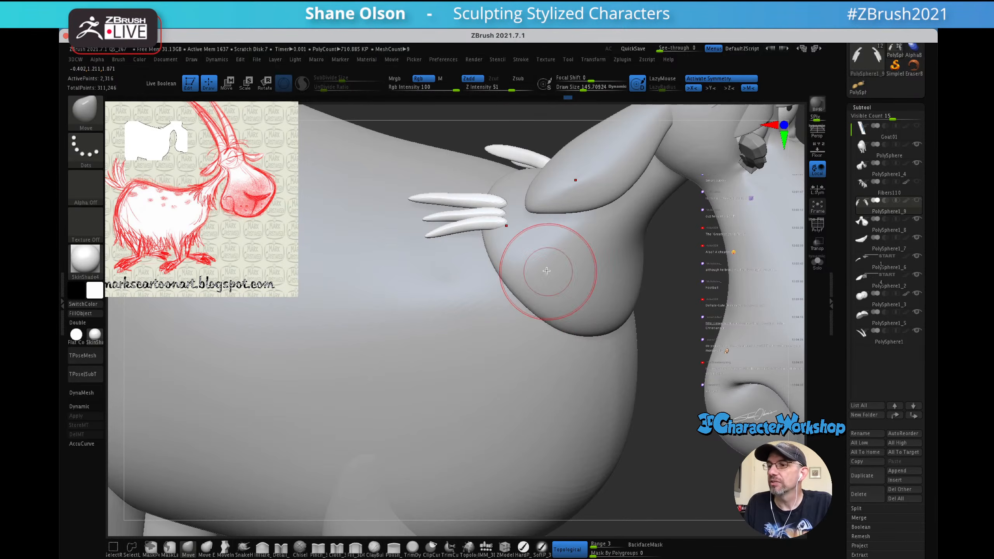
{"action": "right_click_drag", "start_coordinate": [487, 255], "coordinate": [454, 222]}
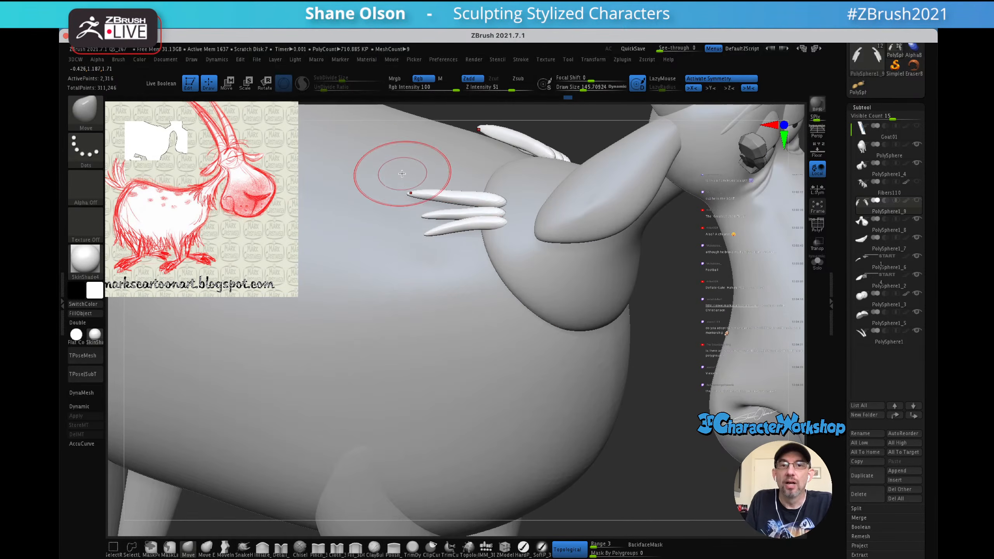
{"action": "key", "text": "ctrl"}
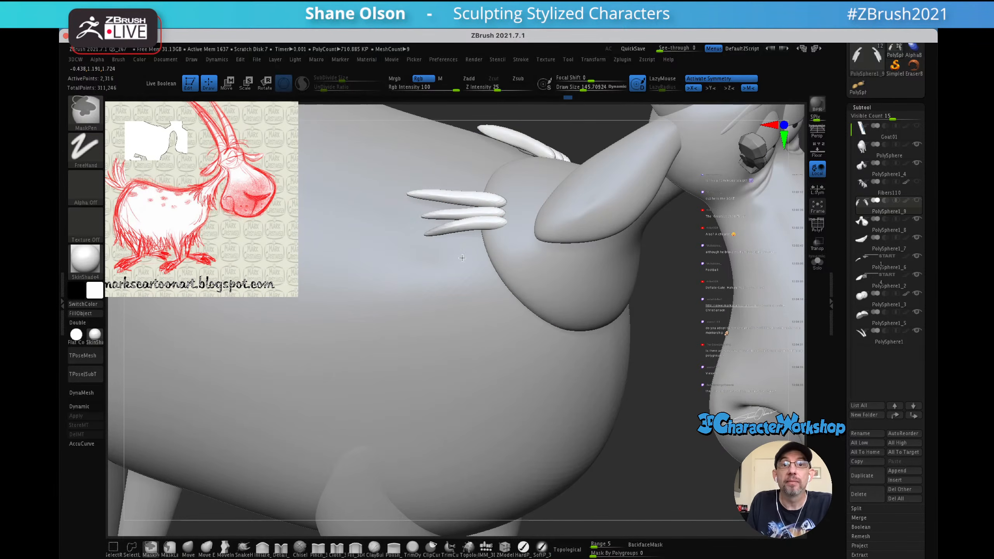
{"action": "left_click_drag", "start_coordinate": [507, 236], "coordinate": [517, 213], "text": "ctrl"}
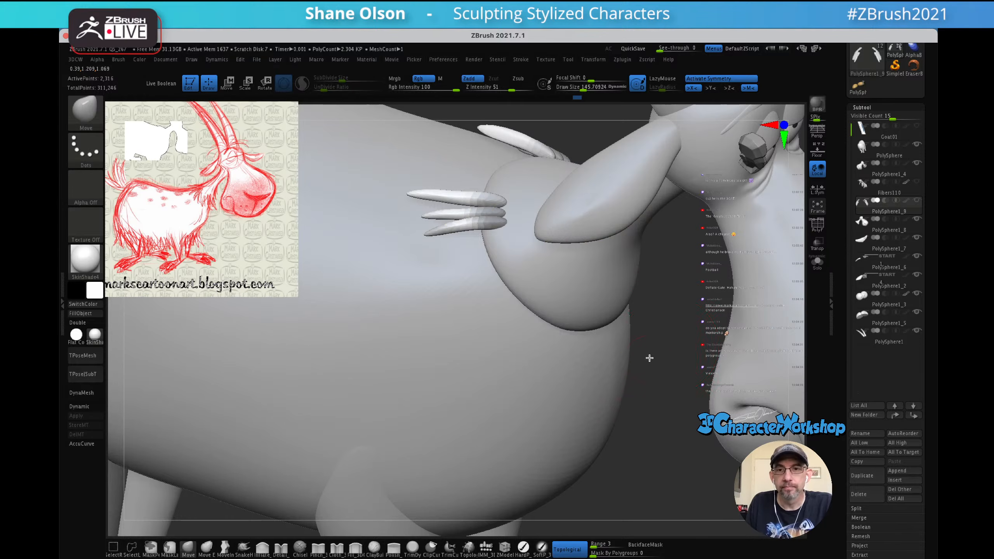
- Mask the visible strands over their full length
{"action": "right_click_drag", "start_coordinate": [647, 360], "coordinate": [641, 344]}
{"action": "key", "text": "ctrl"}
{"action": "mouse_move", "coordinate": [624, 350]}
{"action": "left_mouse_down", "text": "ctrl"}
{"action": "mouse_move", "coordinate": [560, 279]}
{"action": "mouse_move", "coordinate": [386, 176]}
{"action": "left_mouse_up", "text": "ctrl"}
{"action": "right_click_drag", "start_coordinate": [609, 309], "coordinate": [622, 346]}
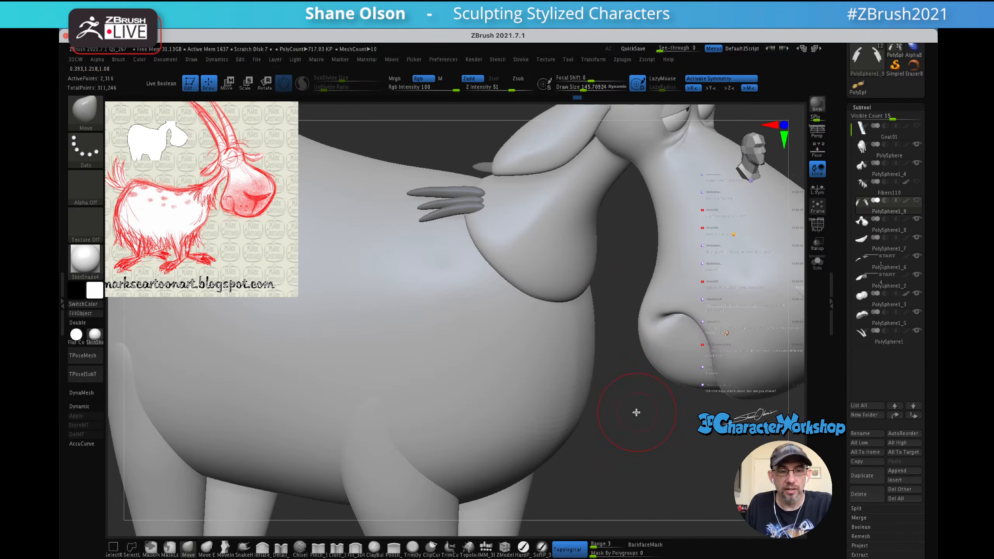
- Clear the mask from the visible strands at the back of the neck
{"action": "mouse_move", "coordinate": [630, 414]}
{"action": "right_mouse_down"}
{"action": "mouse_move", "coordinate": [645, 414]}
{"action": "mouse_move", "coordinate": [642, 388]}
{"action": "right_mouse_up"}
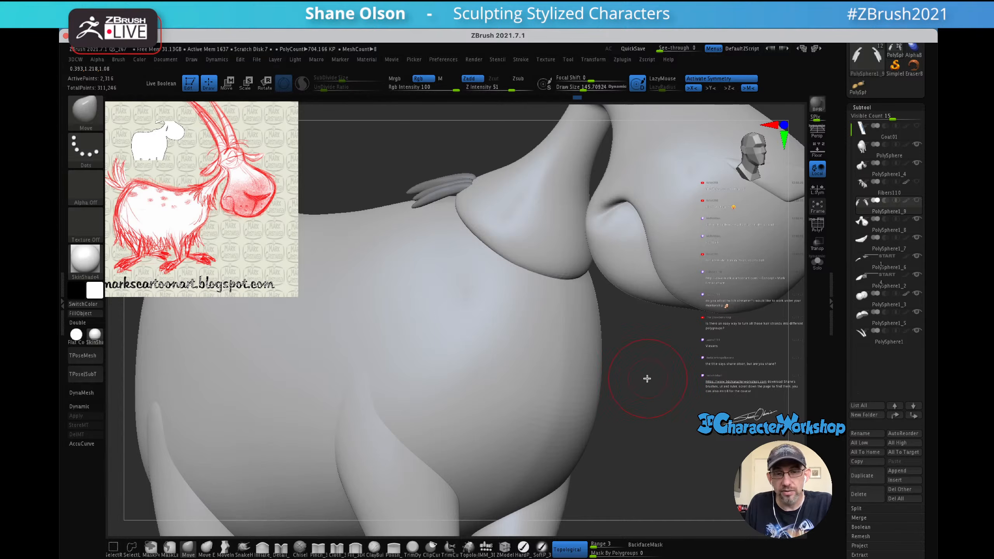
{"action": "right_click_drag", "start_coordinate": [640, 375], "coordinate": [643, 377]}
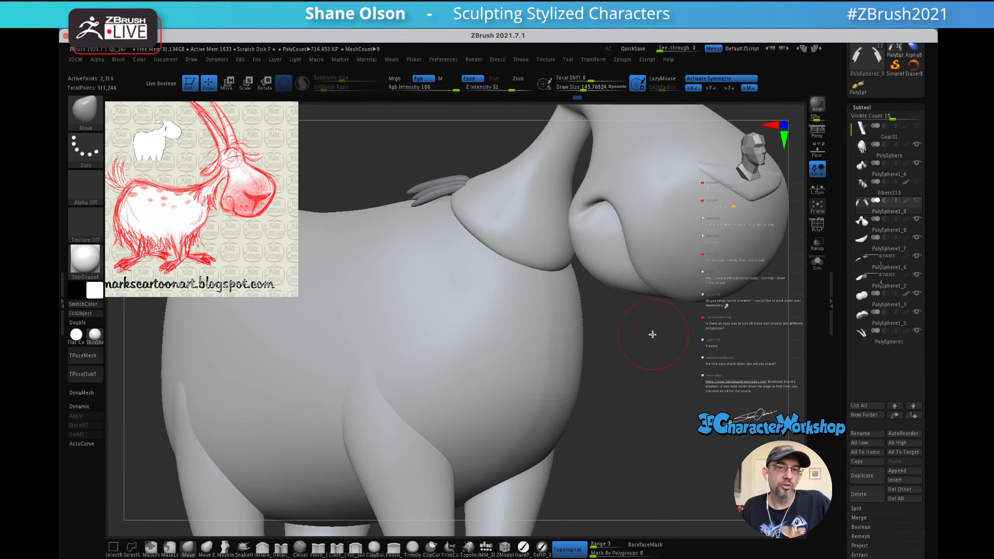
{"action": "right_click_drag", "start_coordinate": [637, 331], "coordinate": [653, 321]}
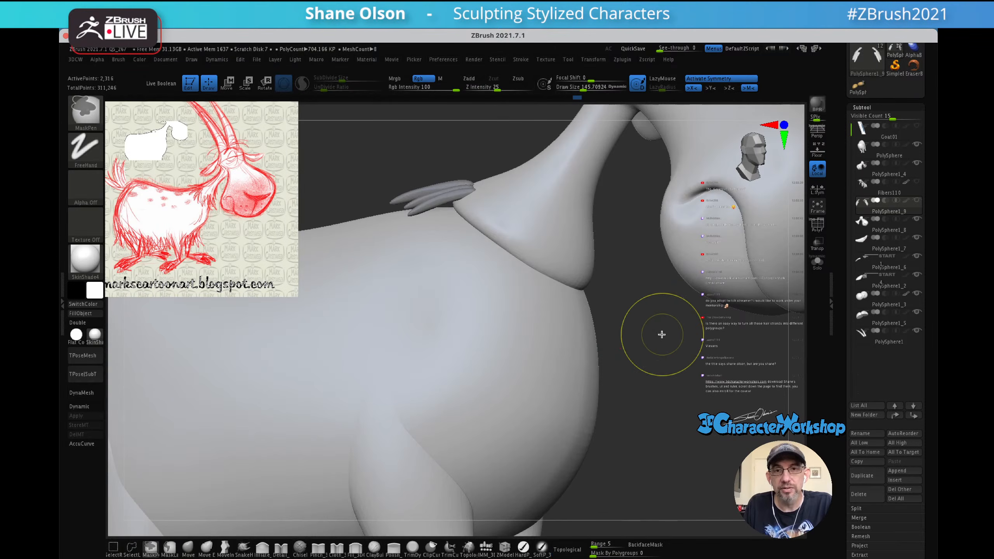
{"action": "left_click_drag", "start_coordinate": [661, 334], "coordinate": [654, 340], "text": "ctrl"}
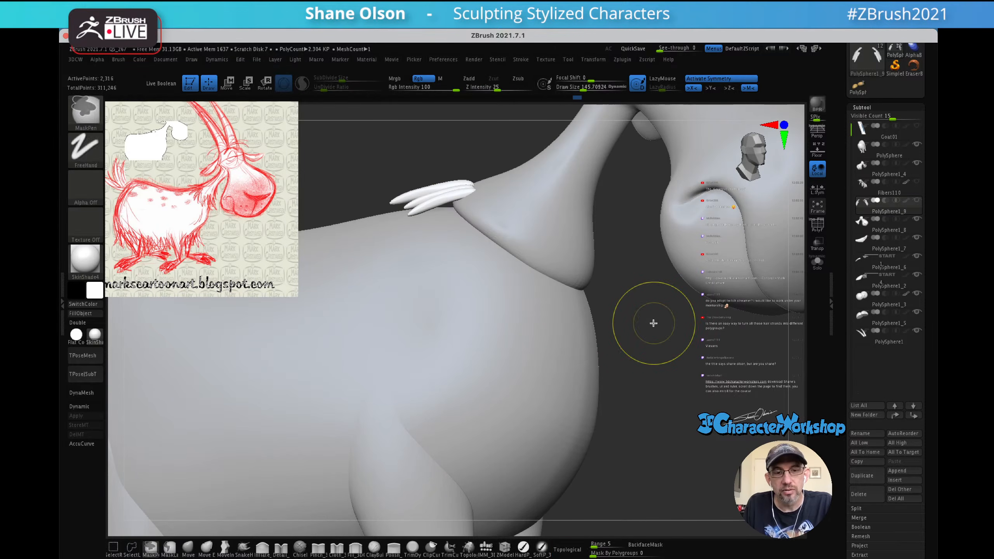
- Mask the visible strands at the back of the neck and unhide all the other neck strands
{"action": "left_click", "coordinate": [655, 327], "text": "ctrl"}
{"action": "key", "text": "shift"}
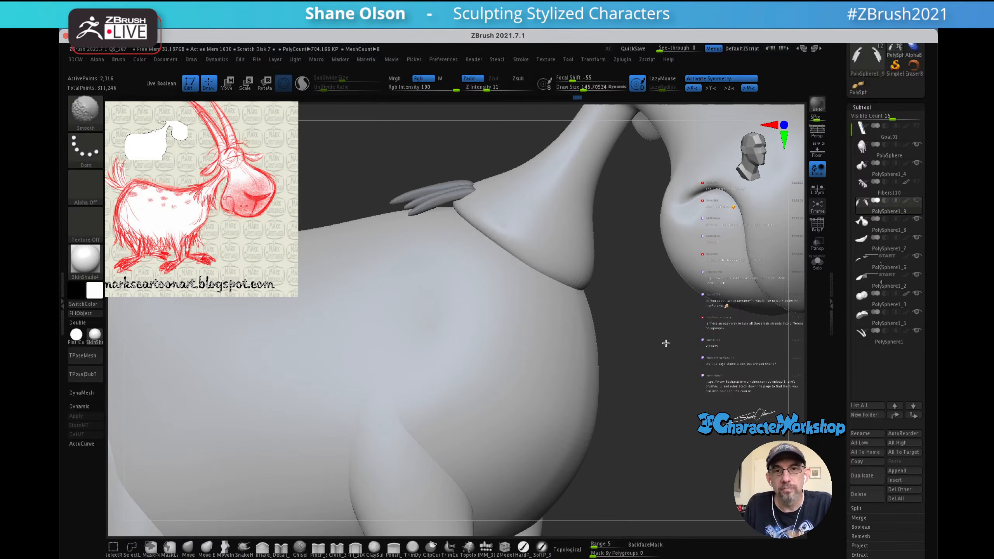
{"action": "key", "text": "f"}
{"action": "right_click_drag", "start_coordinate": [622, 340], "coordinate": [553, 220], "text": "alt"}
{"action": "left_click", "coordinate": [739, 329], "text": "ctrl+shift"}
{"action": "right_click_drag", "start_coordinate": [725, 306], "coordinate": [641, 281], "text": "alt"}
- Duplicate the unmasked side strands and move the copy down toward the front of the lower neck
{"action": "key", "text": "w"}
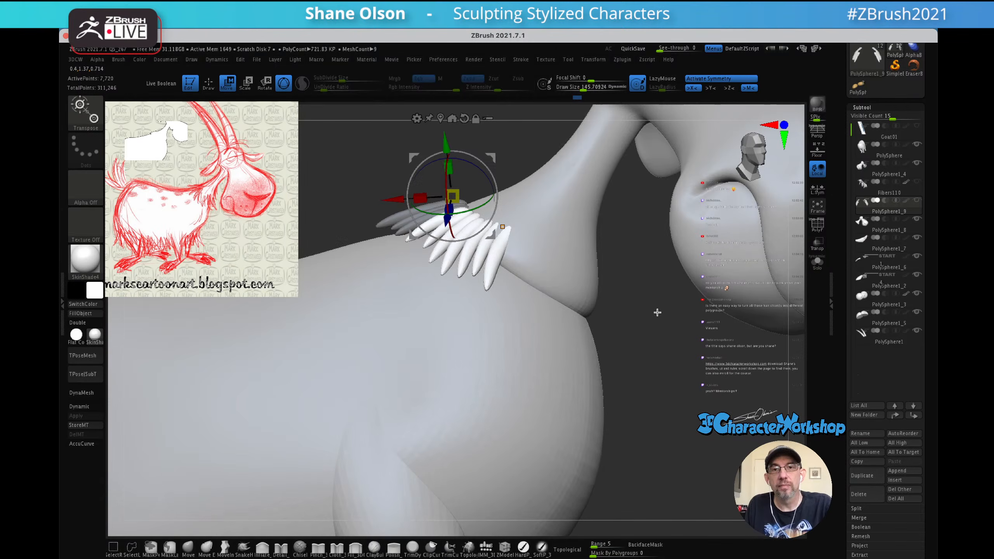
{"action": "left_click_drag", "start_coordinate": [614, 273], "coordinate": [602, 269], "text": "alt"}
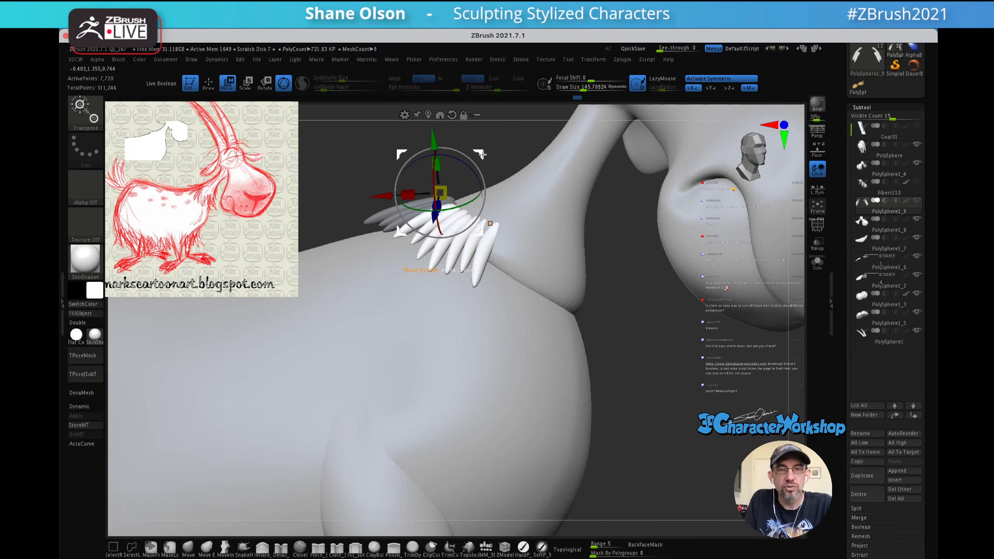
{"action": "left_click_drag", "start_coordinate": [483, 155], "coordinate": [540, 200], "text": "ctrl"}
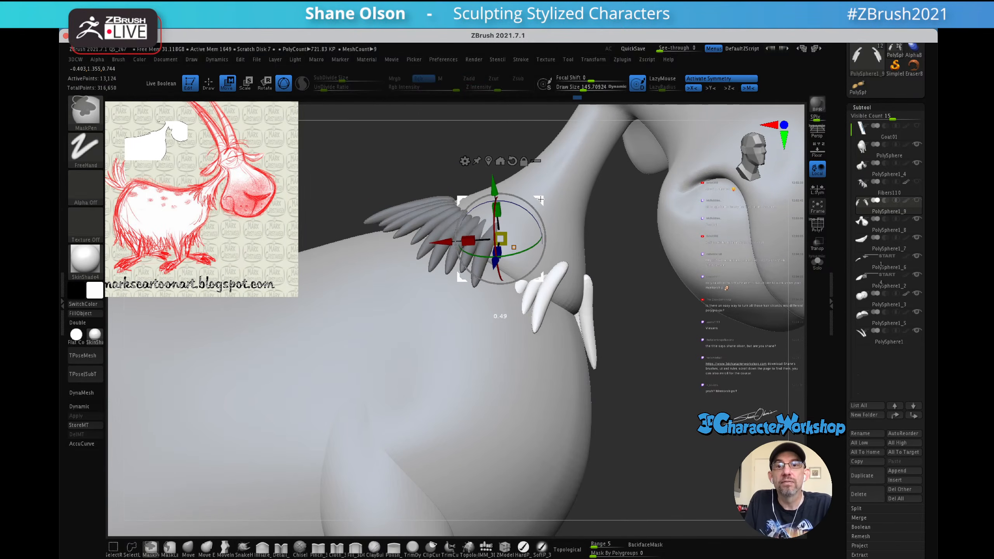
- Move and rotate the duplicated strands so they sit beside the original row at the side of the neck
{"action": "left_click_drag", "start_coordinate": [647, 246], "coordinate": [632, 242]}
{"action": "left_click_drag", "start_coordinate": [619, 310], "coordinate": [589, 432]}
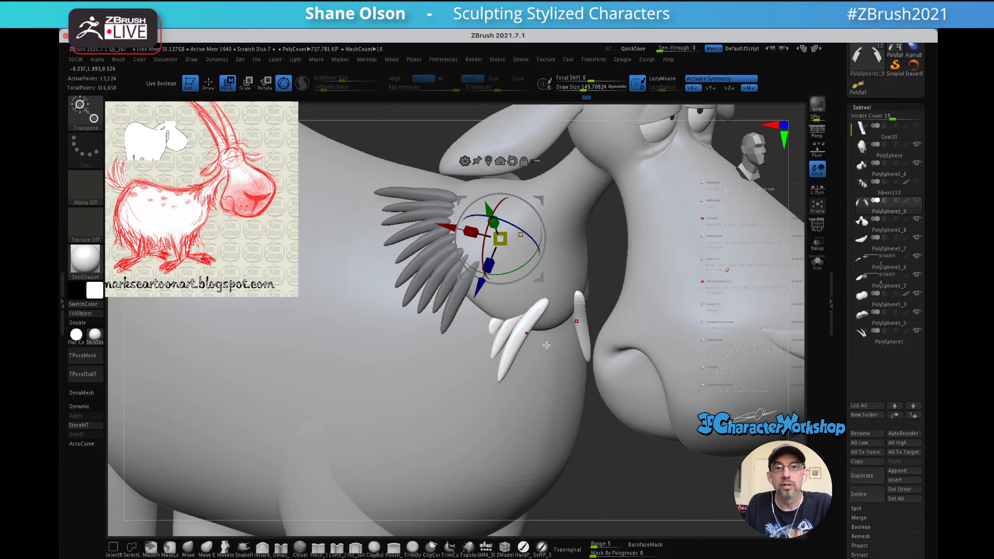
{"action": "left_click_drag", "start_coordinate": [540, 200], "coordinate": [554, 286], "text": "alt"}
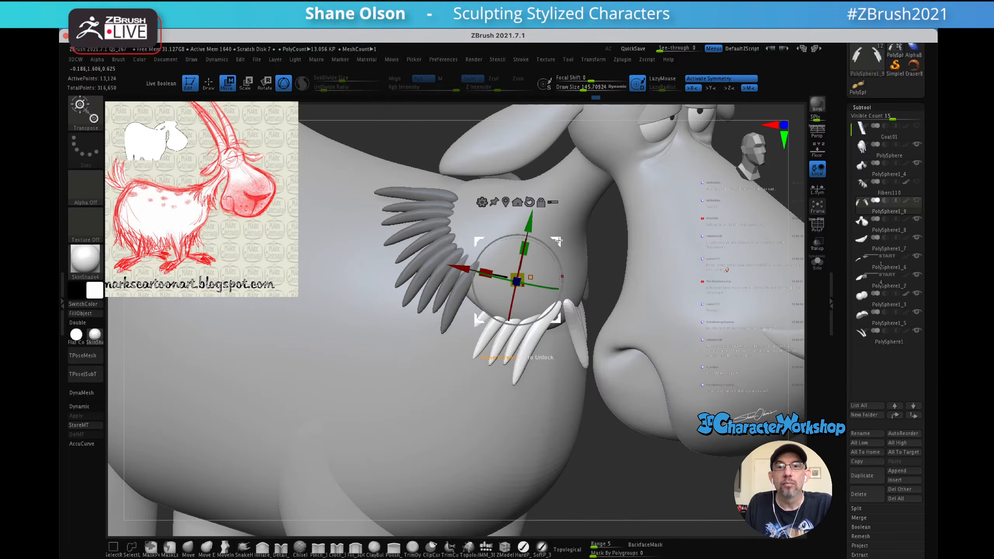
{"action": "left_click_drag", "start_coordinate": [558, 241], "coordinate": [550, 238]}
{"action": "left_click_drag", "start_coordinate": [536, 283], "coordinate": [546, 285]}
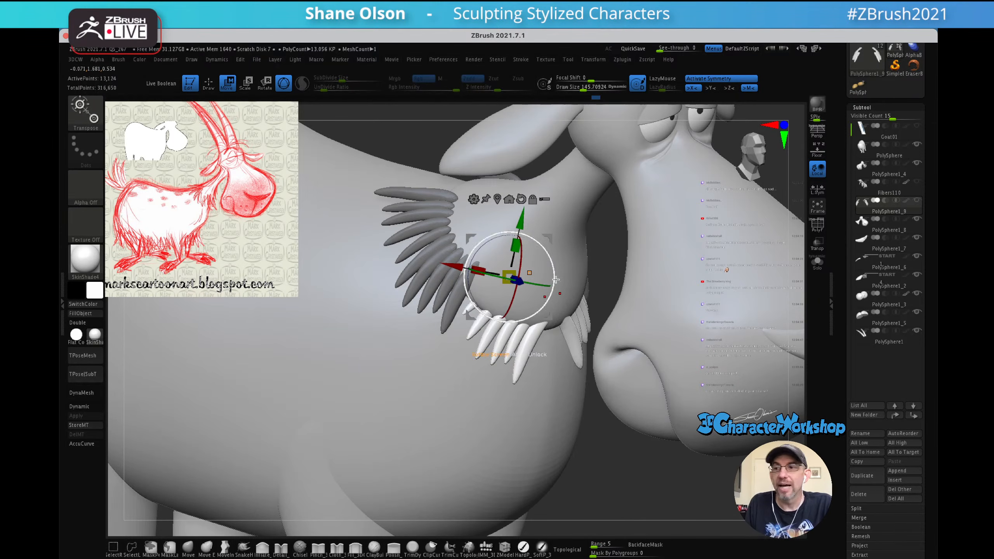
- Rotate the duplicated strands to follow the front of the neck, and dismiss the Slack notification
{"action": "left_click_drag", "start_coordinate": [614, 333], "coordinate": [583, 301]}
{"action": "left_click_drag", "start_coordinate": [565, 244], "coordinate": [598, 158]}
{"action": "left_click_drag", "start_coordinate": [597, 248], "coordinate": [597, 188]}
{"action": "left_click_drag", "start_coordinate": [591, 298], "coordinate": [584, 290]}
{"action": "right_click_drag", "start_coordinate": [592, 240], "coordinate": [587, 263]}
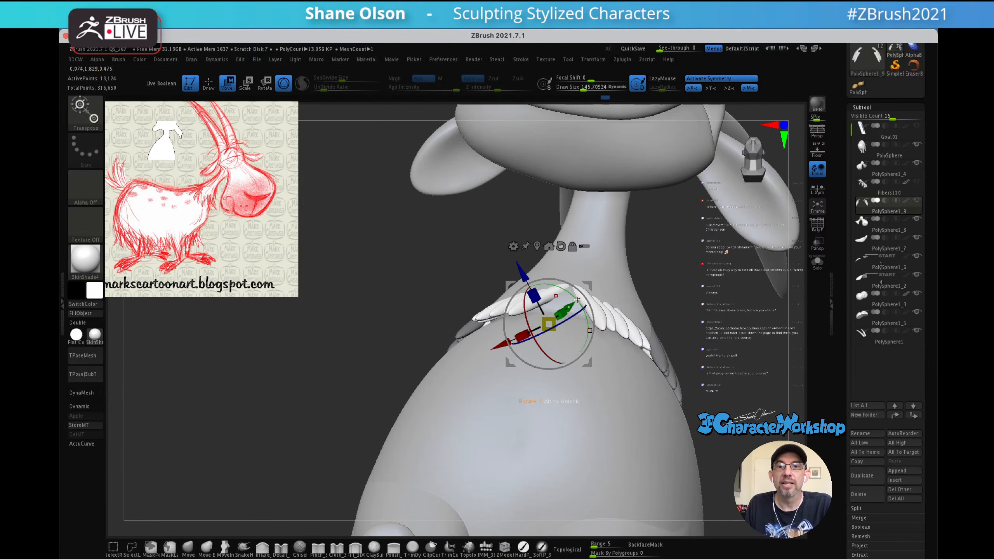
{"action": "left_click_drag", "start_coordinate": [572, 294], "coordinate": [575, 317]}
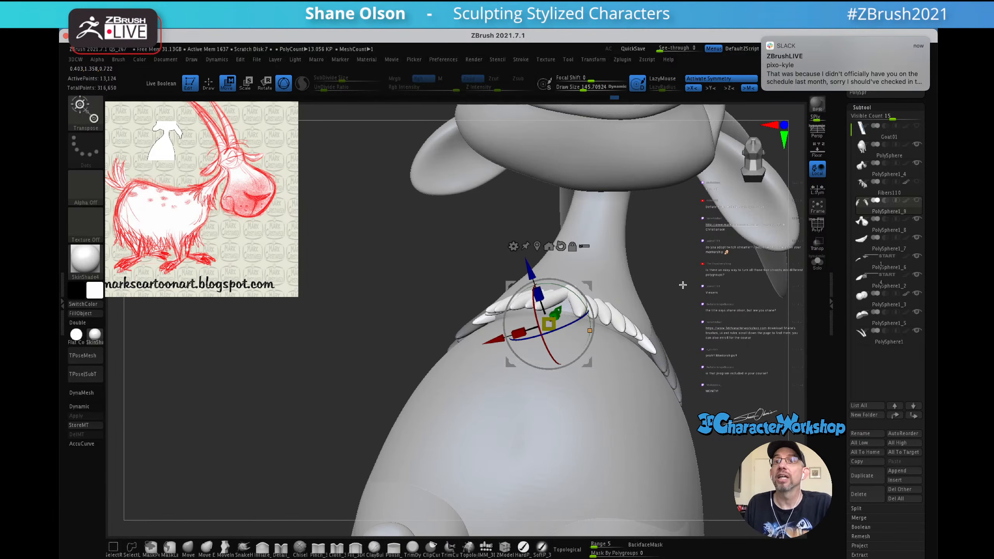
{"action": "mouse_move", "coordinate": [905, 48]}
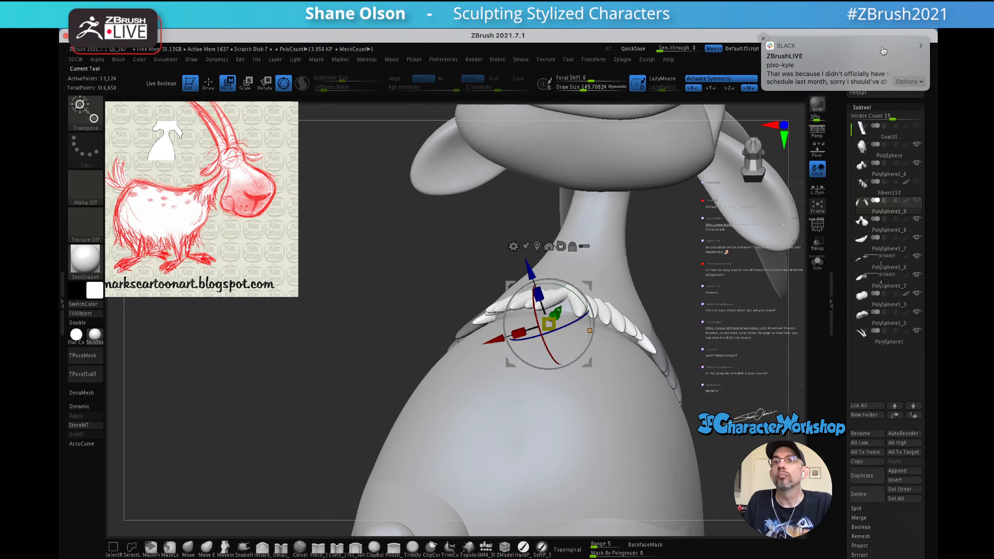
{"action": "left_click", "coordinate": [763, 39]}
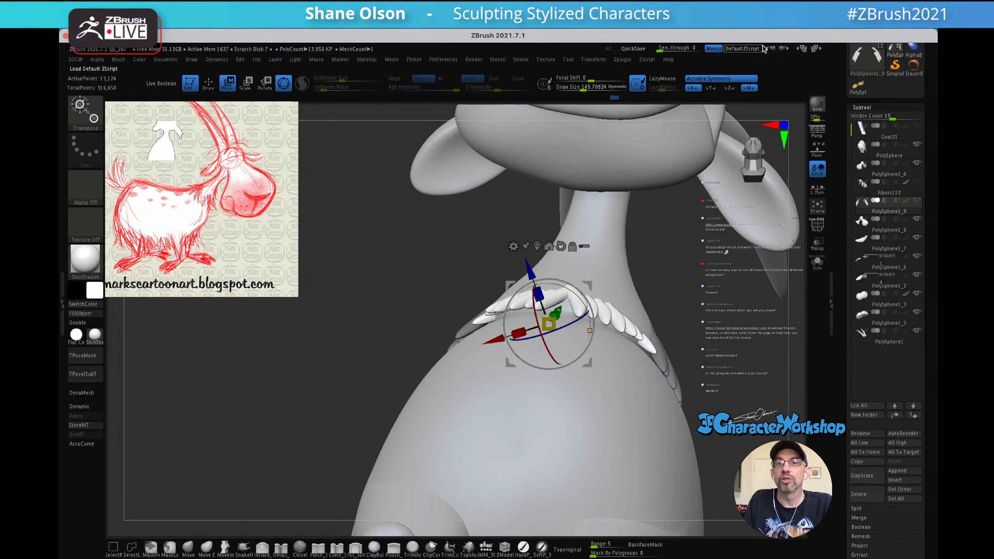
- Tilt and shift the duplicated strands so they hang down over the chest at the base of the neck
{"action": "left_click_drag", "start_coordinate": [666, 270], "coordinate": [683, 295]}
{"action": "left_click_drag", "start_coordinate": [690, 260], "coordinate": [690, 273]}
{"action": "left_click", "coordinate": [588, 329], "text": "alt"}
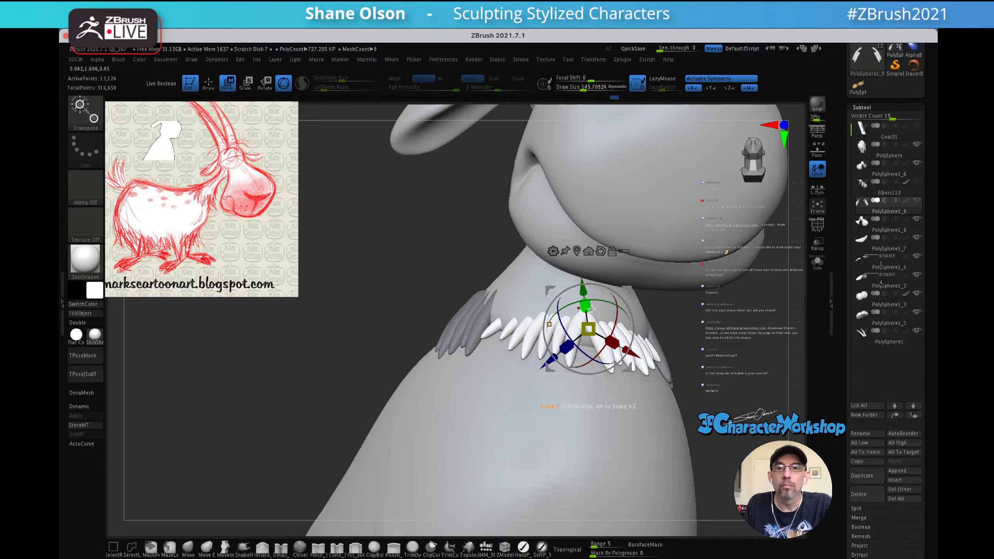
{"action": "left_click", "coordinate": [547, 322], "text": "alt"}
{"action": "left_click_drag", "start_coordinate": [569, 349], "coordinate": [578, 344]}
{"action": "left_click_drag", "start_coordinate": [591, 283], "coordinate": [585, 283]}
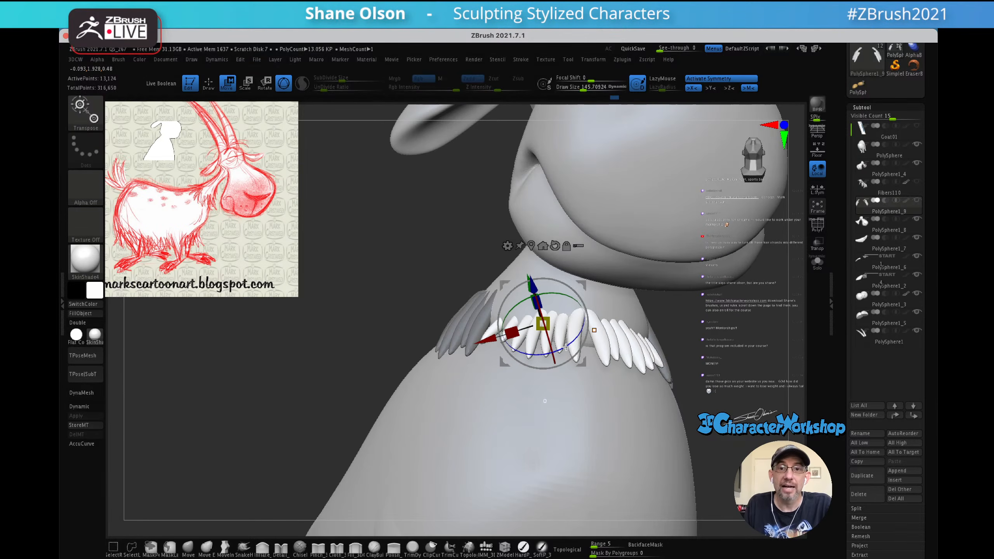
{"action": "left_click_drag", "start_coordinate": [566, 347], "coordinate": [571, 345]}
- Move the duplicated strands against the chest surface and rotate them to match its slope from the side
{"action": "right_click_drag", "start_coordinate": [602, 267], "coordinate": [686, 290]}
{"action": "left_click_drag", "start_coordinate": [715, 300], "coordinate": [596, 266], "text": "alt"}
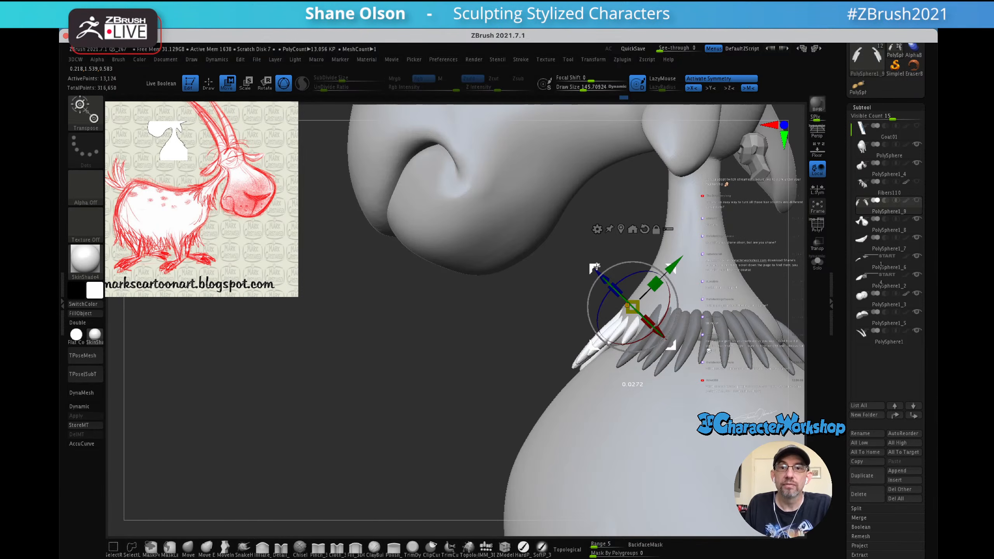
{"action": "left_click_drag", "start_coordinate": [521, 274], "coordinate": [534, 286]}
{"action": "left_click_drag", "start_coordinate": [711, 246], "coordinate": [644, 274]}
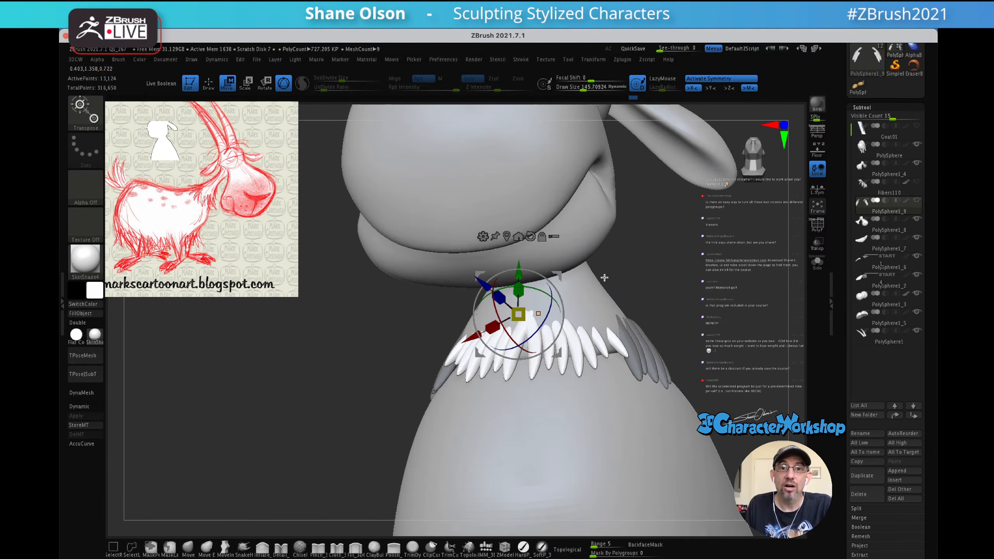
{"action": "left_click_drag", "start_coordinate": [560, 275], "coordinate": [563, 301]}
{"action": "right_click_drag", "start_coordinate": [605, 285], "coordinate": [638, 291]}
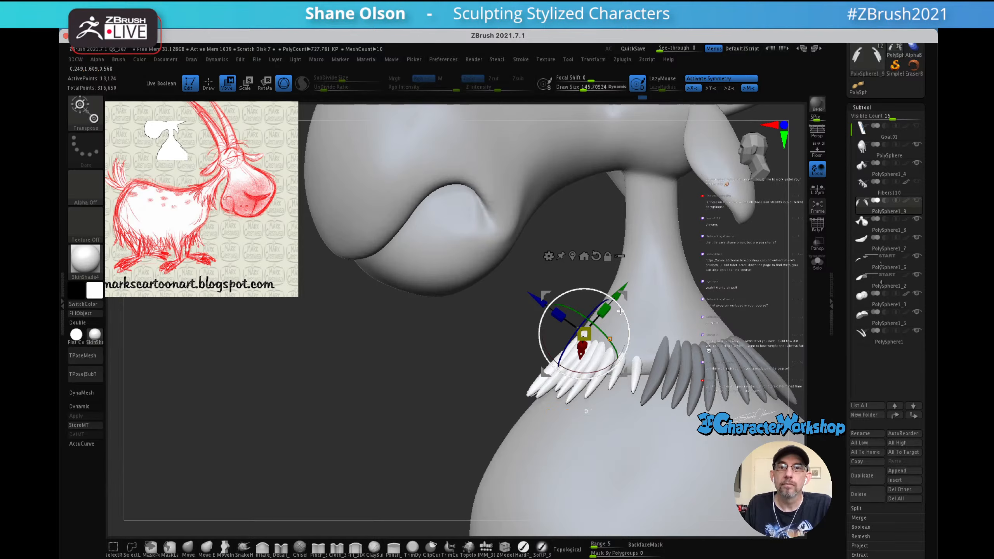
{"action": "left_click_drag", "start_coordinate": [621, 312], "coordinate": [619, 307]}
- Fine-tune the duplicated row's angle and position around the front of the neck, and dismiss the tablet's low-battery alert
{"action": "mouse_move", "coordinate": [641, 301]}
{"action": "right_mouse_down"}
{"action": "mouse_move", "coordinate": [687, 306]}
{"action": "mouse_move", "coordinate": [640, 268]}
{"action": "mouse_move", "coordinate": [639, 340]}
{"action": "mouse_move", "coordinate": [650, 294]}
{"action": "right_mouse_up"}
{"action": "right_click_drag", "start_coordinate": [633, 204], "coordinate": [604, 185]}
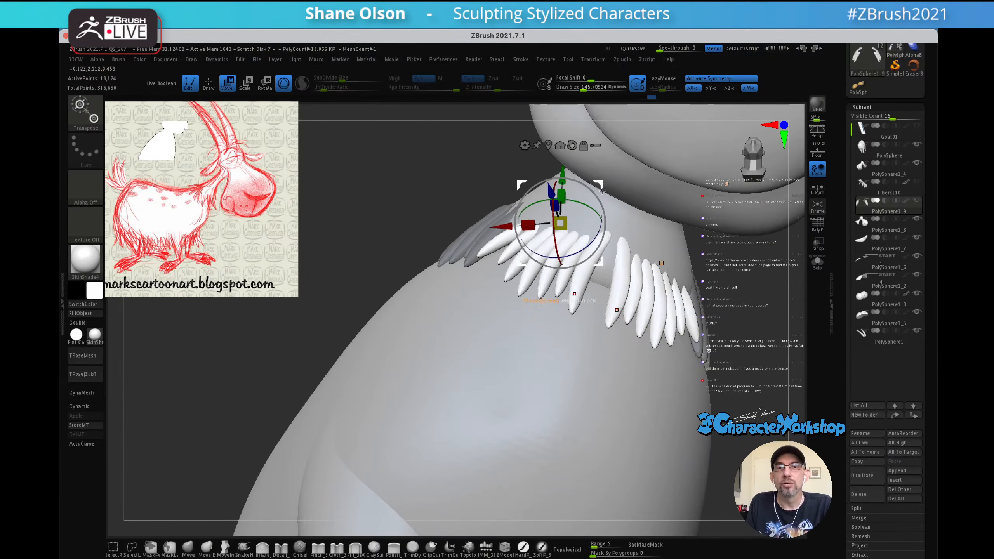
{"action": "right_click_drag", "start_coordinate": [627, 238], "coordinate": [645, 224]}
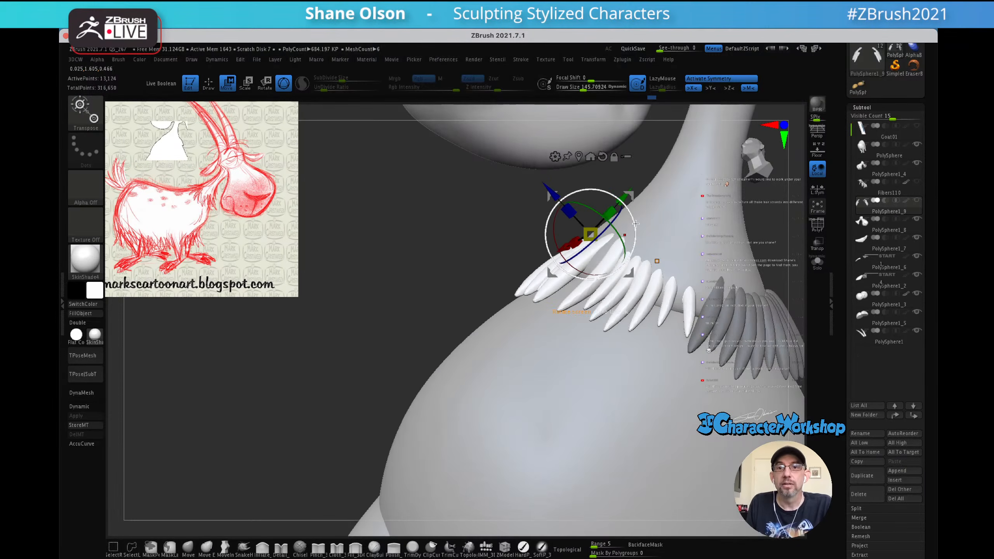
{"action": "left_click_drag", "start_coordinate": [637, 224], "coordinate": [634, 223]}
{"action": "right_click_drag", "start_coordinate": [645, 211], "coordinate": [607, 206]}
{"action": "left_click_drag", "start_coordinate": [607, 207], "coordinate": [610, 228]}
{"action": "right_click_drag", "start_coordinate": [641, 186], "coordinate": [650, 272]}
{"action": "right_click_drag", "start_coordinate": [651, 318], "coordinate": [652, 316]}
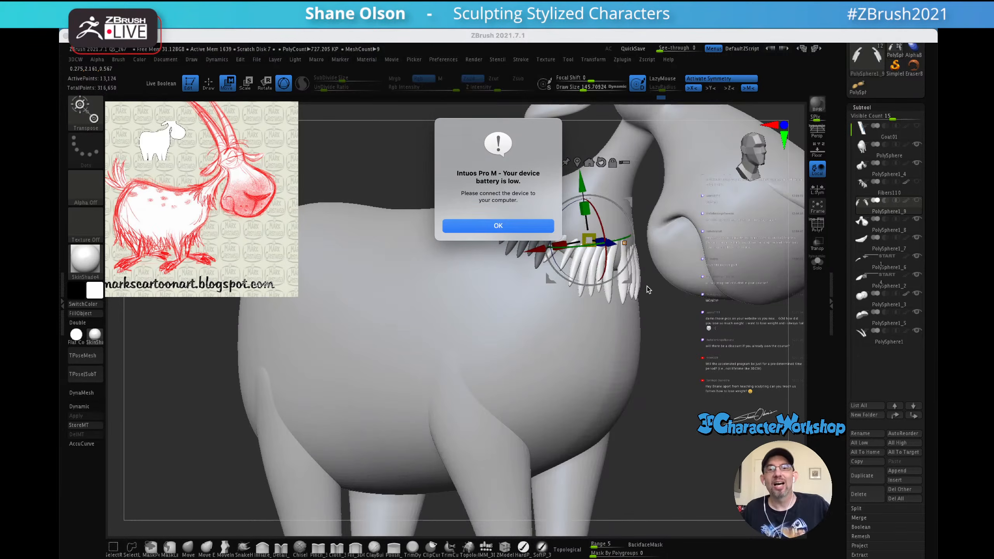
{"action": "left_click", "coordinate": [520, 228]}
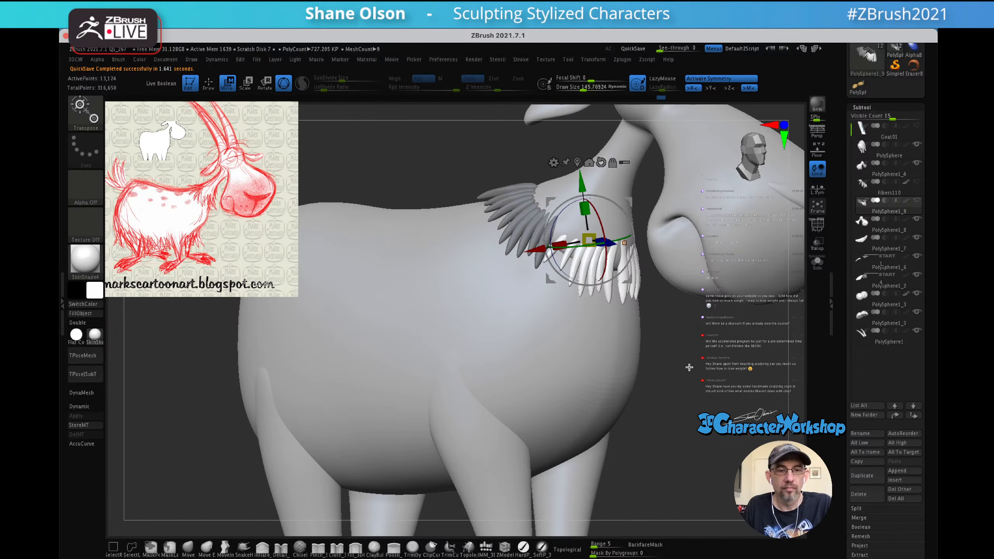
- Use the Move brush with topological masking and a draw size of about 331 to reposition the duplicated row's rearmost strand
{"action": "left_click_drag", "start_coordinate": [685, 368], "coordinate": [665, 349]}
{"action": "left_click_drag", "start_coordinate": [658, 404], "coordinate": [636, 402], "text": "alt"}
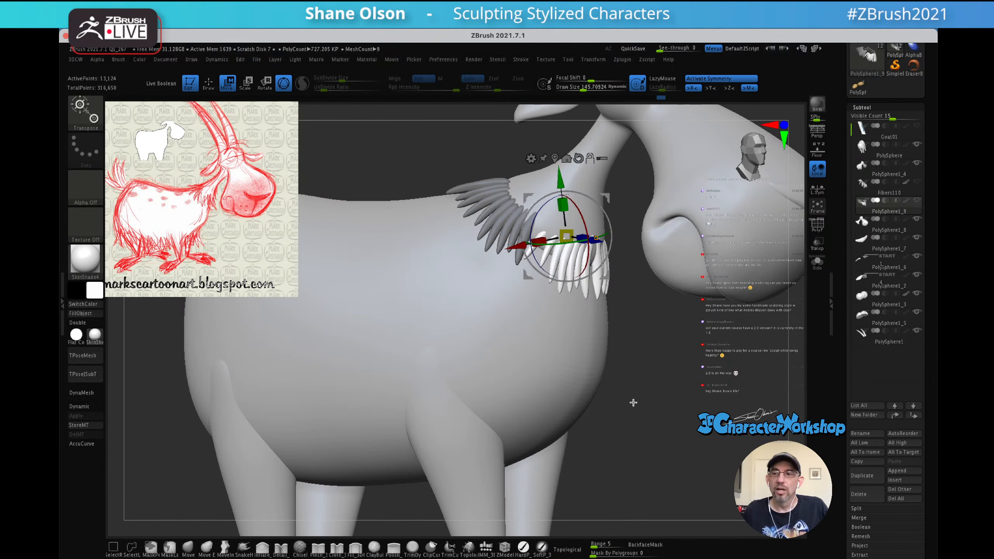
{"action": "mouse_move", "coordinate": [530, 358]}
{"action": "left_mouse_down"}
{"action": "mouse_move", "coordinate": [530, 367]}
{"action": "mouse_move", "coordinate": [585, 356]}
{"action": "mouse_move", "coordinate": [642, 366]}
{"action": "mouse_move", "coordinate": [665, 380]}
{"action": "mouse_move", "coordinate": [652, 406]}
{"action": "left_mouse_up"}
{"action": "key", "text": "q"}
{"action": "key", "text": "s"}
{"action": "mouse_move", "coordinate": [677, 375]}
{"action": "left_mouse_down"}
{"action": "mouse_move", "coordinate": [656, 348]}
{"action": "mouse_move", "coordinate": [664, 353]}
{"action": "left_mouse_up"}
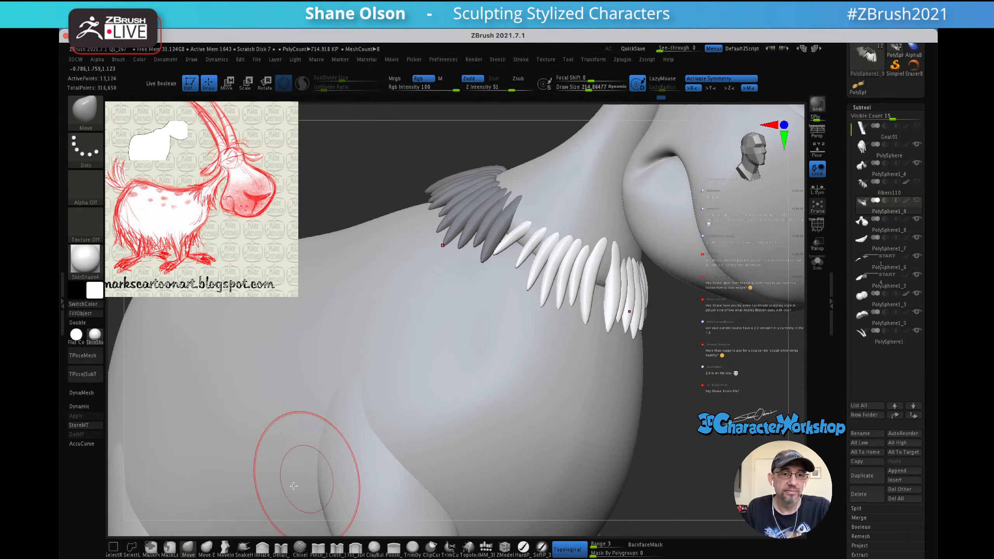
{"action": "mouse_move", "coordinate": [573, 280]}
{"action": "right_mouse_down"}
{"action": "mouse_move", "coordinate": [543, 268]}
{"action": "mouse_move", "coordinate": [575, 266]}
{"action": "right_mouse_up"}
{"action": "key", "text": "s"}
{"action": "left_click_drag", "start_coordinate": [567, 268], "coordinate": [572, 269]}
{"action": "right_click_drag", "start_coordinate": [570, 269], "coordinate": [569, 269]}
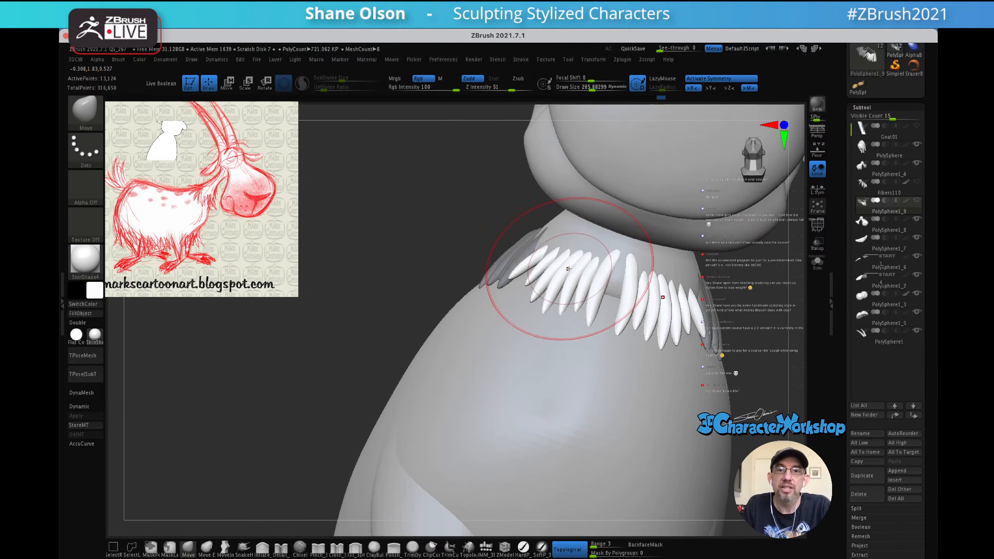
{"action": "key", "text": "s"}
{"action": "left_click_drag", "start_coordinate": [553, 246], "coordinate": [548, 237]}
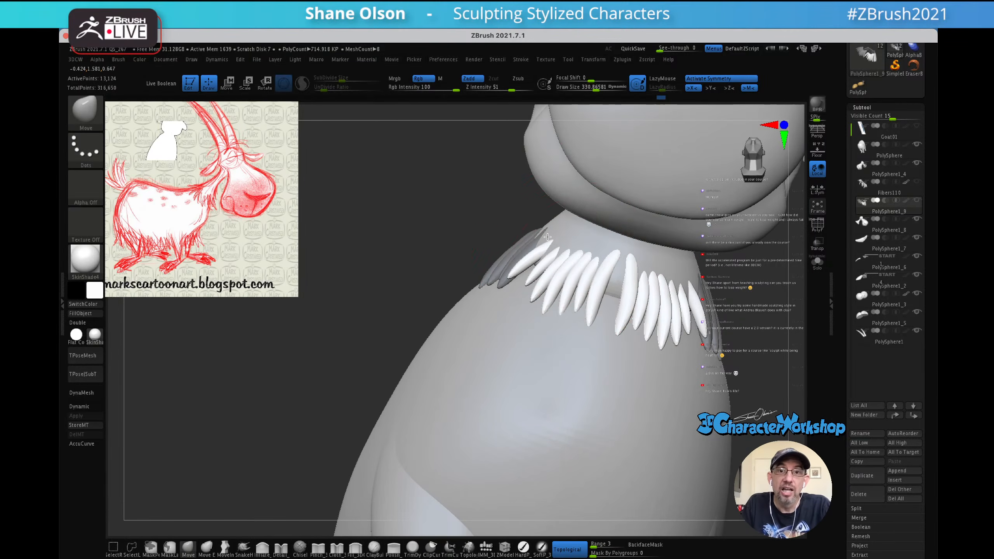
- Move individual strands of the duplicated row at their roots to even out the spacing along the neck
{"action": "mouse_move", "coordinate": [572, 550]}
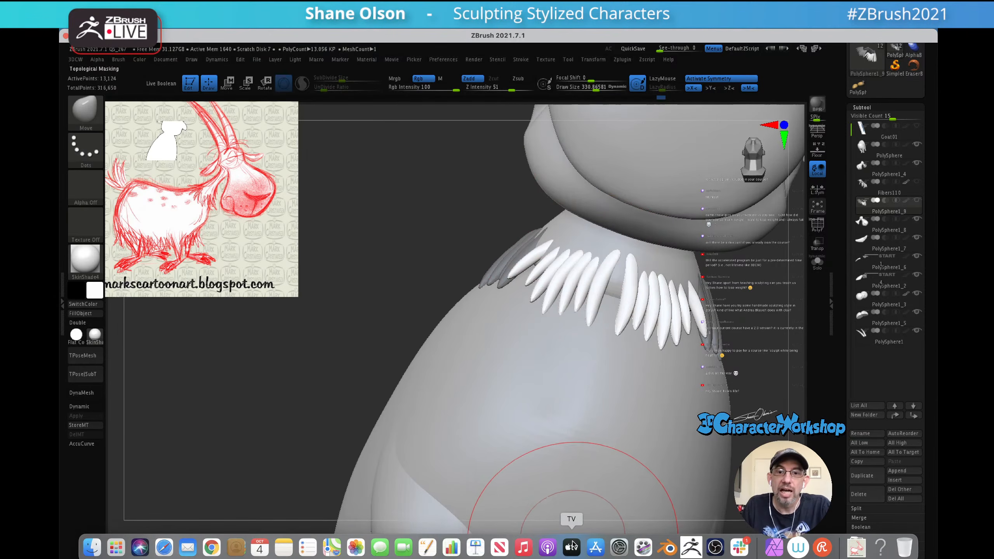
{"action": "left_click_drag", "start_coordinate": [525, 265], "coordinate": [521, 272]}
{"action": "left_click_drag", "start_coordinate": [551, 241], "coordinate": [559, 236]}
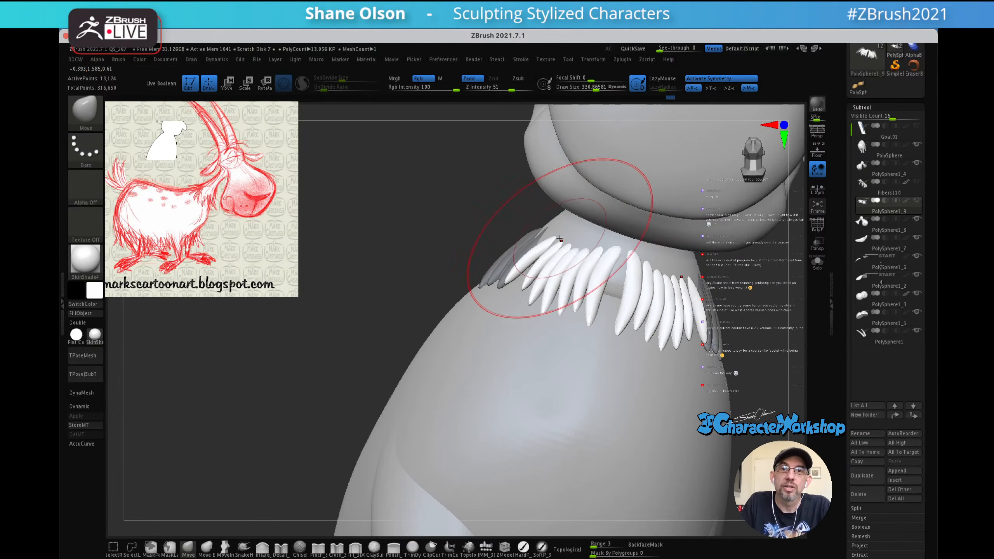
{"action": "mouse_move", "coordinate": [559, 236]}
{"action": "right_mouse_down"}
{"action": "mouse_move", "coordinate": [591, 250]}
{"action": "mouse_move", "coordinate": [557, 235]}
{"action": "right_mouse_up"}
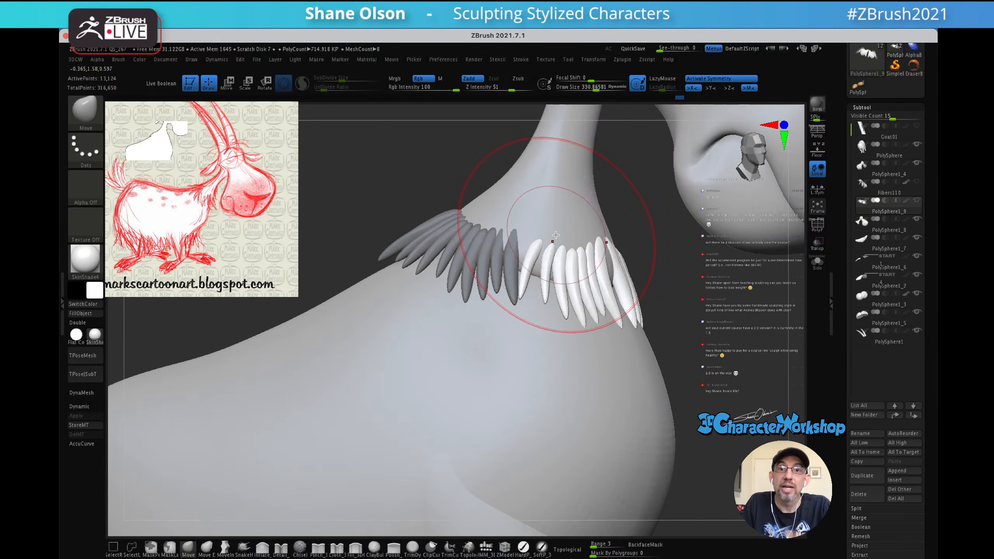
{"action": "left_click_drag", "start_coordinate": [532, 273], "coordinate": [537, 273]}
{"action": "left_click_drag", "start_coordinate": [583, 231], "coordinate": [582, 238]}
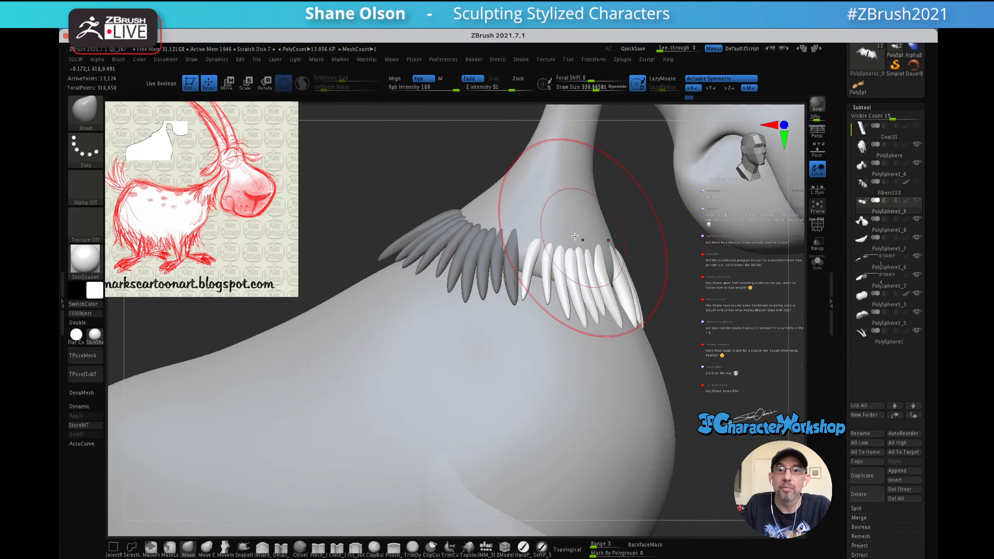
- Reshape the strands where the duplicated row meets the masked original row, closing the gap between the two rows
{"action": "right_click_drag", "start_coordinate": [583, 238], "coordinate": [573, 244]}
{"action": "left_click_drag", "start_coordinate": [569, 248], "coordinate": [557, 254]}
{"action": "right_click_drag", "start_coordinate": [544, 267], "coordinate": [531, 291]}
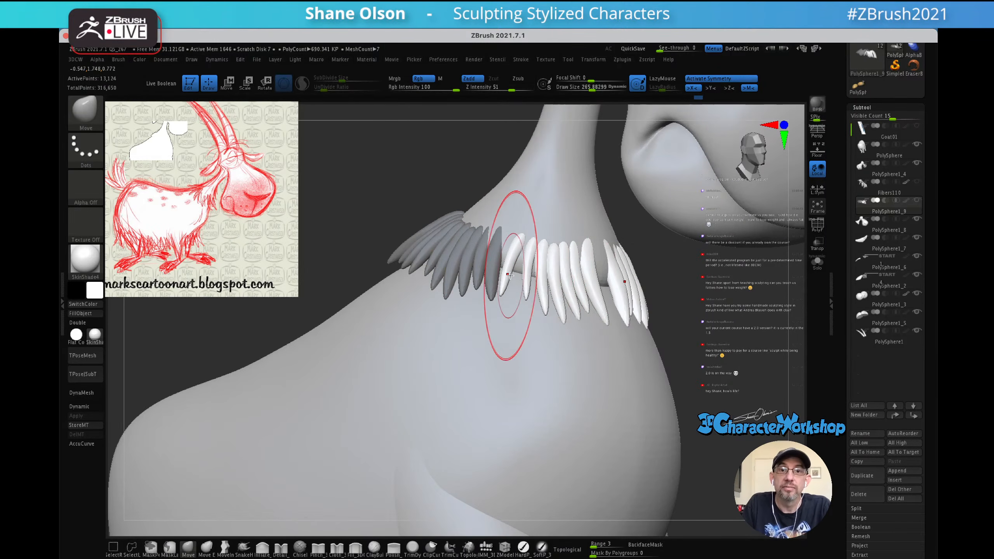
{"action": "right_click_drag", "start_coordinate": [542, 235], "coordinate": [528, 225]}
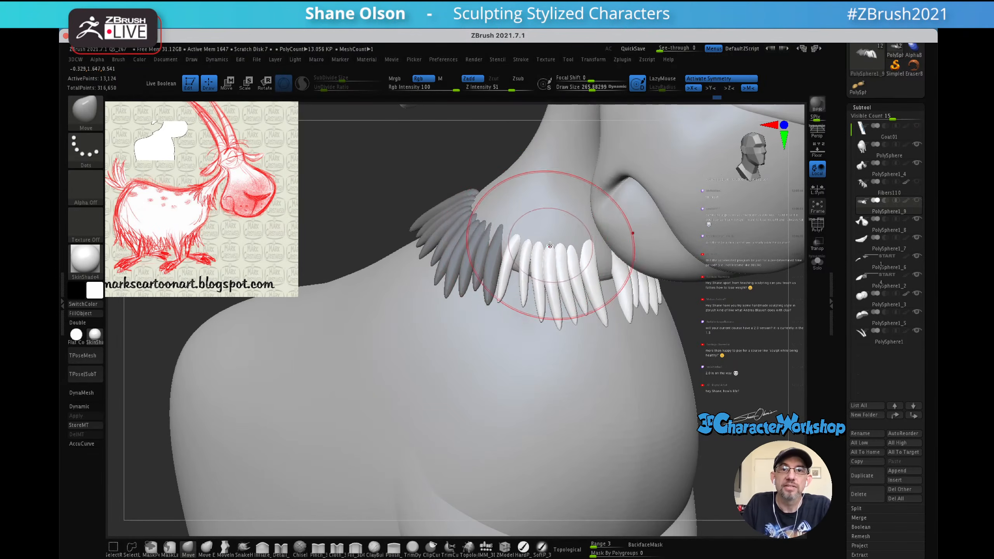
{"action": "mouse_move", "coordinate": [540, 245]}
{"action": "right_mouse_down"}
{"action": "mouse_move", "coordinate": [543, 233]}
{"action": "mouse_move", "coordinate": [514, 306]}
{"action": "mouse_move", "coordinate": [520, 274]}
{"action": "mouse_move", "coordinate": [516, 317]}
{"action": "right_mouse_up"}
{"action": "key", "text": "s"}
{"action": "left_click_drag", "start_coordinate": [519, 296], "coordinate": [529, 325]}
{"action": "right_click_drag", "start_coordinate": [532, 323], "coordinate": [499, 320]}
- Adjust the foremost strands of the duplicated row with the Move brush so they fan evenly over the chest
{"action": "right_click_drag", "start_coordinate": [585, 278], "coordinate": [595, 291]}
{"action": "key", "text": "s"}
{"action": "left_click_drag", "start_coordinate": [593, 293], "coordinate": [594, 286]}
{"action": "mouse_move", "coordinate": [597, 288]}
{"action": "right_mouse_down"}
{"action": "mouse_move", "coordinate": [623, 283]}
{"action": "mouse_move", "coordinate": [610, 279]}
{"action": "mouse_move", "coordinate": [599, 309]}
{"action": "right_mouse_up"}
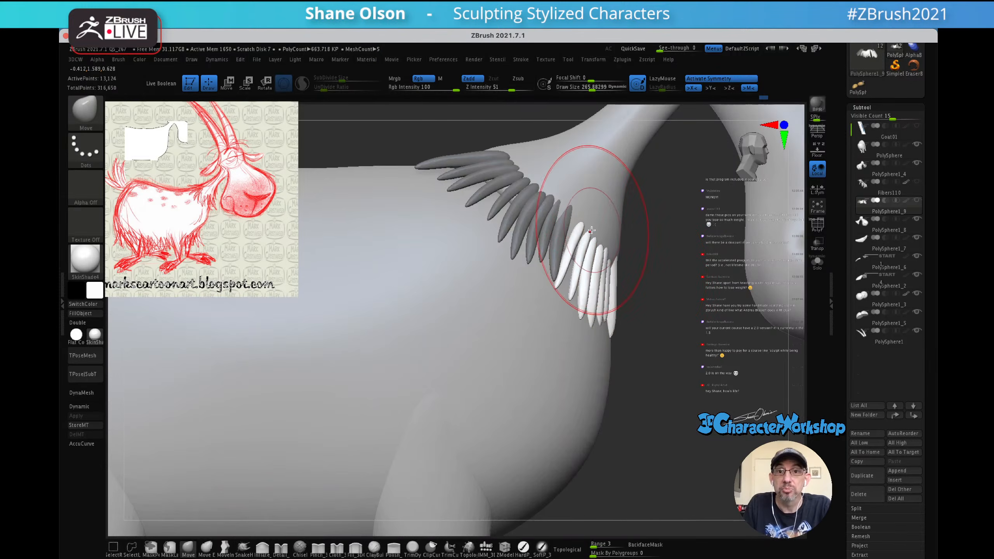
{"action": "right_click_drag", "start_coordinate": [617, 242], "coordinate": [623, 293]}
{"action": "right_click_drag", "start_coordinate": [621, 255], "coordinate": [594, 237]}
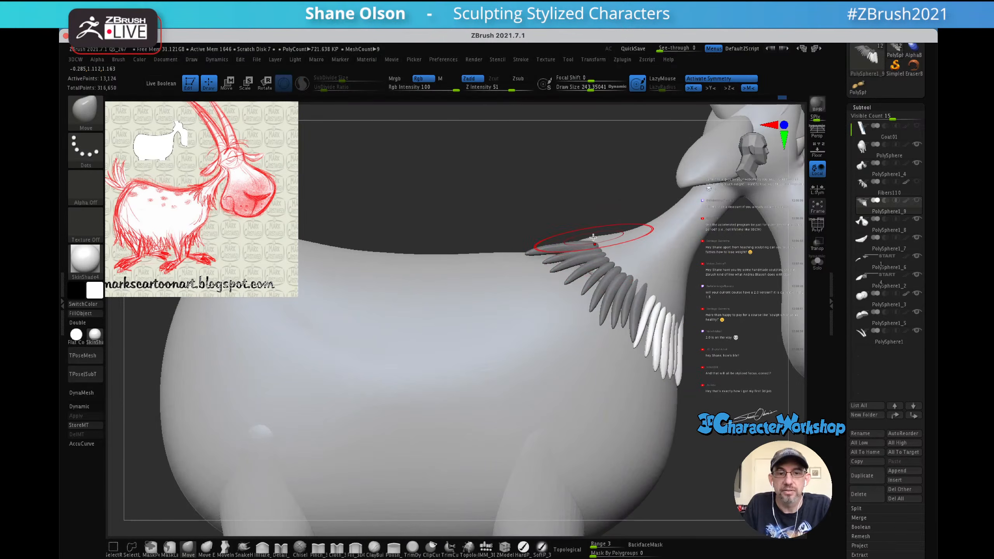
- Clear the mask and settle the rearmost strands onto the goat's back with the Move brush
{"action": "left_click_drag", "start_coordinate": [536, 191], "coordinate": [564, 200], "text": "ctrl"}
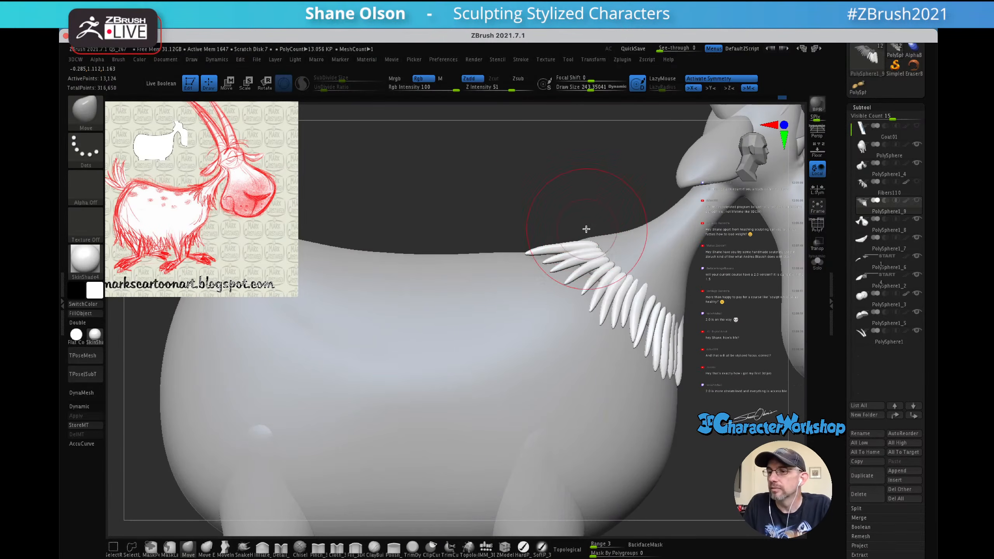
{"action": "mouse_move", "coordinate": [577, 249]}
{"action": "right_mouse_down"}
{"action": "mouse_move", "coordinate": [588, 245]}
{"action": "mouse_move", "coordinate": [590, 261]}
{"action": "right_mouse_up"}
{"action": "left_click_drag", "start_coordinate": [606, 235], "coordinate": [628, 229]}
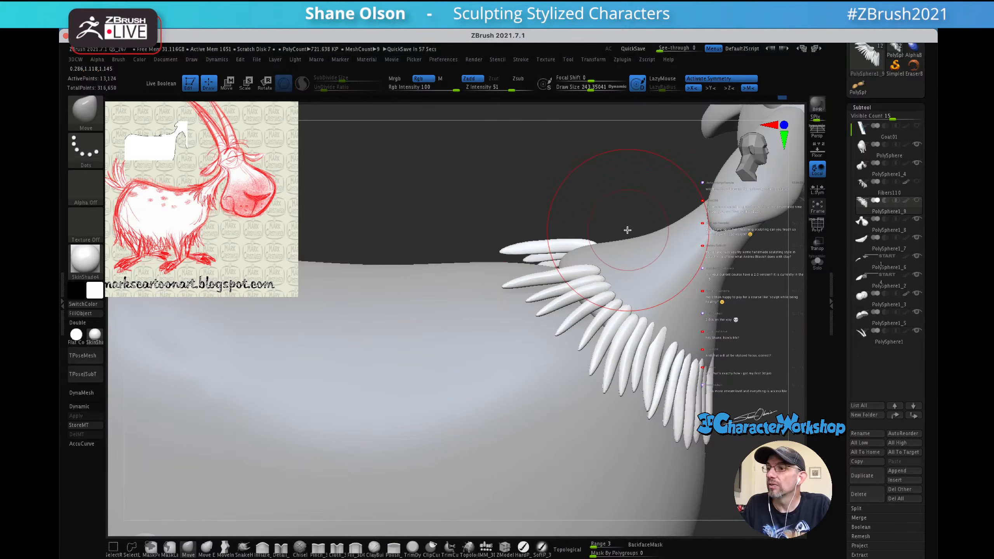
{"action": "right_click_drag", "start_coordinate": [575, 289], "coordinate": [568, 274]}
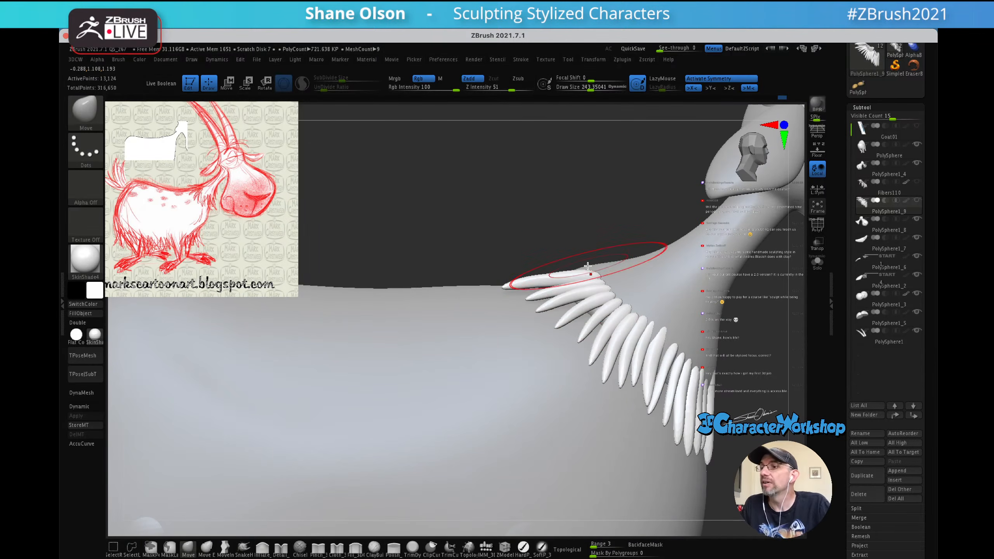
{"action": "right_click_drag", "start_coordinate": [591, 255], "coordinate": [544, 272]}
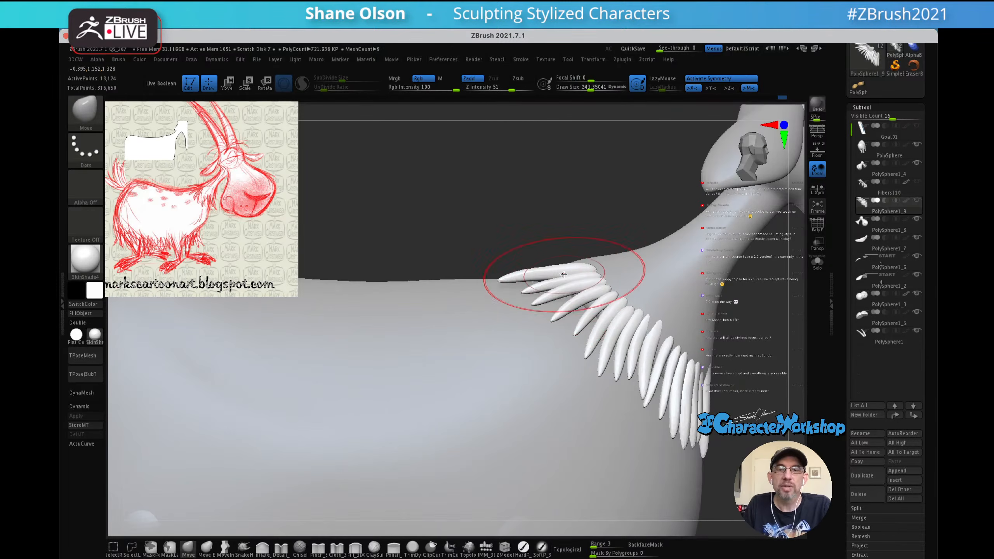
{"action": "key", "text": "bracketleft"}
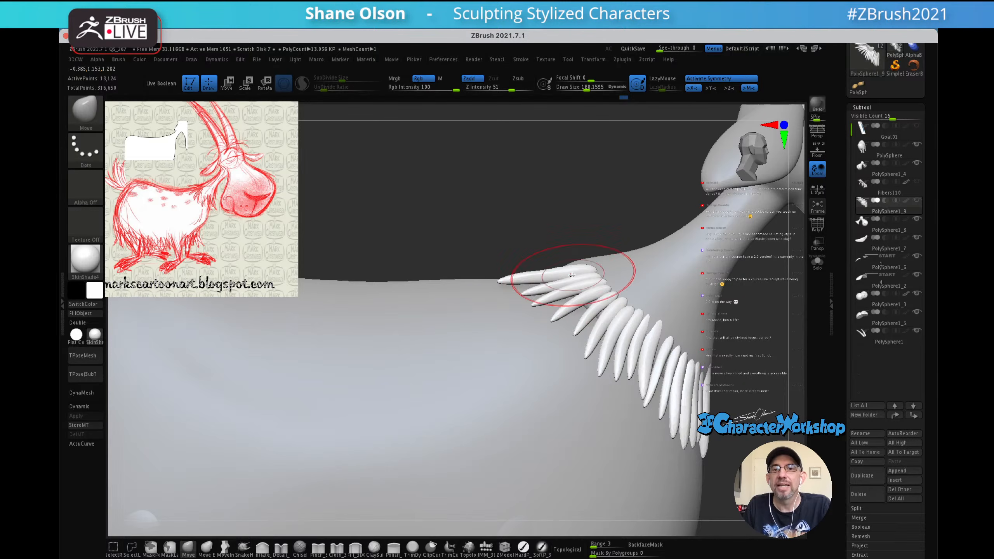
{"action": "key", "text": "bracketright"}
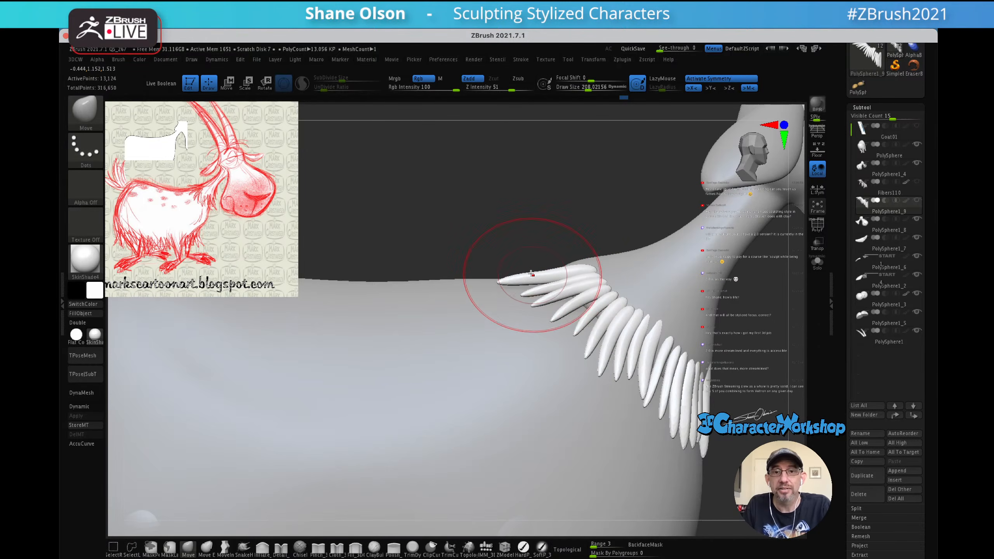
{"action": "key", "text": "bracketleft"}
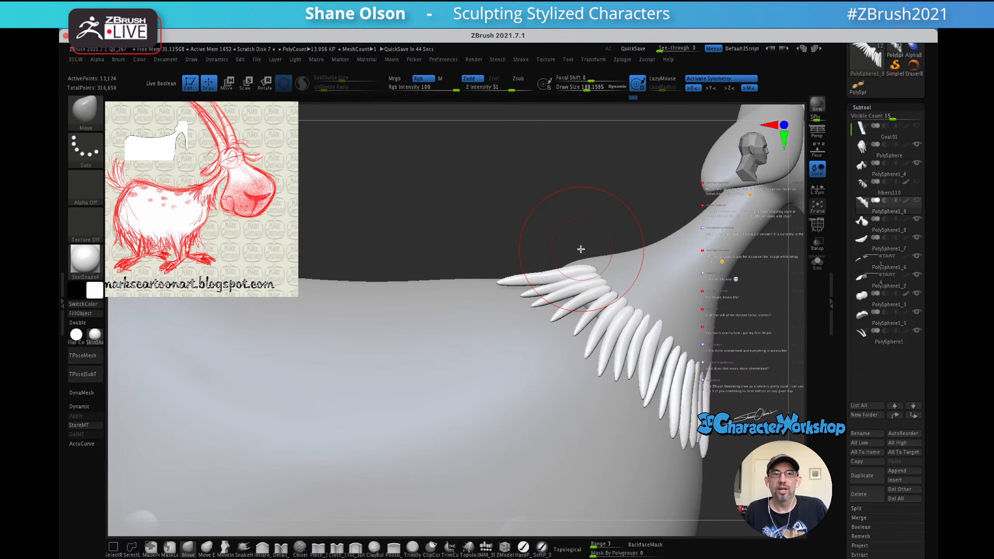
- Refine the strands over the shoulder with the Move brush at a draw size of about 222
{"action": "left_click_drag", "start_coordinate": [745, 378], "coordinate": [693, 329], "text": "alt"}
{"action": "key", "text": "s"}
{"action": "left_click_drag", "start_coordinate": [696, 389], "coordinate": [672, 409]}
{"action": "key", "text": "s"}
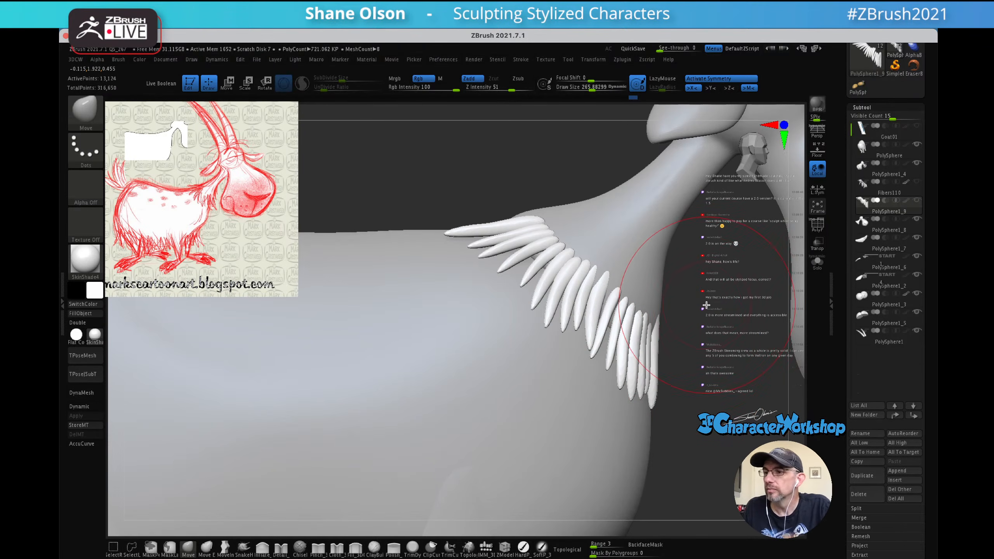
{"action": "left_click_drag", "start_coordinate": [710, 329], "coordinate": [719, 339]}
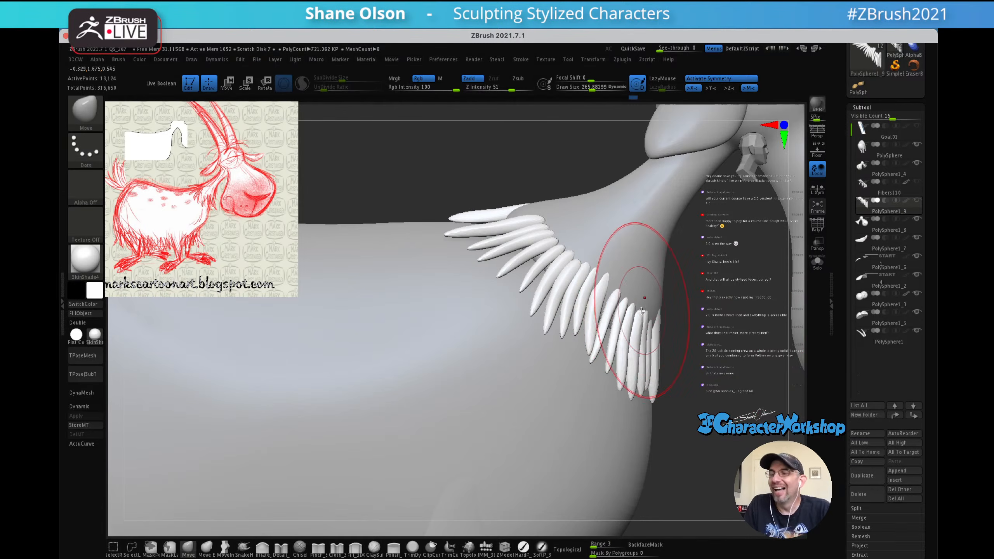
{"action": "mouse_move", "coordinate": [622, 283]}
{"action": "right_mouse_down"}
{"action": "mouse_move", "coordinate": [493, 214]}
{"action": "mouse_move", "coordinate": [594, 288]}
{"action": "mouse_move", "coordinate": [558, 265]}
{"action": "mouse_move", "coordinate": [488, 244]}
{"action": "mouse_move", "coordinate": [501, 235]}
{"action": "mouse_move", "coordinate": [510, 244]}
{"action": "mouse_move", "coordinate": [505, 216]}
{"action": "right_mouse_up"}
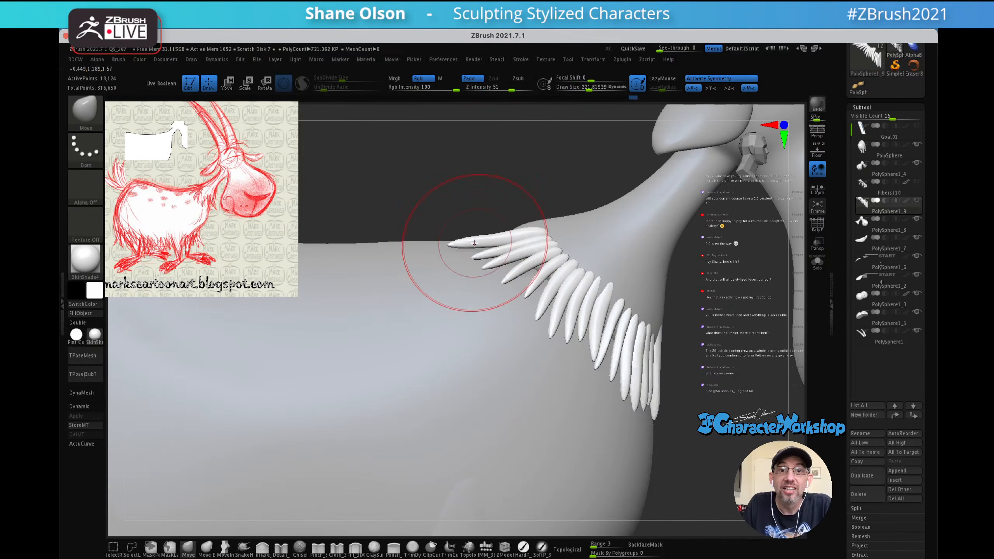
{"action": "right_click_drag", "start_coordinate": [546, 295], "coordinate": [550, 288]}
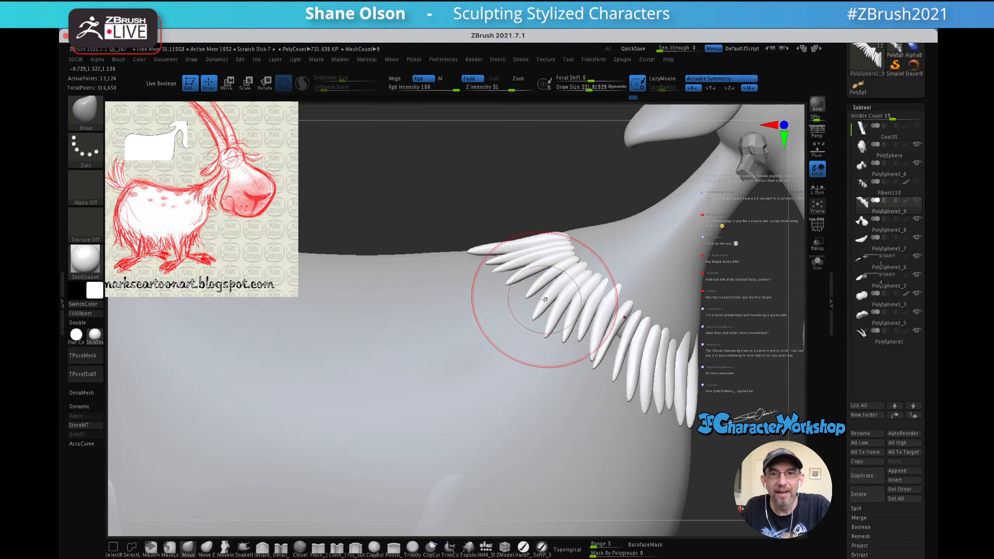
- Reposition the foremost strands so they follow the curve of the chest
{"action": "right_click_drag", "start_coordinate": [552, 307], "coordinate": [582, 288]}
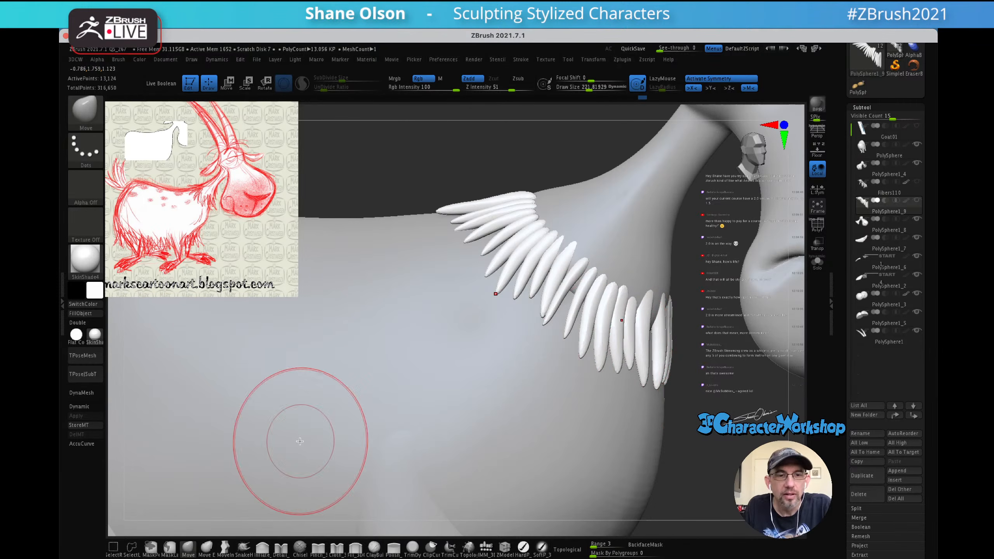
{"action": "right_click_drag", "start_coordinate": [401, 378], "coordinate": [459, 366]}
{"action": "mouse_move", "coordinate": [460, 312]}
{"action": "right_mouse_down"}
{"action": "mouse_move", "coordinate": [461, 293]}
{"action": "mouse_move", "coordinate": [533, 322]}
{"action": "right_mouse_up"}
{"action": "mouse_move", "coordinate": [581, 378]}
{"action": "right_mouse_down"}
{"action": "mouse_move", "coordinate": [592, 347]}
{"action": "mouse_move", "coordinate": [530, 344]}
{"action": "mouse_move", "coordinate": [562, 356]}
{"action": "right_mouse_up"}
{"action": "mouse_move", "coordinate": [590, 378]}
{"action": "left_mouse_down"}
{"action": "mouse_move", "coordinate": [629, 406]}
{"action": "mouse_move", "coordinate": [645, 403]}
{"action": "left_mouse_up"}
{"action": "mouse_move", "coordinate": [642, 391]}
{"action": "right_mouse_down"}
{"action": "mouse_move", "coordinate": [661, 373]}
{"action": "mouse_move", "coordinate": [645, 393]}
{"action": "right_mouse_up"}
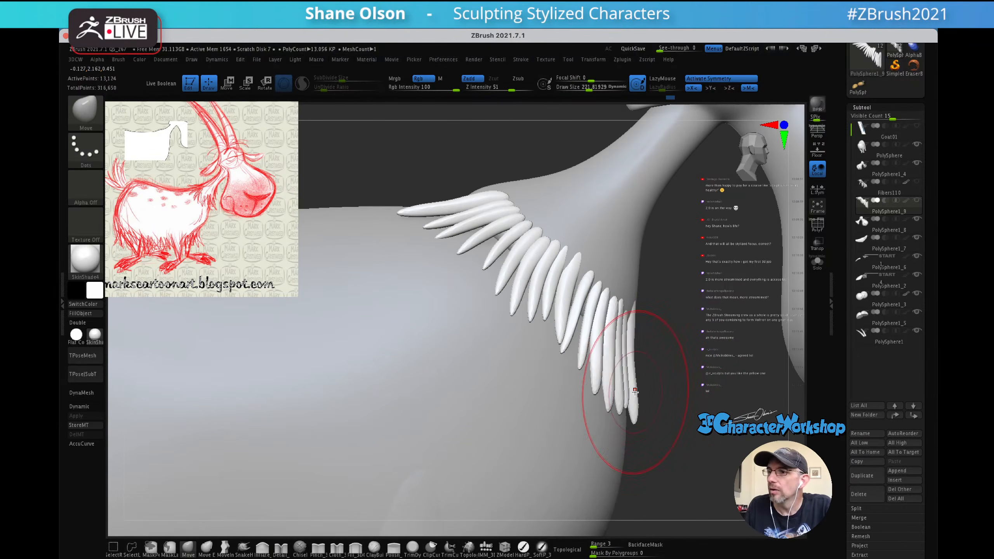
{"action": "mouse_move", "coordinate": [628, 390]}
{"action": "right_mouse_down"}
{"action": "mouse_move", "coordinate": [602, 410]}
{"action": "mouse_move", "coordinate": [621, 386]}
{"action": "mouse_move", "coordinate": [616, 407]}
{"action": "right_mouse_up"}
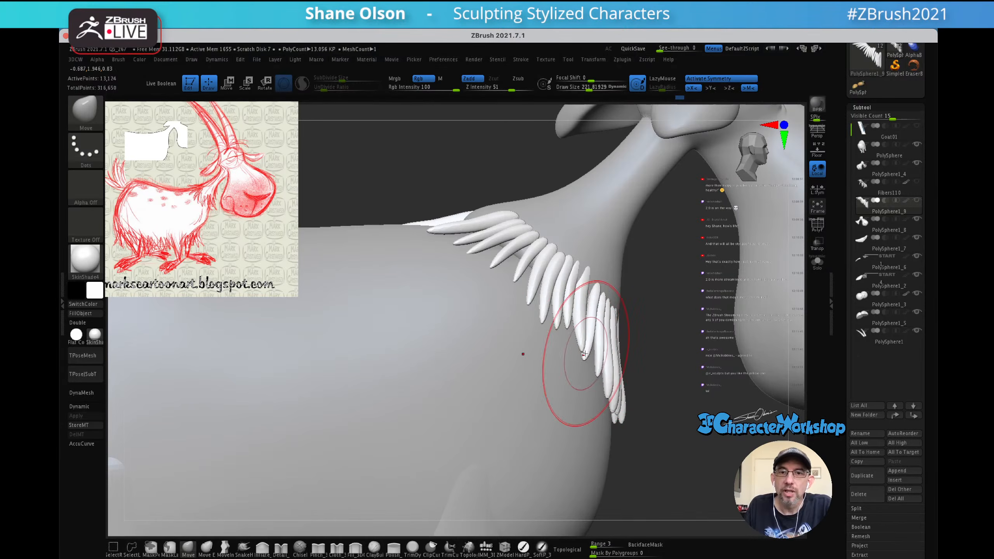
- Even out the spacing of the strands along the side of the neck using a draw size of about 208
{"action": "mouse_move", "coordinate": [562, 315]}
{"action": "right_mouse_down"}
{"action": "mouse_move", "coordinate": [547, 322]}
{"action": "mouse_move", "coordinate": [560, 336]}
{"action": "right_mouse_up"}
{"action": "mouse_move", "coordinate": [485, 305]}
{"action": "right_mouse_down"}
{"action": "mouse_move", "coordinate": [524, 269]}
{"action": "mouse_move", "coordinate": [544, 274]}
{"action": "mouse_move", "coordinate": [567, 258]}
{"action": "mouse_move", "coordinate": [565, 238]}
{"action": "mouse_move", "coordinate": [572, 256]}
{"action": "mouse_move", "coordinate": [491, 253]}
{"action": "right_mouse_up"}
{"action": "mouse_move", "coordinate": [567, 245]}
{"action": "right_mouse_down"}
{"action": "mouse_move", "coordinate": [578, 291]}
{"action": "mouse_move", "coordinate": [631, 271]}
{"action": "mouse_move", "coordinate": [622, 269]}
{"action": "right_mouse_up"}
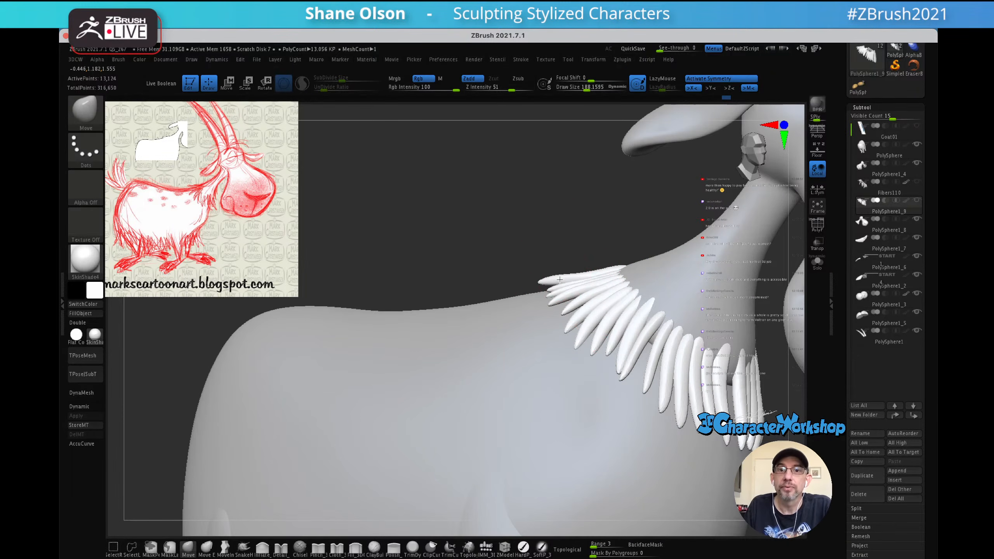
{"action": "mouse_move", "coordinate": [621, 289]}
{"action": "right_mouse_down"}
{"action": "mouse_move", "coordinate": [650, 297]}
{"action": "mouse_move", "coordinate": [605, 343]}
{"action": "mouse_move", "coordinate": [613, 310]}
{"action": "mouse_move", "coordinate": [624, 331]}
{"action": "mouse_move", "coordinate": [646, 310]}
{"action": "mouse_move", "coordinate": [665, 321]}
{"action": "mouse_move", "coordinate": [619, 309]}
{"action": "mouse_move", "coordinate": [628, 310]}
{"action": "right_mouse_up"}
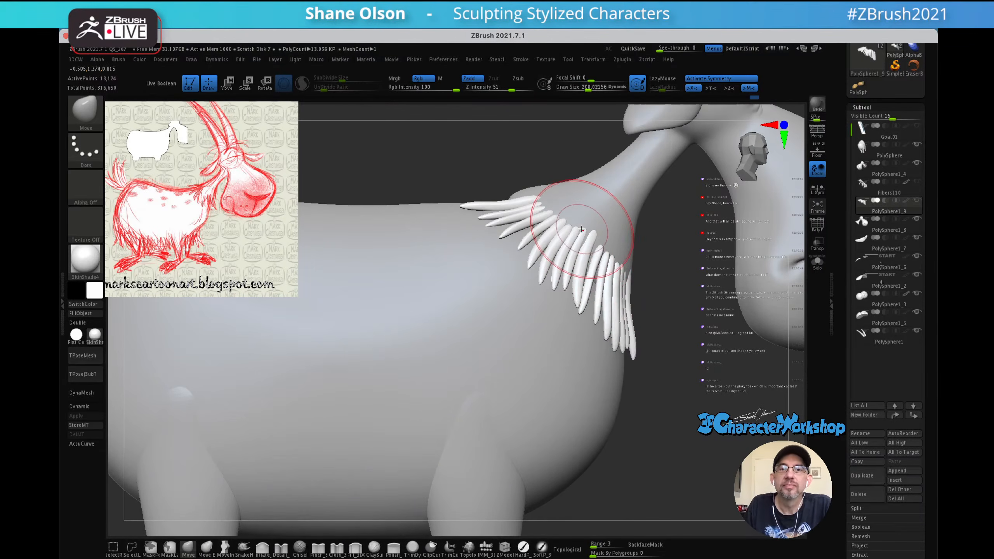
{"action": "right_click_drag", "start_coordinate": [628, 277], "coordinate": [620, 269]}
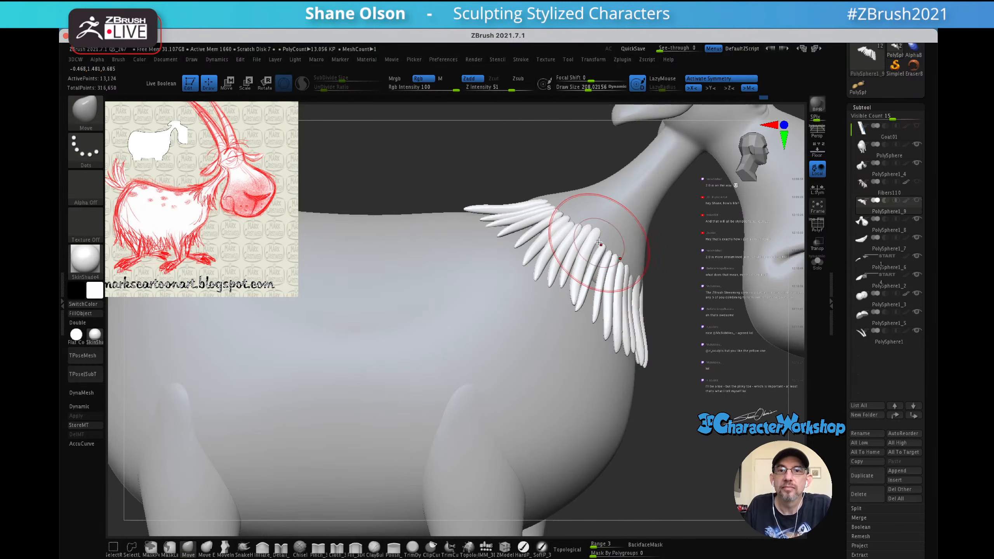
{"action": "right_click_drag", "start_coordinate": [622, 235], "coordinate": [630, 265]}
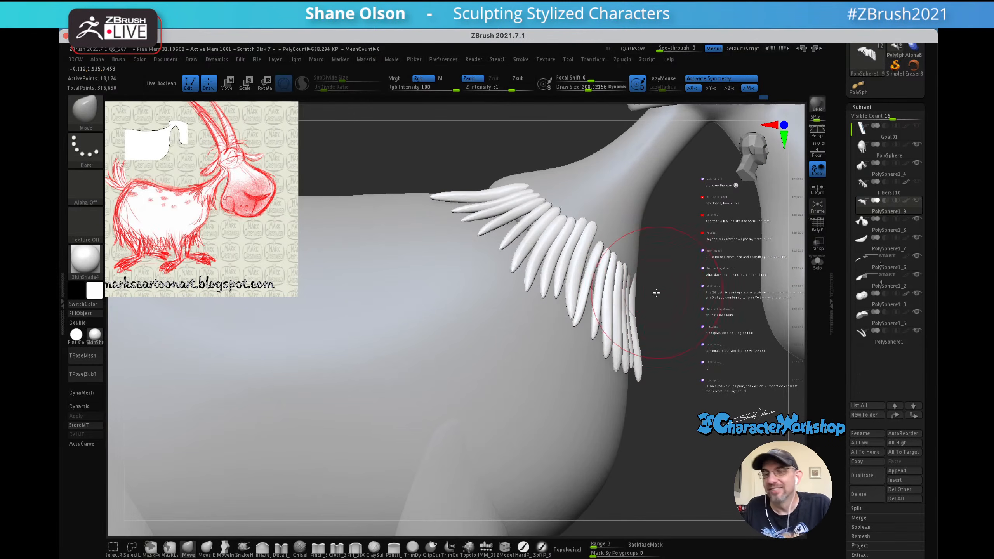
{"action": "right_click_drag", "start_coordinate": [565, 211], "coordinate": [555, 254]}
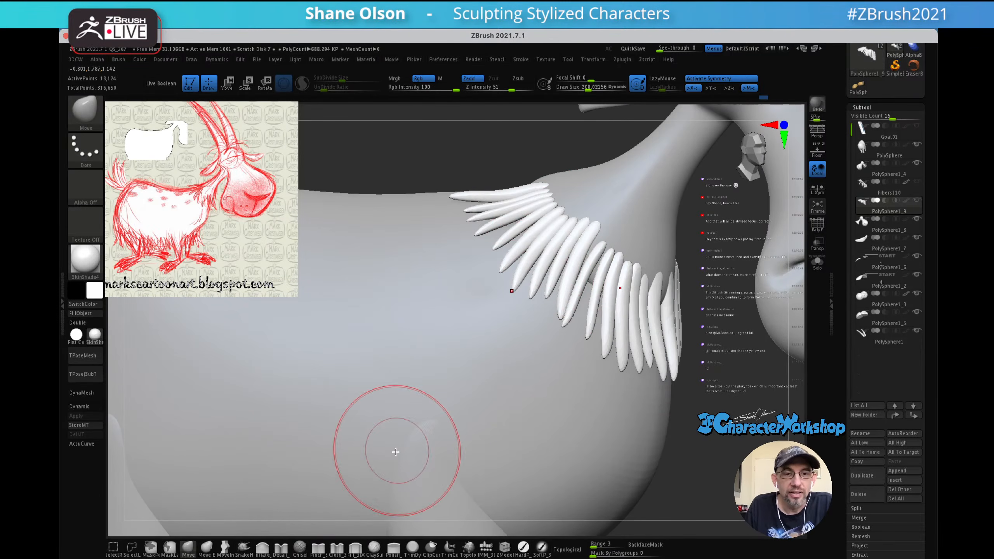
- Try adjusting the side strands using the MoveInfiniteDepth brush with topological masking turned on
{"action": "left_click", "coordinate": [225, 547]}
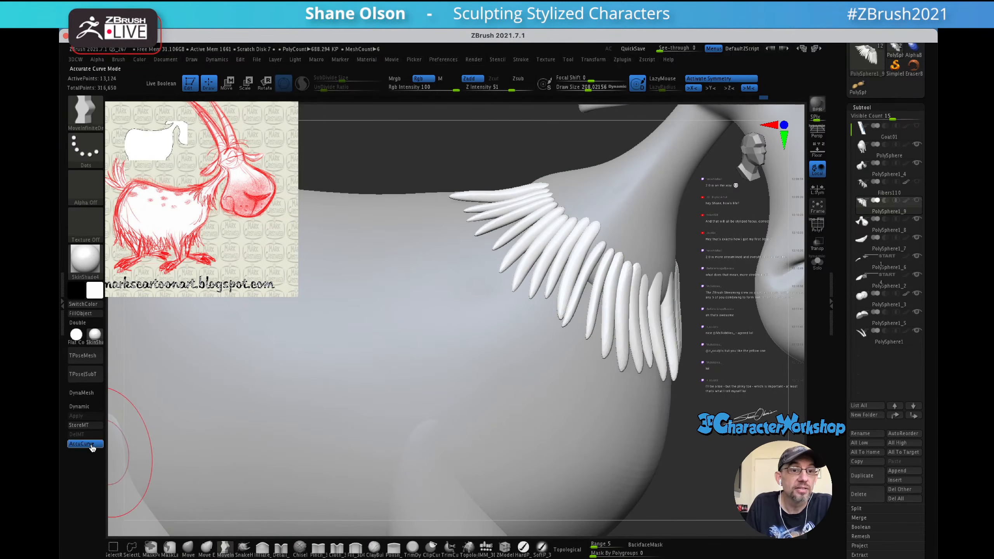
{"action": "left_click", "coordinate": [567, 549]}
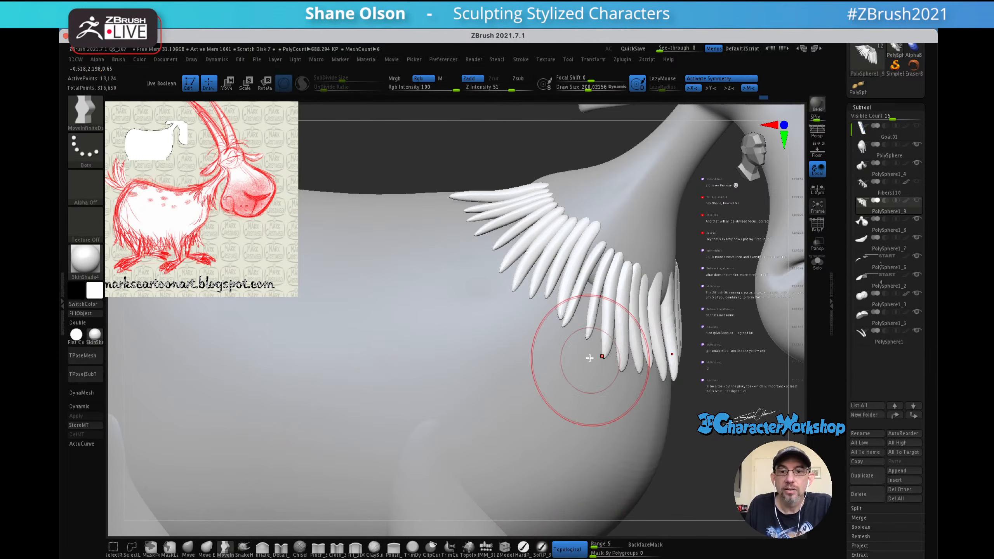
{"action": "right_click_drag", "start_coordinate": [556, 339], "coordinate": [529, 331]}
{"action": "left_click_drag", "start_coordinate": [562, 310], "coordinate": [563, 310]}
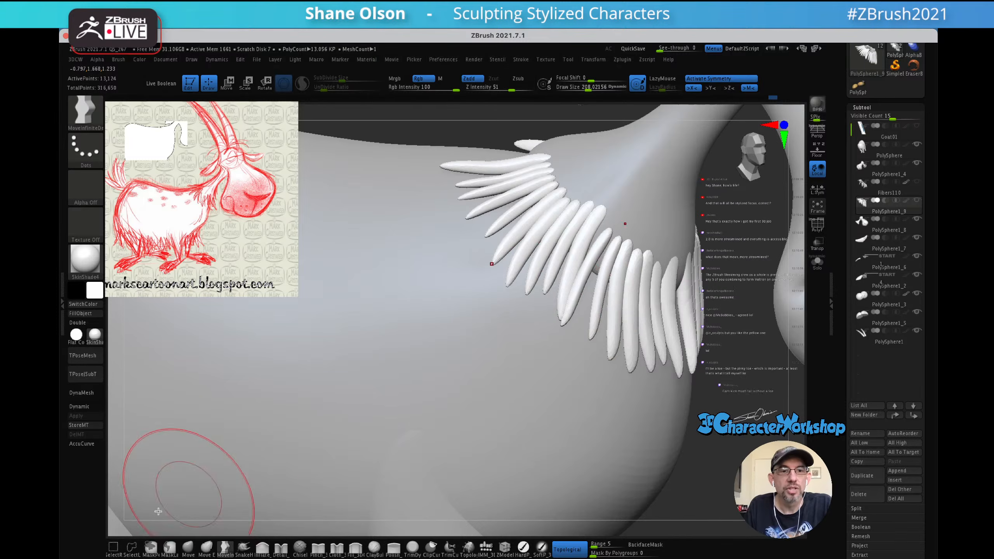
- Switch to the Move Elastic brush and adjust the strands at the side of the chest
{"action": "mouse_move", "coordinate": [190, 556]}
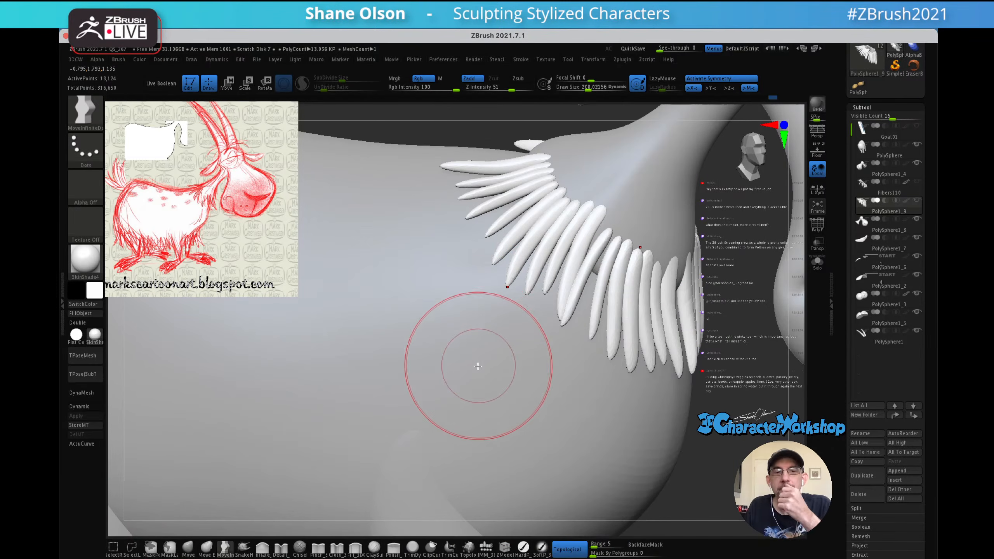
{"action": "left_click", "coordinate": [207, 548]}
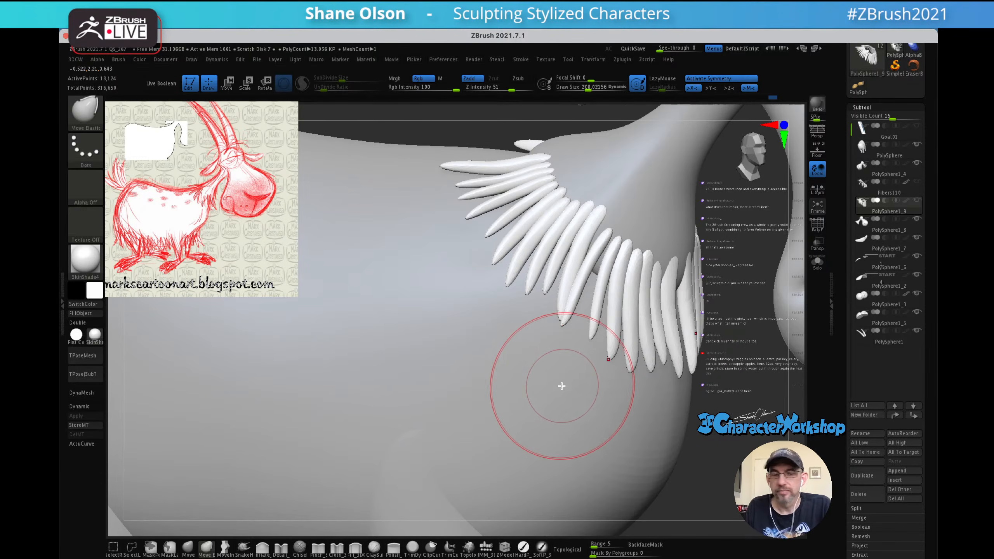
{"action": "right_click_drag", "start_coordinate": [542, 386], "coordinate": [531, 367], "text": "alt"}
{"action": "left_click_drag", "start_coordinate": [597, 299], "coordinate": [591, 297]}
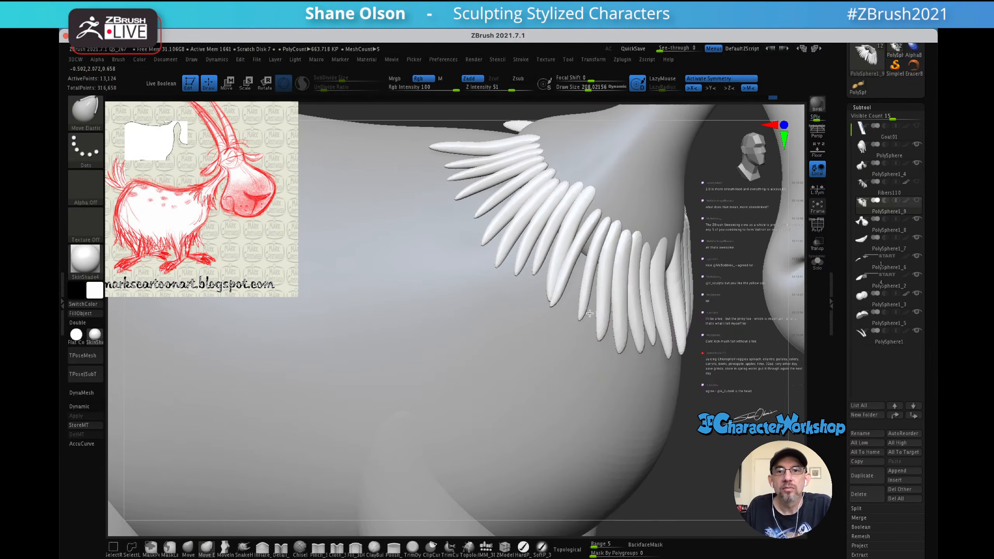
{"action": "right_click_drag", "start_coordinate": [629, 345], "coordinate": [610, 336]}
{"action": "left_click_drag", "start_coordinate": [610, 336], "coordinate": [605, 342]}
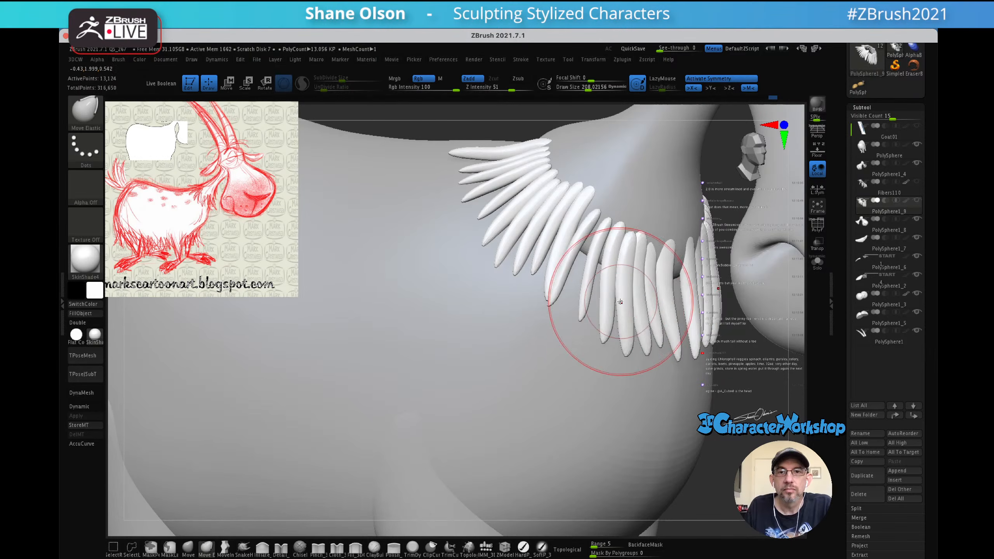
- Turn on topological masking, set the draw size to about 109, and bend a chest strand's tip toward its neighbour
{"action": "left_click", "coordinate": [567, 549]}
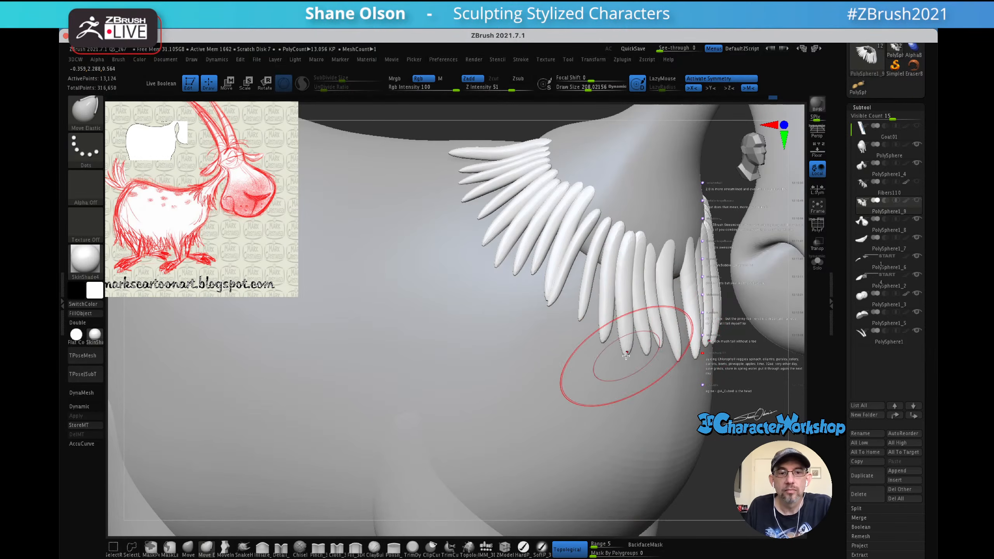
{"action": "key", "text": "s"}
{"action": "mouse_move", "coordinate": [627, 358]}
{"action": "left_mouse_down"}
{"action": "mouse_move", "coordinate": [630, 343]}
{"action": "mouse_move", "coordinate": [621, 347]}
{"action": "left_mouse_up"}
{"action": "key", "text": "s"}
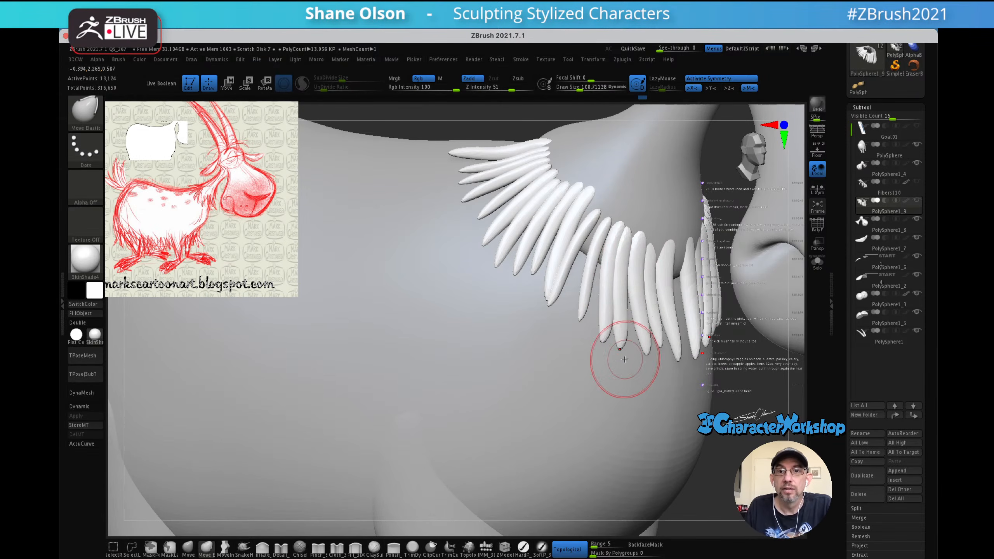
{"action": "left_click_drag", "start_coordinate": [623, 342], "coordinate": [602, 338]}
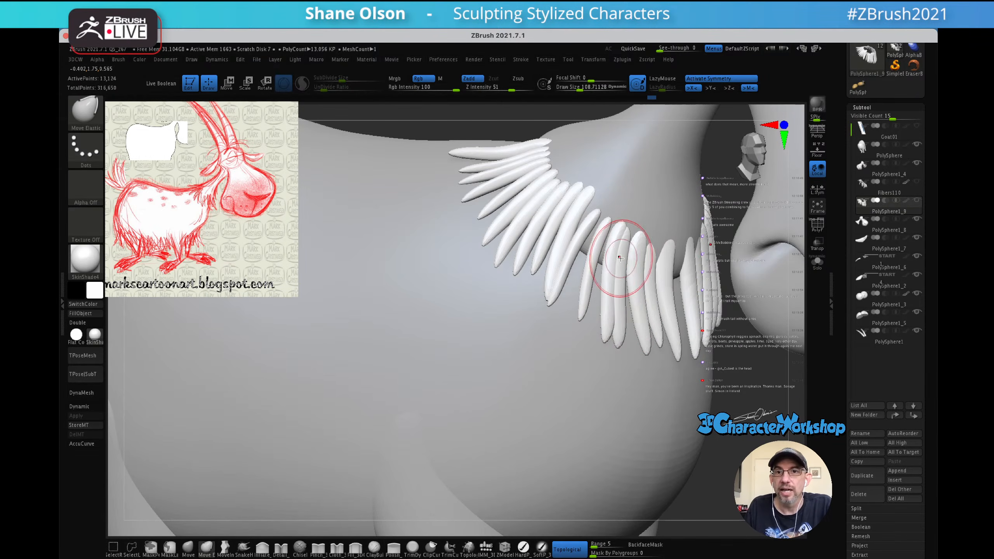
- Reduce the draw size to about 73 and adjust the tips of the front chest strands with Move Elastic
{"action": "mouse_move", "coordinate": [658, 280]}
{"action": "right_mouse_down"}
{"action": "mouse_move", "coordinate": [661, 310]}
{"action": "mouse_move", "coordinate": [658, 292]}
{"action": "mouse_move", "coordinate": [688, 284]}
{"action": "mouse_move", "coordinate": [646, 306]}
{"action": "mouse_move", "coordinate": [642, 293]}
{"action": "mouse_move", "coordinate": [547, 313]}
{"action": "mouse_move", "coordinate": [489, 352]}
{"action": "mouse_move", "coordinate": [533, 299]}
{"action": "right_mouse_up"}
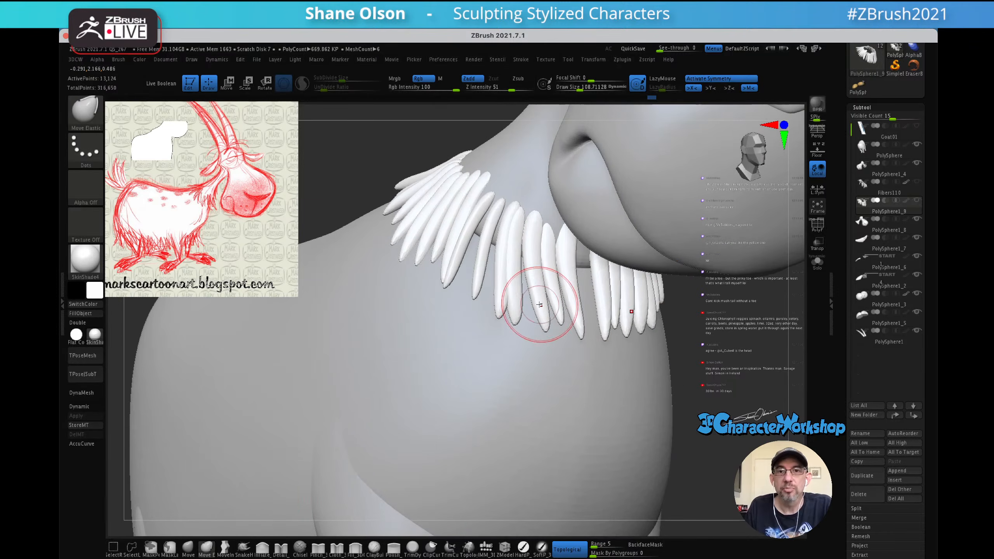
{"action": "mouse_move", "coordinate": [196, 553]}
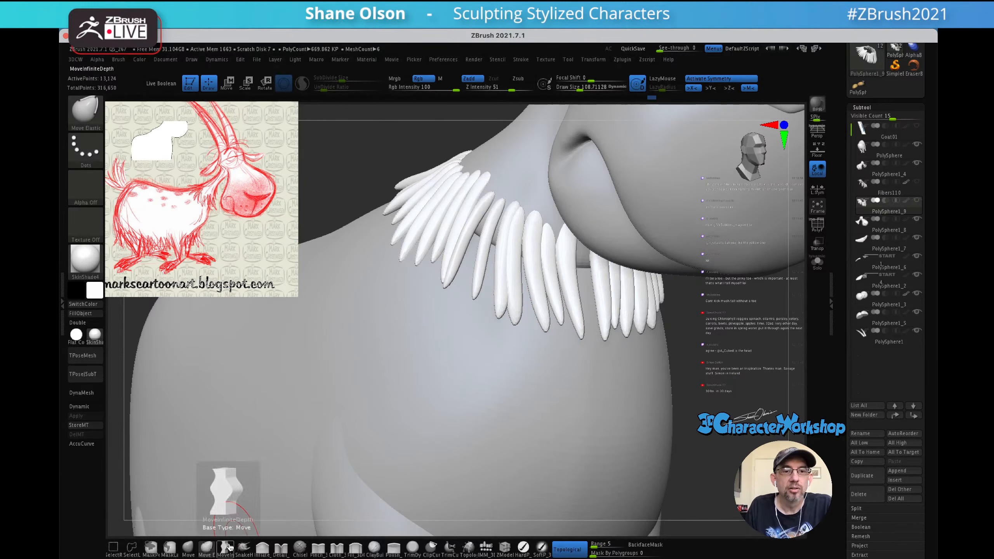
{"action": "key", "text": "s"}
{"action": "left_click_drag", "start_coordinate": [553, 307], "coordinate": [520, 315]}
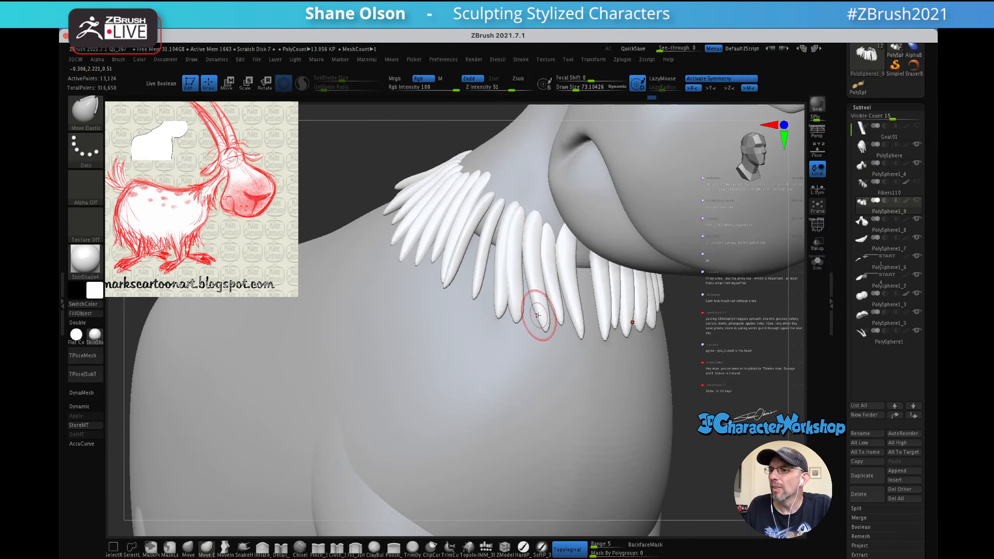
{"action": "left_click_drag", "start_coordinate": [518, 335], "coordinate": [581, 329]}
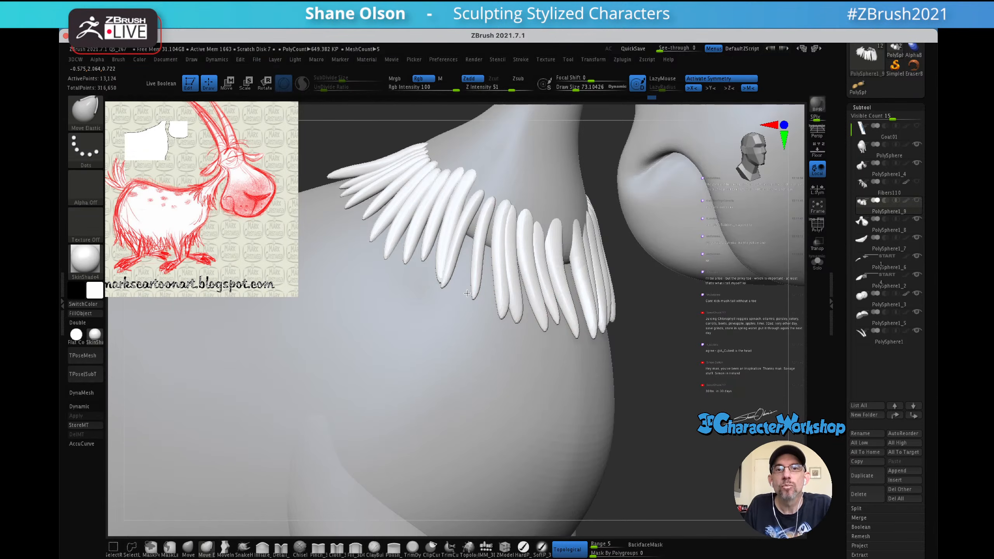
- Switch to the Move brush, set the draw size to about 151, and adjust the strands along the side of the neck
{"action": "left_click", "coordinate": [188, 547]}
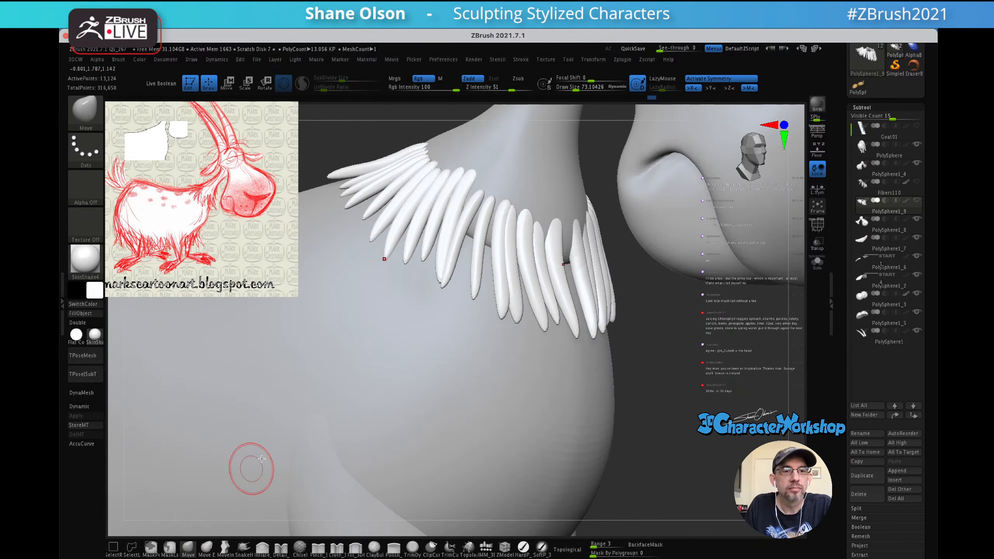
{"action": "key", "text": "s"}
{"action": "left_click_drag", "start_coordinate": [414, 356], "coordinate": [422, 358]}
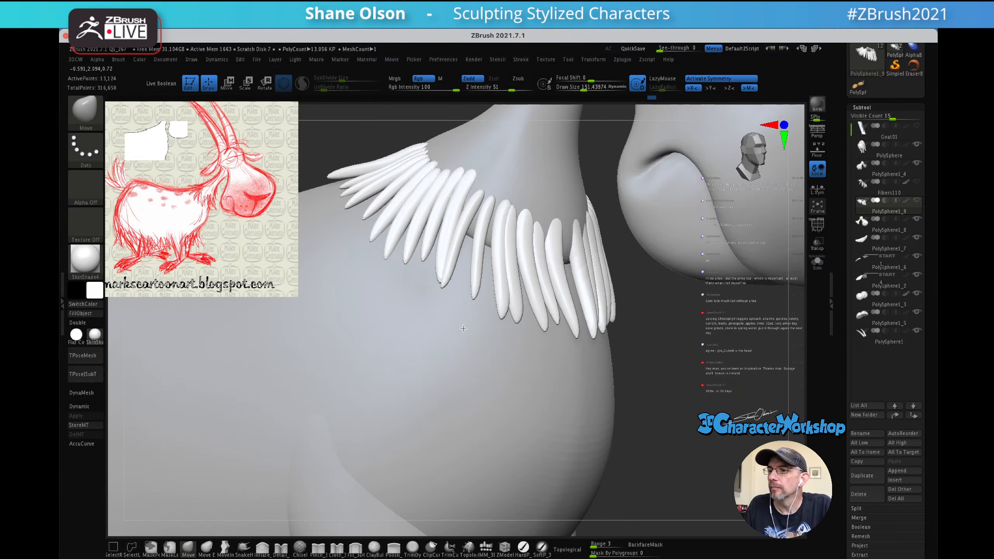
{"action": "left_click_drag", "start_coordinate": [463, 328], "coordinate": [459, 342], "text": "alt"}
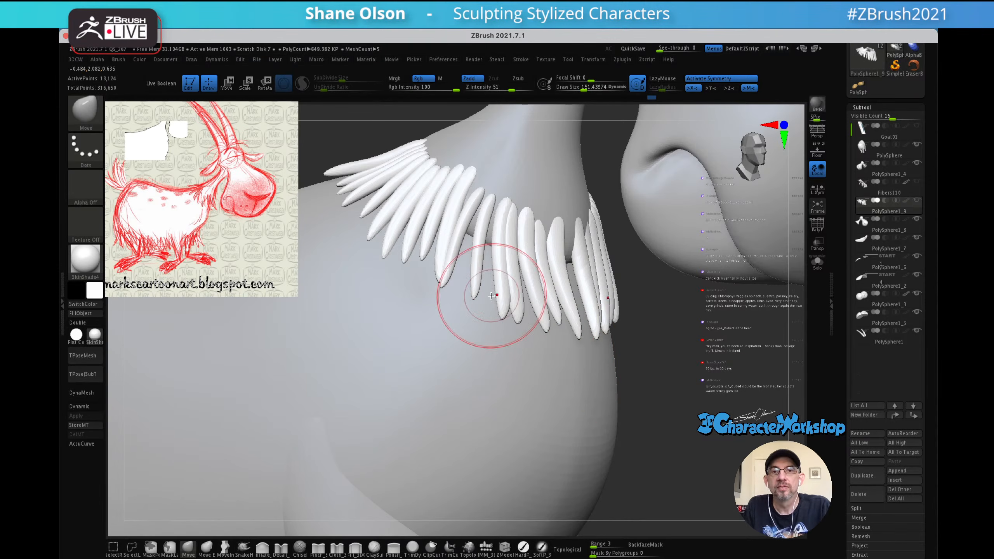
{"action": "mouse_move", "coordinate": [497, 281]}
{"action": "right_mouse_down"}
{"action": "mouse_move", "coordinate": [468, 231]}
{"action": "mouse_move", "coordinate": [503, 268]}
{"action": "right_mouse_up"}
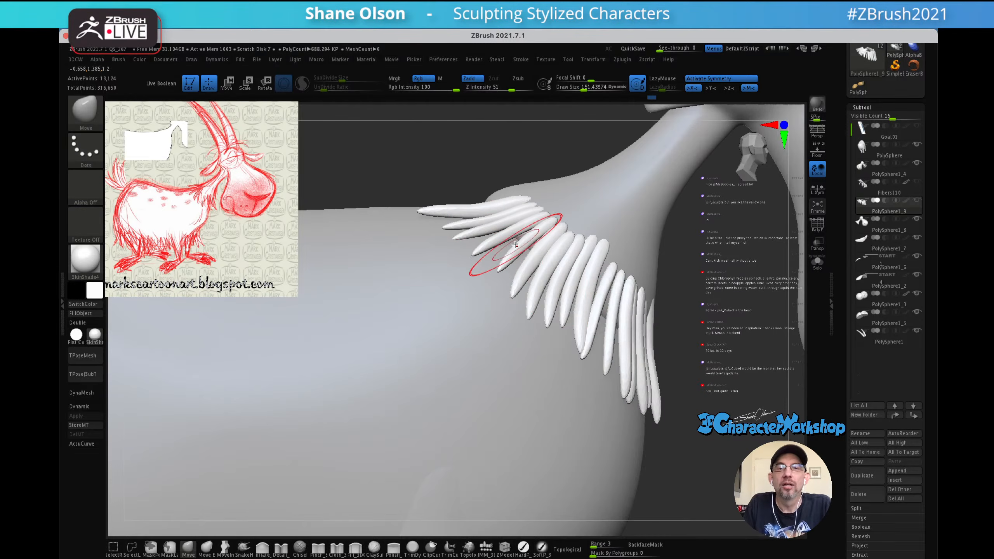
{"action": "left_click_drag", "start_coordinate": [518, 300], "coordinate": [515, 298]}
{"action": "right_click_drag", "start_coordinate": [588, 310], "coordinate": [582, 292]}
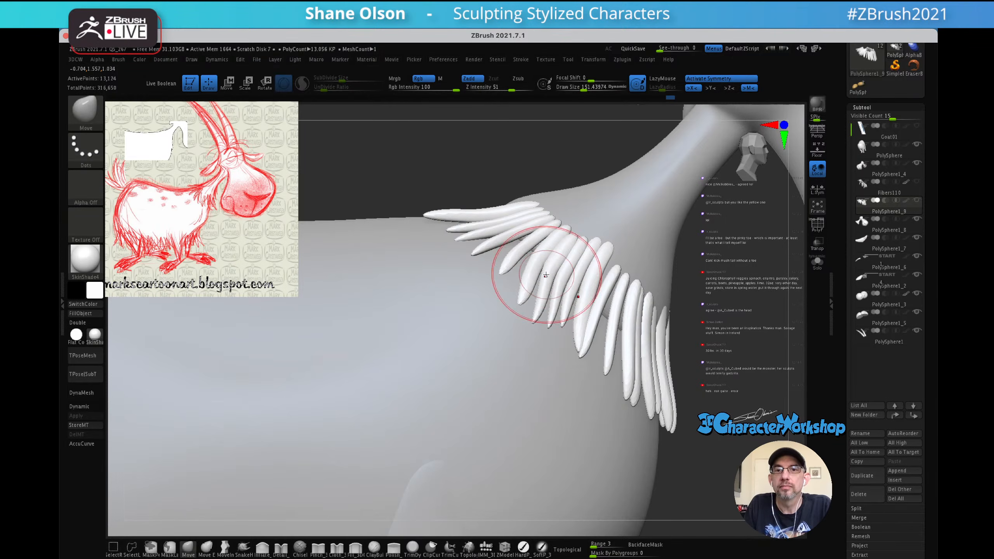
{"action": "right_click_drag", "start_coordinate": [547, 286], "coordinate": [524, 300]}
- Turn on topological masking and lift the tip of the uppermost strand at the back of the neck
{"action": "left_click", "coordinate": [568, 549]}
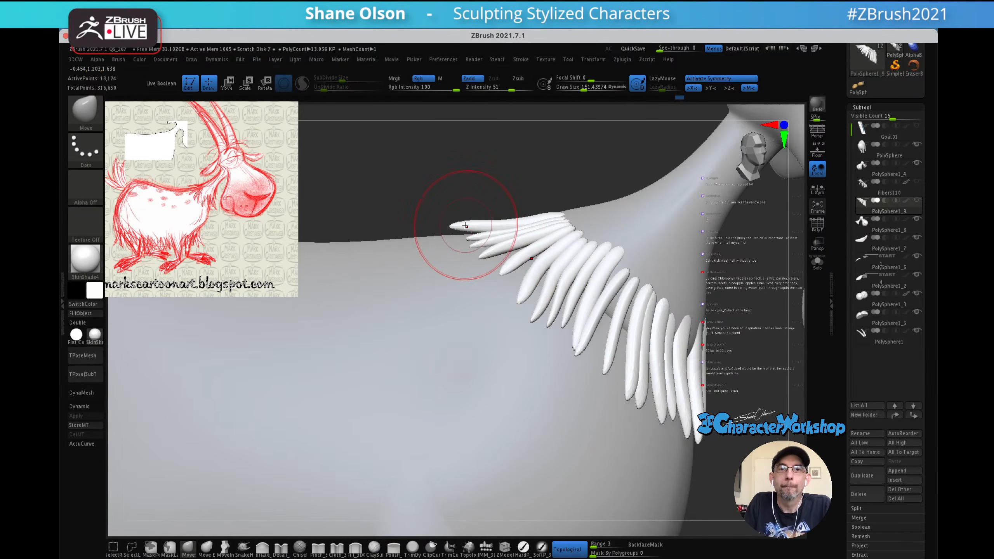
{"action": "left_click_drag", "start_coordinate": [457, 224], "coordinate": [454, 219]}
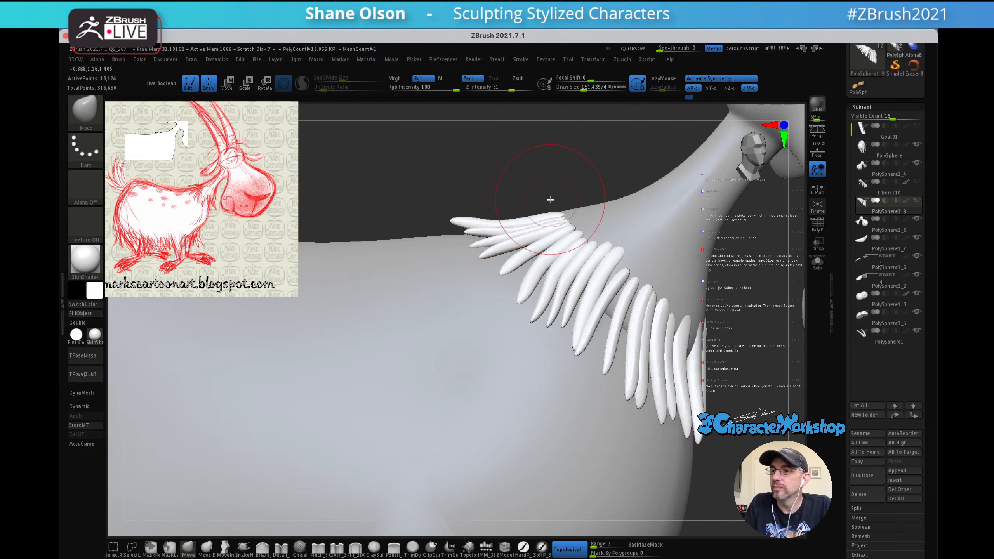
{"action": "right_click_drag", "start_coordinate": [552, 219], "coordinate": [549, 228], "text": "ctrl"}
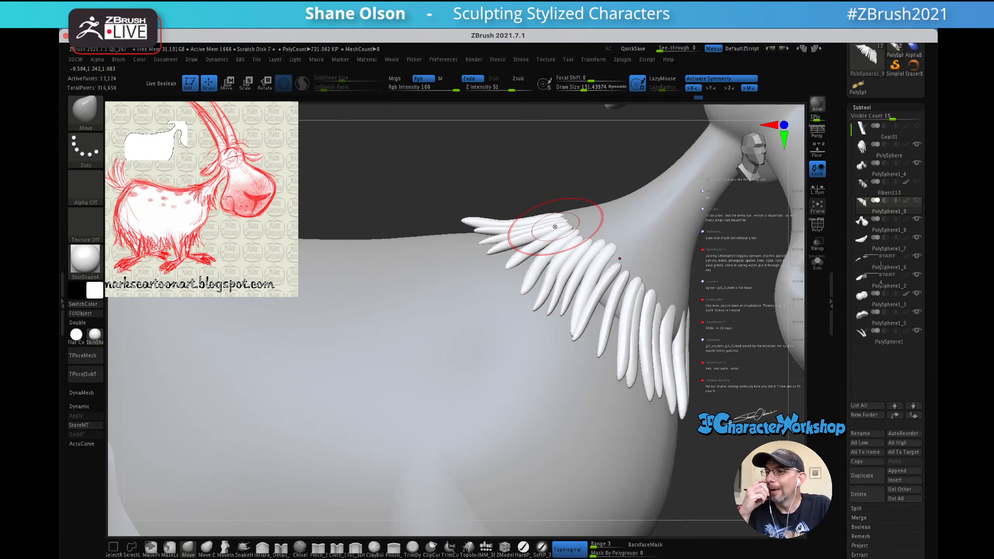
{"action": "right_click_drag", "start_coordinate": [566, 301], "coordinate": [534, 202]}
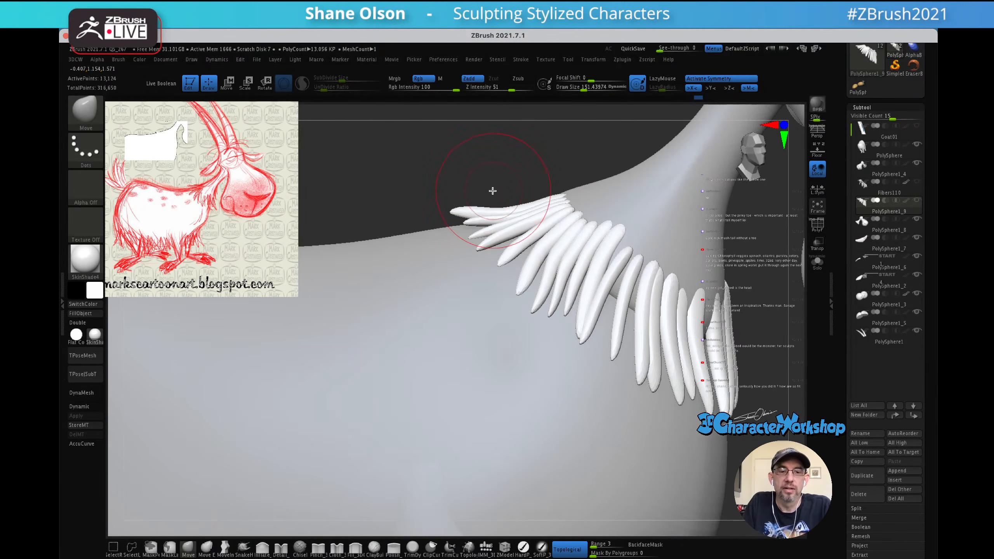
{"action": "key", "text": "shift"}
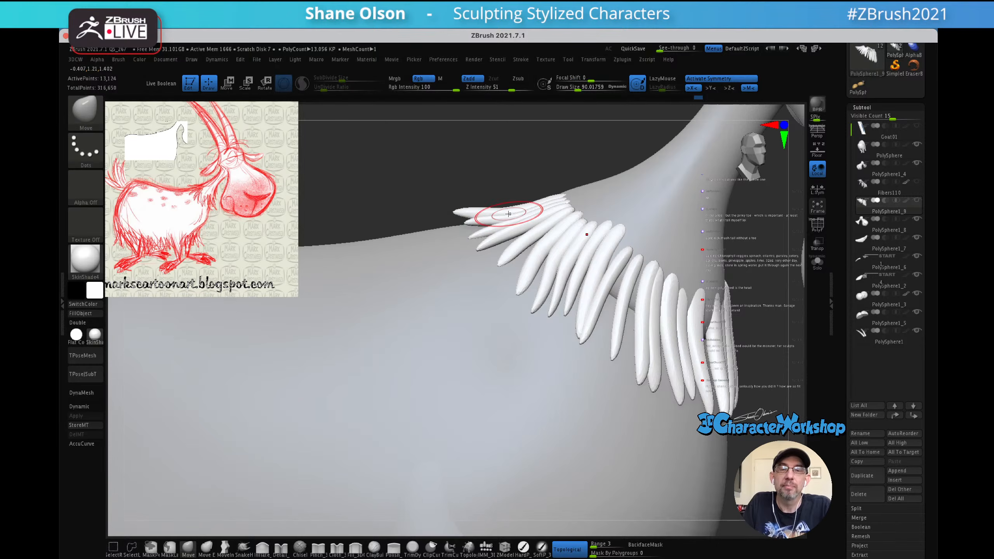
- Set the draw size to about 157 and spread the strands around the back and shoulder side of the neck
{"action": "mouse_move", "coordinate": [490, 213]}
{"action": "right_mouse_down"}
{"action": "mouse_move", "coordinate": [539, 215]}
{"action": "mouse_move", "coordinate": [516, 222]}
{"action": "mouse_move", "coordinate": [519, 193]}
{"action": "mouse_move", "coordinate": [515, 203]}
{"action": "right_mouse_up"}
{"action": "key", "text": "s"}
{"action": "left_click_drag", "start_coordinate": [514, 214], "coordinate": [525, 219]}
{"action": "key", "text": "s"}
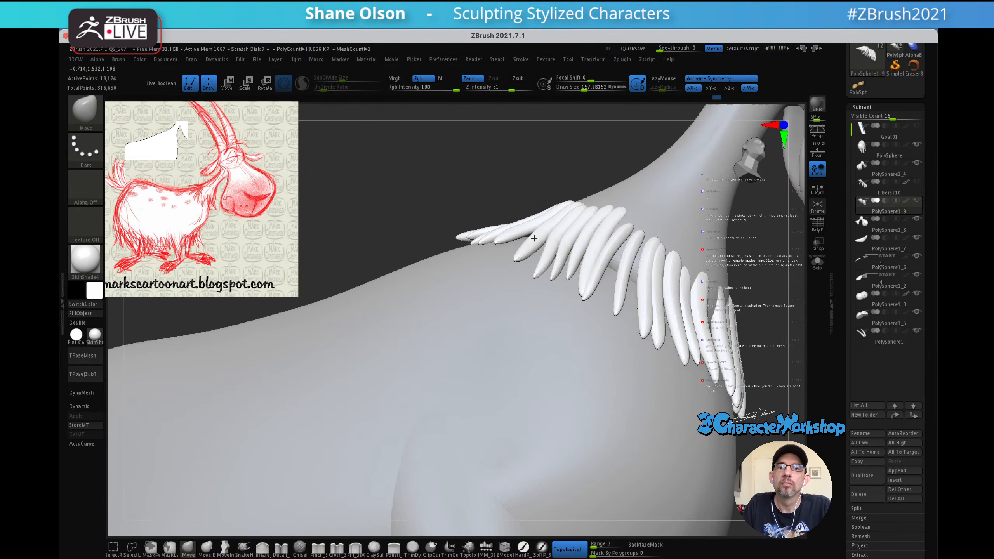
{"action": "mouse_move", "coordinate": [546, 195]}
{"action": "left_mouse_down"}
{"action": "mouse_move", "coordinate": [567, 212]}
{"action": "mouse_move", "coordinate": [542, 222]}
{"action": "mouse_move", "coordinate": [534, 207]}
{"action": "mouse_move", "coordinate": [560, 208]}
{"action": "left_mouse_up"}
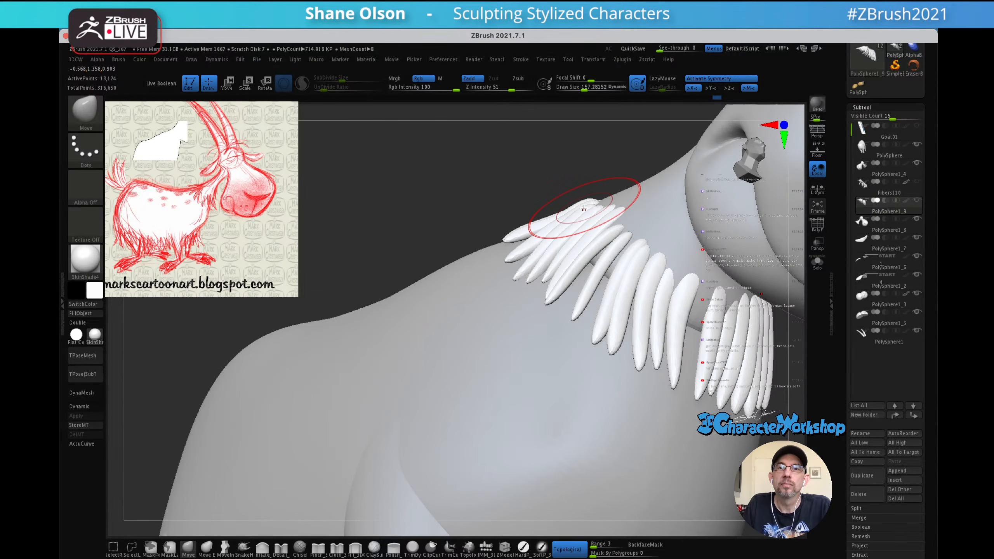
{"action": "right_click_drag", "start_coordinate": [584, 208], "coordinate": [589, 208]}
{"action": "left_click_drag", "start_coordinate": [595, 207], "coordinate": [615, 213]}
{"action": "right_click_drag", "start_coordinate": [615, 213], "coordinate": [603, 229]}
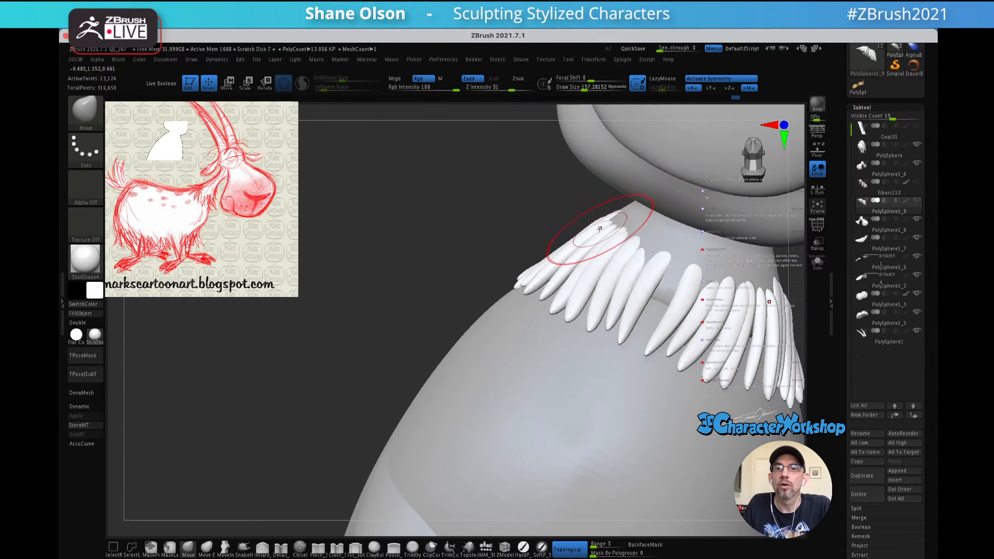
- Enlarge the draw size to about 201 and reposition the strands around the side and back of the neck
{"action": "key", "text": "s"}
{"action": "left_click_drag", "start_coordinate": [617, 236], "coordinate": [592, 231]}
{"action": "mouse_move", "coordinate": [631, 235]}
{"action": "right_mouse_down"}
{"action": "mouse_move", "coordinate": [608, 233]}
{"action": "mouse_move", "coordinate": [626, 220]}
{"action": "mouse_move", "coordinate": [658, 258]}
{"action": "mouse_move", "coordinate": [631, 260]}
{"action": "right_mouse_up"}
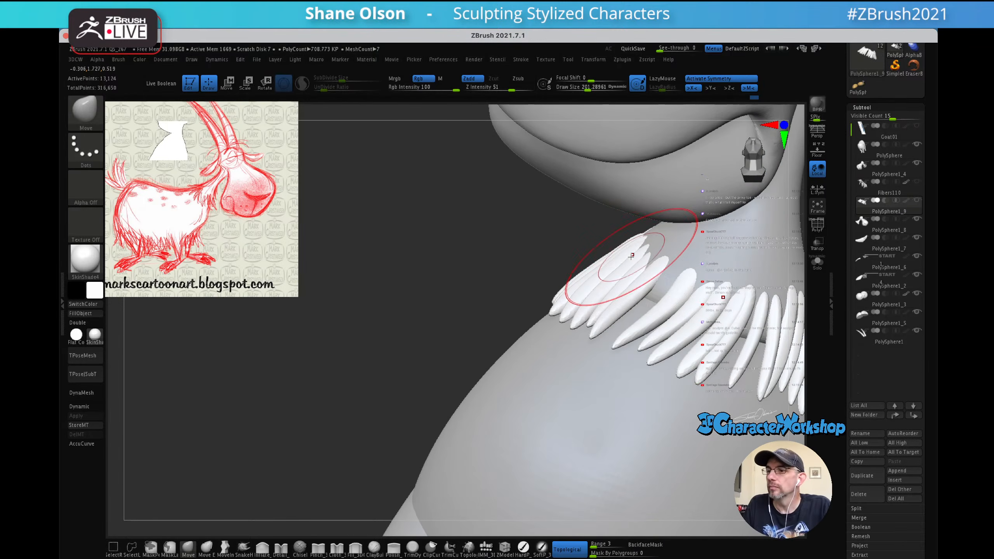
{"action": "mouse_move", "coordinate": [625, 271]}
{"action": "right_mouse_down"}
{"action": "mouse_move", "coordinate": [658, 245]}
{"action": "mouse_move", "coordinate": [587, 250]}
{"action": "mouse_move", "coordinate": [545, 238]}
{"action": "mouse_move", "coordinate": [562, 263]}
{"action": "mouse_move", "coordinate": [571, 268]}
{"action": "mouse_move", "coordinate": [577, 259]}
{"action": "mouse_move", "coordinate": [570, 200]}
{"action": "right_mouse_up"}
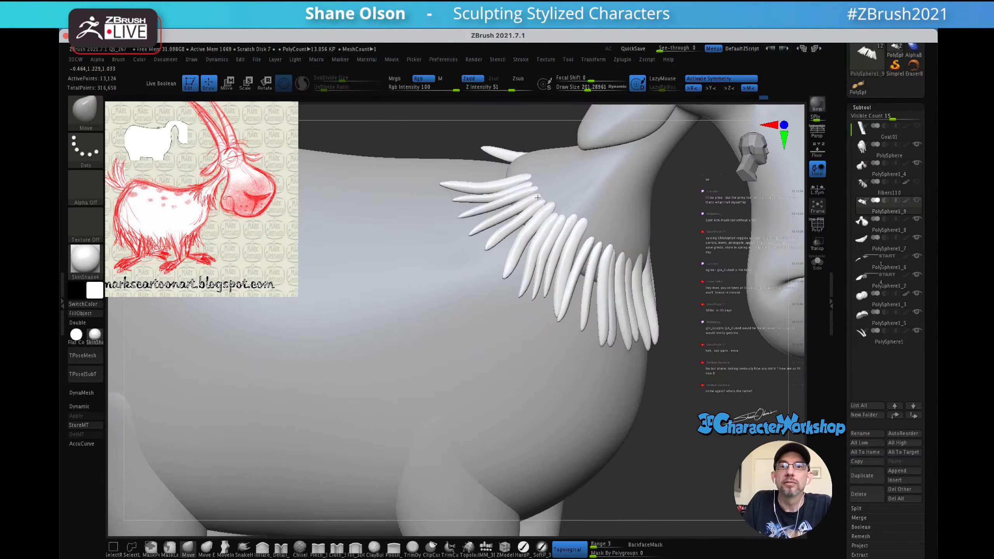
{"action": "left_click_drag", "start_coordinate": [534, 189], "coordinate": [536, 185]}
{"action": "mouse_move", "coordinate": [616, 213]}
{"action": "right_mouse_down"}
{"action": "mouse_move", "coordinate": [611, 235]}
{"action": "mouse_move", "coordinate": [631, 236]}
{"action": "right_mouse_up"}
{"action": "mouse_move", "coordinate": [630, 276]}
{"action": "right_mouse_down"}
{"action": "mouse_move", "coordinate": [626, 259]}
{"action": "mouse_move", "coordinate": [599, 252]}
{"action": "mouse_move", "coordinate": [612, 231]}
{"action": "right_mouse_up"}
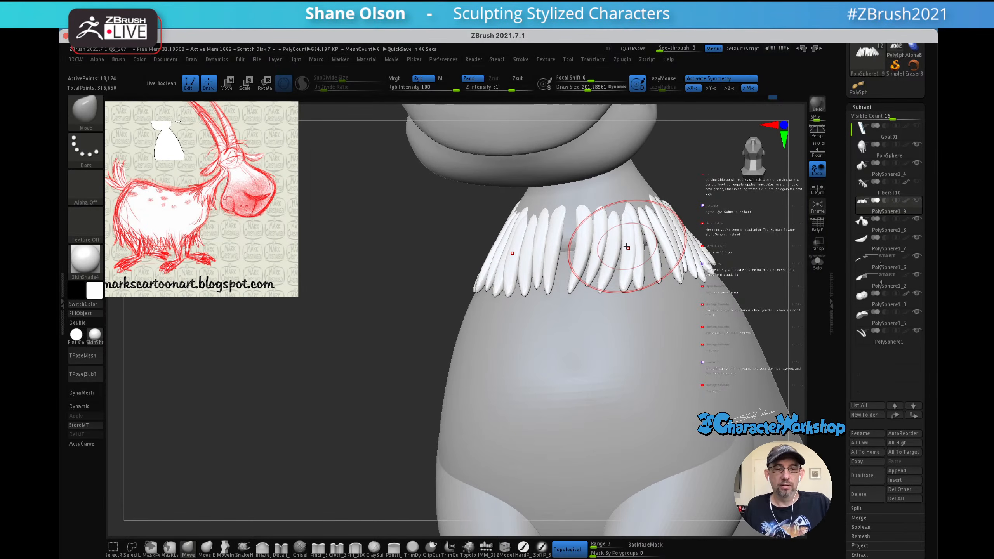
- Reduce the draw size to about 151 and adjust the strands across the front of the chest
{"action": "right_click_drag", "start_coordinate": [497, 275], "coordinate": [507, 313]}
{"action": "right_click_drag", "start_coordinate": [599, 309], "coordinate": [595, 273]}
{"action": "mouse_move", "coordinate": [638, 296]}
{"action": "right_mouse_down", "text": "alt"}
{"action": "mouse_move", "coordinate": [600, 293]}
{"action": "mouse_move", "coordinate": [607, 275]}
{"action": "right_mouse_up", "text": "alt"}
{"action": "key", "text": "s"}
{"action": "left_click_drag", "start_coordinate": [625, 284], "coordinate": [620, 286]}
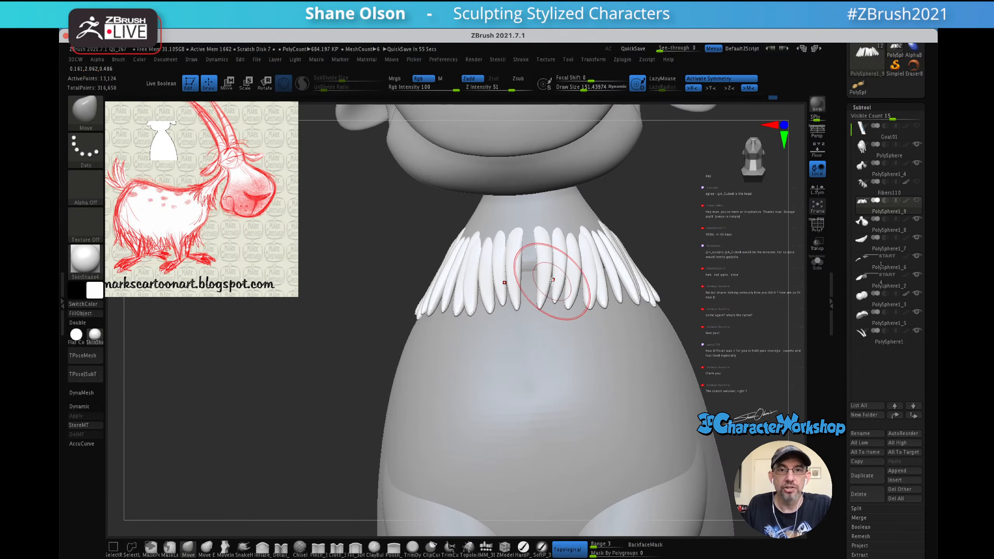
{"action": "right_click_drag", "start_coordinate": [567, 280], "coordinate": [546, 258], "text": "alt"}
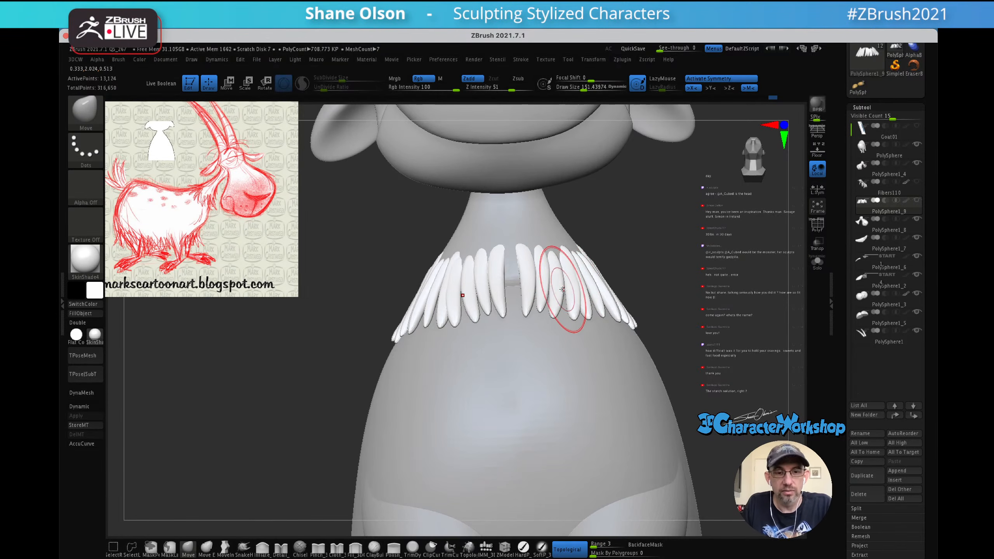
- Display the polyframe, give every strand its own polygroup with Auto Groups, and set the draw size to about 119
{"action": "key", "text": "shift+f"}
{"action": "right_click_drag", "start_coordinate": [628, 226], "coordinate": [644, 209]}
{"action": "key", "text": "grave"}
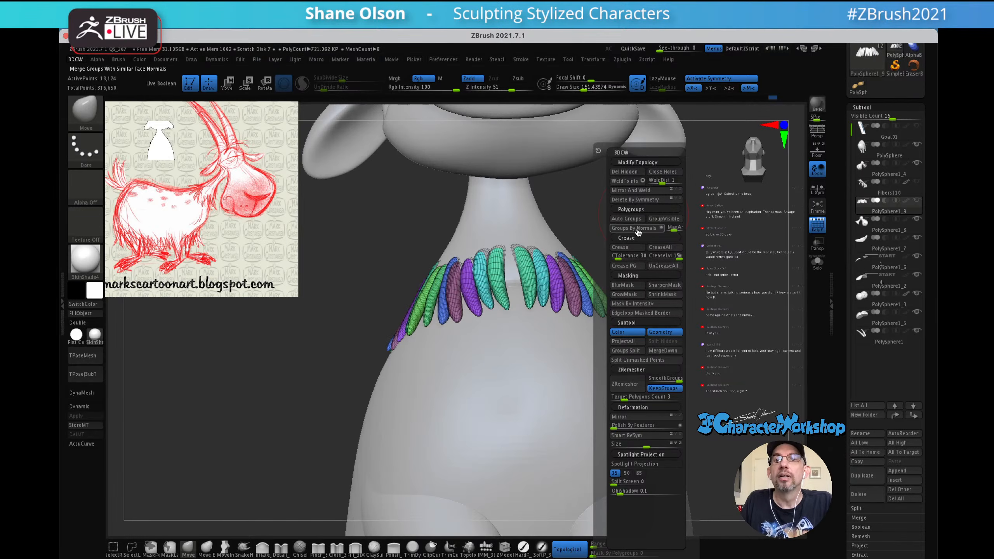
{"action": "left_click", "coordinate": [630, 223]}
{"action": "mouse_move", "coordinate": [655, 256]}
{"action": "left_mouse_down"}
{"action": "mouse_move", "coordinate": [661, 226]}
{"action": "mouse_move", "coordinate": [680, 241]}
{"action": "left_mouse_up"}
{"action": "key", "text": "s"}
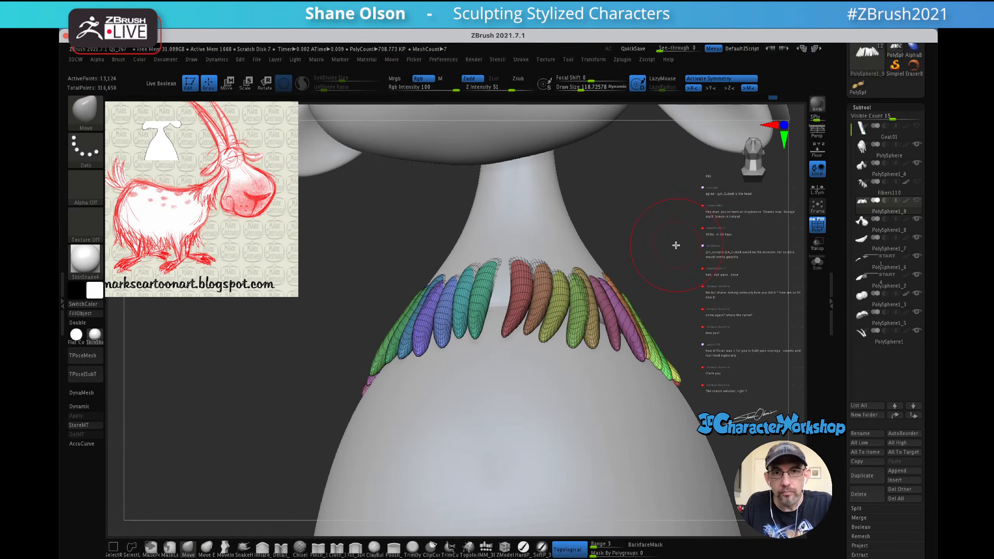
- Turn off symmetry and place the transform gizmo on the front strand beside the gap in the middle of the chest
{"action": "key", "text": "w"}
{"action": "left_click_drag", "start_coordinate": [498, 251], "coordinate": [412, 229], "text": "alt"}
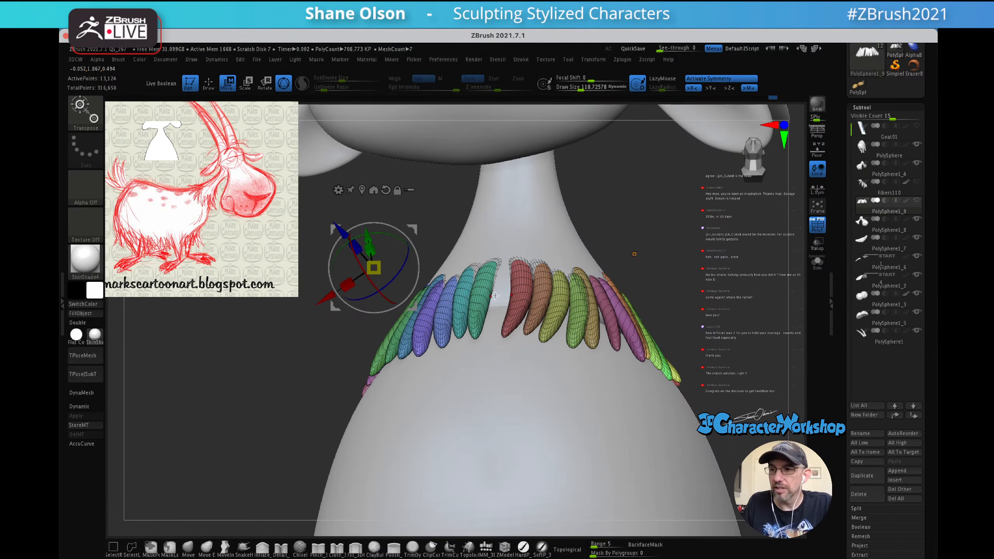
{"action": "key", "text": "x"}
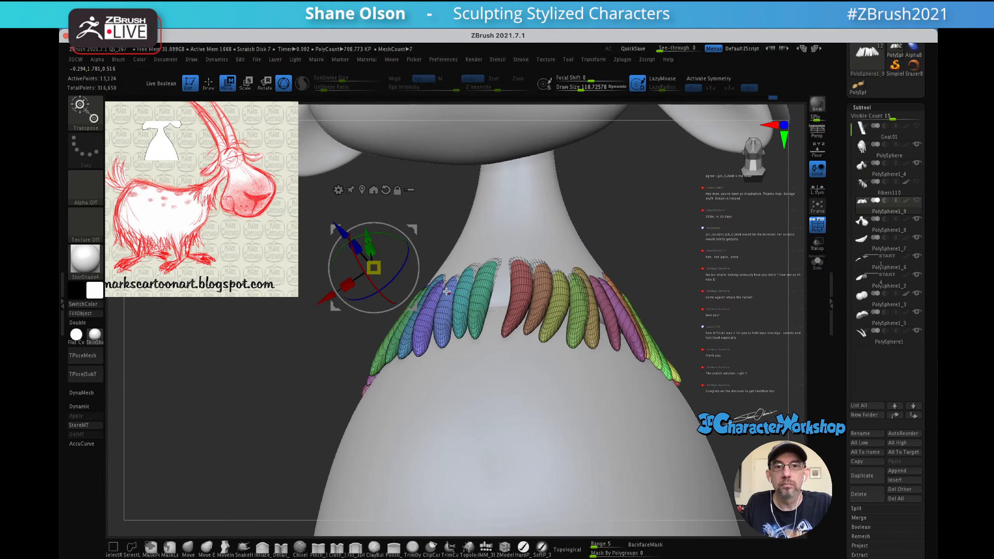
{"action": "left_click", "coordinate": [486, 293]}
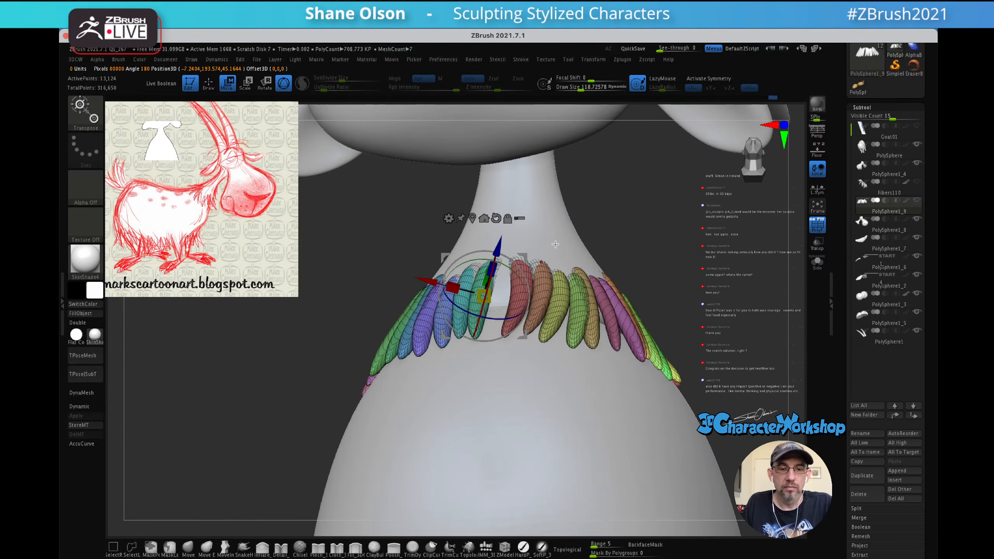
{"action": "left_click_drag", "start_coordinate": [525, 253], "coordinate": [419, 217], "text": "alt"}
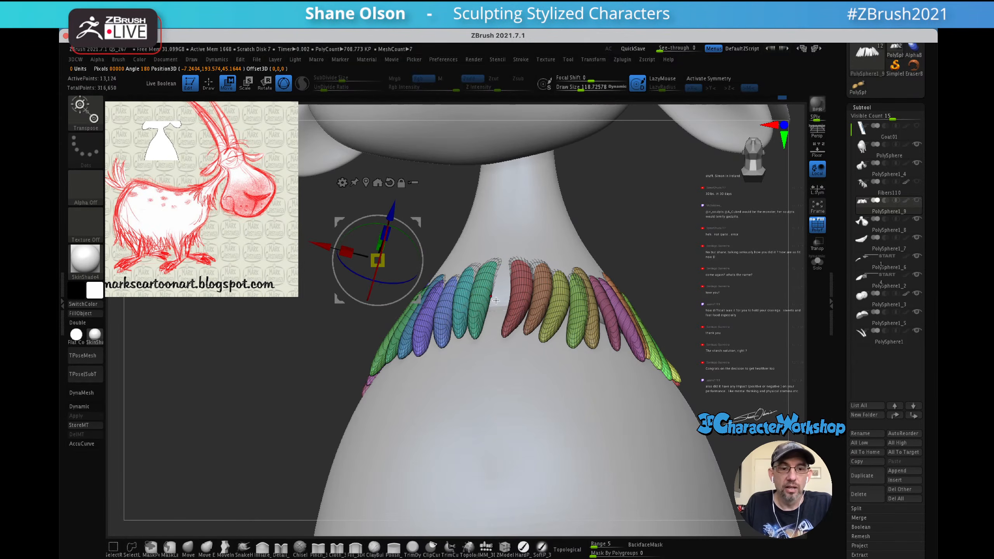
{"action": "left_click", "coordinate": [491, 299], "text": "alt"}
- Duplicate that front strand and position the copy in the gap at the middle of the chest
{"action": "left_click_drag", "start_coordinate": [578, 220], "coordinate": [546, 252]}
{"action": "left_click_drag", "start_coordinate": [597, 223], "coordinate": [550, 247]}
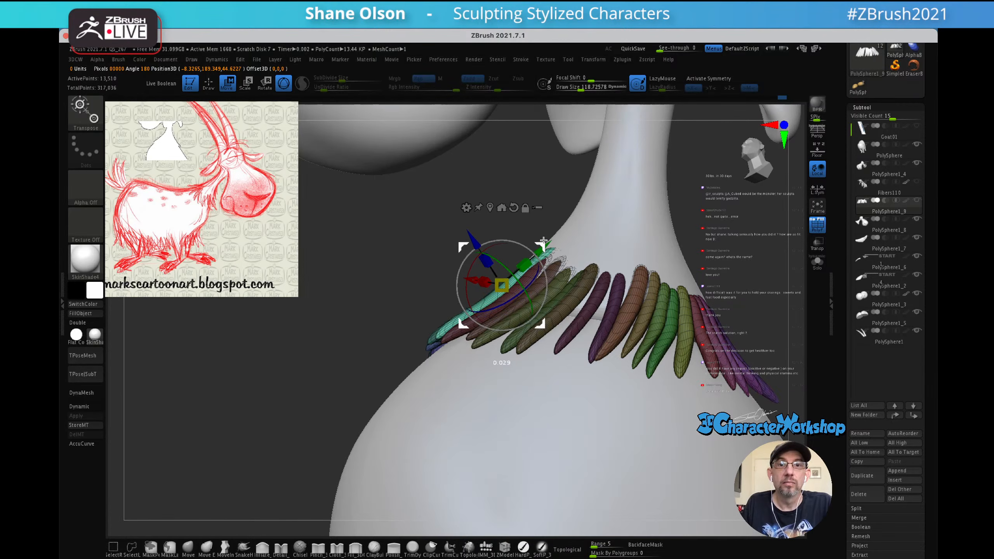
{"action": "left_click_drag", "start_coordinate": [564, 205], "coordinate": [569, 229]}
{"action": "left_click_drag", "start_coordinate": [561, 230], "coordinate": [562, 231]}
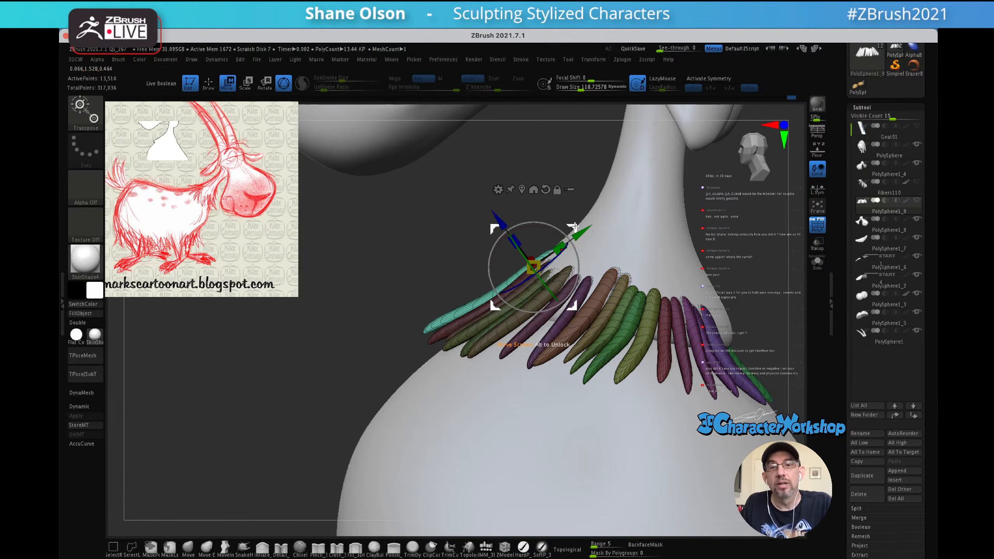
{"action": "left_click_drag", "start_coordinate": [576, 190], "coordinate": [677, 225]}
{"action": "mouse_move", "coordinate": [642, 342]}
{"action": "left_mouse_down"}
{"action": "mouse_move", "coordinate": [634, 297]}
{"action": "mouse_move", "coordinate": [647, 312]}
{"action": "mouse_move", "coordinate": [603, 279]}
{"action": "left_mouse_up"}
- Reshape the duplicated center strand using the Move brush at draw sizes from about 201 to 274, and smooth it
{"action": "key", "text": "q"}
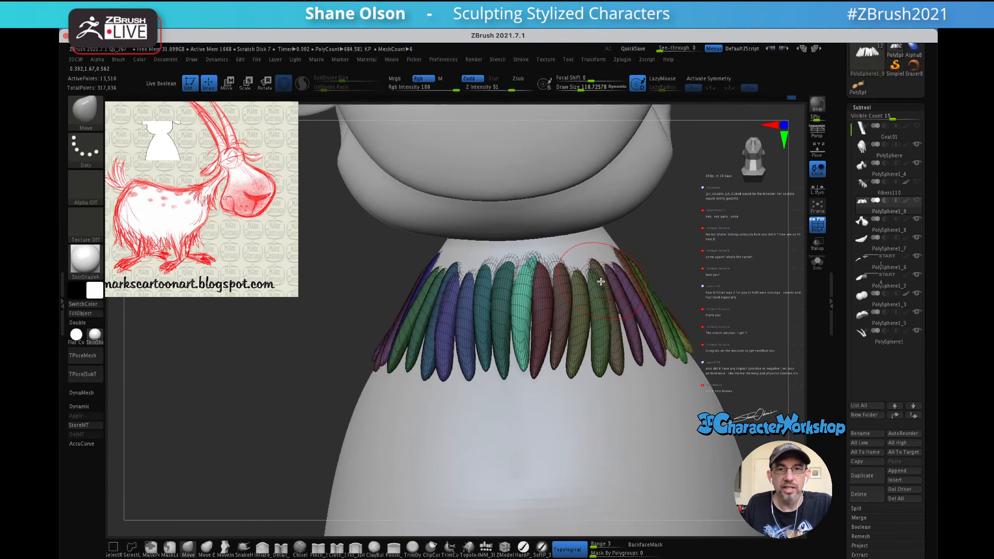
{"action": "right_click_drag", "start_coordinate": [566, 314], "coordinate": [574, 274], "text": "alt"}
{"action": "left_click", "coordinate": [189, 548]}
{"action": "key", "text": "s"}
{"action": "left_click_drag", "start_coordinate": [320, 361], "coordinate": [350, 339]}
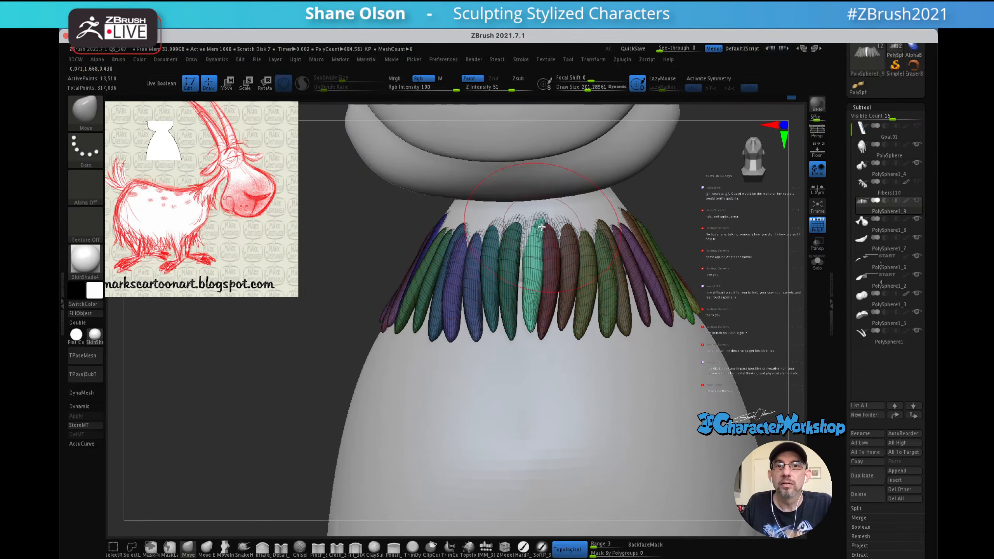
{"action": "left_click_drag", "start_coordinate": [537, 221], "coordinate": [533, 220]}
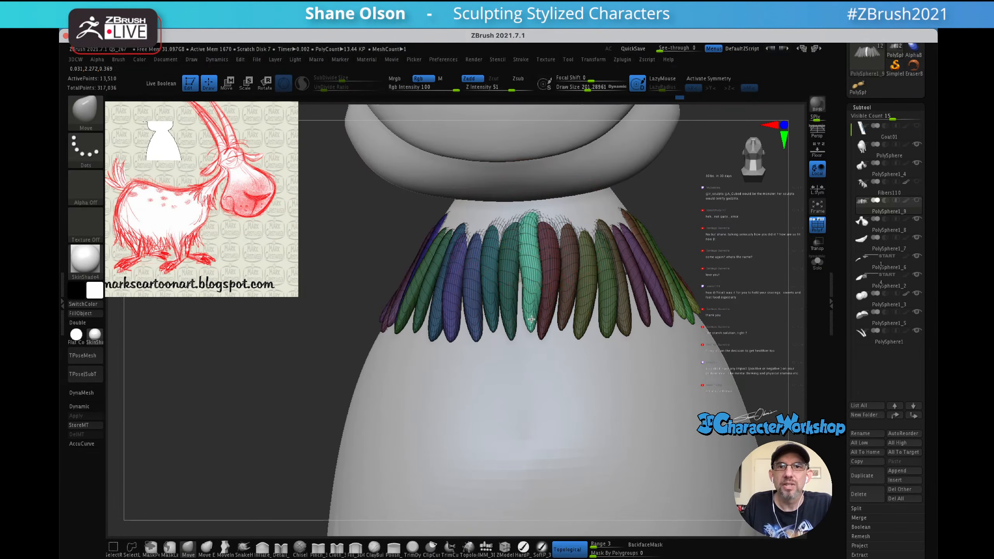
{"action": "key", "text": "bracketright"}
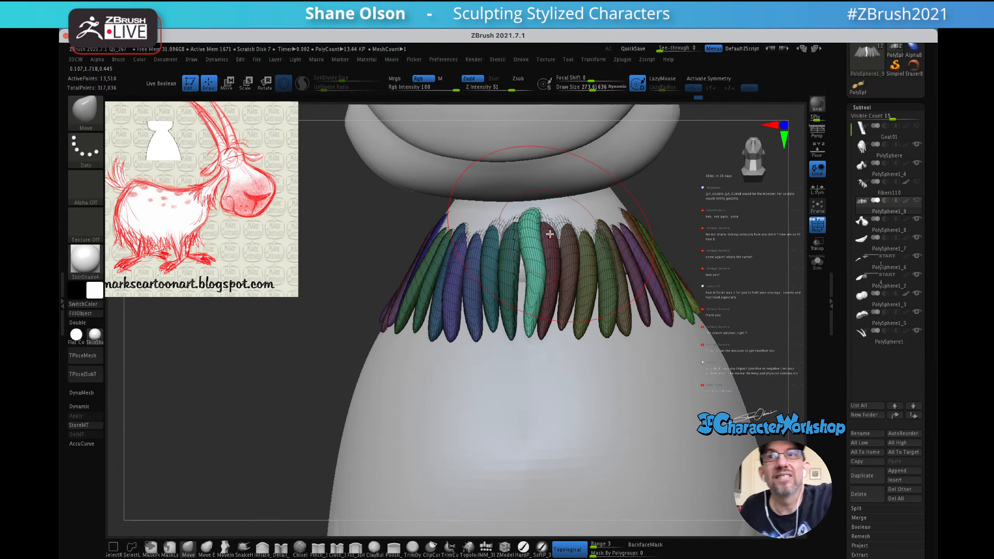
{"action": "key", "text": "bracketleft"}
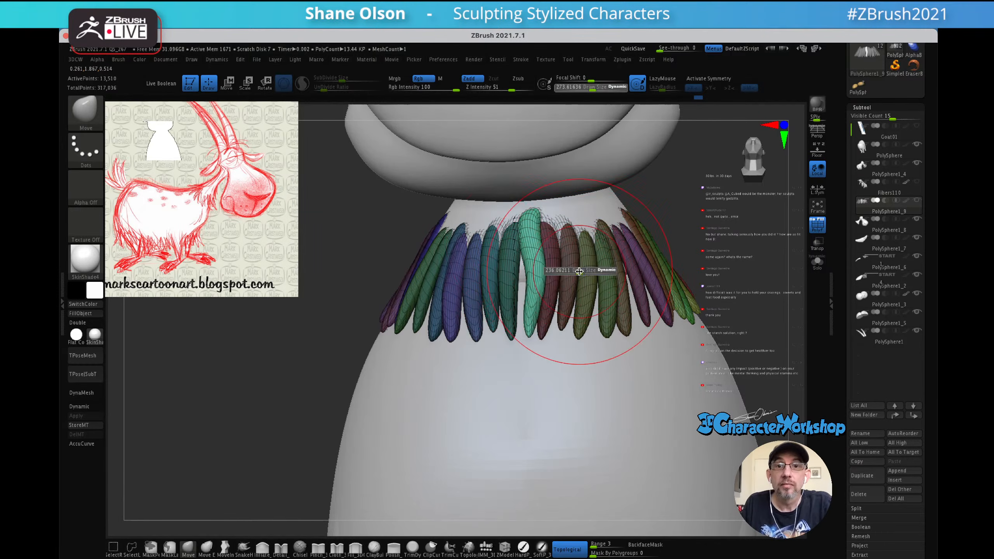
{"action": "key", "text": "shift"}
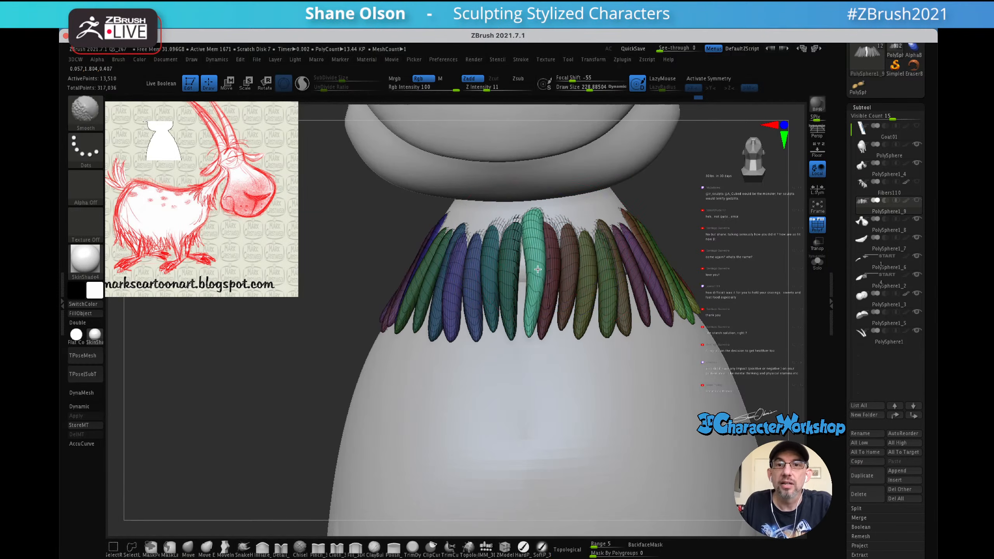
- Clear the mask from the other neck strands
{"action": "right_click_drag", "start_coordinate": [557, 257], "coordinate": [465, 260]}
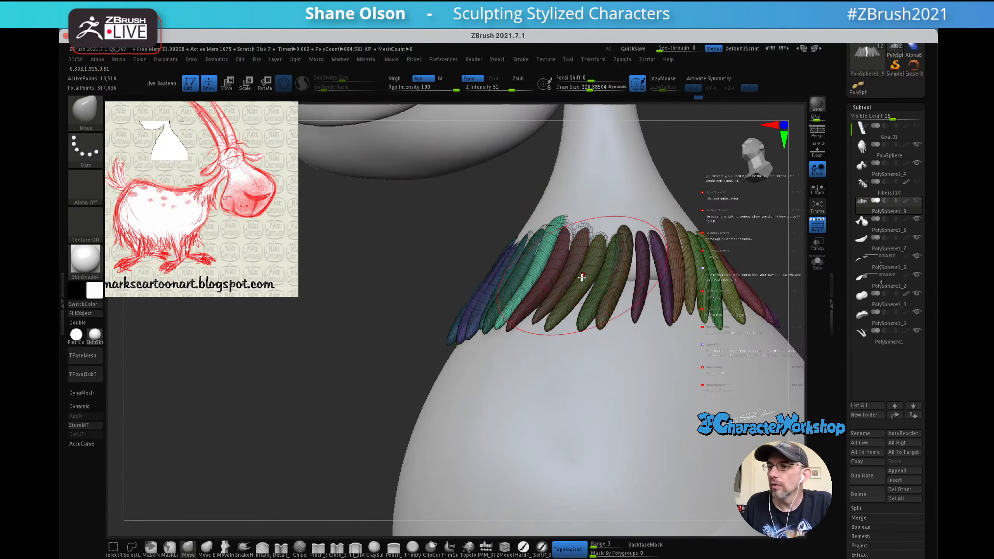
{"action": "mouse_move", "coordinate": [582, 288]}
{"action": "right_mouse_down"}
{"action": "mouse_move", "coordinate": [552, 271]}
{"action": "mouse_move", "coordinate": [575, 287]}
{"action": "mouse_move", "coordinate": [597, 250]}
{"action": "right_mouse_up"}
{"action": "mouse_move", "coordinate": [698, 175]}
{"action": "right_mouse_down"}
{"action": "mouse_move", "coordinate": [678, 201]}
{"action": "mouse_move", "coordinate": [674, 182]}
{"action": "mouse_move", "coordinate": [636, 217]}
{"action": "mouse_move", "coordinate": [631, 232]}
{"action": "mouse_move", "coordinate": [646, 253]}
{"action": "right_mouse_up"}
{"action": "key", "text": "ctrl"}
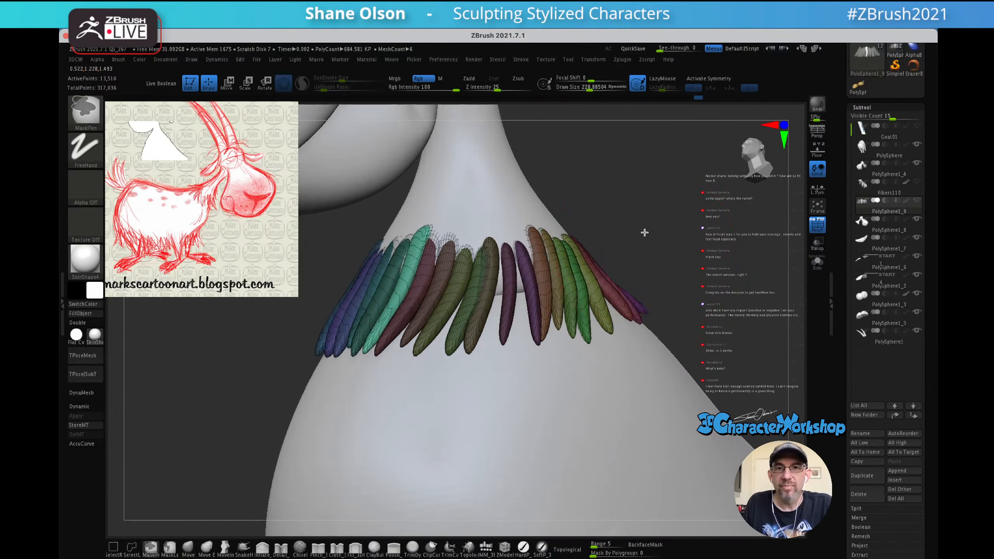
{"action": "left_click_drag", "start_coordinate": [644, 232], "coordinate": [646, 245], "text": "ctrl"}
{"action": "mouse_move", "coordinate": [639, 233]}
{"action": "right_mouse_down", "text": "alt"}
{"action": "mouse_move", "coordinate": [643, 256]}
{"action": "mouse_move", "coordinate": [652, 248]}
{"action": "right_mouse_up", "text": "alt"}
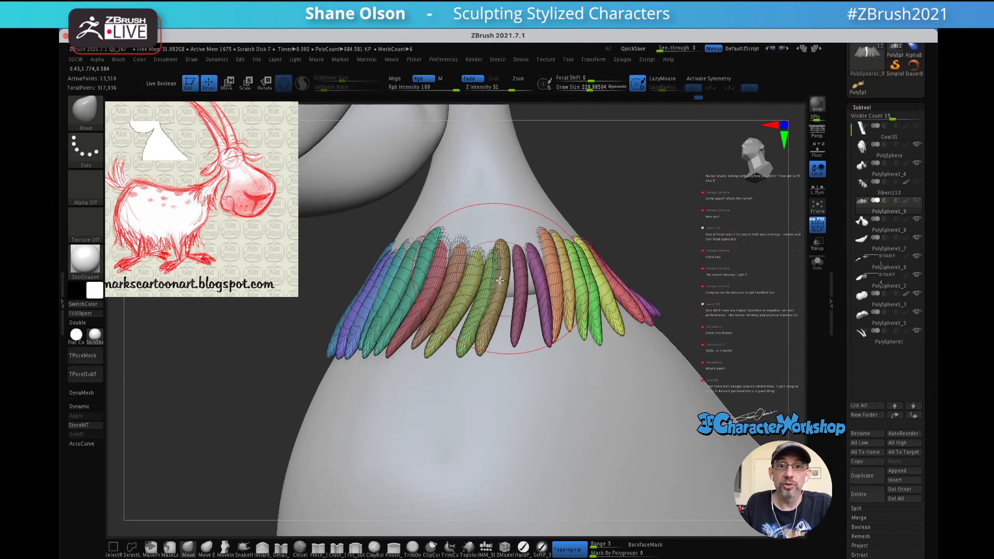
- Turn on X symmetry and place the transform gizmo on the strand beside the gap at the back of the neck
{"action": "mouse_move", "coordinate": [514, 265]}
{"action": "right_mouse_down"}
{"action": "mouse_move", "coordinate": [575, 223]}
{"action": "mouse_move", "coordinate": [473, 311]}
{"action": "mouse_move", "coordinate": [444, 211]}
{"action": "mouse_move", "coordinate": [585, 269]}
{"action": "mouse_move", "coordinate": [524, 219]}
{"action": "right_mouse_up"}
{"action": "mouse_move", "coordinate": [518, 278]}
{"action": "right_mouse_down"}
{"action": "mouse_move", "coordinate": [532, 282]}
{"action": "mouse_move", "coordinate": [497, 274]}
{"action": "mouse_move", "coordinate": [547, 268]}
{"action": "right_mouse_up"}
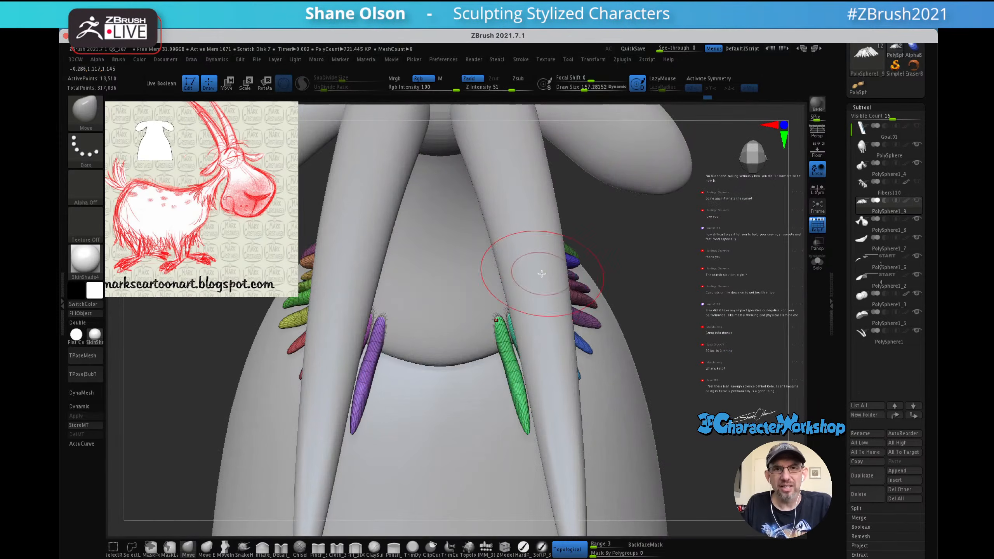
{"action": "key", "text": "x"}
{"action": "right_click_drag", "start_coordinate": [516, 313], "coordinate": [501, 332]}
{"action": "key", "text": "w"}
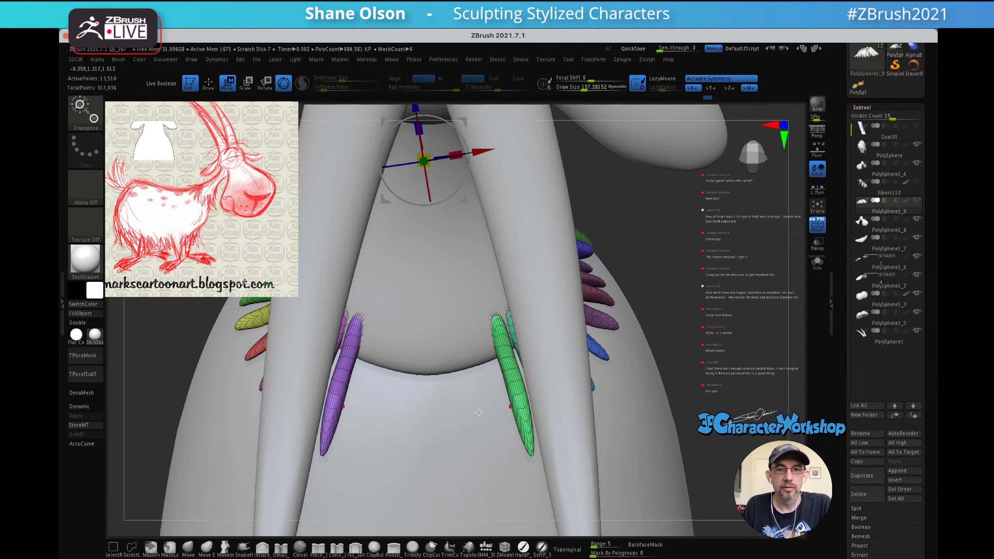
{"action": "left_click", "coordinate": [513, 385]}
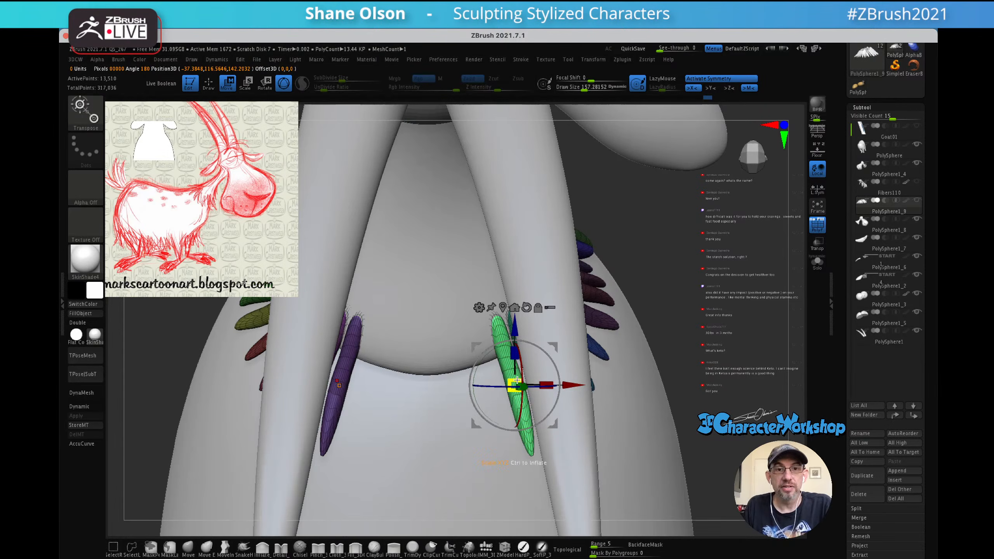
{"action": "left_click_drag", "start_coordinate": [677, 292], "coordinate": [677, 287]}
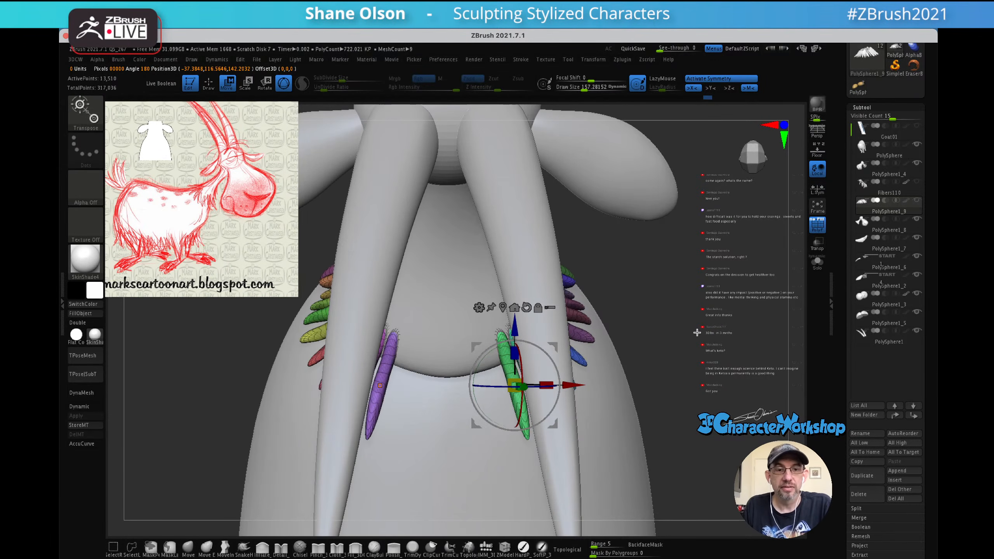
{"action": "key", "text": "q"}
- Try to hide only the duplicated center strand at the chest by its polygroup, and undo the visibility change
{"action": "mouse_move", "coordinate": [677, 324]}
{"action": "left_mouse_down"}
{"action": "mouse_move", "coordinate": [676, 289]}
{"action": "mouse_move", "coordinate": [667, 297]}
{"action": "mouse_move", "coordinate": [661, 377]}
{"action": "mouse_move", "coordinate": [688, 341]}
{"action": "mouse_move", "coordinate": [681, 382]}
{"action": "left_mouse_up"}
{"action": "key", "text": "s"}
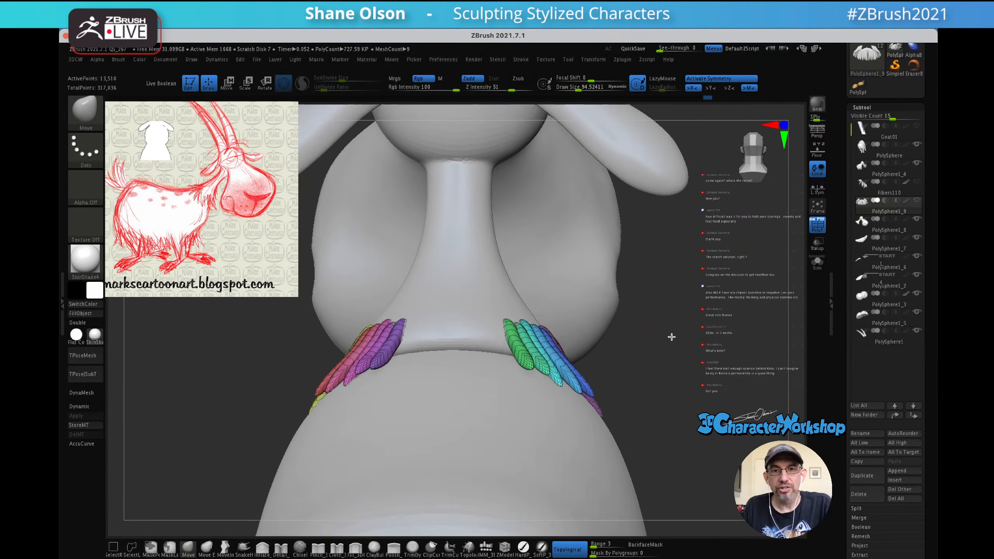
{"action": "left_click_drag", "start_coordinate": [671, 333], "coordinate": [674, 342]}
{"action": "left_click_drag", "start_coordinate": [659, 308], "coordinate": [601, 302]}
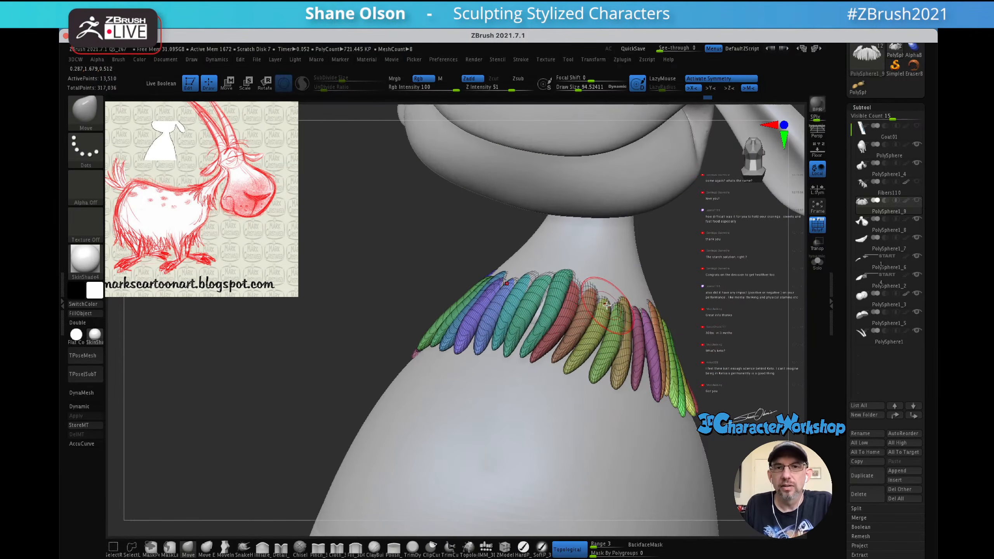
{"action": "left_click", "coordinate": [557, 298], "text": "ctrl+shift"}
{"action": "left_click", "coordinate": [665, 268], "text": "ctrl+shift"}
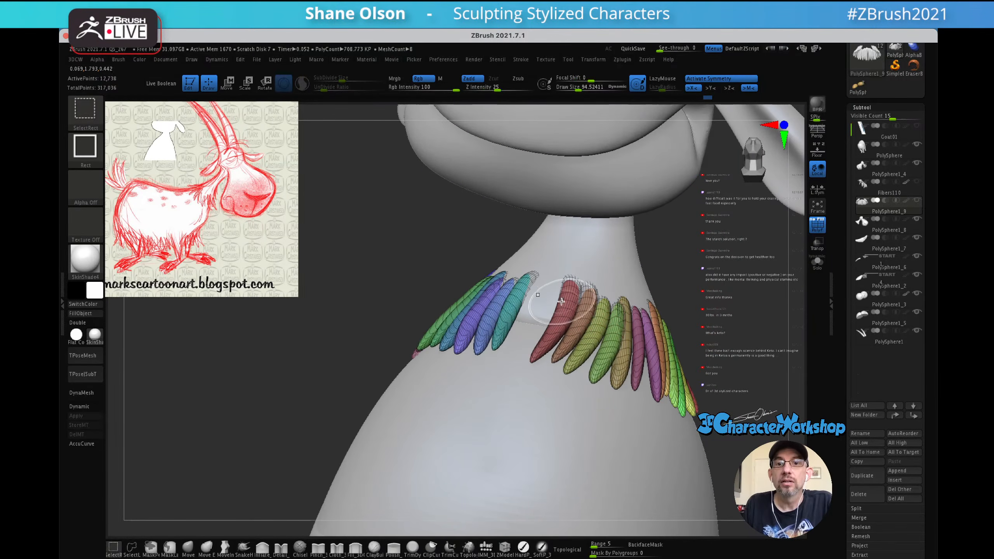
{"action": "left_click_drag", "start_coordinate": [678, 280], "coordinate": [691, 315]}
{"action": "key", "text": "ctrl+z"}
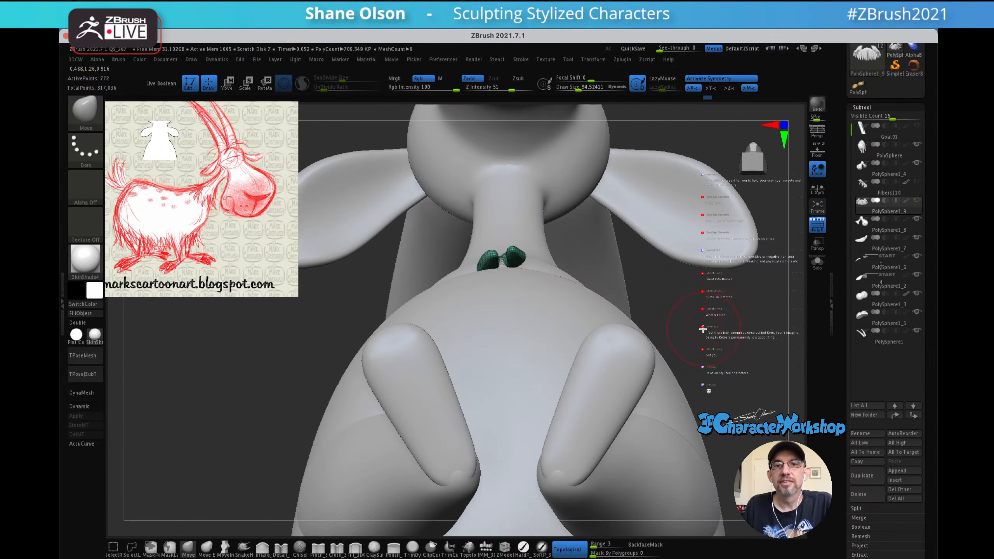
{"action": "key", "text": "f"}
{"action": "left_click_drag", "start_coordinate": [685, 295], "coordinate": [677, 320]}
{"action": "key", "text": "ctrl+z"}
{"action": "key", "text": "ctrl+z"}
- Regenerate the polygroups so that every neck strand has its own group
{"action": "mouse_move", "coordinate": [628, 296]}
{"action": "left_mouse_down", "text": "ctrl"}
{"action": "mouse_move", "coordinate": [640, 300]}
{"action": "mouse_move", "coordinate": [636, 287]}
{"action": "mouse_move", "coordinate": [665, 317]}
{"action": "left_mouse_up", "text": "ctrl"}
{"action": "mouse_move", "coordinate": [675, 276]}
{"action": "left_mouse_down", "text": "alt"}
{"action": "mouse_move", "coordinate": [669, 317]}
{"action": "mouse_move", "coordinate": [676, 284]}
{"action": "left_mouse_up", "text": "alt"}
{"action": "key", "text": "s"}
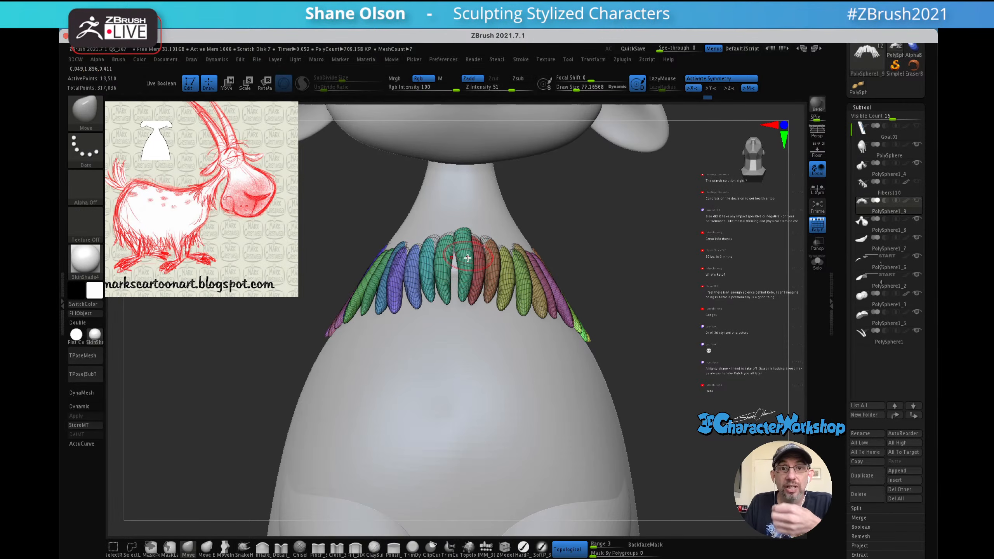
{"action": "key", "text": "grave"}
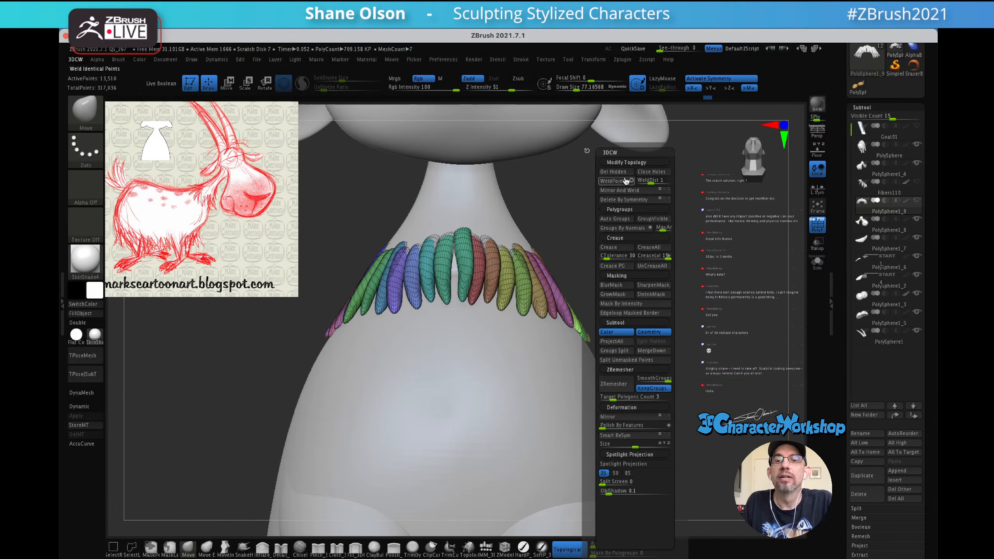
{"action": "left_click", "coordinate": [622, 226]}
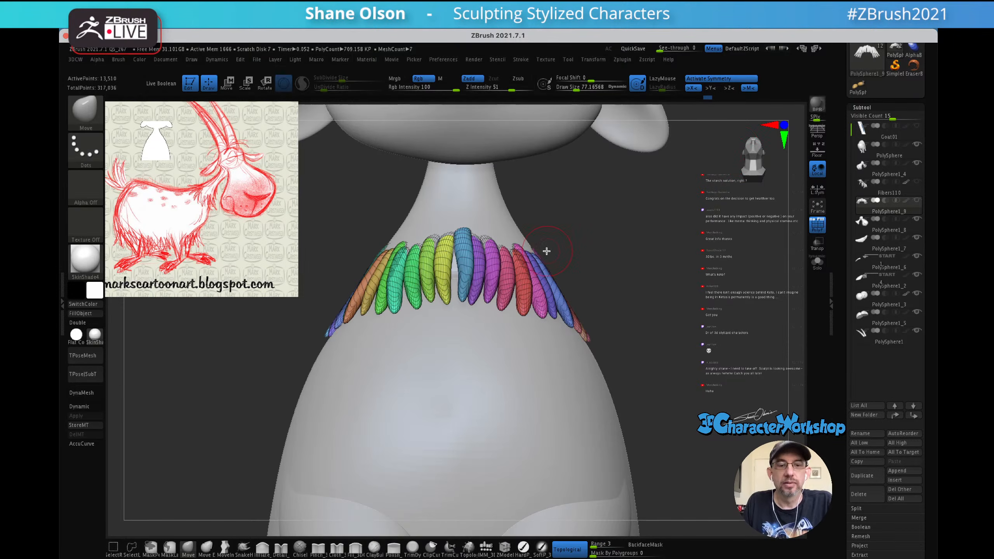
- Hide the single center strand in the middle of the chest
{"action": "key", "text": "ctrl+shift"}
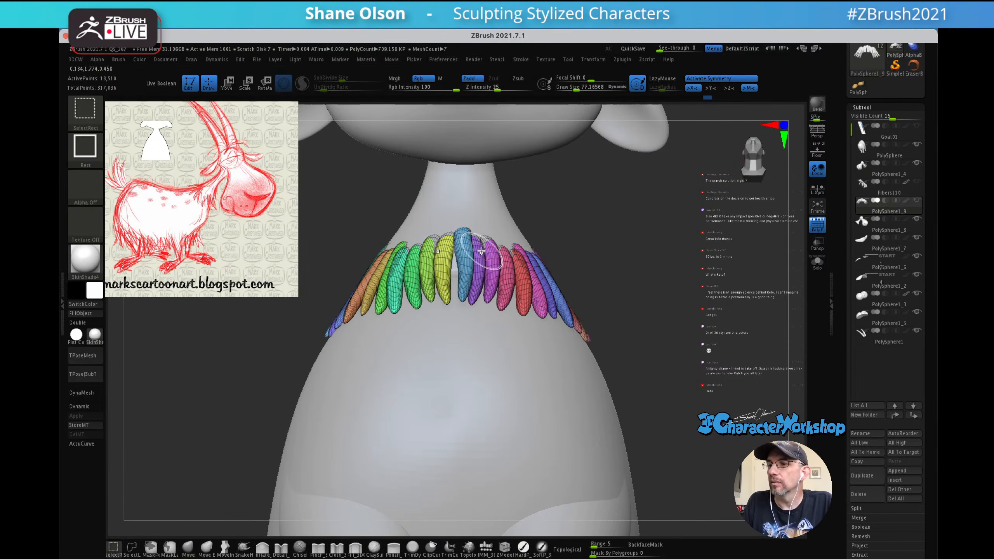
{"action": "left_click", "coordinate": [467, 259], "text": "ctrl+shift"}
{"action": "left_click", "coordinate": [605, 211], "text": "ctrl+shift"}
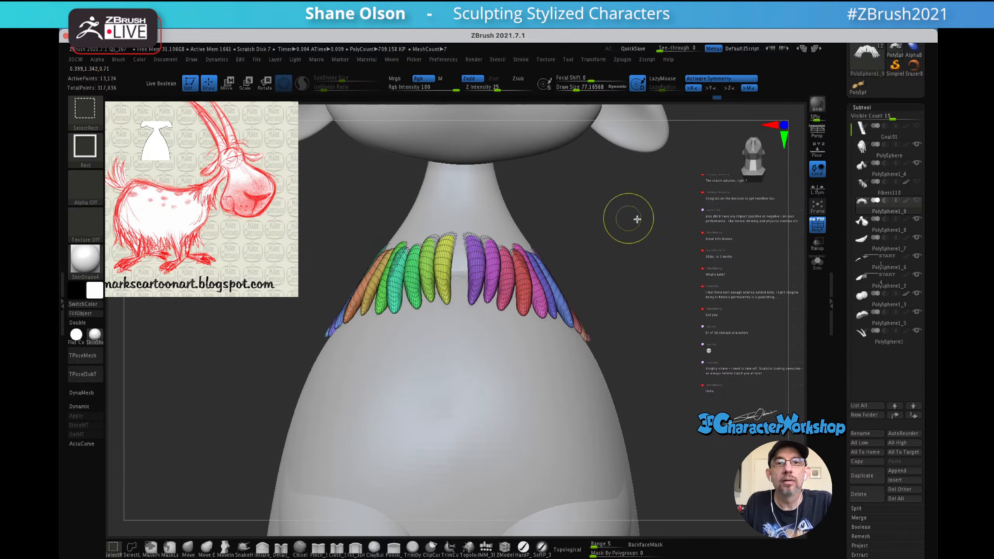
- Try Split Unmasked Points and Mirror And Weld on the neck strands while the center strand is hidden
{"action": "key", "text": "grave"}
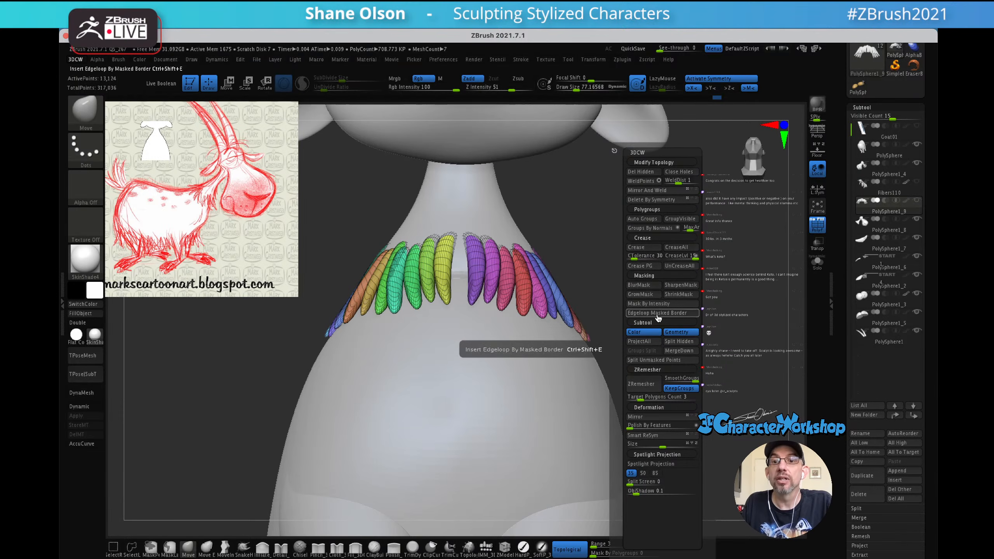
{"action": "left_click", "coordinate": [662, 361]}
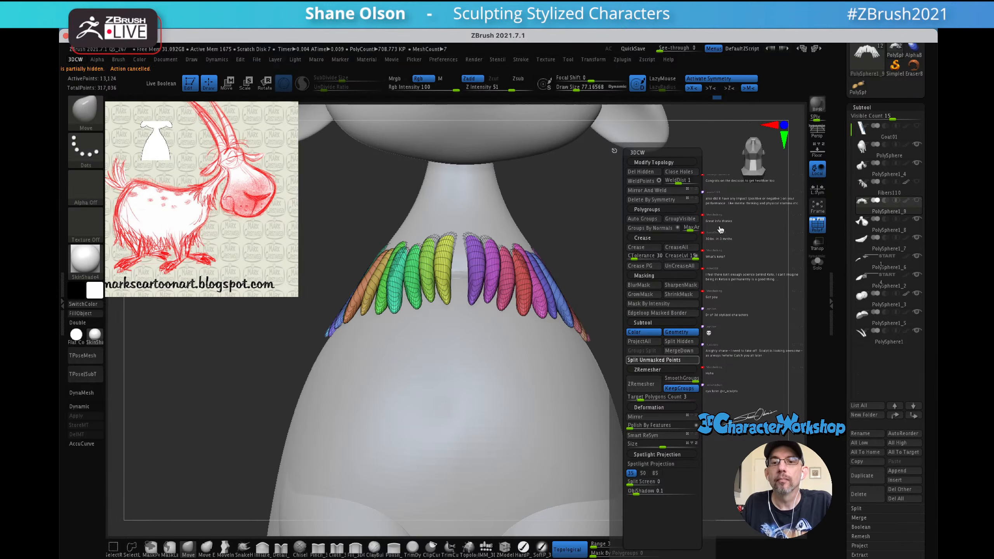
{"action": "mouse_move", "coordinate": [615, 243]}
{"action": "left_mouse_down"}
{"action": "mouse_move", "coordinate": [620, 231]}
{"action": "mouse_move", "coordinate": [632, 249]}
{"action": "left_mouse_up"}
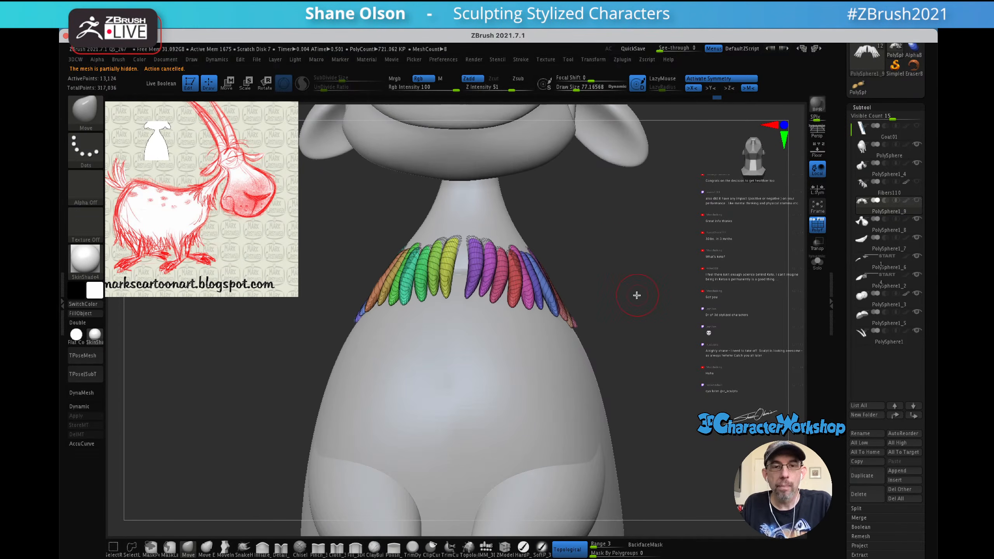
{"action": "key", "text": "space"}
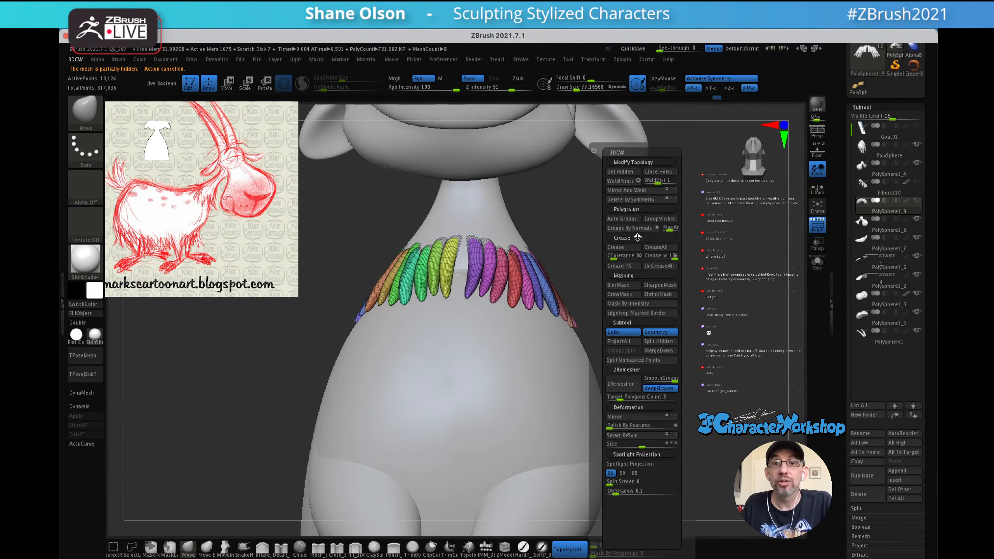
{"action": "left_click", "coordinate": [627, 190]}
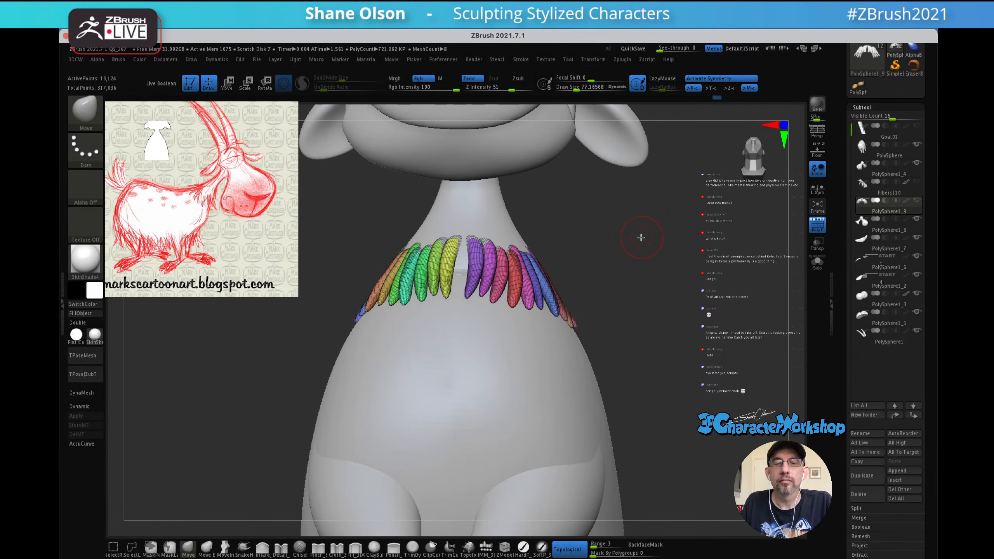
{"action": "key", "text": "space"}
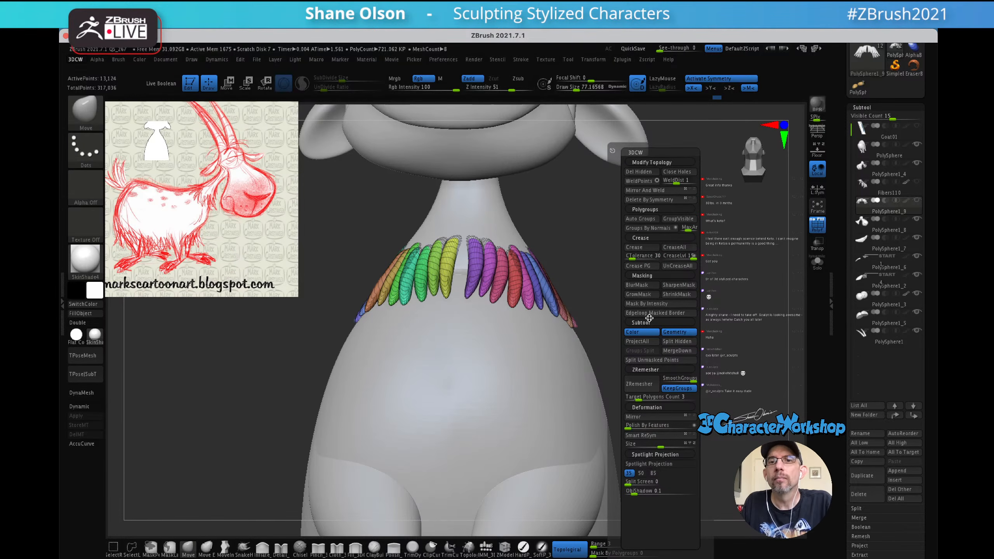
{"action": "left_click", "coordinate": [645, 190]}
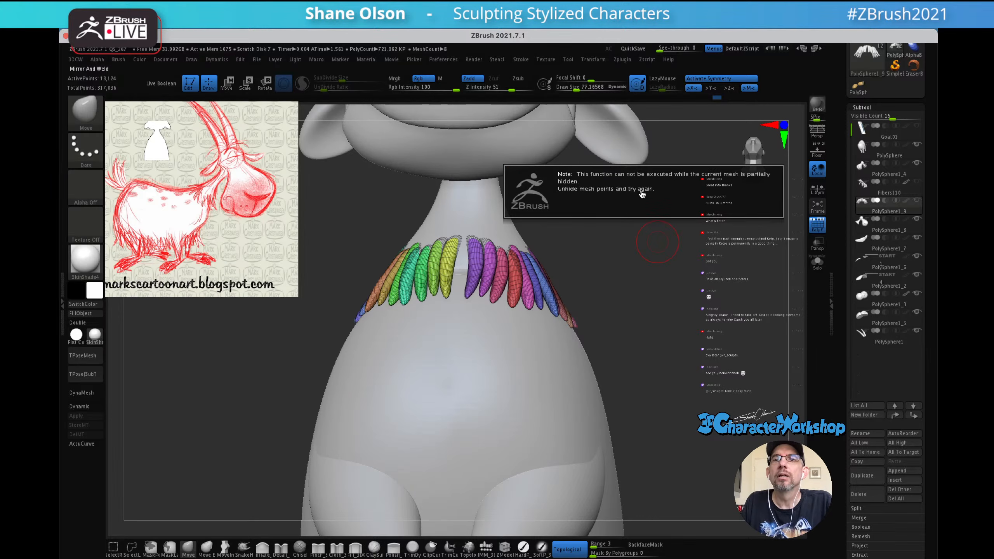
{"action": "left_click", "coordinate": [632, 189]}
{"action": "left_click_drag", "start_coordinate": [683, 273], "coordinate": [671, 249]}
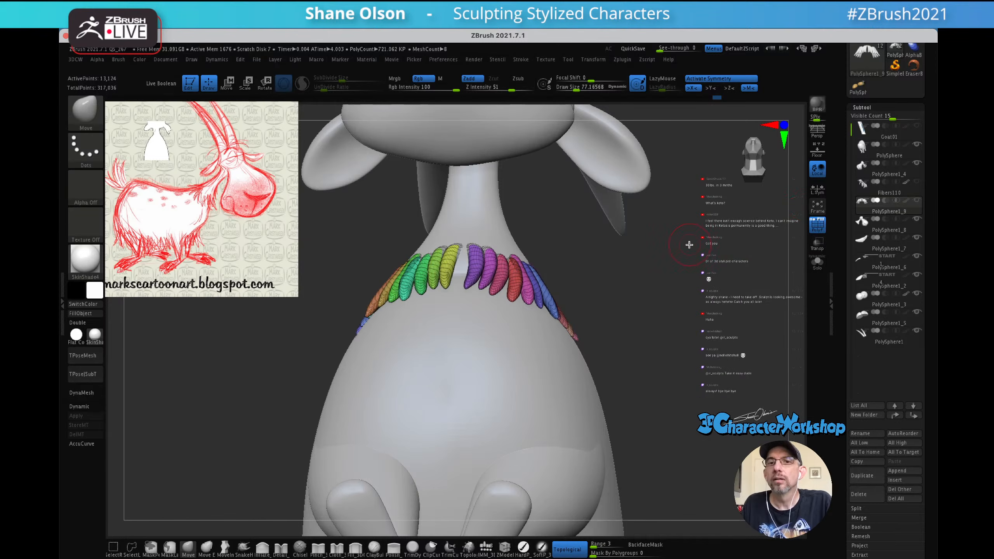
- Split the hidden center strand off into its own subtool
{"action": "key", "text": "space"}
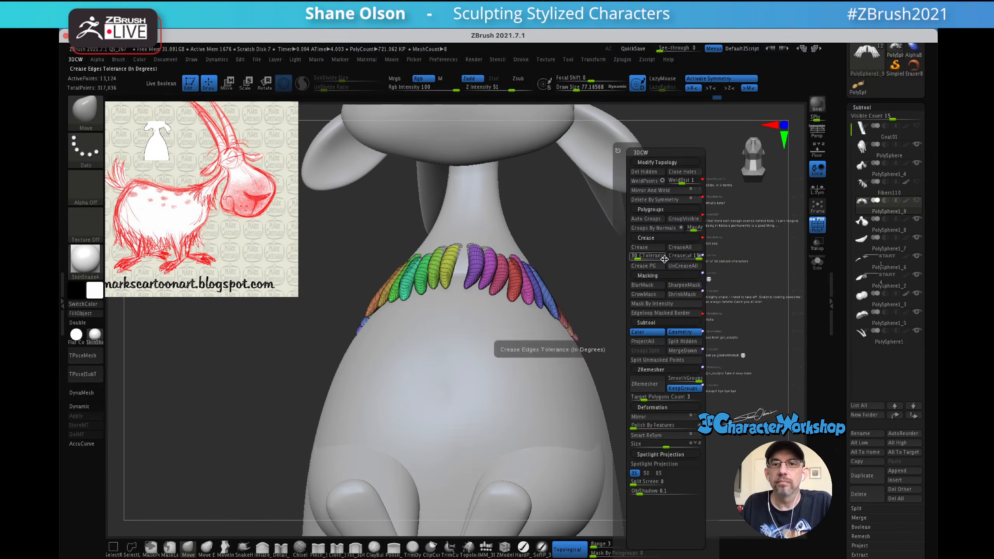
{"action": "left_click", "coordinate": [694, 343]}
{"action": "left_click_drag", "start_coordinate": [652, 266], "coordinate": [665, 246]}
- Mirror and weld the remaining neck strands across the body
{"action": "key", "text": "space"}
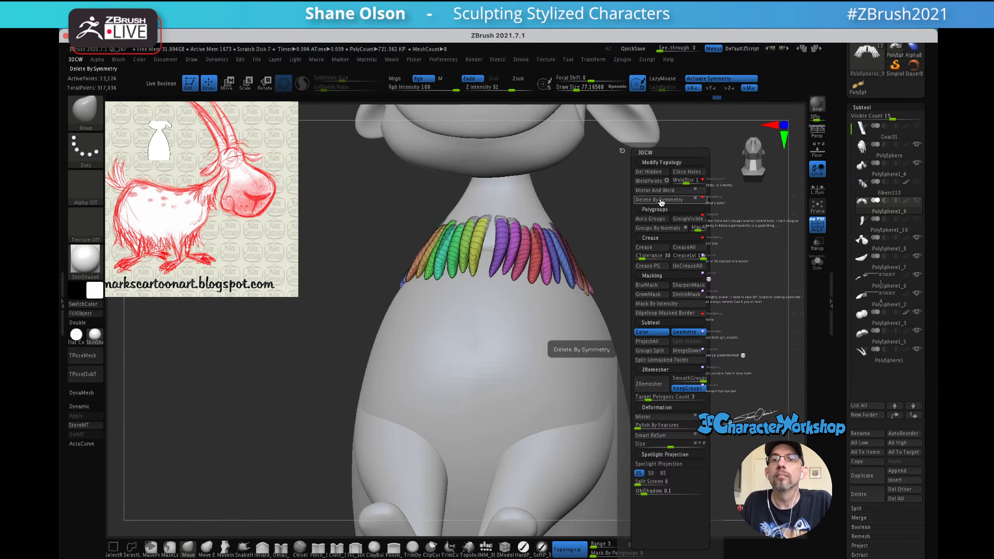
{"action": "left_click", "coordinate": [659, 191]}
{"action": "left_click_drag", "start_coordinate": [643, 282], "coordinate": [589, 284]}
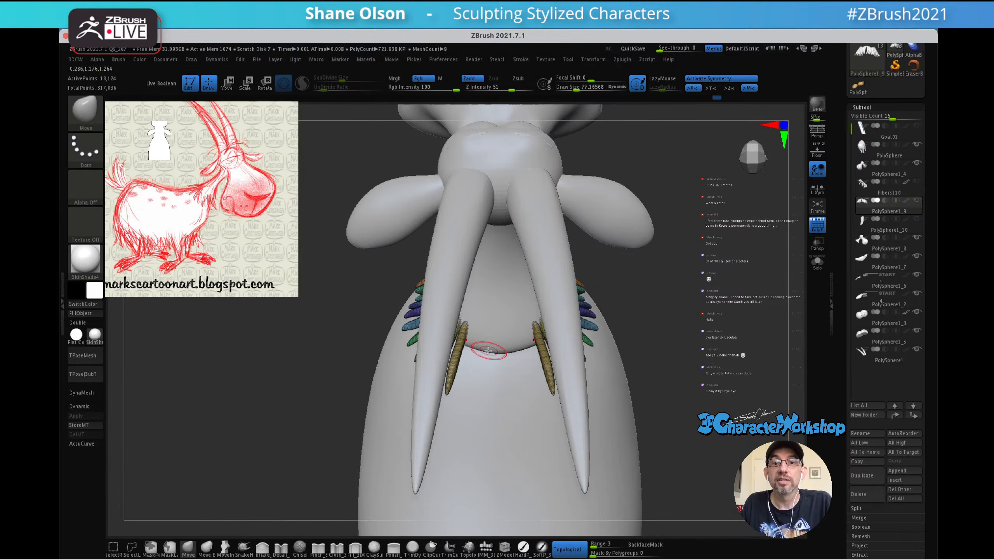
- Examine the mirrored strands around the neck from the side and back, checking the gap at the back
{"action": "left_click_drag", "start_coordinate": [716, 260], "coordinate": [641, 322]}
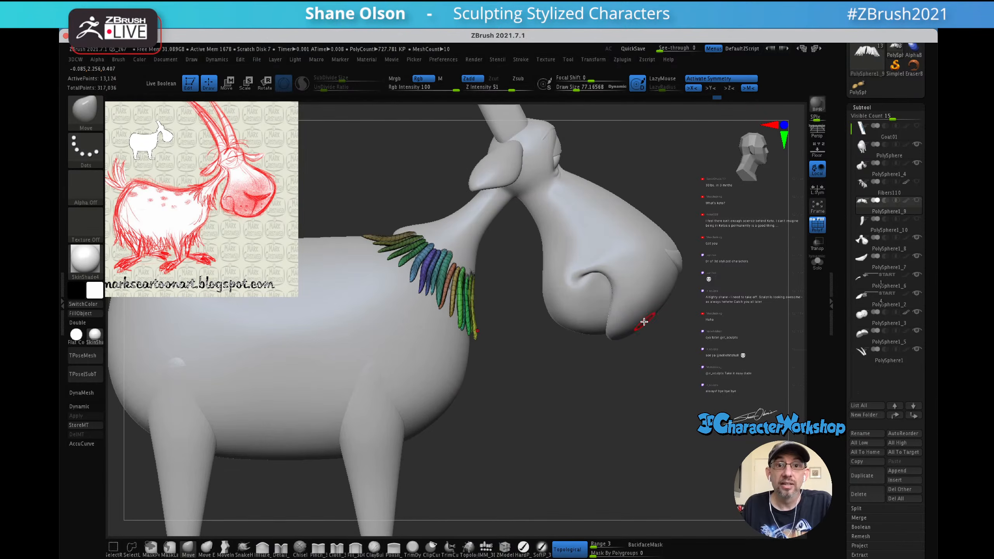
{"action": "left_click_drag", "start_coordinate": [626, 385], "coordinate": [679, 367]}
{"action": "mouse_move", "coordinate": [602, 353]}
{"action": "left_mouse_down"}
{"action": "mouse_move", "coordinate": [603, 370]}
{"action": "mouse_move", "coordinate": [630, 340]}
{"action": "mouse_move", "coordinate": [658, 348]}
{"action": "mouse_move", "coordinate": [682, 385]}
{"action": "mouse_move", "coordinate": [648, 361]}
{"action": "mouse_move", "coordinate": [667, 416]}
{"action": "mouse_move", "coordinate": [673, 367]}
{"action": "left_mouse_up"}
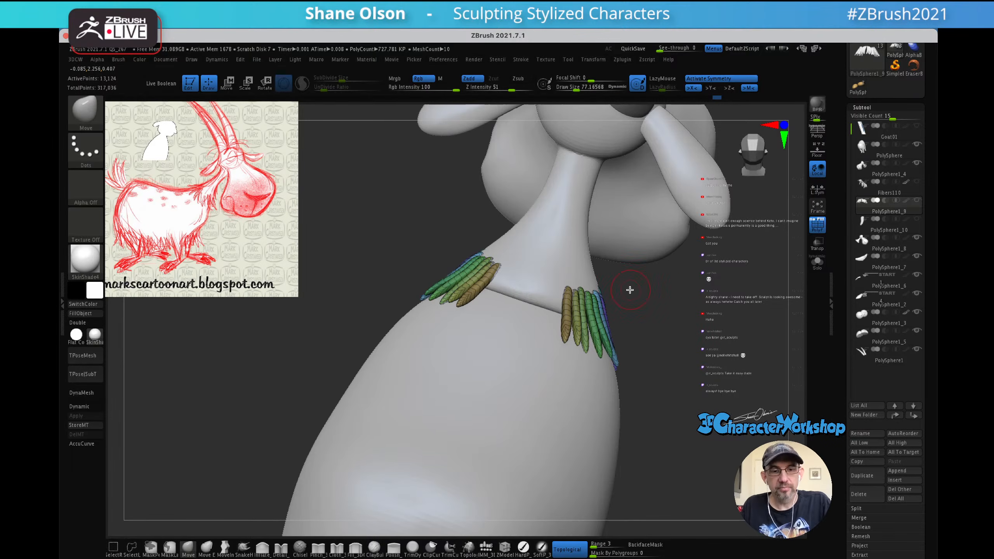
{"action": "left_click_drag", "start_coordinate": [689, 294], "coordinate": [681, 334]}
{"action": "key", "text": "space"}
{"action": "left_click_drag", "start_coordinate": [626, 312], "coordinate": [637, 320]}
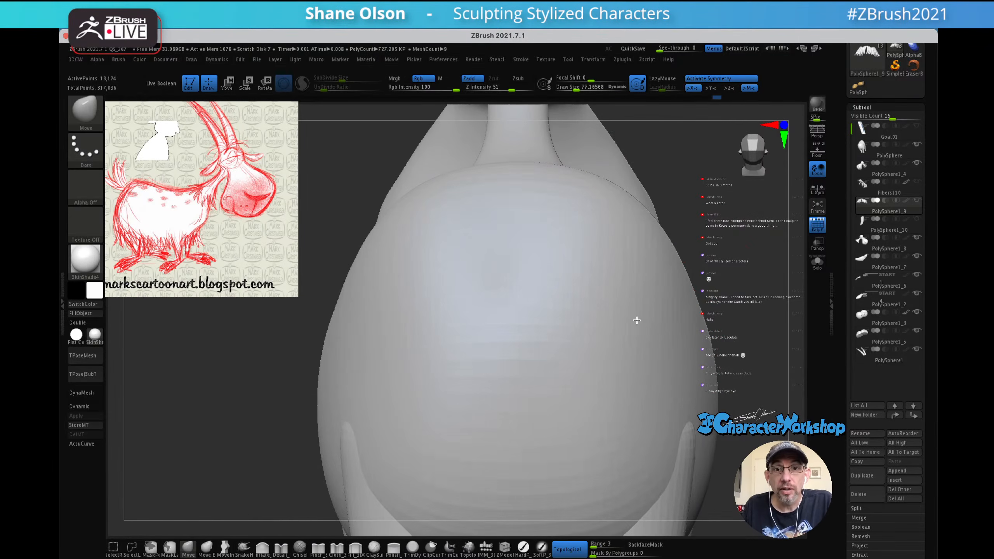
{"action": "left_click", "coordinate": [816, 261]}
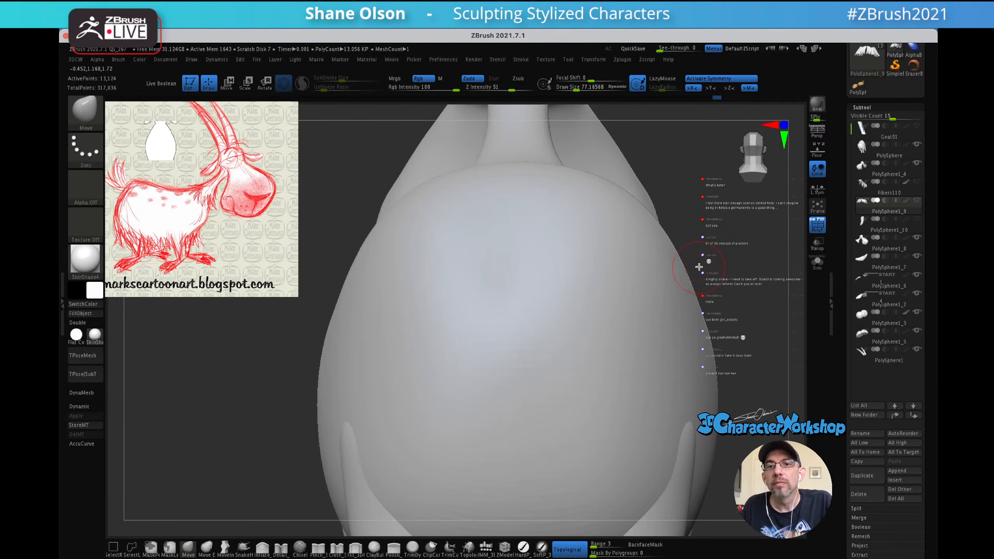
{"action": "mouse_move", "coordinate": [704, 247]}
{"action": "left_mouse_down"}
{"action": "mouse_move", "coordinate": [703, 214]}
{"action": "mouse_move", "coordinate": [677, 252]}
{"action": "mouse_move", "coordinate": [705, 274]}
{"action": "mouse_move", "coordinate": [690, 267]}
{"action": "left_mouse_up"}
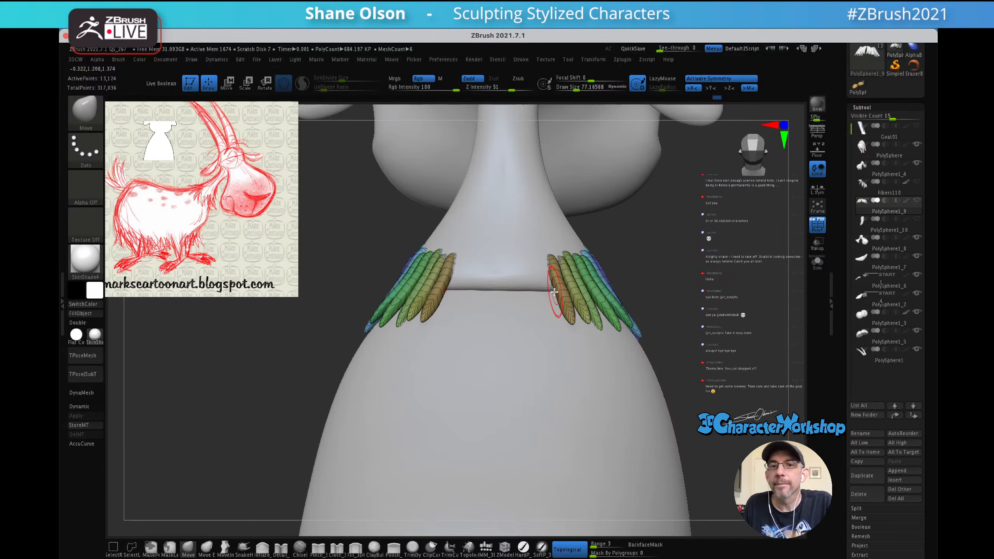
{"action": "mouse_move", "coordinate": [678, 260]}
{"action": "left_mouse_down"}
{"action": "mouse_move", "coordinate": [682, 270]}
{"action": "mouse_move", "coordinate": [700, 261]}
{"action": "mouse_move", "coordinate": [692, 270]}
{"action": "left_mouse_up"}
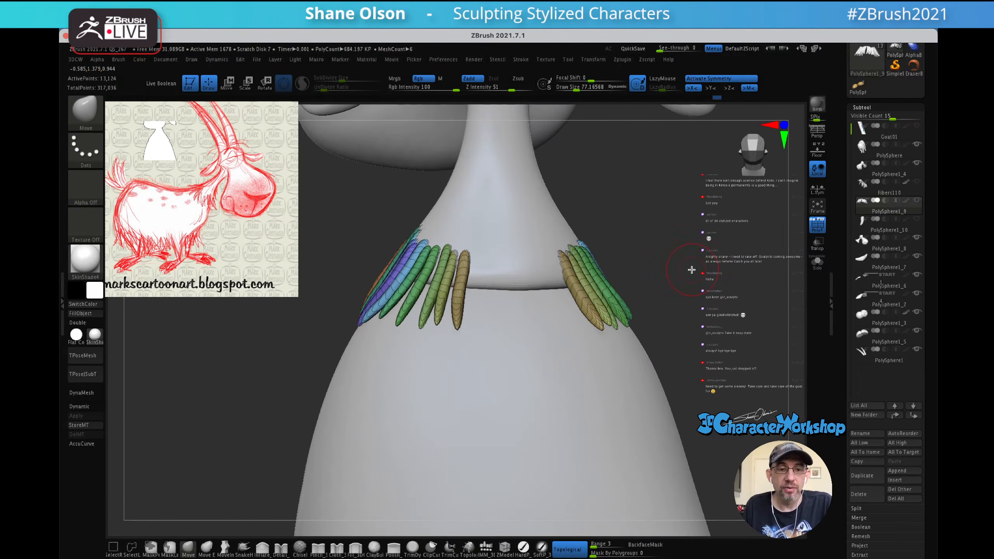
- Place the transform gizmo on the strand beside the back gap and mask all the other neck strands
{"action": "key", "text": "w"}
{"action": "left_click", "coordinate": [464, 270]}
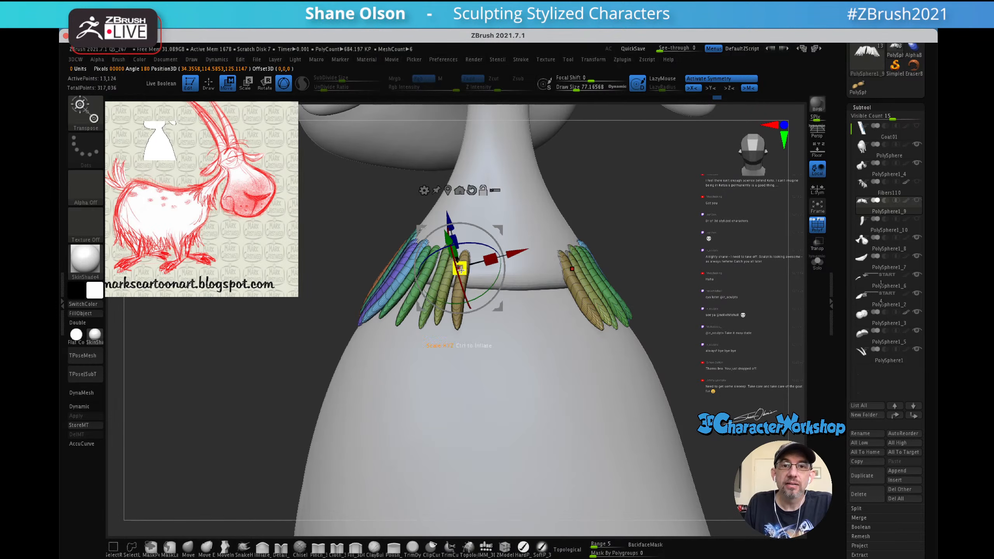
{"action": "key", "text": "q"}
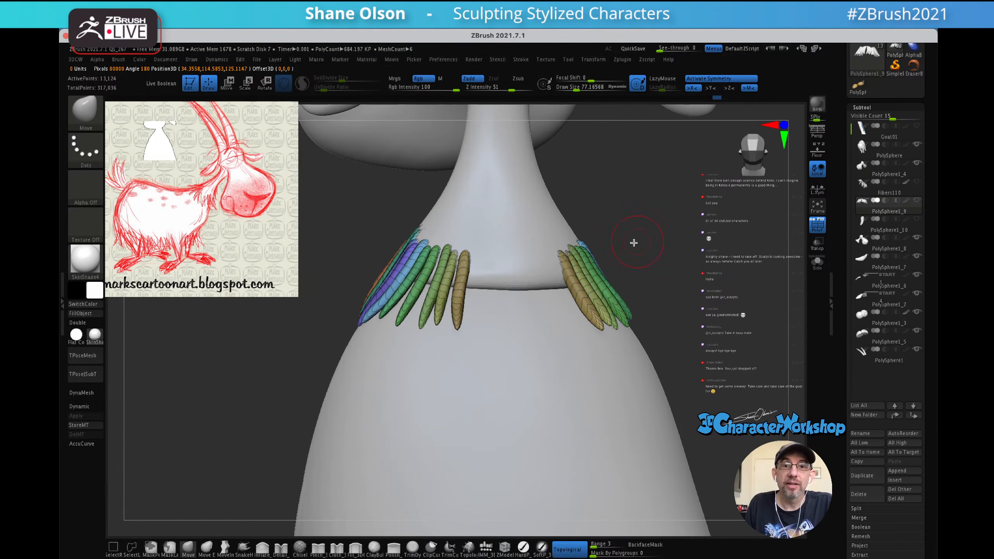
{"action": "key", "text": "ctrl"}
{"action": "key", "text": "w"}
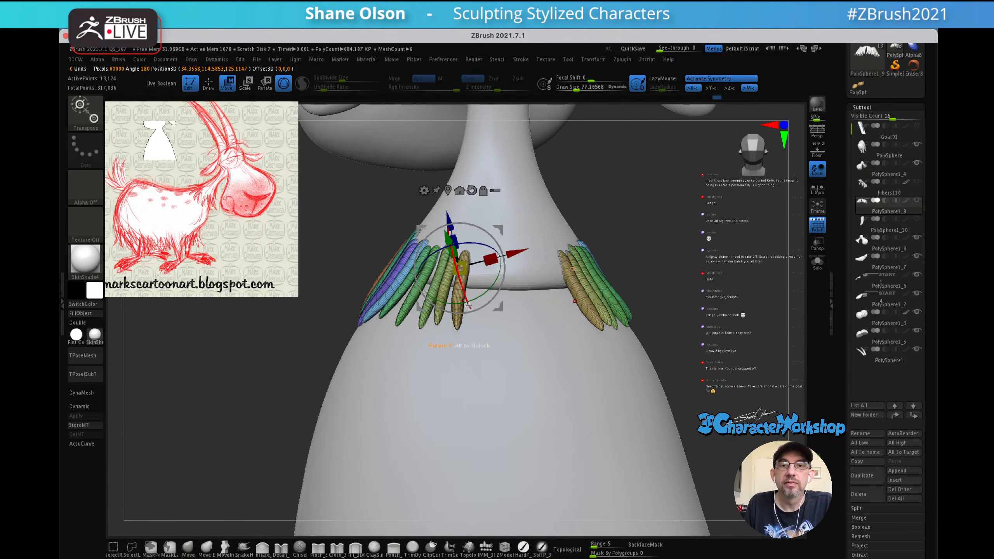
{"action": "left_click", "coordinate": [456, 325], "text": "ctrl"}
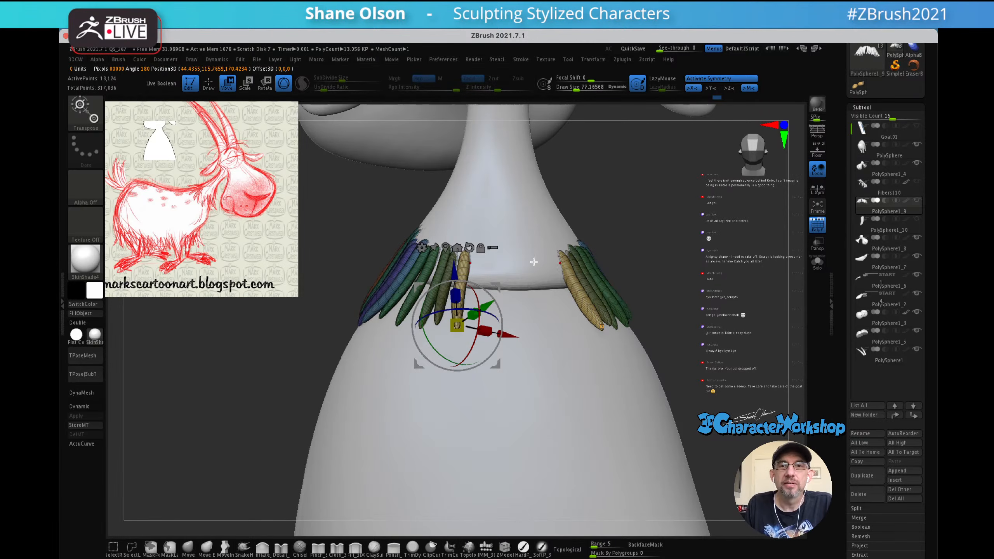
- Duplicate that strand symmetrically and position the copies in the gap at the back of the neck
{"action": "left_click_drag", "start_coordinate": [497, 286], "coordinate": [515, 286]}
{"action": "mouse_move", "coordinate": [659, 244]}
{"action": "left_mouse_down"}
{"action": "mouse_move", "coordinate": [652, 238]}
{"action": "mouse_move", "coordinate": [666, 225]}
{"action": "mouse_move", "coordinate": [667, 241]}
{"action": "mouse_move", "coordinate": [656, 240]}
{"action": "left_mouse_up"}
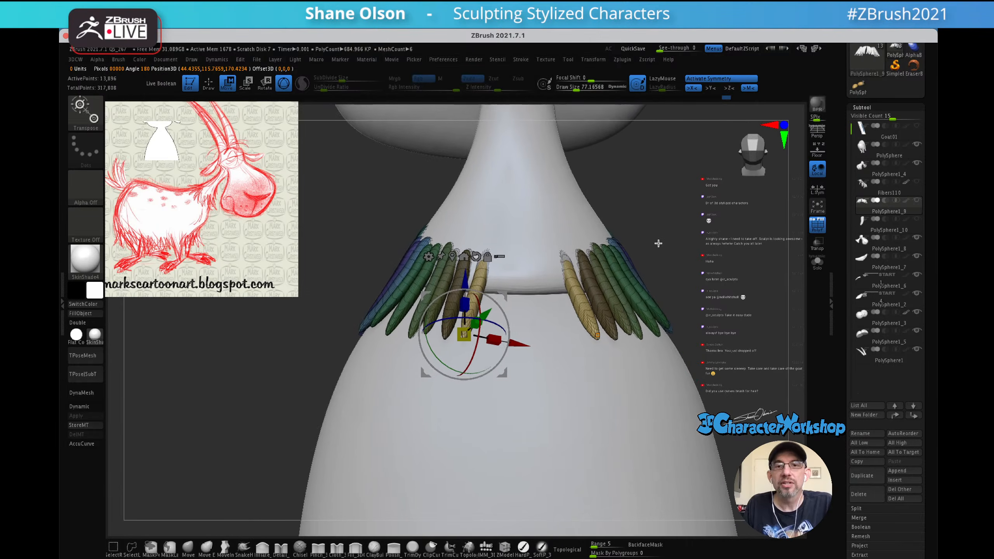
{"action": "left_click_drag", "start_coordinate": [492, 300], "coordinate": [565, 234], "text": "alt"}
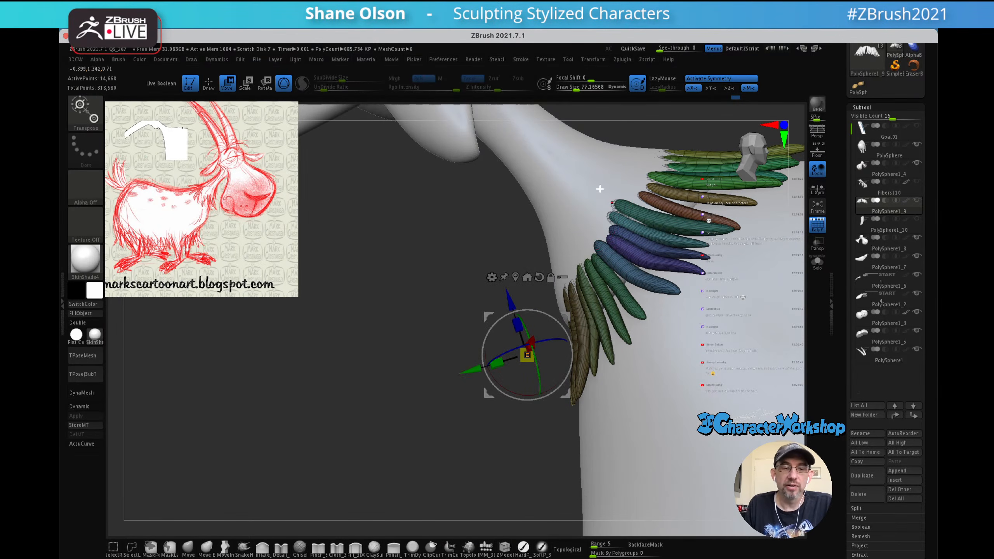
- Return to sculpting mode and turn off the polygroup wireframe display on the neck strands
{"action": "key", "text": "q"}
{"action": "mouse_move", "coordinate": [587, 243]}
{"action": "right_mouse_down", "text": "ctrl"}
{"action": "mouse_move", "coordinate": [634, 200]}
{"action": "mouse_move", "coordinate": [648, 260]}
{"action": "mouse_move", "coordinate": [627, 225]}
{"action": "mouse_move", "coordinate": [559, 328]}
{"action": "mouse_move", "coordinate": [608, 294]}
{"action": "right_mouse_up", "text": "ctrl"}
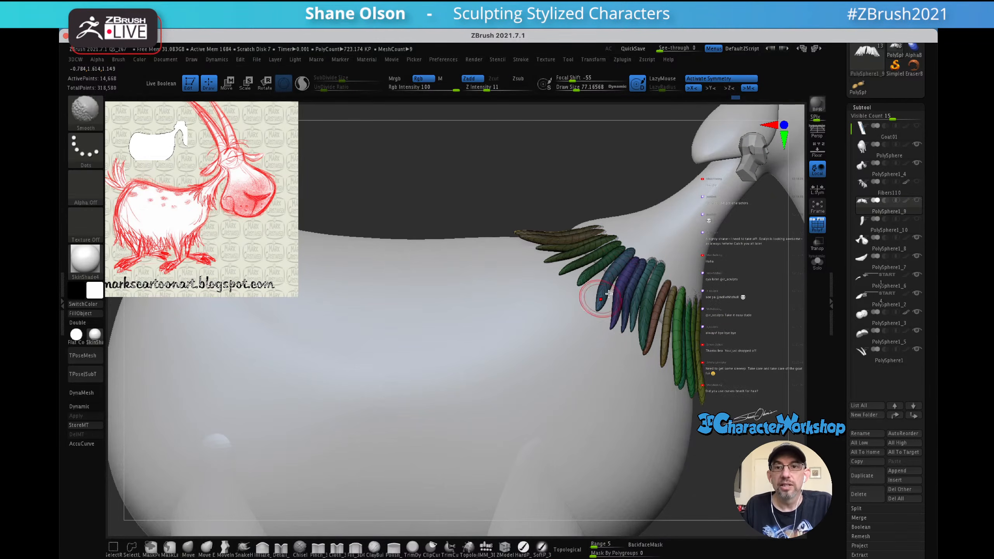
{"action": "key", "text": "shift+f"}
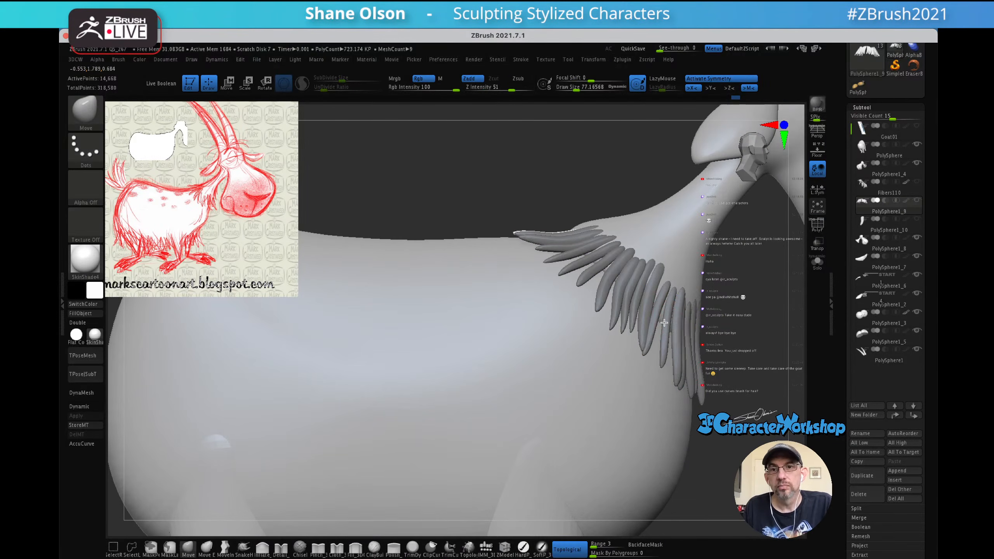
- Clear the mask from the neck fur tufts on the goat
{"action": "right_click_drag", "start_coordinate": [664, 323], "coordinate": [614, 222], "text": "ctrl"}
{"action": "right_click_drag", "start_coordinate": [712, 392], "coordinate": [604, 369], "text": "alt"}
{"action": "right_click_drag", "start_coordinate": [604, 369], "coordinate": [642, 435]}
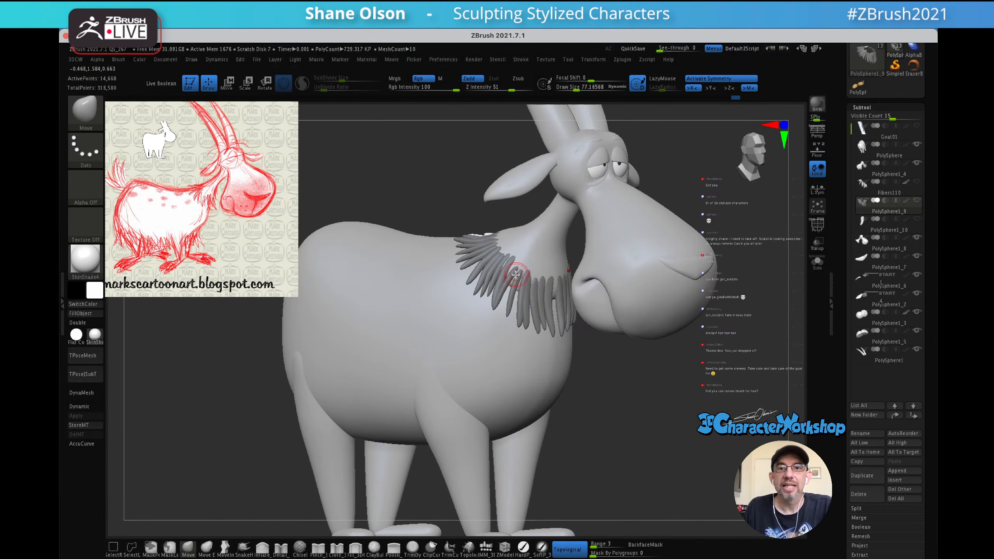
{"action": "mouse_move", "coordinate": [417, 183]}
{"action": "left_mouse_down"}
{"action": "mouse_move", "coordinate": [414, 173]}
{"action": "mouse_move", "coordinate": [442, 217]}
{"action": "mouse_move", "coordinate": [432, 216]}
{"action": "mouse_move", "coordinate": [425, 202]}
{"action": "mouse_move", "coordinate": [454, 222]}
{"action": "left_mouse_up"}
{"action": "key", "text": "ctrl"}
{"action": "left_click", "coordinate": [431, 206], "text": "ctrl"}
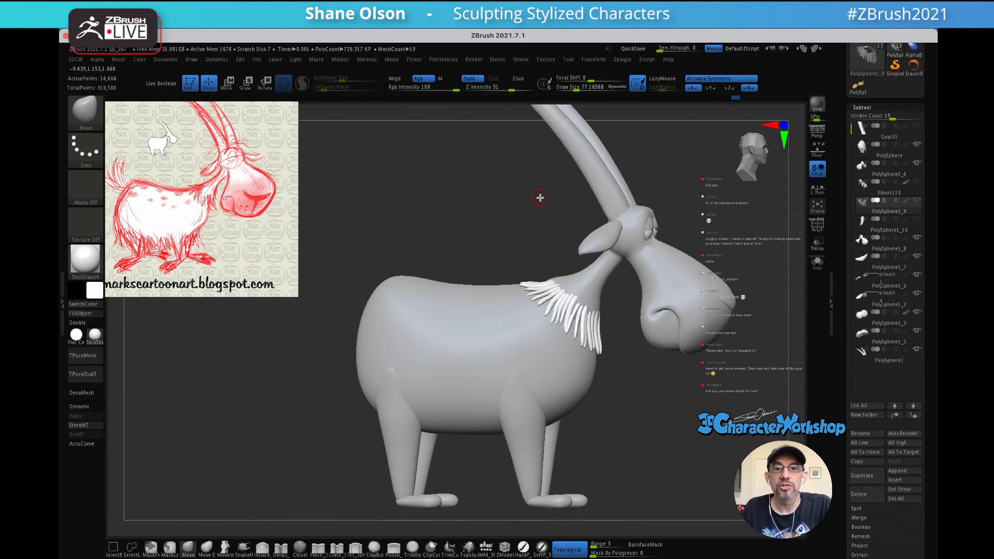
{"action": "left_click_drag", "start_coordinate": [540, 198], "coordinate": [524, 192], "text": "alt"}
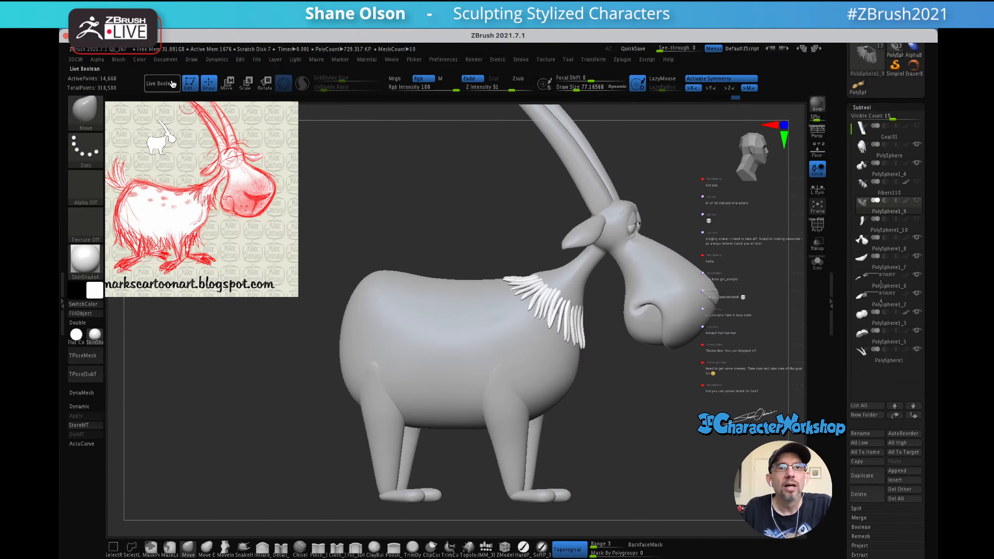
{"action": "left_click_drag", "start_coordinate": [441, 207], "coordinate": [427, 209]}
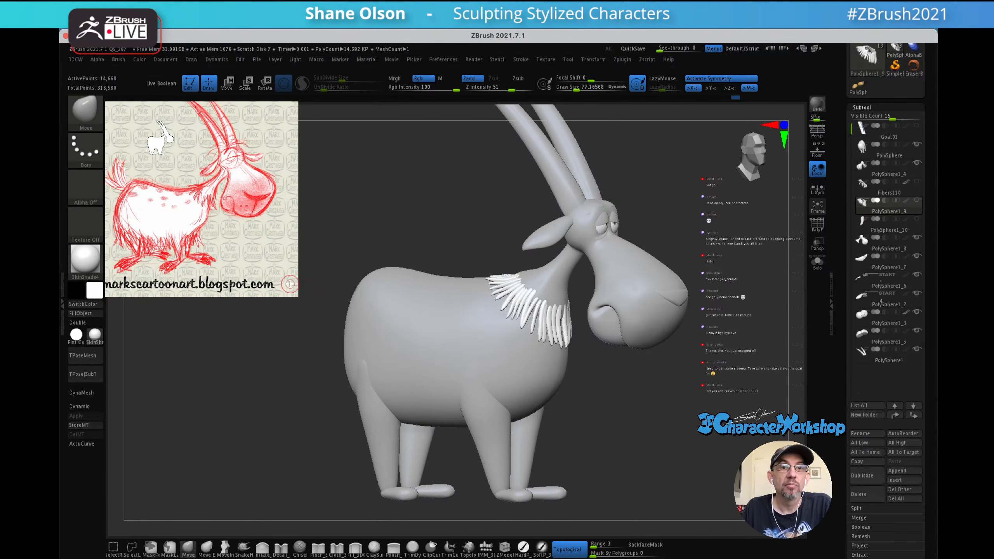
- Change the current colour from white to a muted medium blue
{"action": "left_click", "coordinate": [95, 290]}
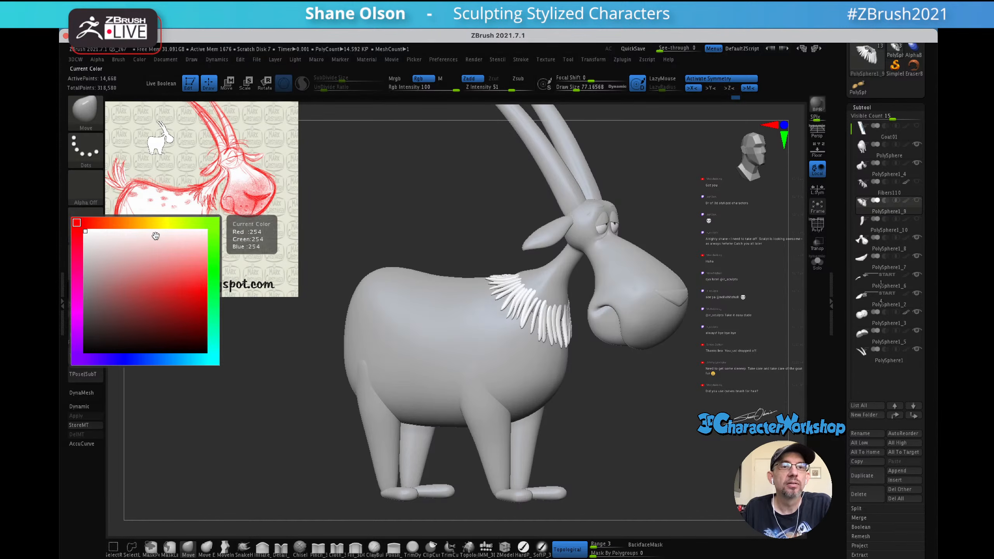
{"action": "left_click", "coordinate": [162, 359]}
{"action": "left_click_drag", "start_coordinate": [167, 308], "coordinate": [133, 302]}
{"action": "left_click", "coordinate": [130, 298]}
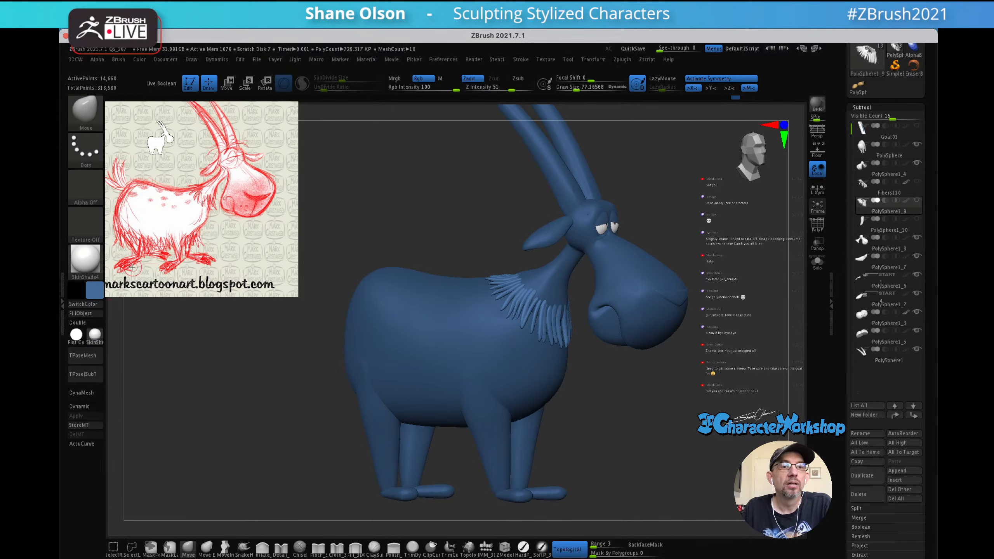
{"action": "left_click", "coordinate": [94, 290]}
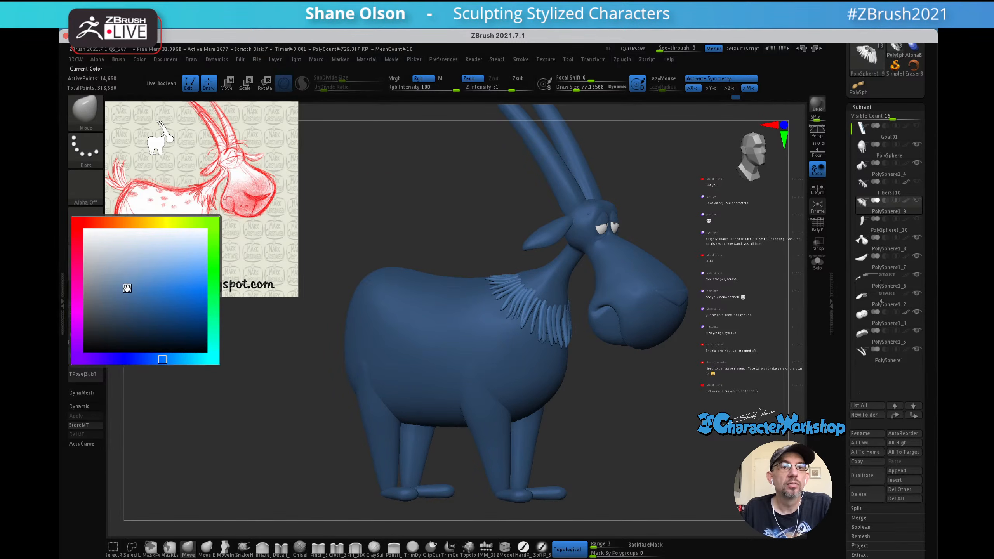
{"action": "left_click_drag", "start_coordinate": [353, 213], "coordinate": [438, 193]}
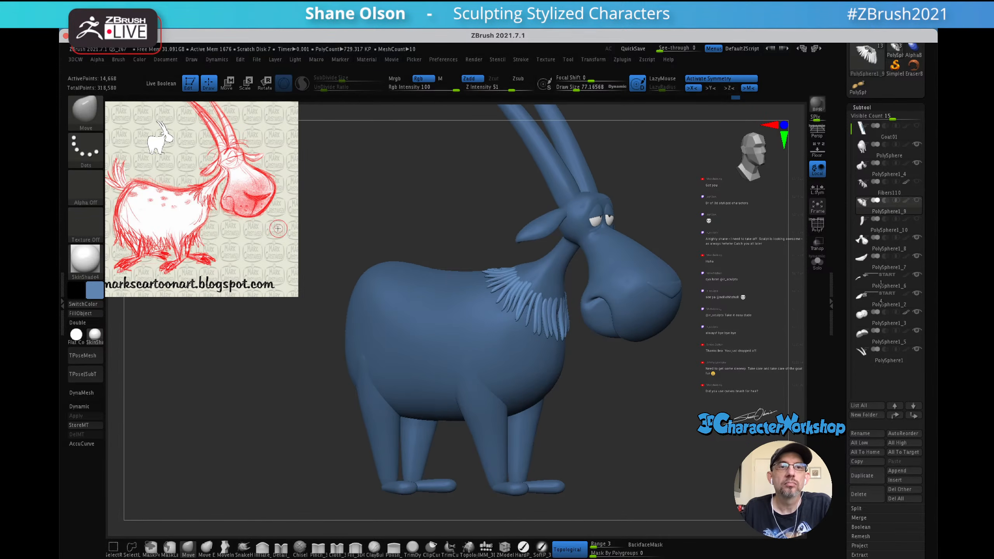
- Lighten and desaturate the current colour in small adjustments to a pale grey-blue
{"action": "left_click", "coordinate": [93, 291]}
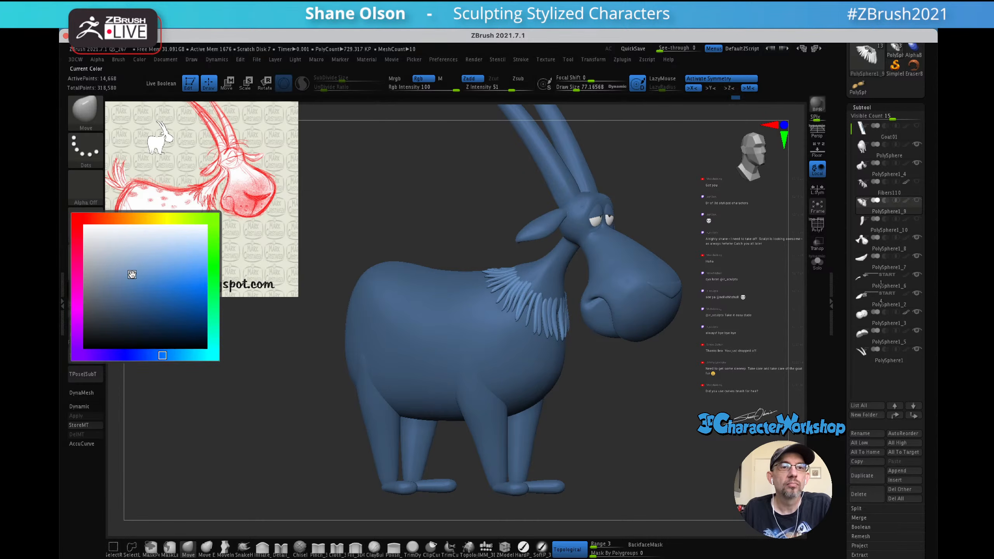
{"action": "left_click", "coordinate": [122, 267]}
{"action": "left_click_drag", "start_coordinate": [381, 216], "coordinate": [402, 212]}
{"action": "left_click_drag", "start_coordinate": [454, 186], "coordinate": [432, 195]}
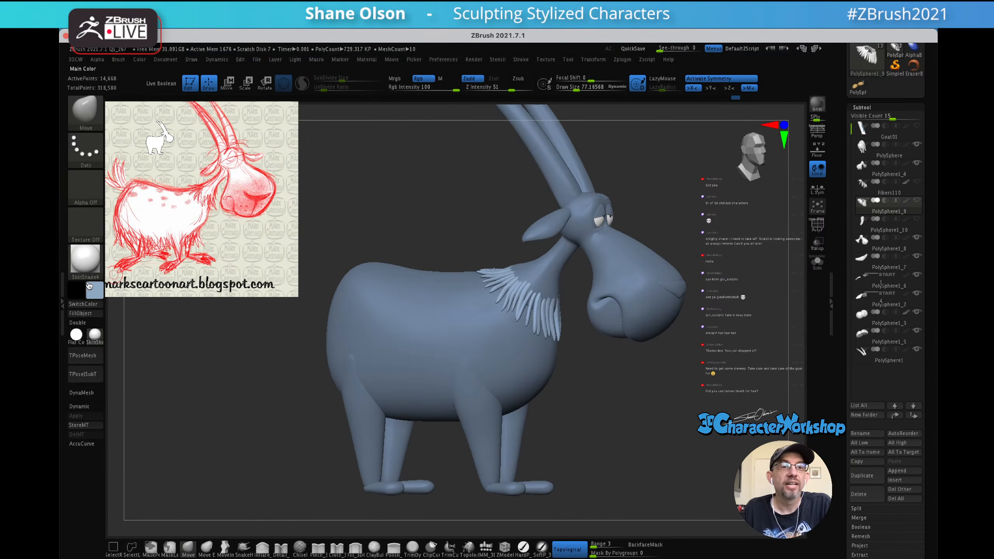
{"action": "left_click", "coordinate": [95, 299]}
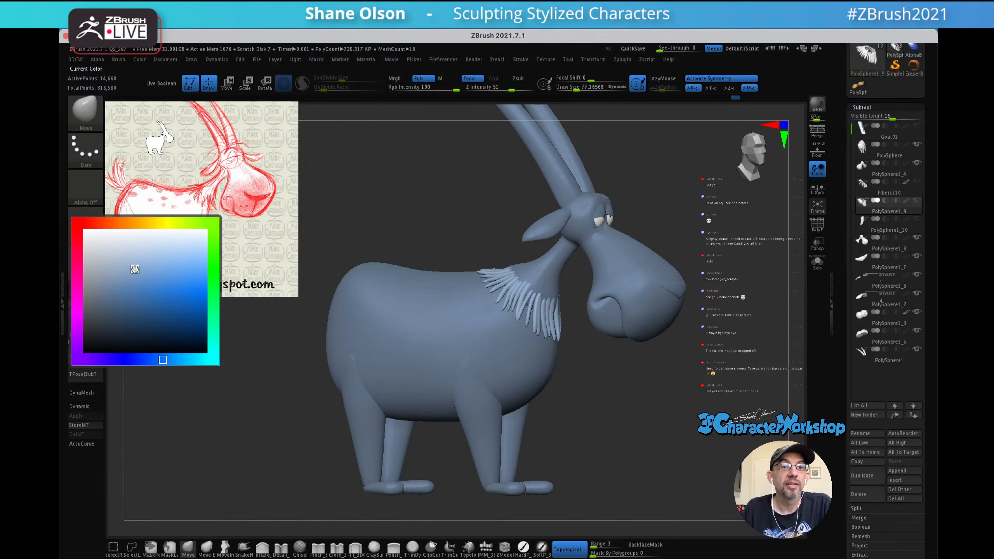
{"action": "mouse_move", "coordinate": [475, 173]}
{"action": "left_mouse_down"}
{"action": "mouse_move", "coordinate": [430, 180]}
{"action": "mouse_move", "coordinate": [480, 177]}
{"action": "mouse_move", "coordinate": [452, 158]}
{"action": "mouse_move", "coordinate": [437, 165]}
{"action": "mouse_move", "coordinate": [461, 178]}
{"action": "mouse_move", "coordinate": [423, 172]}
{"action": "left_mouse_up"}
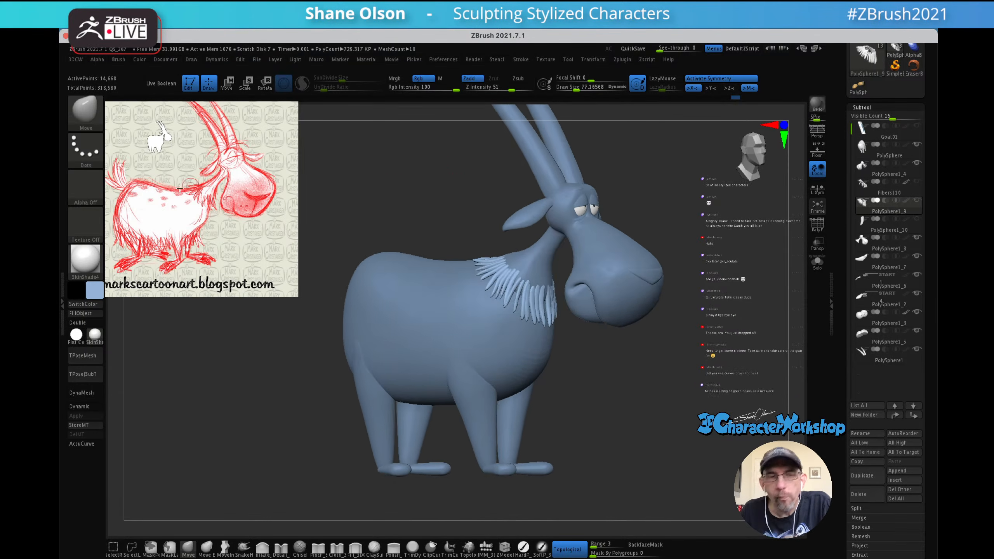
{"action": "left_click", "coordinate": [93, 293]}
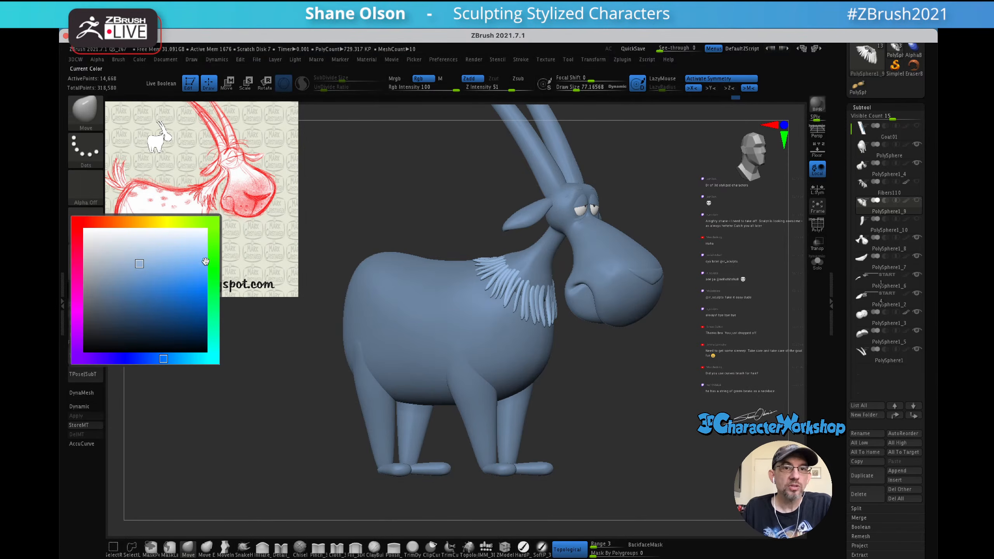
{"action": "left_click", "coordinate": [135, 257]}
{"action": "left_click_drag", "start_coordinate": [371, 216], "coordinate": [366, 215]}
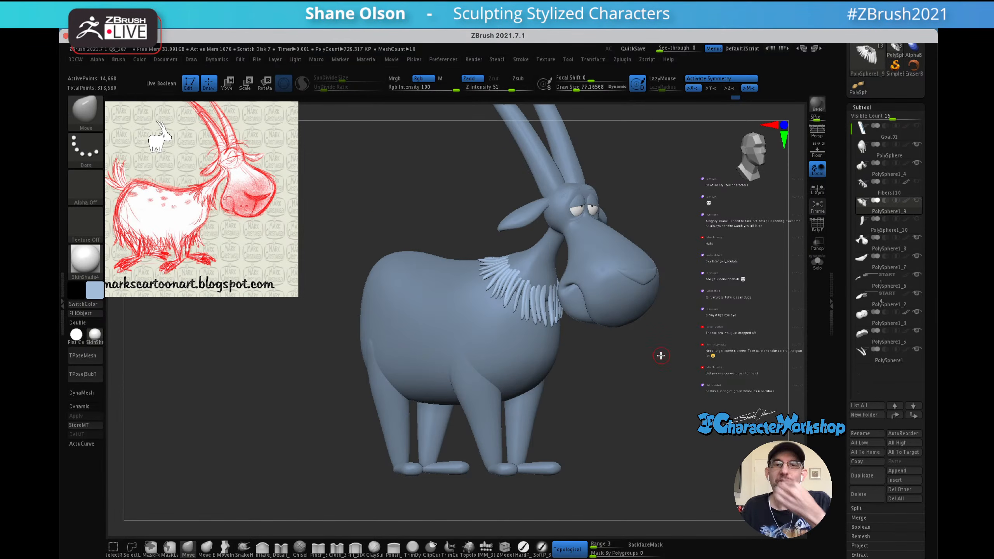
{"action": "left_click_drag", "start_coordinate": [669, 380], "coordinate": [644, 391], "text": "alt"}
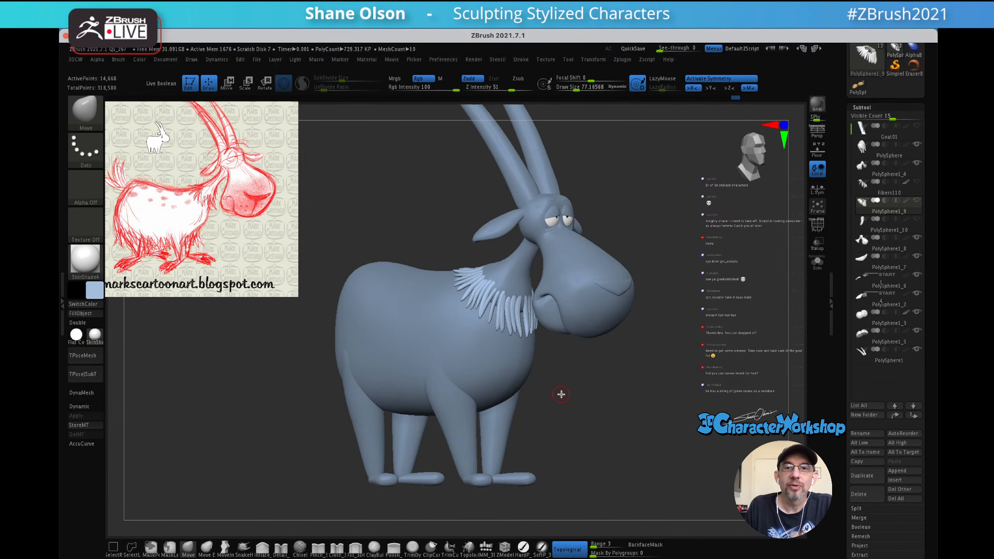
- Activate the HardP_3DCW brush, then fill the goat's body subtool (PolySphere) with the pale grey-blue
{"action": "left_click", "coordinate": [524, 548]}
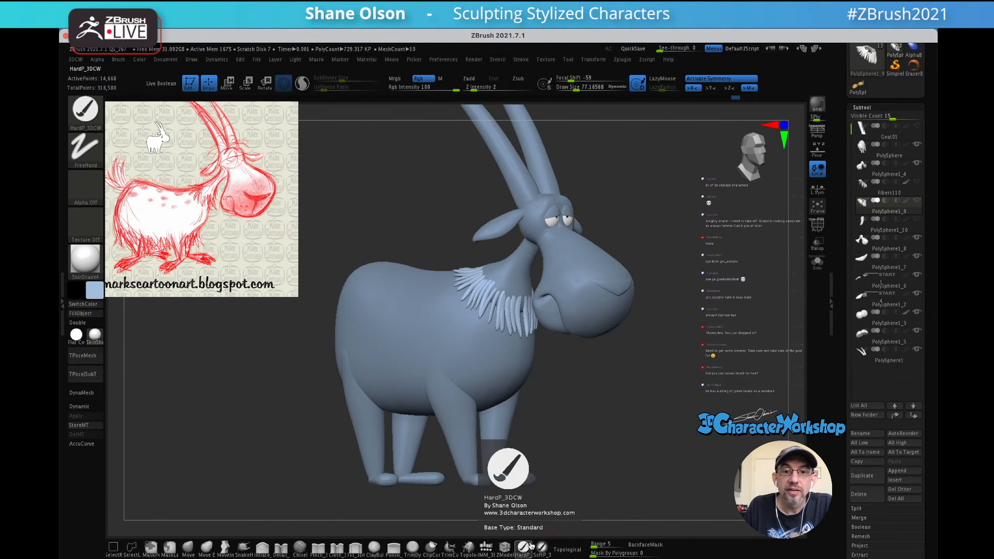
{"action": "key", "text": "b"}
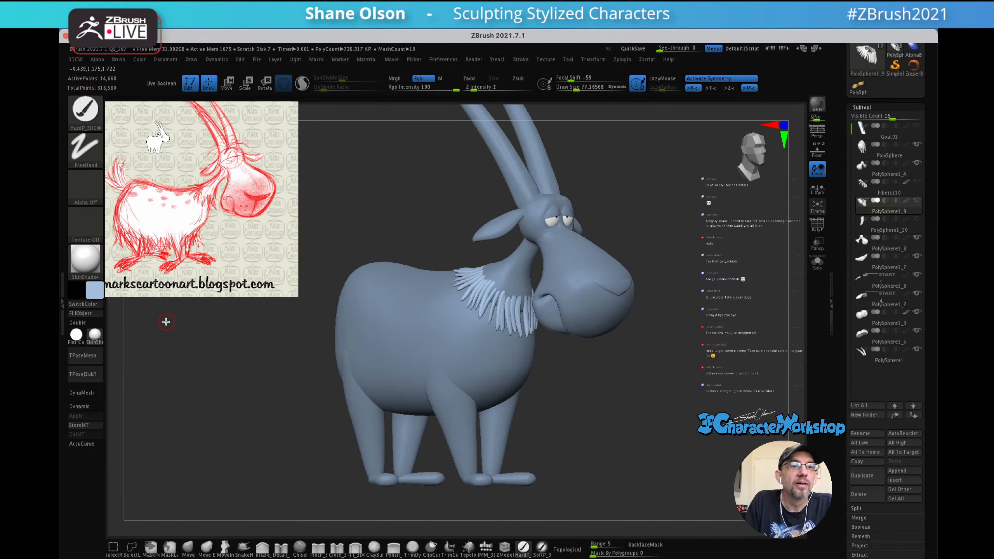
{"action": "left_click", "coordinate": [371, 319], "text": "alt"}
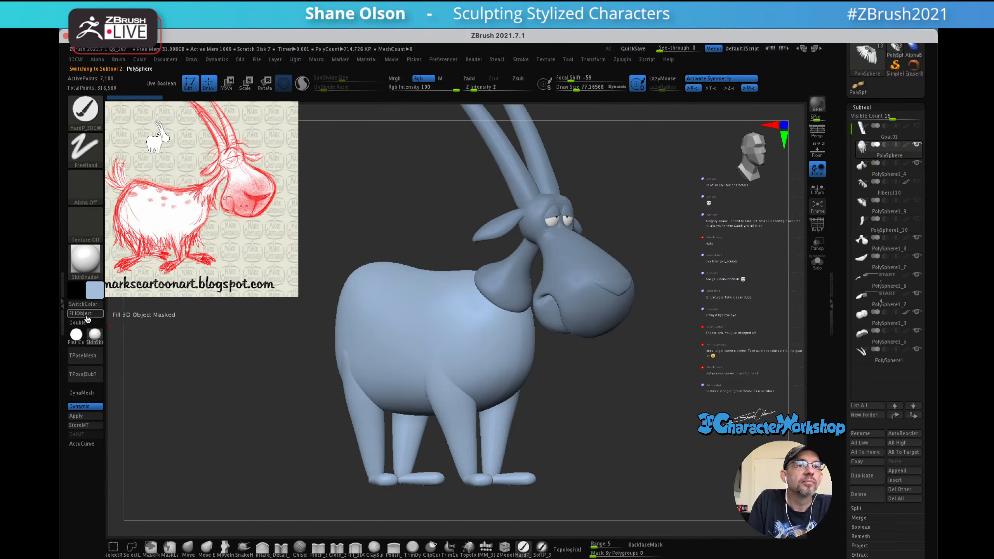
{"action": "mouse_move", "coordinate": [633, 195]}
{"action": "left_mouse_down"}
{"action": "mouse_move", "coordinate": [659, 189]}
{"action": "mouse_move", "coordinate": [630, 214]}
{"action": "left_mouse_up"}
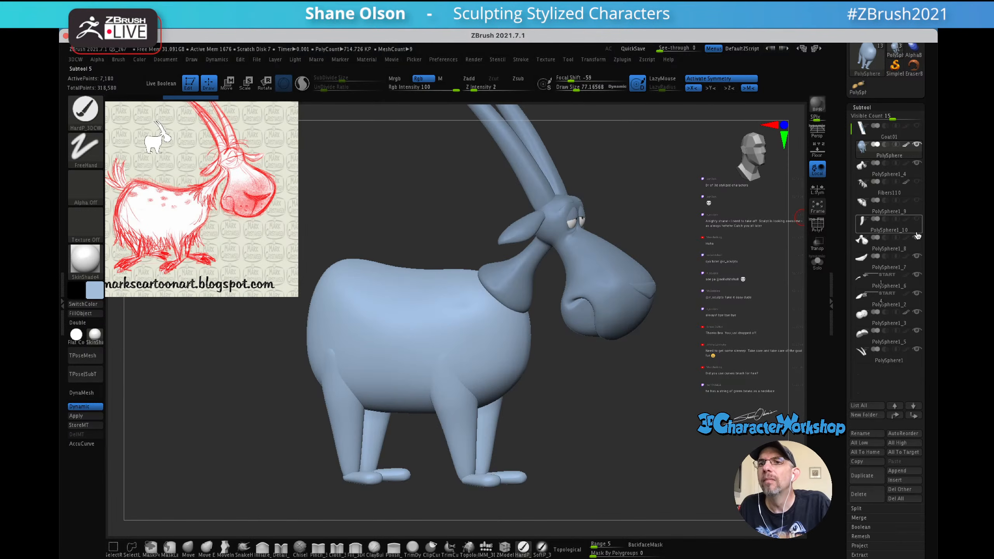
- Make the neck fur subtool PolySphere1_9 visible and check it from the side
{"action": "mouse_move", "coordinate": [920, 227]}
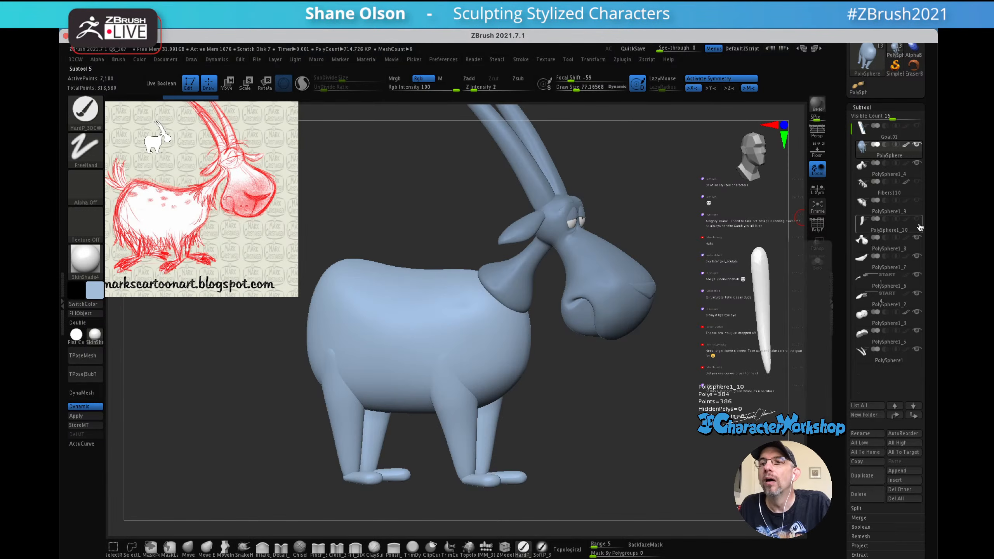
{"action": "left_click", "coordinate": [917, 200]}
{"action": "left_click_drag", "start_coordinate": [689, 271], "coordinate": [669, 284]}
{"action": "left_click_drag", "start_coordinate": [548, 391], "coordinate": [617, 312]}
{"action": "right_click_drag", "start_coordinate": [588, 241], "coordinate": [590, 258], "text": "alt"}
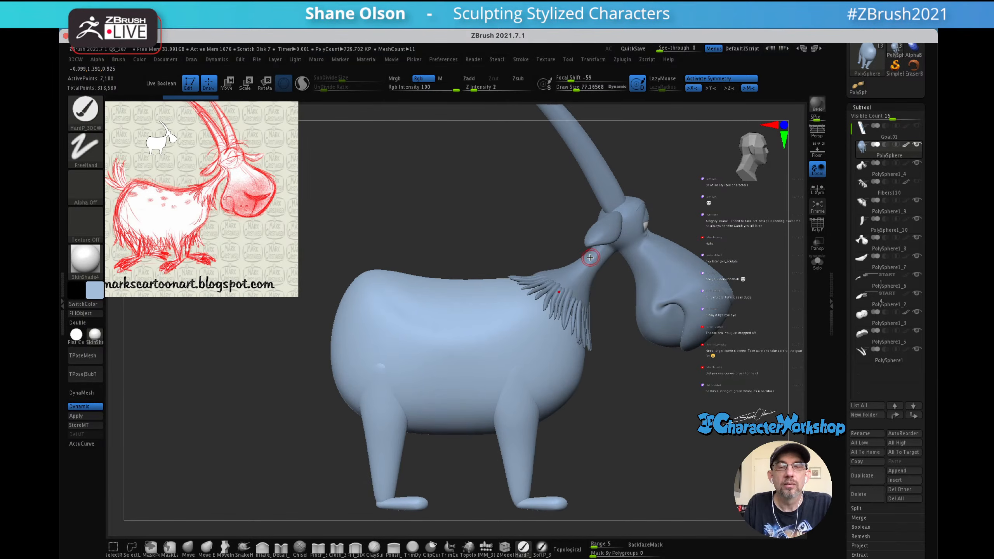
- Sample a darker grey-blue from the goat's shaded neck and enlarge the brush to a draw size of about 281
{"action": "key", "text": "c"}
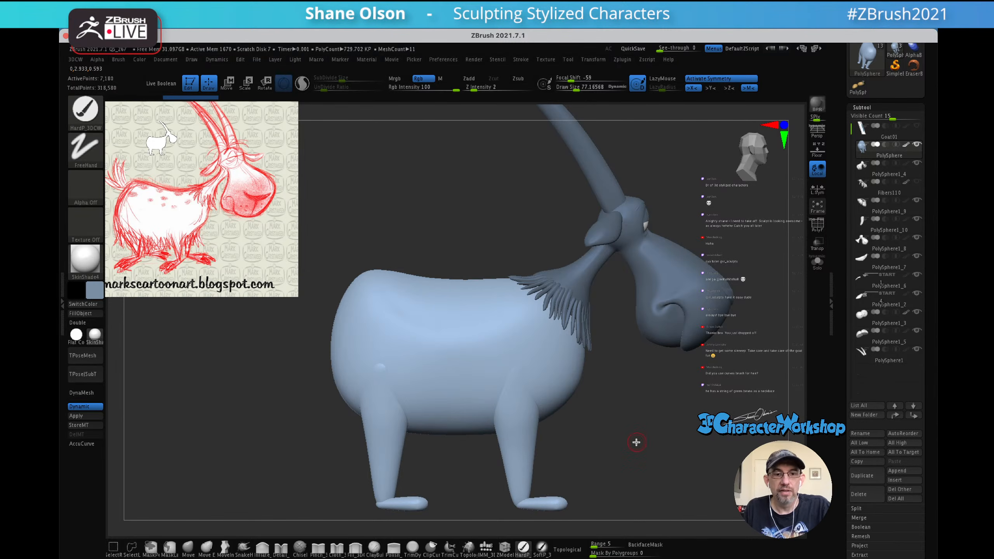
{"action": "key", "text": "s"}
{"action": "mouse_move", "coordinate": [642, 443]}
{"action": "left_mouse_down"}
{"action": "mouse_move", "coordinate": [630, 422]}
{"action": "mouse_move", "coordinate": [644, 413]}
{"action": "mouse_move", "coordinate": [624, 417]}
{"action": "left_mouse_up"}
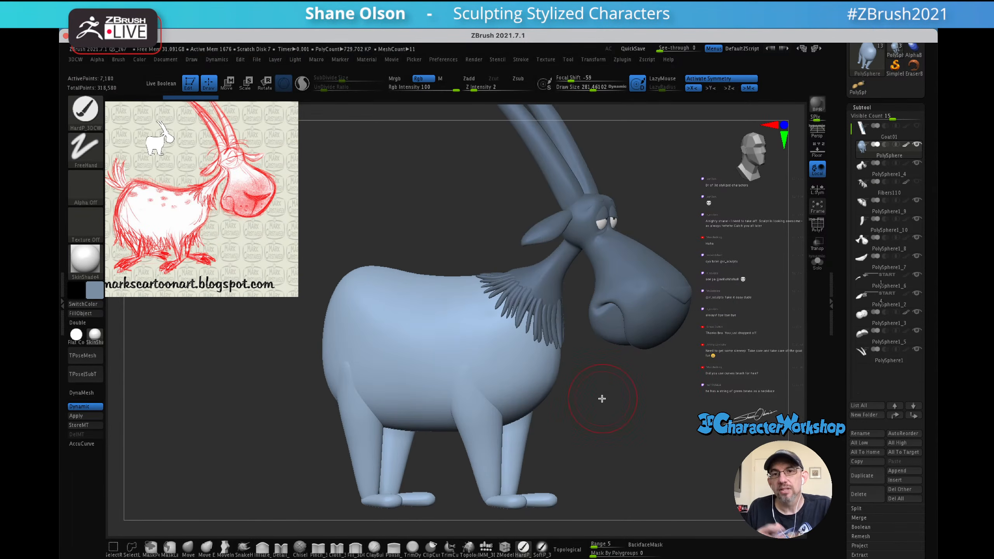
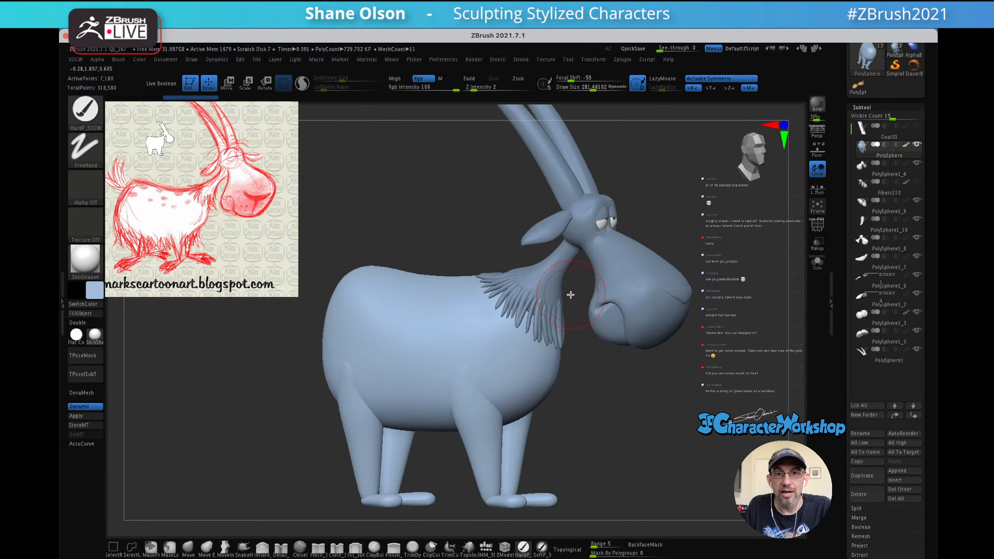
- Sample the darker grey-blue from the model and fill the head and neck subtool PolySphere1_4 with it
{"action": "key", "text": "c"}
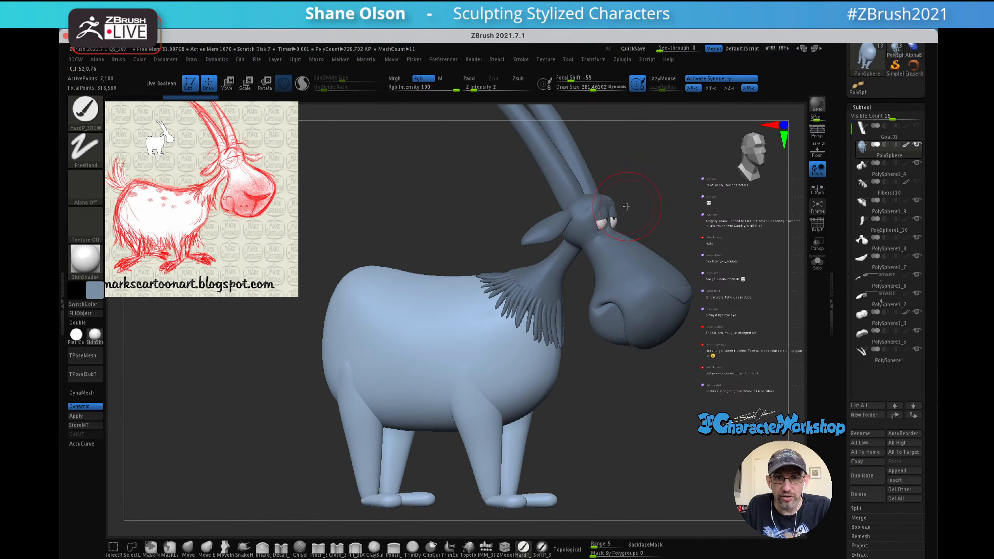
{"action": "left_click_drag", "start_coordinate": [721, 203], "coordinate": [582, 277]}
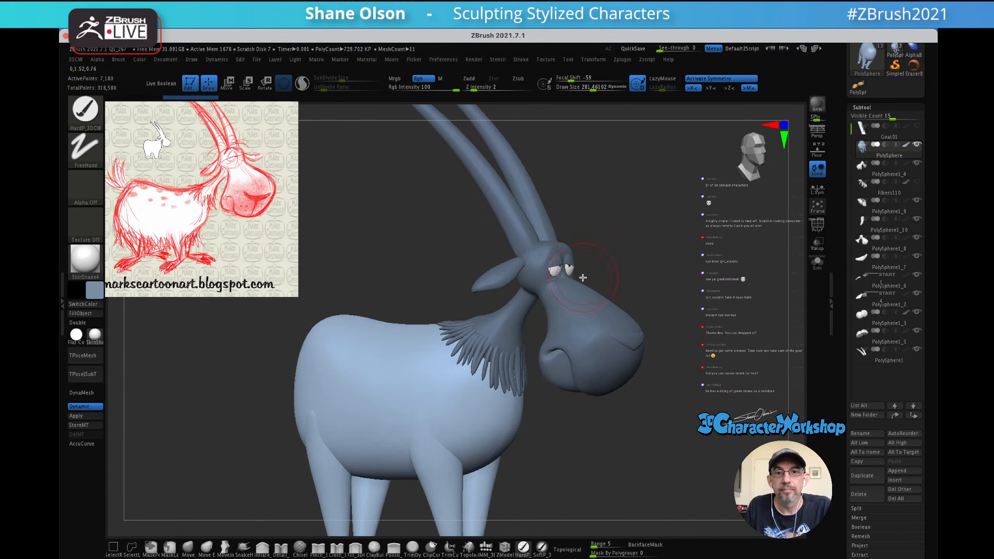
{"action": "left_click", "coordinate": [499, 333], "text": "alt"}
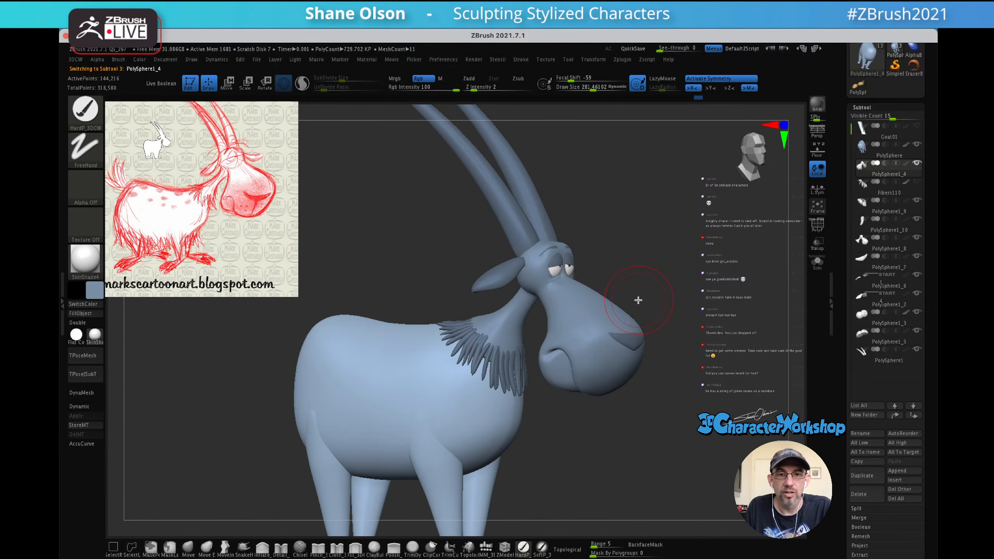
{"action": "left_click", "coordinate": [91, 314]}
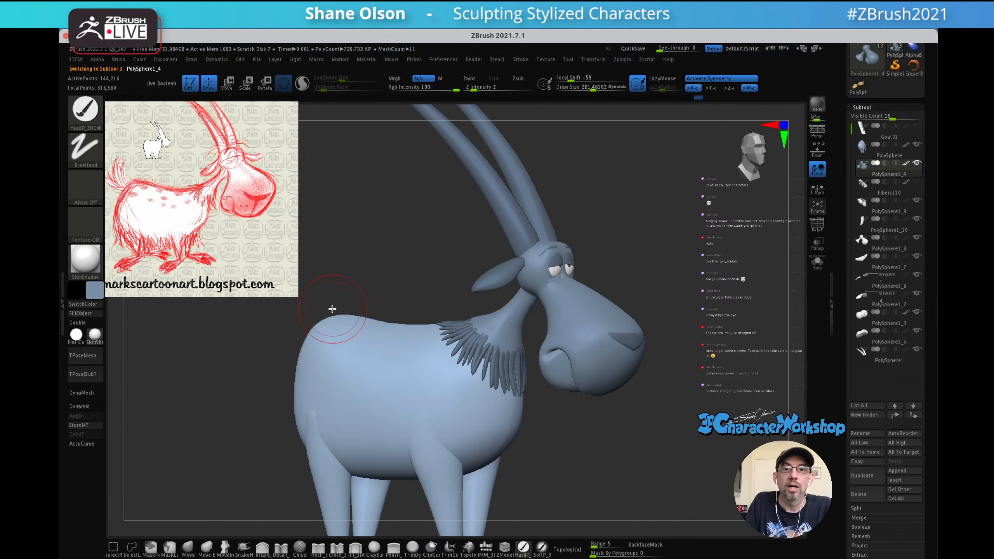
- Fill the neck fur subtool PolySphere1_9 with the darker grey-blue and reapply the fill to the head and neck subtool PolySphere1_4
{"action": "left_click", "coordinate": [470, 347], "text": "alt"}
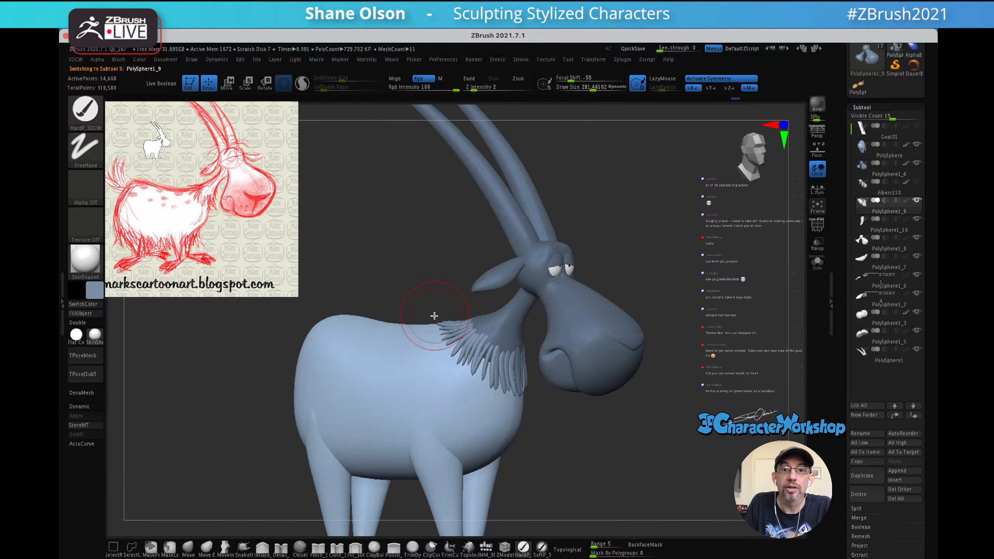
{"action": "left_click", "coordinate": [95, 315]}
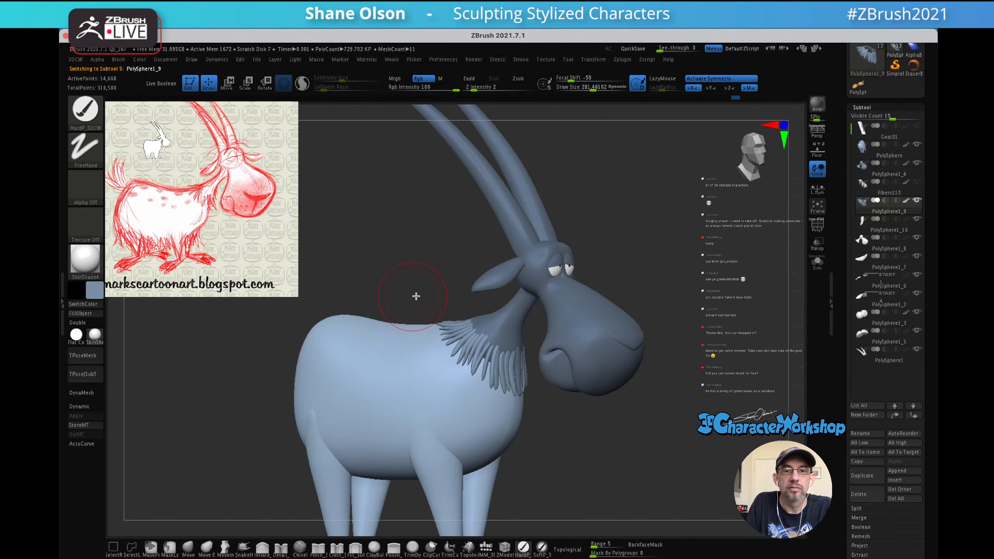
{"action": "key", "text": "b"}
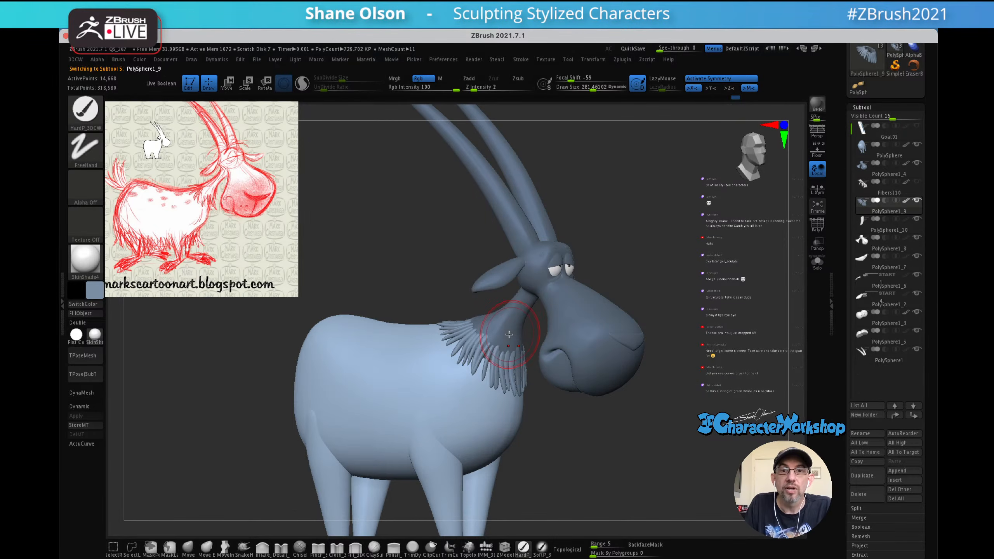
{"action": "left_click", "coordinate": [509, 334], "text": "alt"}
{"action": "left_click", "coordinate": [92, 314]}
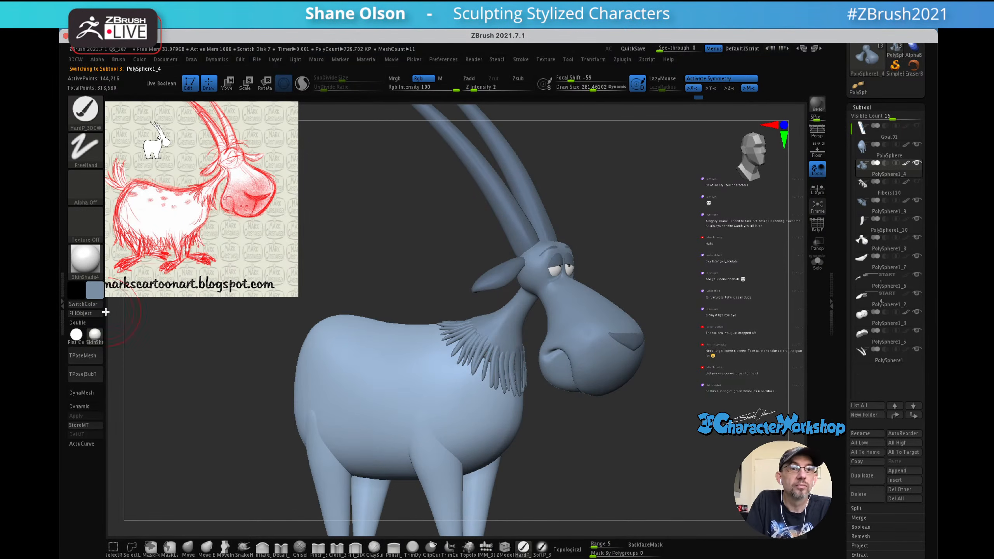
- Select the ear subtool PolySphere1_2 and fill it with the same darker grey-blue
{"action": "left_click", "coordinate": [506, 271], "text": "alt"}
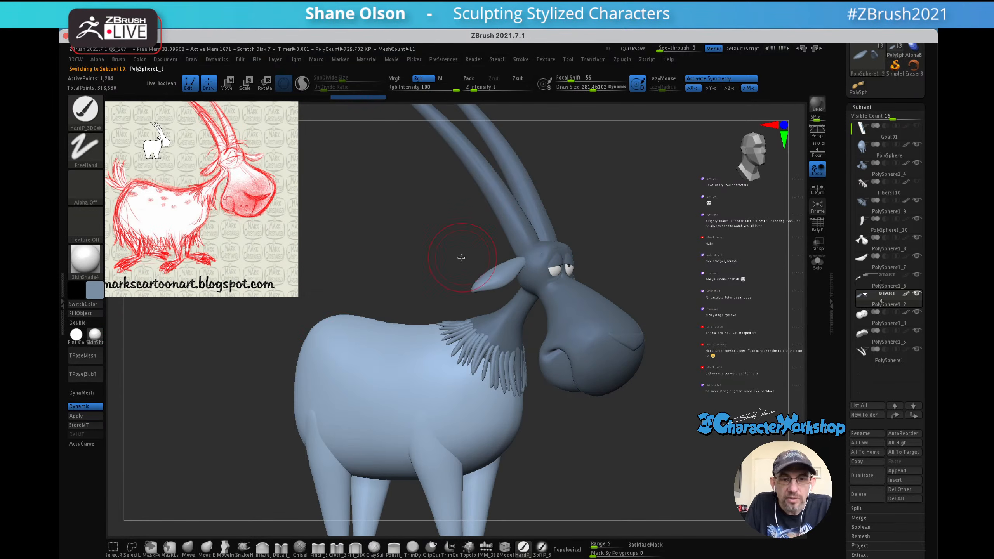
{"action": "key", "text": "shift+f"}
{"action": "key", "text": "shift+f"}
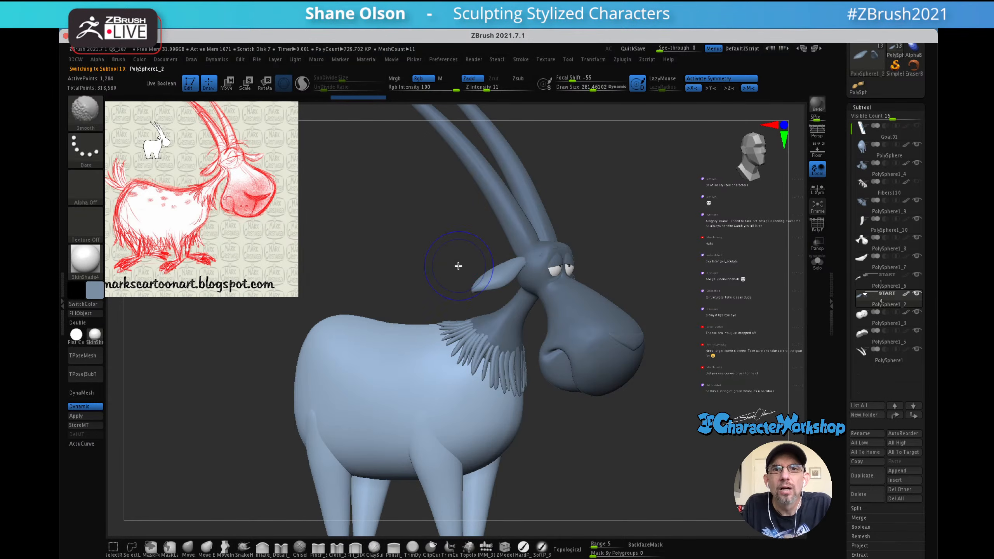
{"action": "mouse_move", "coordinate": [620, 218]}
{"action": "left_mouse_down"}
{"action": "mouse_move", "coordinate": [607, 224]}
{"action": "mouse_move", "coordinate": [634, 228]}
{"action": "left_mouse_up"}
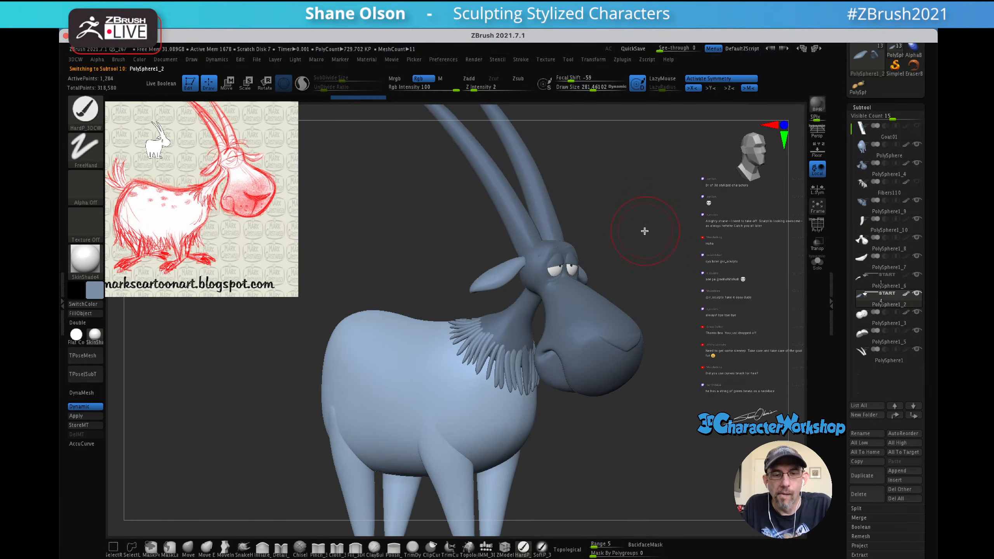
- Select the head and neck subtool PolySphere1_4 and examine its colour against the ears, neck fur and body
{"action": "left_click", "coordinate": [587, 310], "text": "alt"}
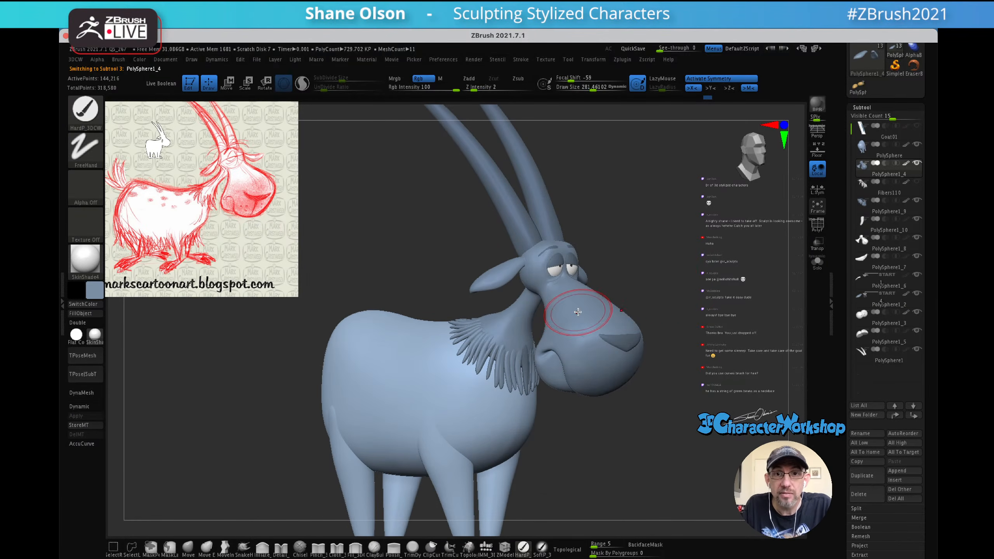
{"action": "key", "text": "ctrl"}
{"action": "mouse_move", "coordinate": [667, 248]}
{"action": "left_mouse_down"}
{"action": "mouse_move", "coordinate": [630, 215]}
{"action": "mouse_move", "coordinate": [643, 233]}
{"action": "mouse_move", "coordinate": [617, 236]}
{"action": "mouse_move", "coordinate": [659, 227]}
{"action": "mouse_move", "coordinate": [660, 262]}
{"action": "mouse_move", "coordinate": [637, 259]}
{"action": "left_mouse_up"}
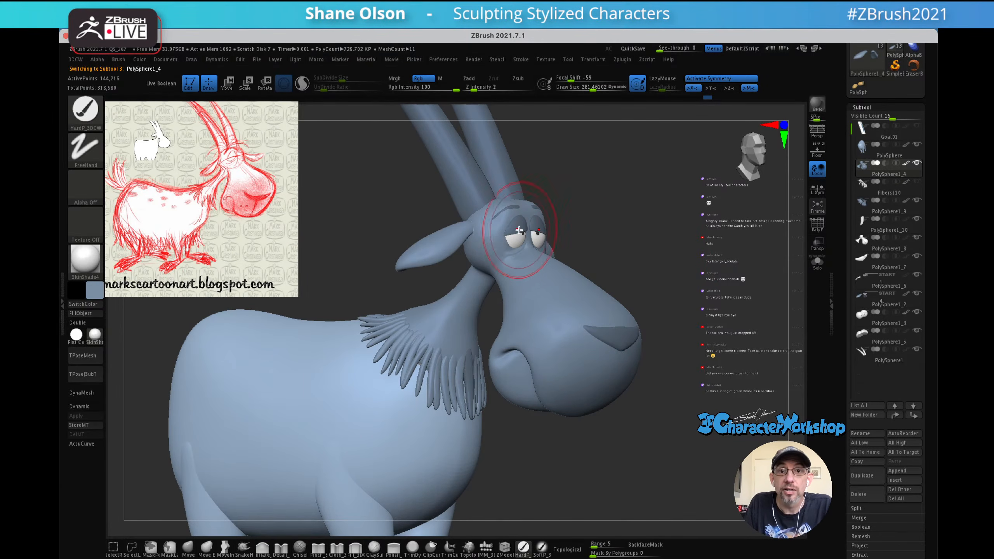
{"action": "left_click_drag", "start_coordinate": [592, 218], "coordinate": [616, 212], "text": "alt"}
{"action": "key", "text": "shift+f"}
{"action": "key", "text": "shift+f"}
{"action": "left_click_drag", "start_coordinate": [616, 229], "coordinate": [624, 204]}
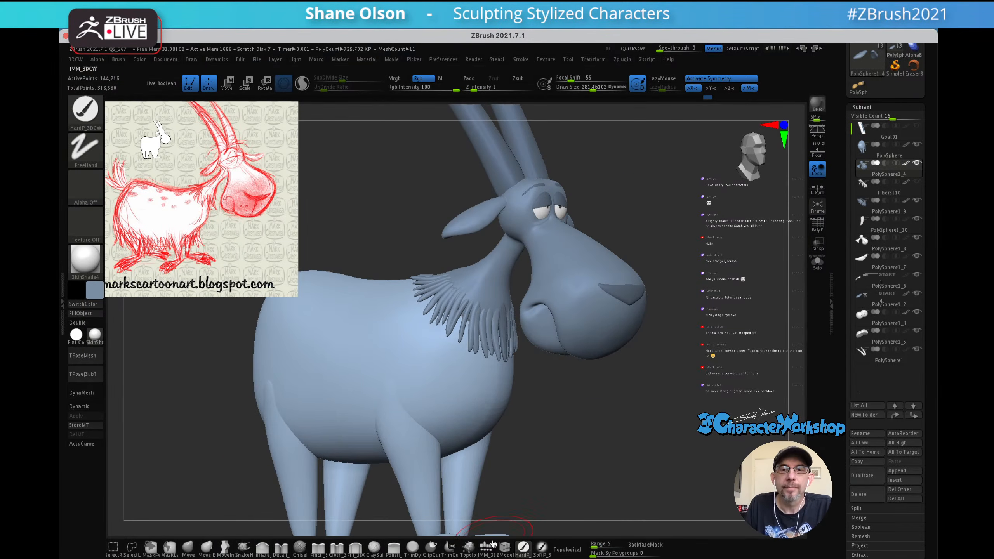
{"action": "key", "text": "b"}
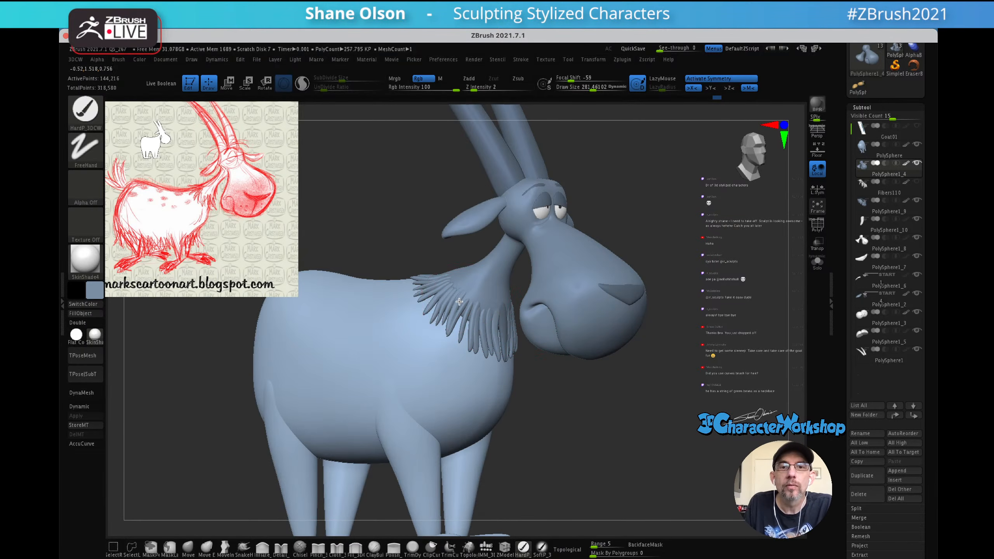
- Inspect the PolyFrame polygroups of the neck fur PolySphere1_9, ear PolySphere1_2 and head PolySphere1_4 subtools
{"action": "key", "text": "shift+f"}
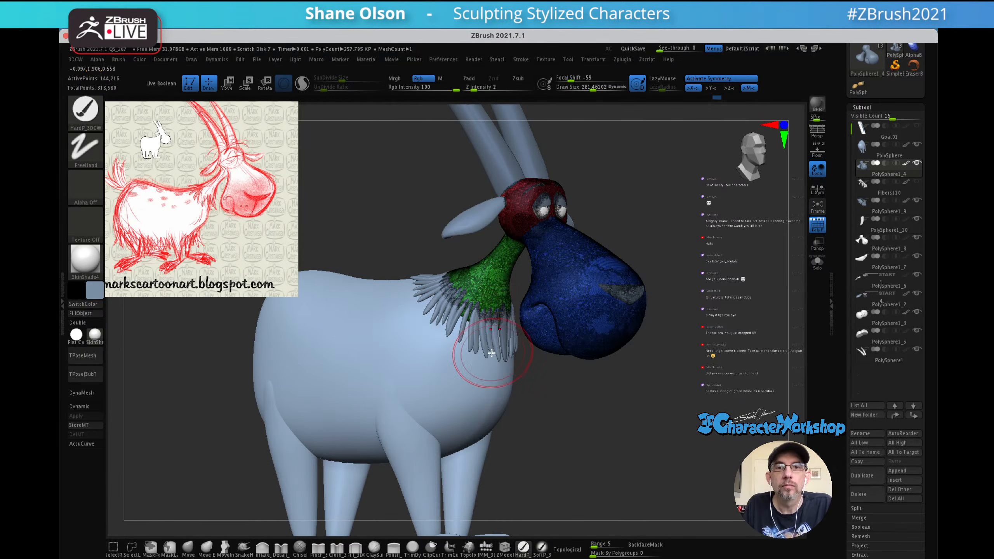
{"action": "left_click", "coordinate": [471, 336], "text": "alt"}
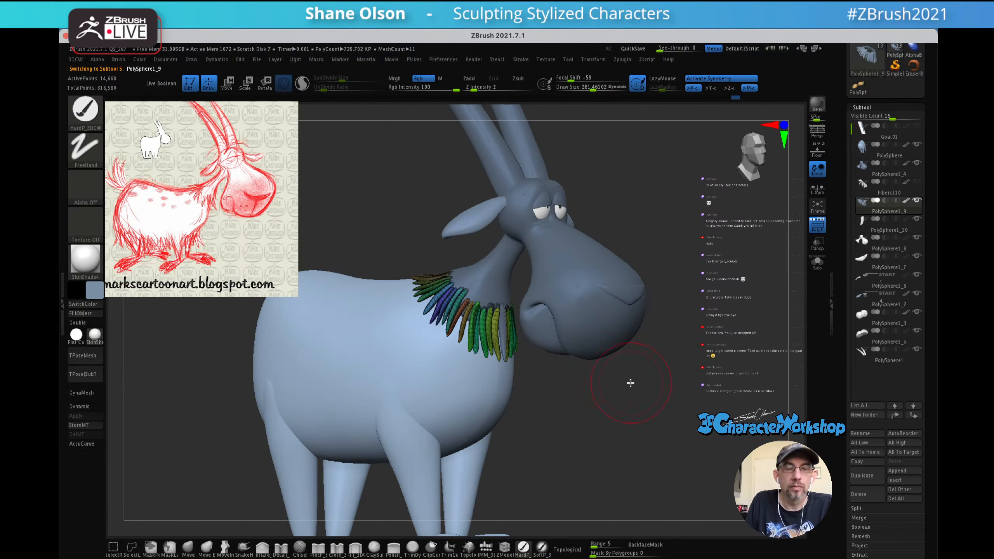
{"action": "left_click_drag", "start_coordinate": [629, 204], "coordinate": [614, 202]}
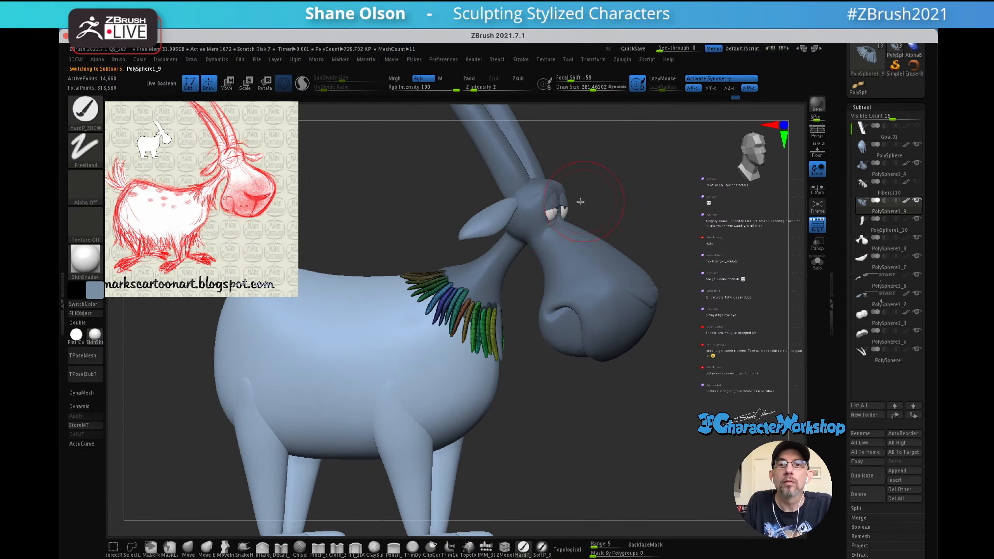
{"action": "left_click", "coordinate": [505, 214], "text": "alt"}
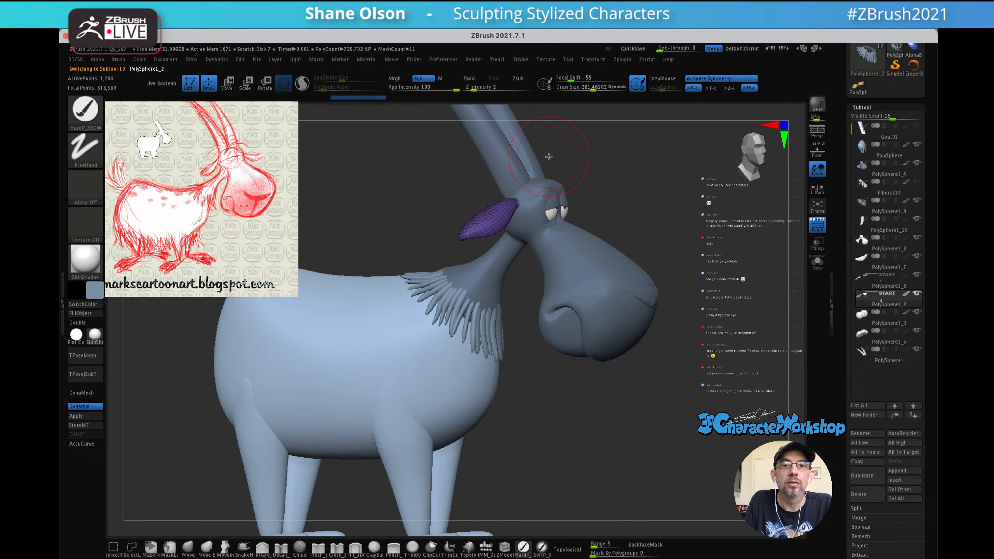
{"action": "left_click", "coordinate": [487, 269], "text": "alt"}
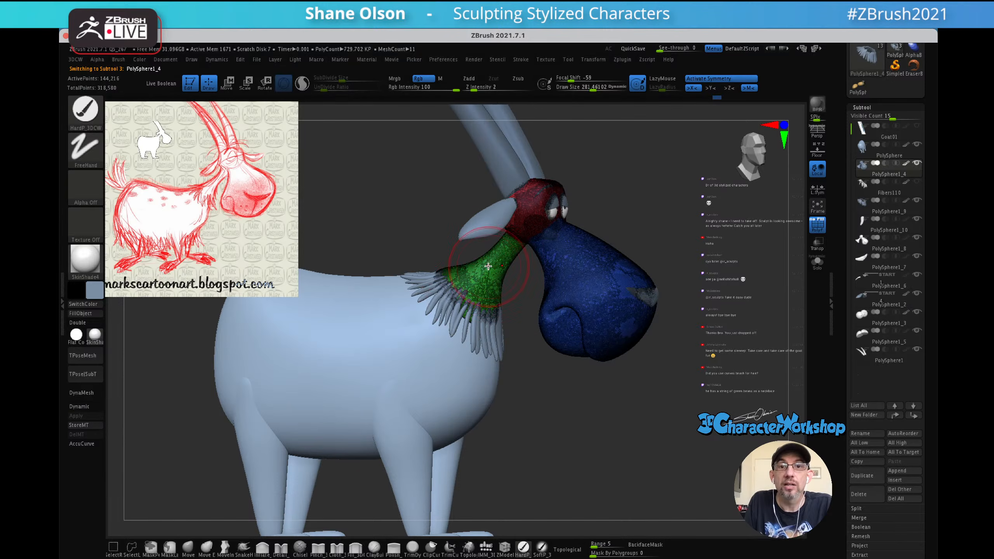
{"action": "left_click", "coordinate": [98, 317]}
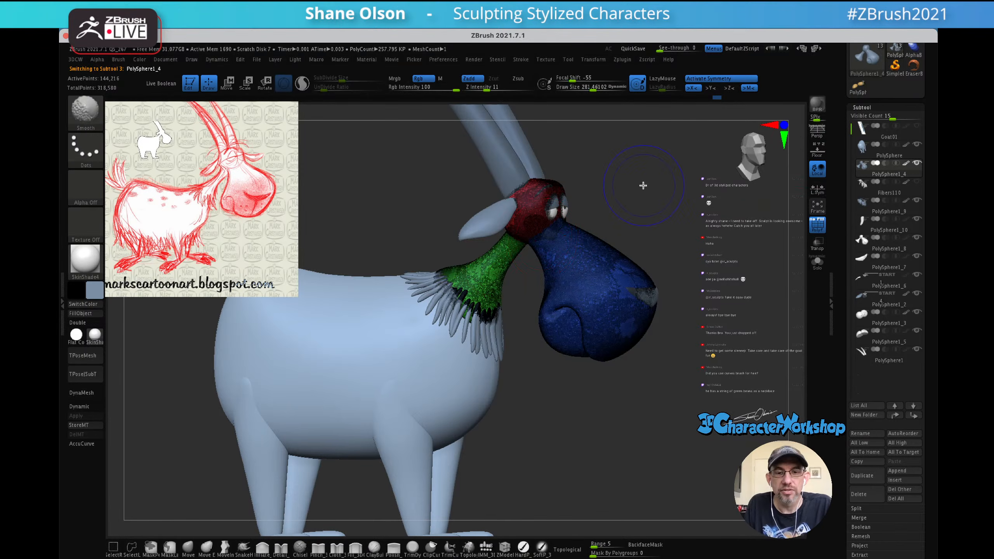
{"action": "key", "text": "shift+f"}
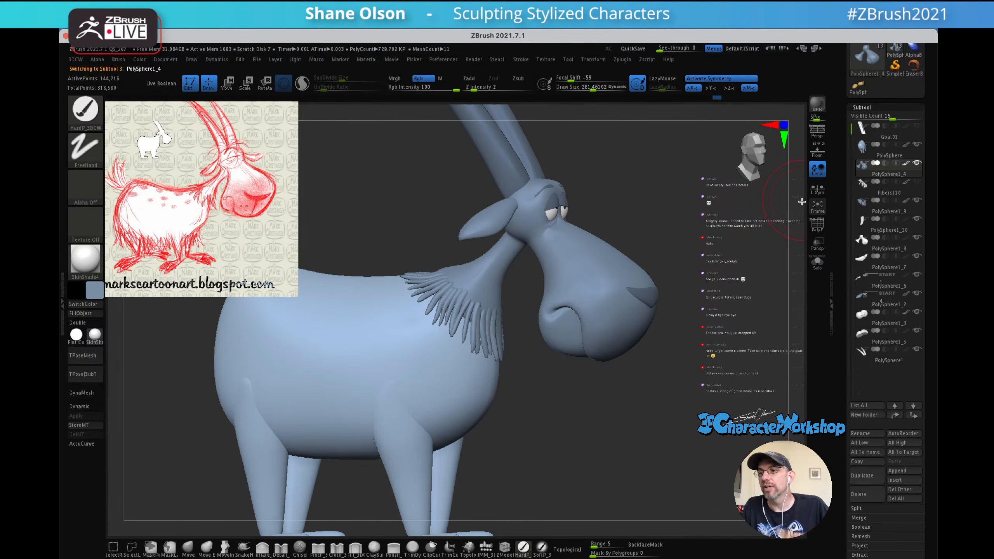
- Save the goat tool as a new version named Goat02ztl in the ZTLs folder
{"action": "left_click_drag", "start_coordinate": [838, 135], "coordinate": [832, 218]}
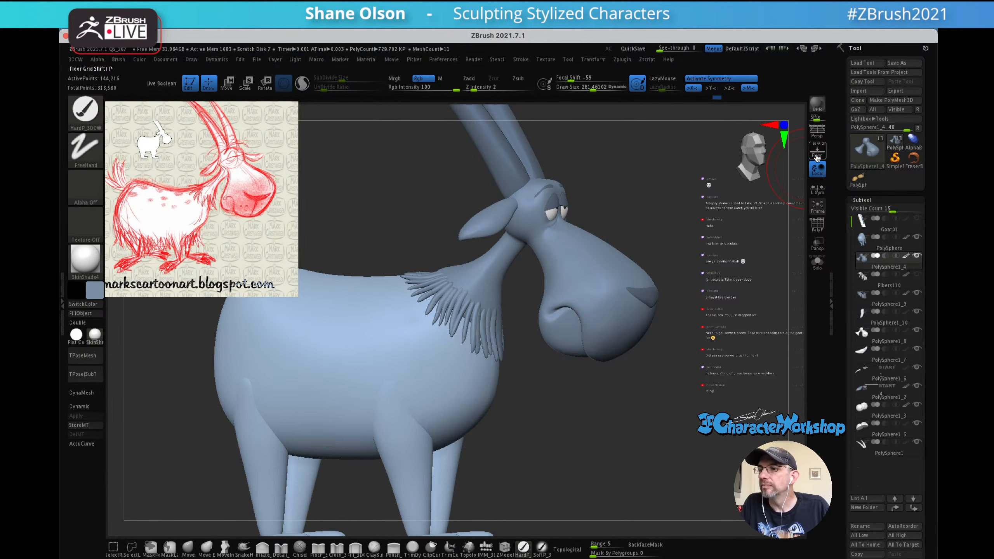
{"action": "left_click", "coordinate": [898, 63]}
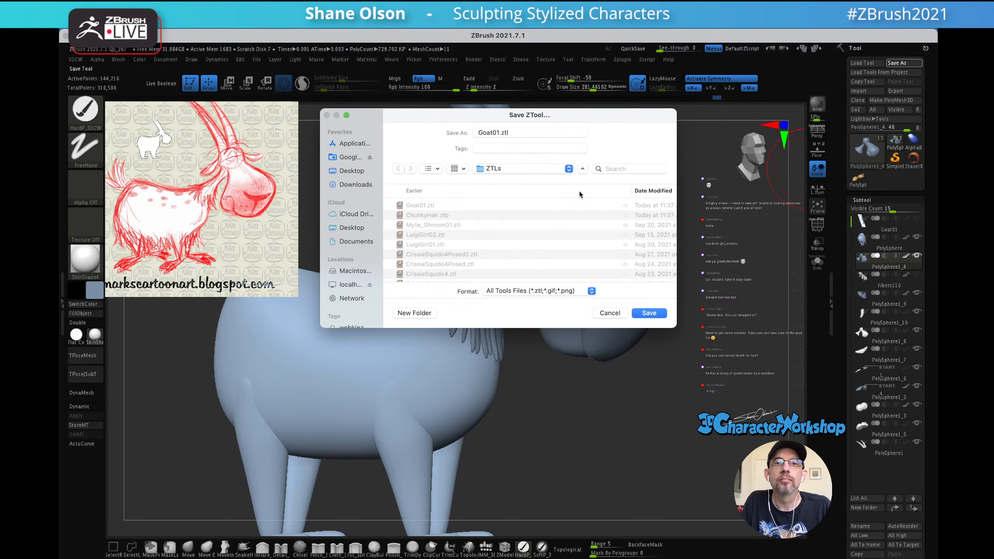
{"action": "left_click", "coordinate": [500, 132]}
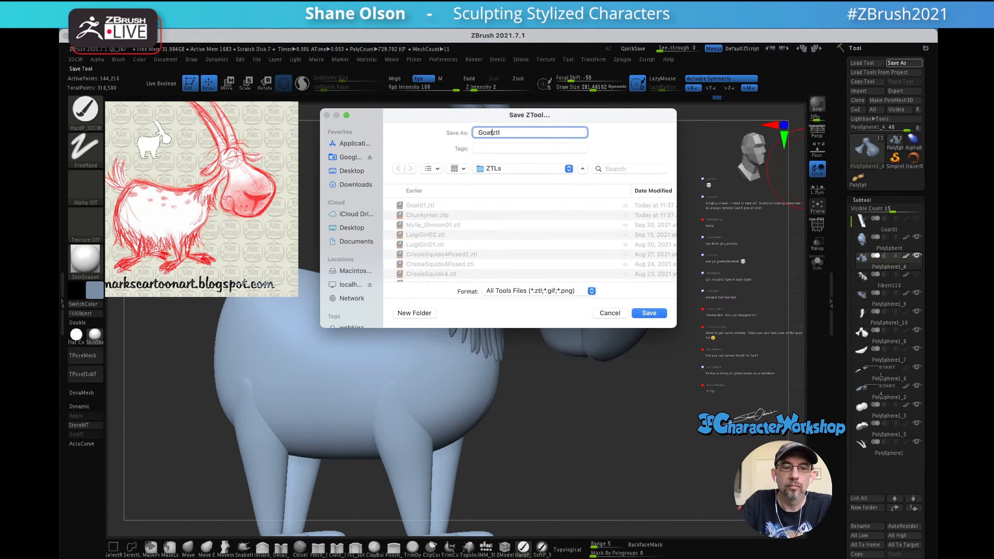
{"action": "key", "text": "Return"}
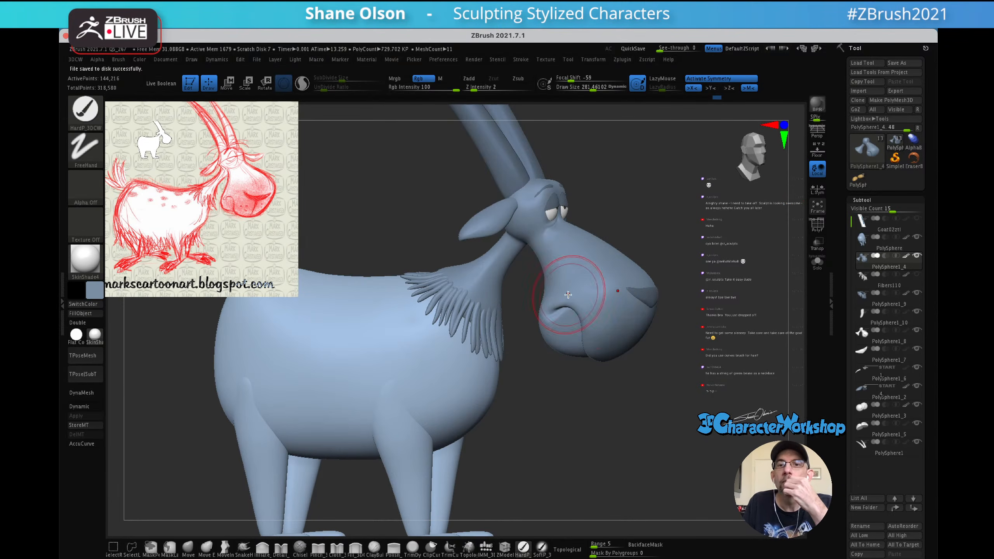
- Select the body subtool PolySphere, reduce the brush draw size to about 175 and check the body's polygroups
{"action": "left_click_drag", "start_coordinate": [674, 269], "coordinate": [569, 345]}
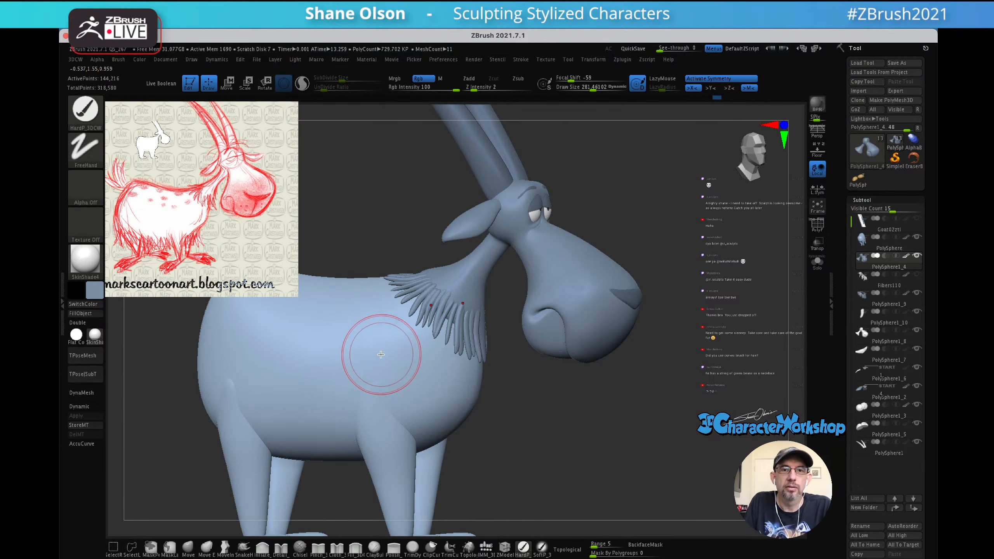
{"action": "right_click_drag", "start_coordinate": [382, 339], "coordinate": [470, 289], "text": "alt"}
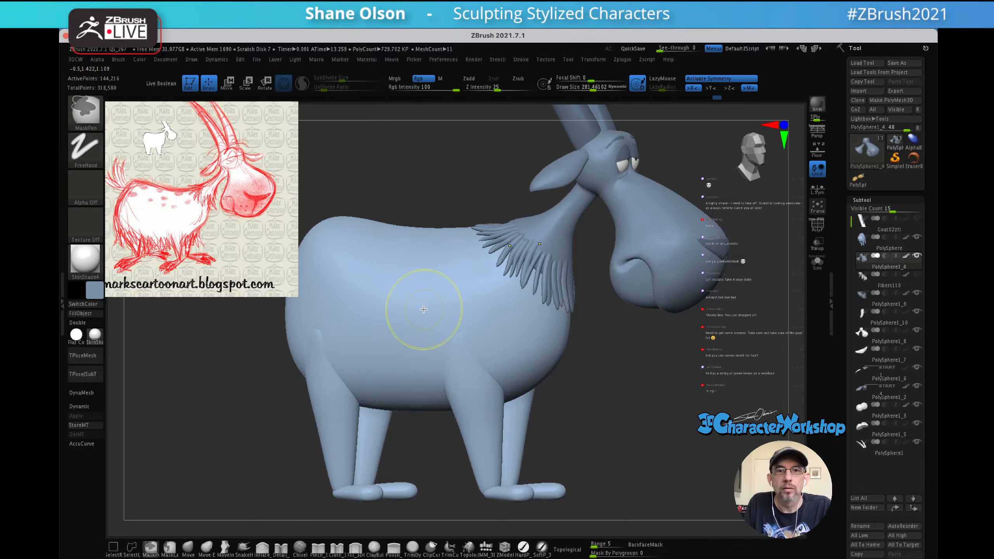
{"action": "left_click", "coordinate": [424, 310], "text": "alt"}
{"action": "key", "text": "shift+f"}
{"action": "key", "text": "s"}
{"action": "left_click_drag", "start_coordinate": [443, 315], "coordinate": [440, 315]}
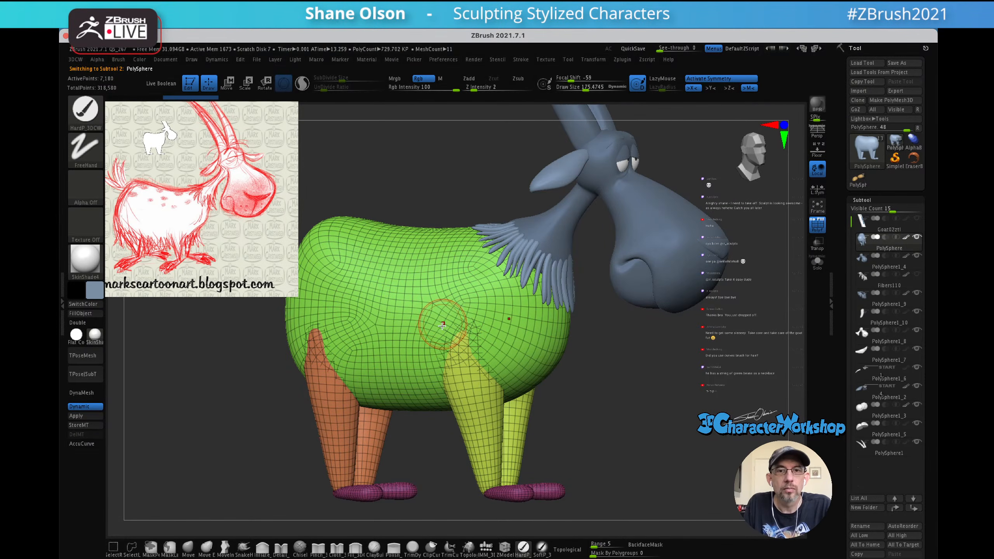
{"action": "left_click", "coordinate": [94, 294]}
{"action": "left_click", "coordinate": [80, 272]}
{"action": "mouse_move", "coordinate": [354, 163]}
{"action": "left_mouse_down"}
{"action": "mouse_move", "coordinate": [372, 185]}
{"action": "mouse_move", "coordinate": [493, 172]}
{"action": "mouse_move", "coordinate": [640, 192]}
{"action": "mouse_move", "coordinate": [573, 342]}
{"action": "mouse_move", "coordinate": [570, 293]}
{"action": "left_mouse_up"}
{"action": "key", "text": "shift+f"}
- Select the head and neck subtool PolySphere1_4, fill it with the current grey-blue and check its polygroups
{"action": "left_click_drag", "start_coordinate": [639, 151], "coordinate": [581, 206], "text": "alt"}
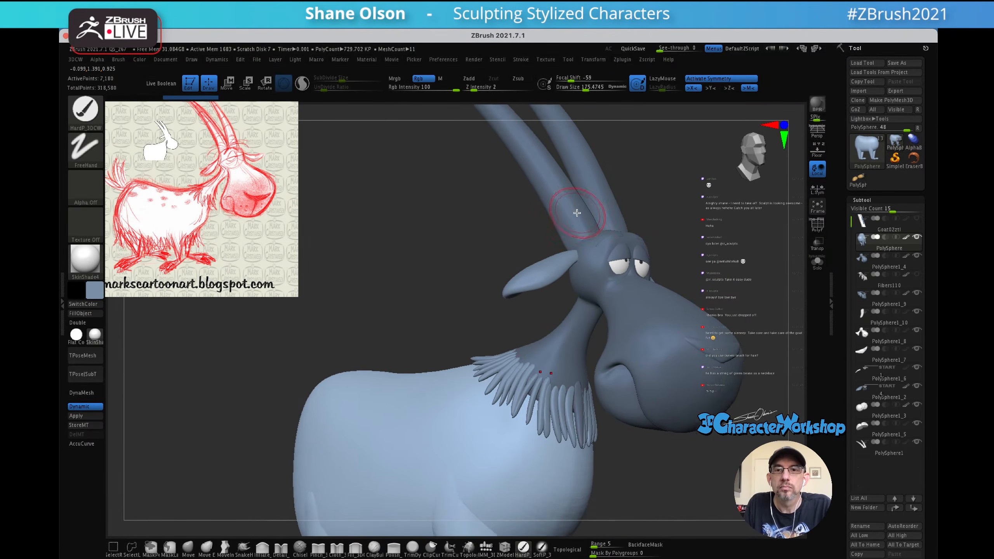
{"action": "left_click", "coordinate": [593, 262], "text": "alt"}
{"action": "left_click_drag", "start_coordinate": [669, 242], "coordinate": [637, 211], "text": "alt"}
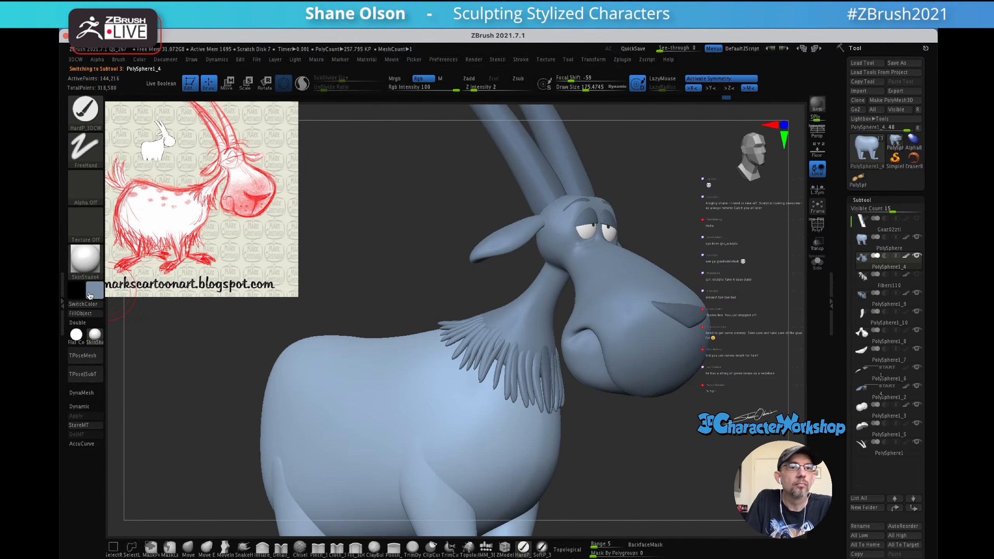
{"action": "left_click", "coordinate": [84, 313]}
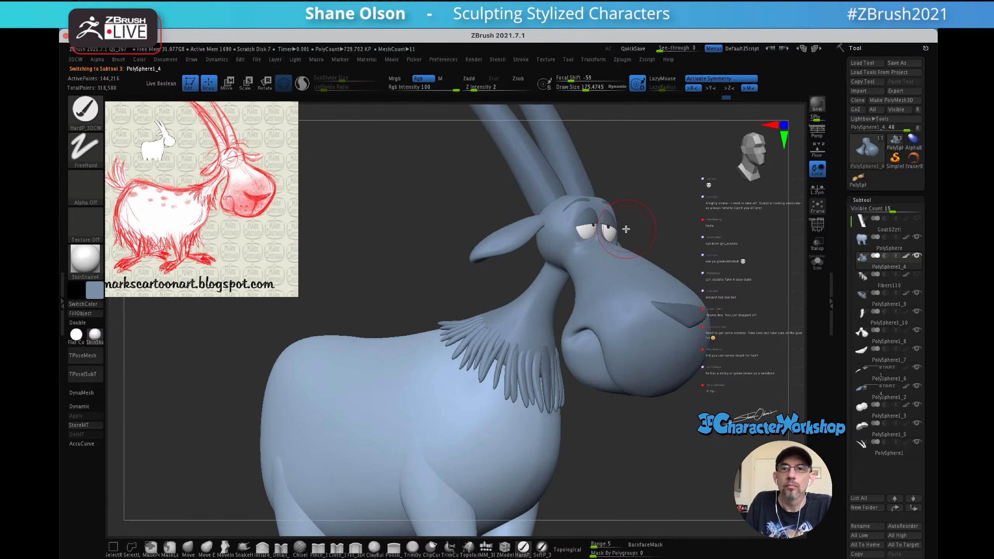
{"action": "left_click_drag", "start_coordinate": [680, 211], "coordinate": [682, 198]}
{"action": "mouse_move", "coordinate": [865, 265]}
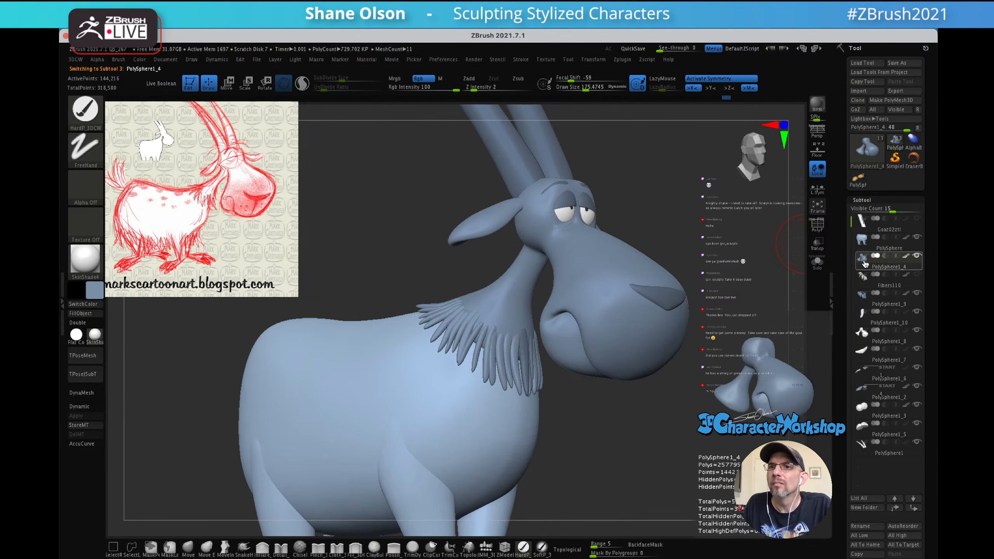
{"action": "key", "text": "shift+f"}
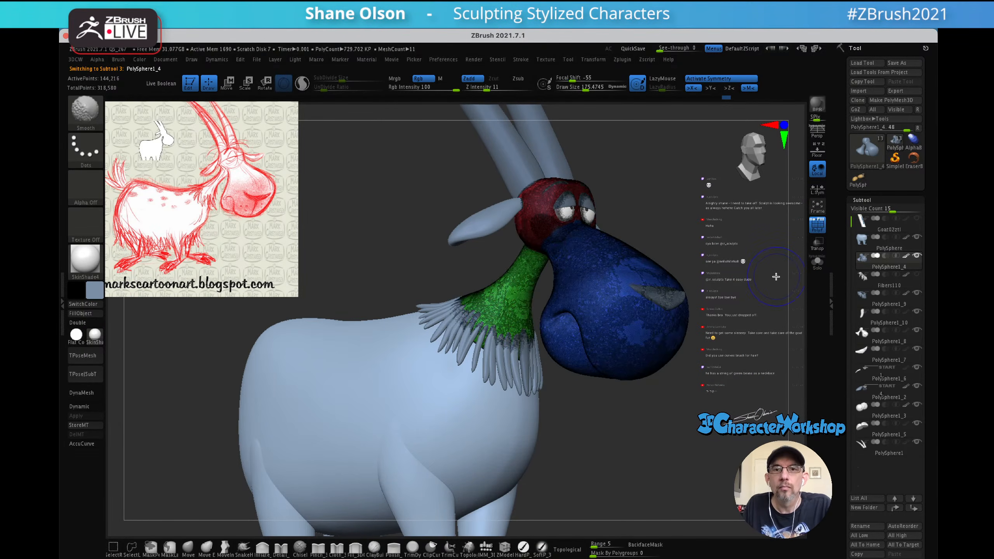
{"action": "key", "text": "shift+f"}
- Sample a darker grey-blue from the model and fill the horns subtool PolySphere1 with it
{"action": "left_click_drag", "start_coordinate": [717, 230], "coordinate": [674, 336]}
{"action": "left_click_drag", "start_coordinate": [677, 252], "coordinate": [657, 242]}
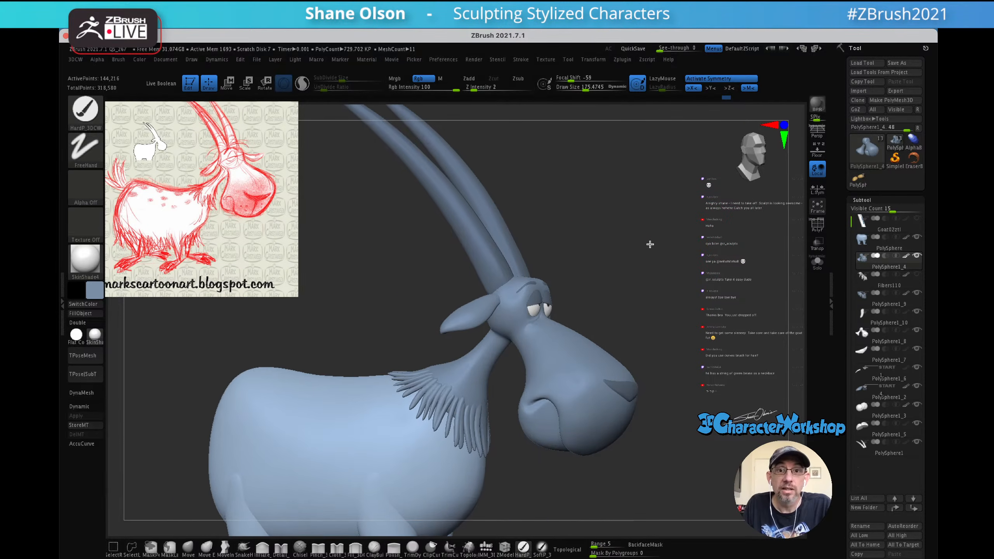
{"action": "mouse_move", "coordinate": [561, 190]}
{"action": "left_mouse_down"}
{"action": "mouse_move", "coordinate": [593, 169]}
{"action": "mouse_move", "coordinate": [601, 178]}
{"action": "mouse_move", "coordinate": [571, 191]}
{"action": "left_mouse_up"}
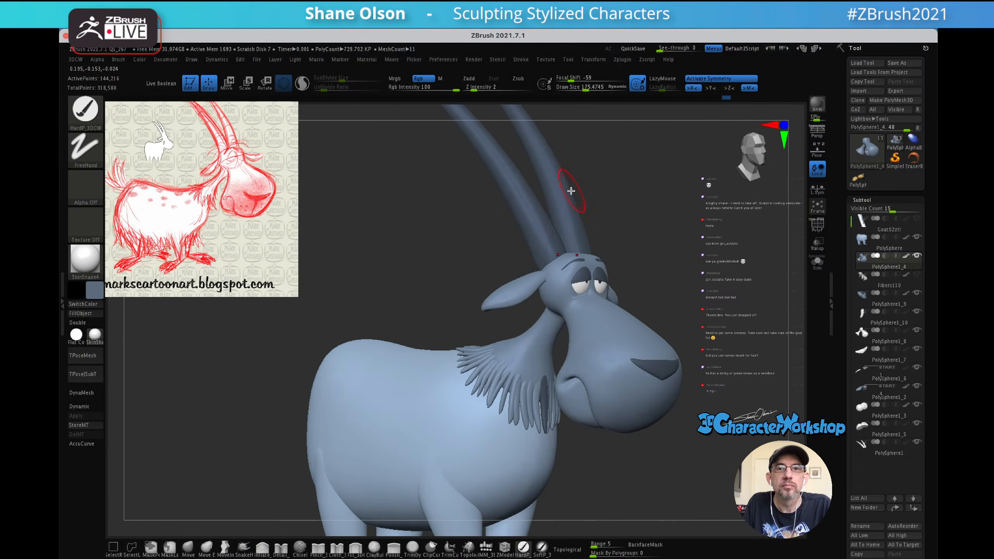
{"action": "left_click", "coordinate": [536, 233], "text": "alt"}
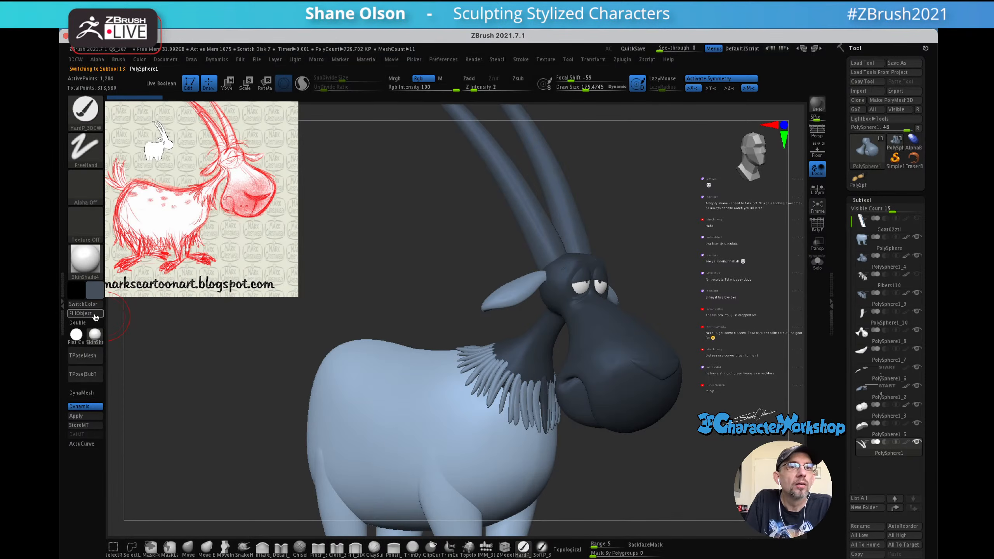
- Fill the eyelid subtool PolySphere1_5 and the nose subtool PolySphere1_7 with the dark grey-blue
{"action": "left_click", "coordinate": [587, 275], "text": "alt"}
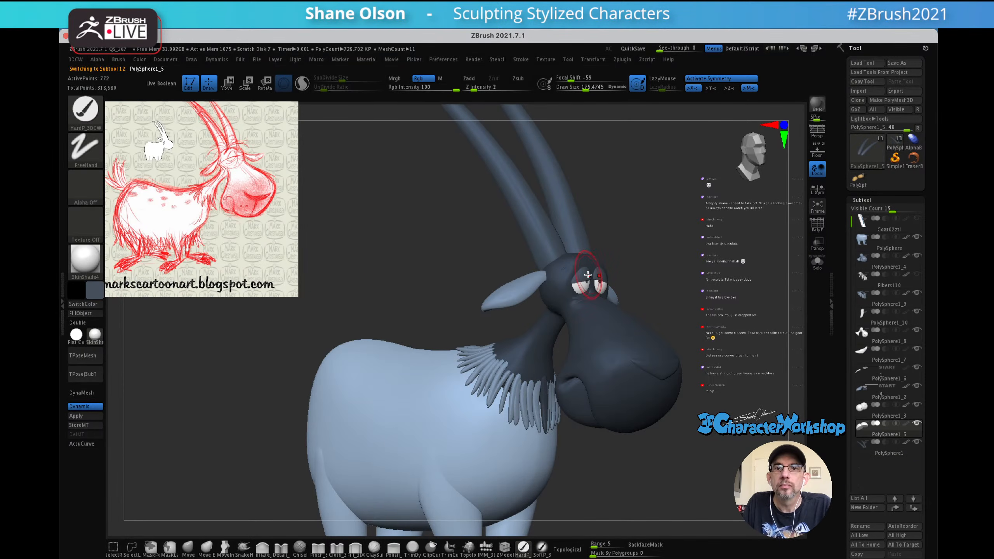
{"action": "left_click", "coordinate": [81, 316]}
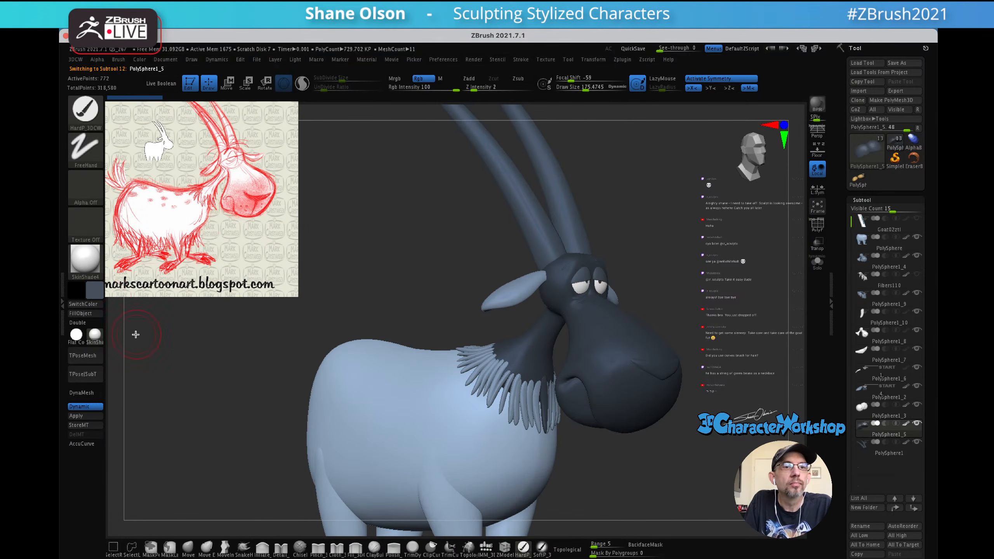
{"action": "left_click", "coordinate": [655, 370], "text": "alt"}
{"action": "left_click", "coordinate": [76, 315]}
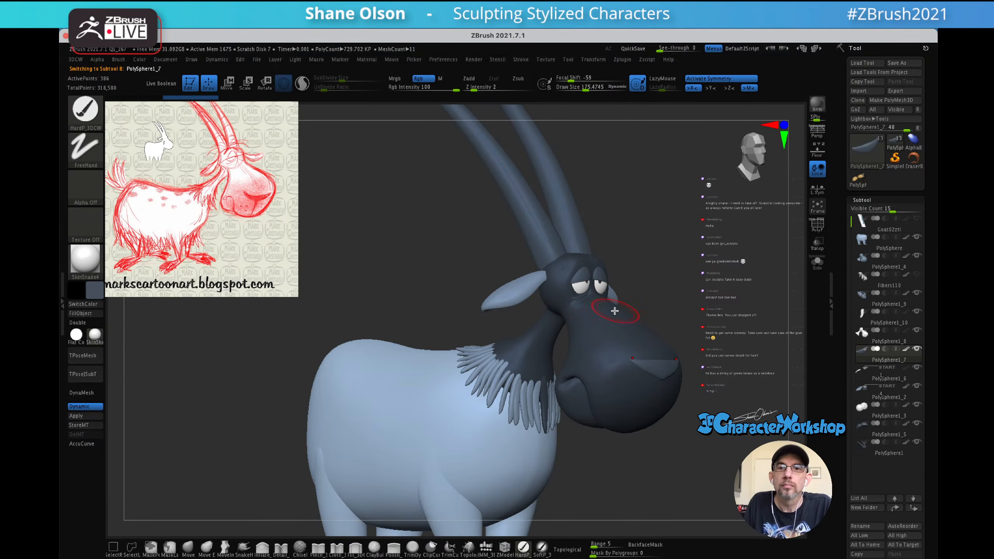
- Restore the lighter grey-blue on the head and fill the neck fur strand subtool PolySphere1_10 with it
{"action": "mouse_move", "coordinate": [668, 238]}
{"action": "left_mouse_down", "text": "alt"}
{"action": "mouse_move", "coordinate": [635, 201]}
{"action": "mouse_move", "coordinate": [659, 202]}
{"action": "mouse_move", "coordinate": [653, 188]}
{"action": "left_mouse_up", "text": "alt"}
{"action": "right_click_drag", "start_coordinate": [524, 420], "coordinate": [531, 326], "text": "alt"}
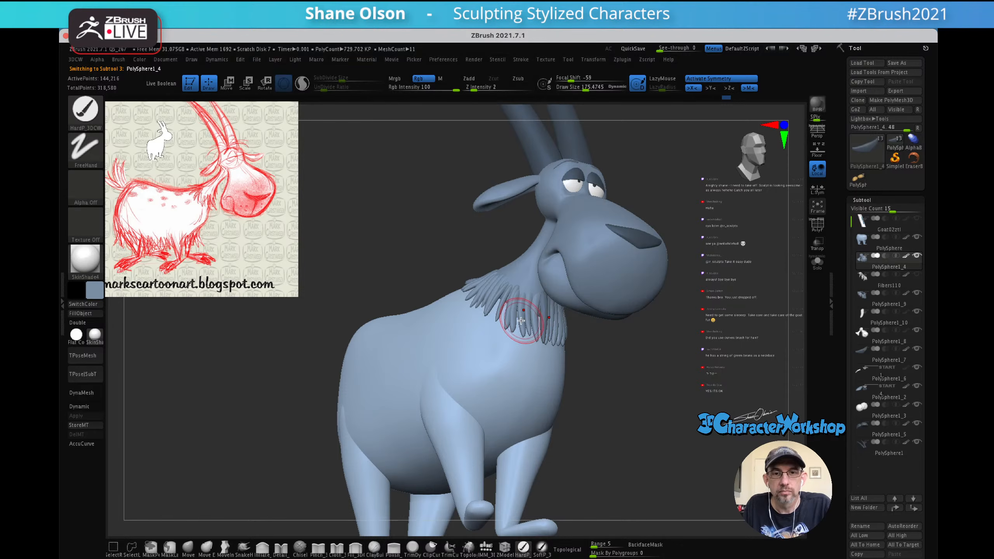
{"action": "left_click", "coordinate": [546, 324], "text": "alt"}
{"action": "left_click", "coordinate": [88, 314]}
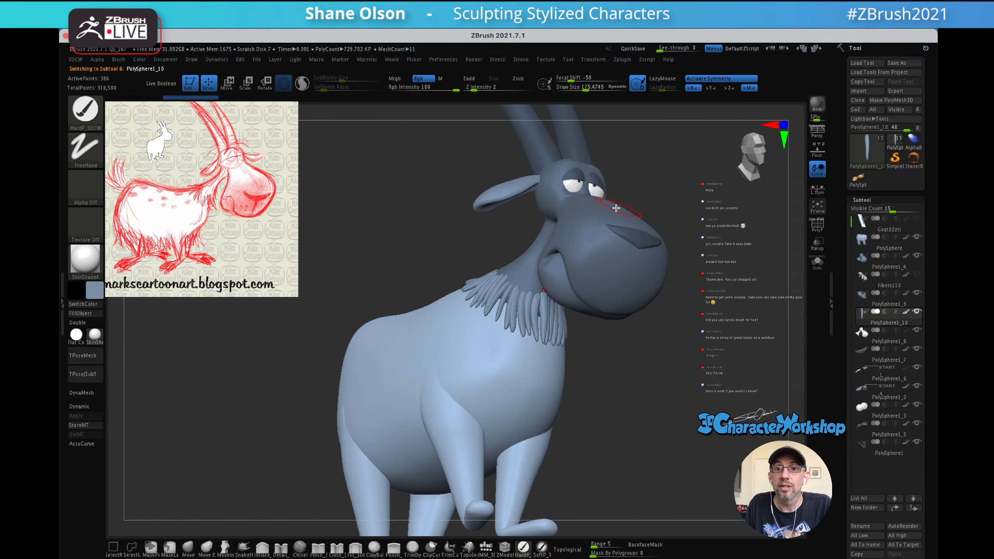
- Select the head and neck subtool PolySphere1_4 and isolate it in Solo mode
{"action": "left_click_drag", "start_coordinate": [700, 206], "coordinate": [610, 270]}
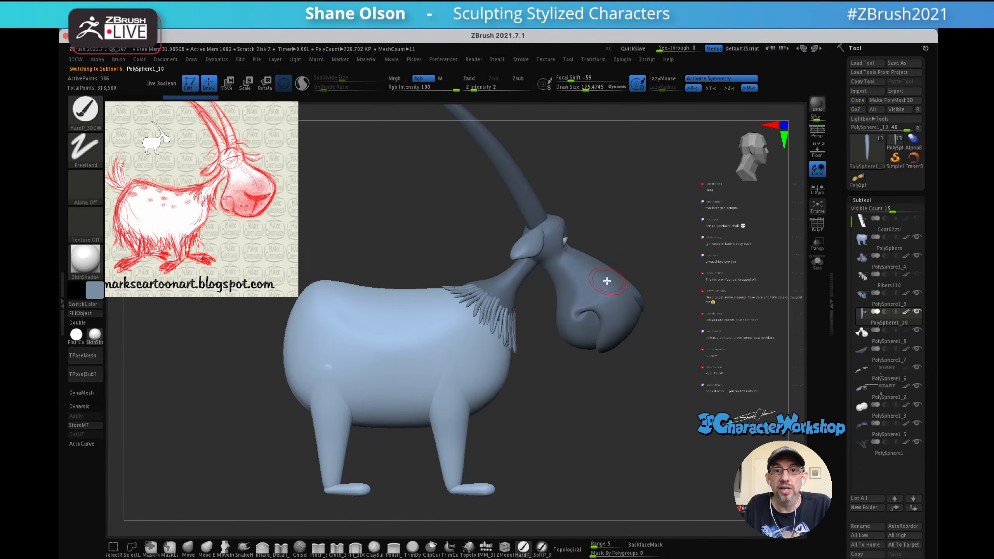
{"action": "left_click_drag", "start_coordinate": [669, 225], "coordinate": [390, 173]}
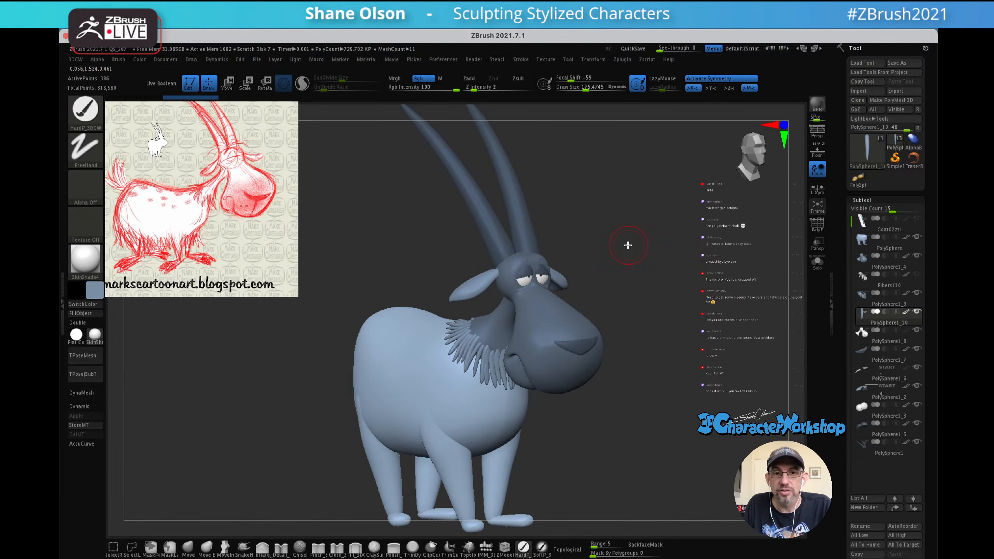
{"action": "key", "text": "shift+f"}
{"action": "key", "text": "shift+f"}
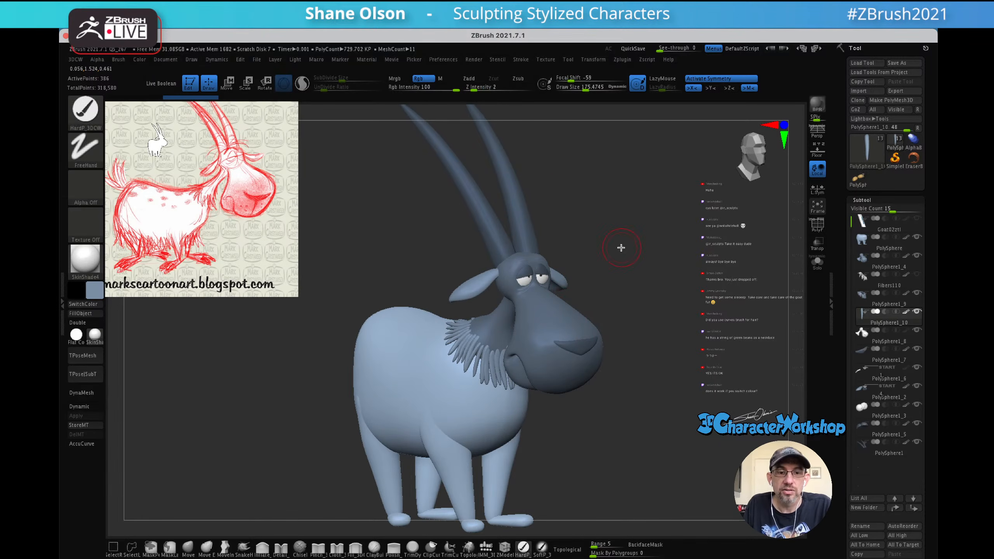
{"action": "left_click", "coordinate": [552, 323], "text": "alt"}
{"action": "left_click", "coordinate": [819, 268]}
{"action": "left_click_drag", "start_coordinate": [715, 299], "coordinate": [723, 340], "text": "alt"}
{"action": "left_click_drag", "start_coordinate": [747, 293], "coordinate": [679, 266], "text": "alt"}
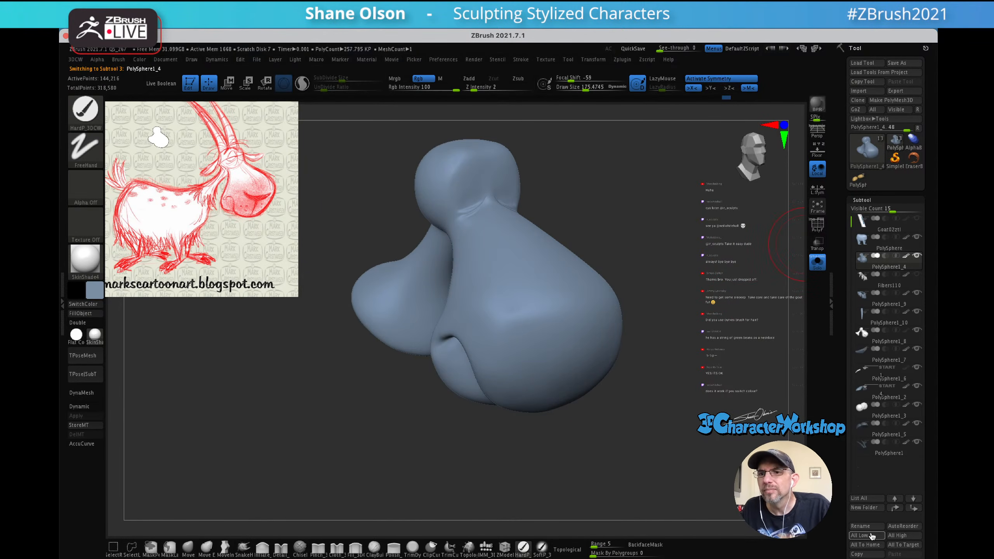
- Set the subtool list's visible count to 11 and duplicate the head and neck subtool PolySphere1_4
{"action": "left_click_drag", "start_coordinate": [849, 457], "coordinate": [850, 438]}
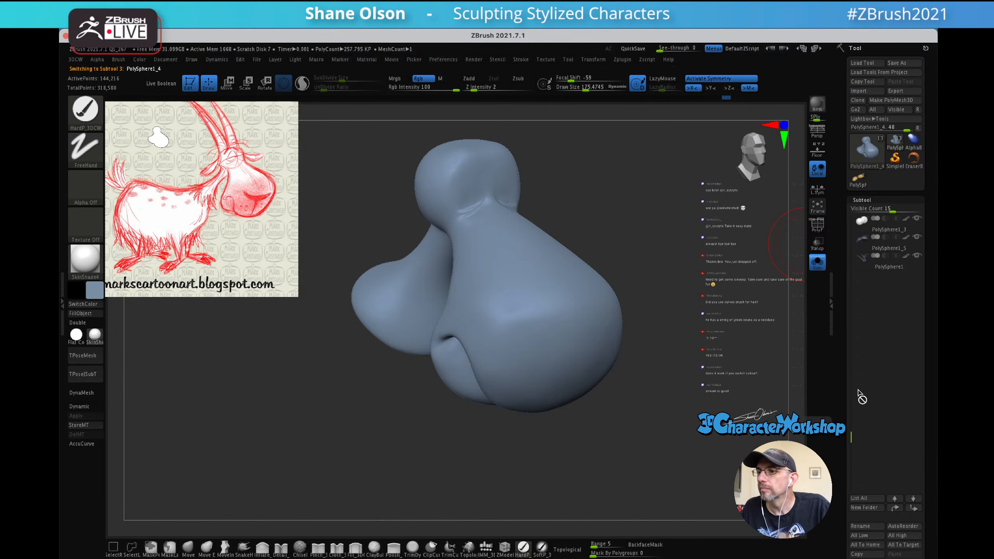
{"action": "left_click_drag", "start_coordinate": [849, 435], "coordinate": [882, 207]}
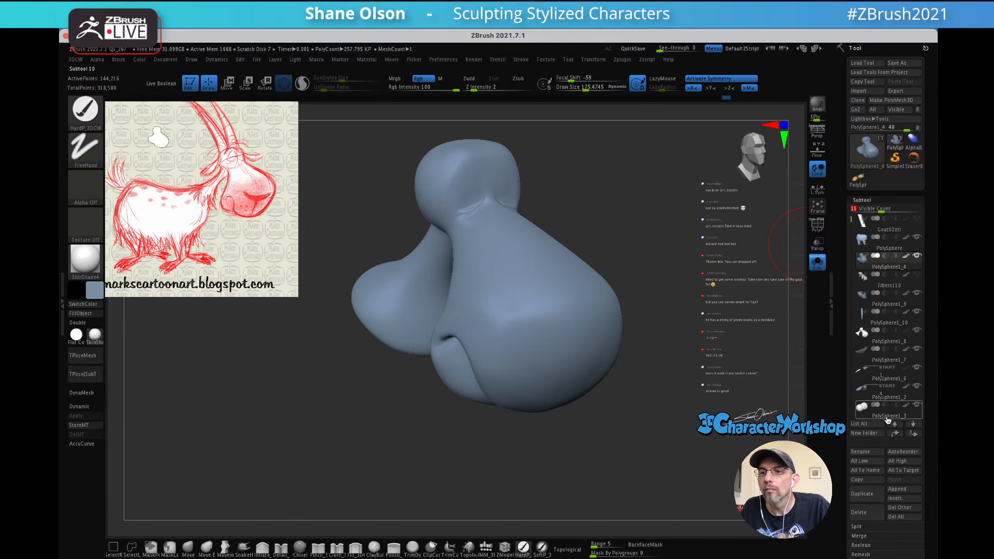
{"action": "left_click", "coordinate": [864, 498]}
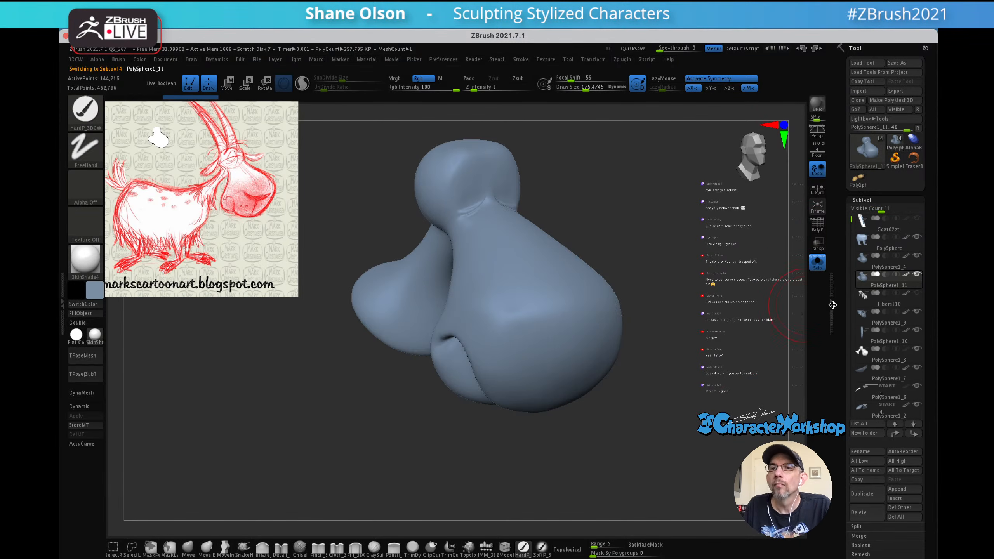
{"action": "mouse_move", "coordinate": [898, 287]}
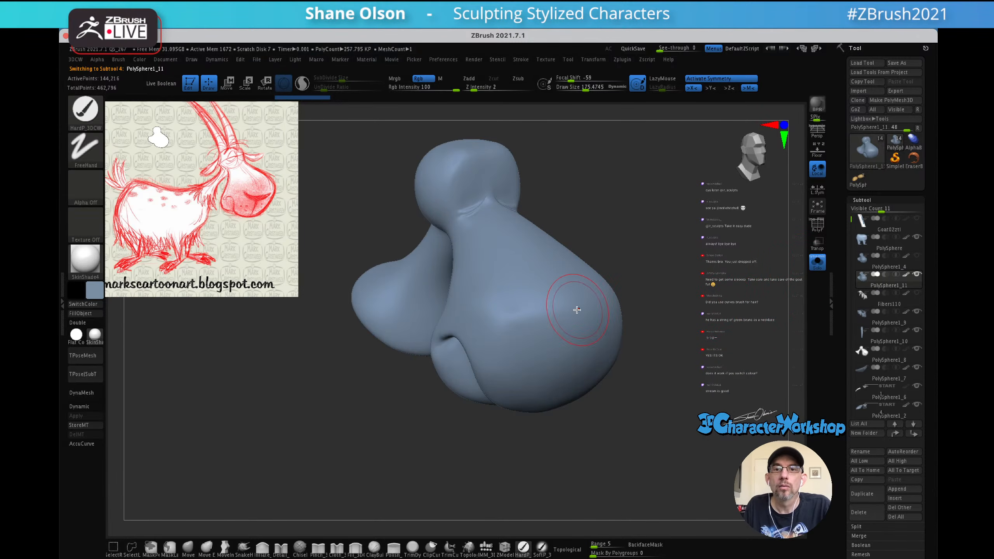
- Try a bright blue brush stroke on the muzzle of the duplicated head and undo it
{"action": "left_click", "coordinate": [95, 296]}
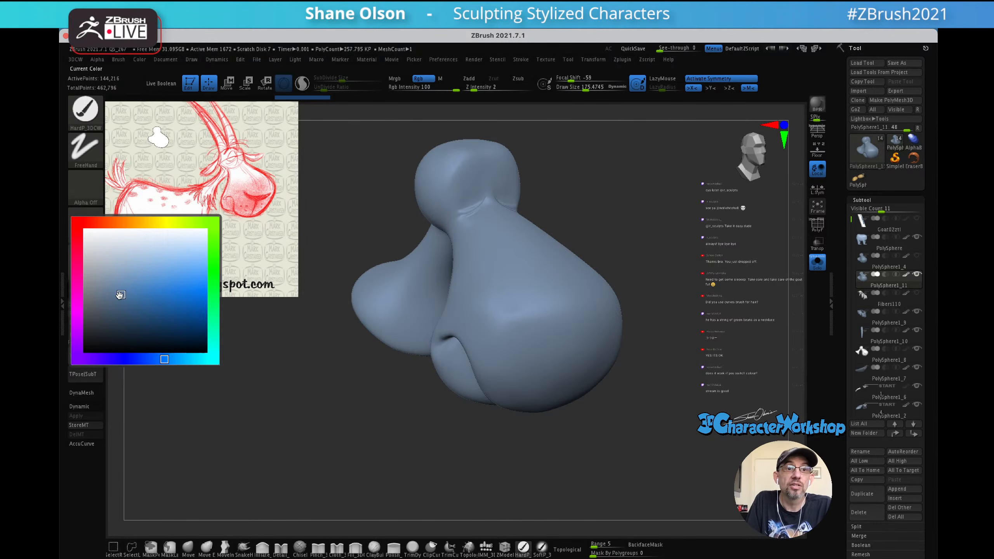
{"action": "left_click", "coordinate": [179, 281]}
{"action": "left_click_drag", "start_coordinate": [341, 381], "coordinate": [339, 369]}
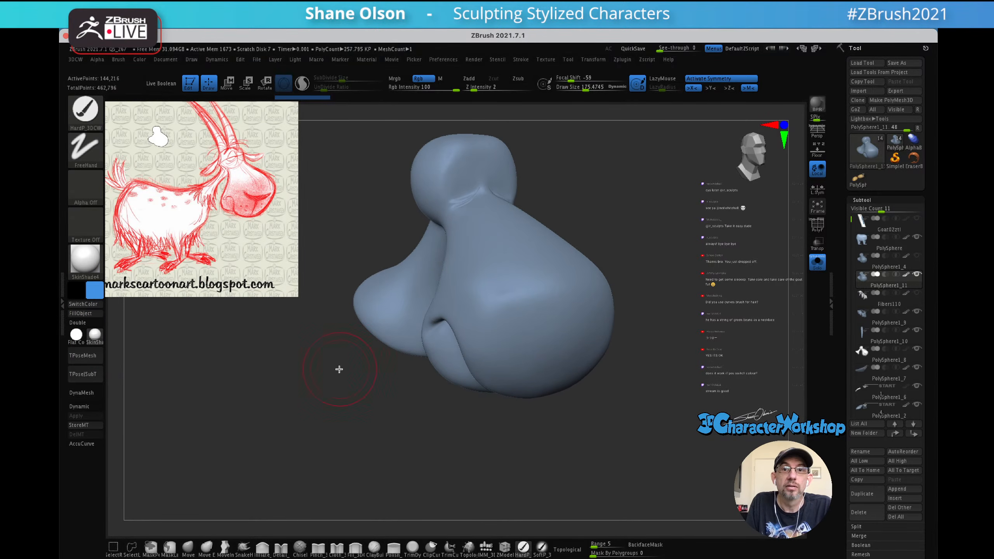
{"action": "mouse_move", "coordinate": [520, 283]}
{"action": "left_mouse_down"}
{"action": "mouse_move", "coordinate": [522, 299]}
{"action": "mouse_move", "coordinate": [547, 302]}
{"action": "left_mouse_up"}
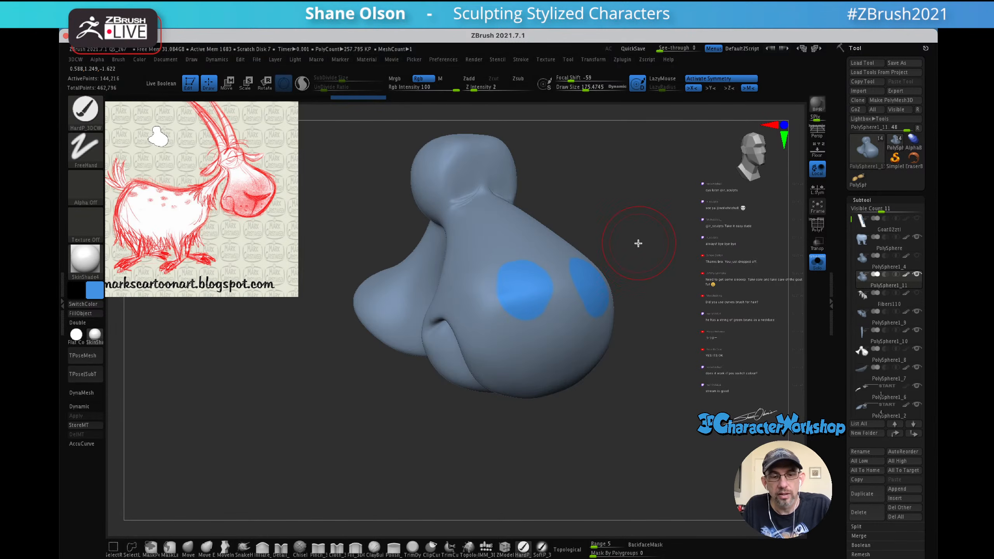
{"action": "key", "text": "shift+f"}
{"action": "key", "text": "shift+f"}
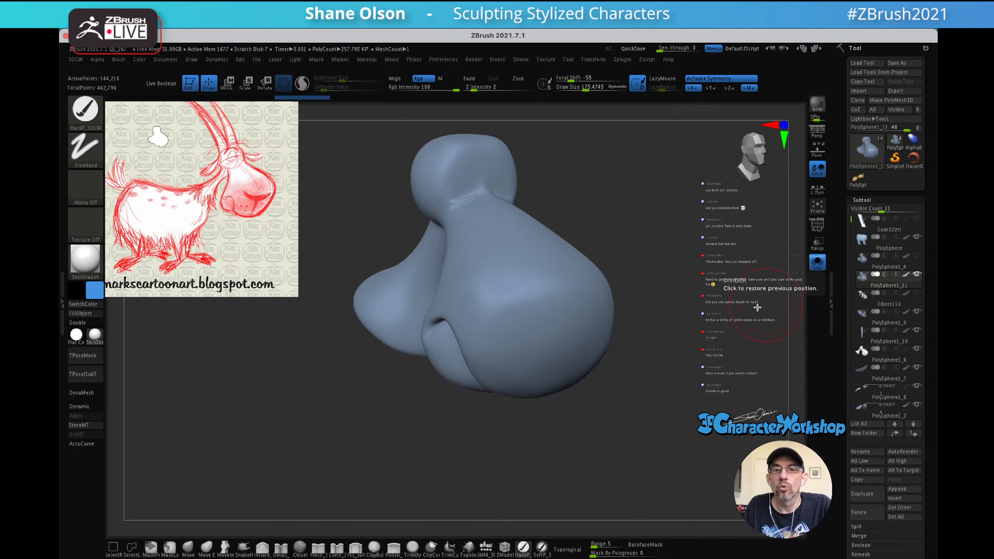
- Delete the original head and neck subtool PolySphere1_4, keeping its duplicate PolySphere1_11
{"action": "left_click", "coordinate": [864, 264]}
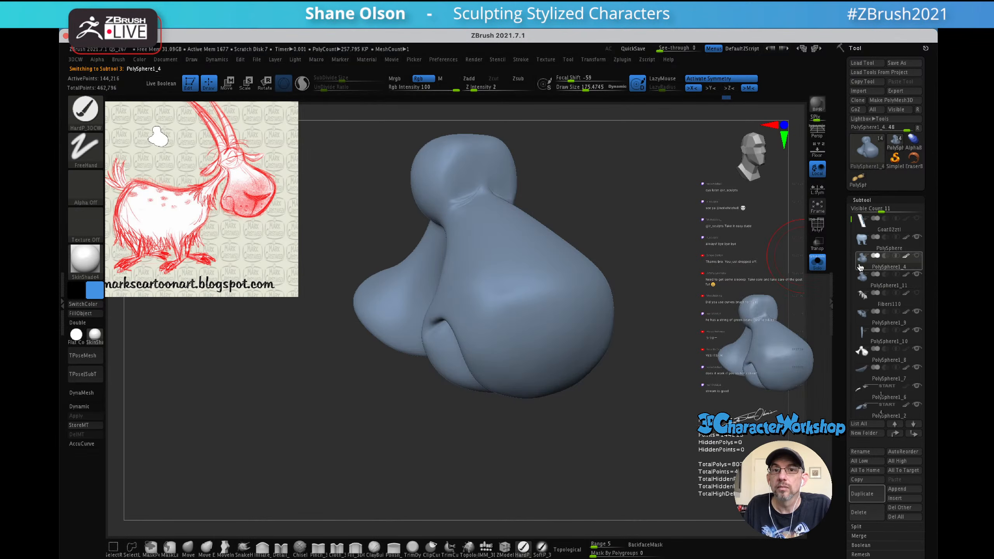
{"action": "left_click", "coordinate": [858, 513]}
{"action": "left_click", "coordinate": [770, 537]}
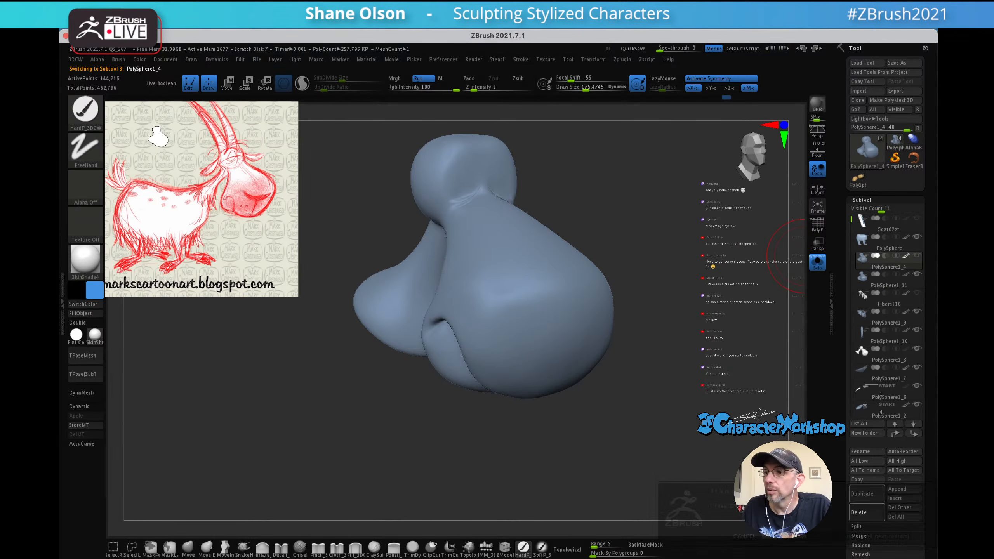
- Leave Solo mode to show the whole goat and sample the dark grey-blue from the nose
{"action": "mouse_move", "coordinate": [613, 324]}
{"action": "left_mouse_down"}
{"action": "mouse_move", "coordinate": [610, 333]}
{"action": "mouse_move", "coordinate": [612, 266]}
{"action": "left_mouse_up"}
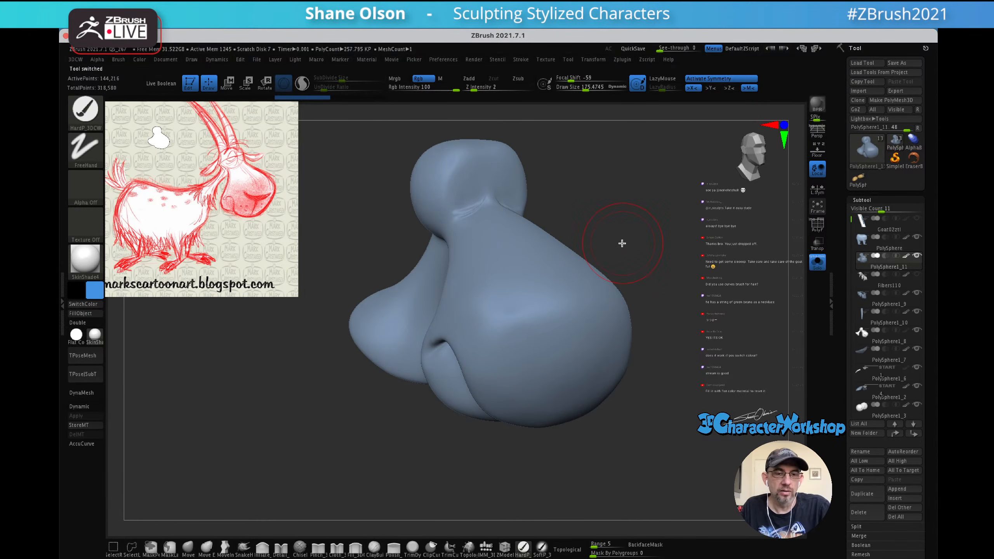
{"action": "mouse_move", "coordinate": [629, 248]}
{"action": "left_mouse_down"}
{"action": "mouse_move", "coordinate": [639, 247]}
{"action": "mouse_move", "coordinate": [624, 240]}
{"action": "left_mouse_up"}
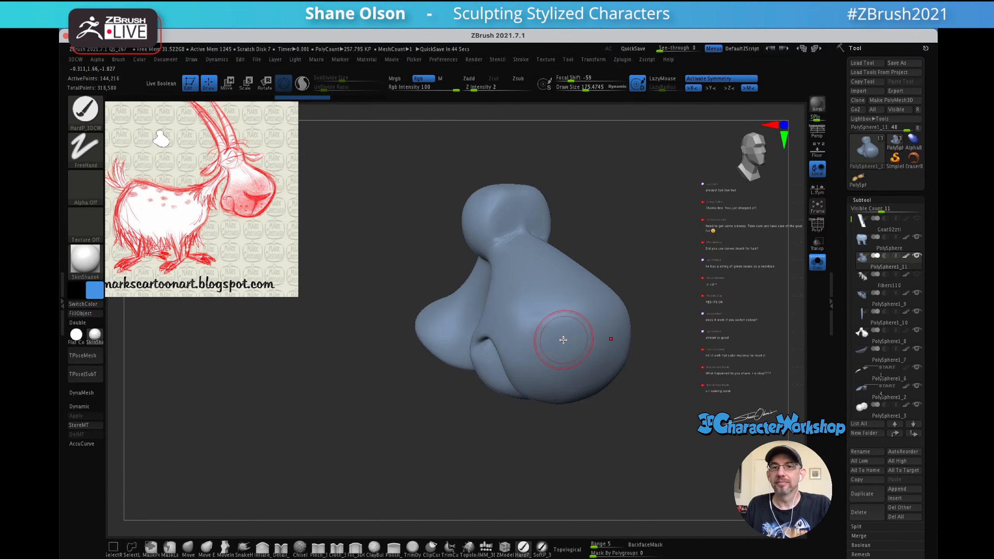
{"action": "left_click_drag", "start_coordinate": [669, 248], "coordinate": [708, 227]}
{"action": "left_click", "coordinate": [819, 262]}
{"action": "left_click_drag", "start_coordinate": [695, 291], "coordinate": [734, 364]}
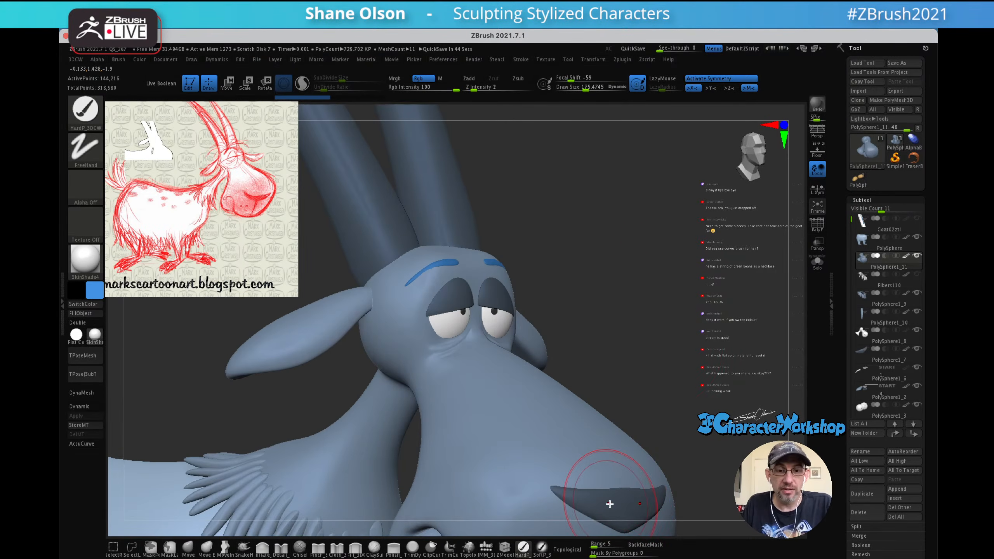
{"action": "key", "text": "c"}
{"action": "mouse_move", "coordinate": [637, 256]}
{"action": "left_mouse_down", "text": "alt"}
{"action": "mouse_move", "coordinate": [677, 262]}
{"action": "mouse_move", "coordinate": [680, 274]}
{"action": "left_mouse_up", "text": "alt"}
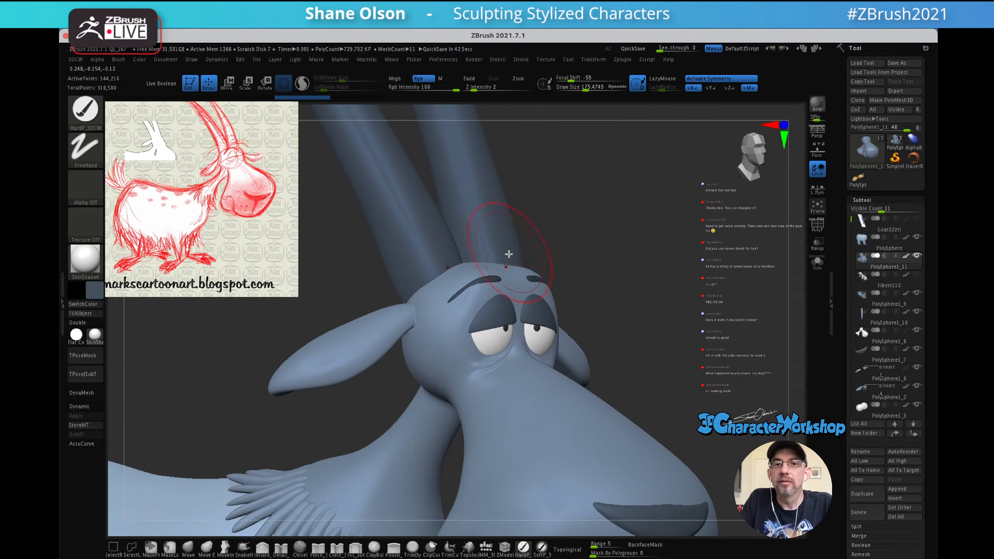
- Try a brush stroke on the forehead by the eyebrow and reduce the draw size to about 58
{"action": "left_click_drag", "start_coordinate": [492, 282], "coordinate": [489, 279]}
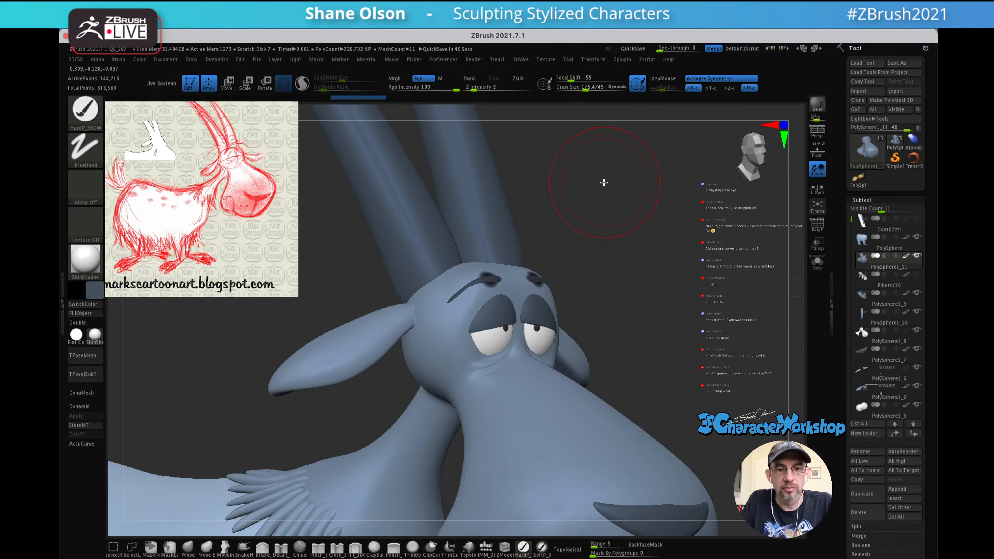
{"action": "key", "text": "s"}
{"action": "left_click", "coordinate": [627, 247]}
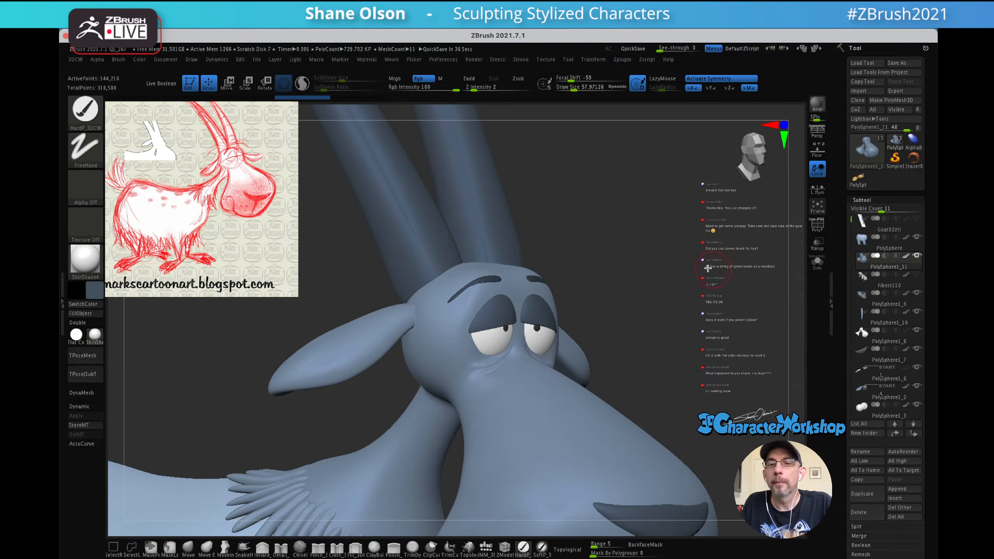
- Select the eyebrow subtool PolySphere1_6 and fill it with the dark grey-blue
{"action": "key", "text": "shift+f"}
{"action": "left_click_drag", "start_coordinate": [597, 227], "coordinate": [594, 289], "text": "alt"}
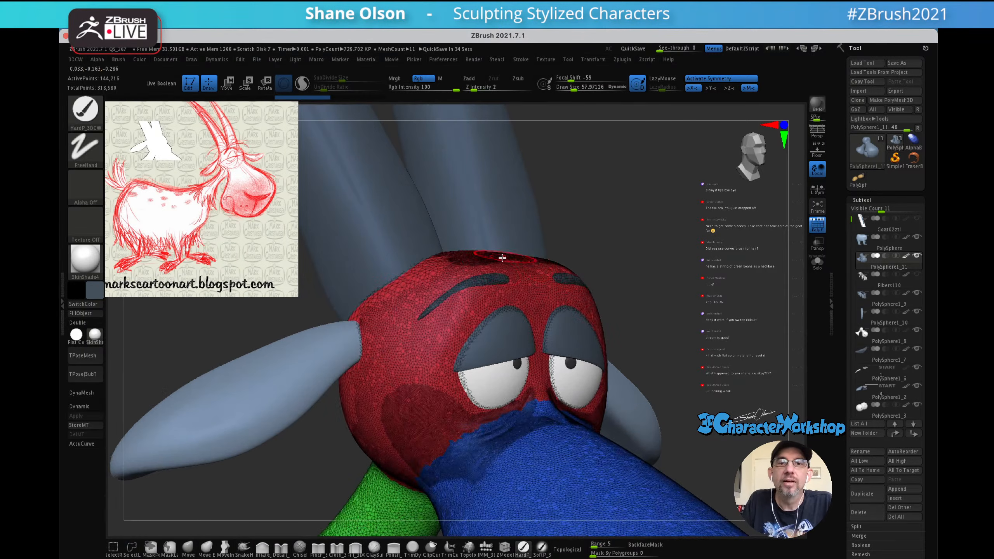
{"action": "left_click", "coordinate": [489, 280], "text": "ctrl"}
{"action": "left_click_drag", "start_coordinate": [638, 200], "coordinate": [698, 212], "text": "alt"}
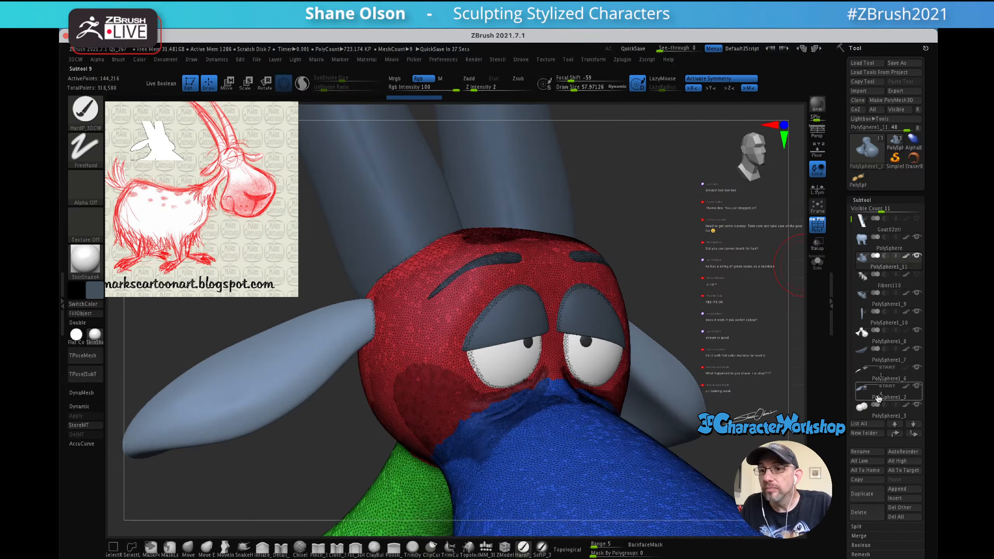
{"action": "mouse_move", "coordinate": [865, 353]}
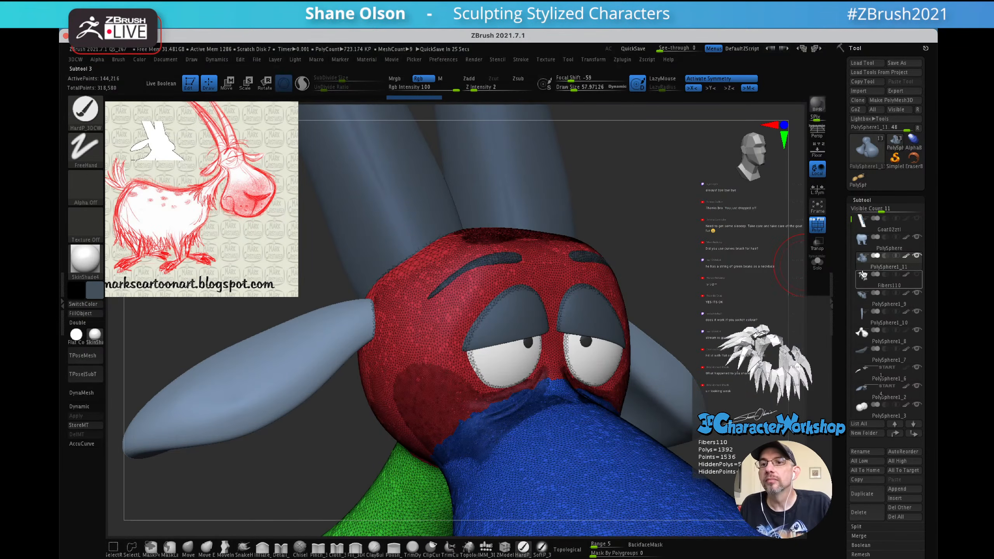
{"action": "left_click", "coordinate": [863, 378]}
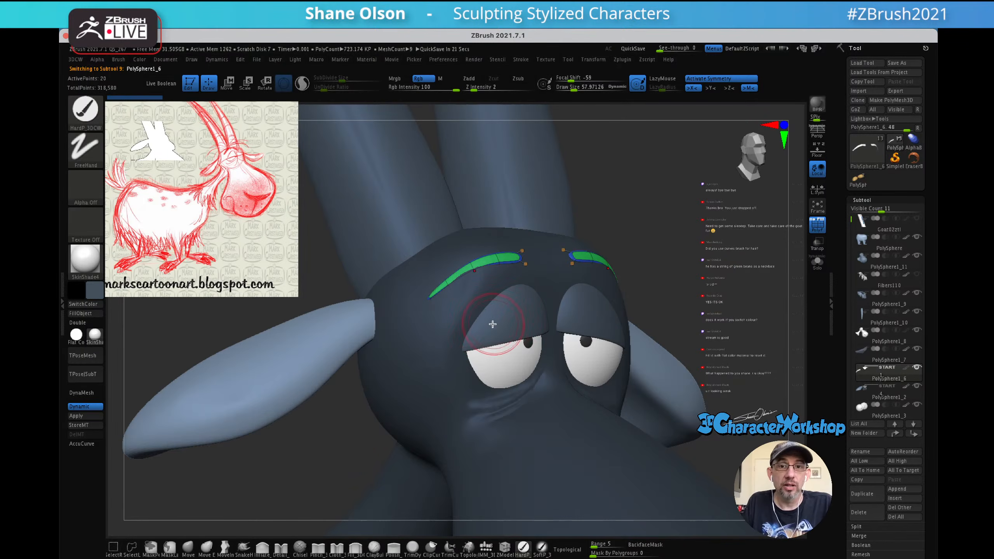
{"action": "left_click_drag", "start_coordinate": [719, 270], "coordinate": [758, 218], "text": "alt"}
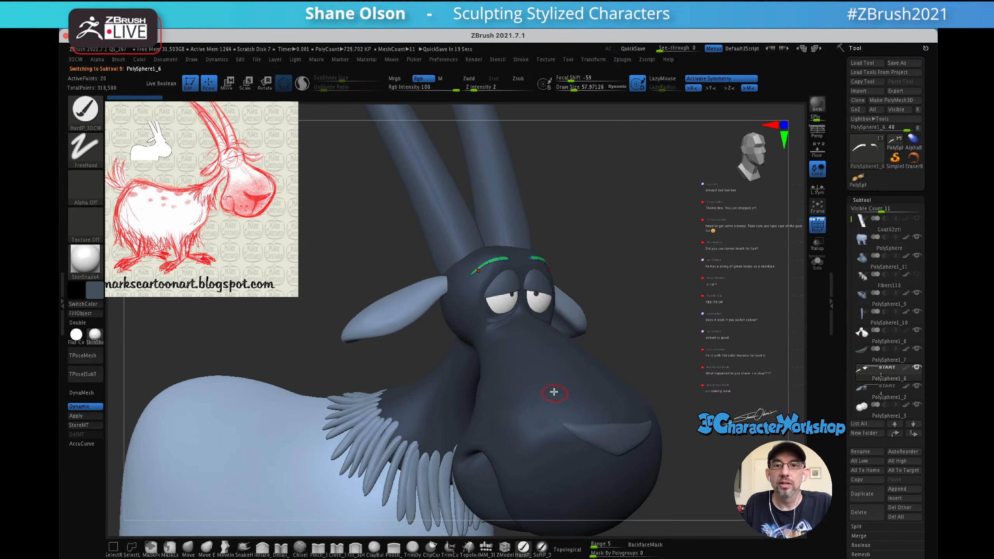
{"action": "left_click_drag", "start_coordinate": [613, 207], "coordinate": [614, 243], "text": "alt"}
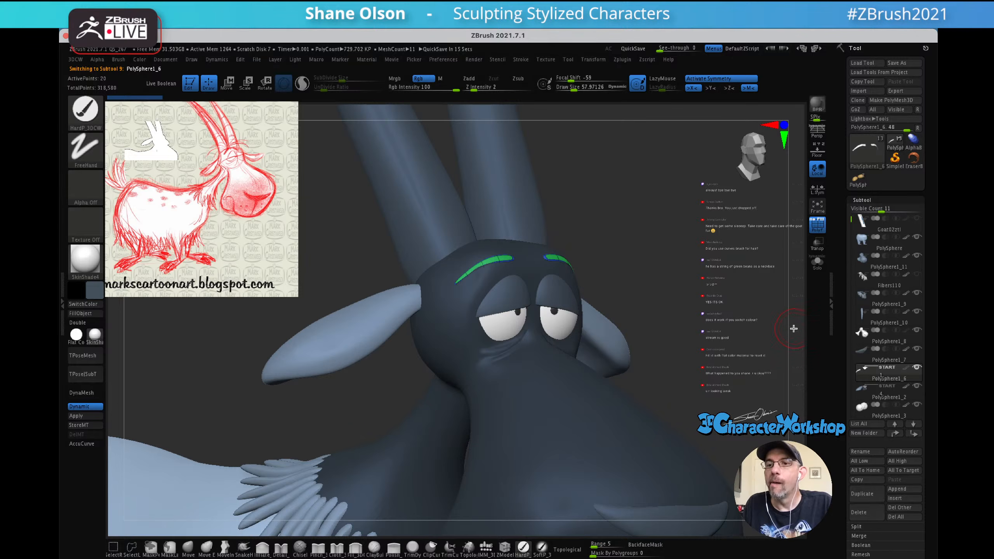
{"action": "mouse_move", "coordinate": [646, 298]}
{"action": "left_mouse_down"}
{"action": "mouse_move", "coordinate": [645, 268]}
{"action": "mouse_move", "coordinate": [656, 268]}
{"action": "left_mouse_up"}
{"action": "key", "text": "shift+f"}
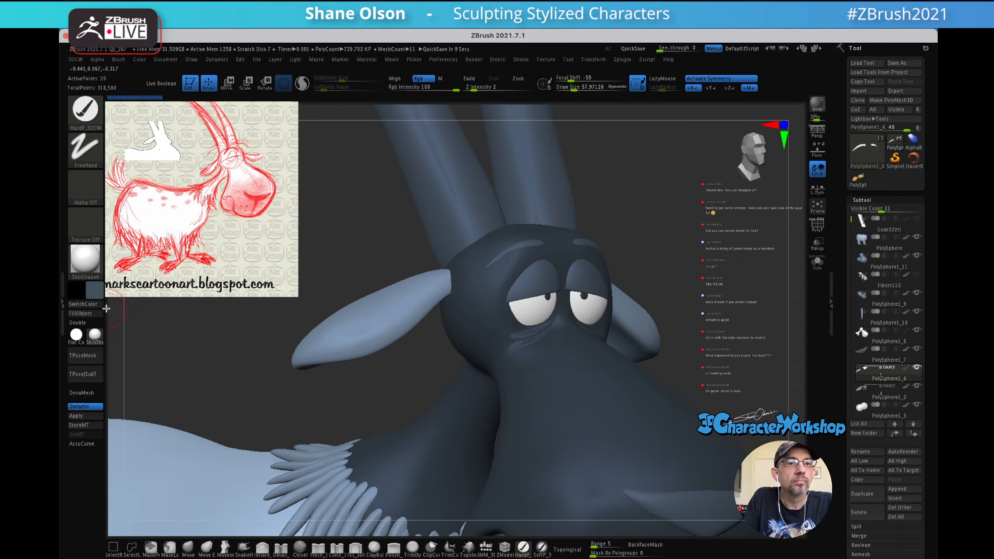
{"action": "left_click", "coordinate": [84, 315]}
- Reselect the head and neck subtool PolySphere1_11, checking its polygroups with PolyFrame before hiding the wireframe
{"action": "key", "text": "shift+f"}
{"action": "left_click_drag", "start_coordinate": [657, 244], "coordinate": [607, 301]}
{"action": "left_click", "coordinate": [607, 301], "text": "alt"}
{"action": "left_click_drag", "start_coordinate": [690, 232], "coordinate": [678, 208], "text": "alt"}
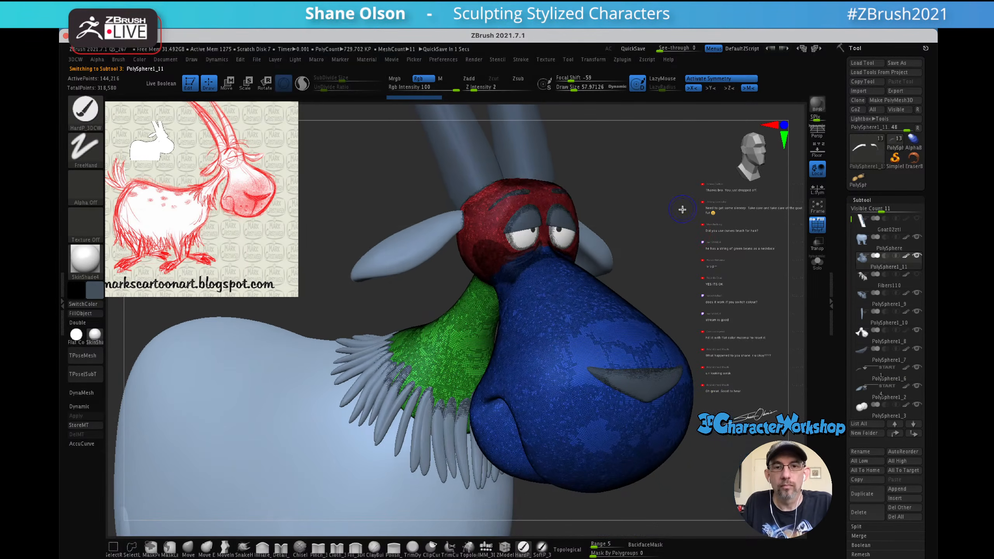
{"action": "key", "text": "shift+f"}
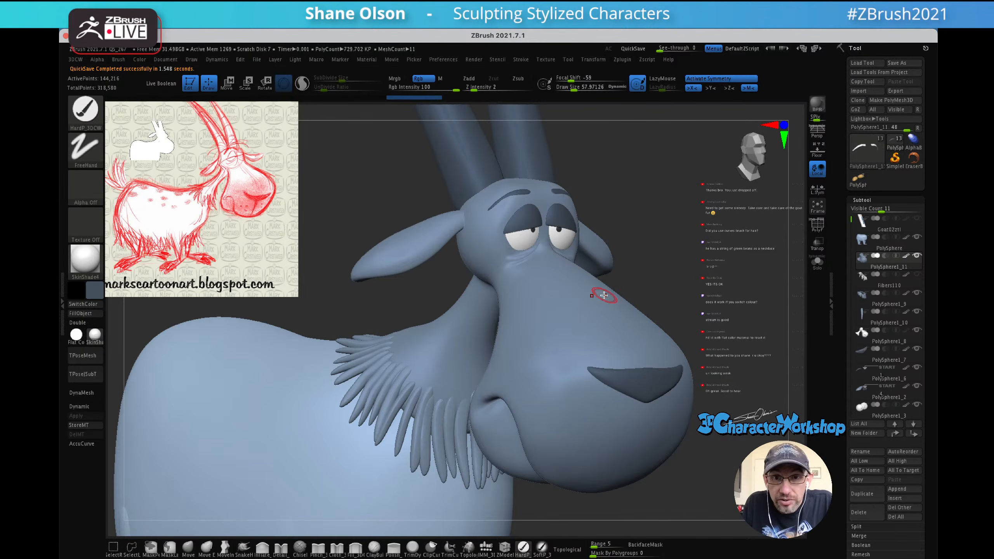
- Examine the whole goat and the coloring around the neck fur, with the draw size set to about 188
{"action": "left_click_drag", "start_coordinate": [654, 286], "coordinate": [656, 244], "text": "alt"}
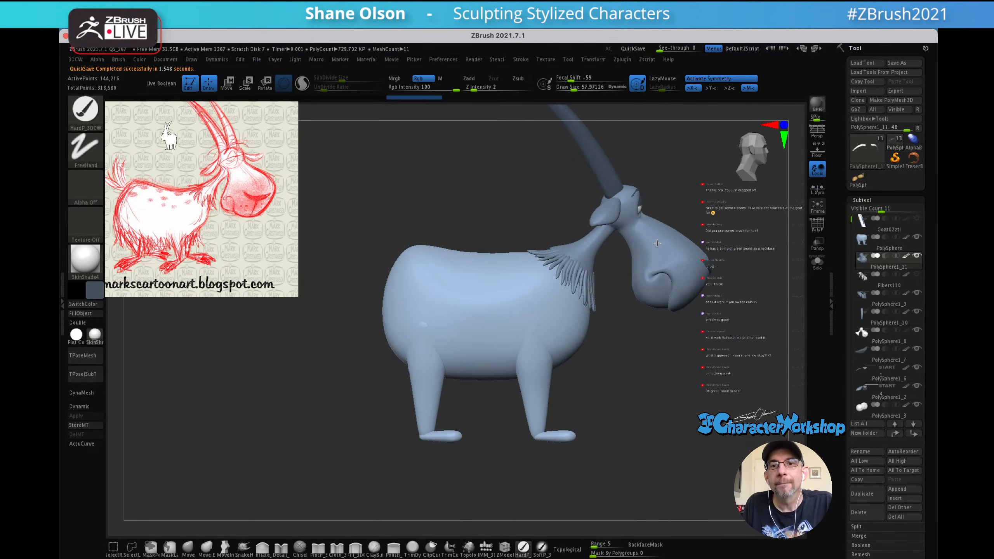
{"action": "left_click_drag", "start_coordinate": [610, 330], "coordinate": [579, 306]}
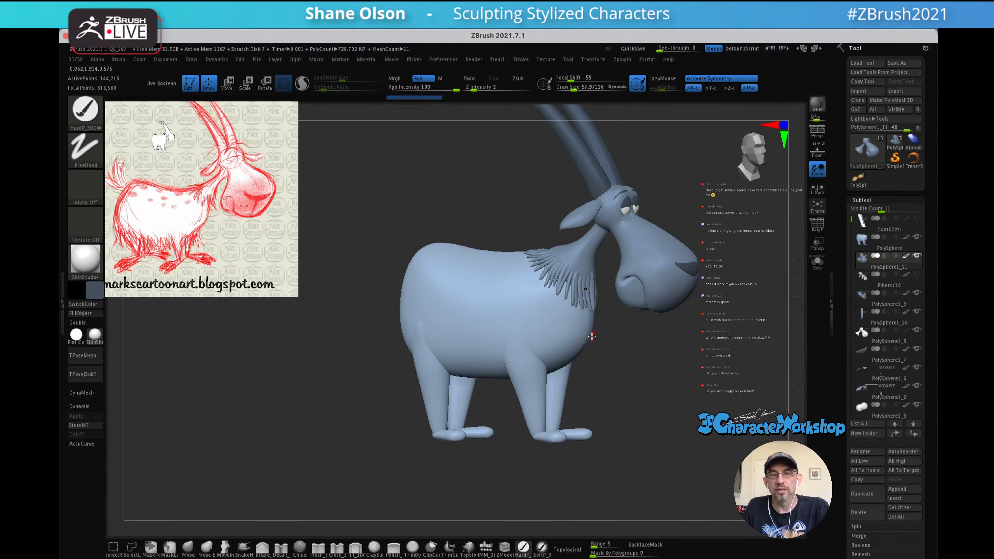
{"action": "mouse_move", "coordinate": [646, 373]}
{"action": "left_mouse_down"}
{"action": "mouse_move", "coordinate": [632, 371]}
{"action": "mouse_move", "coordinate": [661, 367]}
{"action": "mouse_move", "coordinate": [611, 378]}
{"action": "left_mouse_up"}
{"action": "key", "text": "s"}
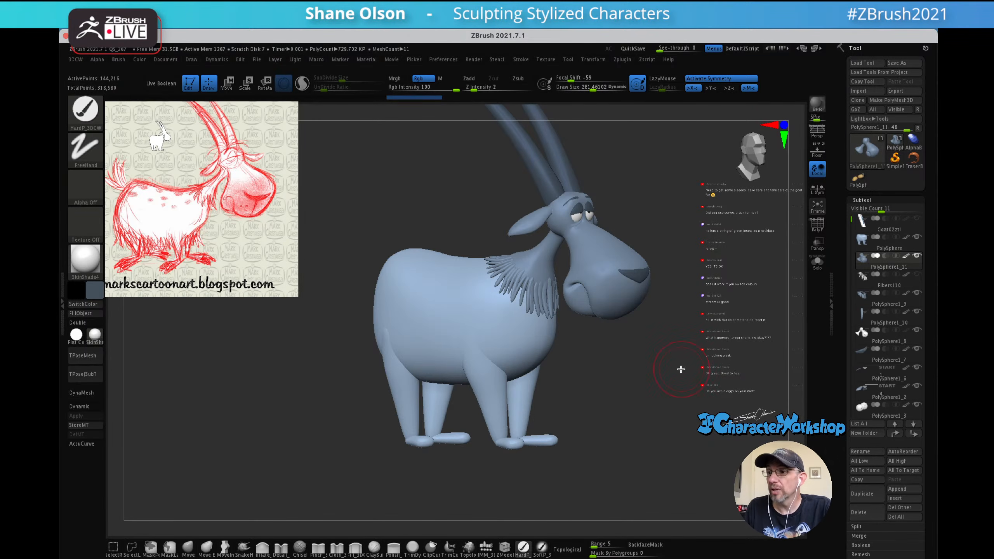
{"action": "mouse_move", "coordinate": [680, 377]}
{"action": "left_mouse_down"}
{"action": "mouse_move", "coordinate": [669, 372]}
{"action": "mouse_move", "coordinate": [665, 397]}
{"action": "mouse_move", "coordinate": [639, 418]}
{"action": "mouse_move", "coordinate": [563, 401]}
{"action": "mouse_move", "coordinate": [565, 426]}
{"action": "mouse_move", "coordinate": [570, 415]}
{"action": "mouse_move", "coordinate": [584, 451]}
{"action": "mouse_move", "coordinate": [590, 417]}
{"action": "mouse_move", "coordinate": [593, 428]}
{"action": "mouse_move", "coordinate": [593, 486]}
{"action": "left_mouse_up"}
{"action": "key", "text": "s"}
{"action": "mouse_move", "coordinate": [573, 420]}
{"action": "left_mouse_down", "text": "alt"}
{"action": "mouse_move", "coordinate": [598, 400]}
{"action": "mouse_move", "coordinate": [605, 433]}
{"action": "left_mouse_up", "text": "alt"}
{"action": "mouse_move", "coordinate": [592, 403]}
{"action": "left_mouse_down", "text": "ctrl"}
{"action": "mouse_move", "coordinate": [606, 427]}
{"action": "mouse_move", "coordinate": [597, 395]}
{"action": "mouse_move", "coordinate": [548, 340]}
{"action": "left_mouse_up", "text": "ctrl"}
{"action": "mouse_move", "coordinate": [541, 332]}
{"action": "right_mouse_down"}
{"action": "mouse_move", "coordinate": [546, 342]}
{"action": "mouse_move", "coordinate": [539, 323]}
{"action": "right_mouse_up"}
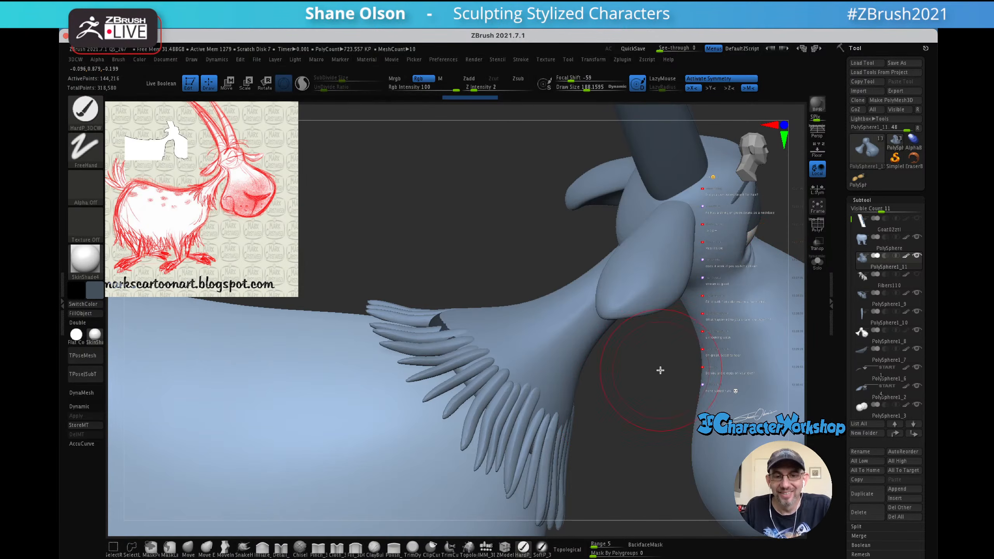
{"action": "key", "text": "shift+f"}
{"action": "key", "text": "shift+f"}
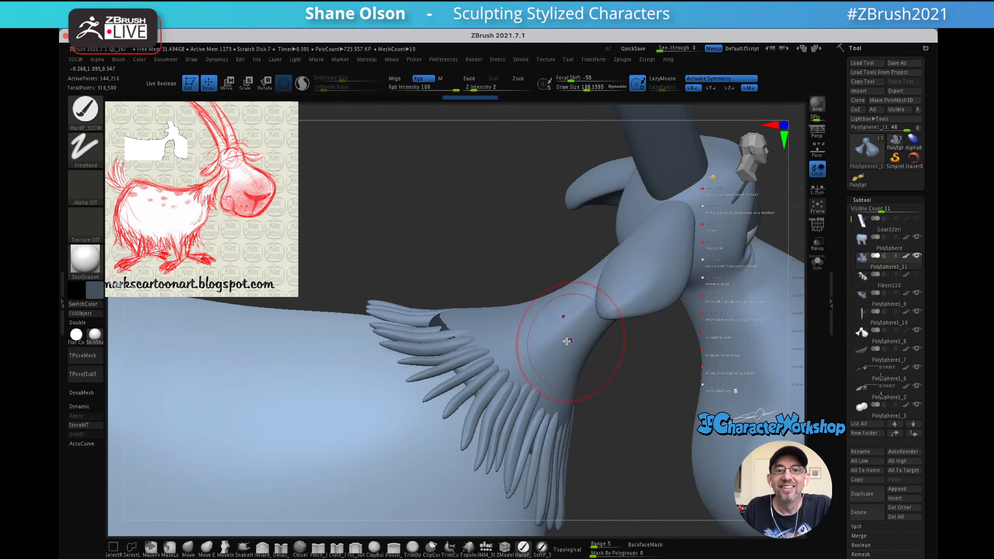
- Choose the Flat Color material, set painting to material only (M), and fill the head subtool PolySphere1_11 with it
{"action": "left_click_drag", "start_coordinate": [459, 262], "coordinate": [519, 239]}
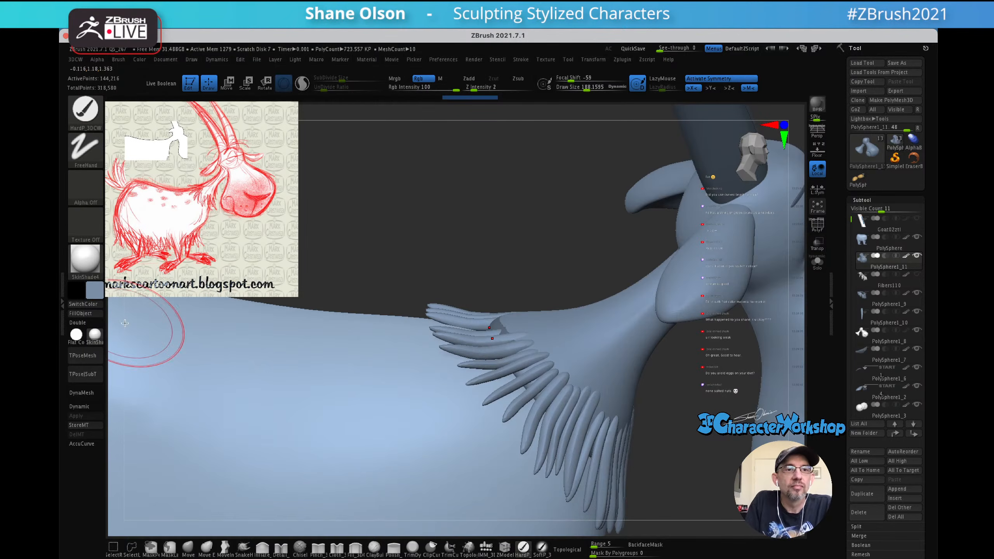
{"action": "left_click", "coordinate": [76, 336]}
{"action": "mouse_move", "coordinate": [474, 195]}
{"action": "left_mouse_down"}
{"action": "mouse_move", "coordinate": [477, 233]}
{"action": "mouse_move", "coordinate": [492, 229]}
{"action": "mouse_move", "coordinate": [463, 221]}
{"action": "left_mouse_up"}
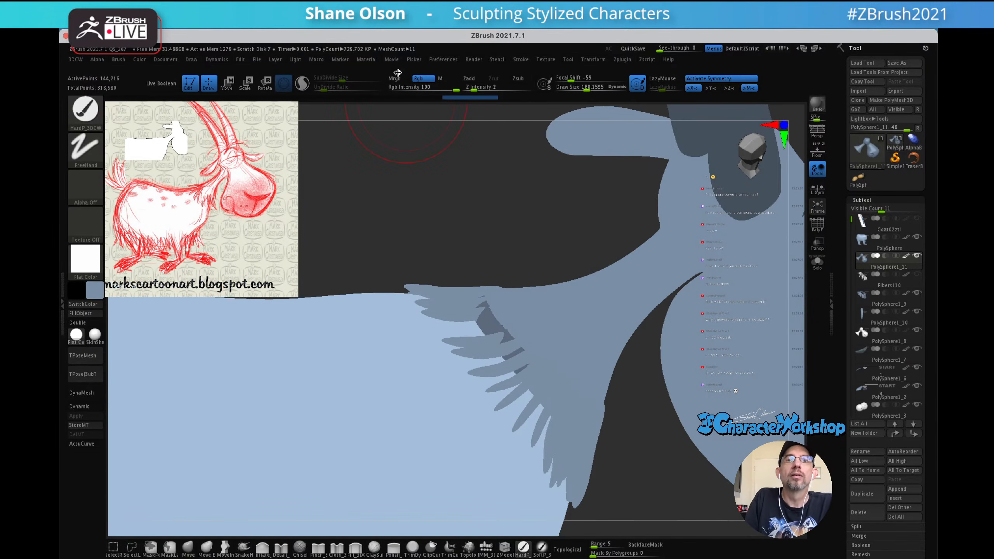
{"action": "left_click", "coordinate": [405, 82]}
{"action": "left_click", "coordinate": [438, 80]}
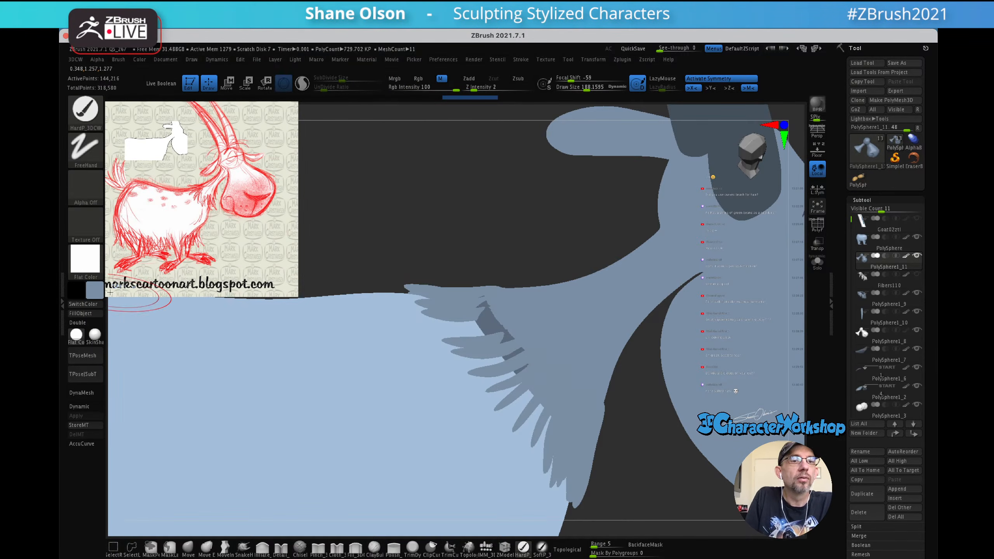
{"action": "left_click", "coordinate": [91, 316]}
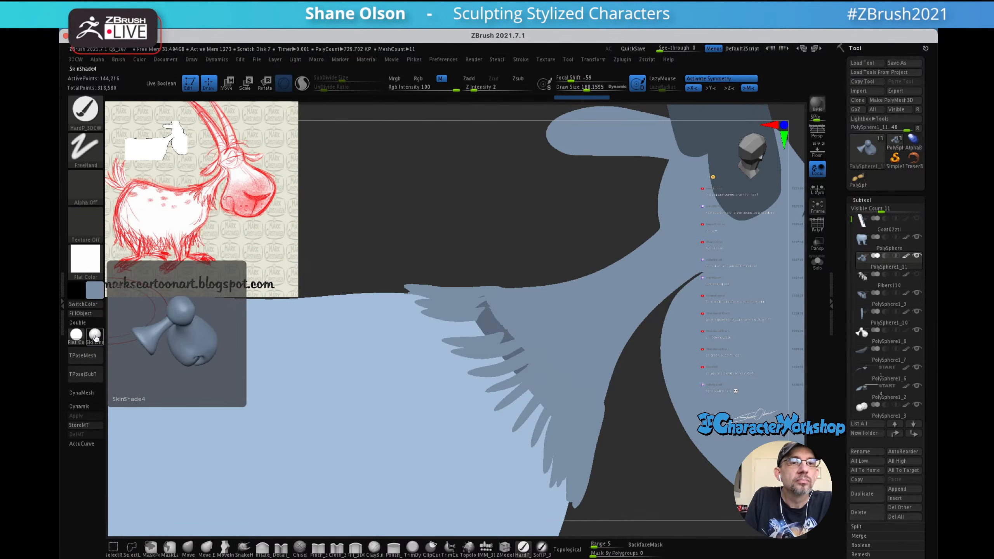
- Switch back to the SkinShade4 material with Rgb-only painting and reduce the draw size to about 151
{"action": "left_click", "coordinate": [94, 333]}
{"action": "left_click", "coordinate": [421, 82]}
{"action": "key", "text": "bracketleft"}
{"action": "mouse_move", "coordinate": [528, 322]}
{"action": "left_mouse_down"}
{"action": "mouse_move", "coordinate": [522, 332]}
{"action": "mouse_move", "coordinate": [508, 314]}
{"action": "mouse_move", "coordinate": [515, 308]}
{"action": "mouse_move", "coordinate": [519, 330]}
{"action": "left_mouse_up"}
{"action": "left_click", "coordinate": [521, 554]}
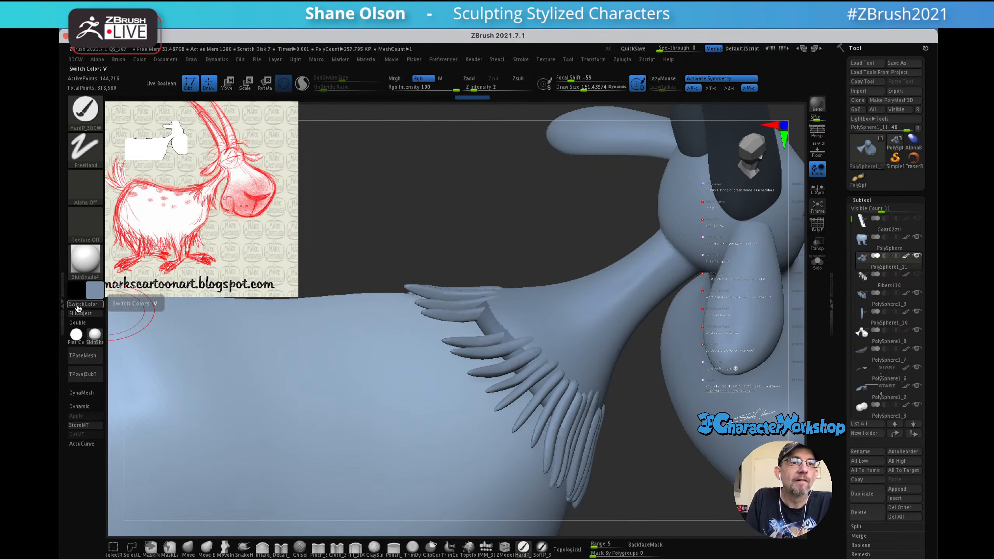
- Try a pink-purple paint stroke on the goat's neck with the color swapped, and restore the grey-blue color
{"action": "left_click", "coordinate": [94, 292]}
{"action": "left_click", "coordinate": [81, 306]}
{"action": "left_click", "coordinate": [188, 316]}
{"action": "left_click_drag", "start_coordinate": [576, 318], "coordinate": [583, 307]}
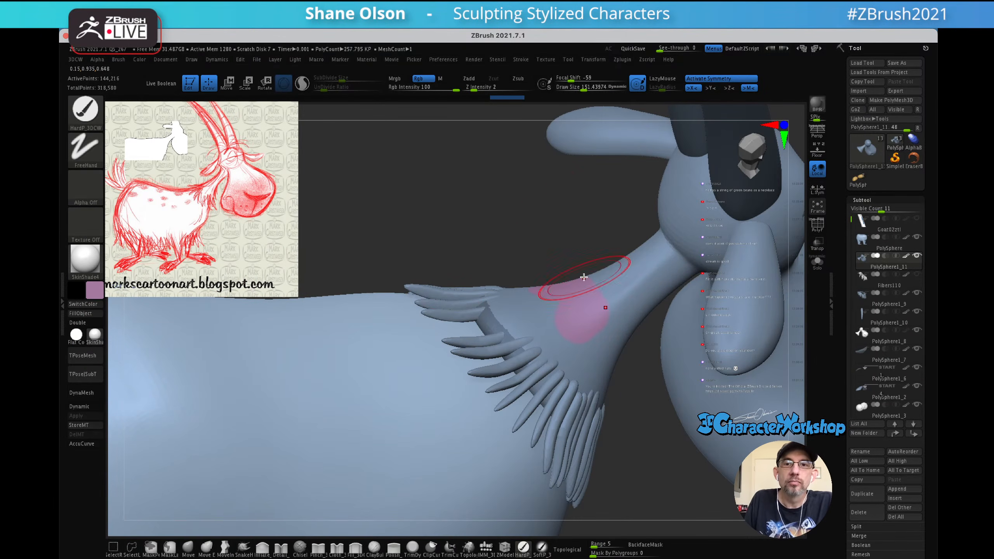
{"action": "key", "text": "c"}
{"action": "left_click_drag", "start_coordinate": [562, 302], "coordinate": [581, 344]}
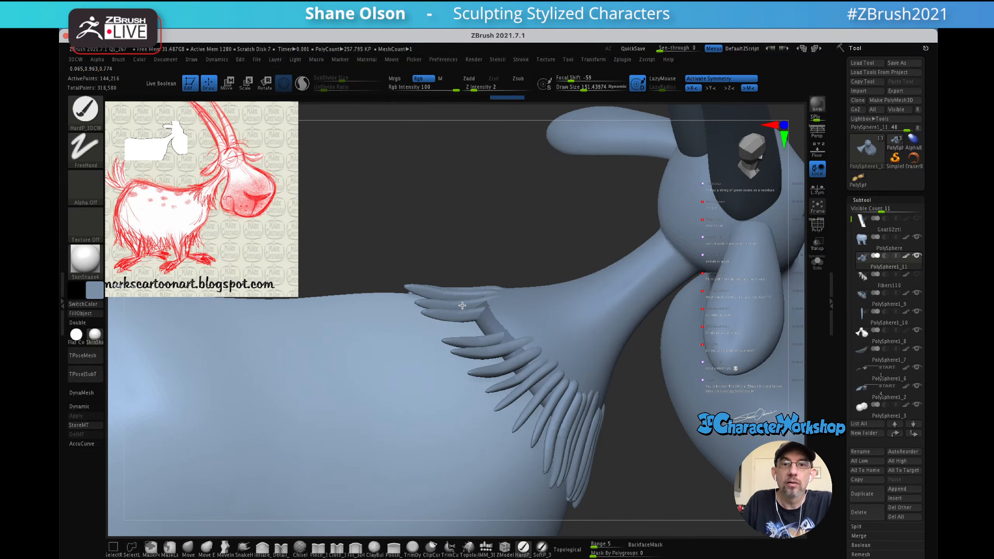
- Check the head and neck subtool in Solo mode, and delete the duplicate head subtool PolySphere1_8
{"action": "left_click", "coordinate": [817, 262]}
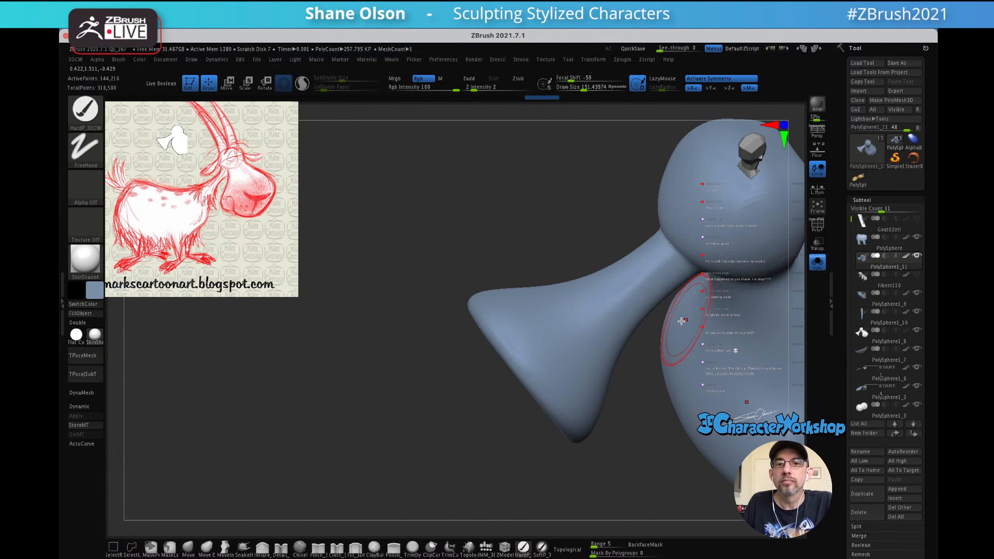
{"action": "left_click", "coordinate": [817, 262]}
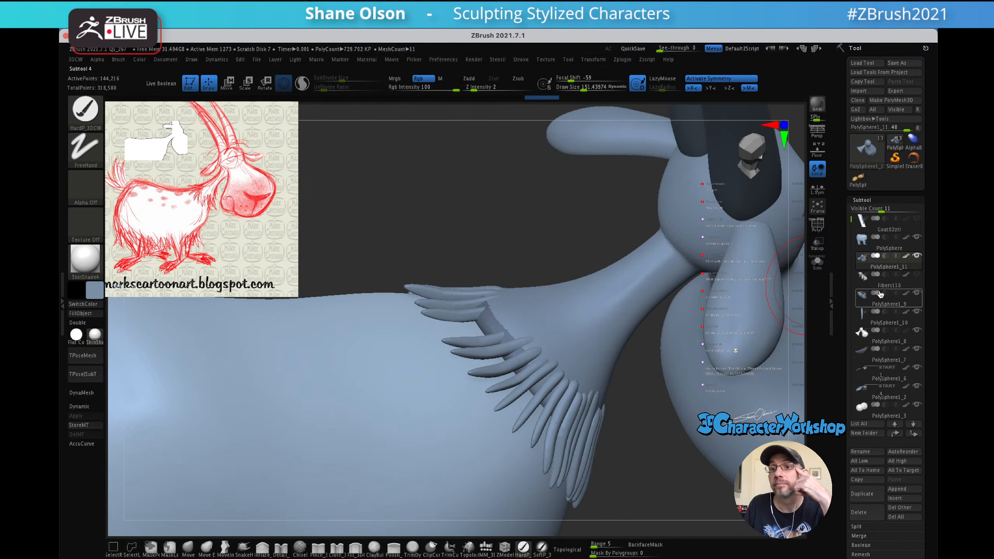
{"action": "left_click", "coordinate": [859, 248]}
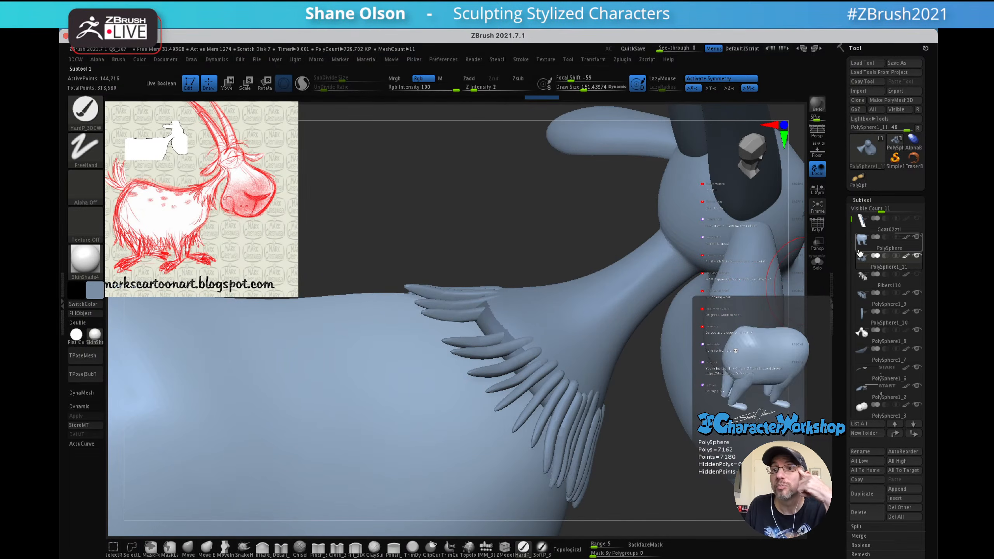
{"action": "scroll", "coordinate": [849, 238], "scroll_direction": "down", "scroll_amount": 2}
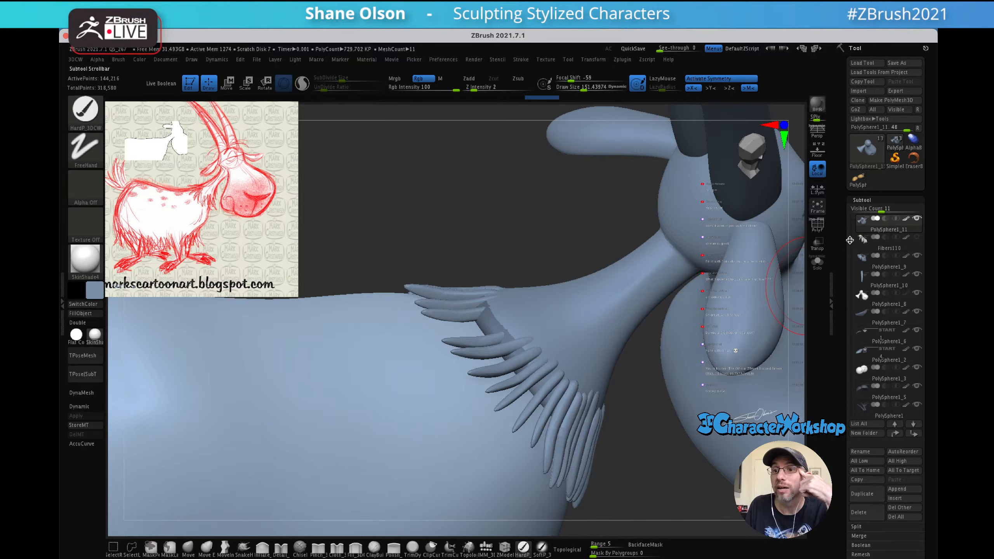
{"action": "mouse_move", "coordinate": [859, 297]}
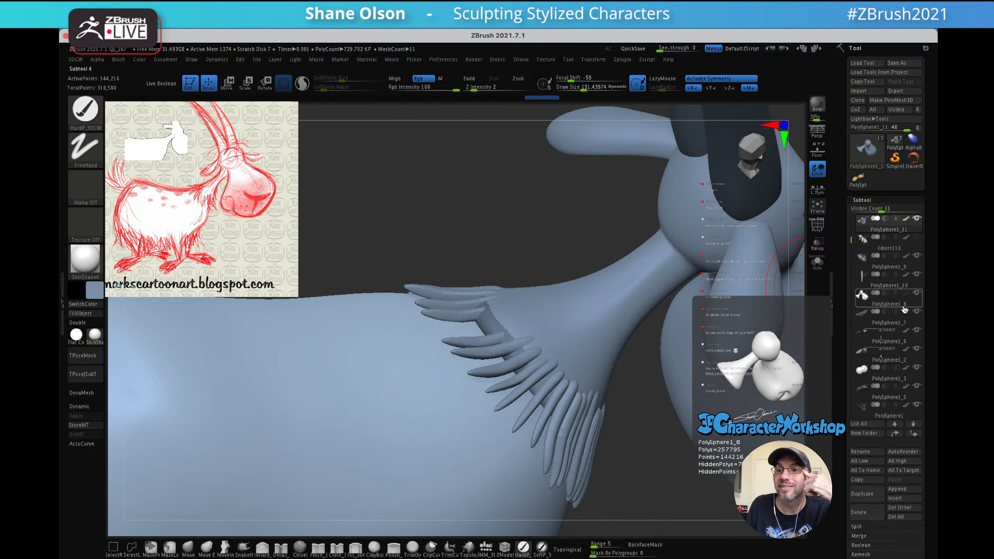
{"action": "left_click", "coordinate": [859, 300]}
{"action": "mouse_move", "coordinate": [859, 300]}
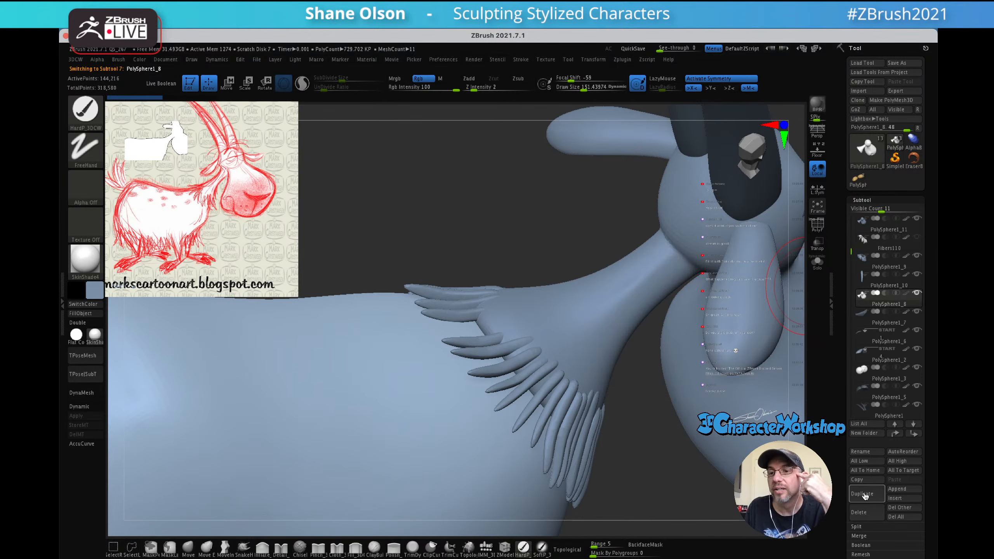
{"action": "left_click", "coordinate": [867, 522]}
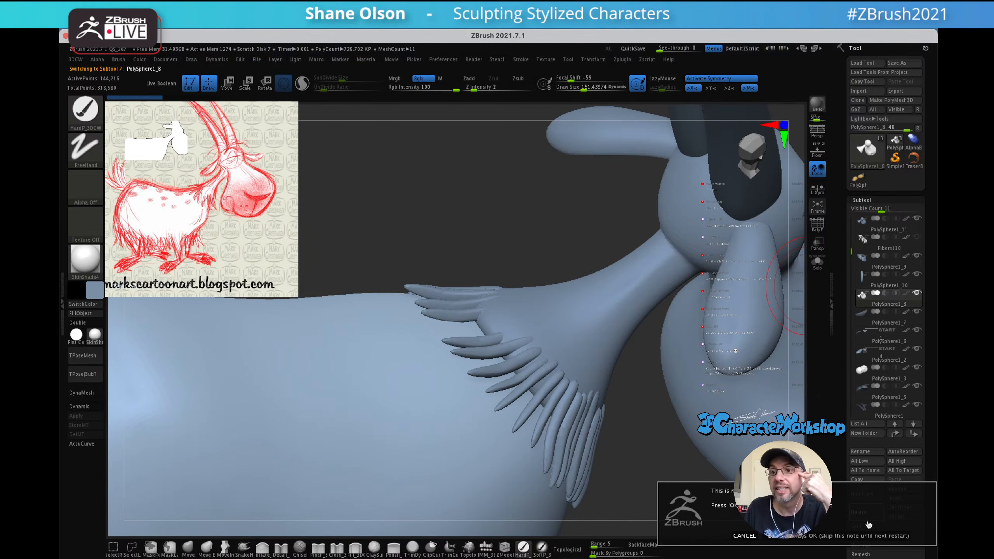
{"action": "left_click", "coordinate": [769, 540]}
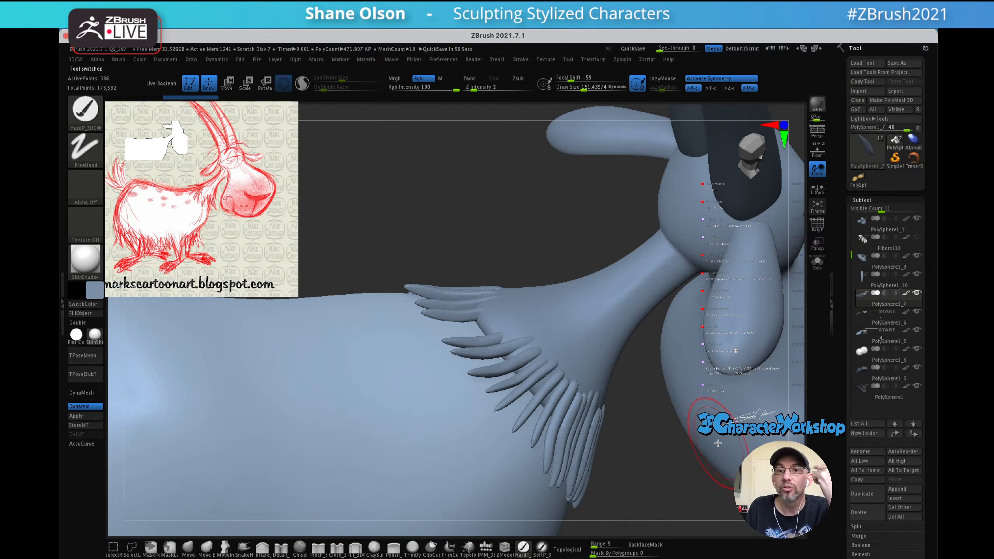
- Examine the goat's neck fur, head and body from several side angles
{"action": "right_click_drag", "start_coordinate": [626, 307], "coordinate": [508, 281]}
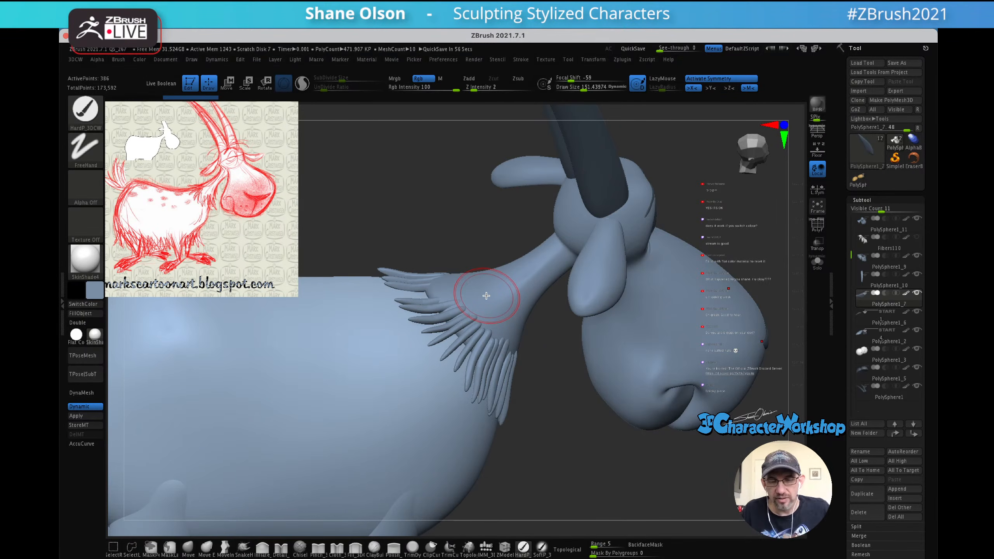
{"action": "right_click_drag", "start_coordinate": [550, 390], "coordinate": [596, 381]}
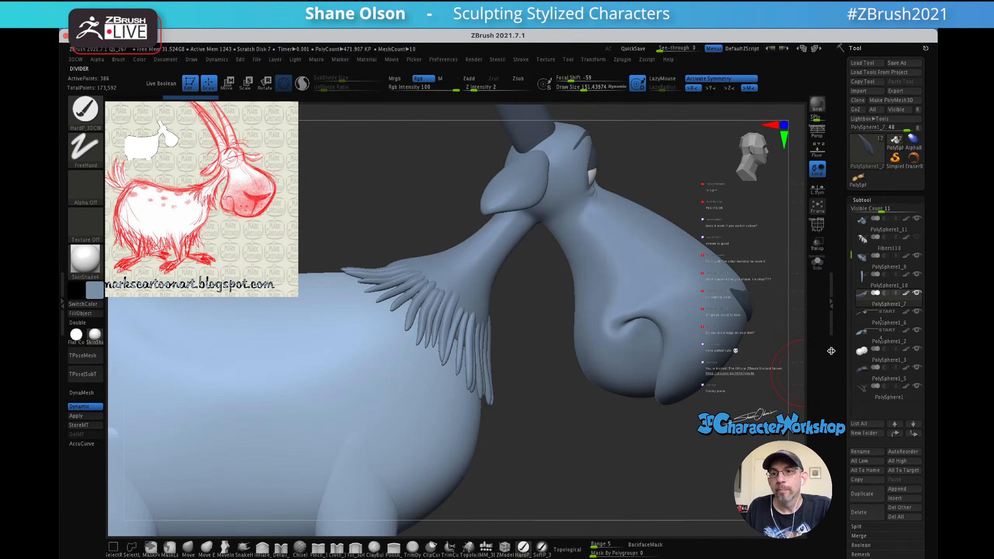
{"action": "mouse_move", "coordinate": [683, 370]}
{"action": "right_mouse_down"}
{"action": "mouse_move", "coordinate": [645, 439]}
{"action": "mouse_move", "coordinate": [630, 422]}
{"action": "right_mouse_up"}
{"action": "mouse_move", "coordinate": [618, 387]}
{"action": "right_mouse_down"}
{"action": "mouse_move", "coordinate": [624, 424]}
{"action": "mouse_move", "coordinate": [619, 396]}
{"action": "right_mouse_up"}
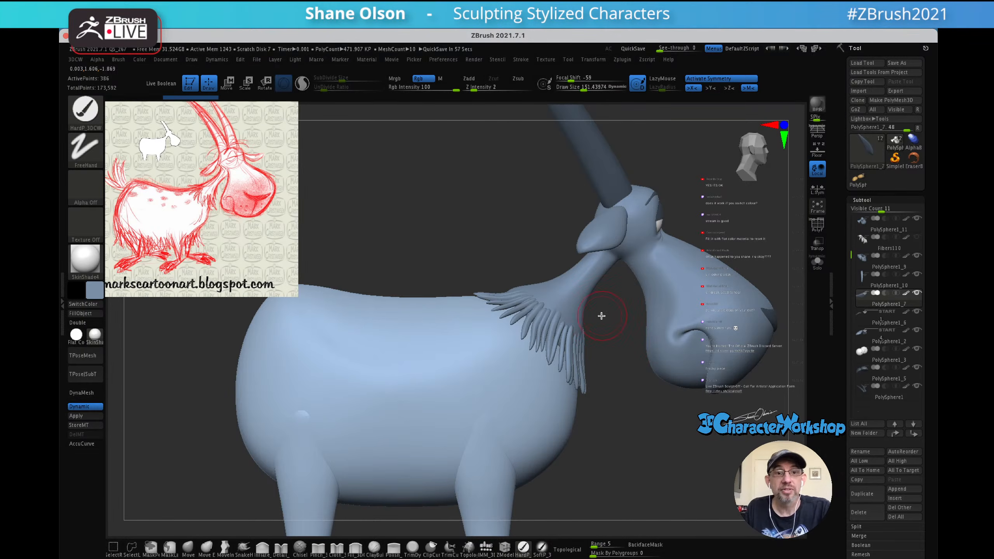
{"action": "right_click_drag", "start_coordinate": [582, 387], "coordinate": [659, 419]}
{"action": "right_click_drag", "start_coordinate": [636, 386], "coordinate": [615, 398]}
{"action": "right_click_drag", "start_coordinate": [643, 367], "coordinate": [620, 364]}
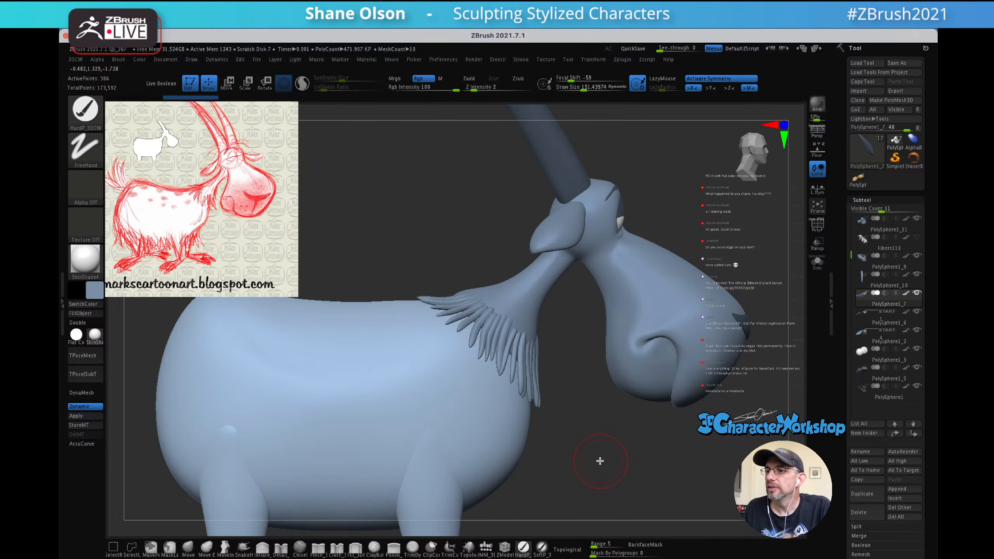
{"action": "right_click_drag", "start_coordinate": [585, 432], "coordinate": [583, 413]}
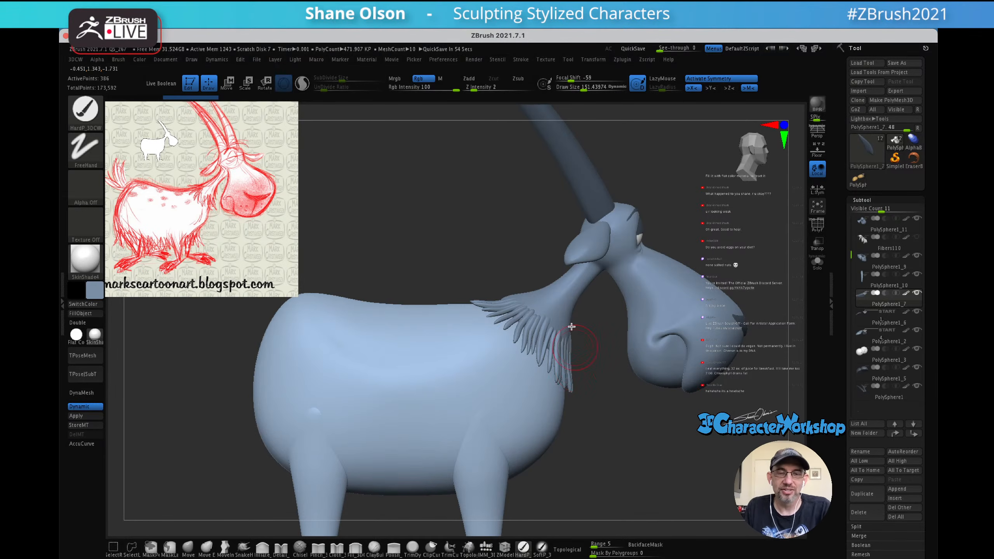
- Select the neck fur subtool PolySphere1_9 at the back of the neck, checking its polygroups with PolyFrame
{"action": "right_click_drag", "start_coordinate": [606, 368], "coordinate": [666, 333]}
{"action": "right_click_drag", "start_coordinate": [677, 275], "coordinate": [668, 312], "text": "alt"}
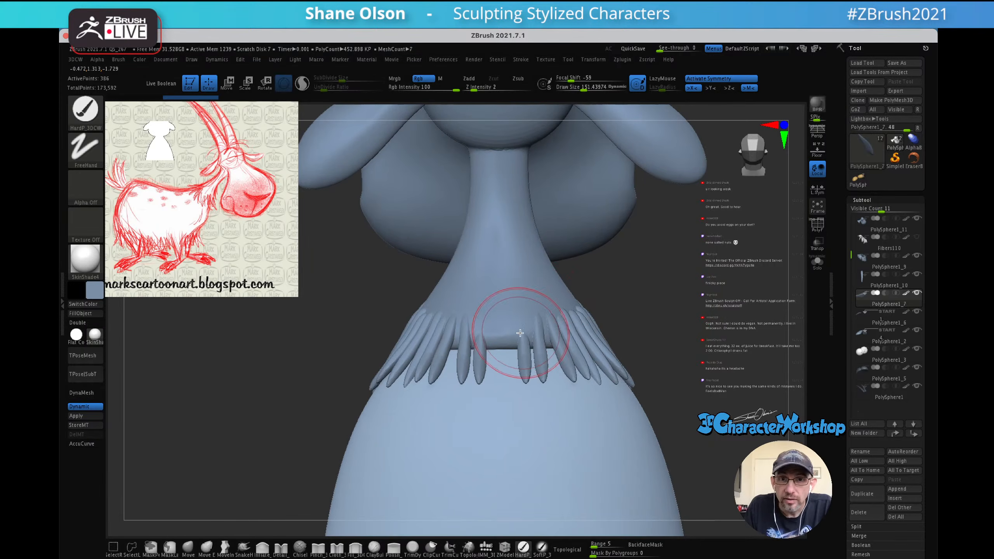
{"action": "key", "text": "shift+f"}
{"action": "key", "text": "shift+f"}
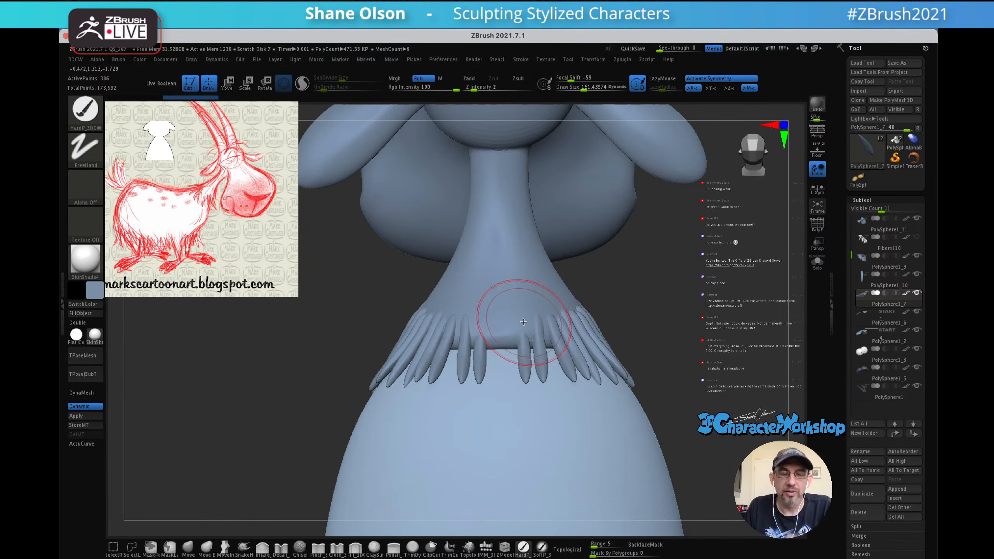
{"action": "left_click", "coordinate": [527, 355], "text": "alt"}
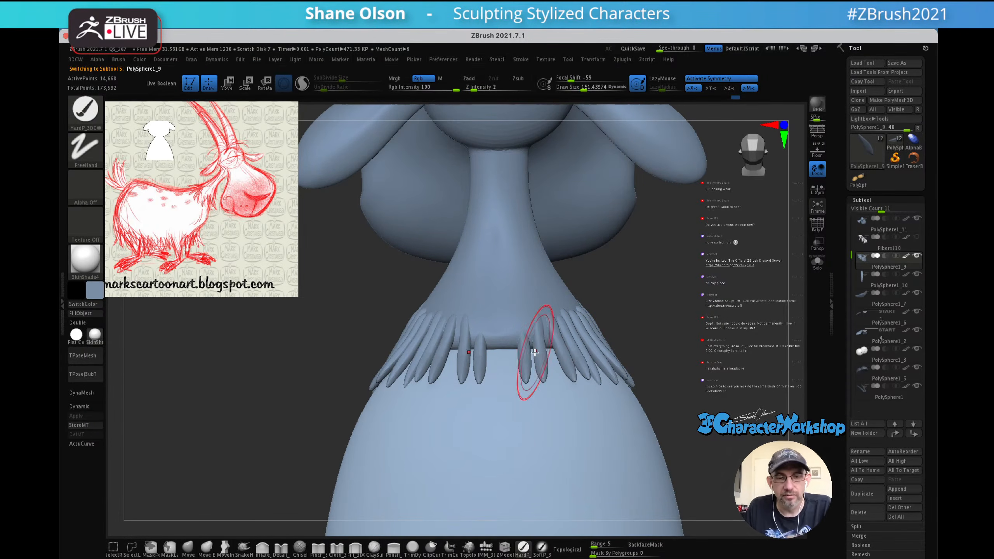
{"action": "key", "text": "shift+f"}
{"action": "key", "text": "shift+f"}
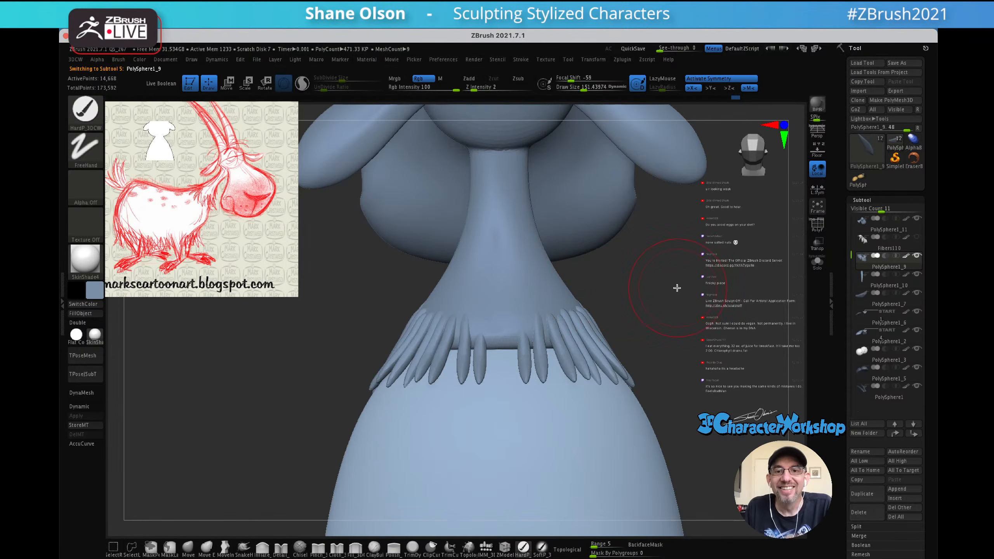
{"action": "left_click_drag", "start_coordinate": [665, 280], "coordinate": [672, 298], "text": "alt"}
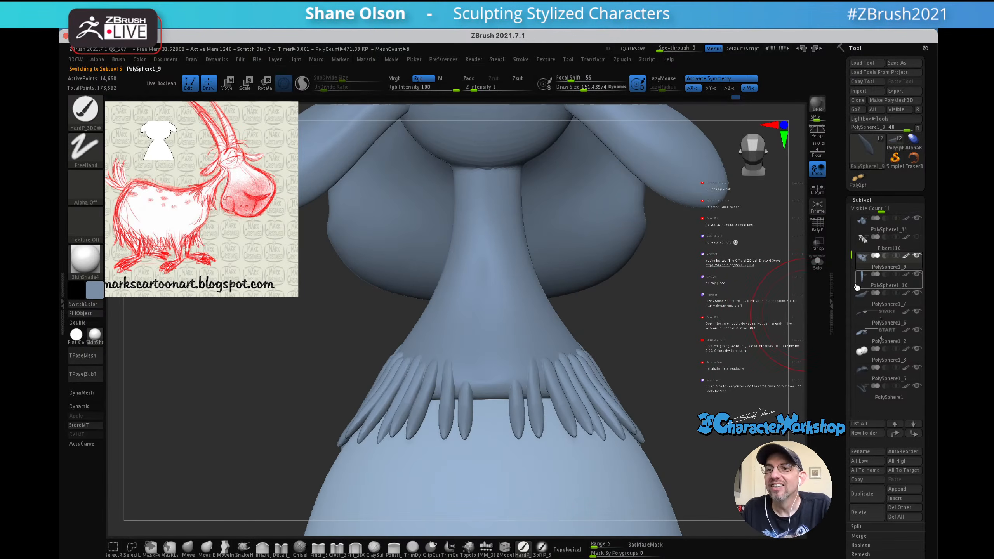
- Show the neck fur's PolyFrame in Move mode and give every strand its own polygroup with Auto Groups
{"action": "key", "text": "w"}
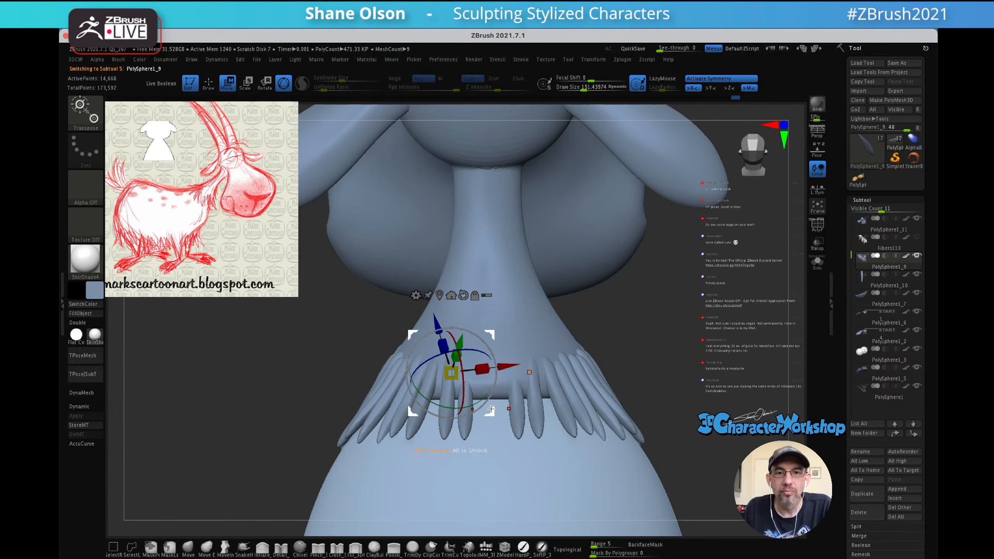
{"action": "key", "text": "shift+f"}
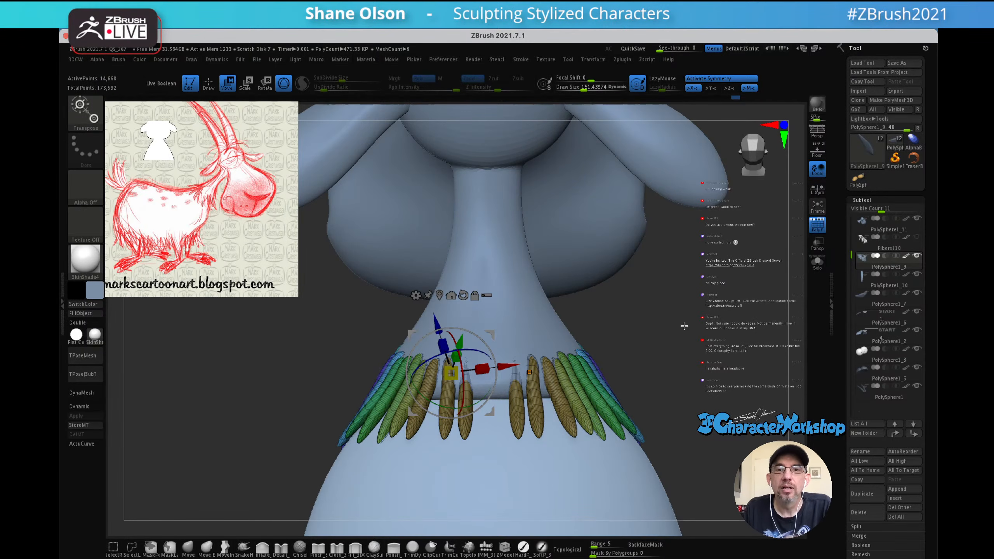
{"action": "key", "text": "3"}
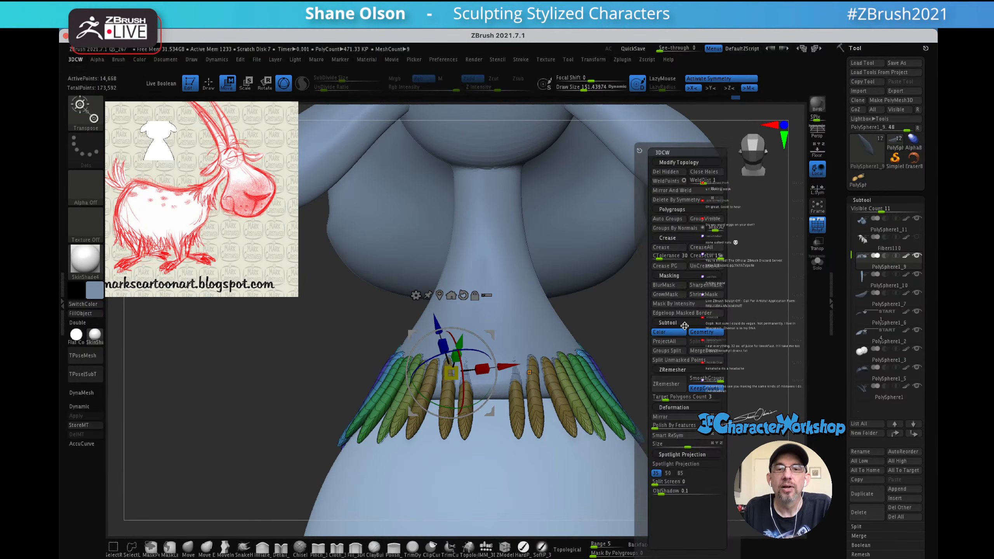
{"action": "left_click", "coordinate": [667, 218]}
{"action": "key", "text": "3"}
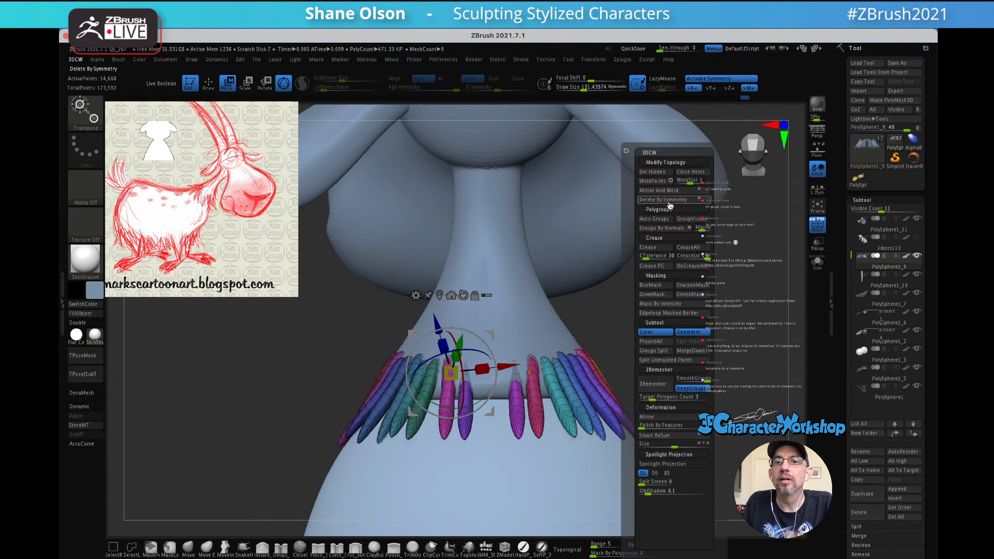
{"action": "left_click", "coordinate": [663, 191]}
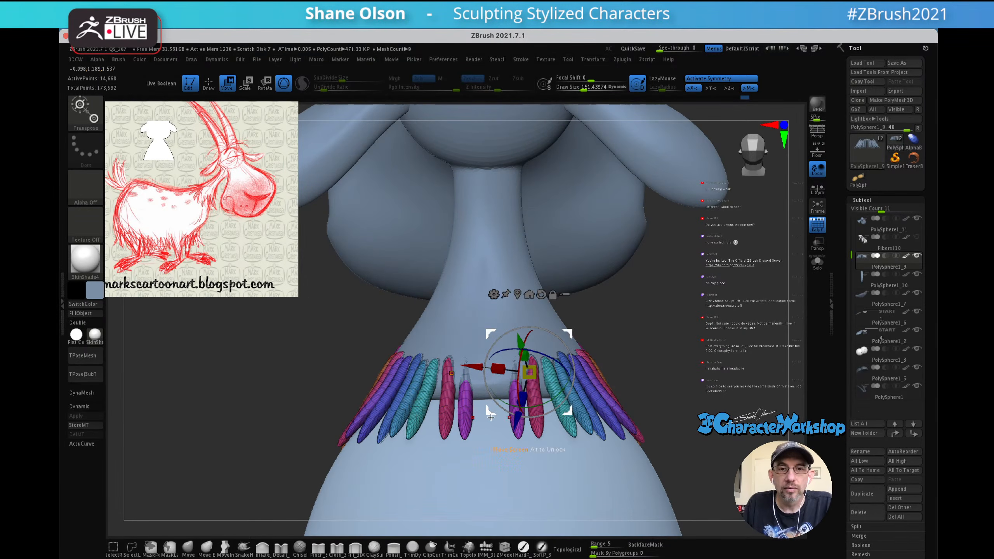
- Duplicate the innermost pair of back neck strands toward the center gap and separate the copies with Split Unmasked Points
{"action": "left_click", "coordinate": [465, 424]}
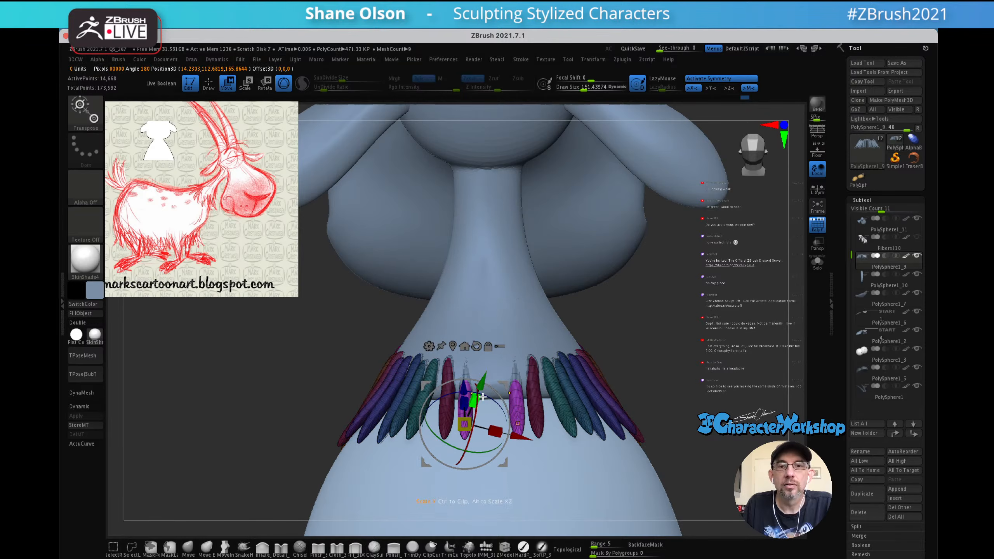
{"action": "right_click_drag", "start_coordinate": [557, 322], "coordinate": [550, 349]}
{"action": "left_click_drag", "start_coordinate": [505, 397], "coordinate": [519, 397], "text": "ctrl"}
{"action": "key", "text": "space"}
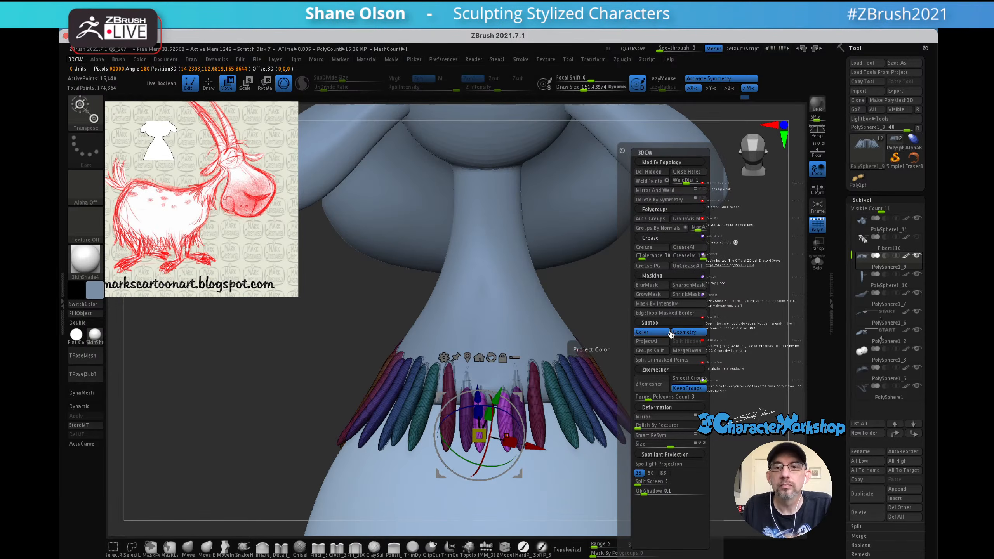
{"action": "left_click", "coordinate": [667, 361]}
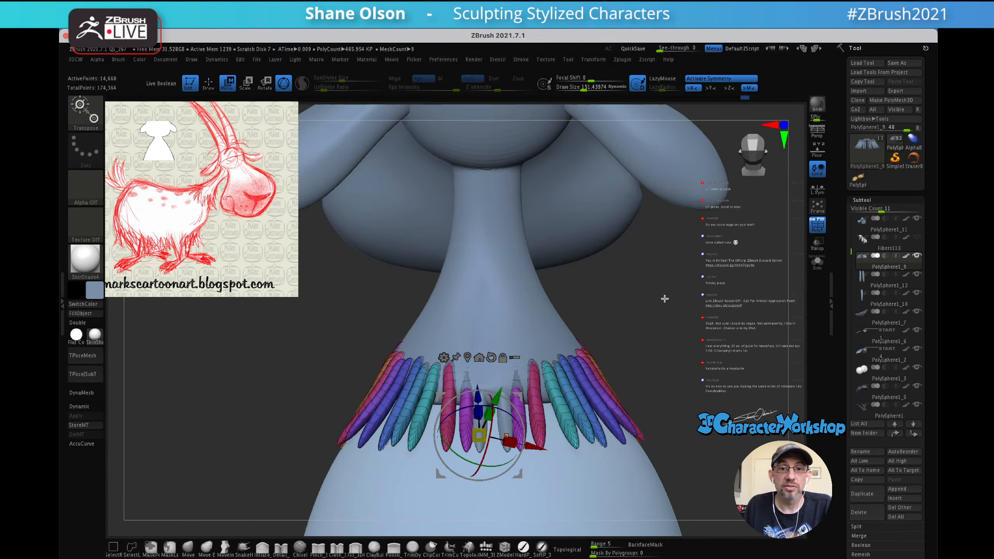
- Select the split strands subtool PolySphere1_12 for the Move brush, set the draw size to about 146, and turn symmetry off
{"action": "key", "text": "Down"}
{"action": "key", "text": "q"}
{"action": "mouse_move", "coordinate": [683, 284]}
{"action": "left_mouse_down"}
{"action": "mouse_move", "coordinate": [691, 311]}
{"action": "mouse_move", "coordinate": [716, 290]}
{"action": "mouse_move", "coordinate": [684, 275]}
{"action": "left_mouse_up"}
{"action": "left_click", "coordinate": [188, 549]}
{"action": "key", "text": "s"}
{"action": "left_click_drag", "start_coordinate": [466, 309], "coordinate": [476, 309]}
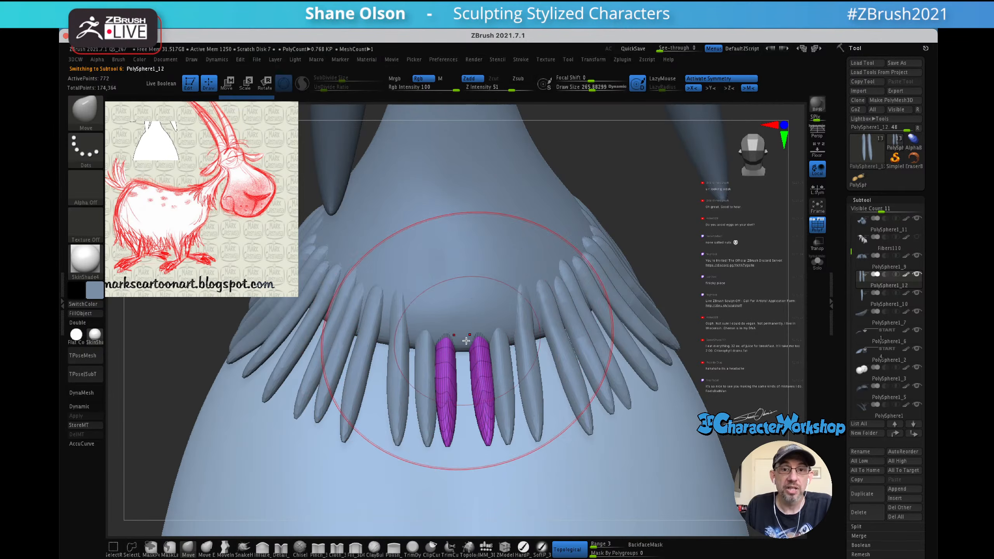
{"action": "key", "text": "s"}
{"action": "left_click_drag", "start_coordinate": [461, 344], "coordinate": [451, 343]}
{"action": "key", "text": "x"}
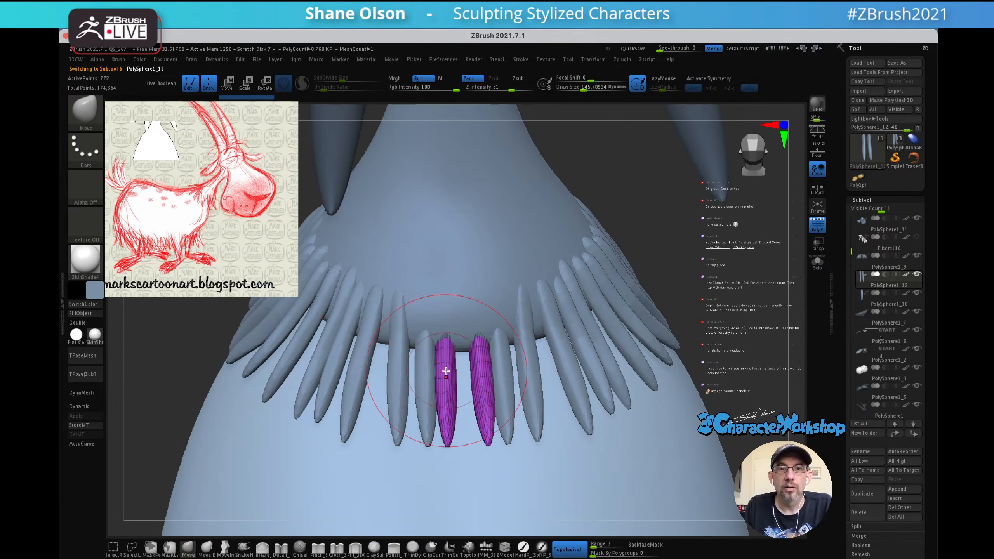
- Adjust the center strands with the Move brush and give each its own polygroup with Auto Groups
{"action": "right_click_drag", "start_coordinate": [462, 355], "coordinate": [477, 336]}
{"action": "left_click_drag", "start_coordinate": [446, 365], "coordinate": [446, 355]}
{"action": "key", "text": "grave"}
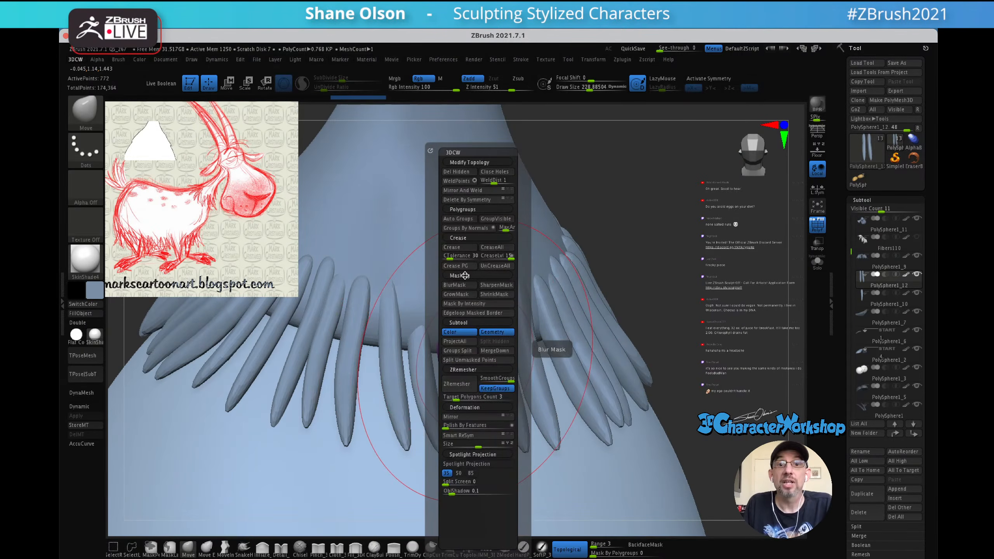
{"action": "left_click", "coordinate": [460, 223]}
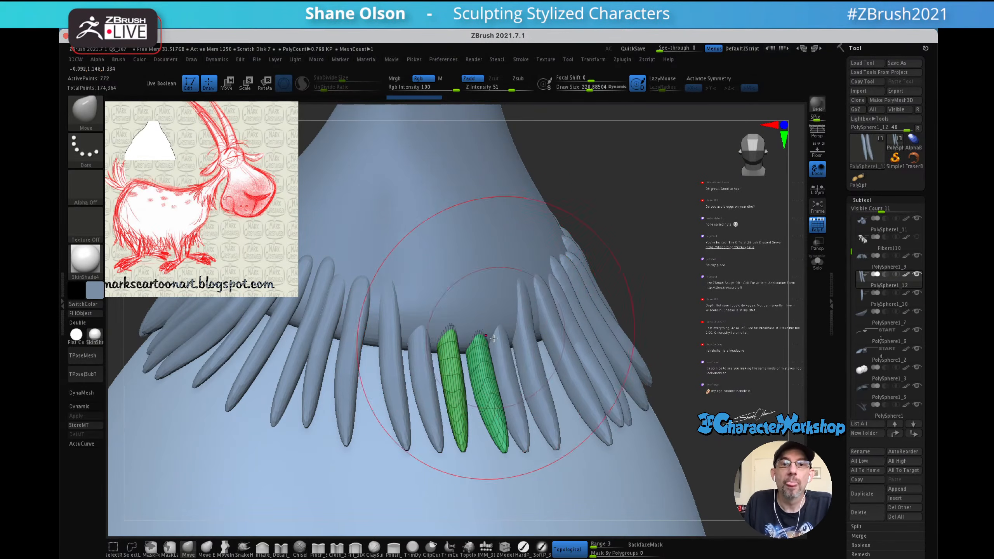
- Move the two center strands' upper ends into the gap with a draw size of about 229, and reselect PolySphere1_9
{"action": "left_click_drag", "start_coordinate": [446, 368], "coordinate": [451, 347]}
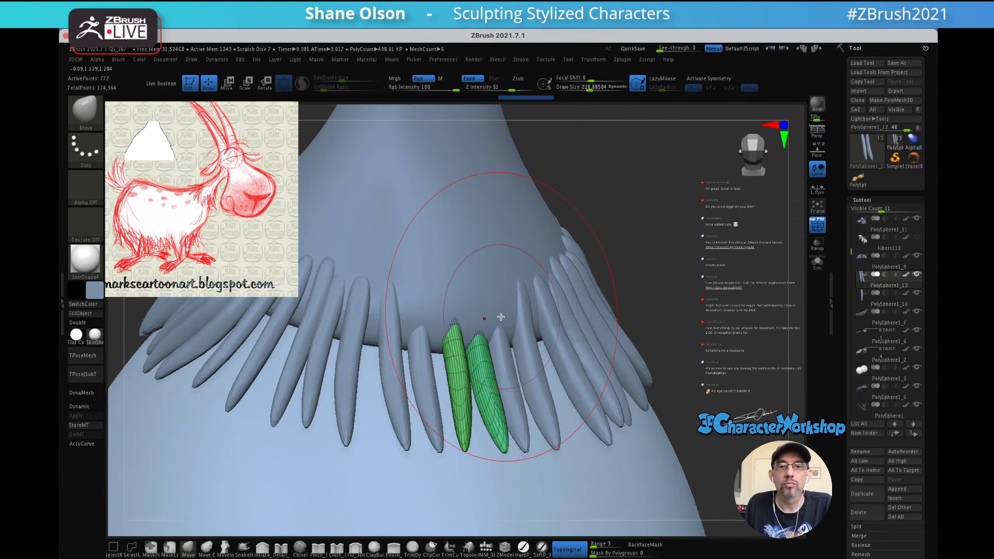
{"action": "right_click_drag", "start_coordinate": [522, 354], "coordinate": [485, 362]}
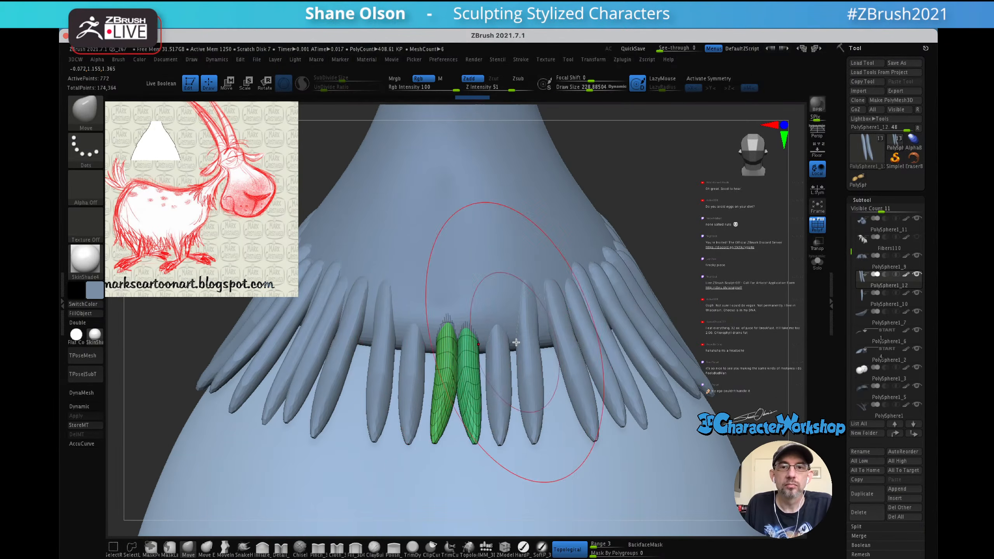
{"action": "key", "text": "ctrl"}
{"action": "left_click", "coordinate": [500, 380], "text": "alt"}
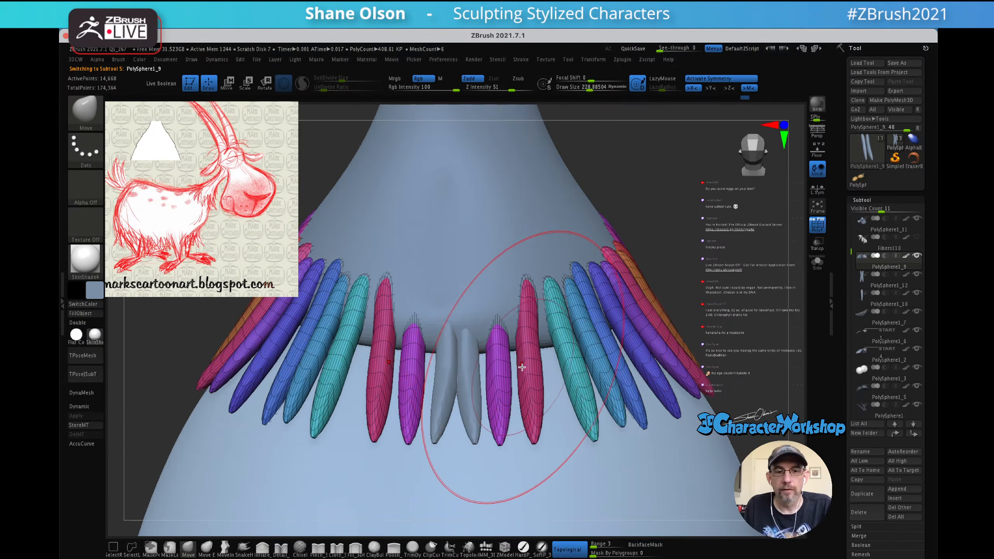
- Spread the strands flanking the back center gap with the Move brush at a draw size of about 157
{"action": "right_click_drag", "start_coordinate": [517, 344], "coordinate": [512, 359], "text": "ctrl"}
{"action": "key", "text": "s"}
{"action": "mouse_move", "coordinate": [512, 360]}
{"action": "left_mouse_down"}
{"action": "mouse_move", "coordinate": [499, 359]}
{"action": "mouse_move", "coordinate": [506, 350]}
{"action": "left_mouse_up"}
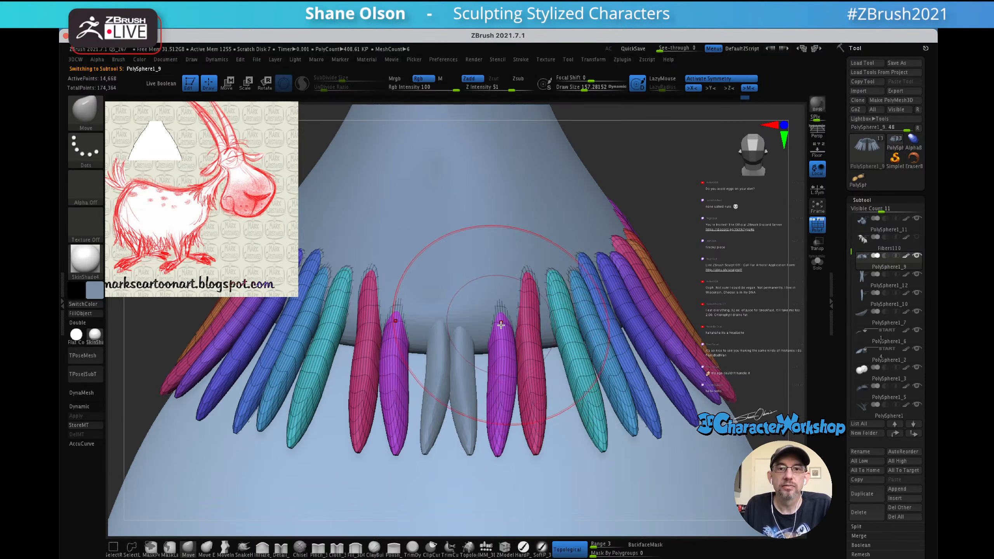
{"action": "right_click_drag", "start_coordinate": [583, 333], "coordinate": [562, 325]}
{"action": "left_click_drag", "start_coordinate": [564, 319], "coordinate": [569, 314]}
{"action": "mouse_move", "coordinate": [516, 301]}
{"action": "right_mouse_down"}
{"action": "mouse_move", "coordinate": [575, 303]}
{"action": "mouse_move", "coordinate": [603, 276]}
{"action": "mouse_move", "coordinate": [579, 277]}
{"action": "mouse_move", "coordinate": [589, 282]}
{"action": "mouse_move", "coordinate": [531, 338]}
{"action": "right_mouse_up"}
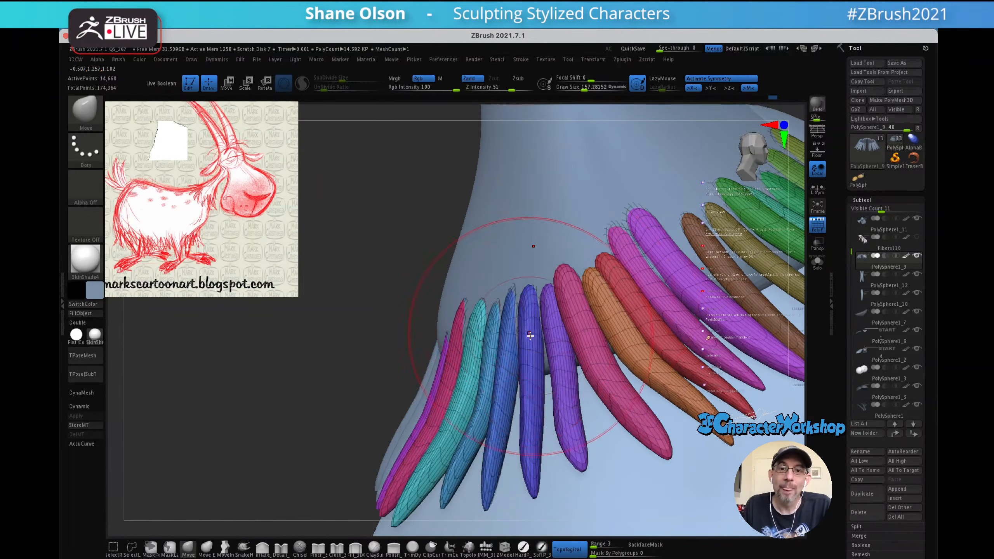
- Adjust the spacing and angle of the blue and purple strands along the back of the neck
{"action": "right_click_drag", "start_coordinate": [566, 288], "coordinate": [543, 325]}
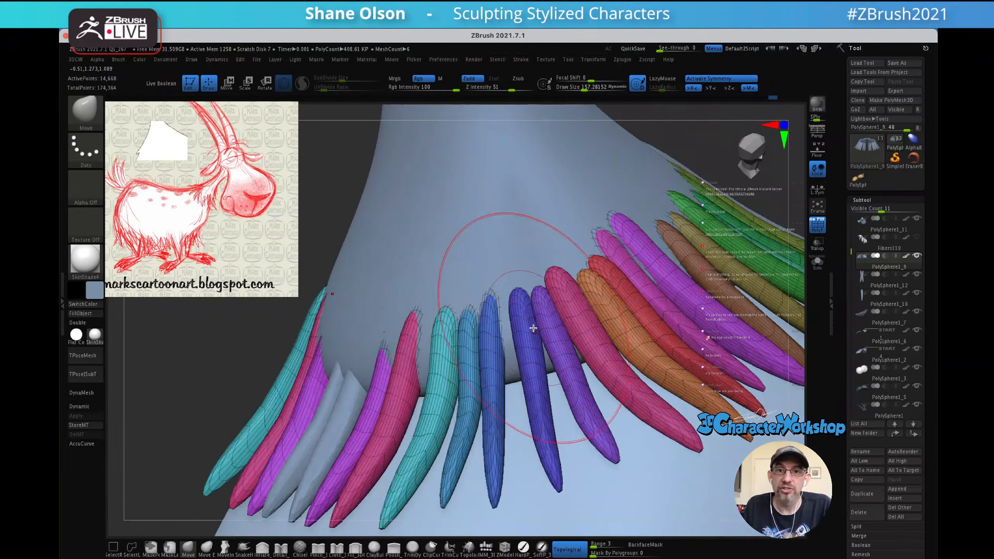
{"action": "right_click_drag", "start_coordinate": [623, 327], "coordinate": [501, 381]}
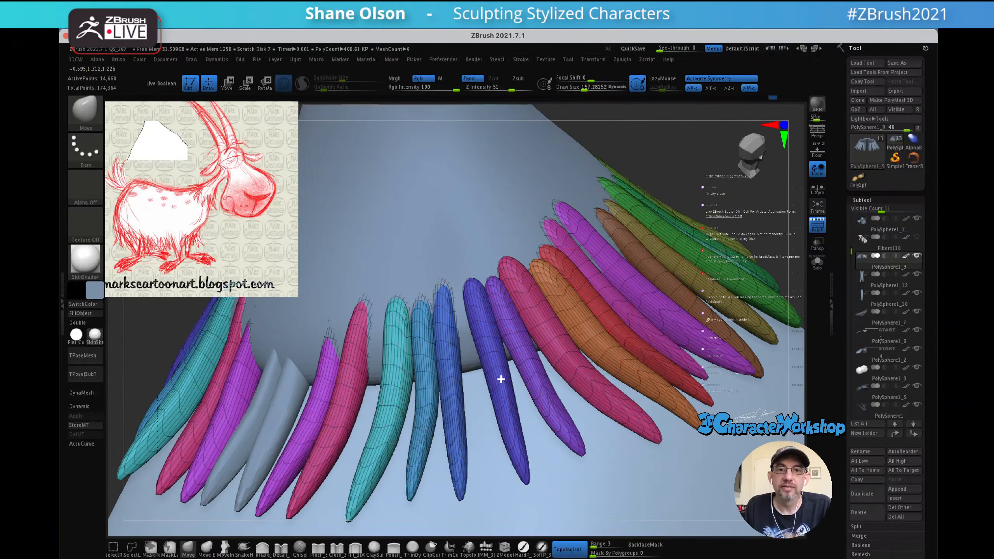
{"action": "right_click_drag", "start_coordinate": [620, 301], "coordinate": [595, 352]}
{"action": "right_click_drag", "start_coordinate": [583, 309], "coordinate": [658, 273]}
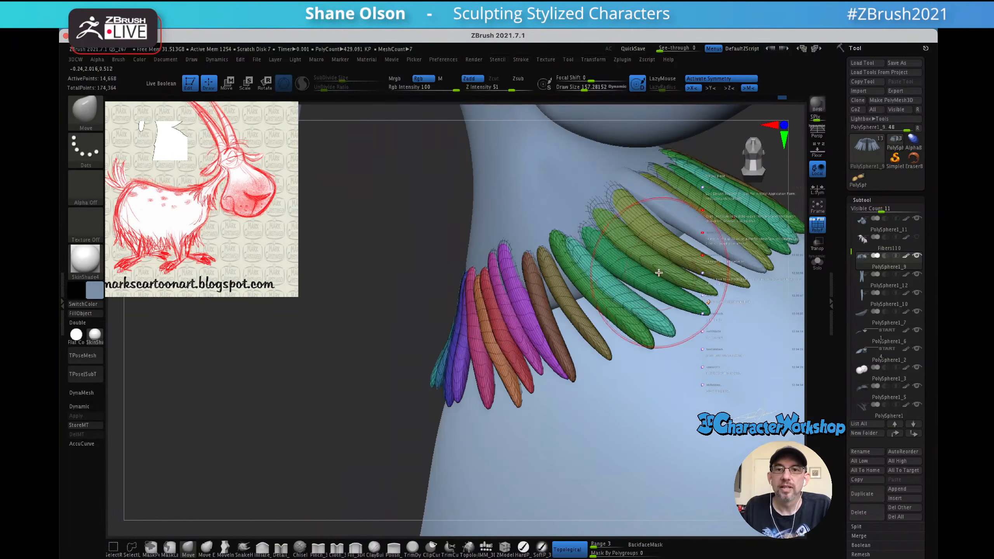
- Adjust the green and teal strands on the side of the neck, setting the draw size to about 188
{"action": "left_click_drag", "start_coordinate": [529, 268], "coordinate": [546, 270]}
{"action": "mouse_move", "coordinate": [551, 267]}
{"action": "right_mouse_down"}
{"action": "mouse_move", "coordinate": [561, 259]}
{"action": "mouse_move", "coordinate": [641, 299]}
{"action": "mouse_move", "coordinate": [625, 368]}
{"action": "right_mouse_up"}
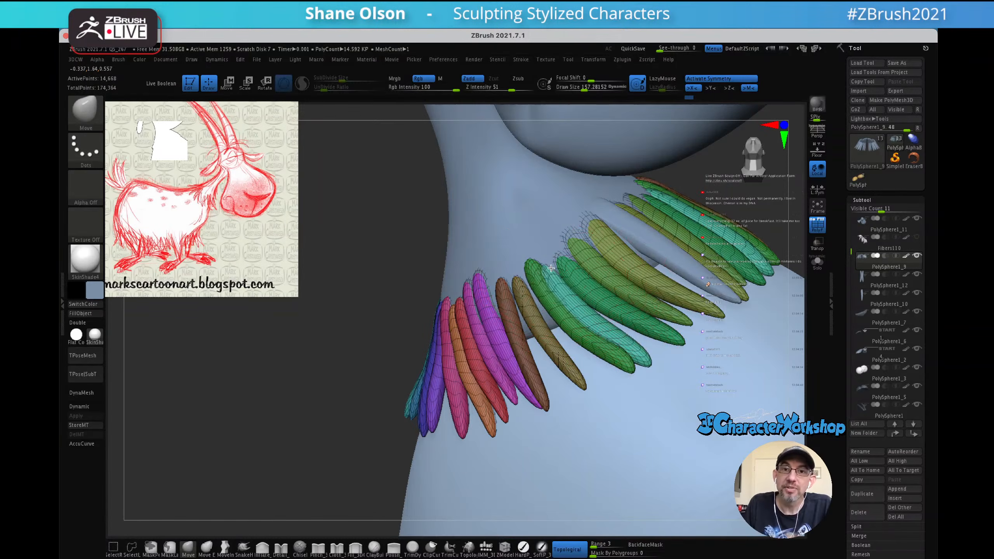
{"action": "right_click_drag", "start_coordinate": [533, 272], "coordinate": [602, 353]}
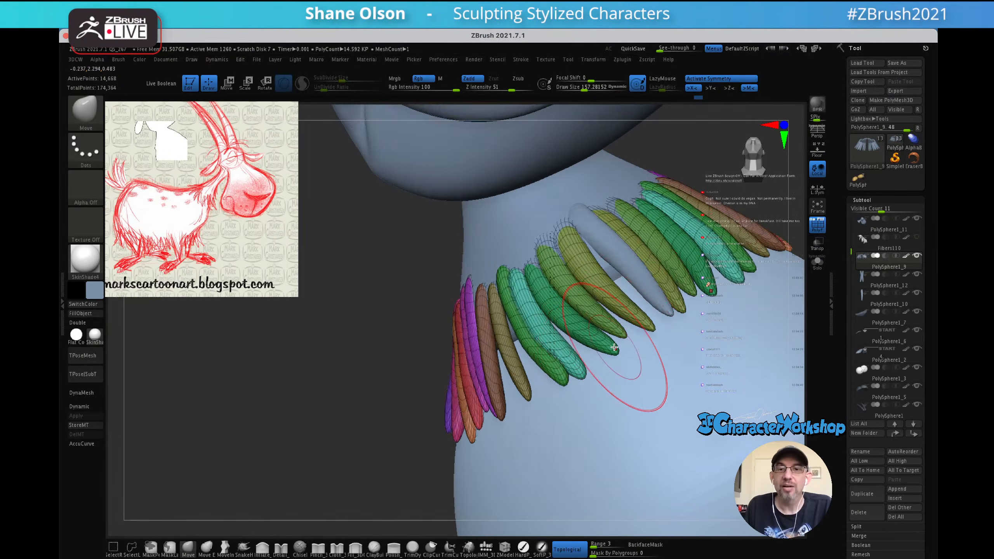
{"action": "mouse_move", "coordinate": [619, 337]}
{"action": "right_mouse_down"}
{"action": "mouse_move", "coordinate": [593, 313]}
{"action": "mouse_move", "coordinate": [609, 330]}
{"action": "mouse_move", "coordinate": [582, 340]}
{"action": "mouse_move", "coordinate": [593, 342]}
{"action": "right_mouse_up"}
{"action": "left_click_drag", "start_coordinate": [582, 363], "coordinate": [587, 364]}
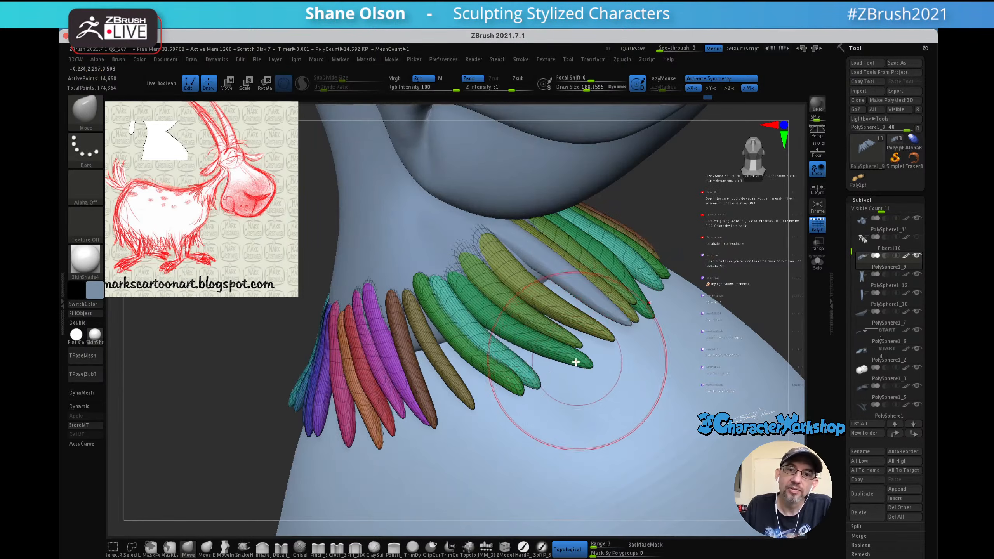
{"action": "left_click_drag", "start_coordinate": [532, 386], "coordinate": [537, 390]}
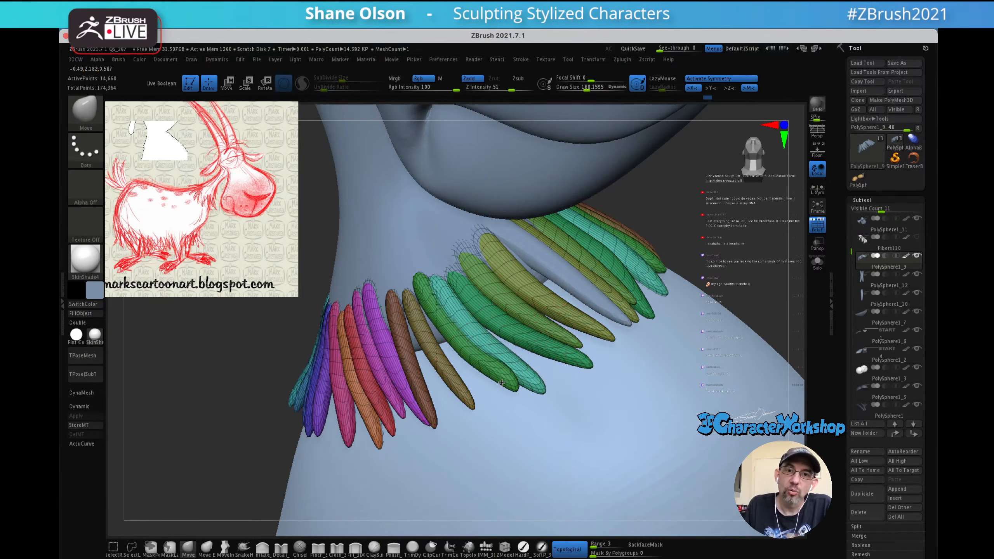
- Set the draw size to about 114 and refine the strands near the throat
{"action": "mouse_move", "coordinate": [501, 382]}
{"action": "right_mouse_down"}
{"action": "mouse_move", "coordinate": [520, 332]}
{"action": "mouse_move", "coordinate": [585, 322]}
{"action": "mouse_move", "coordinate": [629, 306]}
{"action": "mouse_move", "coordinate": [626, 297]}
{"action": "right_mouse_up"}
{"action": "key", "text": "shift"}
{"action": "key", "text": "shift"}
{"action": "left_click_drag", "start_coordinate": [620, 296], "coordinate": [626, 288]}
{"action": "right_click_drag", "start_coordinate": [619, 285], "coordinate": [641, 272]}
{"action": "key", "text": "shift"}
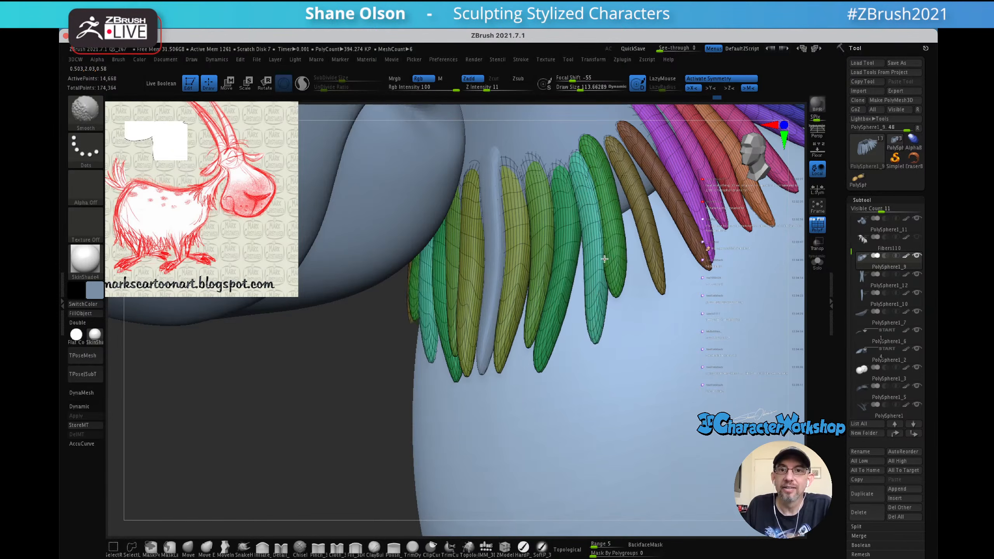
{"action": "right_click_drag", "start_coordinate": [606, 257], "coordinate": [614, 257]}
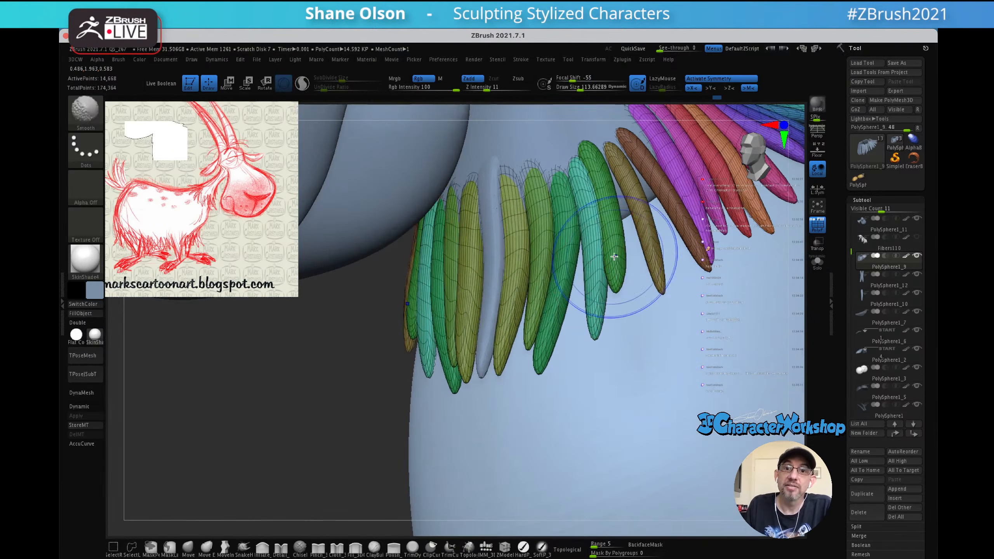
- Refine the shape and spacing of the magenta, red and orange strands on the side of the neck
{"action": "mouse_move", "coordinate": [528, 284]}
{"action": "right_mouse_down"}
{"action": "mouse_move", "coordinate": [517, 295]}
{"action": "mouse_move", "coordinate": [526, 310]}
{"action": "mouse_move", "coordinate": [537, 289]}
{"action": "right_mouse_up"}
{"action": "mouse_move", "coordinate": [722, 251]}
{"action": "right_mouse_down"}
{"action": "mouse_move", "coordinate": [678, 255]}
{"action": "mouse_move", "coordinate": [687, 294]}
{"action": "mouse_move", "coordinate": [643, 263]}
{"action": "right_mouse_up"}
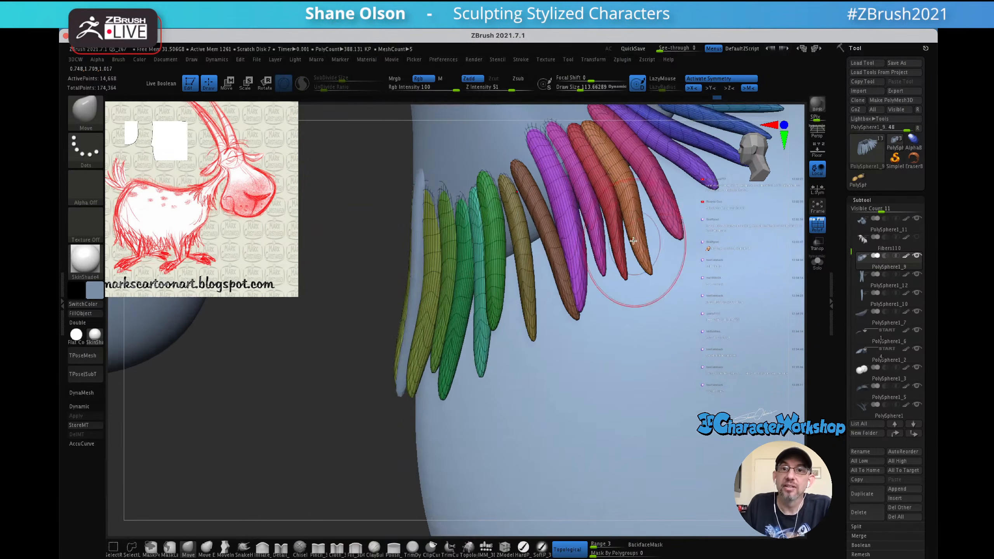
{"action": "left_click_drag", "start_coordinate": [626, 229], "coordinate": [621, 215], "text": "shift"}
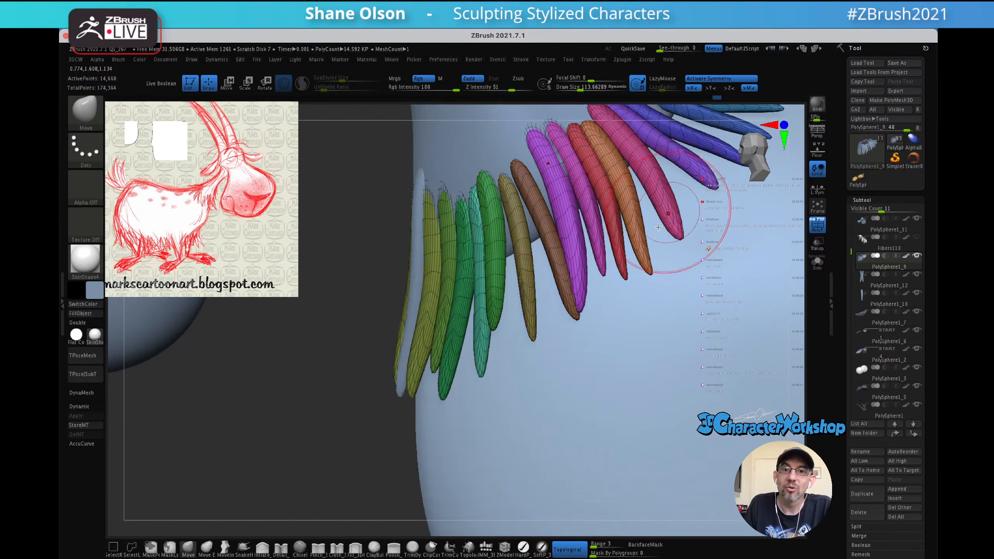
{"action": "right_click_drag", "start_coordinate": [618, 212], "coordinate": [572, 268]}
{"action": "right_click_drag", "start_coordinate": [601, 232], "coordinate": [590, 214]}
{"action": "mouse_move", "coordinate": [509, 212]}
{"action": "right_mouse_down"}
{"action": "mouse_move", "coordinate": [554, 222]}
{"action": "mouse_move", "coordinate": [589, 212]}
{"action": "mouse_move", "coordinate": [499, 244]}
{"action": "right_mouse_up"}
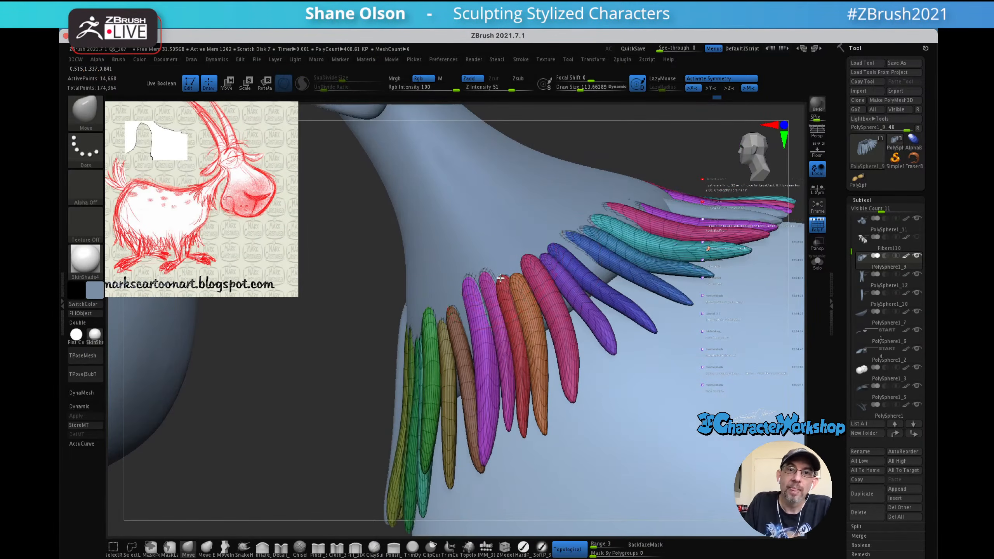
- Turn off the polyframe and examine the neck fur and face on the whole goat from several angles
{"action": "mouse_move", "coordinate": [574, 224]}
{"action": "right_mouse_down"}
{"action": "mouse_move", "coordinate": [587, 295]}
{"action": "mouse_move", "coordinate": [573, 327]}
{"action": "right_mouse_up"}
{"action": "mouse_move", "coordinate": [636, 284]}
{"action": "right_mouse_down"}
{"action": "mouse_move", "coordinate": [628, 287]}
{"action": "mouse_move", "coordinate": [648, 271]}
{"action": "mouse_move", "coordinate": [623, 300]}
{"action": "mouse_move", "coordinate": [555, 332]}
{"action": "right_mouse_up"}
{"action": "key", "text": "shift"}
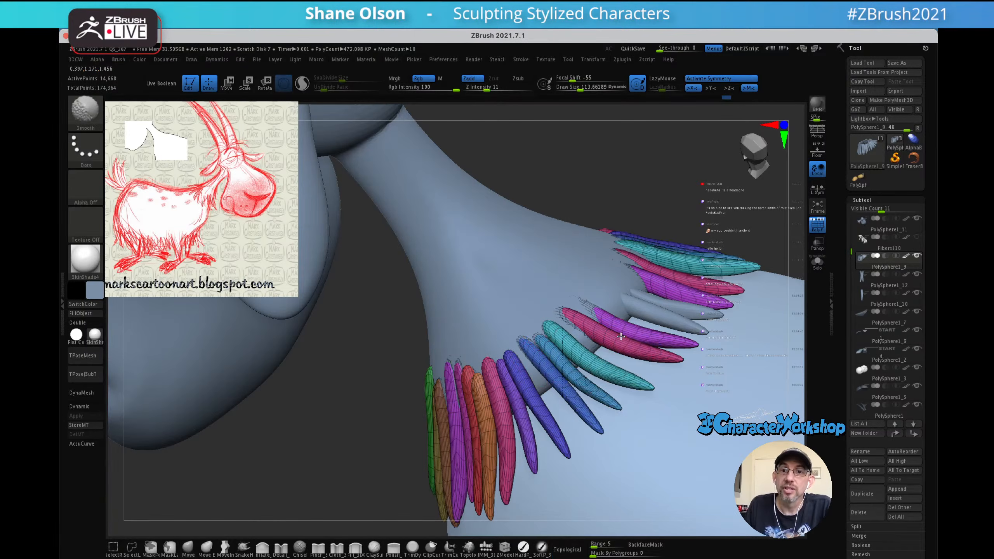
{"action": "right_click_drag", "start_coordinate": [623, 303], "coordinate": [615, 257], "text": "ctrl"}
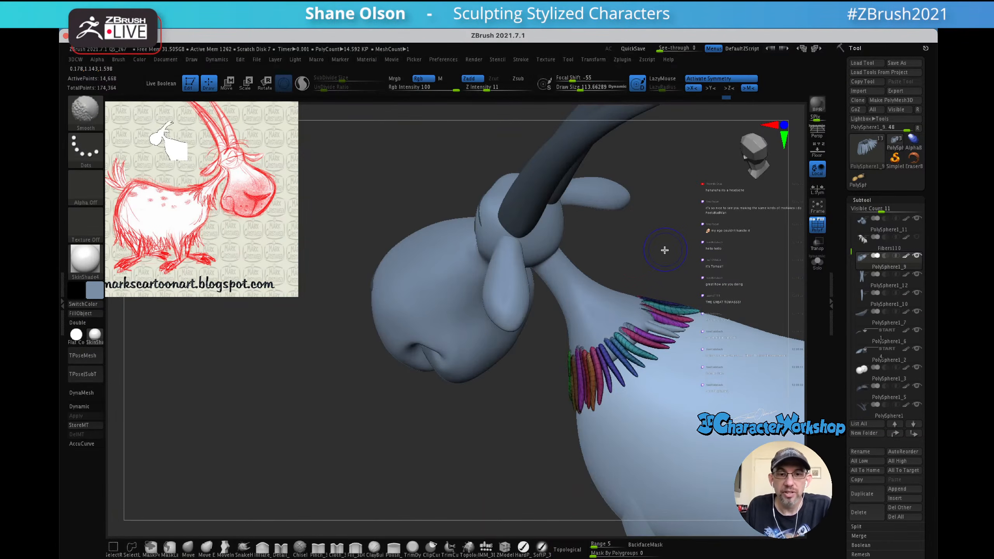
{"action": "key", "text": "shift+f"}
{"action": "mouse_move", "coordinate": [683, 242]}
{"action": "right_mouse_down"}
{"action": "mouse_move", "coordinate": [688, 213]}
{"action": "mouse_move", "coordinate": [694, 250]}
{"action": "mouse_move", "coordinate": [660, 246]}
{"action": "mouse_move", "coordinate": [690, 267]}
{"action": "mouse_move", "coordinate": [632, 270]}
{"action": "right_mouse_up"}
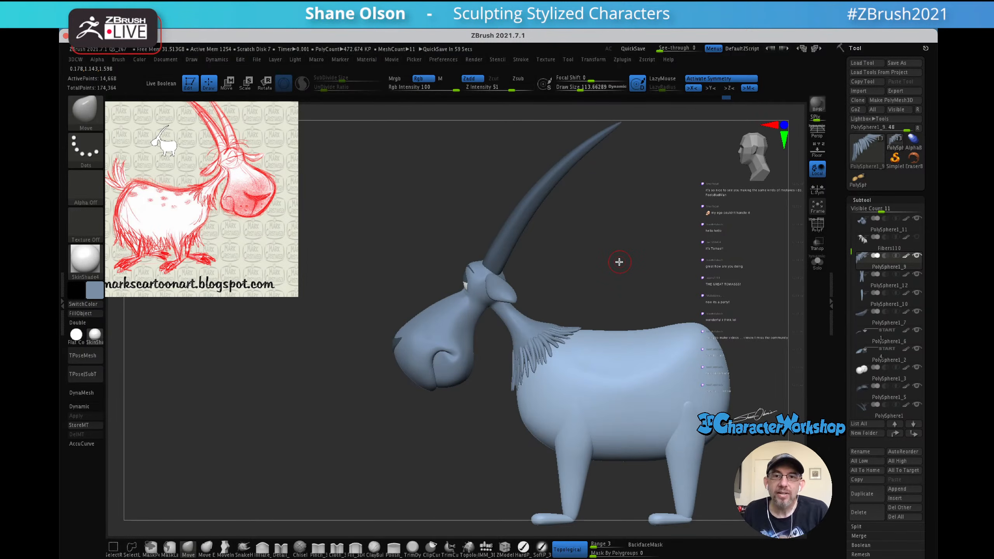
{"action": "right_click_drag", "start_coordinate": [576, 287], "coordinate": [667, 278]}
{"action": "right_click_drag", "start_coordinate": [614, 246], "coordinate": [632, 258]}
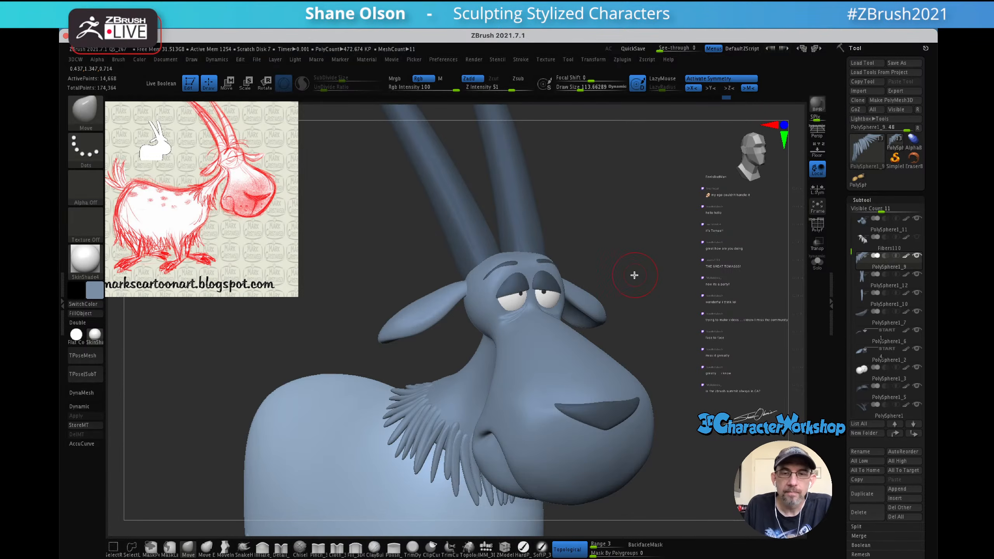
{"action": "mouse_move", "coordinate": [598, 229]}
{"action": "right_mouse_down"}
{"action": "mouse_move", "coordinate": [592, 235]}
{"action": "mouse_move", "coordinate": [677, 187]}
{"action": "mouse_move", "coordinate": [507, 313]}
{"action": "right_mouse_up"}
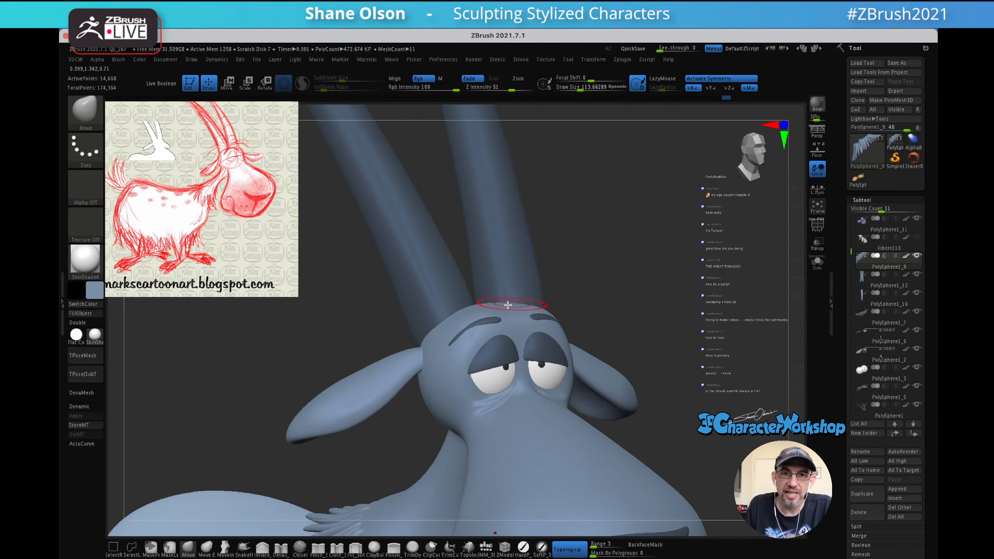
- Select the eyebrow subtool PolySphere1_6 and show its polyframe
{"action": "left_click", "coordinate": [482, 321], "text": "alt"}
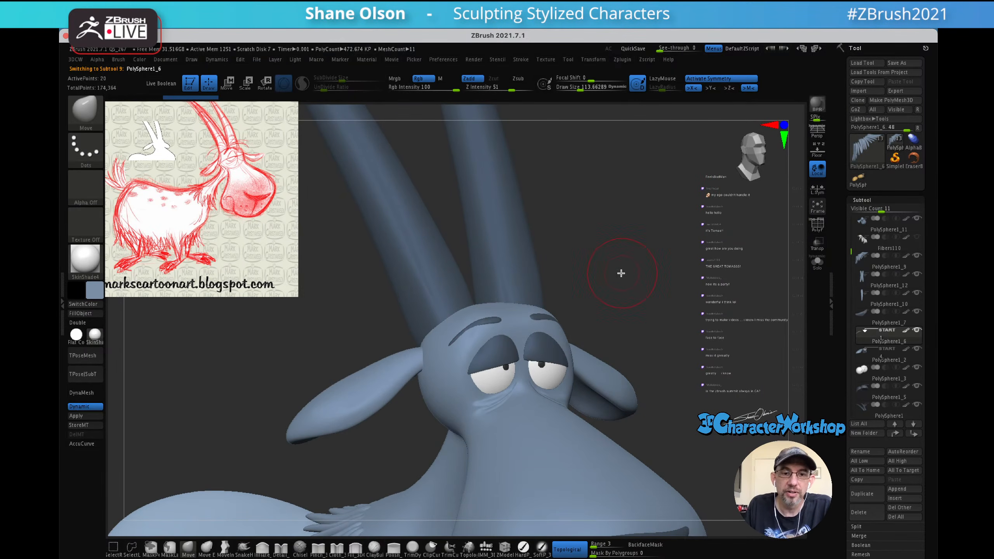
{"action": "key", "text": "shift+f"}
{"action": "mouse_move", "coordinate": [607, 280]}
{"action": "right_mouse_down"}
{"action": "mouse_move", "coordinate": [612, 250]}
{"action": "mouse_move", "coordinate": [653, 239]}
{"action": "mouse_move", "coordinate": [616, 251]}
{"action": "right_mouse_up"}
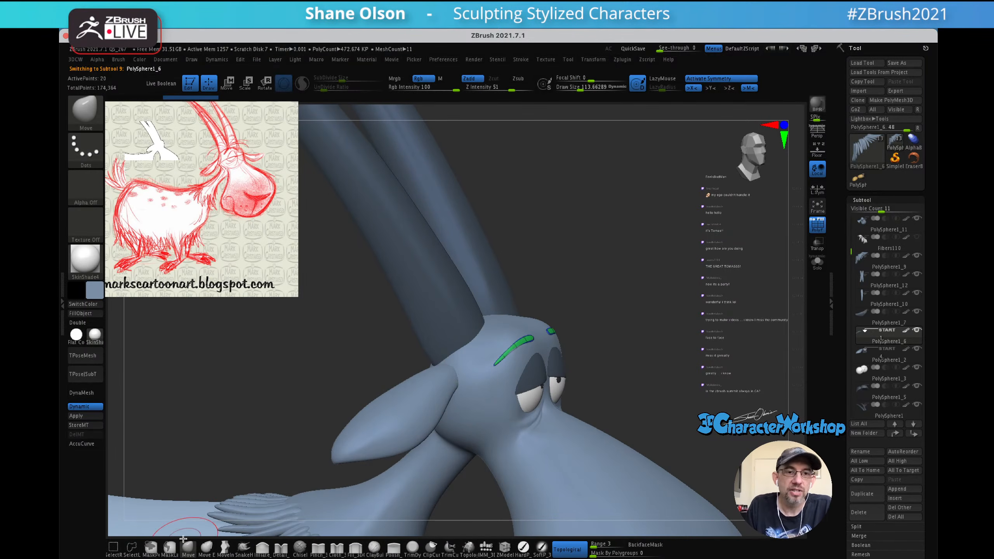
- Reposition the eyebrows on the forehead with the Move brush at a draw size of about 188
{"action": "key", "text": "s"}
{"action": "left_click_drag", "start_coordinate": [592, 277], "coordinate": [593, 276]}
{"action": "right_click_drag", "start_coordinate": [583, 285], "coordinate": [617, 283]}
{"action": "left_click_drag", "start_coordinate": [523, 364], "coordinate": [535, 359]}
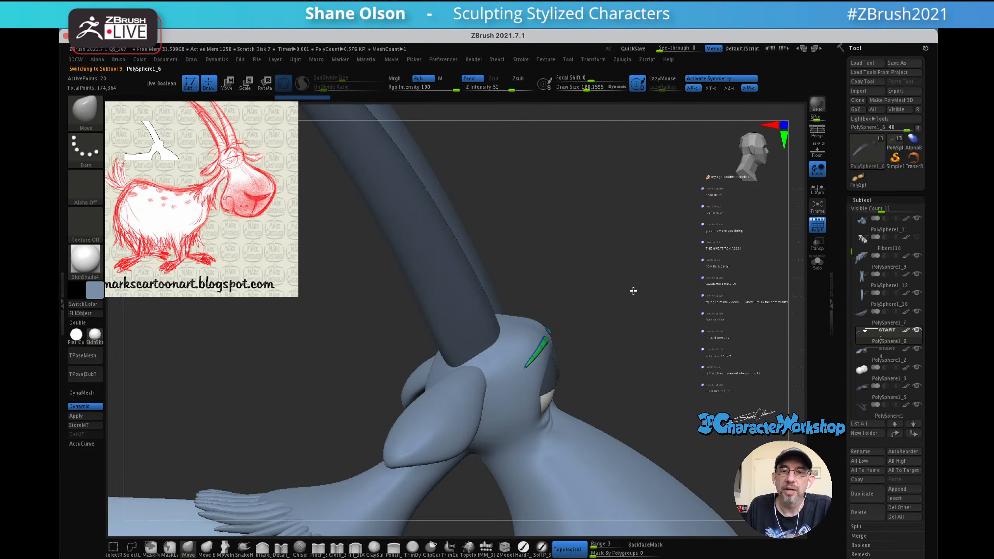
{"action": "right_click_drag", "start_coordinate": [633, 290], "coordinate": [610, 279], "text": "shift"}
{"action": "right_click_drag", "start_coordinate": [594, 320], "coordinate": [625, 290], "text": "alt"}
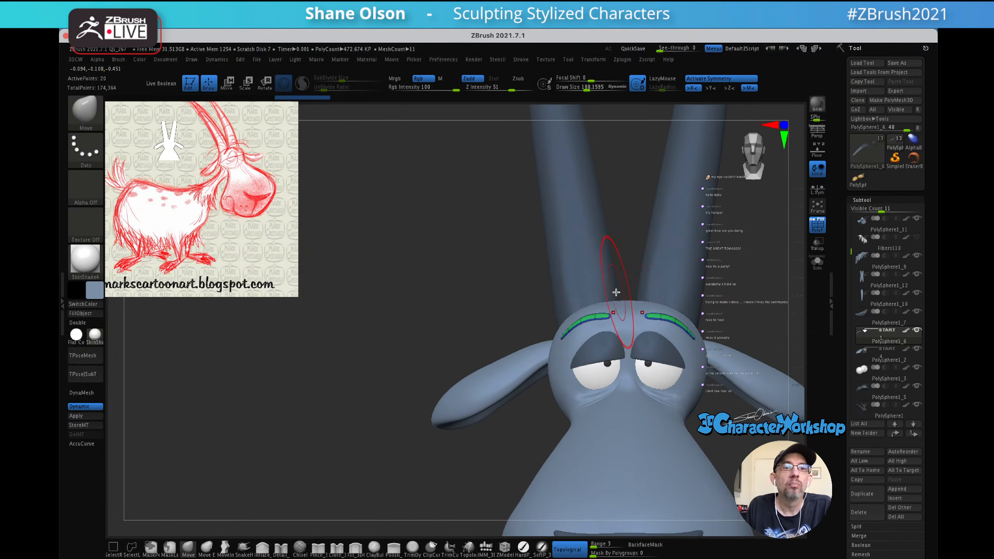
- Refine the eyebrows' arch and inner ends with a draw size of about 119
{"action": "mouse_move", "coordinate": [573, 325]}
{"action": "right_mouse_down"}
{"action": "mouse_move", "coordinate": [585, 336]}
{"action": "mouse_move", "coordinate": [563, 340]}
{"action": "mouse_move", "coordinate": [569, 364]}
{"action": "mouse_move", "coordinate": [556, 363]}
{"action": "right_mouse_up"}
{"action": "mouse_move", "coordinate": [619, 327]}
{"action": "right_mouse_down"}
{"action": "mouse_move", "coordinate": [639, 328]}
{"action": "mouse_move", "coordinate": [606, 340]}
{"action": "mouse_move", "coordinate": [633, 344]}
{"action": "mouse_move", "coordinate": [584, 331]}
{"action": "mouse_move", "coordinate": [593, 346]}
{"action": "mouse_move", "coordinate": [608, 344]}
{"action": "right_mouse_up"}
{"action": "key", "text": "s"}
{"action": "left_click_drag", "start_coordinate": [547, 331], "coordinate": [542, 331]}
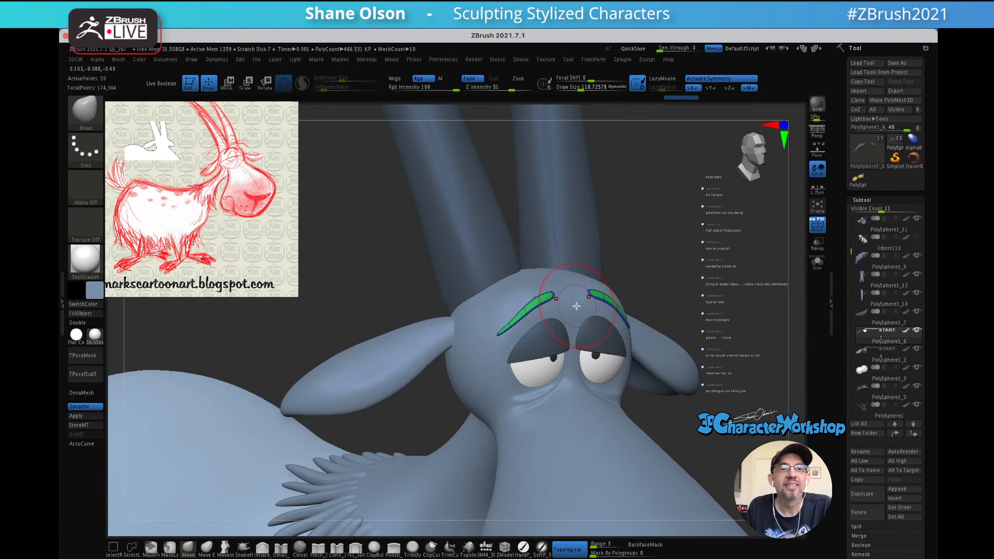
{"action": "right_click_drag", "start_coordinate": [571, 289], "coordinate": [538, 290]}
{"action": "right_click_drag", "start_coordinate": [524, 325], "coordinate": [534, 289]}
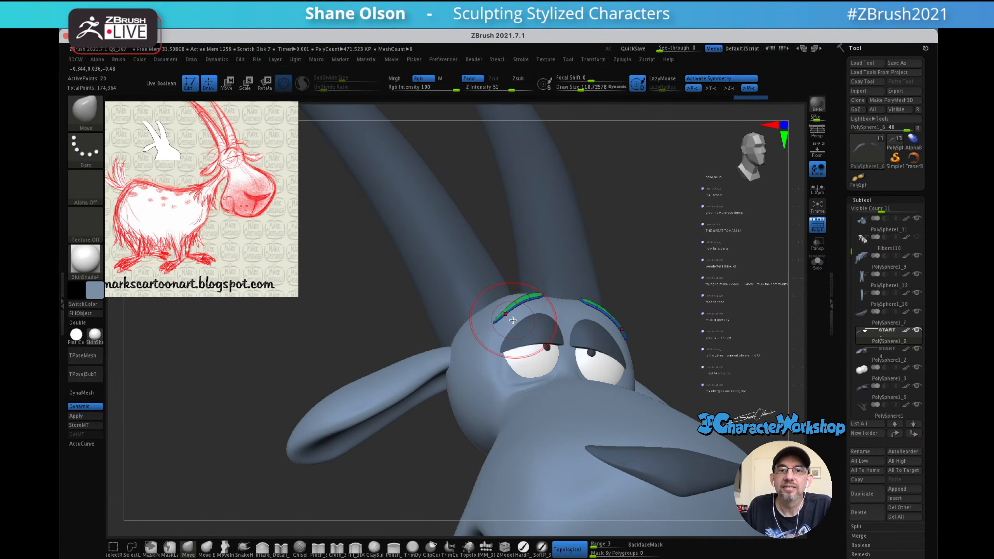
{"action": "right_click_drag", "start_coordinate": [624, 284], "coordinate": [601, 350]}
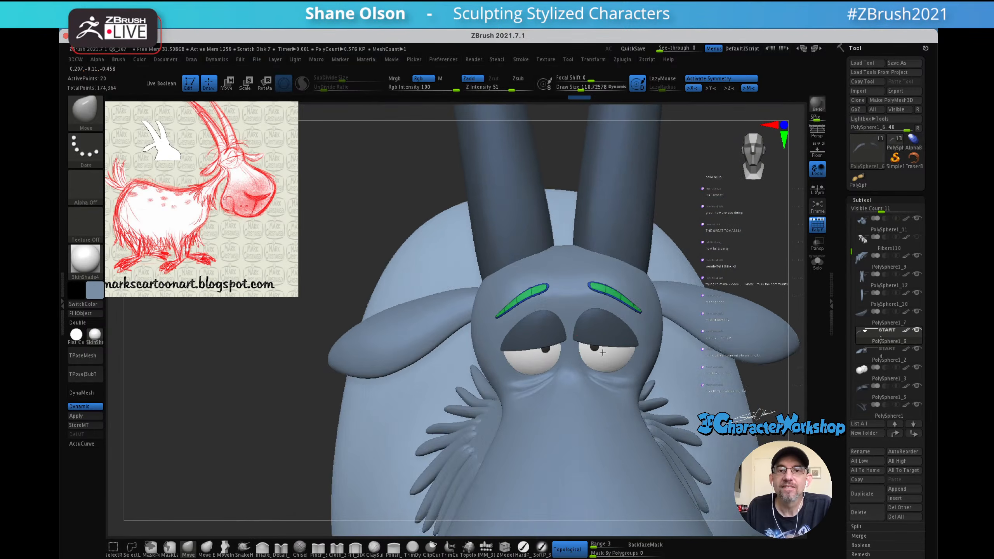
- Adjust the outer ends of the eyebrows with a draw size of about 77
{"action": "right_click_drag", "start_coordinate": [607, 315], "coordinate": [646, 313]}
{"action": "key", "text": "s"}
{"action": "left_click_drag", "start_coordinate": [653, 316], "coordinate": [649, 316]}
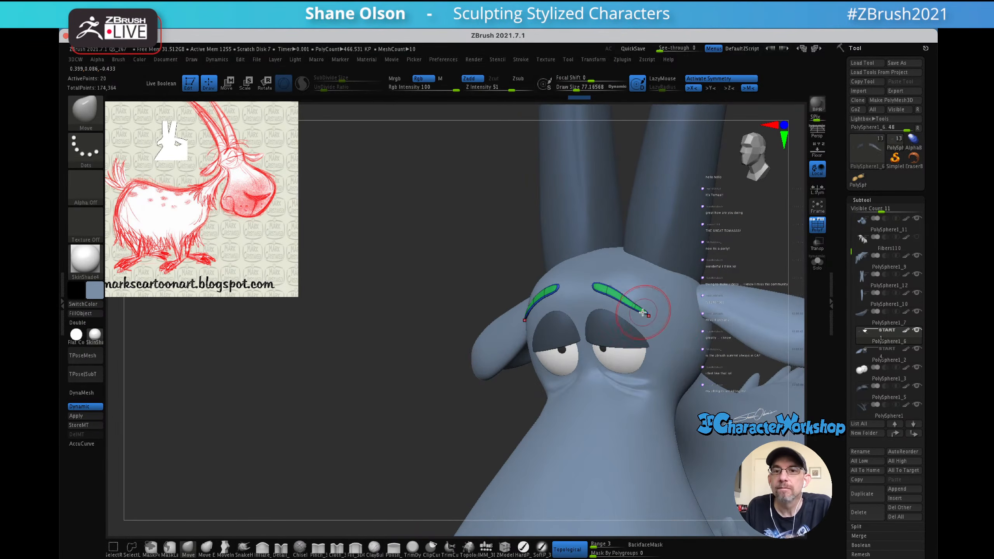
{"action": "mouse_move", "coordinate": [637, 294]}
{"action": "right_mouse_down"}
{"action": "mouse_move", "coordinate": [606, 322]}
{"action": "mouse_move", "coordinate": [629, 292]}
{"action": "right_mouse_up"}
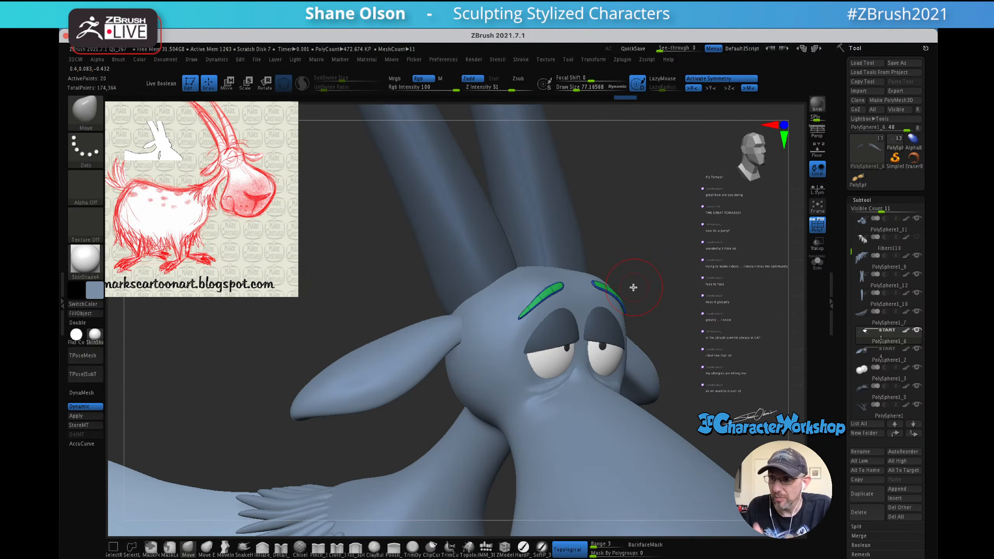
- Fit the eyebrows against the forehead with a draw size of about 86, and turn off the polyframe
{"action": "right_click_drag", "start_coordinate": [541, 359], "coordinate": [592, 301]}
{"action": "key", "text": "s"}
{"action": "left_click_drag", "start_coordinate": [540, 303], "coordinate": [530, 303]}
{"action": "right_click_drag", "start_coordinate": [597, 288], "coordinate": [633, 244]}
{"action": "key", "text": "s"}
{"action": "left_click_drag", "start_coordinate": [649, 254], "coordinate": [654, 254]}
{"action": "left_click_drag", "start_coordinate": [573, 289], "coordinate": [571, 289]}
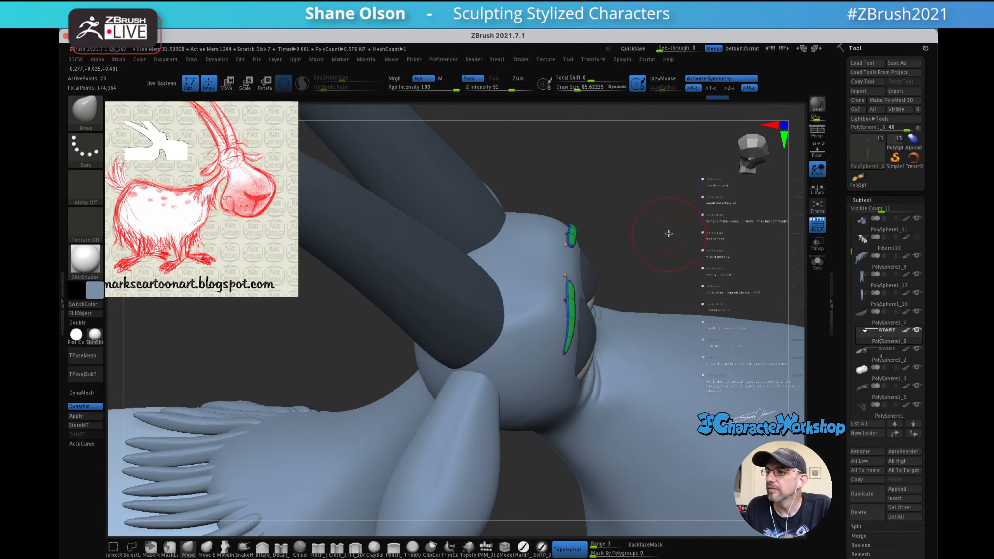
{"action": "mouse_move", "coordinate": [658, 238]}
{"action": "right_mouse_down"}
{"action": "mouse_move", "coordinate": [652, 262]}
{"action": "mouse_move", "coordinate": [665, 288]}
{"action": "mouse_move", "coordinate": [612, 273]}
{"action": "mouse_move", "coordinate": [637, 302]}
{"action": "mouse_move", "coordinate": [635, 289]}
{"action": "right_mouse_up"}
{"action": "key", "text": "shift"}
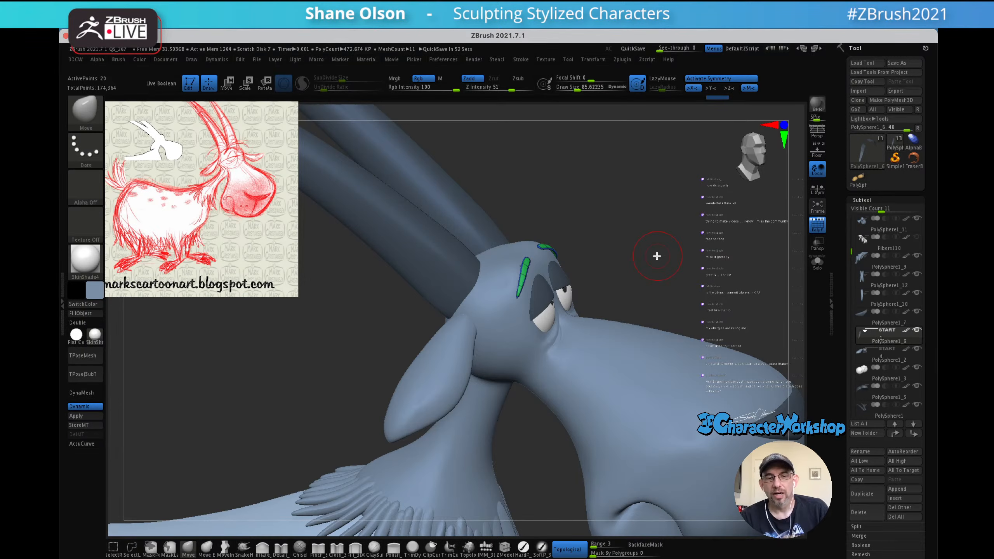
{"action": "key", "text": "shift+f"}
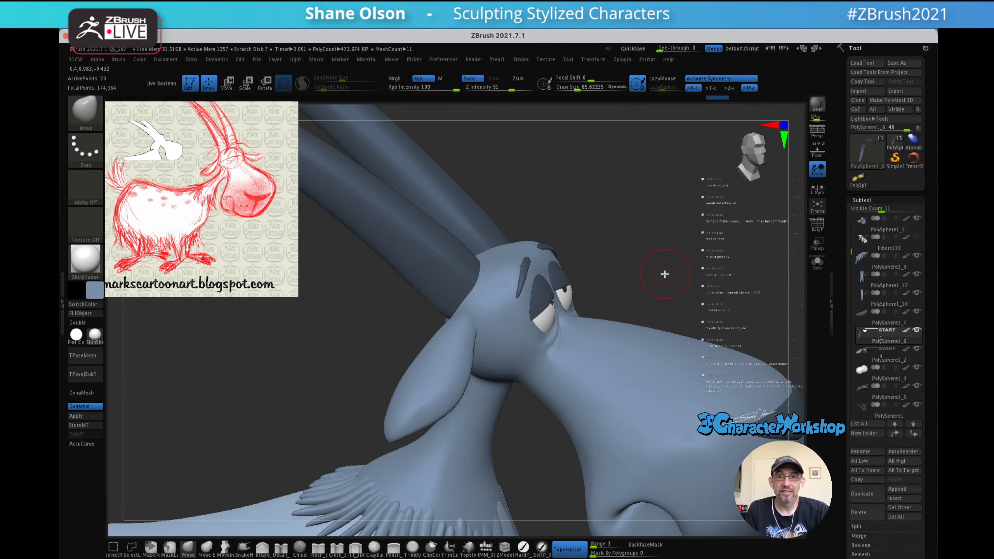
- Select the body subtool PolySphere and show its polyframe
{"action": "mouse_move", "coordinate": [660, 285]}
{"action": "left_mouse_down", "text": "alt"}
{"action": "mouse_move", "coordinate": [630, 217]}
{"action": "mouse_move", "coordinate": [623, 262]}
{"action": "mouse_move", "coordinate": [657, 258]}
{"action": "mouse_move", "coordinate": [625, 291]}
{"action": "mouse_move", "coordinate": [651, 291]}
{"action": "left_mouse_up", "text": "alt"}
{"action": "left_click_drag", "start_coordinate": [627, 340], "coordinate": [587, 256], "text": "alt"}
{"action": "left_click_drag", "start_coordinate": [549, 329], "coordinate": [594, 330], "text": "alt"}
{"action": "left_click", "coordinate": [505, 356], "text": "alt"}
{"action": "key", "text": "shift+f"}
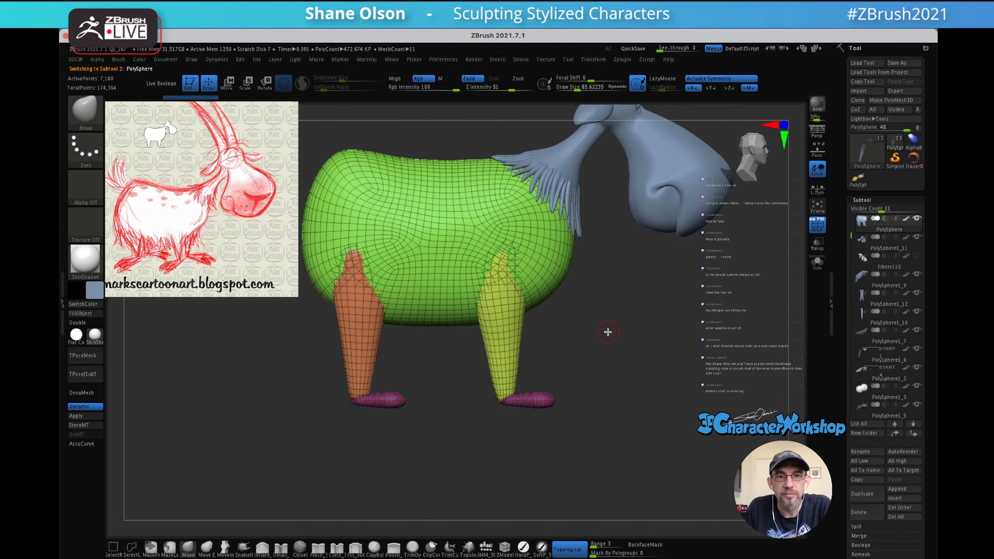
- Zoom out to view the whole goat's silhouette and hide the polyframe
{"action": "left_click_drag", "start_coordinate": [581, 366], "coordinate": [498, 196], "text": "alt"}
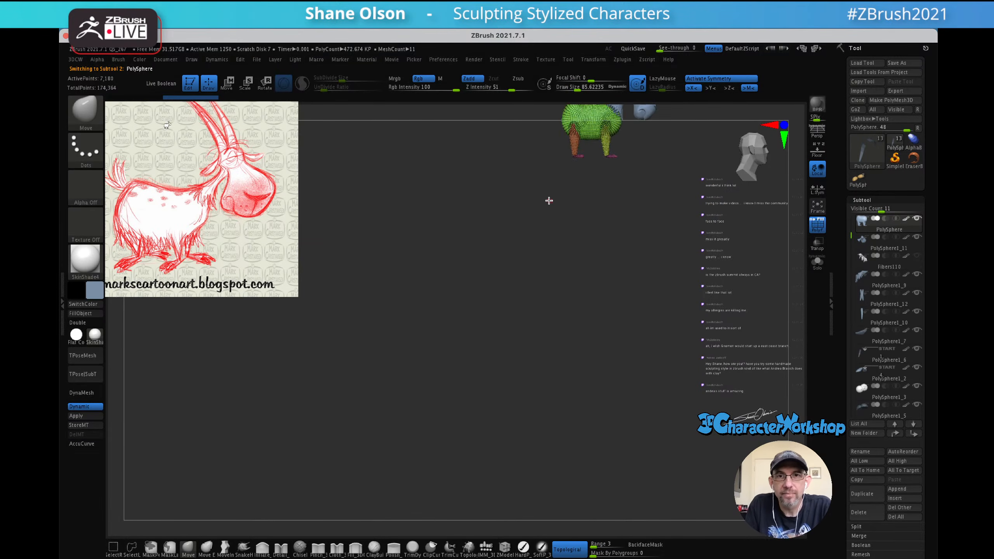
{"action": "left_click_drag", "start_coordinate": [630, 207], "coordinate": [529, 394], "text": "alt"}
{"action": "left_click_drag", "start_coordinate": [585, 351], "coordinate": [597, 320]}
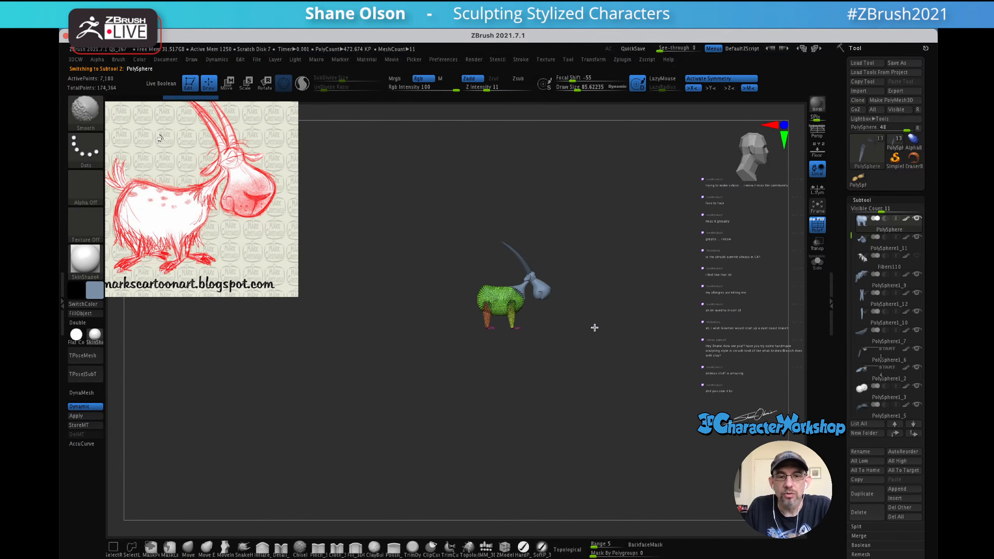
{"action": "key", "text": "shift+f"}
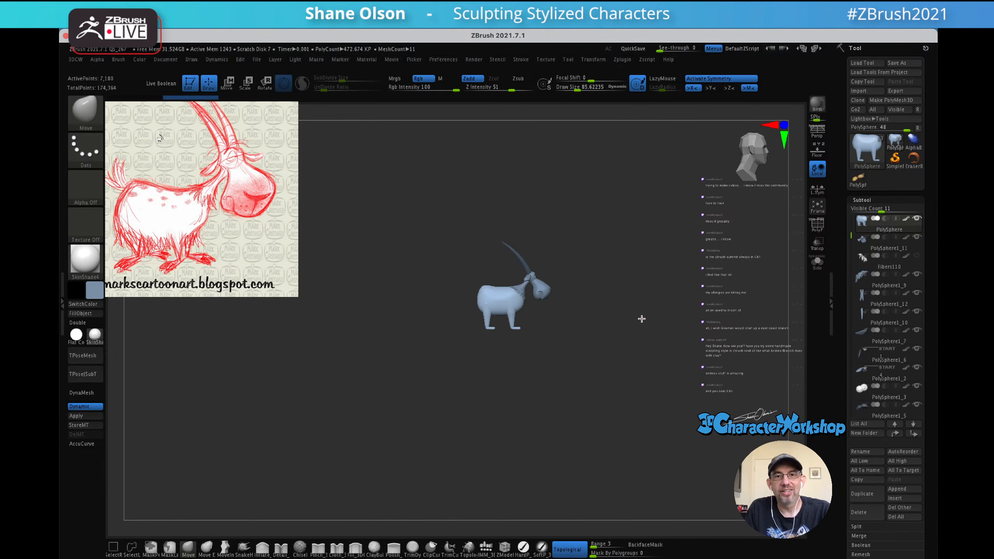
- Examine the goat's overall silhouette and leg proportions at small and large scale against the concept sketch
{"action": "mouse_move", "coordinate": [611, 340]}
{"action": "right_mouse_down", "text": "ctrl"}
{"action": "mouse_move", "coordinate": [617, 322]}
{"action": "mouse_move", "coordinate": [602, 338]}
{"action": "right_mouse_up", "text": "ctrl"}
{"action": "mouse_move", "coordinate": [620, 304]}
{"action": "right_mouse_down", "text": "ctrl"}
{"action": "mouse_move", "coordinate": [632, 415]}
{"action": "mouse_move", "coordinate": [669, 325]}
{"action": "mouse_move", "coordinate": [670, 375]}
{"action": "mouse_move", "coordinate": [698, 335]}
{"action": "right_mouse_up", "text": "ctrl"}
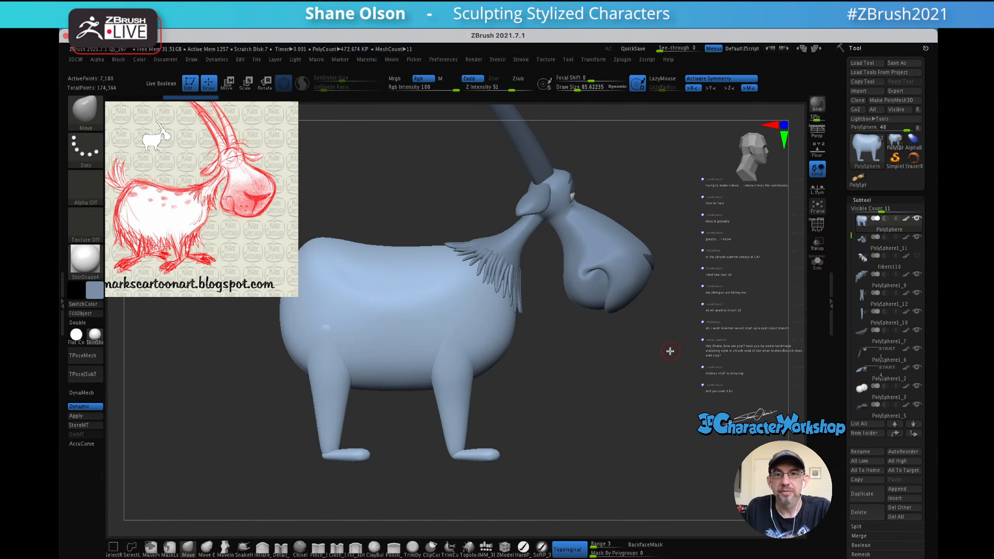
{"action": "mouse_move", "coordinate": [635, 394]}
{"action": "right_mouse_down", "text": "ctrl"}
{"action": "mouse_move", "coordinate": [559, 412]}
{"action": "mouse_move", "coordinate": [596, 115]}
{"action": "right_mouse_up", "text": "ctrl"}
{"action": "right_click_drag", "start_coordinate": [635, 368], "coordinate": [611, 174], "text": "ctrl"}
{"action": "mouse_move", "coordinate": [626, 229]}
{"action": "right_mouse_down", "text": "alt"}
{"action": "mouse_move", "coordinate": [596, 279]}
{"action": "mouse_move", "coordinate": [610, 432]}
{"action": "mouse_move", "coordinate": [534, 306]}
{"action": "right_mouse_up", "text": "alt"}
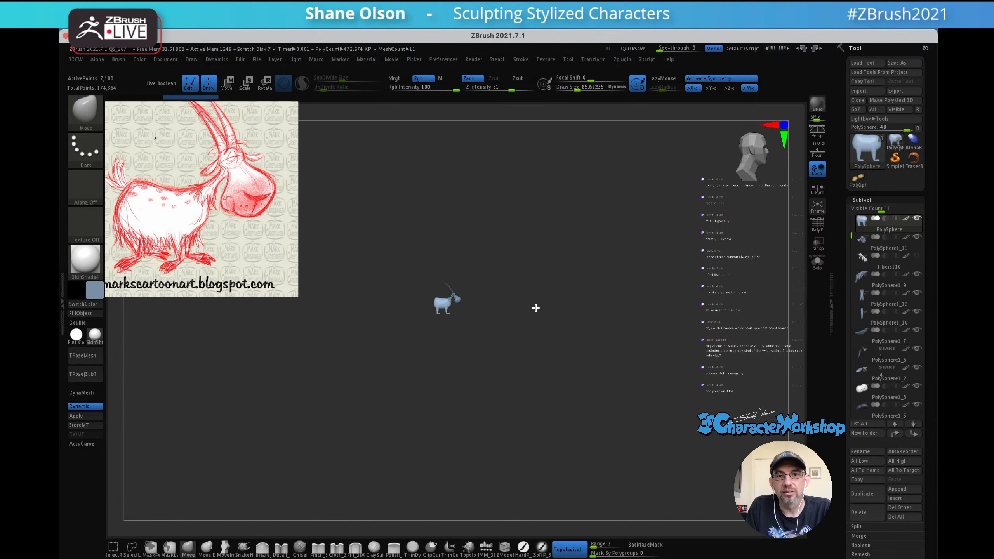
{"action": "key", "text": "f"}
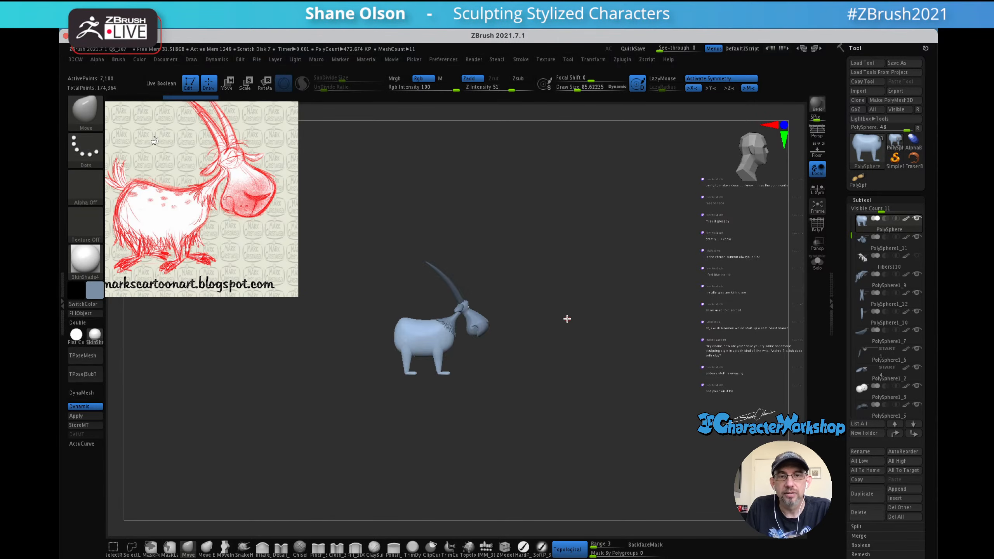
{"action": "right_click_drag", "start_coordinate": [585, 425], "coordinate": [585, 450], "text": "ctrl"}
{"action": "right_click_drag", "start_coordinate": [587, 394], "coordinate": [655, 249], "text": "alt"}
{"action": "right_click_drag", "start_coordinate": [633, 325], "coordinate": [692, 312], "text": "ctrl"}
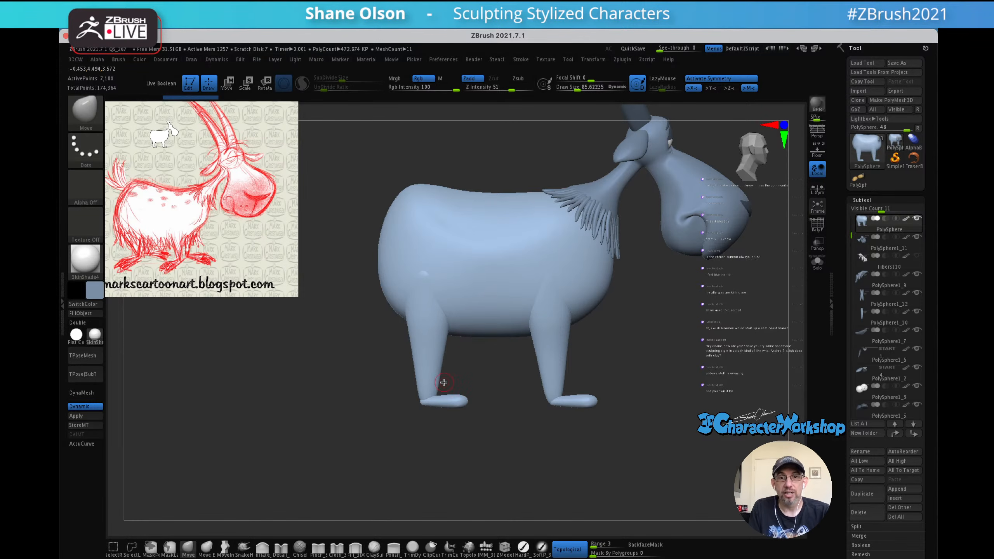
- Mask the lower halves of the goat's legs, including the feet, on the body mesh
{"action": "left_click_drag", "start_coordinate": [506, 360], "coordinate": [503, 379], "text": "alt"}
{"action": "key", "text": "ctrl"}
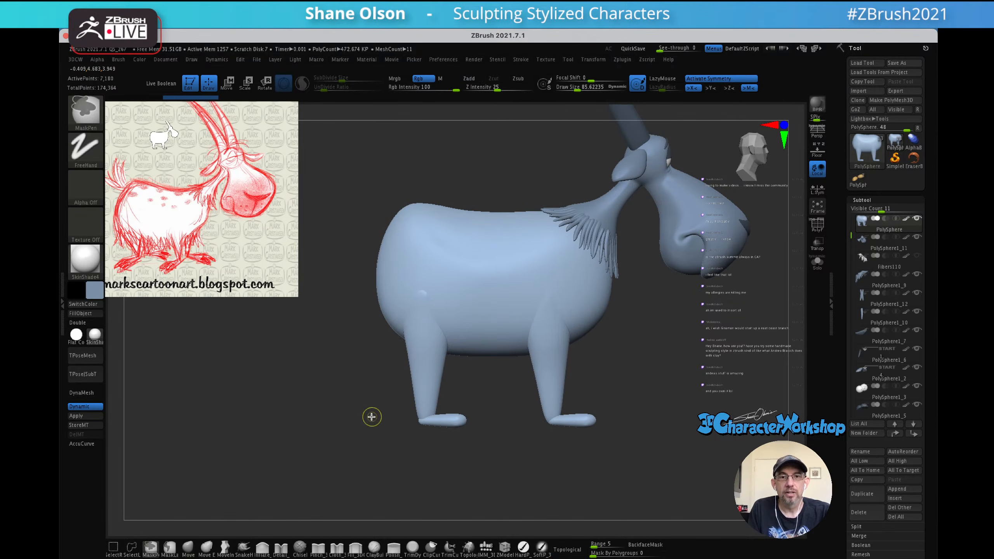
{"action": "left_click_drag", "start_coordinate": [350, 376], "coordinate": [712, 480], "text": "ctrl"}
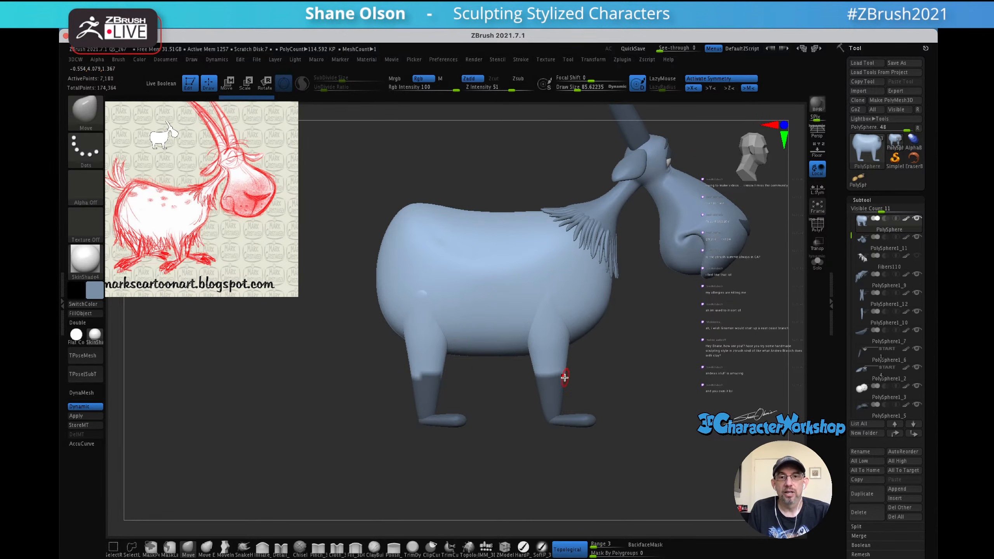
{"action": "mouse_move", "coordinate": [492, 408]}
{"action": "left_mouse_down"}
{"action": "mouse_move", "coordinate": [533, 408]}
{"action": "mouse_move", "coordinate": [488, 401]}
{"action": "left_mouse_up"}
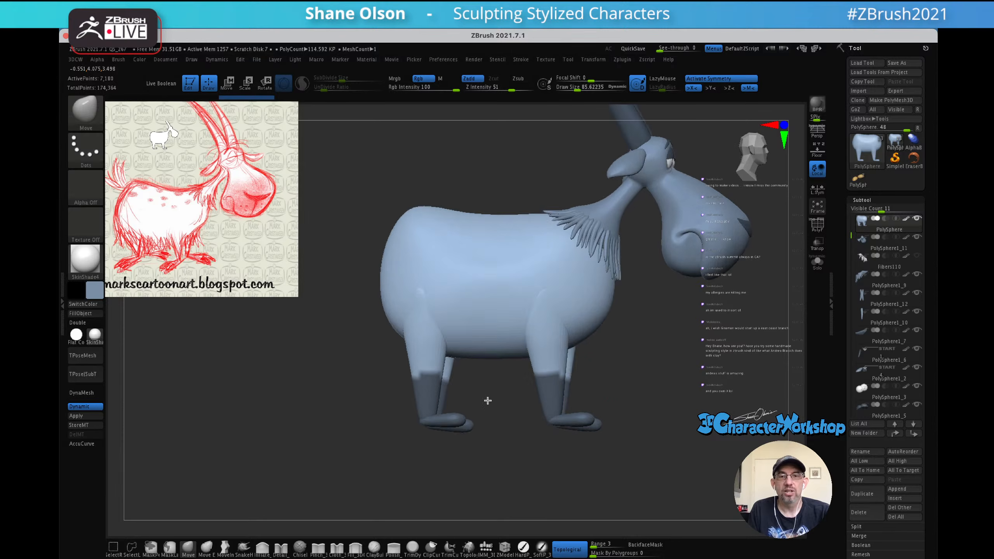
{"action": "left_click_drag", "start_coordinate": [579, 385], "coordinate": [606, 367]}
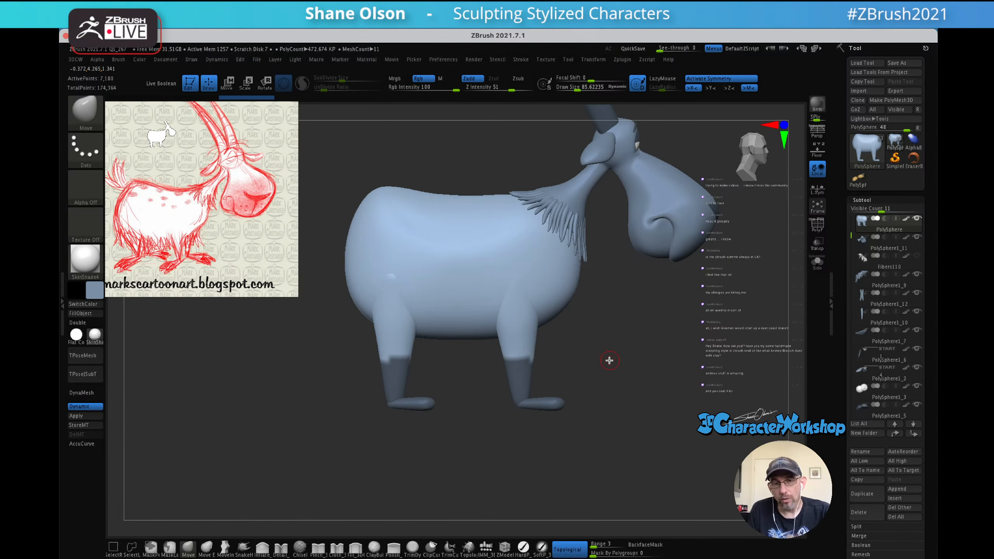
- Judge the leg length in the goat's silhouette from several distances with the lower legs masked
{"action": "key", "text": "ctrl"}
{"action": "mouse_move", "coordinate": [603, 337]}
{"action": "left_mouse_down", "text": "ctrl"}
{"action": "mouse_move", "coordinate": [643, 381]}
{"action": "mouse_move", "coordinate": [587, 234]}
{"action": "left_mouse_up", "text": "ctrl"}
{"action": "mouse_move", "coordinate": [663, 235]}
{"action": "left_mouse_down", "text": "alt"}
{"action": "mouse_move", "coordinate": [646, 375]}
{"action": "mouse_move", "coordinate": [607, 295]}
{"action": "mouse_move", "coordinate": [608, 254]}
{"action": "mouse_move", "coordinate": [573, 259]}
{"action": "mouse_move", "coordinate": [586, 262]}
{"action": "mouse_move", "coordinate": [559, 286]}
{"action": "left_mouse_up", "text": "alt"}
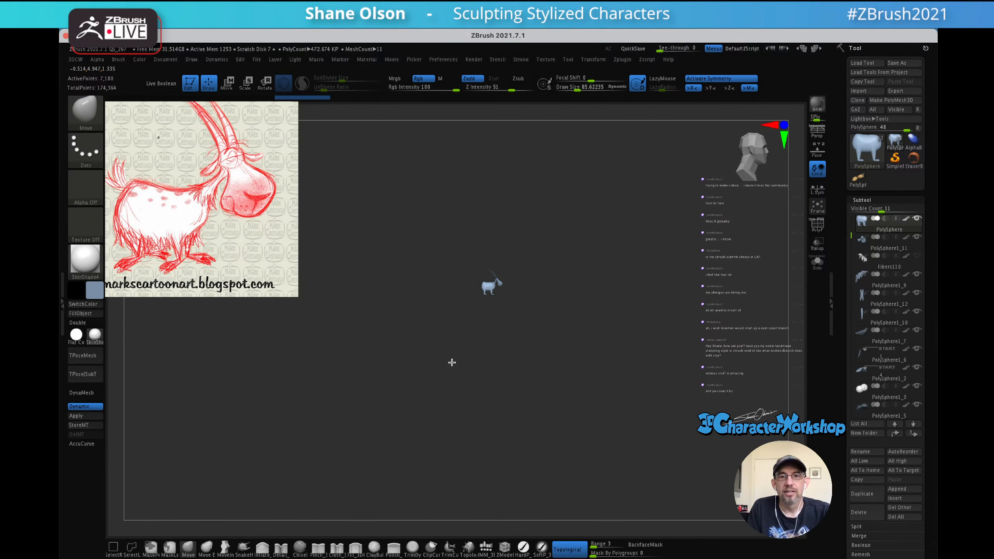
{"action": "mouse_move", "coordinate": [453, 348]}
{"action": "left_mouse_down", "text": "ctrl"}
{"action": "mouse_move", "coordinate": [510, 291]}
{"action": "mouse_move", "coordinate": [524, 290]}
{"action": "left_mouse_up", "text": "ctrl"}
{"action": "left_click_drag", "start_coordinate": [592, 257], "coordinate": [585, 391], "text": "alt"}
{"action": "left_click_drag", "start_coordinate": [578, 313], "coordinate": [579, 475], "text": "alt"}
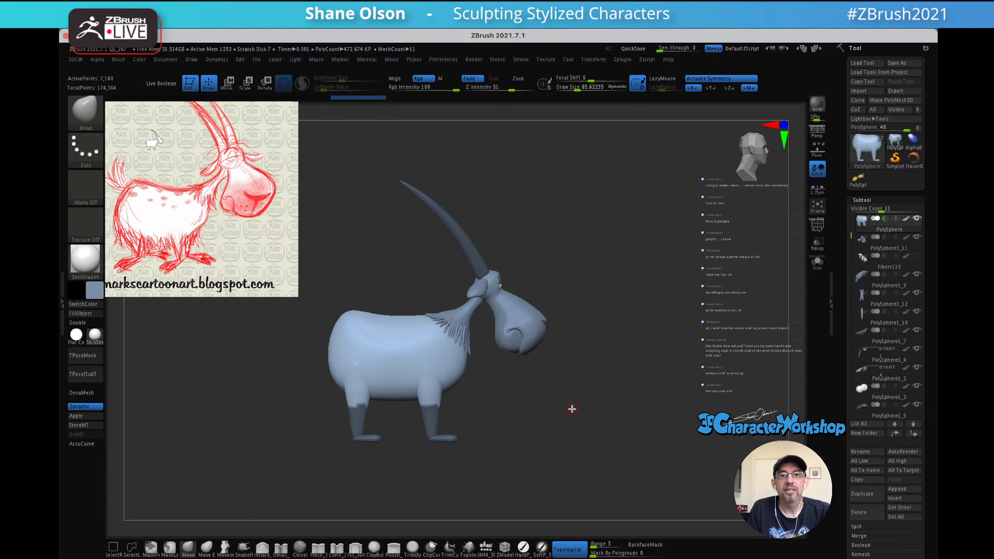
{"action": "left_click_drag", "start_coordinate": [571, 413], "coordinate": [606, 348], "text": "alt"}
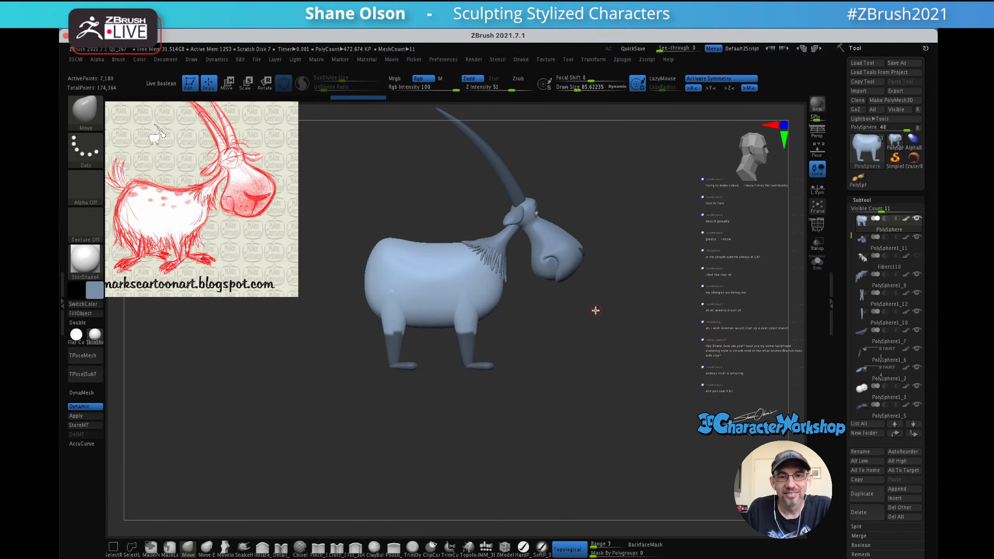
{"action": "left_click", "coordinate": [190, 549]}
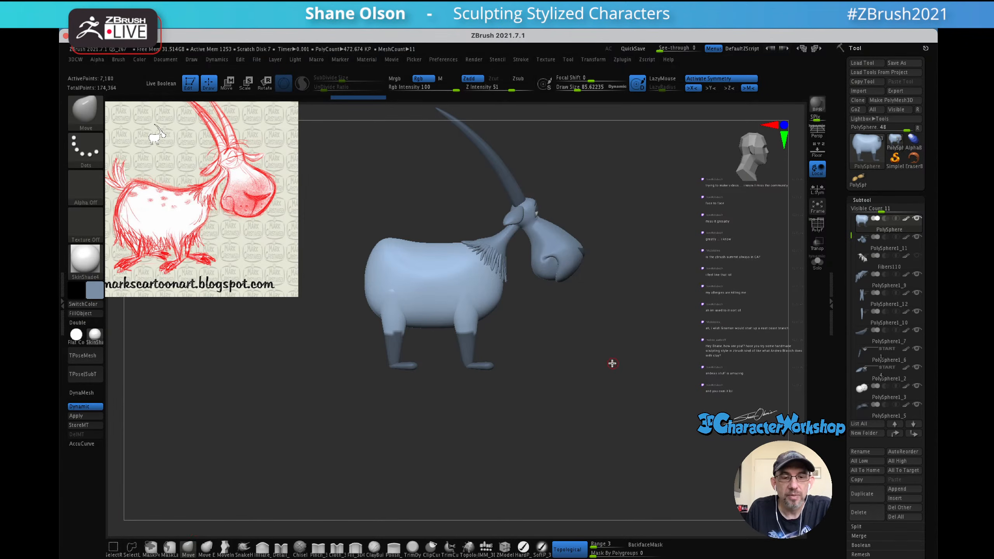
{"action": "left_click_drag", "start_coordinate": [612, 362], "coordinate": [606, 357], "text": "ctrl"}
{"action": "left_click_drag", "start_coordinate": [599, 398], "coordinate": [487, 238], "text": "alt"}
{"action": "left_click_drag", "start_coordinate": [563, 275], "coordinate": [528, 348], "text": "alt"}
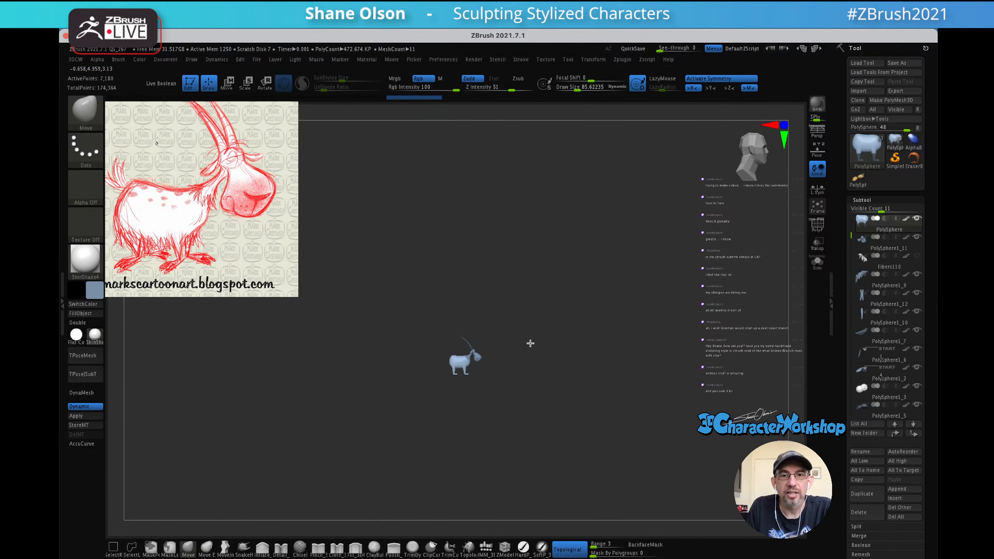
{"action": "left_click_drag", "start_coordinate": [546, 426], "coordinate": [404, 368], "text": "ctrl"}
{"action": "left_click_drag", "start_coordinate": [618, 253], "coordinate": [660, 473], "text": "alt"}
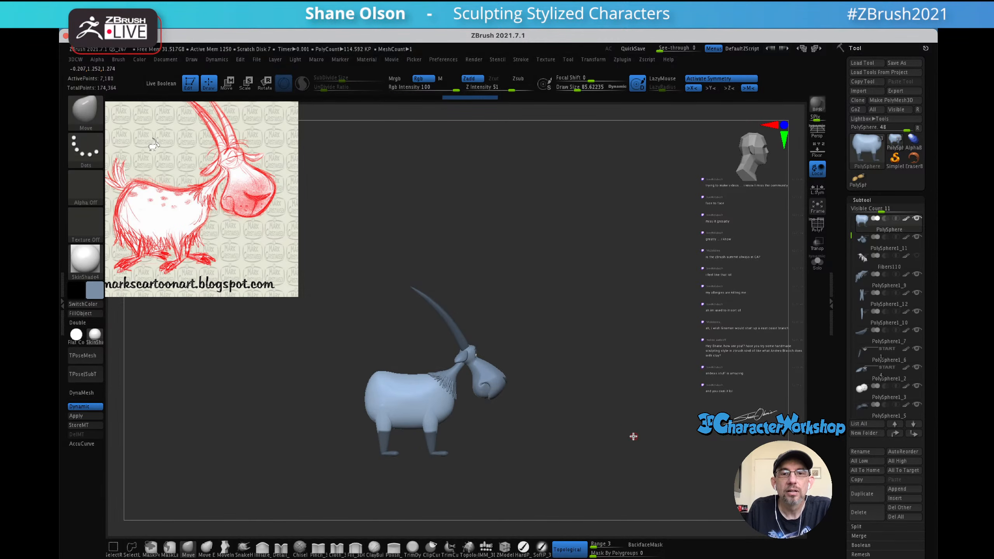
{"action": "left_click_drag", "start_coordinate": [628, 421], "coordinate": [656, 295], "text": "alt"}
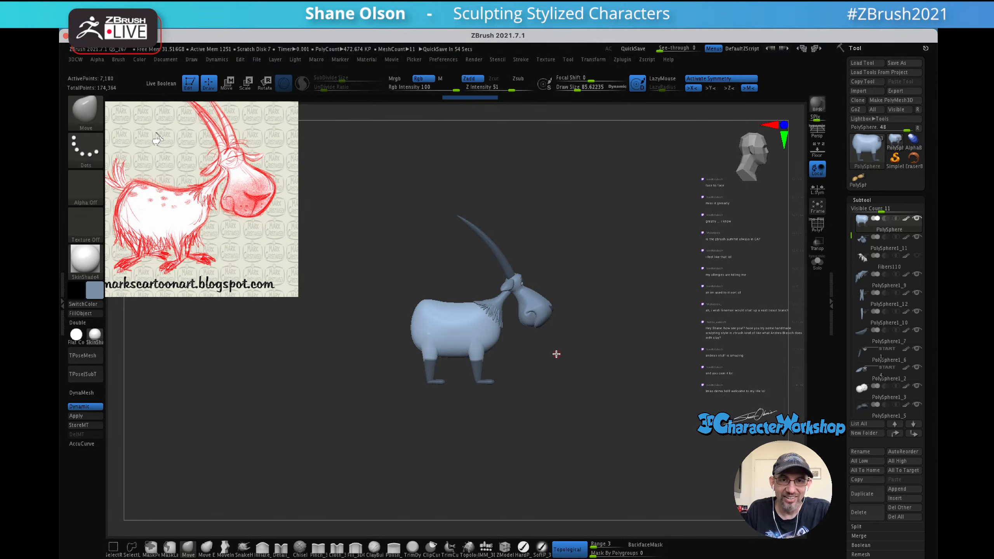
{"action": "mouse_move", "coordinate": [610, 332]}
{"action": "right_mouse_down", "text": "ctrl+alt"}
{"action": "mouse_move", "coordinate": [619, 427]}
{"action": "mouse_move", "coordinate": [602, 347]}
{"action": "mouse_move", "coordinate": [615, 341]}
{"action": "mouse_move", "coordinate": [621, 395]}
{"action": "mouse_move", "coordinate": [631, 346]}
{"action": "right_mouse_up", "text": "ctrl+alt"}
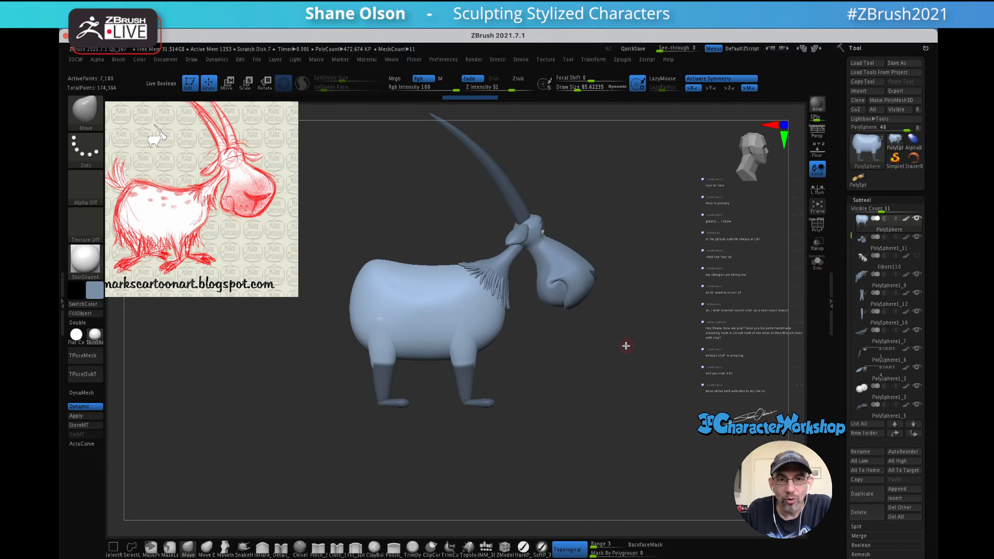
- Clear the lower-leg mask and mask the body with a soft falloff, leaving the lower legs and feet free
{"action": "left_click", "coordinate": [441, 312], "text": "ctrl"}
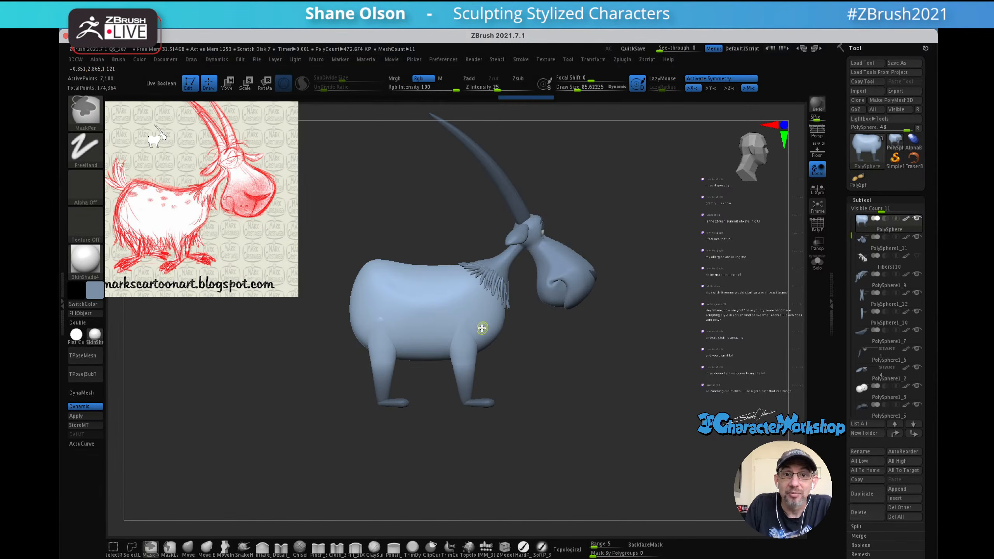
{"action": "mouse_move", "coordinate": [598, 386]}
{"action": "right_mouse_down", "text": "ctrl"}
{"action": "mouse_move", "coordinate": [616, 379]}
{"action": "mouse_move", "coordinate": [612, 347]}
{"action": "right_mouse_up", "text": "ctrl"}
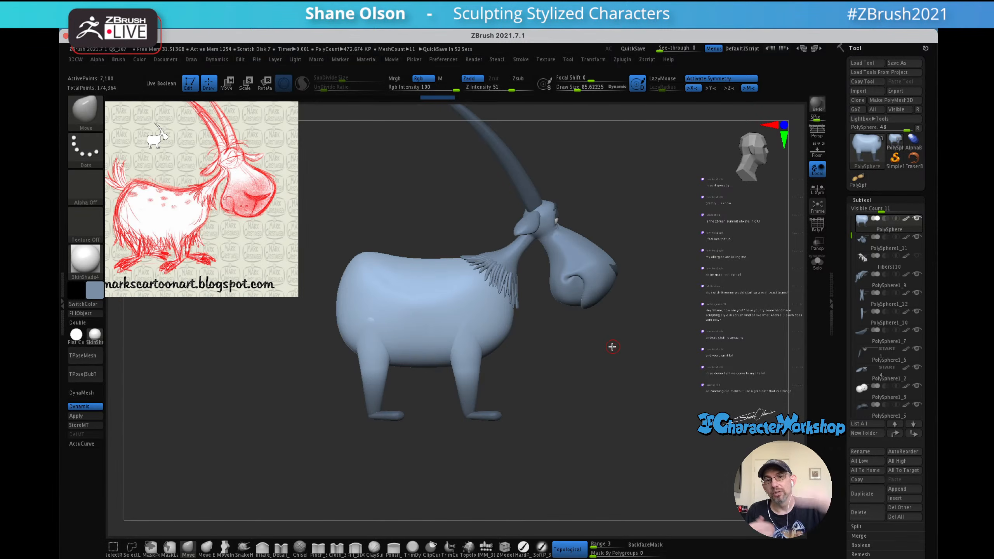
{"action": "left_click", "coordinate": [628, 353], "text": "ctrl"}
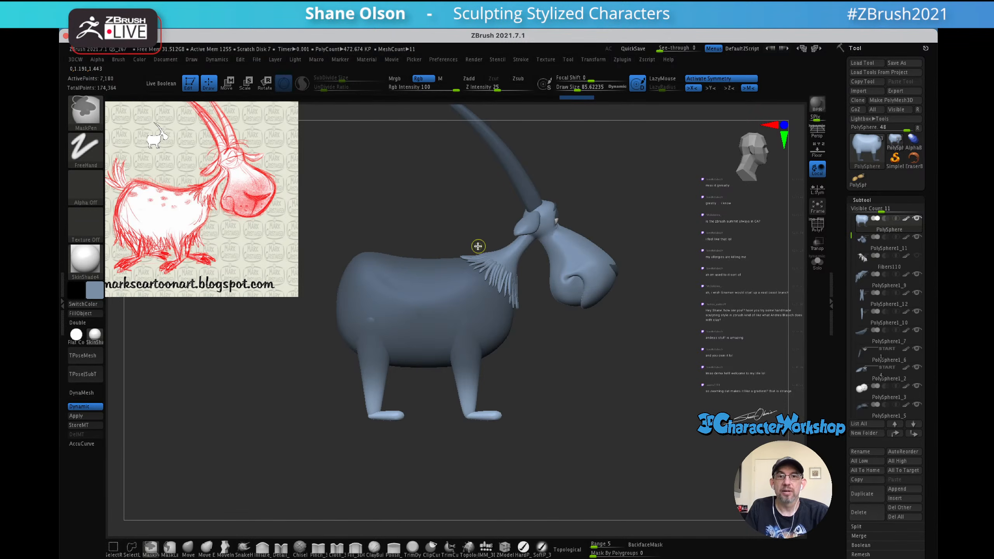
- Try moving the unmasked legs with the gizmo, undo it, and place the gizmo higher at the top of the hind leg
{"action": "key", "text": "w"}
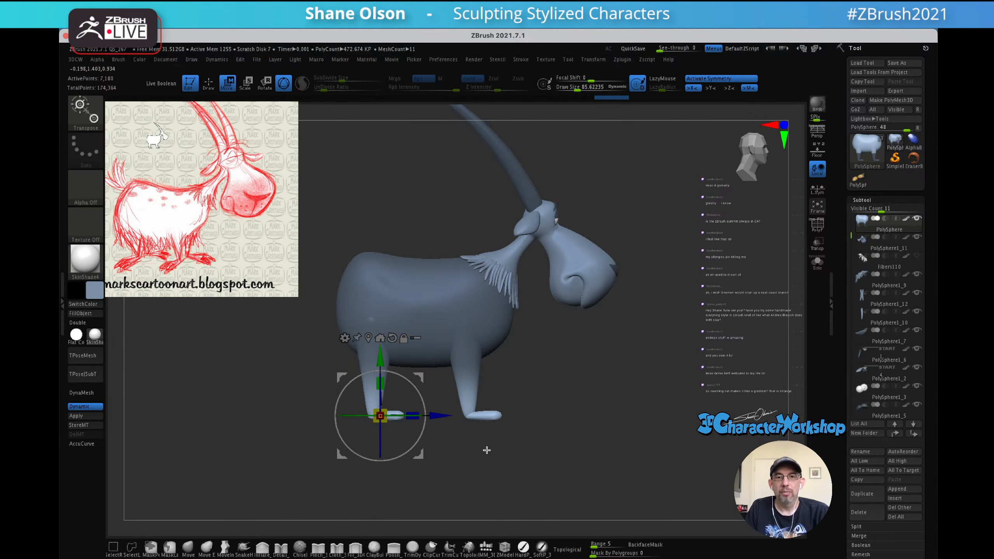
{"action": "left_click_drag", "start_coordinate": [385, 358], "coordinate": [388, 324]}
{"action": "key", "text": "ctrl+z"}
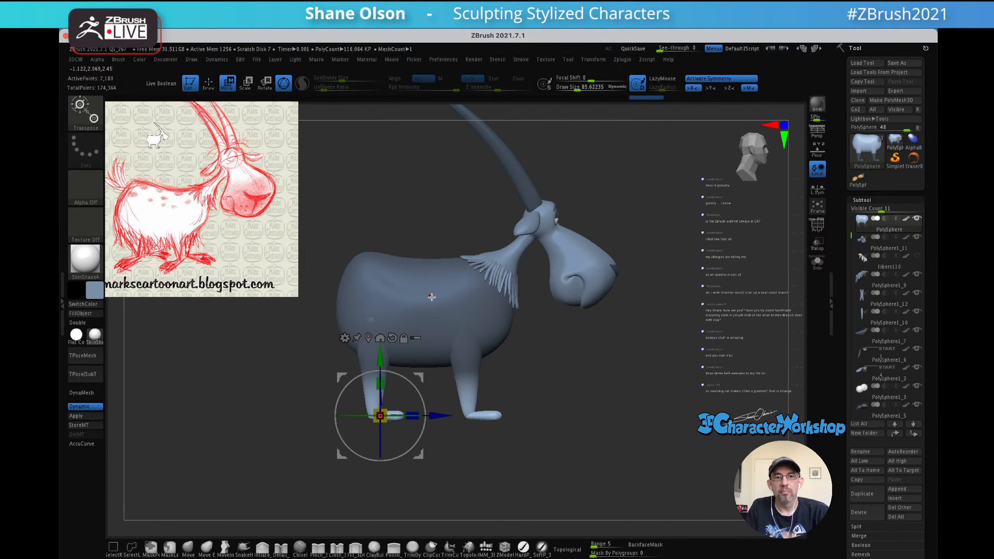
{"action": "left_click_drag", "start_coordinate": [385, 358], "coordinate": [383, 281], "text": "alt"}
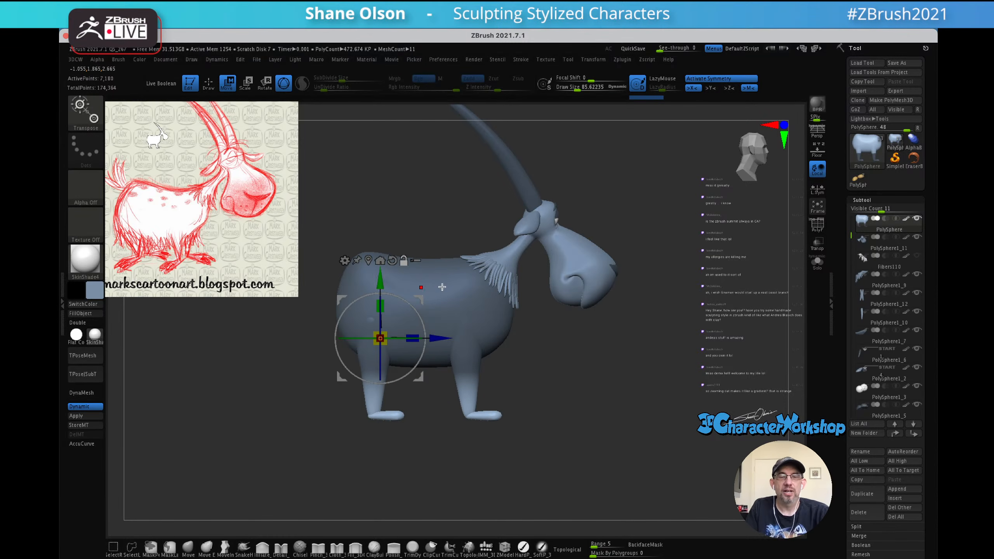
- Shorten the legs by moving the unmasked feet up towards the belly with the gizmo, and return to draw mode
{"action": "left_click_drag", "start_coordinate": [572, 332], "coordinate": [622, 369], "text": "alt"}
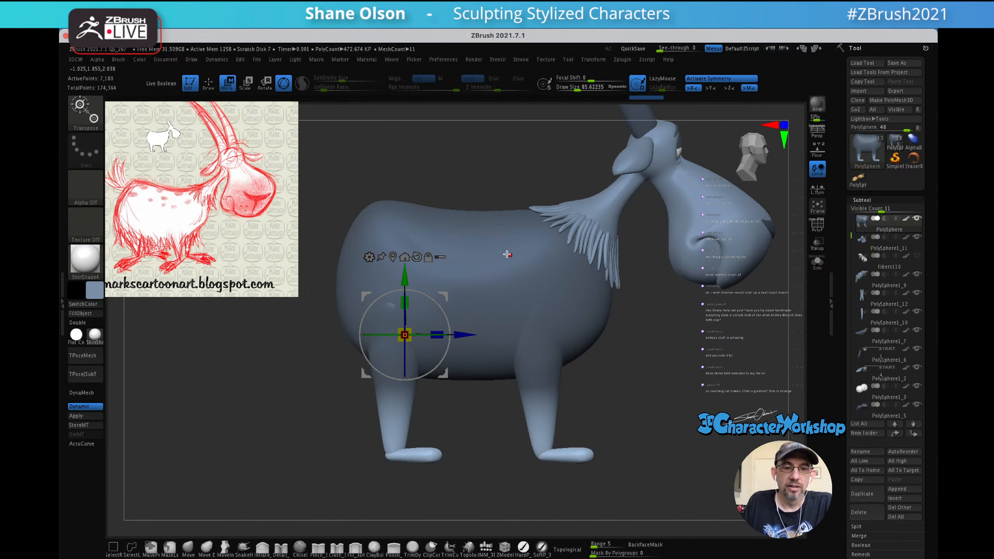
{"action": "left_click", "coordinate": [499, 288]}
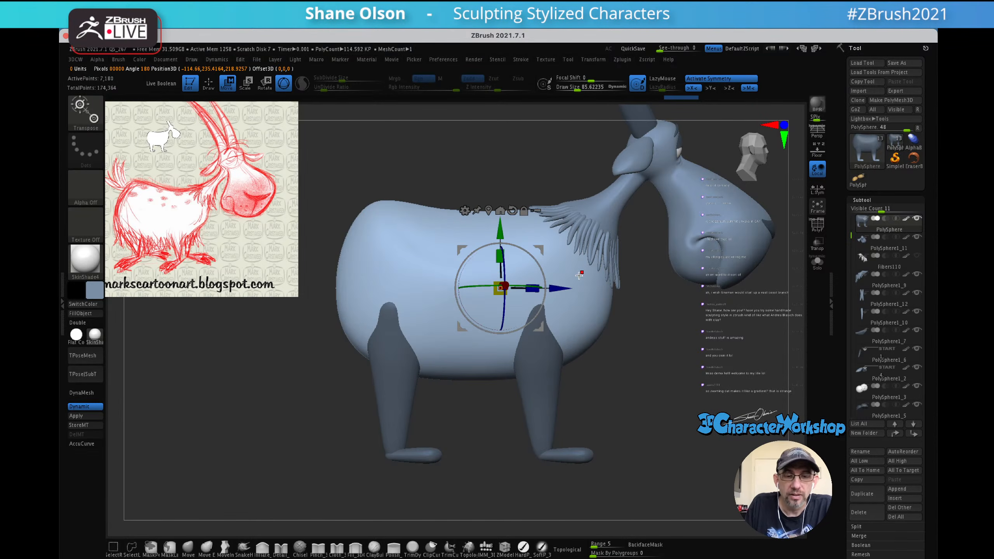
{"action": "key", "text": "ctrl+z"}
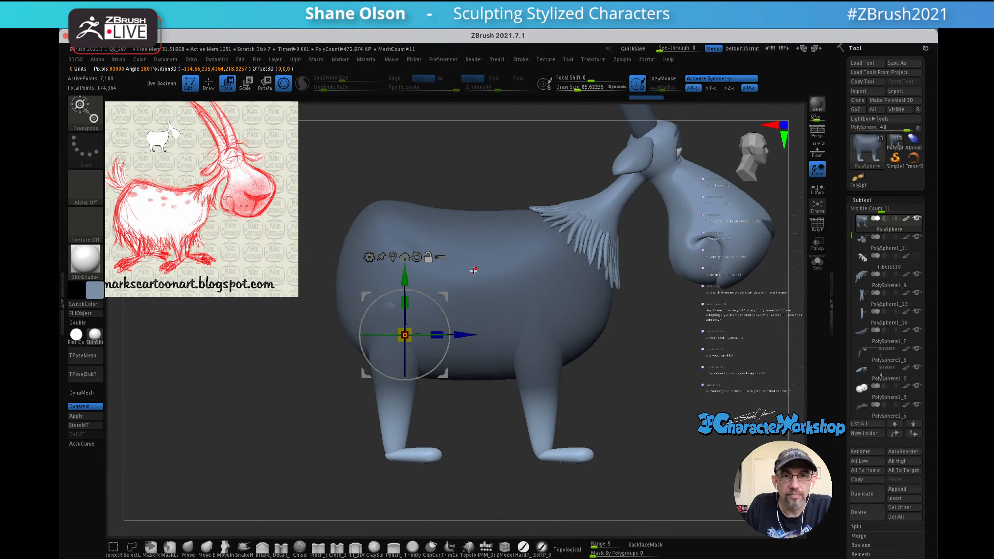
{"action": "left_click_drag", "start_coordinate": [405, 279], "coordinate": [405, 259]}
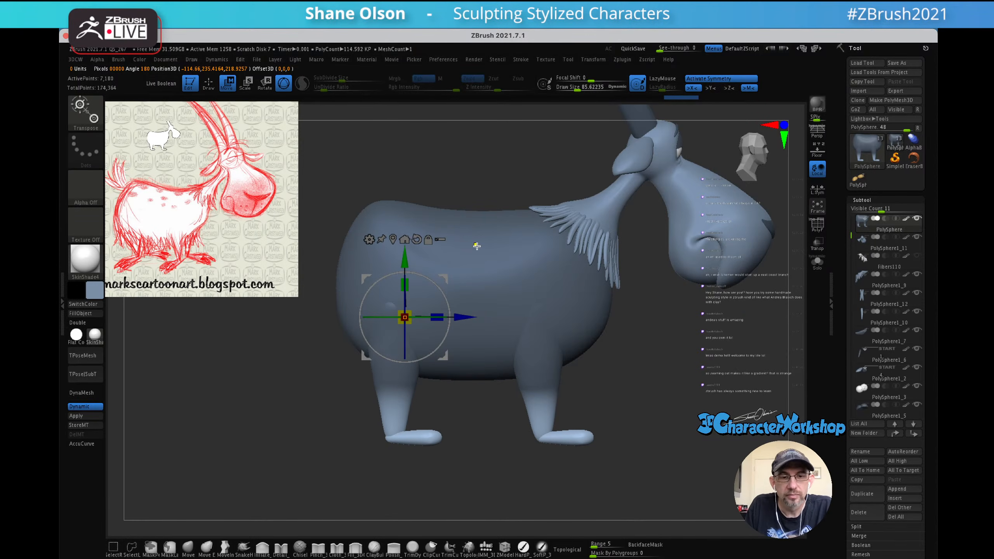
{"action": "key", "text": "ctrl+z"}
{"action": "left_click_drag", "start_coordinate": [405, 302], "coordinate": [405, 320]}
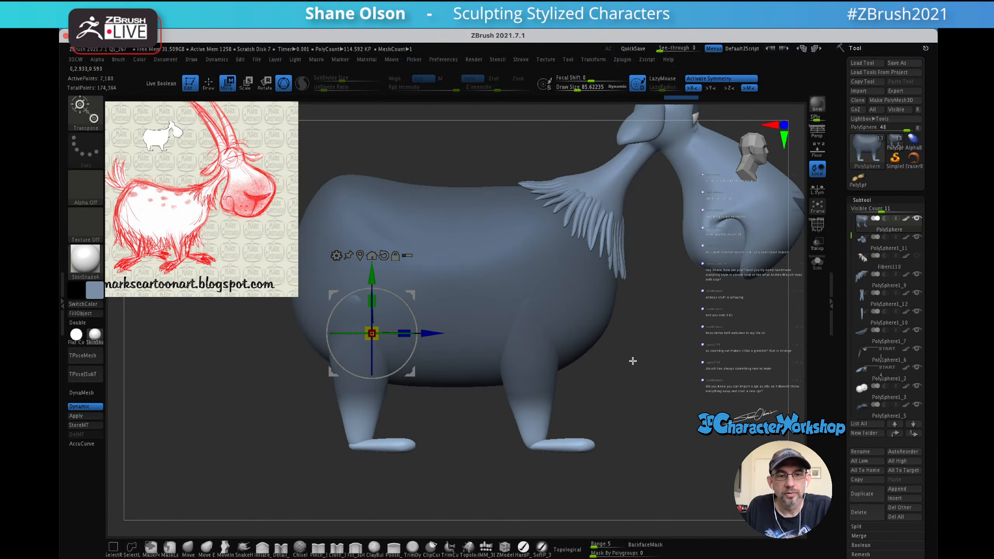
{"action": "key", "text": "q"}
{"action": "left_click_drag", "start_coordinate": [632, 337], "coordinate": [651, 331], "text": "alt"}
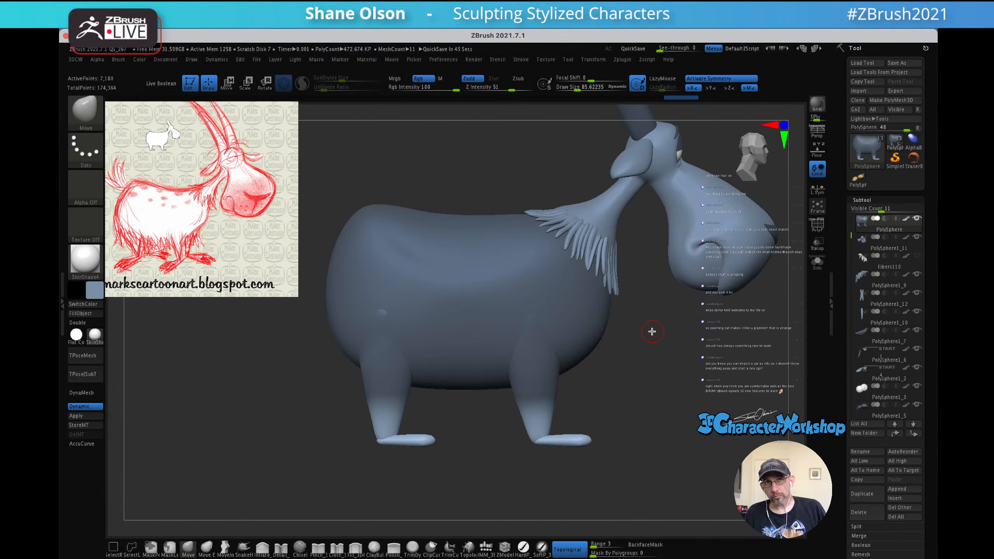
- Show the project files in Lightbox, and save the goat tool over the existing Goat02ztl.ztl
{"action": "key", "text": "comma"}
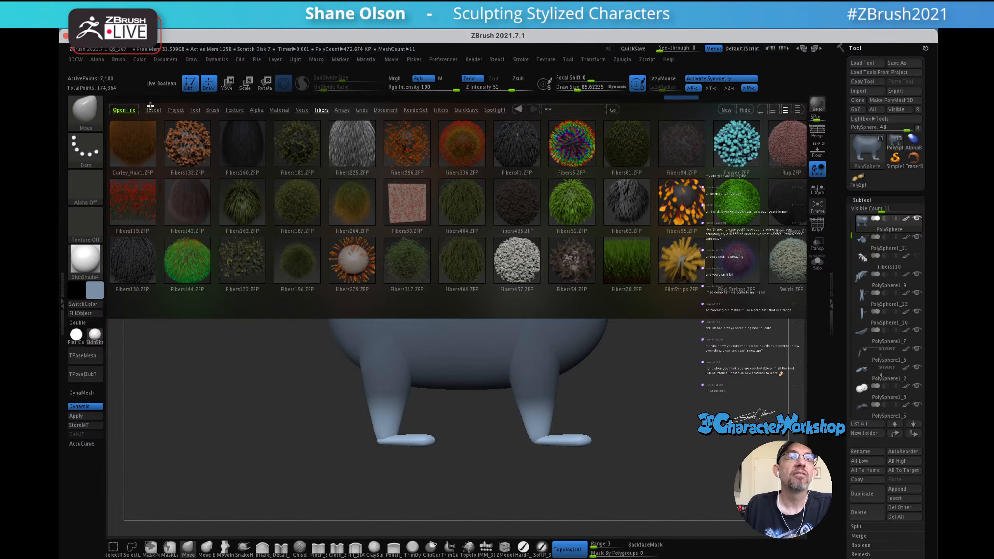
{"action": "left_click", "coordinate": [180, 111]}
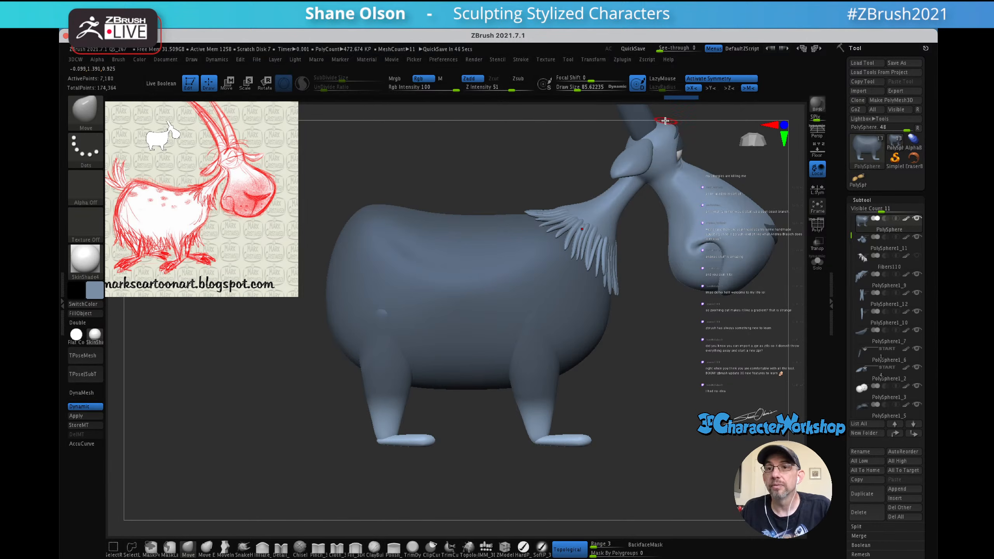
{"action": "left_click", "coordinate": [892, 63]}
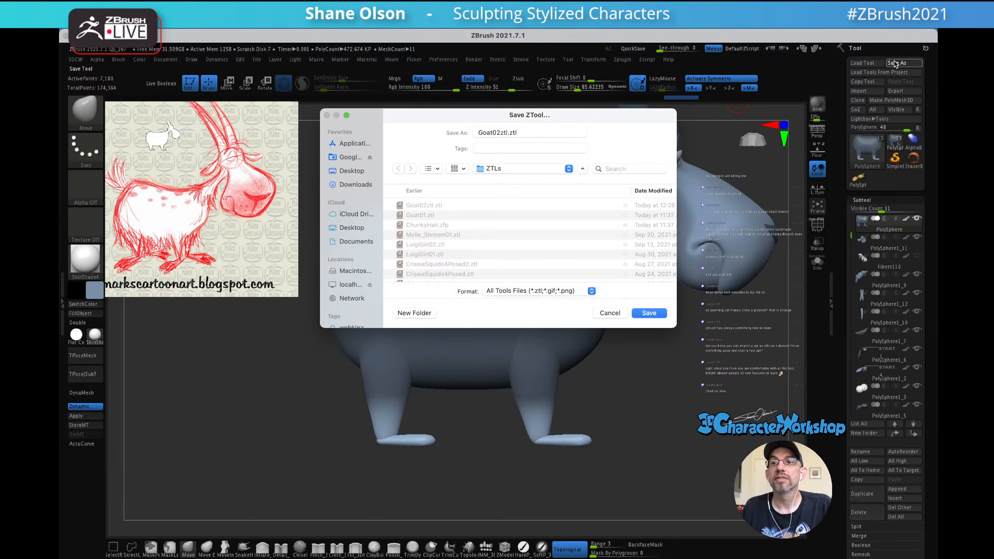
{"action": "left_click", "coordinate": [646, 313]}
{"action": "left_click", "coordinate": [506, 273]}
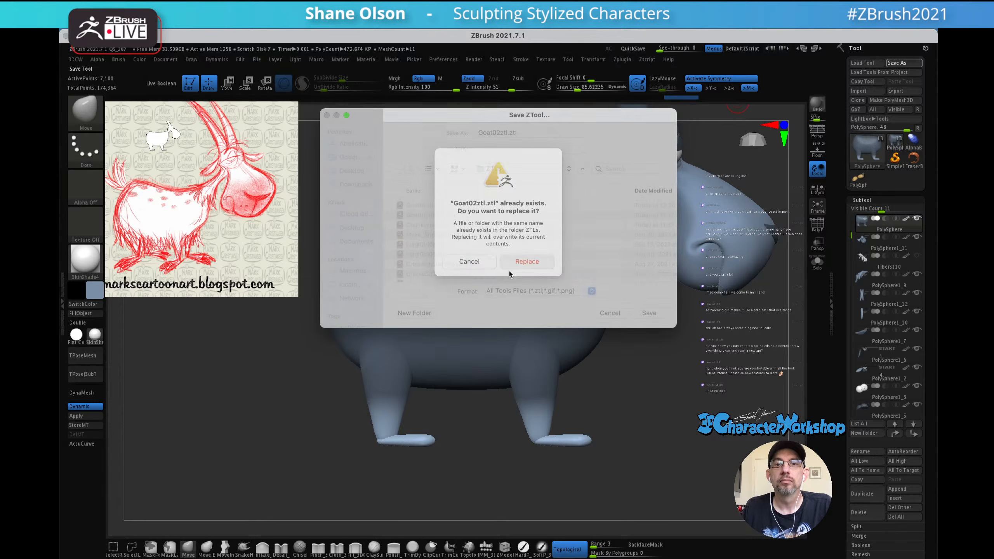
- Load the _Start_3DCW.ZPR project from Lightbox and view its starting sphere and ruler at an angle
{"action": "key", "text": "comma"}
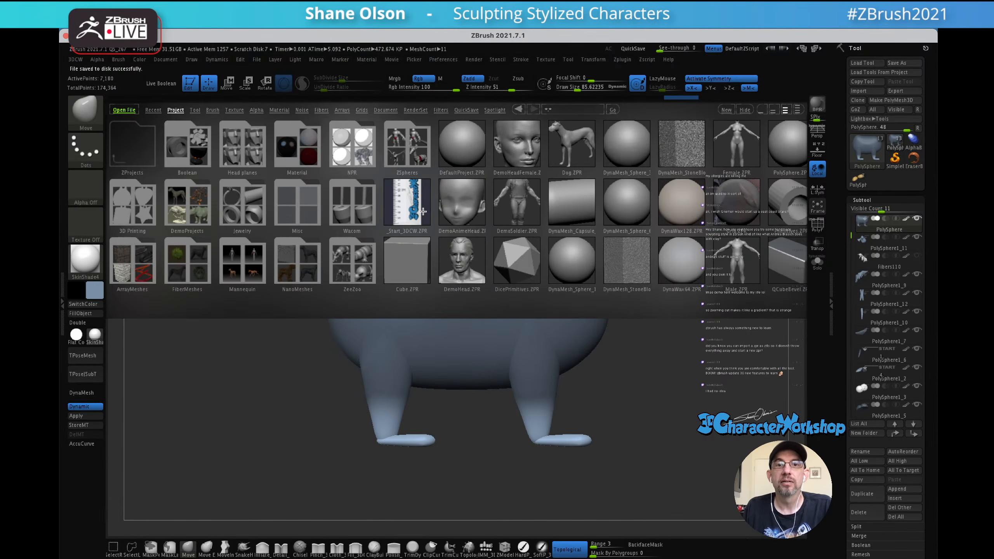
{"action": "double_click", "coordinate": [422, 212]}
{"action": "left_click", "coordinate": [519, 238]}
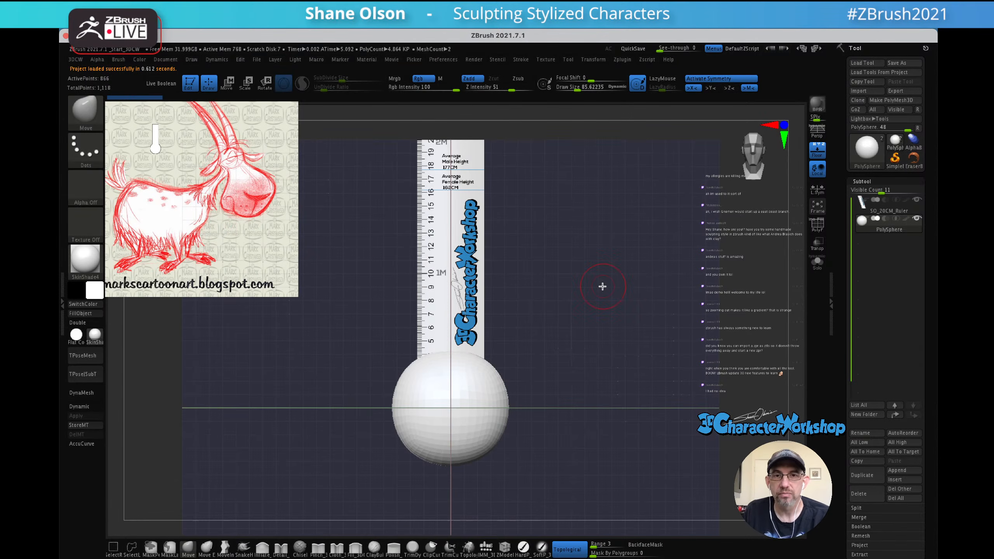
{"action": "left_click_drag", "start_coordinate": [603, 286], "coordinate": [575, 302]}
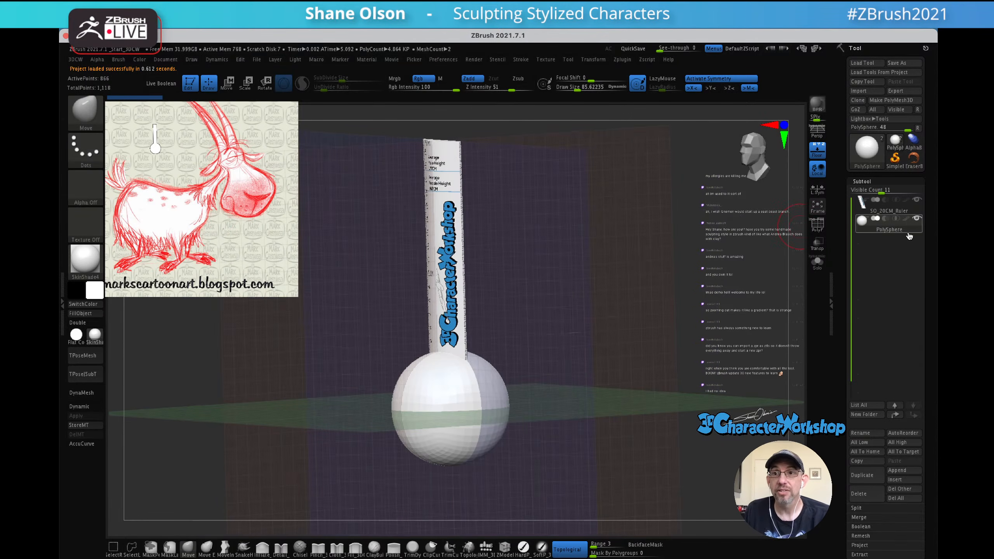
- Load the Goat02ztl.ztl tool and view the goat's head from the front
{"action": "left_click_drag", "start_coordinate": [634, 291], "coordinate": [608, 301], "text": "shift"}
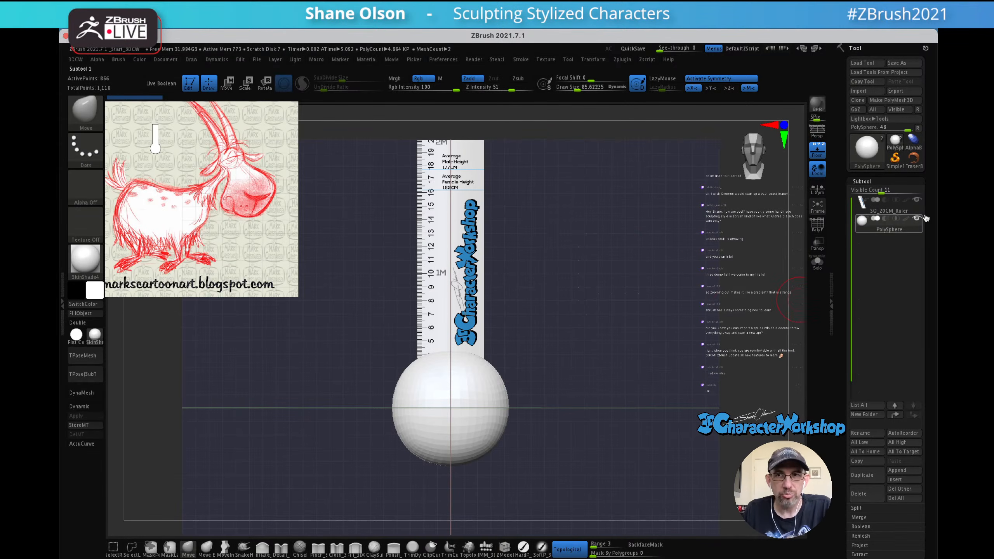
{"action": "left_click", "coordinate": [866, 65]}
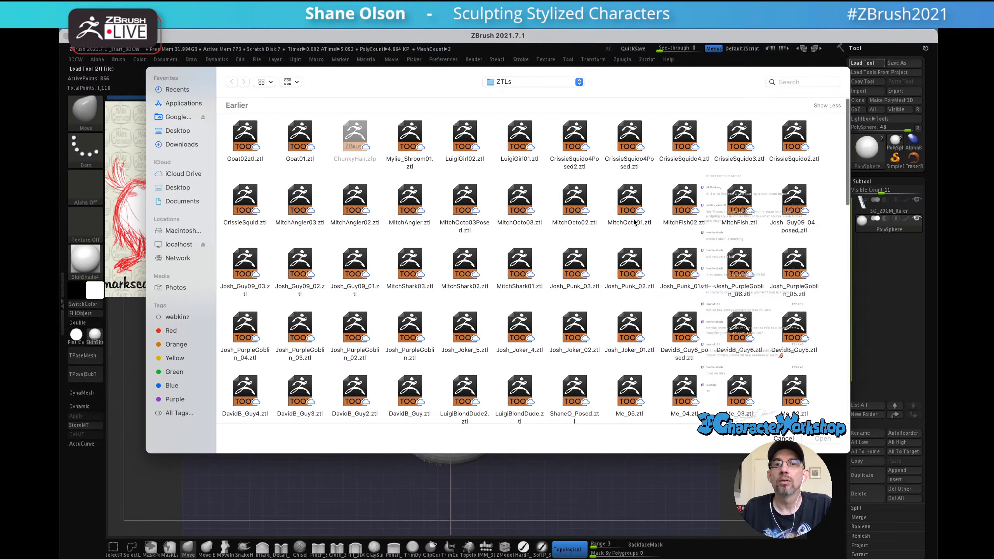
{"action": "left_click", "coordinate": [257, 146]}
{"action": "left_click", "coordinate": [822, 438]}
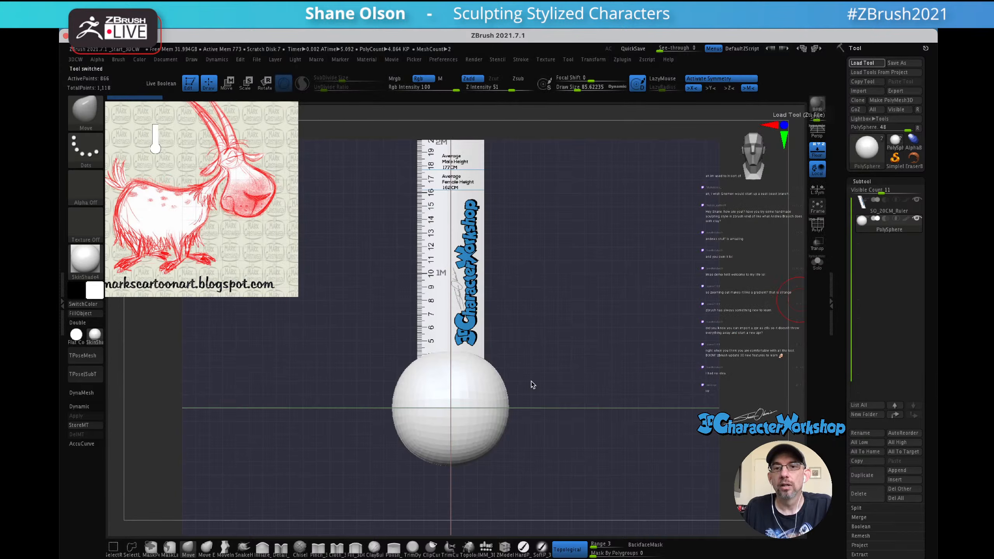
{"action": "left_click_drag", "start_coordinate": [665, 373], "coordinate": [703, 399], "text": "alt"}
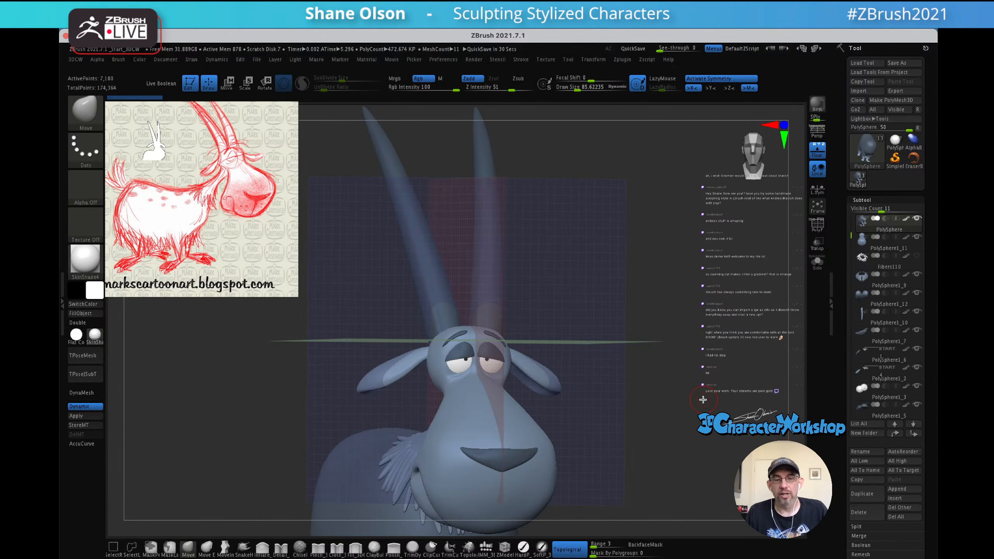
{"action": "left_click_drag", "start_coordinate": [685, 368], "coordinate": [614, 386]}
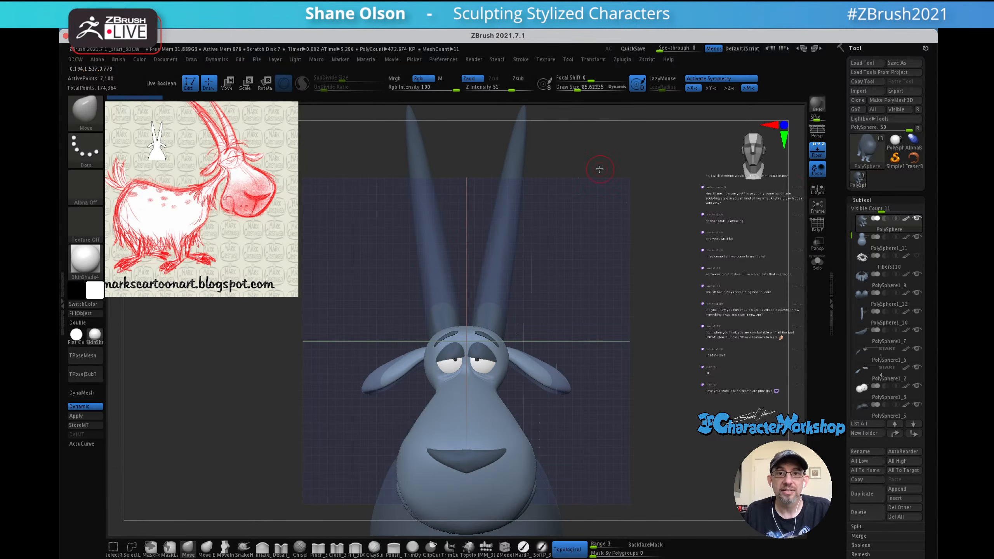
- Switch back to the starter sphere tool and view it from the front, close up with its ruler
{"action": "left_click", "coordinate": [894, 140]}
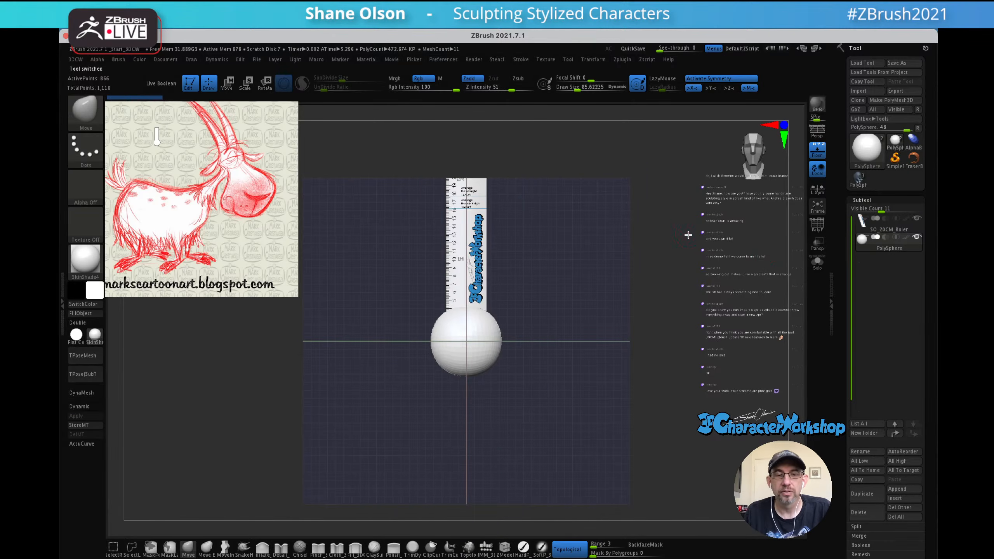
{"action": "key", "text": "f"}
{"action": "left_click_drag", "start_coordinate": [658, 329], "coordinate": [638, 289], "text": "alt"}
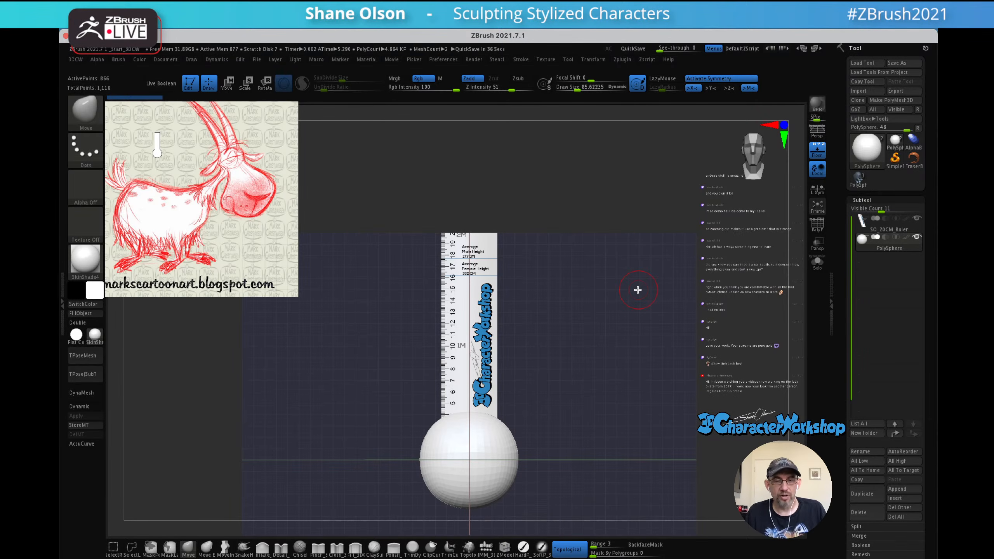
{"action": "left_click_drag", "start_coordinate": [637, 290], "coordinate": [624, 312]}
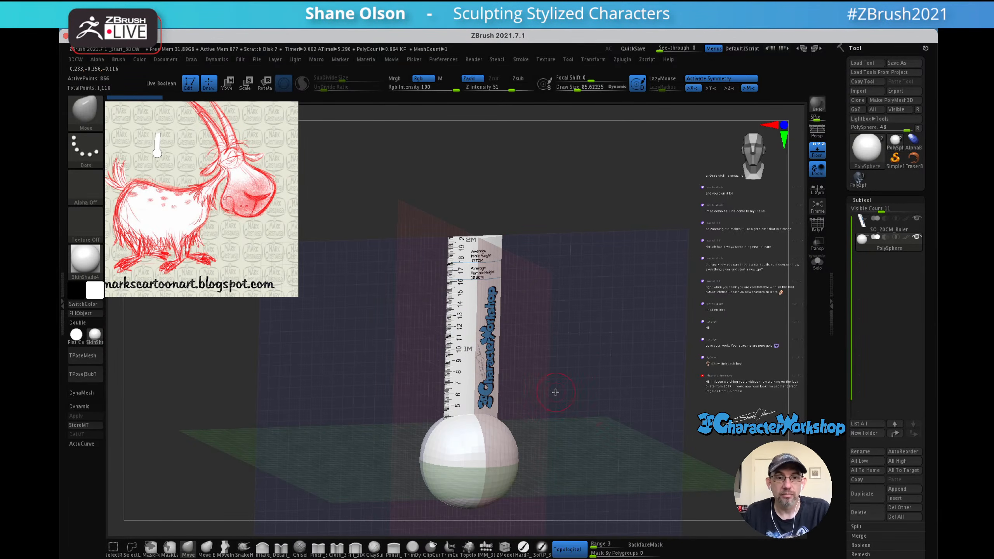
{"action": "mouse_move", "coordinate": [613, 408]}
{"action": "left_mouse_down", "text": "alt"}
{"action": "mouse_move", "coordinate": [618, 362]}
{"action": "mouse_move", "coordinate": [603, 311]}
{"action": "mouse_move", "coordinate": [633, 301]}
{"action": "mouse_move", "coordinate": [646, 309]}
{"action": "mouse_move", "coordinate": [664, 426]}
{"action": "left_mouse_up", "text": "alt"}
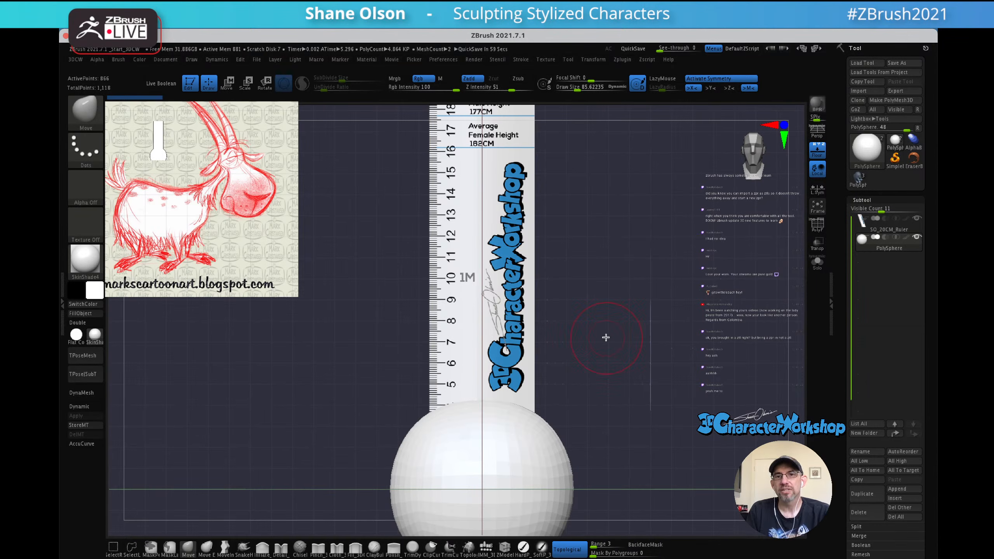
{"action": "right_click_drag", "start_coordinate": [605, 257], "coordinate": [683, 283], "text": "ctrl"}
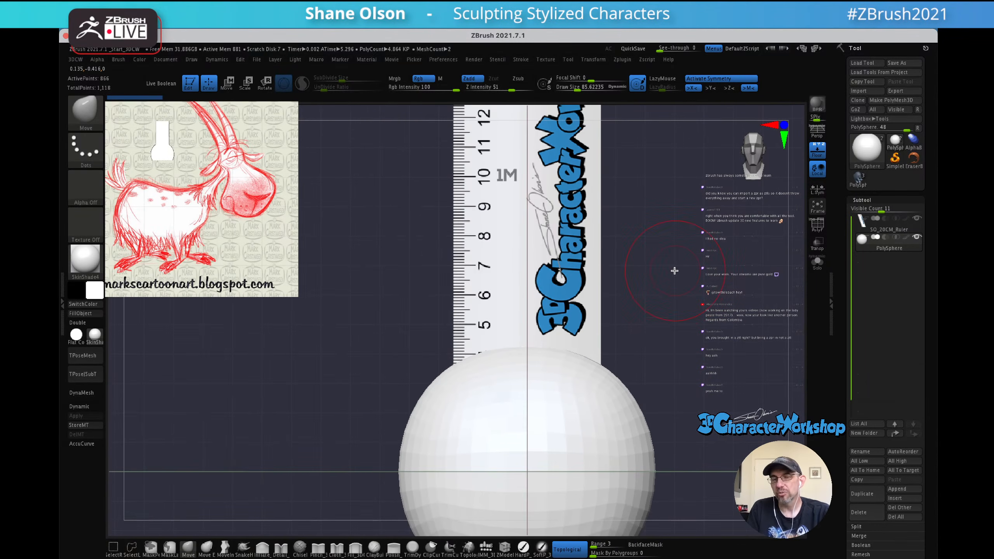
- Replace the gizmo with the transpose line in Move mode, and draw a diagonal line about 70 units long out from the sphere
{"action": "key", "text": "w"}
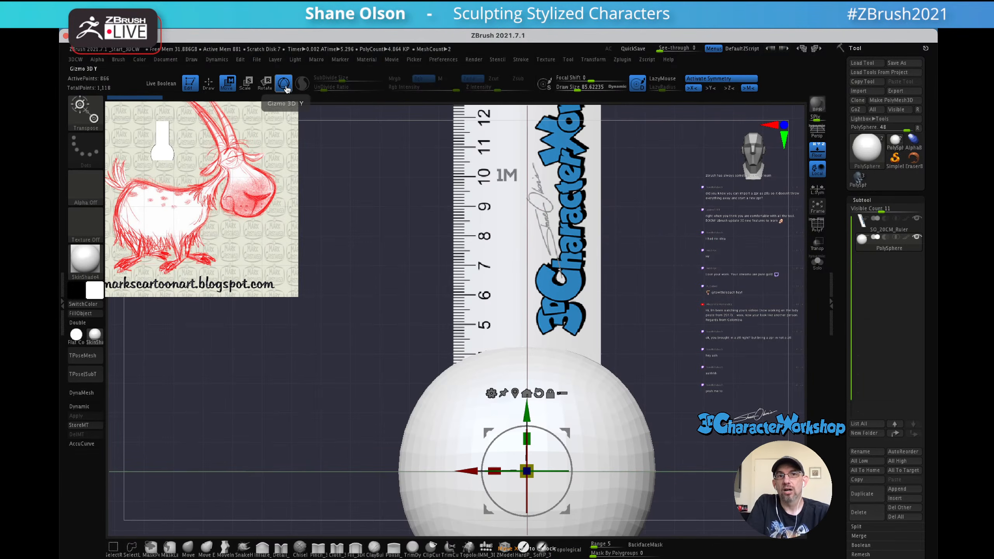
{"action": "left_click", "coordinate": [284, 88]}
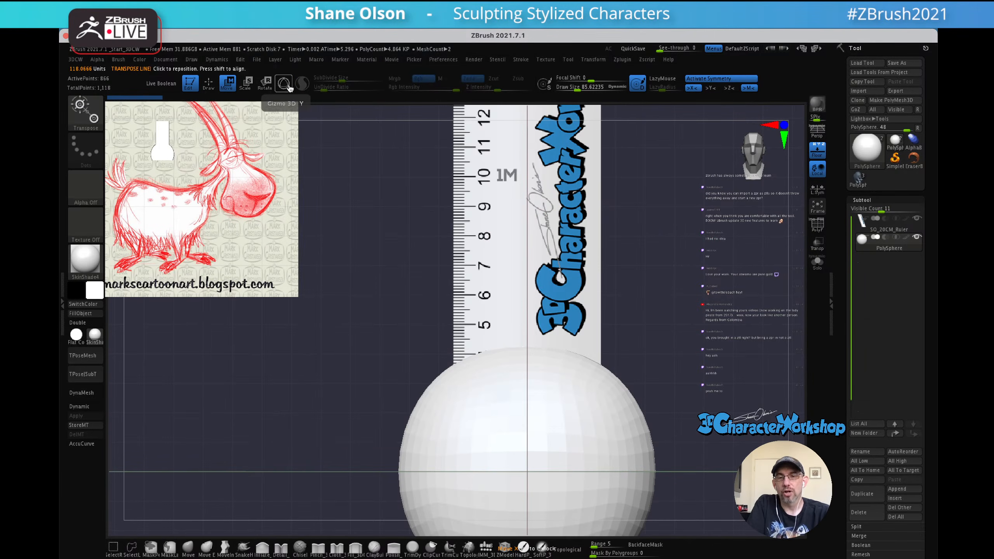
{"action": "left_click_drag", "start_coordinate": [646, 280], "coordinate": [605, 222], "text": "alt"}
{"action": "left_click_drag", "start_coordinate": [504, 371], "coordinate": [670, 248]}
{"action": "left_click_drag", "start_coordinate": [666, 288], "coordinate": [599, 338], "text": "alt"}
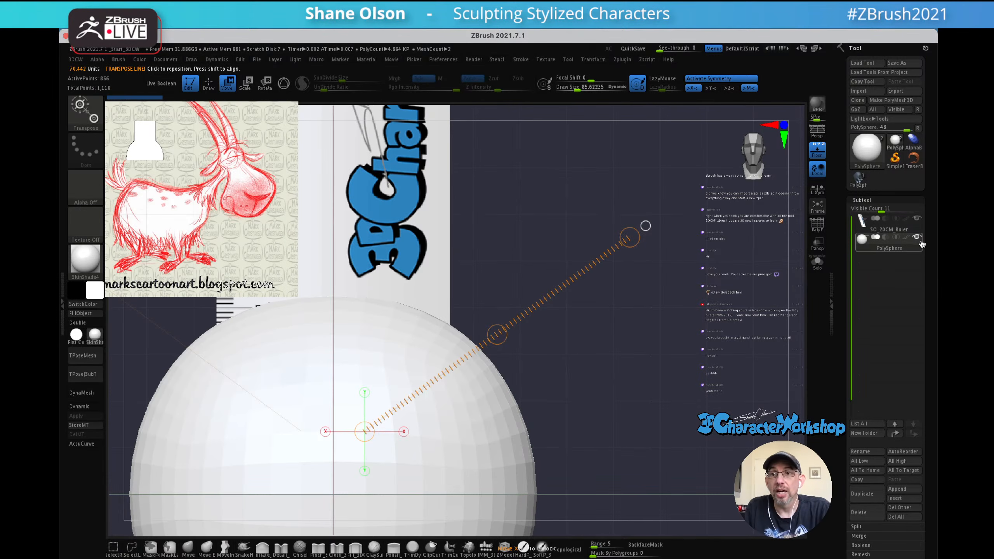
- Select the SO_20CM_Ruler subtool and draw a transpose line about 140 units long up its graduated edge, from zero to the 14 mark
{"action": "left_click", "coordinate": [860, 221]}
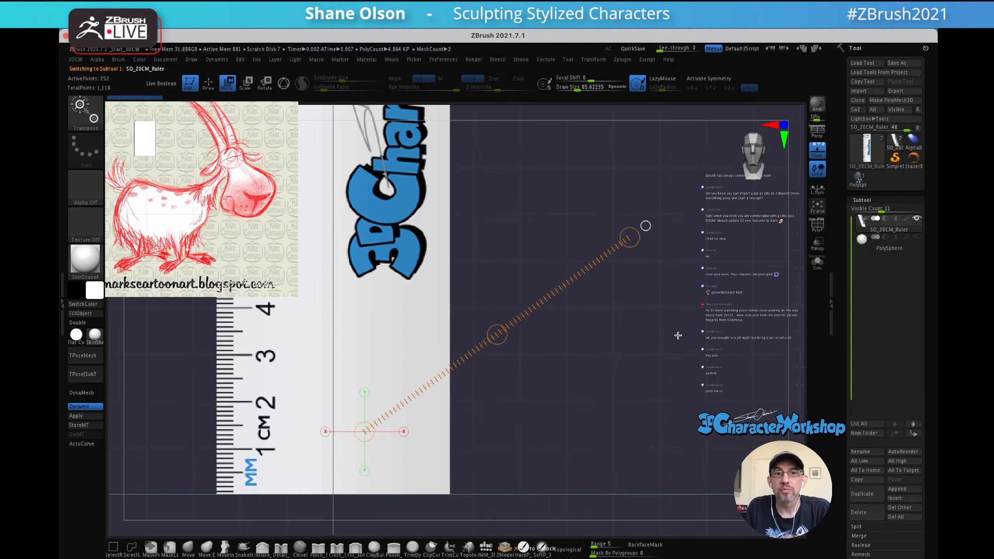
{"action": "left_click_drag", "start_coordinate": [613, 347], "coordinate": [669, 286], "text": "alt"}
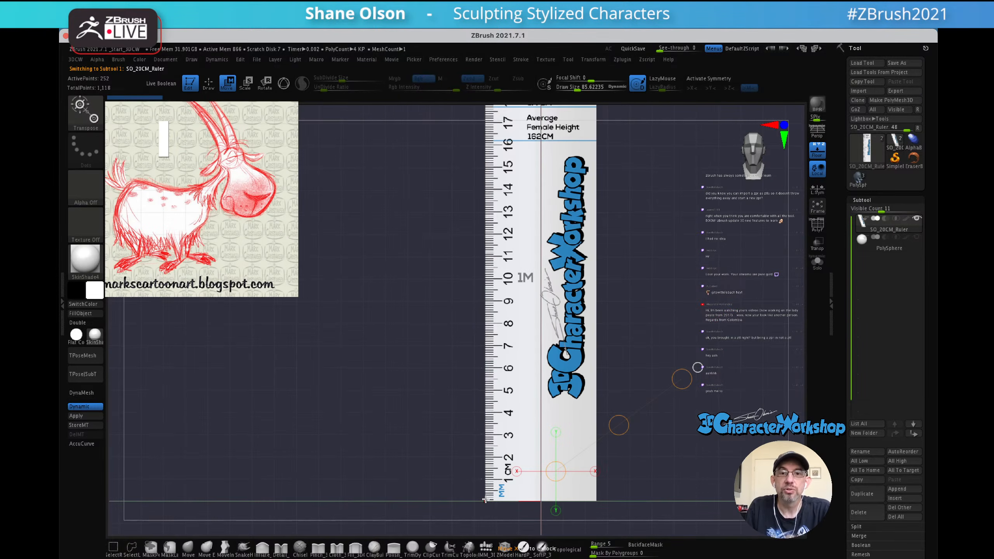
{"action": "mouse_move", "coordinate": [486, 501]}
{"action": "left_mouse_down"}
{"action": "mouse_move", "coordinate": [471, 288]}
{"action": "mouse_move", "coordinate": [478, 190]}
{"action": "left_mouse_up"}
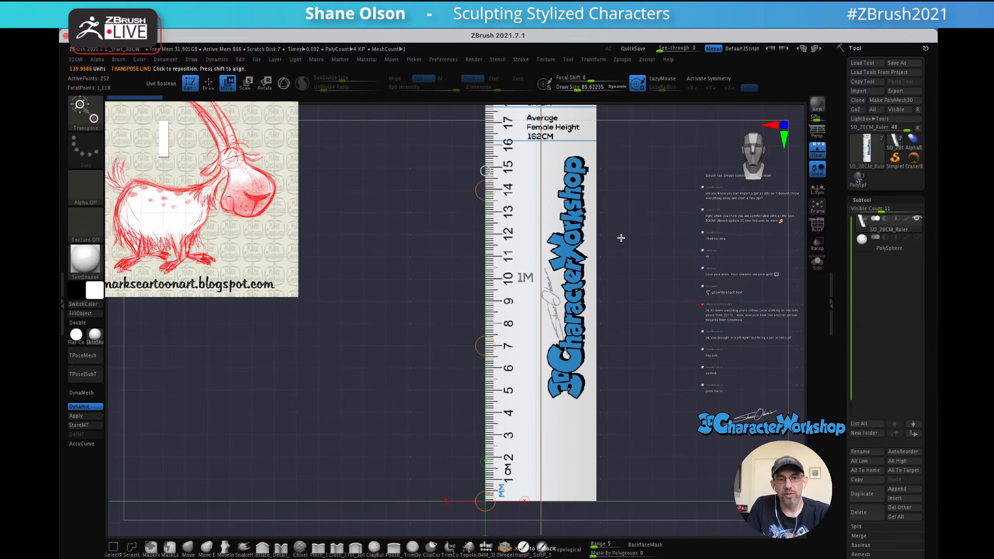
- Compare the transpose line's ticks with the ruler's millimetre marks near zero, and frame the whole ruler again
{"action": "mouse_move", "coordinate": [607, 220]}
{"action": "right_mouse_down", "text": "ctrl+alt"}
{"action": "mouse_move", "coordinate": [603, 287]}
{"action": "mouse_move", "coordinate": [572, 238]}
{"action": "mouse_move", "coordinate": [602, 220]}
{"action": "right_mouse_up", "text": "ctrl+alt"}
{"action": "right_click_drag", "start_coordinate": [602, 220], "coordinate": [580, 440], "text": "ctrl"}
{"action": "right_click_drag", "start_coordinate": [413, 309], "coordinate": [435, 399], "text": "ctrl"}
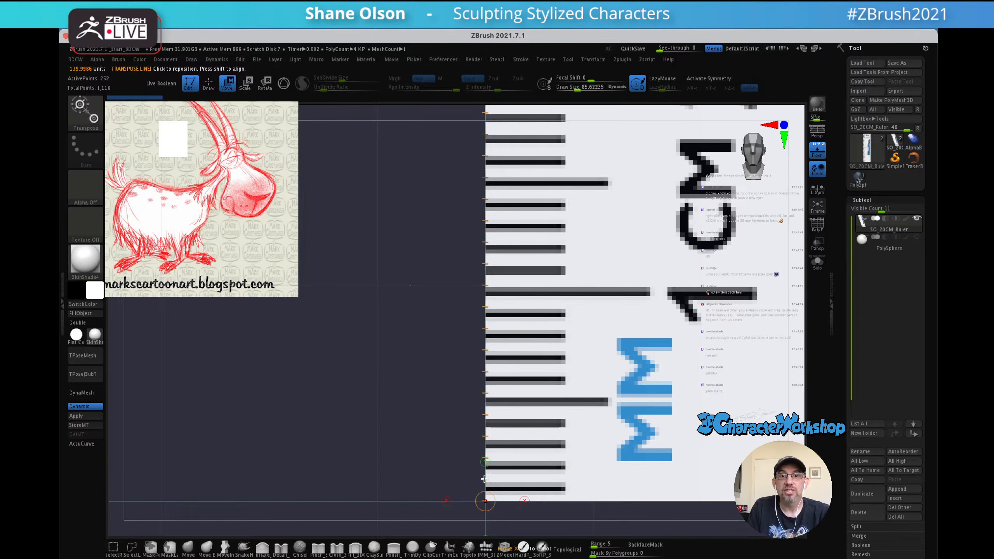
{"action": "mouse_move", "coordinate": [481, 492]}
{"action": "left_mouse_down", "text": "shift"}
{"action": "mouse_move", "coordinate": [437, 493]}
{"action": "mouse_move", "coordinate": [421, 462]}
{"action": "mouse_move", "coordinate": [497, 493]}
{"action": "left_mouse_up", "text": "shift"}
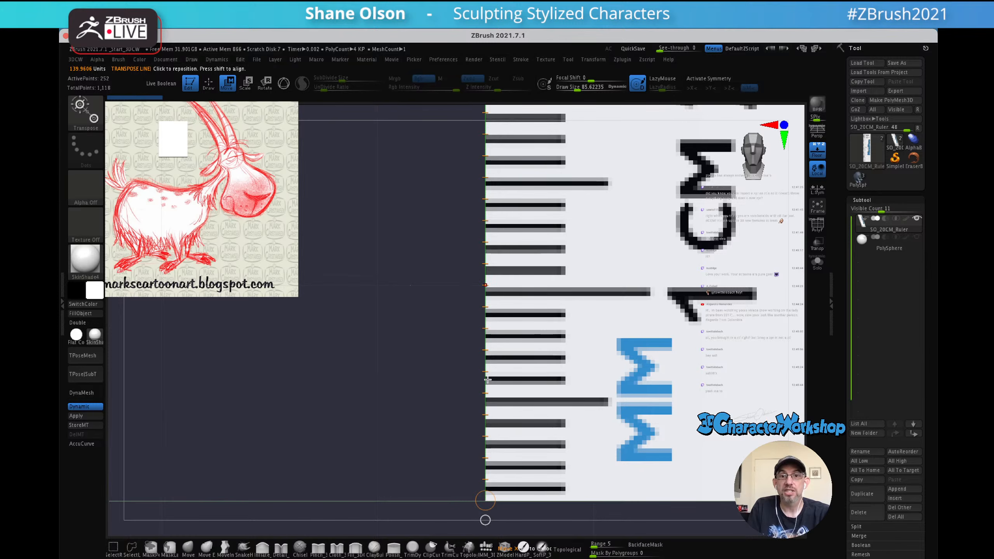
{"action": "left_click_drag", "start_coordinate": [465, 343], "coordinate": [434, 293], "text": "alt"}
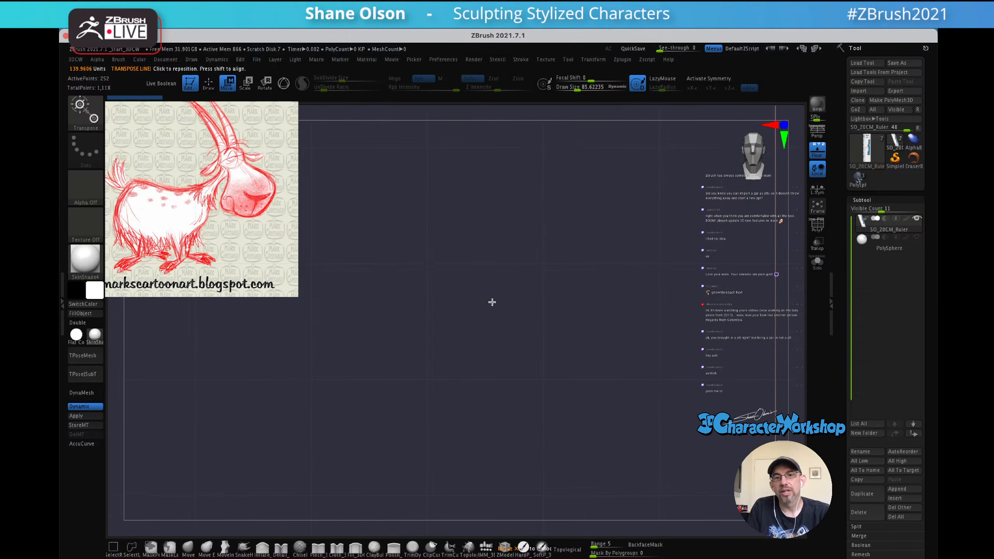
{"action": "key", "text": "f"}
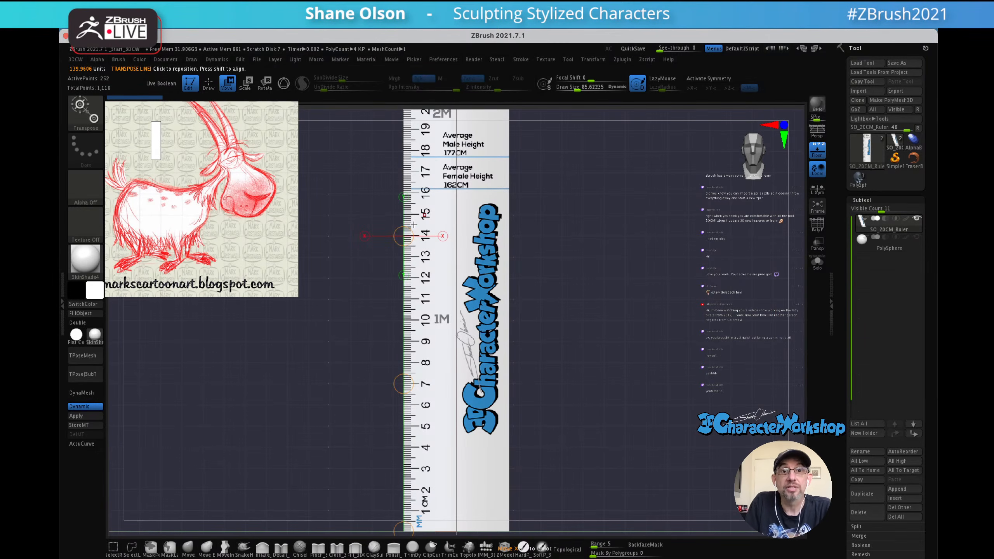
- Swing the transpose line's upper end away from the ruler and examine its ticks beside the first centimetres
{"action": "left_click_drag", "start_coordinate": [405, 224], "coordinate": [338, 224]}
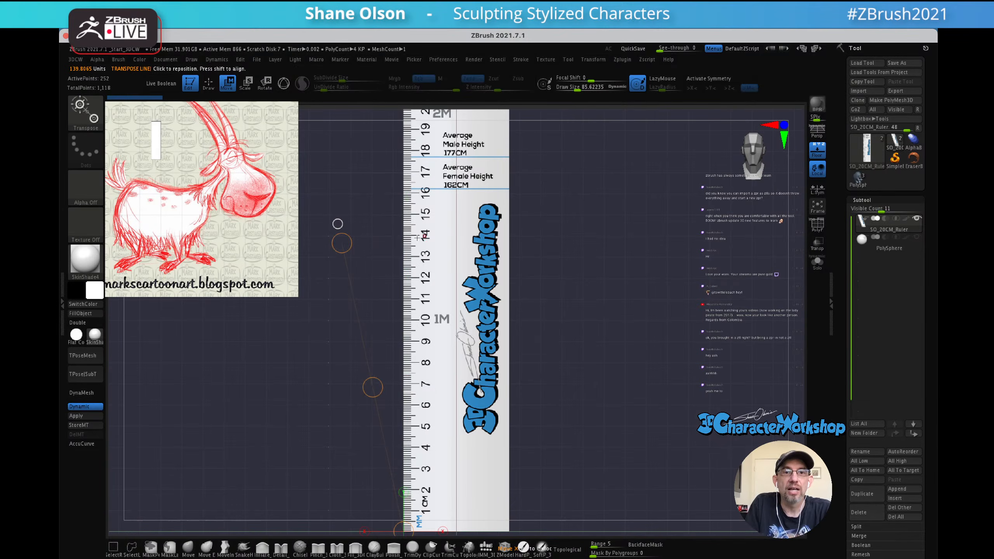
{"action": "left_click_drag", "start_coordinate": [382, 269], "coordinate": [519, 376], "text": "alt"}
{"action": "left_click_drag", "start_coordinate": [506, 280], "coordinate": [517, 335], "text": "alt"}
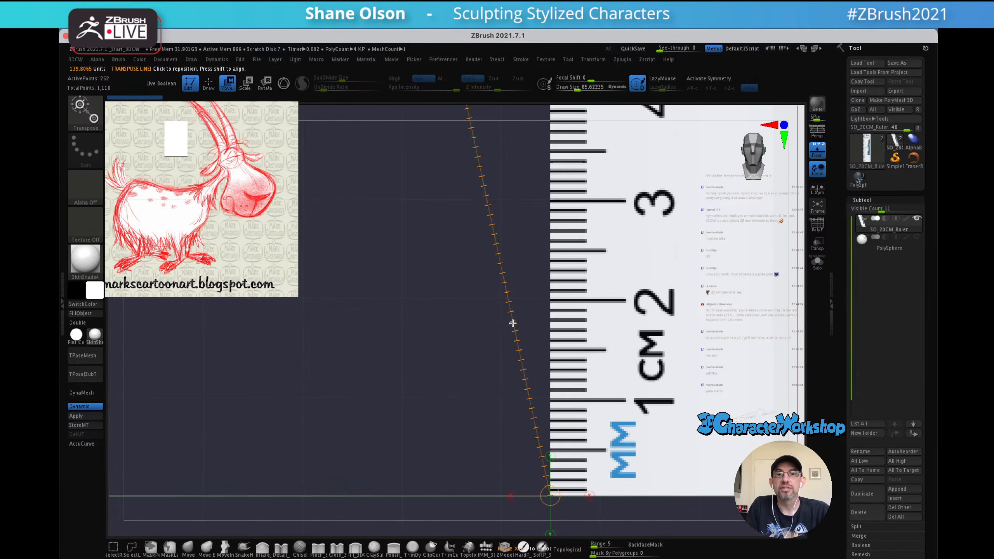
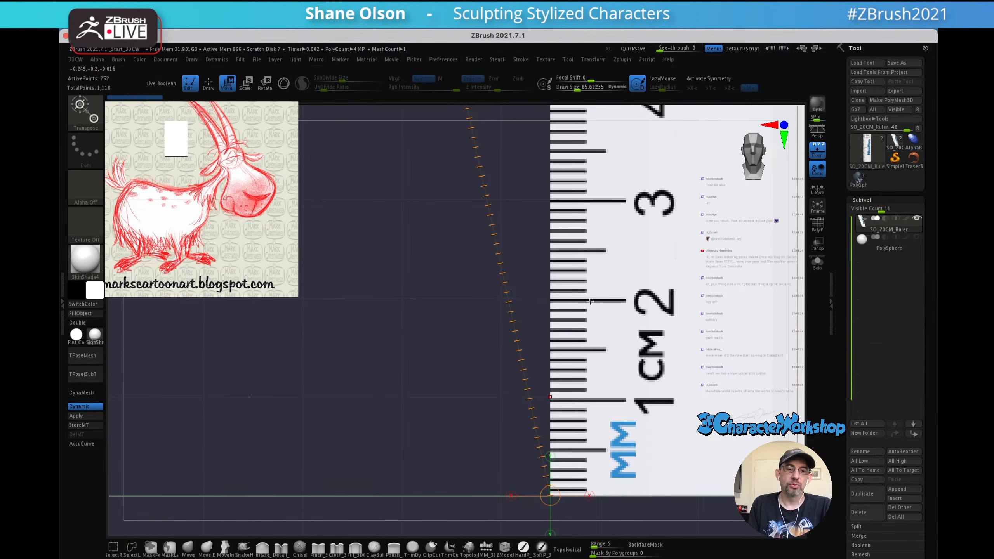
- Frame the full ruler and return to draw mode
{"action": "right_click_drag", "start_coordinate": [464, 358], "coordinate": [441, 315], "text": "ctrl"}
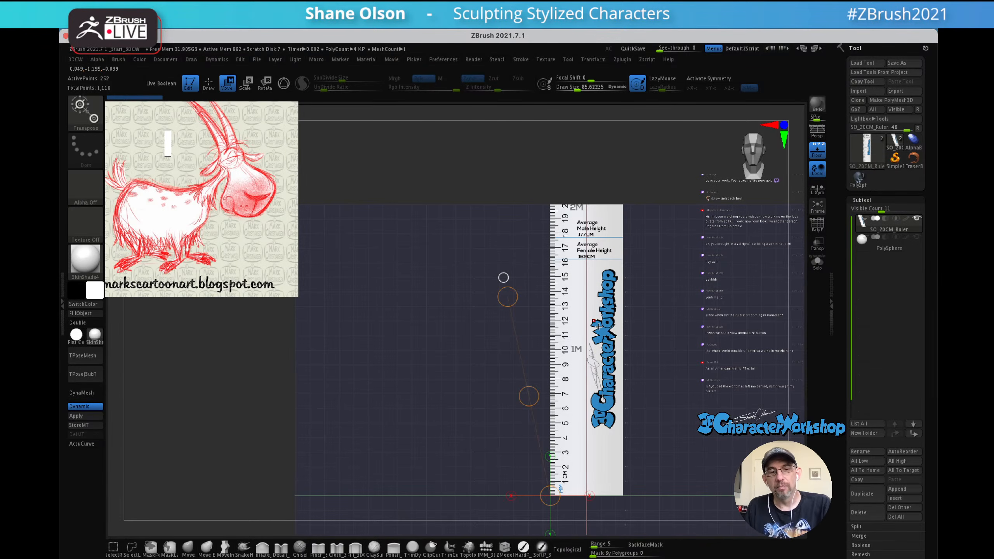
{"action": "left_click_drag", "start_coordinate": [683, 283], "coordinate": [634, 325], "text": "alt"}
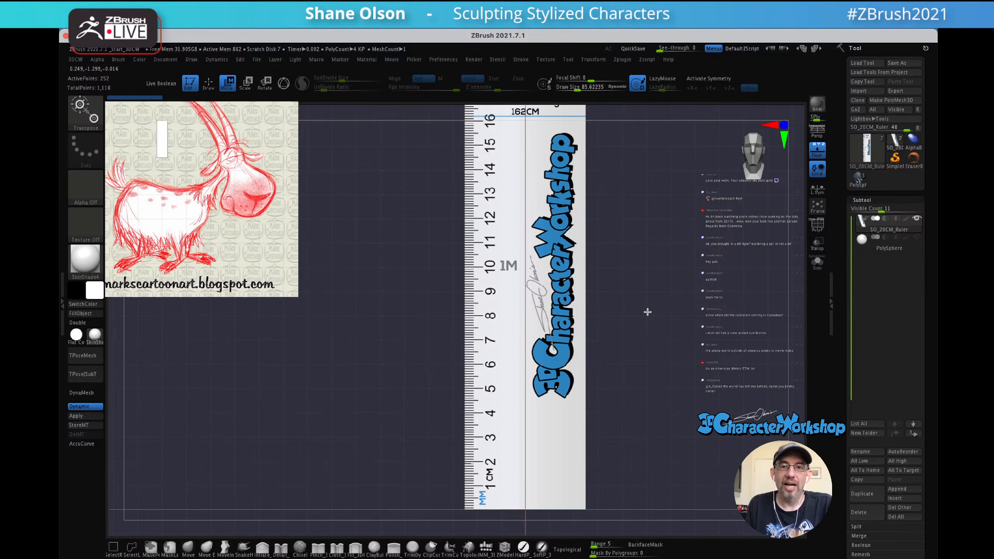
{"action": "key", "text": "f"}
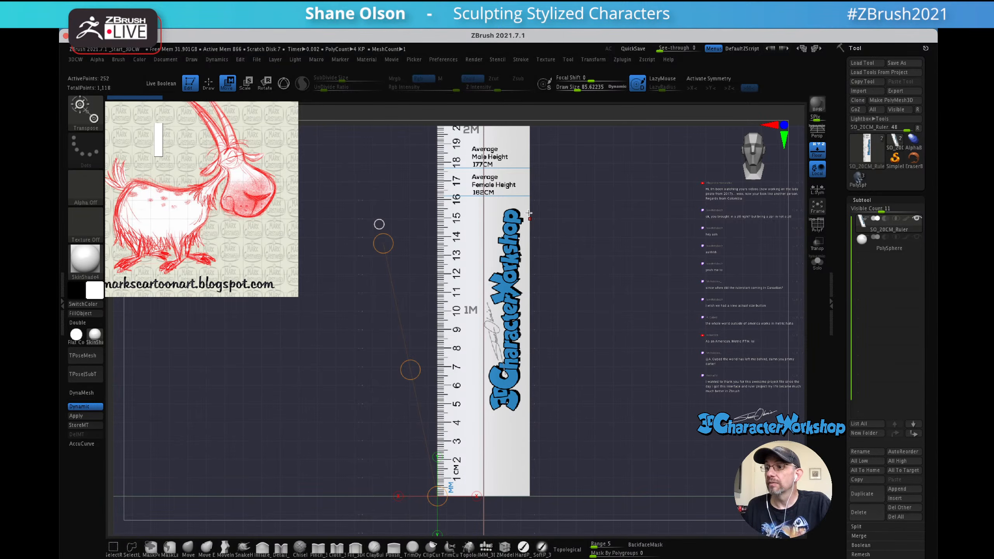
{"action": "left_click_drag", "start_coordinate": [603, 363], "coordinate": [608, 312]}
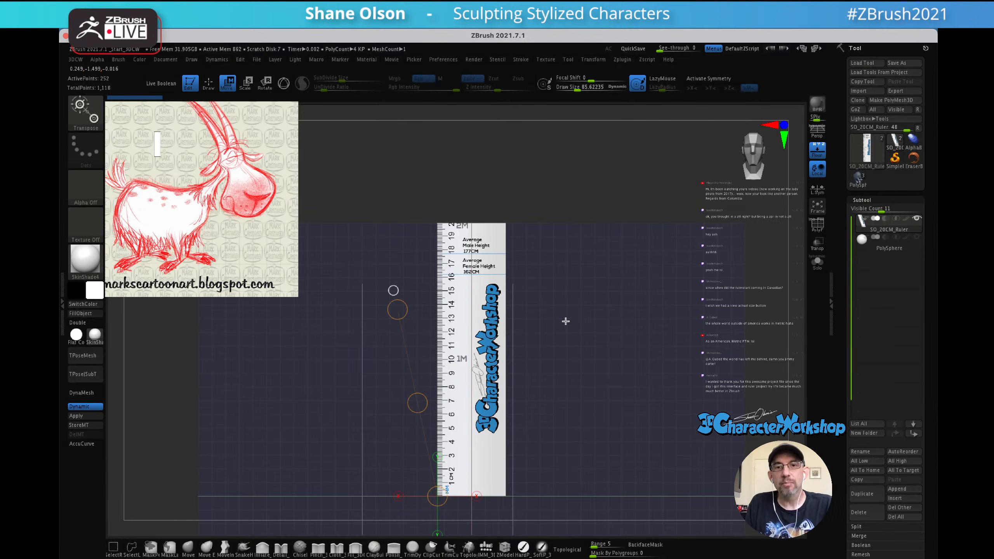
{"action": "key", "text": "q"}
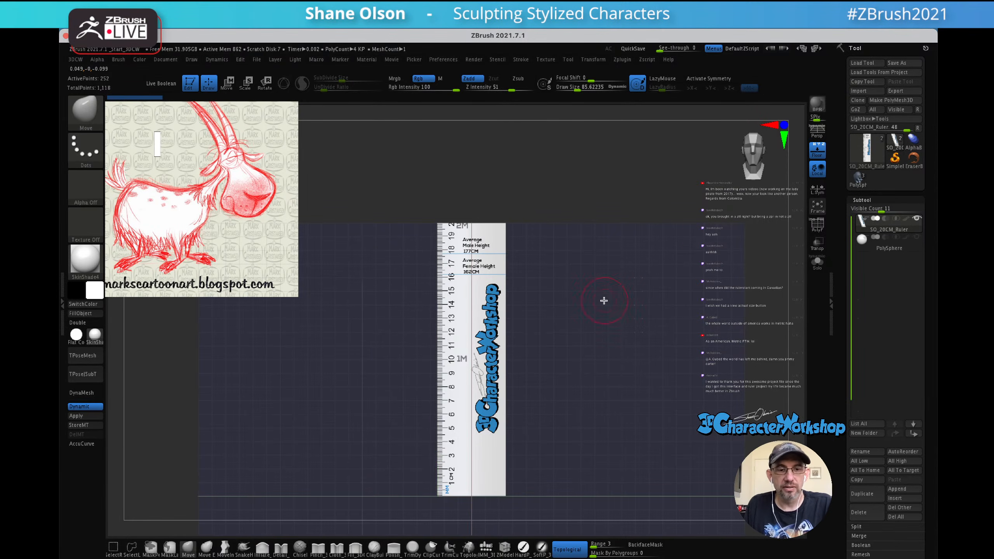
{"action": "mouse_move", "coordinate": [596, 278]}
{"action": "right_mouse_down", "text": "ctrl"}
{"action": "mouse_move", "coordinate": [598, 314]}
{"action": "mouse_move", "coordinate": [596, 283]}
{"action": "right_mouse_up", "text": "ctrl"}
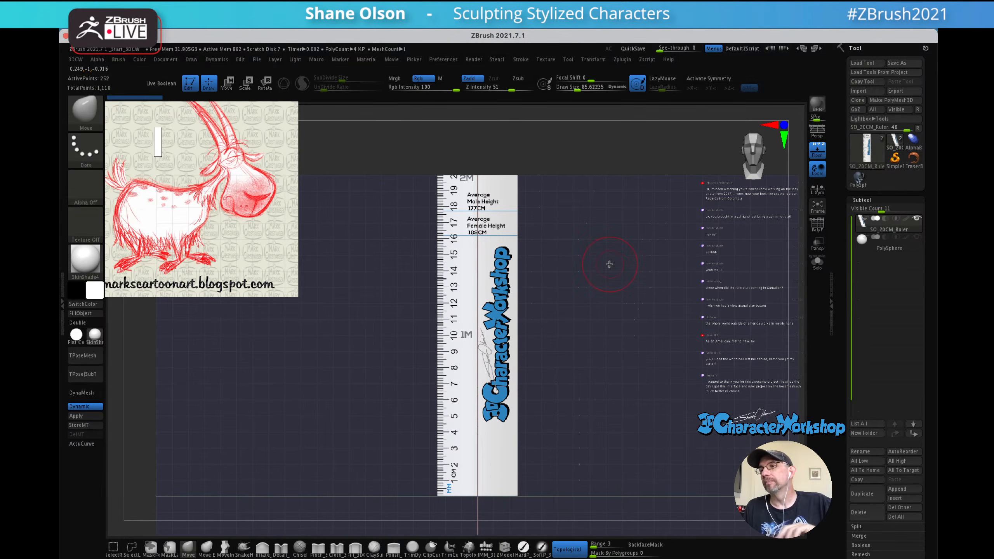
- Switch back to the goat tool, view the whole goat from the side, and turn off the floor grid
{"action": "left_click", "coordinate": [858, 181]}
{"action": "left_click_drag", "start_coordinate": [651, 309], "coordinate": [627, 206], "text": "alt"}
{"action": "left_click_drag", "start_coordinate": [650, 302], "coordinate": [638, 265], "text": "alt"}
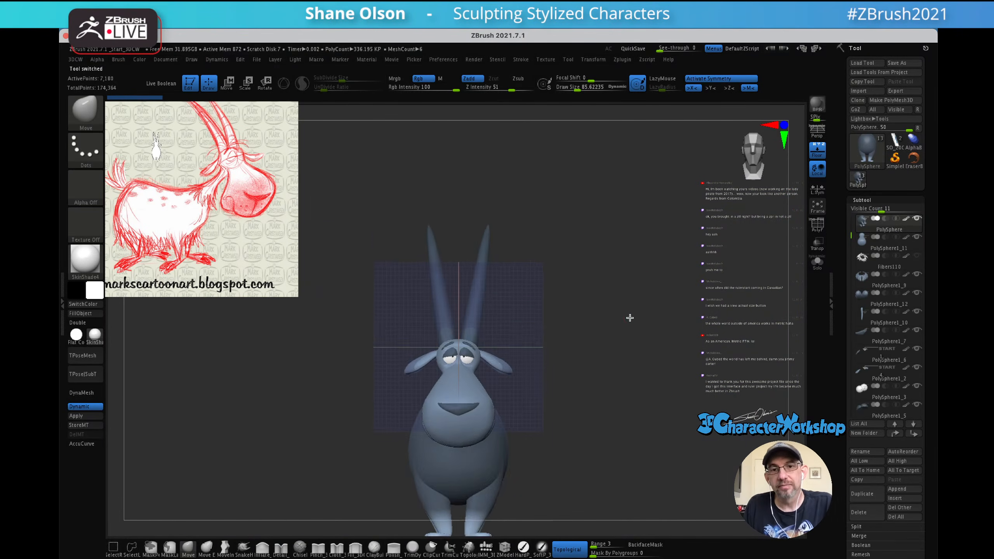
{"action": "left_click_drag", "start_coordinate": [635, 319], "coordinate": [642, 228], "text": "alt"}
{"action": "left_click_drag", "start_coordinate": [643, 277], "coordinate": [665, 310], "text": "shift"}
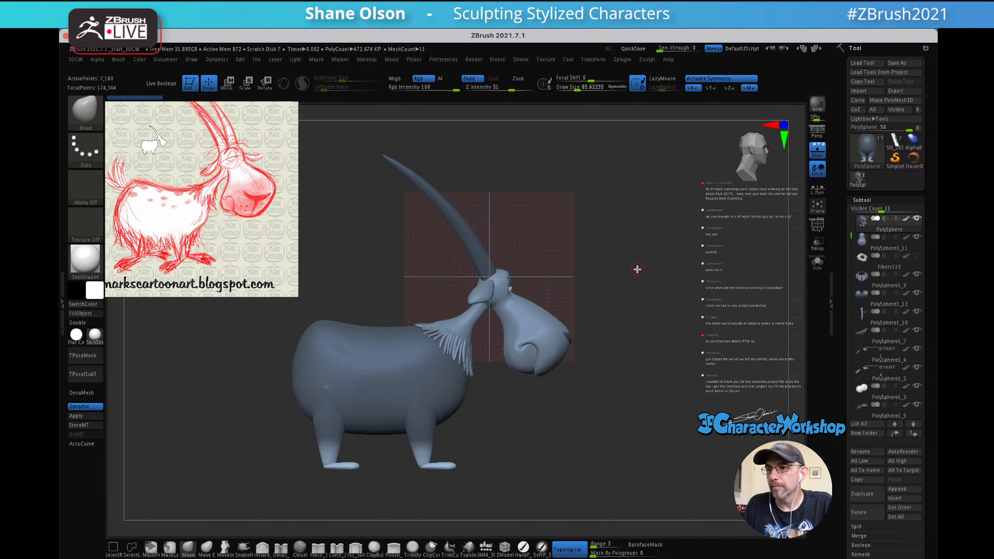
{"action": "left_click", "coordinate": [816, 151]}
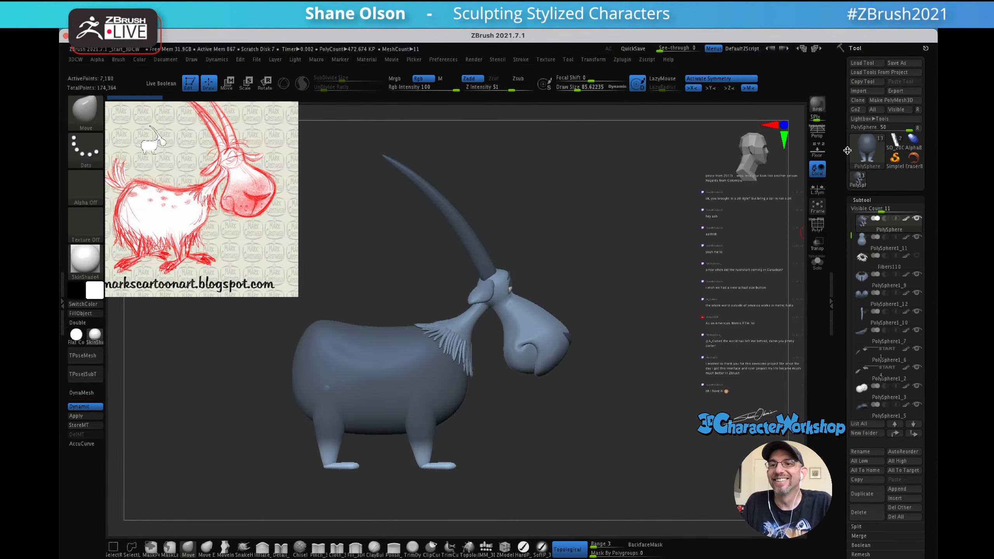
- Examine the goat's legs and feet close up from several angles
{"action": "left_click_drag", "start_coordinate": [659, 267], "coordinate": [574, 375]}
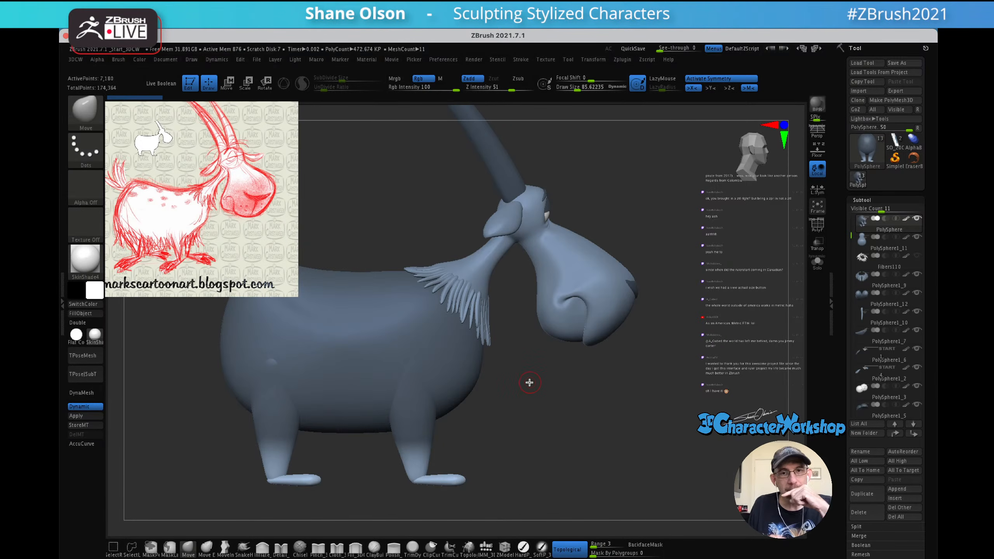
{"action": "mouse_move", "coordinate": [552, 363]}
{"action": "left_mouse_down"}
{"action": "mouse_move", "coordinate": [591, 385]}
{"action": "mouse_move", "coordinate": [641, 362]}
{"action": "mouse_move", "coordinate": [604, 368]}
{"action": "mouse_move", "coordinate": [554, 354]}
{"action": "left_mouse_up"}
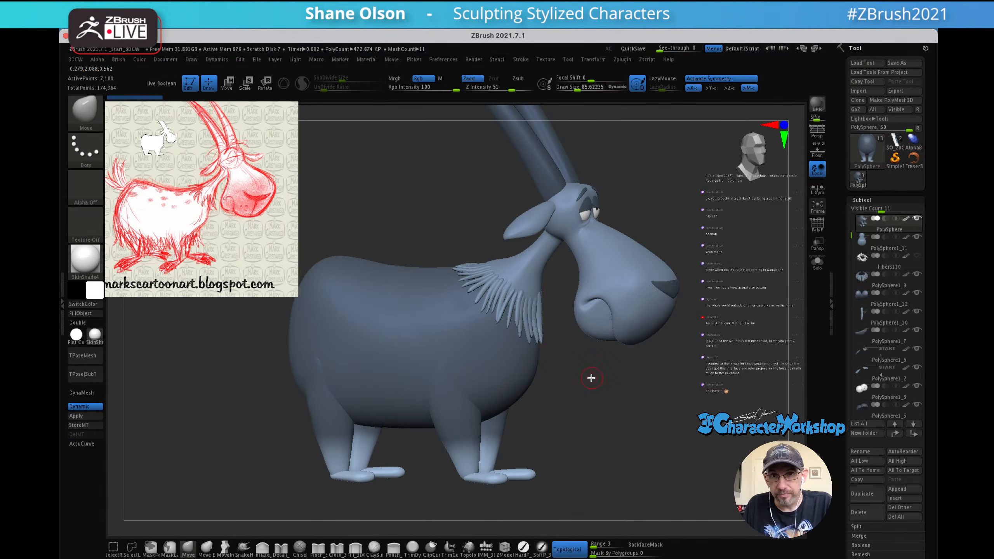
{"action": "left_click_drag", "start_coordinate": [603, 393], "coordinate": [650, 388]}
{"action": "left_click_drag", "start_coordinate": [575, 394], "coordinate": [552, 421]}
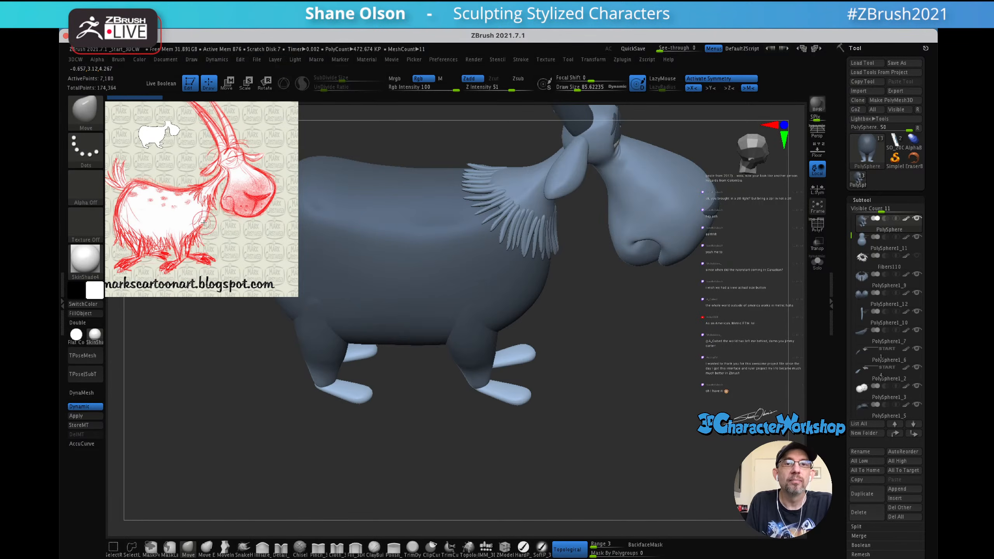
- Choose the SoftP_3DCW brush and make the goat's head the active subtool
{"action": "left_click_drag", "start_coordinate": [603, 339], "coordinate": [606, 317], "text": "shift"}
{"action": "mouse_move", "coordinate": [604, 361]}
{"action": "left_mouse_down", "text": "ctrl"}
{"action": "mouse_move", "coordinate": [619, 392]}
{"action": "mouse_move", "coordinate": [590, 338]}
{"action": "mouse_move", "coordinate": [599, 349]}
{"action": "mouse_move", "coordinate": [637, 328]}
{"action": "mouse_move", "coordinate": [528, 351]}
{"action": "left_mouse_up", "text": "ctrl"}
{"action": "left_click", "coordinate": [541, 547]}
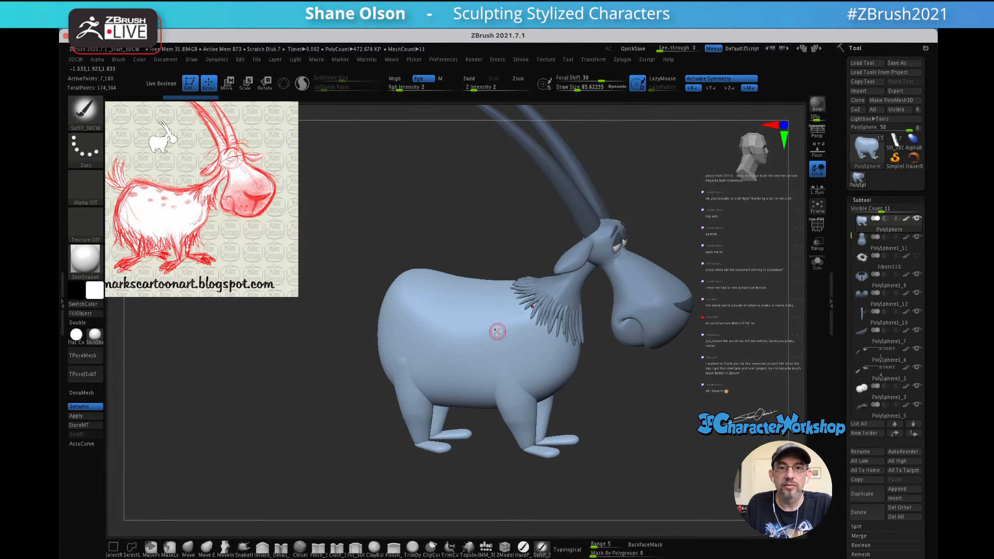
{"action": "left_click", "coordinate": [637, 284], "text": "alt"}
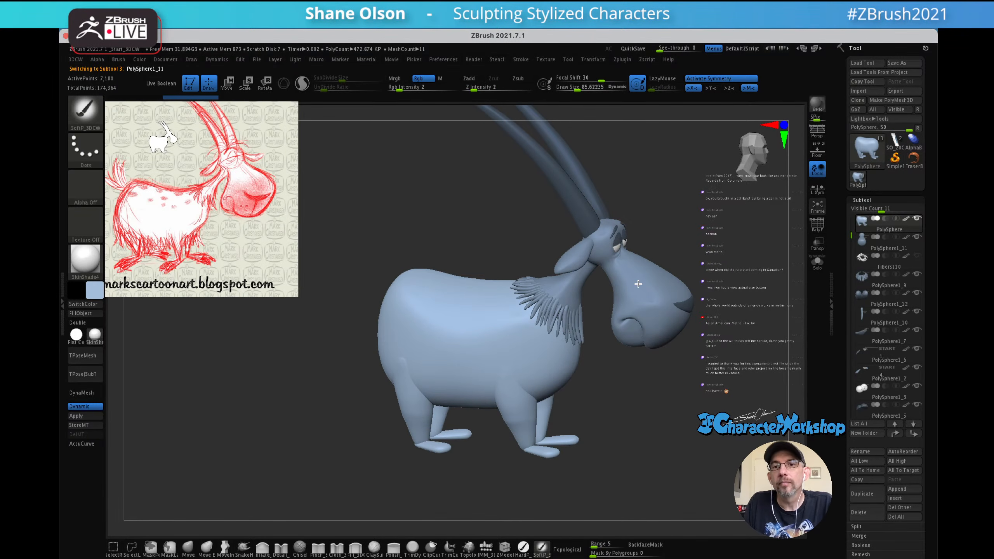
{"action": "mouse_move", "coordinate": [704, 226]}
{"action": "left_mouse_down"}
{"action": "mouse_move", "coordinate": [616, 258]}
{"action": "mouse_move", "coordinate": [647, 271]}
{"action": "left_mouse_up"}
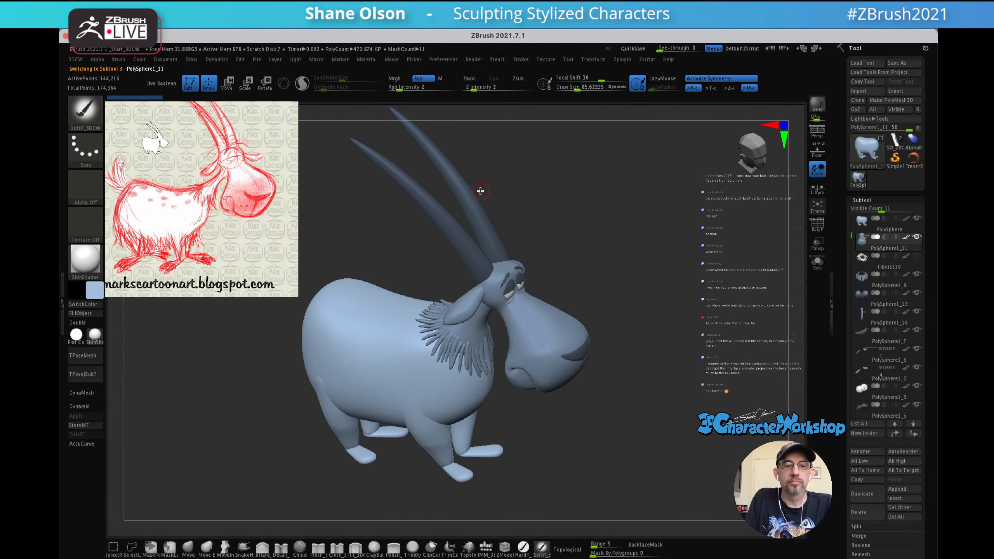
- Set the brush's Rgb intensity to 19 and its draw size to about 422
{"action": "key", "text": "s"}
{"action": "left_click_drag", "start_coordinate": [532, 198], "coordinate": [560, 199]}
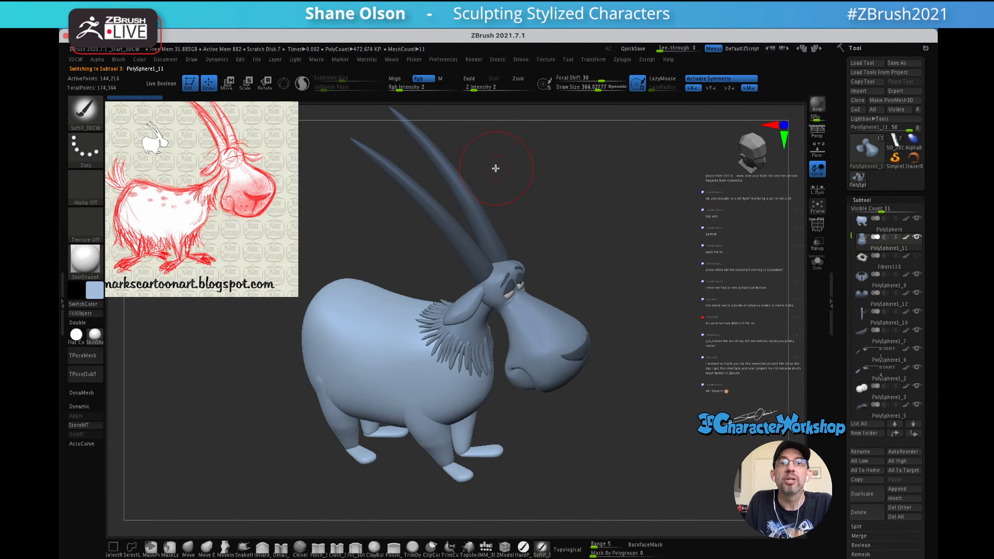
{"action": "left_click_drag", "start_coordinate": [399, 89], "coordinate": [412, 89]}
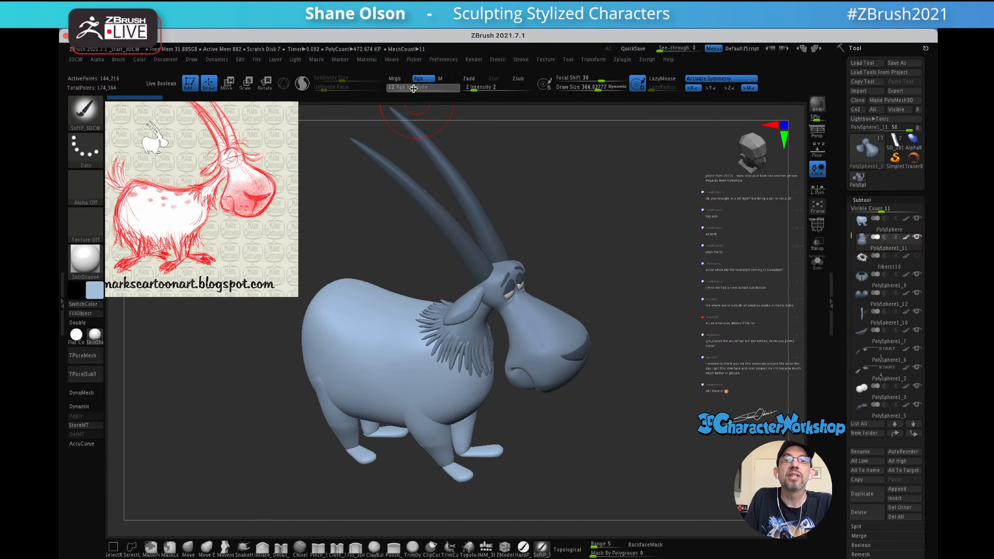
{"action": "left_click_drag", "start_coordinate": [579, 261], "coordinate": [580, 277], "text": "alt"}
{"action": "key", "text": "shift+f"}
{"action": "key", "text": "shift+f"}
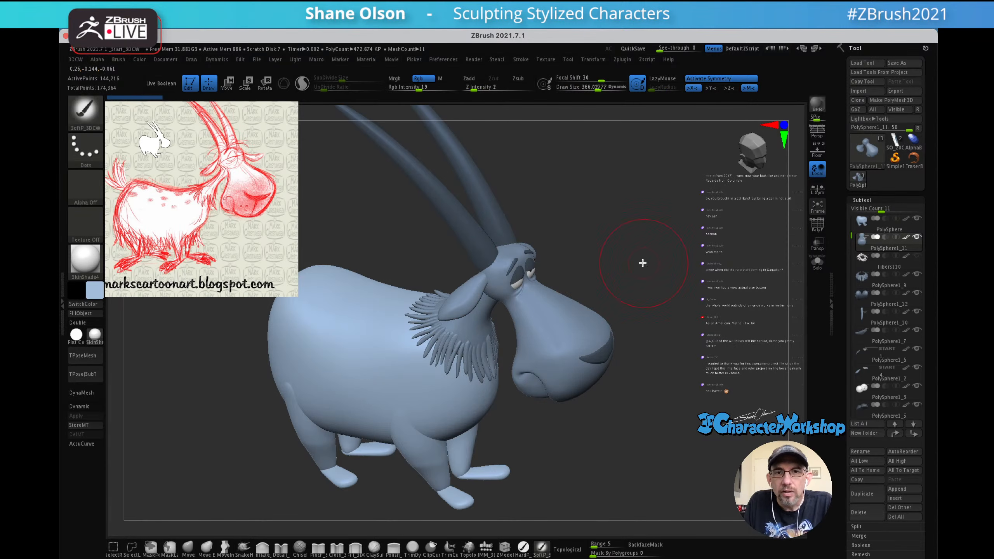
{"action": "key", "text": "s"}
{"action": "left_click_drag", "start_coordinate": [628, 247], "coordinate": [632, 248]}
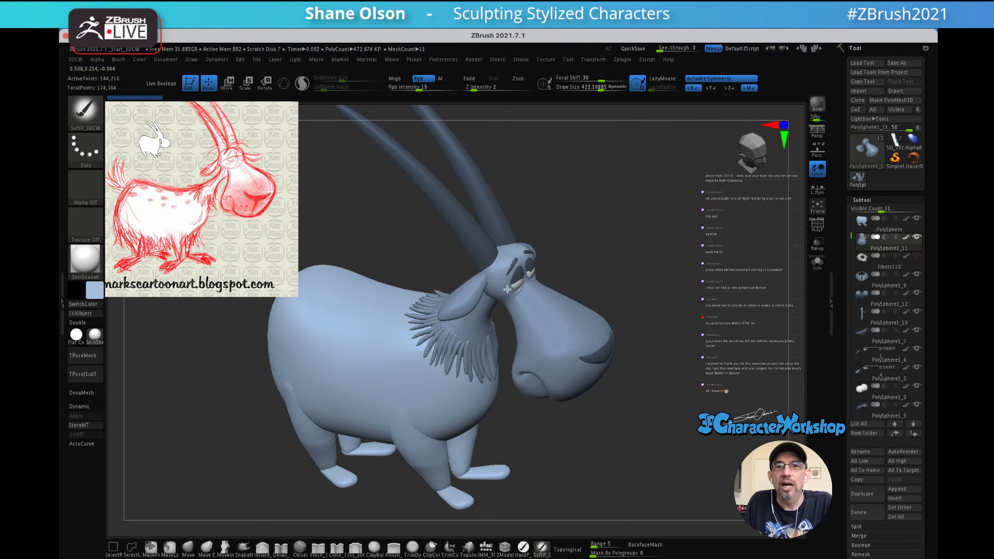
- Make the ears the active subtool and brush along the ear with a draw size of about 357
{"action": "right_click_drag", "start_coordinate": [508, 261], "coordinate": [535, 257]}
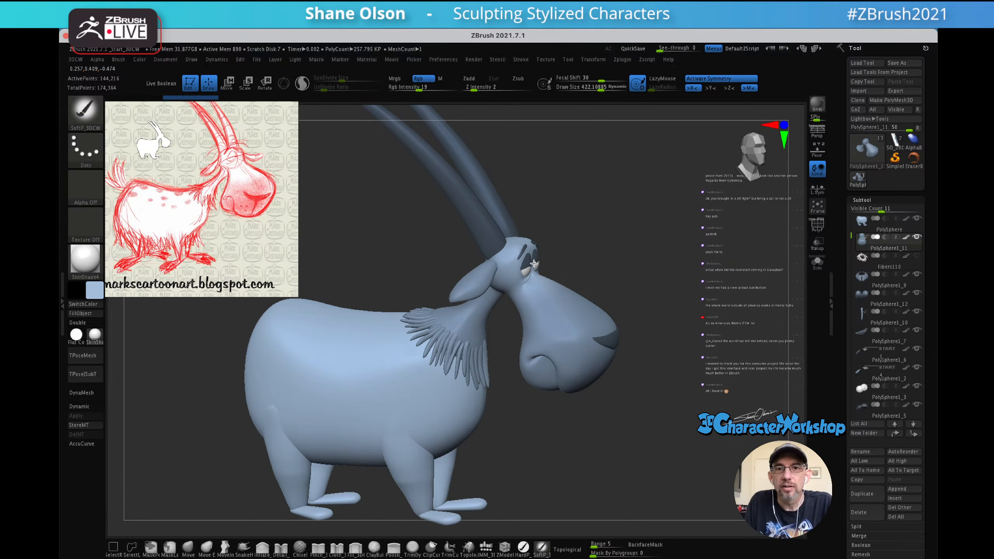
{"action": "mouse_move", "coordinate": [599, 243]}
{"action": "right_mouse_down", "text": "alt"}
{"action": "mouse_move", "coordinate": [575, 233]}
{"action": "mouse_move", "coordinate": [602, 253]}
{"action": "mouse_move", "coordinate": [623, 250]}
{"action": "right_mouse_up", "text": "alt"}
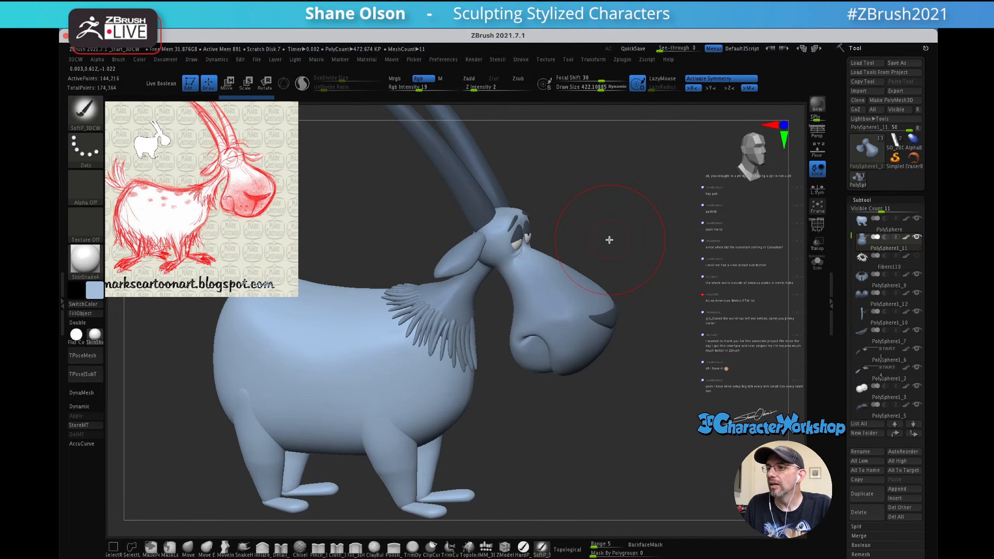
{"action": "right_click_drag", "start_coordinate": [579, 301], "coordinate": [597, 283]}
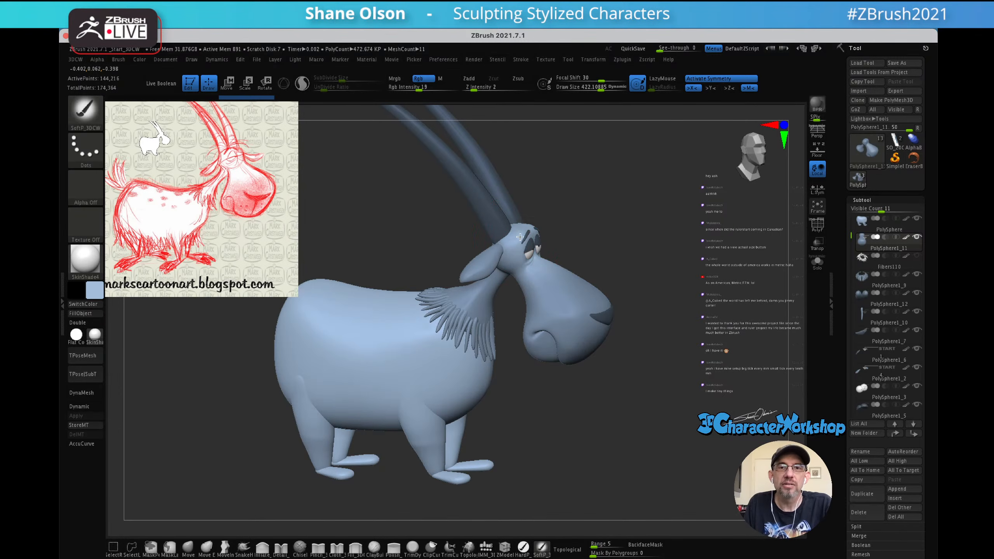
{"action": "mouse_move", "coordinate": [586, 231]}
{"action": "right_mouse_down"}
{"action": "mouse_move", "coordinate": [562, 212]}
{"action": "mouse_move", "coordinate": [587, 206]}
{"action": "mouse_move", "coordinate": [488, 266]}
{"action": "right_mouse_up"}
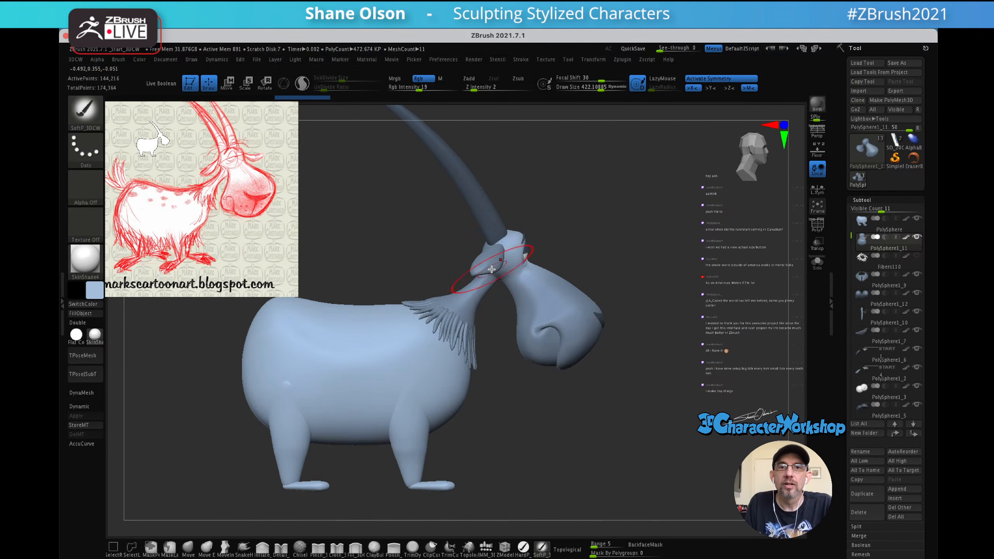
{"action": "left_click", "coordinate": [493, 263], "text": "alt"}
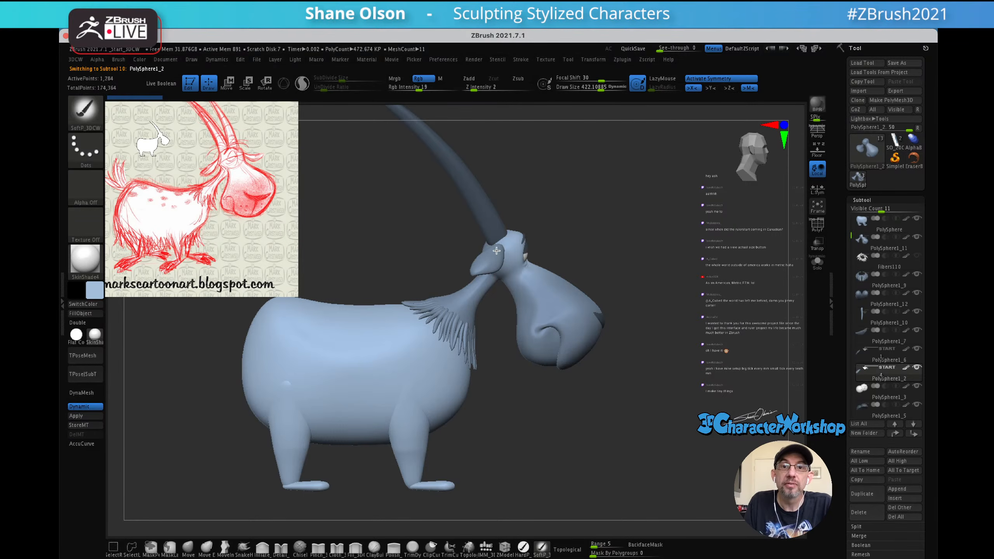
{"action": "right_click_drag", "start_coordinate": [566, 210], "coordinate": [528, 242]}
{"action": "key", "text": "s"}
{"action": "left_click_drag", "start_coordinate": [528, 247], "coordinate": [507, 252]}
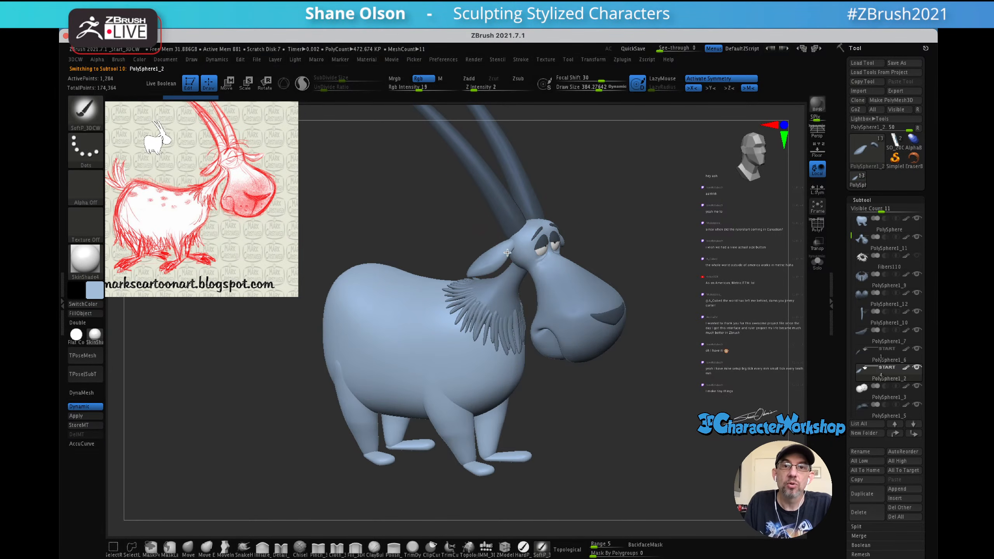
{"action": "mouse_move", "coordinate": [616, 235]}
{"action": "right_mouse_down"}
{"action": "mouse_move", "coordinate": [633, 255]}
{"action": "mouse_move", "coordinate": [626, 246]}
{"action": "mouse_move", "coordinate": [646, 236]}
{"action": "mouse_move", "coordinate": [623, 288]}
{"action": "right_mouse_up"}
{"action": "key", "text": "s"}
{"action": "left_click_drag", "start_coordinate": [647, 273], "coordinate": [638, 275]}
{"action": "left_click_drag", "start_coordinate": [481, 293], "coordinate": [489, 292]}
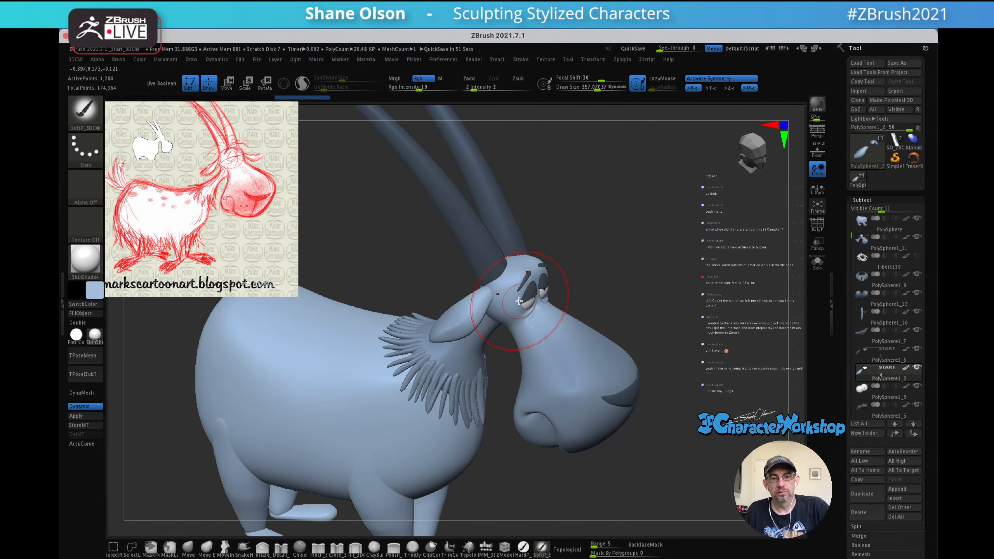
- Bring the underside of the goat's muzzle into view and reduce the draw size to about 42
{"action": "mouse_move", "coordinate": [616, 282]}
{"action": "left_mouse_down"}
{"action": "mouse_move", "coordinate": [667, 255]}
{"action": "mouse_move", "coordinate": [642, 262]}
{"action": "mouse_move", "coordinate": [649, 286]}
{"action": "left_mouse_up"}
{"action": "key", "text": "s"}
{"action": "left_click_drag", "start_coordinate": [641, 319], "coordinate": [646, 275], "text": "shift"}
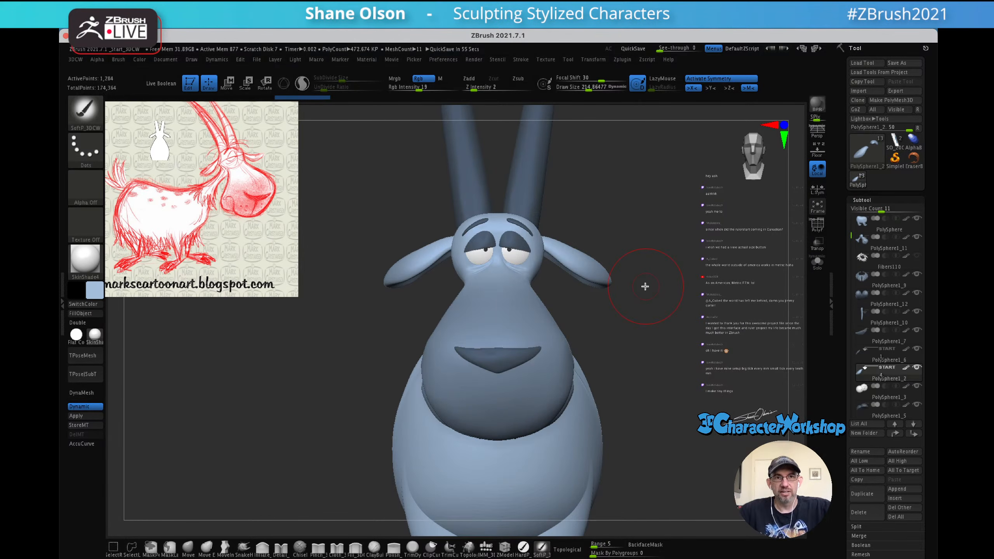
{"action": "mouse_move", "coordinate": [672, 281]}
{"action": "left_mouse_down", "text": "alt"}
{"action": "mouse_move", "coordinate": [672, 302]}
{"action": "mouse_move", "coordinate": [649, 275]}
{"action": "left_mouse_up", "text": "alt"}
{"action": "key", "text": "s"}
{"action": "mouse_move", "coordinate": [666, 321]}
{"action": "left_mouse_down"}
{"action": "mouse_move", "coordinate": [654, 329]}
{"action": "mouse_move", "coordinate": [661, 284]}
{"action": "mouse_move", "coordinate": [668, 297]}
{"action": "mouse_move", "coordinate": [675, 282]}
{"action": "mouse_move", "coordinate": [715, 268]}
{"action": "mouse_move", "coordinate": [665, 222]}
{"action": "mouse_move", "coordinate": [681, 219]}
{"action": "mouse_move", "coordinate": [686, 255]}
{"action": "mouse_move", "coordinate": [655, 277]}
{"action": "mouse_move", "coordinate": [688, 246]}
{"action": "left_mouse_up"}
{"action": "key", "text": "s"}
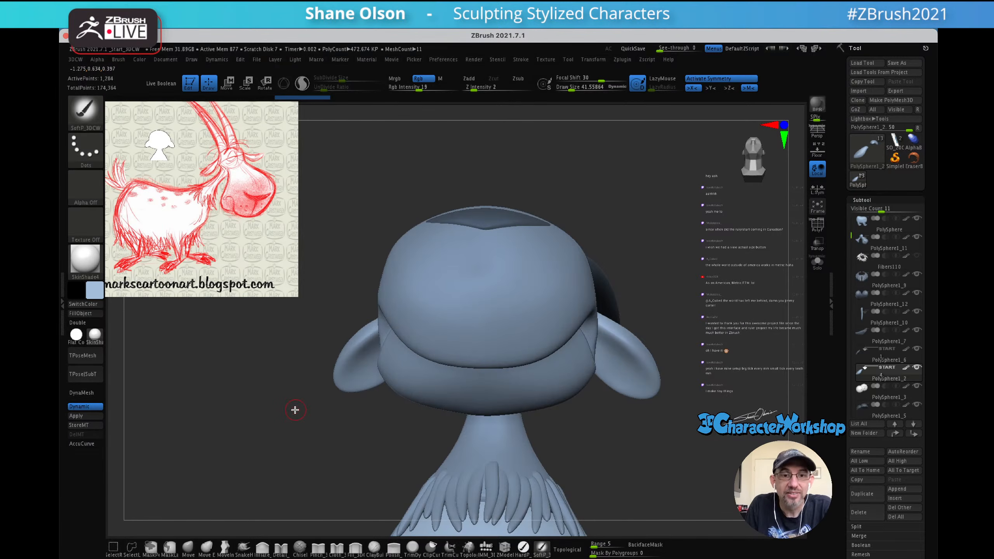
- Choose the Chisel brush with a draw size of about 33 and make the head the active subtool
{"action": "left_click", "coordinate": [336, 547]}
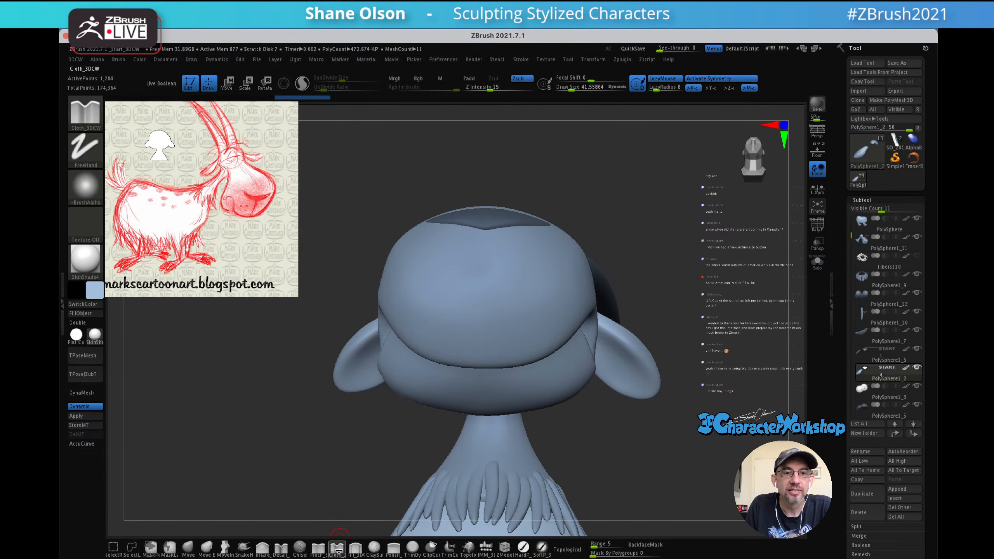
{"action": "left_click", "coordinate": [300, 548]}
{"action": "key", "text": "s"}
{"action": "left_click", "coordinate": [301, 411]}
{"action": "left_click", "coordinate": [488, 257], "text": "alt"}
- Try a chisel stroke down the middle of the muzzle, undo it, and turn off the brush's Mrgb channel
{"action": "left_click_drag", "start_coordinate": [486, 251], "coordinate": [485, 333]}
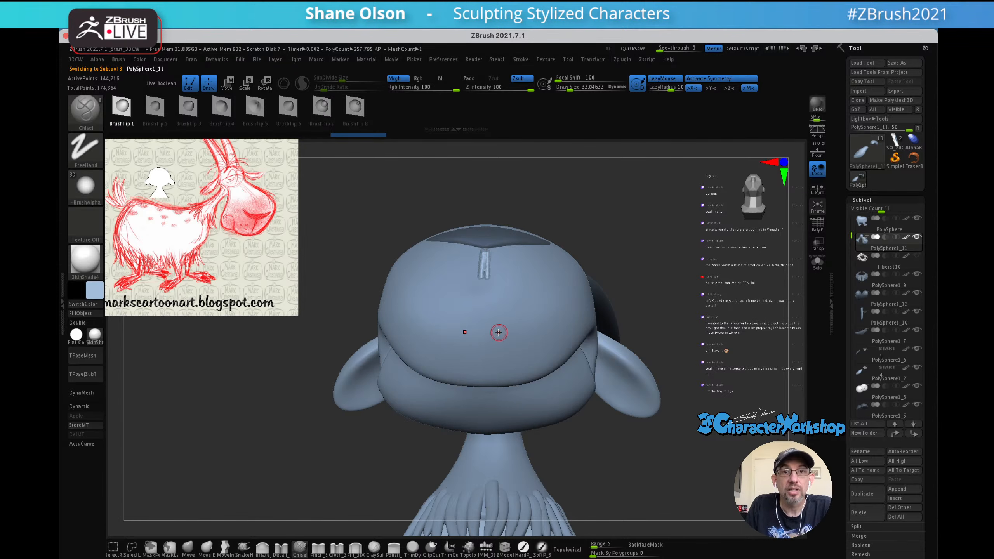
{"action": "key", "text": "ctrl+z"}
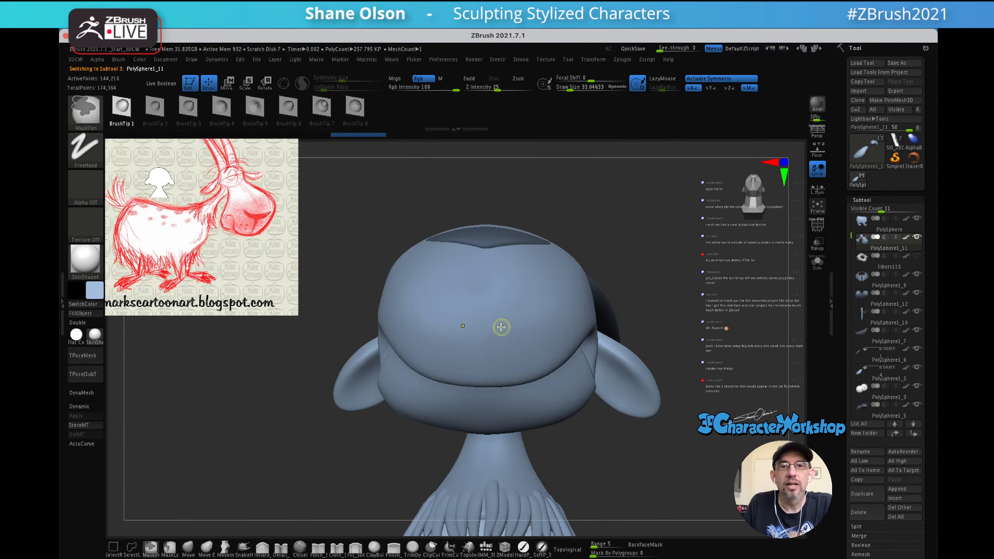
{"action": "left_click", "coordinate": [396, 79]}
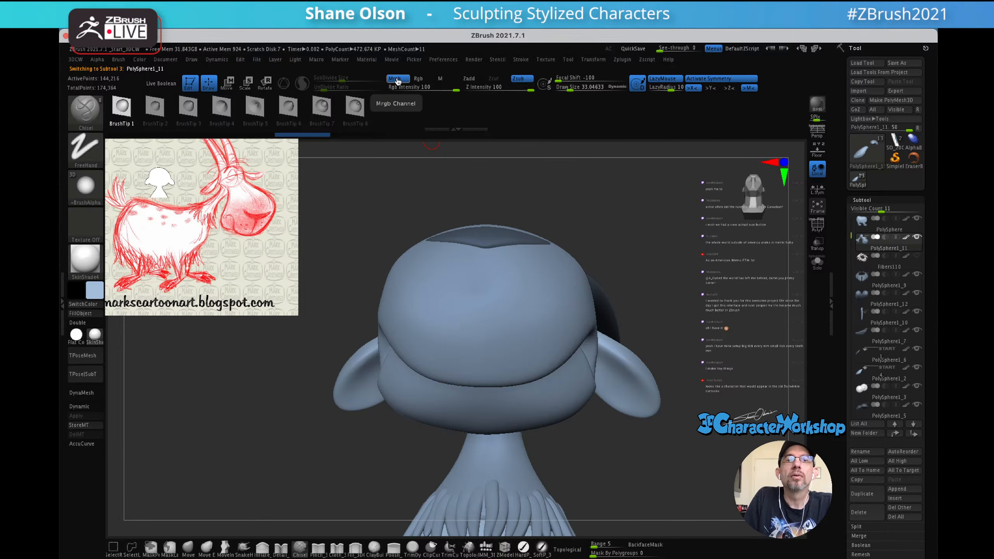
{"action": "left_click", "coordinate": [398, 80]}
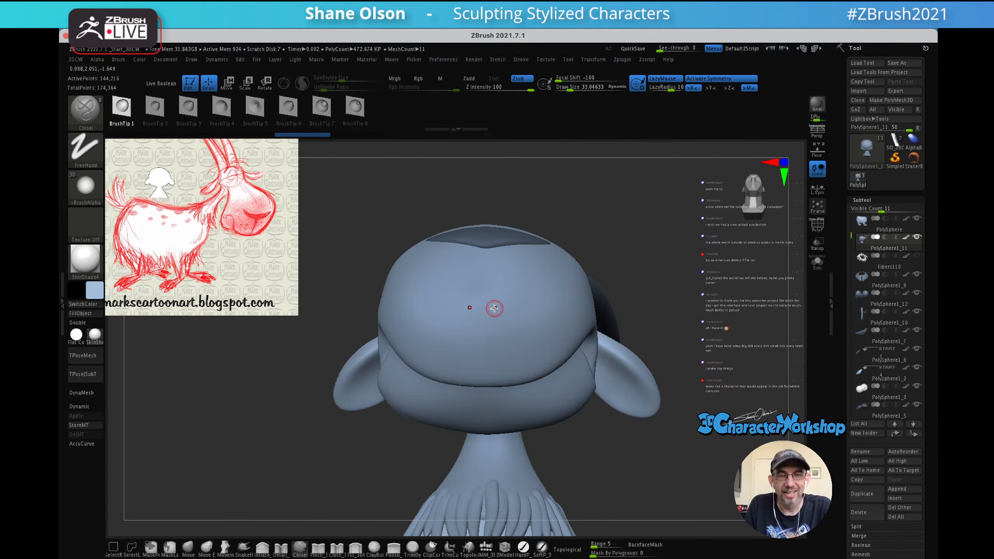
- Carve a vertical groove from the nose down to the mouth with the Chisel brush at a draw size of about 37
{"action": "key", "text": "ctrl"}
{"action": "key", "text": "ctrl"}
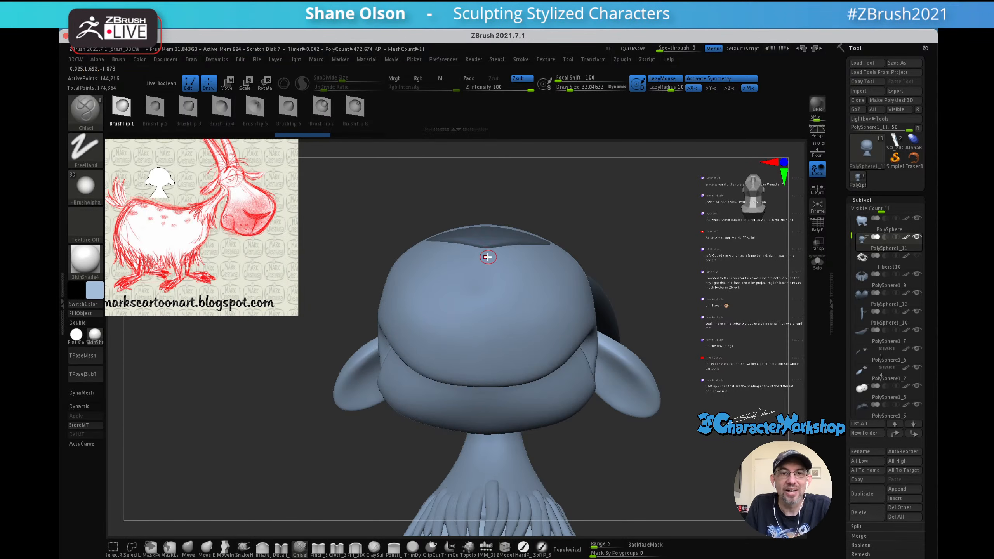
{"action": "key", "text": "bracketright"}
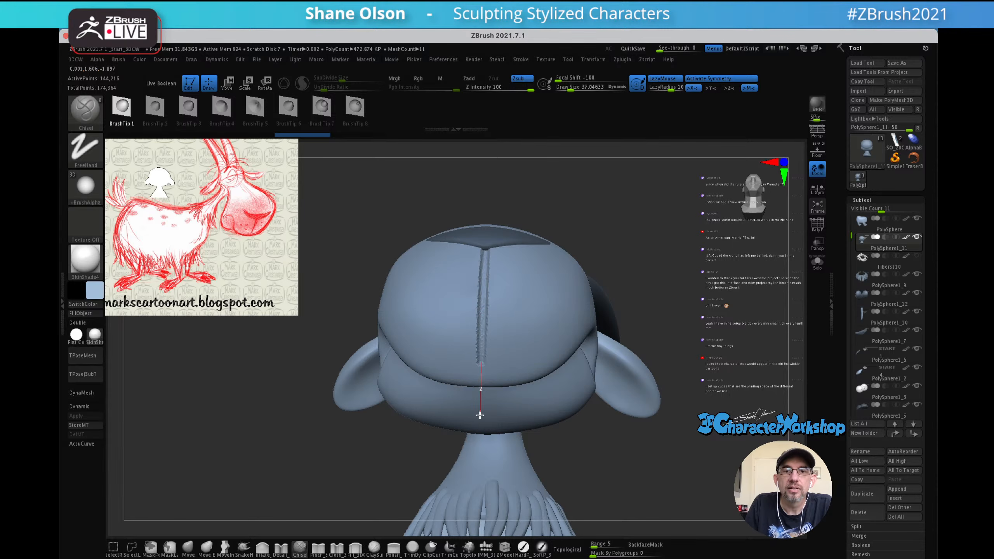
{"action": "left_click_drag", "start_coordinate": [482, 436], "coordinate": [481, 434]}
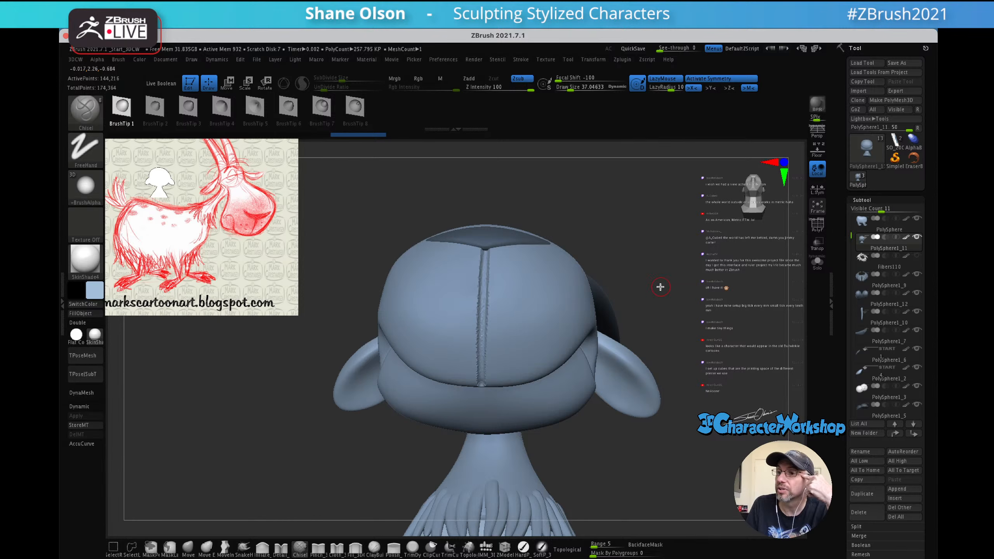
- Smooth the groove down the middle of the muzzle with a draw size of about 69
{"action": "left_click_drag", "start_coordinate": [660, 264], "coordinate": [663, 286]}
{"action": "key", "text": "s"}
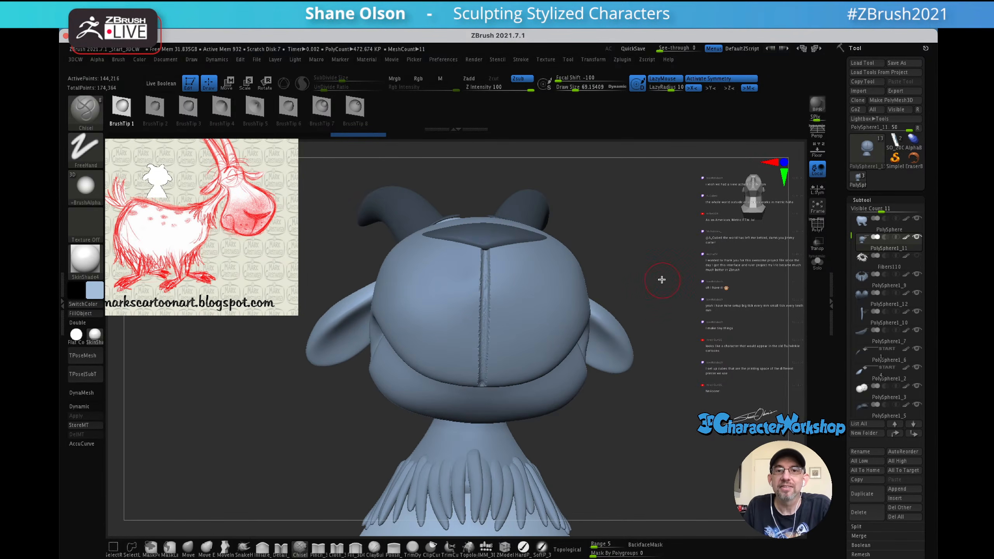
{"action": "key", "text": "shift"}
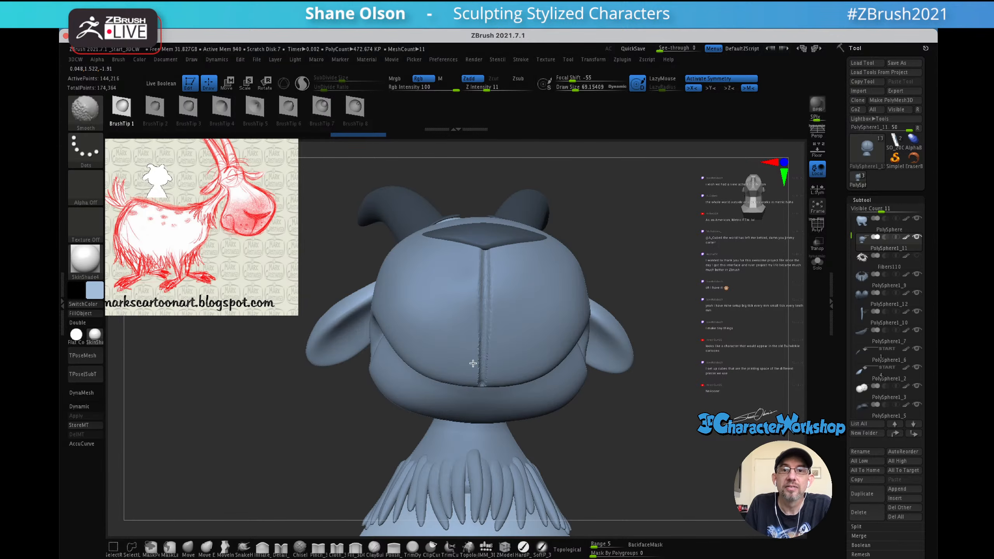
{"action": "left_click_drag", "start_coordinate": [479, 366], "coordinate": [476, 378], "text": "shift"}
{"action": "mouse_move", "coordinate": [586, 294]}
{"action": "left_mouse_down"}
{"action": "mouse_move", "coordinate": [610, 296]}
{"action": "mouse_move", "coordinate": [578, 293]}
{"action": "left_mouse_up"}
{"action": "left_click_drag", "start_coordinate": [498, 291], "coordinate": [497, 361], "text": "shift"}
{"action": "mouse_move", "coordinate": [589, 292]}
{"action": "left_mouse_down"}
{"action": "mouse_move", "coordinate": [619, 276]}
{"action": "mouse_move", "coordinate": [635, 320]}
{"action": "mouse_move", "coordinate": [594, 295]}
{"action": "left_mouse_up"}
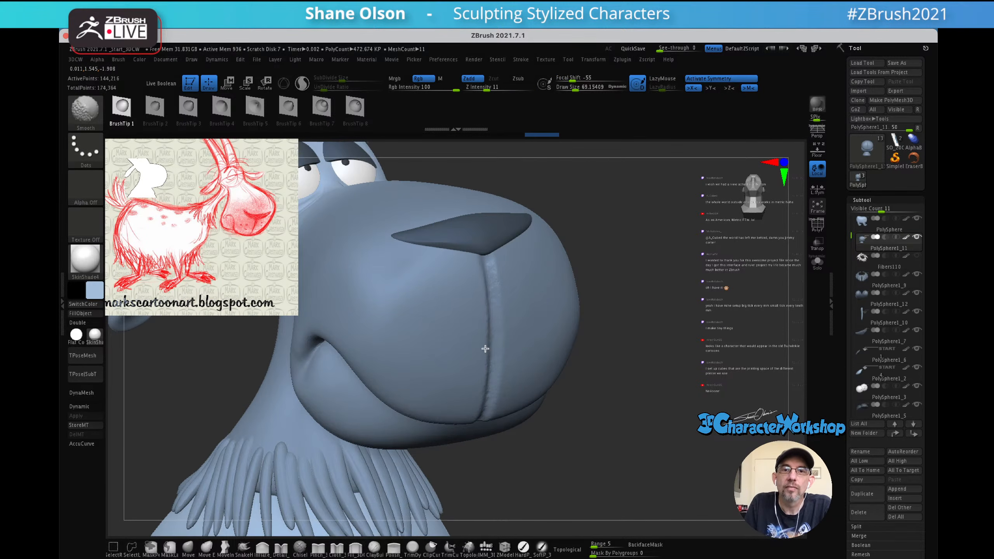
- Make the nose the active subtool and adjust its shape with the Move brush at a draw size of about 114
{"action": "left_click_drag", "start_coordinate": [623, 284], "coordinate": [675, 270]}
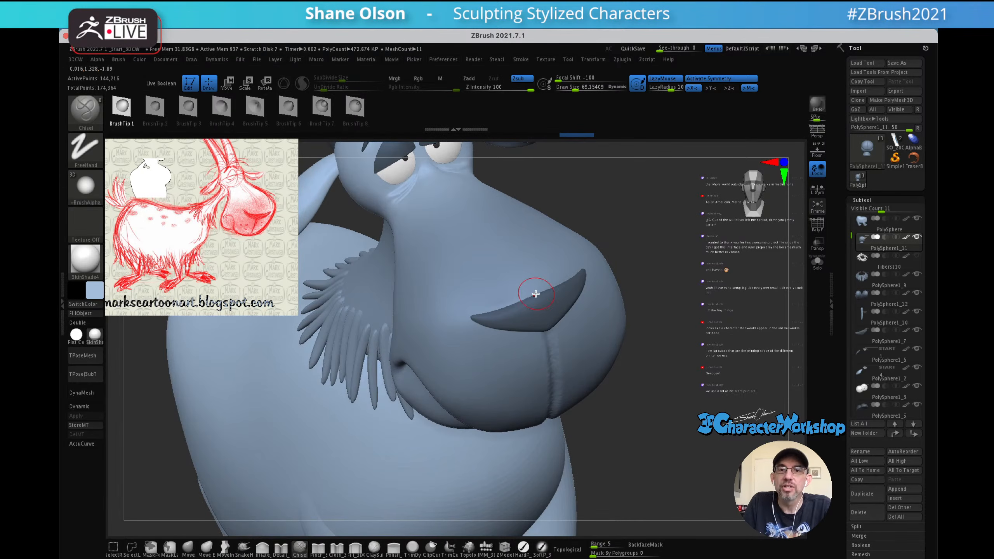
{"action": "left_click", "coordinate": [533, 289], "text": "alt"}
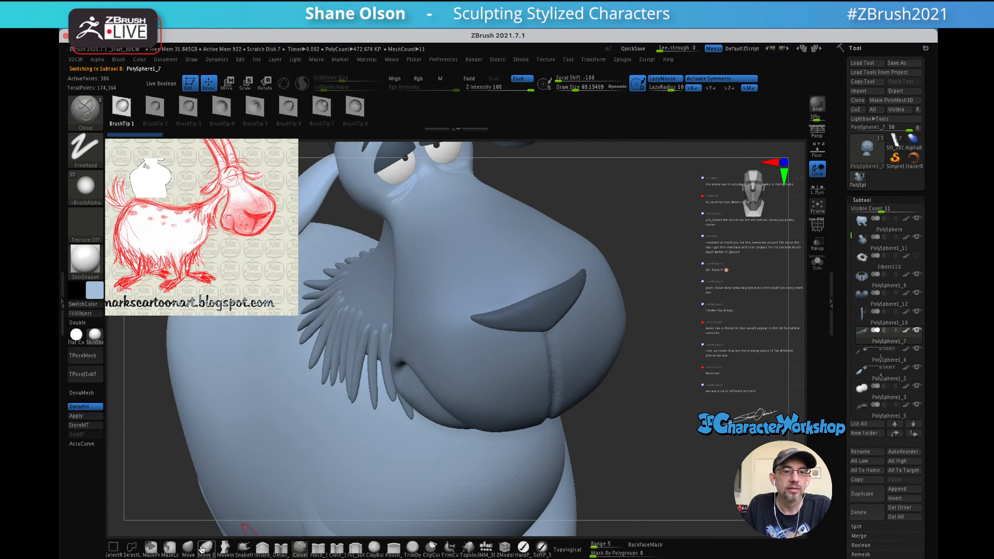
{"action": "left_click", "coordinate": [189, 547]}
{"action": "key", "text": "s"}
{"action": "mouse_move", "coordinate": [649, 261]}
{"action": "left_mouse_down"}
{"action": "mouse_move", "coordinate": [632, 278]}
{"action": "mouse_move", "coordinate": [761, 214]}
{"action": "left_mouse_up"}
{"action": "left_click_drag", "start_coordinate": [573, 262], "coordinate": [569, 257]}
{"action": "mouse_move", "coordinate": [668, 258]}
{"action": "left_mouse_down"}
{"action": "mouse_move", "coordinate": [632, 249]}
{"action": "mouse_move", "coordinate": [580, 261]}
{"action": "left_mouse_up"}
{"action": "mouse_move", "coordinate": [575, 262]}
{"action": "right_mouse_down"}
{"action": "mouse_move", "coordinate": [604, 230]}
{"action": "mouse_move", "coordinate": [599, 235]}
{"action": "right_mouse_up"}
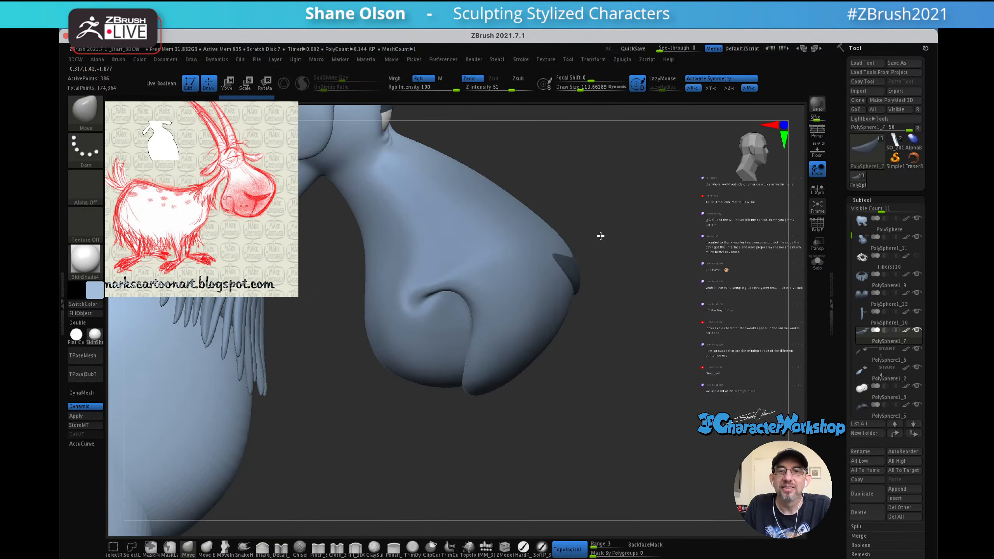
- Reshape the upper edge of the nose from the front with the Move brush
{"action": "left_click_drag", "start_coordinate": [641, 275], "coordinate": [629, 275]}
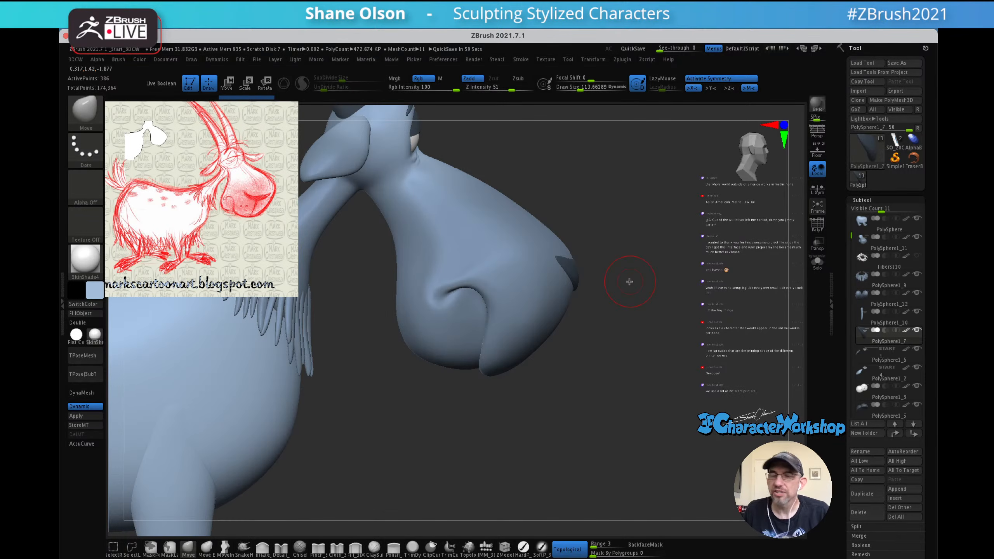
{"action": "mouse_move", "coordinate": [649, 253]}
{"action": "left_mouse_down"}
{"action": "mouse_move", "coordinate": [645, 284]}
{"action": "mouse_move", "coordinate": [661, 303]}
{"action": "mouse_move", "coordinate": [604, 285]}
{"action": "left_mouse_up"}
{"action": "key", "text": "s"}
{"action": "left_click_drag", "start_coordinate": [500, 264], "coordinate": [525, 260]}
{"action": "key", "text": "s"}
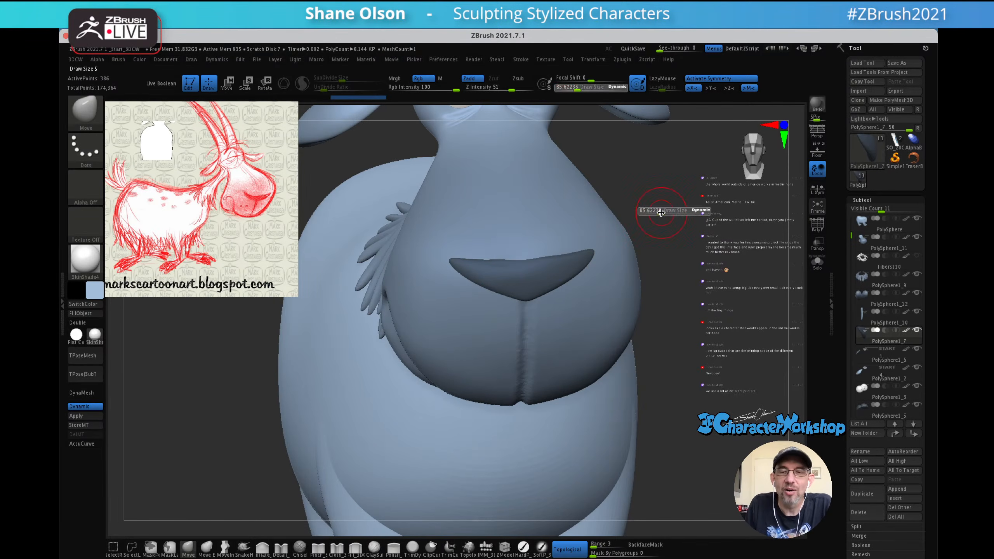
- Try smoothing the nose's upper edge with a draw size of about 114
{"action": "left_click_drag", "start_coordinate": [658, 213], "coordinate": [661, 214]}
{"action": "left_click_drag", "start_coordinate": [512, 259], "coordinate": [493, 258], "text": "shift"}
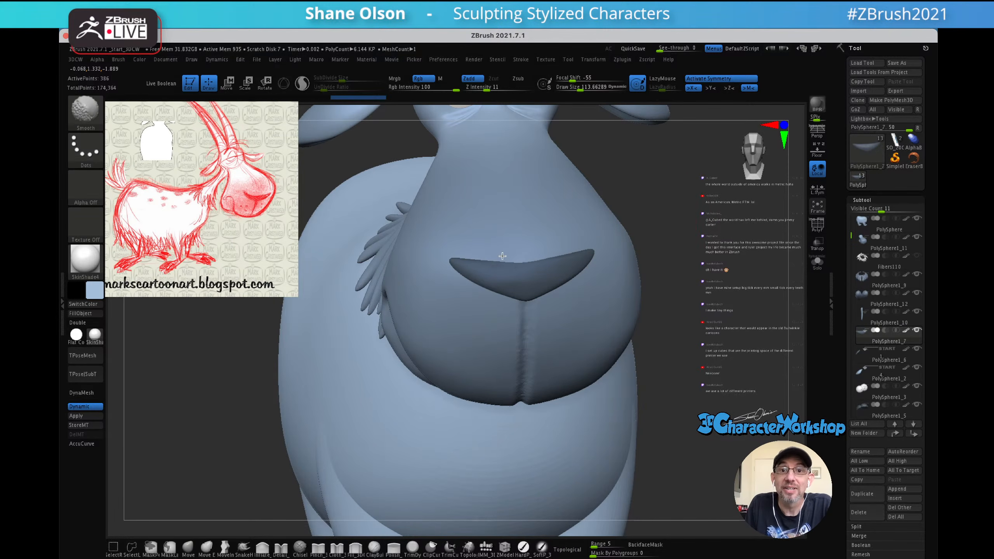
{"action": "key", "text": "ctrl+z"}
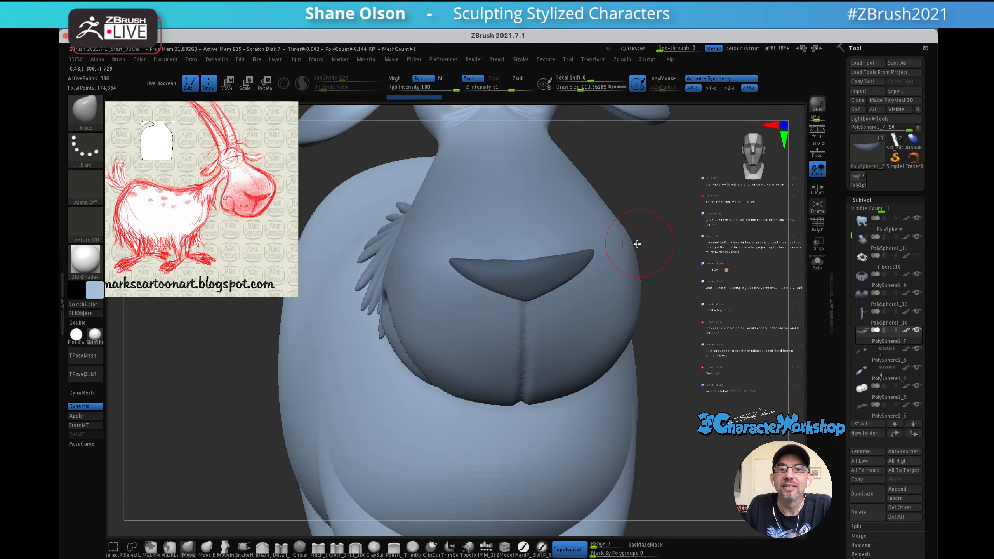
- Smooth the nose's upper edge on one side and set the draw size to about 86
{"action": "left_click_drag", "start_coordinate": [484, 264], "coordinate": [484, 262], "text": "shift"}
{"action": "mouse_move", "coordinate": [685, 262]}
{"action": "left_mouse_down"}
{"action": "mouse_move", "coordinate": [684, 239]}
{"action": "mouse_move", "coordinate": [693, 279]}
{"action": "mouse_move", "coordinate": [680, 266]}
{"action": "left_mouse_up"}
{"action": "mouse_move", "coordinate": [644, 324]}
{"action": "left_mouse_down"}
{"action": "mouse_move", "coordinate": [634, 311]}
{"action": "mouse_move", "coordinate": [643, 291]}
{"action": "mouse_move", "coordinate": [672, 265]}
{"action": "mouse_move", "coordinate": [642, 284]}
{"action": "mouse_move", "coordinate": [642, 265]}
{"action": "mouse_move", "coordinate": [633, 268]}
{"action": "left_mouse_up"}
{"action": "key", "text": "s"}
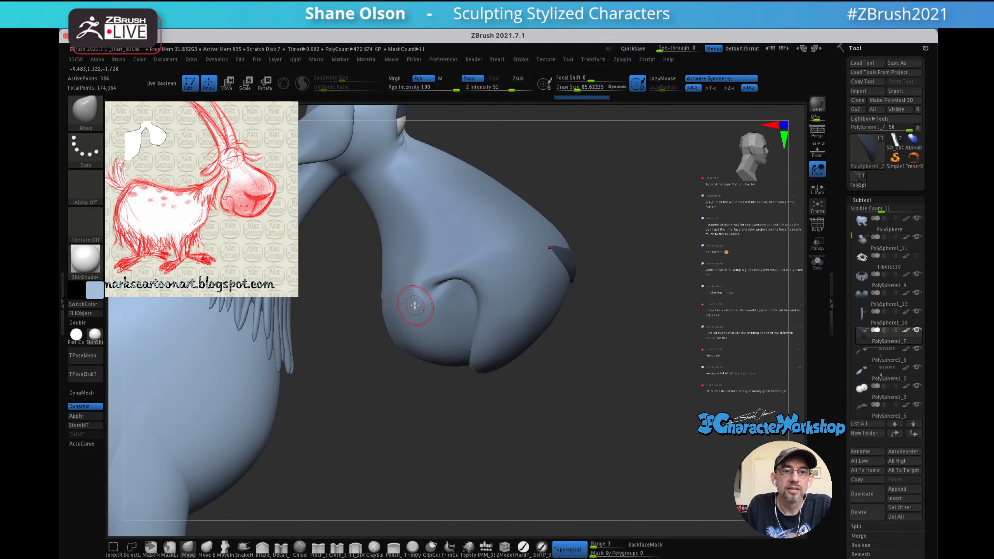
- Choose the Inflate brush and set its draw size to about 86 for work around the mouth corner
{"action": "left_click", "coordinate": [263, 548]}
{"action": "key", "text": "s"}
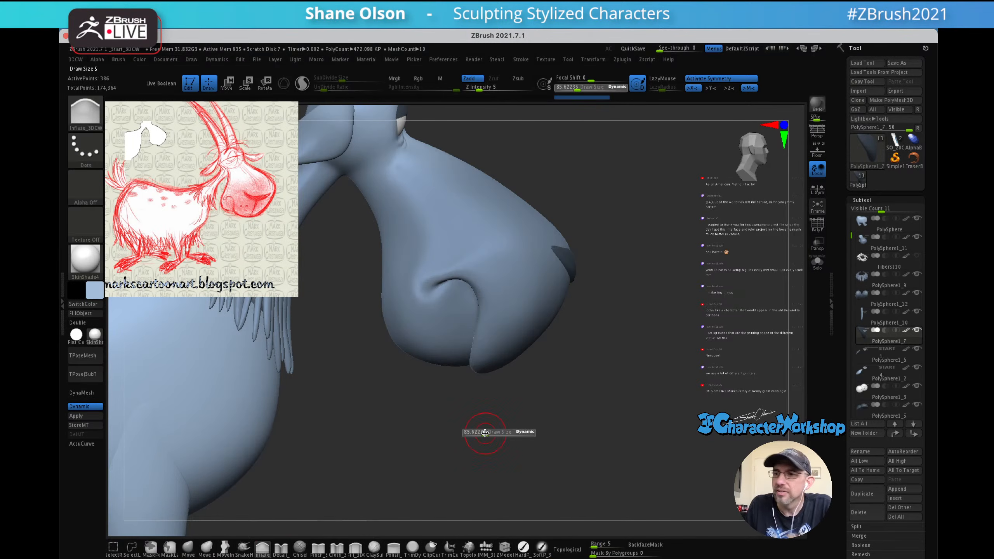
{"action": "left_click_drag", "start_coordinate": [485, 432], "coordinate": [496, 432]}
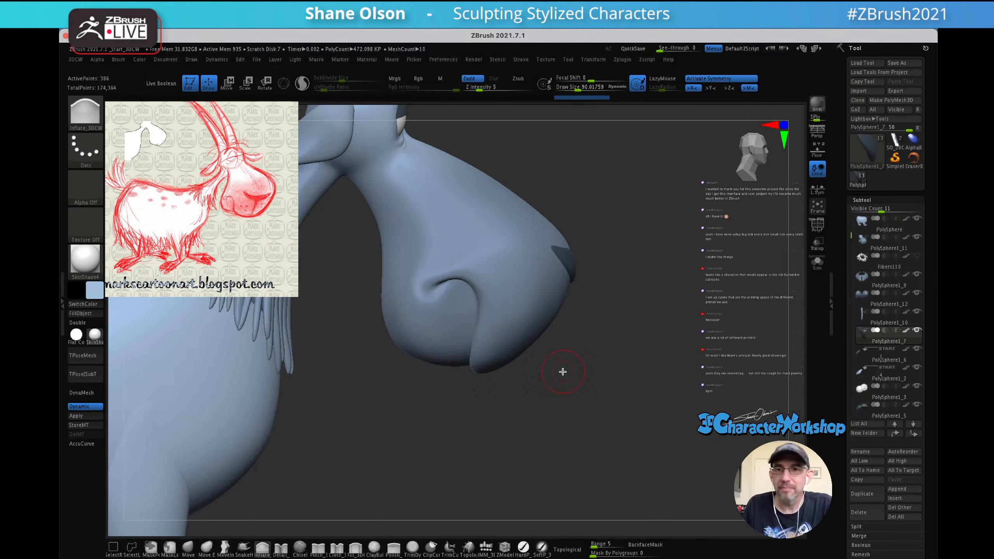
{"action": "left_click_drag", "start_coordinate": [620, 293], "coordinate": [694, 304], "text": "alt"}
{"action": "key", "text": "s"}
{"action": "left_click", "coordinate": [681, 340]}
- Examine the crease at the mouth corner and the cheek above it from several angles
{"action": "mouse_move", "coordinate": [462, 295]}
{"action": "left_mouse_down"}
{"action": "mouse_move", "coordinate": [451, 310]}
{"action": "mouse_move", "coordinate": [467, 320]}
{"action": "mouse_move", "coordinate": [463, 287]}
{"action": "mouse_move", "coordinate": [473, 289]}
{"action": "left_mouse_up"}
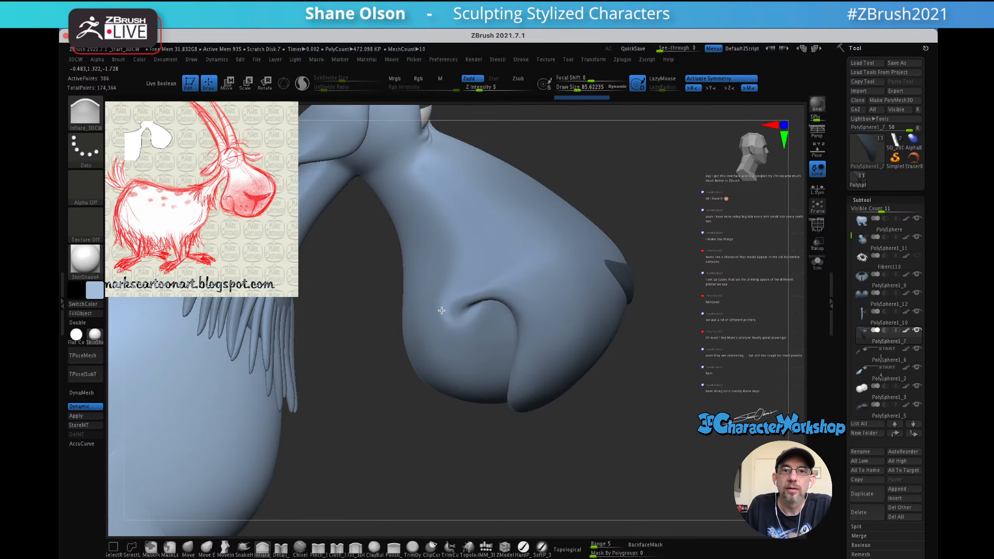
{"action": "mouse_move", "coordinate": [548, 283]}
{"action": "right_mouse_down"}
{"action": "mouse_move", "coordinate": [480, 288]}
{"action": "mouse_move", "coordinate": [489, 293]}
{"action": "right_mouse_up"}
{"action": "left_click_drag", "start_coordinate": [453, 306], "coordinate": [475, 288]}
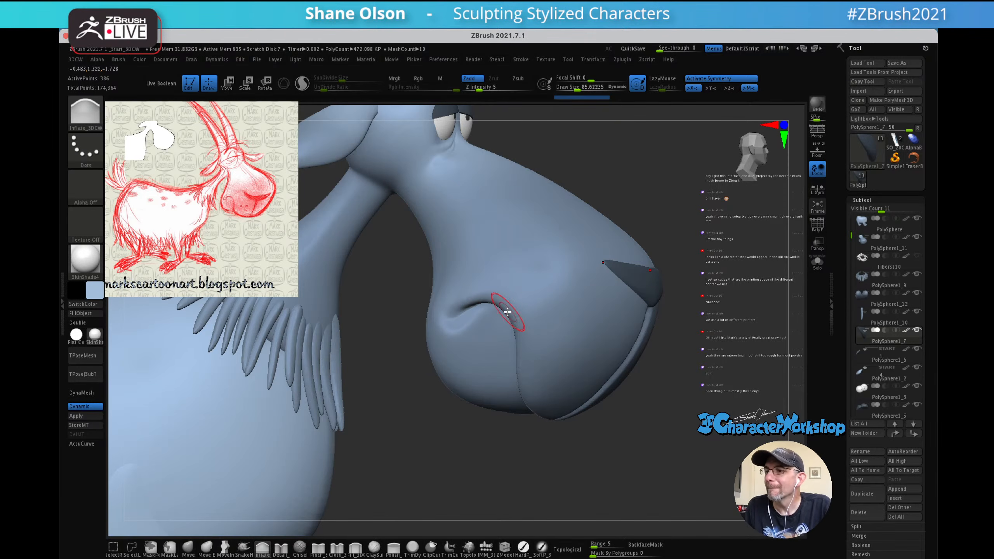
{"action": "mouse_move", "coordinate": [496, 303]}
{"action": "right_mouse_down"}
{"action": "mouse_move", "coordinate": [504, 312]}
{"action": "mouse_move", "coordinate": [531, 307]}
{"action": "mouse_move", "coordinate": [499, 305]}
{"action": "right_mouse_up"}
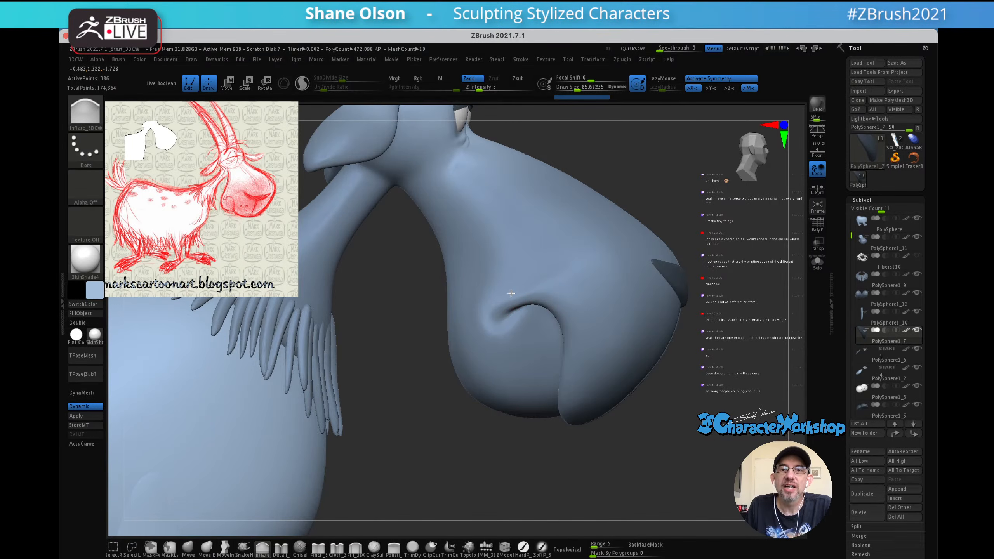
{"action": "mouse_move", "coordinate": [541, 276]}
{"action": "right_mouse_down"}
{"action": "mouse_move", "coordinate": [523, 269]}
{"action": "mouse_move", "coordinate": [535, 281]}
{"action": "right_mouse_up"}
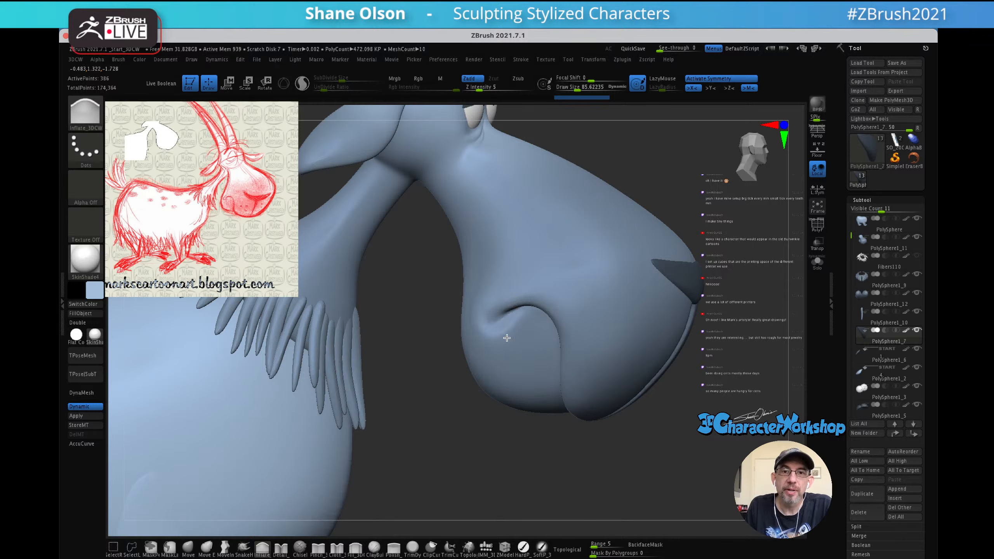
{"action": "right_click_drag", "start_coordinate": [507, 332], "coordinate": [532, 324]}
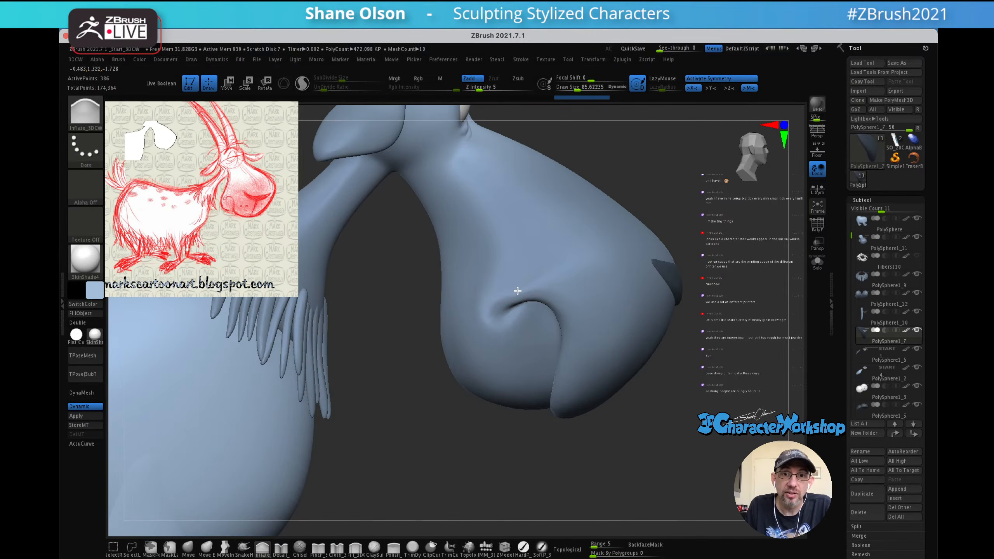
{"action": "mouse_move", "coordinate": [530, 337]}
{"action": "right_mouse_down"}
{"action": "mouse_move", "coordinate": [550, 324]}
{"action": "mouse_move", "coordinate": [494, 332]}
{"action": "mouse_move", "coordinate": [516, 313]}
{"action": "right_mouse_up"}
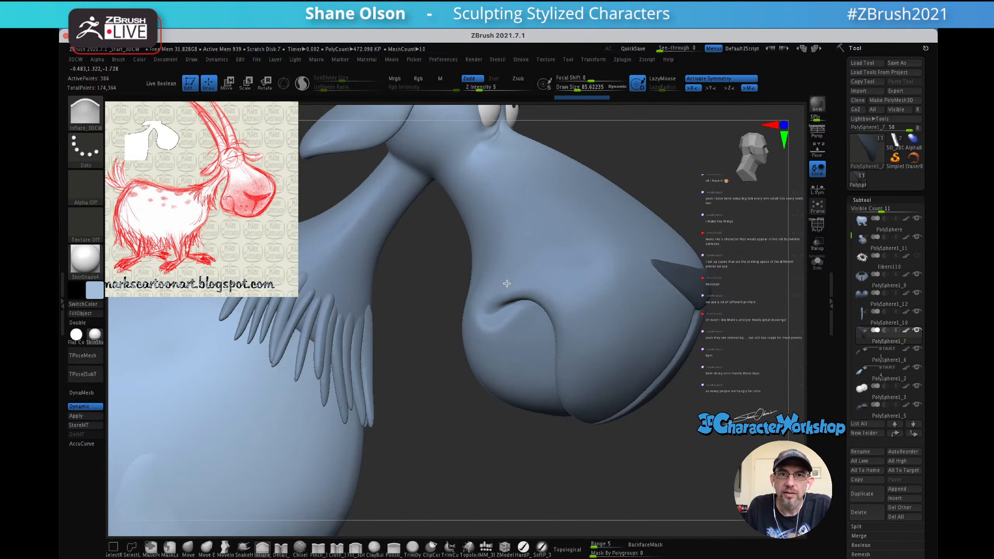
{"action": "mouse_move", "coordinate": [575, 313]}
{"action": "right_mouse_down", "text": "ctrl"}
{"action": "mouse_move", "coordinate": [694, 221]}
{"action": "mouse_move", "coordinate": [668, 229]}
{"action": "mouse_move", "coordinate": [716, 284]}
{"action": "mouse_move", "coordinate": [618, 274]}
{"action": "right_mouse_up", "text": "ctrl"}
- Make the goat's head mesh the active subtool and set the Inflate draw size to about 151
{"action": "key", "text": "s"}
{"action": "left_click_drag", "start_coordinate": [642, 300], "coordinate": [651, 300]}
{"action": "mouse_move", "coordinate": [638, 293]}
{"action": "right_mouse_down"}
{"action": "mouse_move", "coordinate": [636, 311]}
{"action": "mouse_move", "coordinate": [661, 276]}
{"action": "mouse_move", "coordinate": [652, 323]}
{"action": "right_mouse_up"}
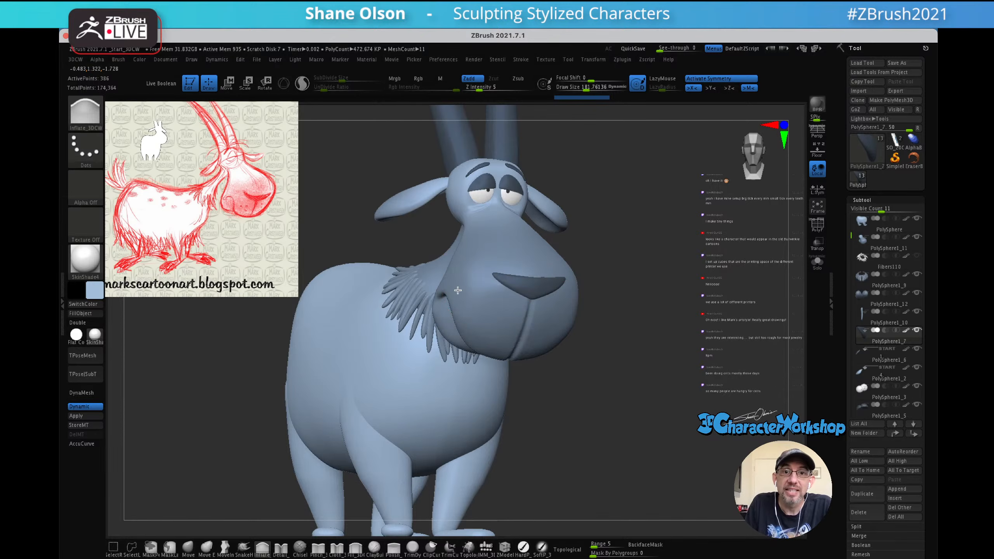
{"action": "key", "text": "shift+f"}
{"action": "key", "text": "shift+f"}
{"action": "left_click", "coordinate": [457, 309], "text": "alt"}
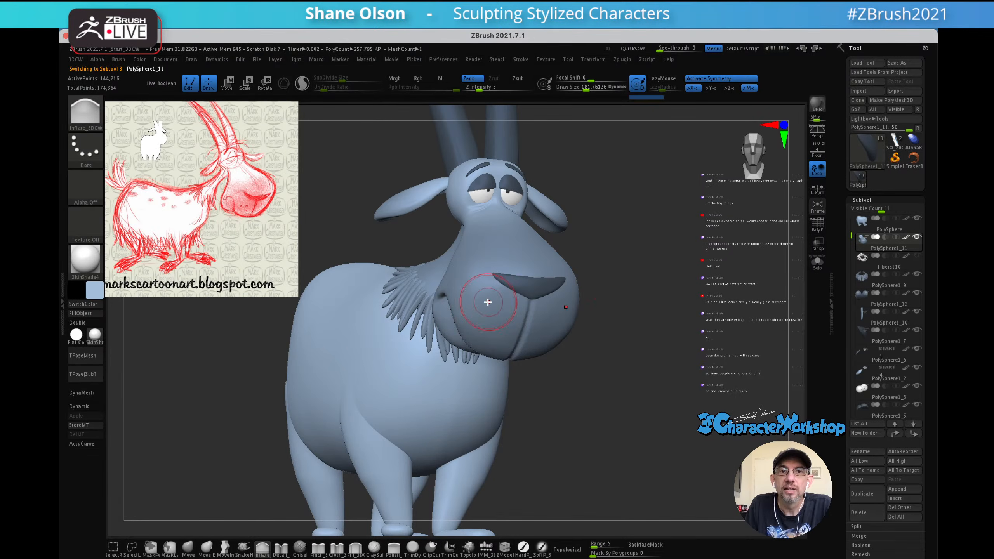
{"action": "mouse_move", "coordinate": [627, 264]}
{"action": "left_mouse_down", "text": "alt"}
{"action": "mouse_move", "coordinate": [670, 271]}
{"action": "mouse_move", "coordinate": [672, 292]}
{"action": "mouse_move", "coordinate": [649, 288]}
{"action": "mouse_move", "coordinate": [689, 293]}
{"action": "mouse_move", "coordinate": [685, 313]}
{"action": "left_mouse_up", "text": "alt"}
{"action": "key", "text": "s"}
{"action": "right_click_drag", "start_coordinate": [541, 294], "coordinate": [501, 286]}
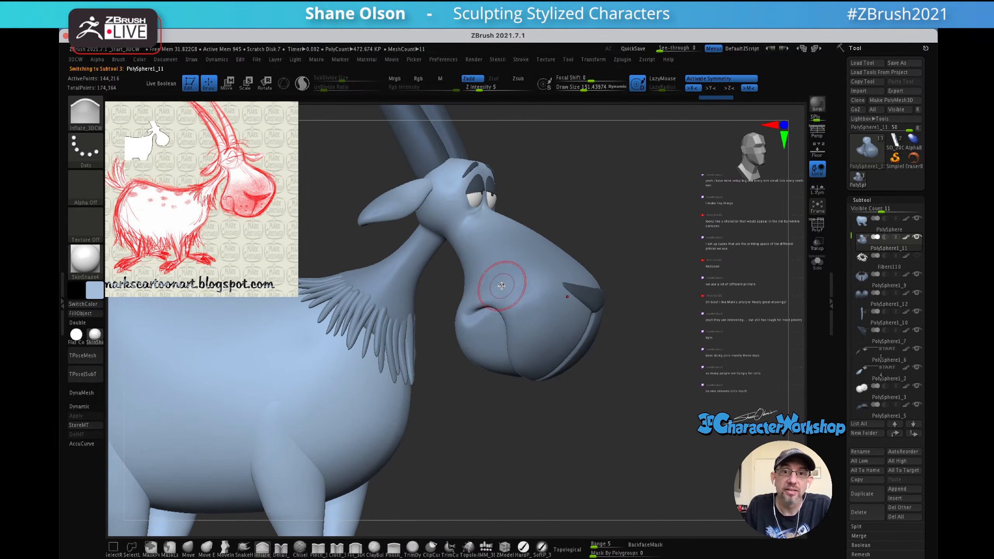
- Smooth the cheek above the mouth corner with a draw size of about 157
{"action": "key", "text": "s"}
{"action": "left_click_drag", "start_coordinate": [510, 297], "coordinate": [475, 298]}
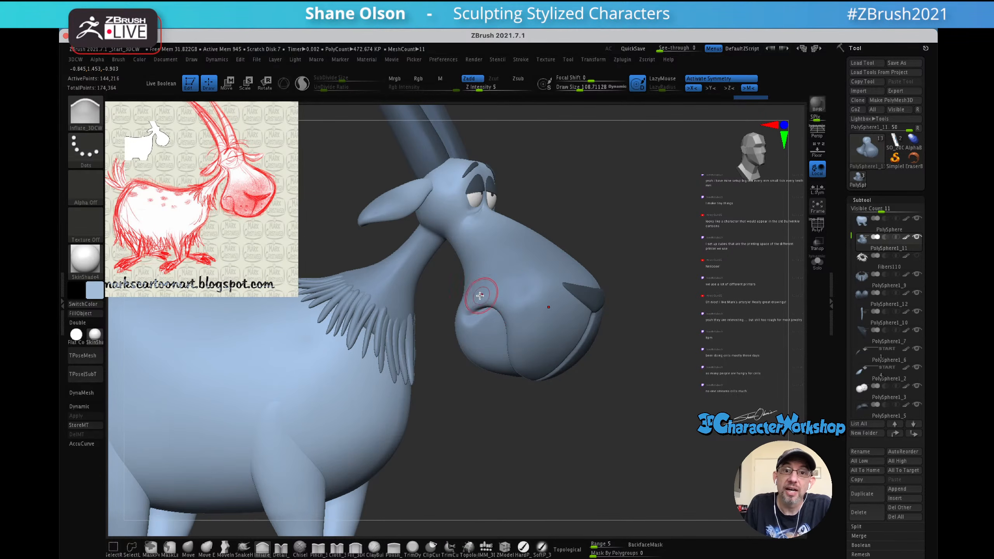
{"action": "key", "text": "s"}
{"action": "left_click_drag", "start_coordinate": [508, 294], "coordinate": [515, 294]}
{"action": "mouse_move", "coordinate": [563, 279]}
{"action": "right_mouse_down"}
{"action": "mouse_move", "coordinate": [510, 278]}
{"action": "mouse_move", "coordinate": [517, 285]}
{"action": "right_mouse_up"}
{"action": "key", "text": "shift"}
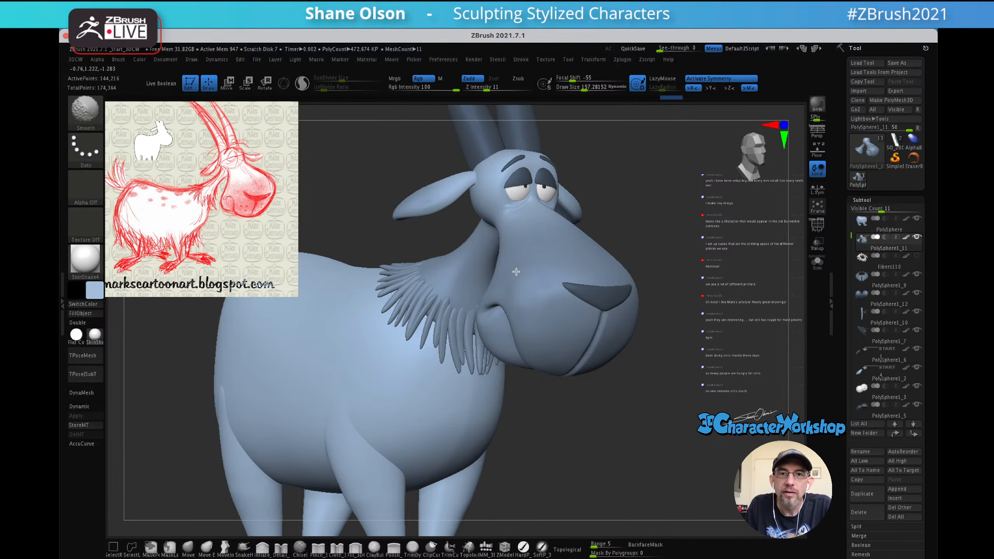
{"action": "left_click_drag", "start_coordinate": [508, 295], "coordinate": [514, 307], "text": "shift"}
{"action": "mouse_move", "coordinate": [537, 280]}
{"action": "right_mouse_down"}
{"action": "mouse_move", "coordinate": [574, 274]}
{"action": "mouse_move", "coordinate": [576, 261]}
{"action": "right_mouse_up"}
{"action": "key", "text": "shift"}
- Inflate the fold around the mouth corner with the draw size reduced to about 119
{"action": "mouse_move", "coordinate": [667, 301]}
{"action": "right_mouse_down", "text": "ctrl"}
{"action": "mouse_move", "coordinate": [655, 291]}
{"action": "mouse_move", "coordinate": [670, 265]}
{"action": "right_mouse_up", "text": "ctrl"}
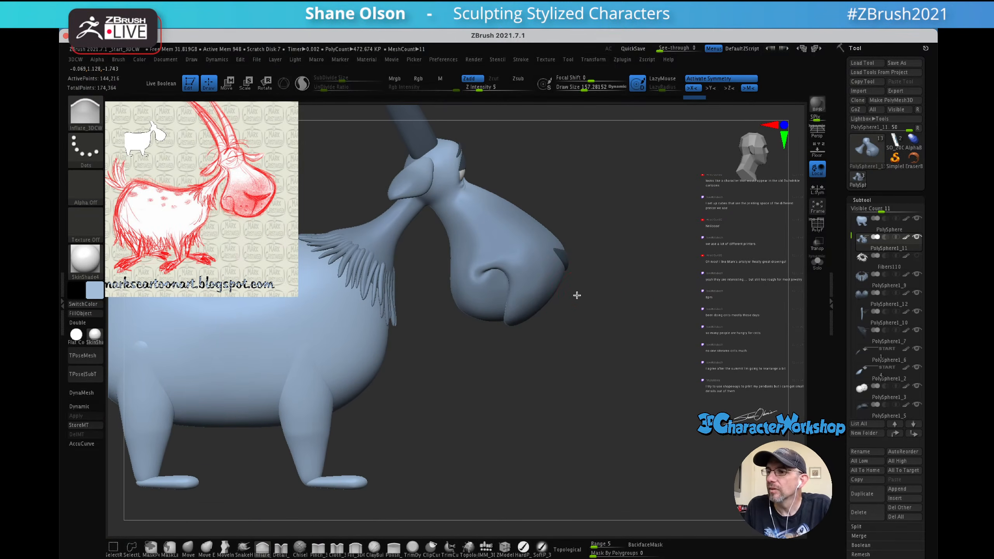
{"action": "right_click_drag", "start_coordinate": [577, 294], "coordinate": [575, 305]}
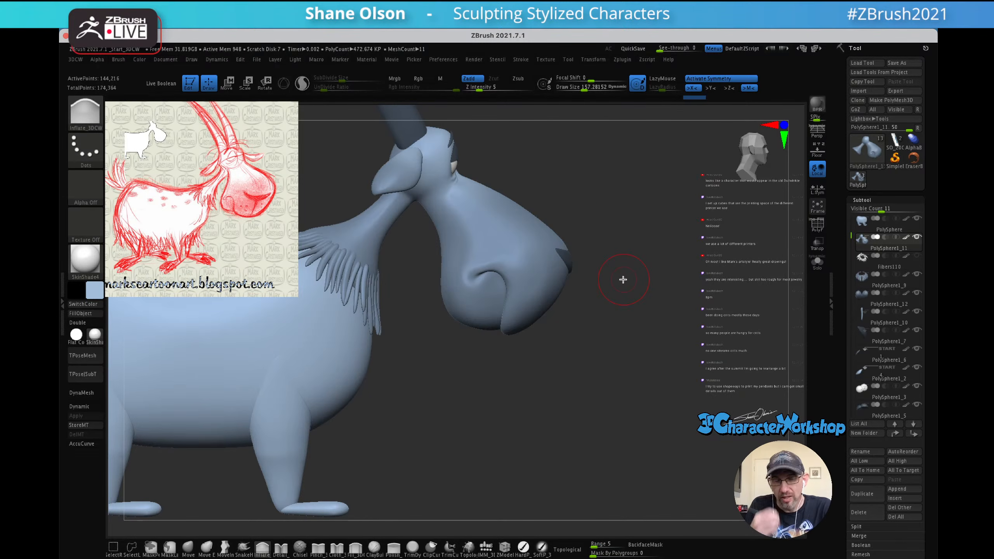
{"action": "right_click_drag", "start_coordinate": [619, 268], "coordinate": [621, 294], "text": "ctrl"}
{"action": "key", "text": "s"}
{"action": "left_click_drag", "start_coordinate": [628, 342], "coordinate": [624, 340]}
{"action": "right_click_drag", "start_coordinate": [613, 325], "coordinate": [614, 336], "text": "ctrl"}
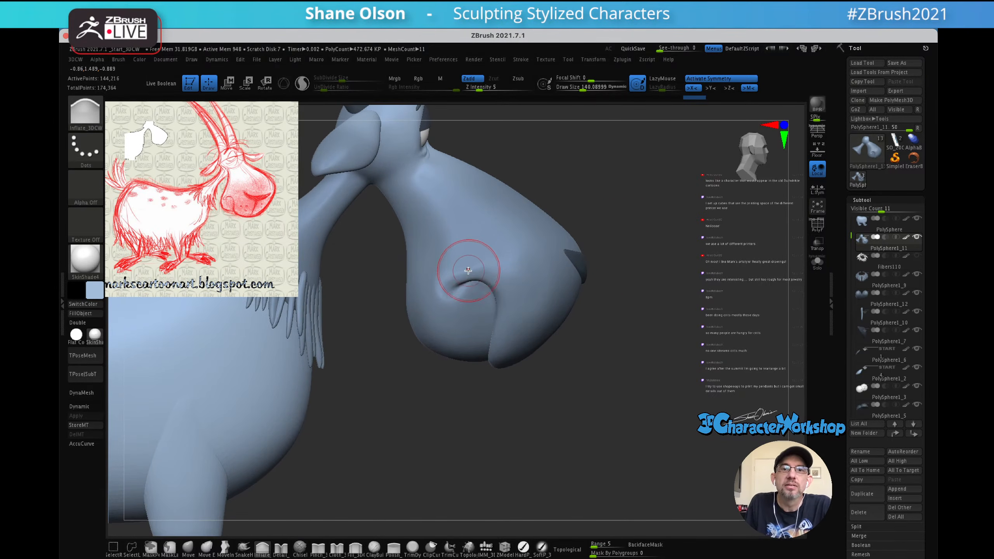
{"action": "key", "text": "s"}
{"action": "left_click_drag", "start_coordinate": [472, 265], "coordinate": [454, 276]}
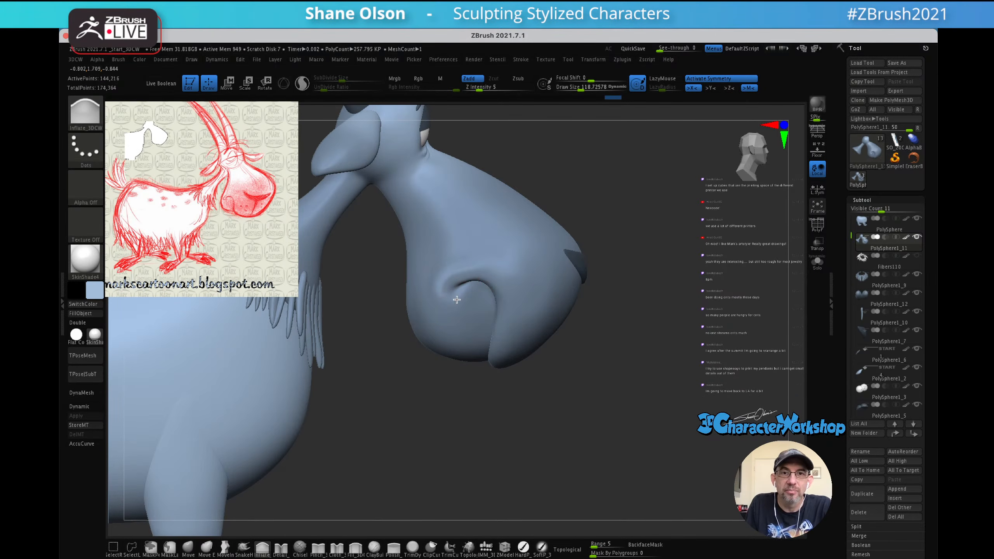
- Smooth the side of the muzzle between the mouth corner and the nose at a draw size of about 119
{"action": "left_click_drag", "start_coordinate": [656, 308], "coordinate": [706, 299]}
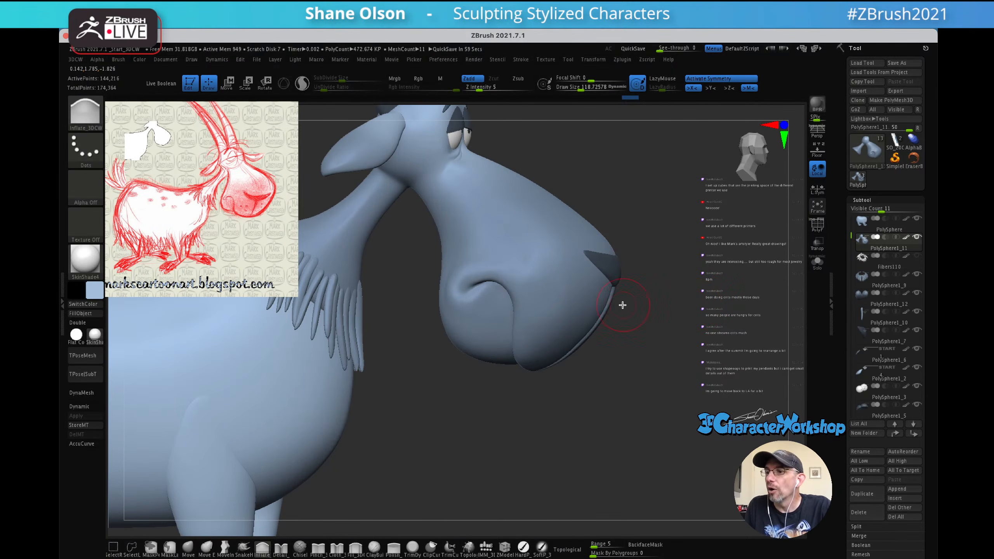
{"action": "mouse_move", "coordinate": [651, 310]}
{"action": "left_mouse_down"}
{"action": "mouse_move", "coordinate": [628, 301]}
{"action": "mouse_move", "coordinate": [639, 306]}
{"action": "left_mouse_up"}
{"action": "mouse_move", "coordinate": [508, 271]}
{"action": "left_mouse_down", "text": "shift"}
{"action": "mouse_move", "coordinate": [494, 265]}
{"action": "mouse_move", "coordinate": [504, 270]}
{"action": "mouse_move", "coordinate": [482, 277]}
{"action": "mouse_move", "coordinate": [526, 284]}
{"action": "left_mouse_up", "text": "shift"}
{"action": "left_click_drag", "start_coordinate": [534, 285], "coordinate": [527, 286], "text": "shift"}
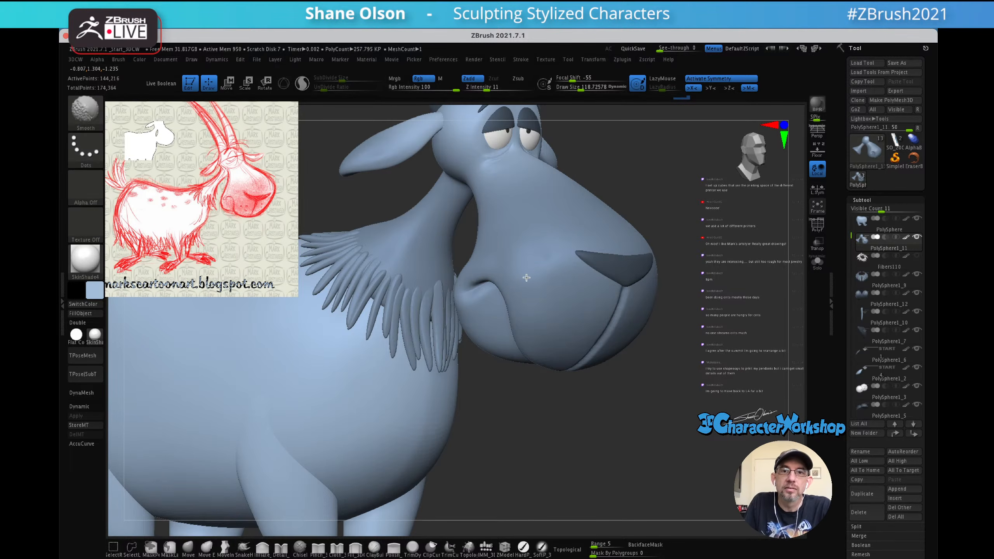
{"action": "mouse_move", "coordinate": [523, 277]}
{"action": "left_mouse_down", "text": "shift"}
{"action": "mouse_move", "coordinate": [527, 256]}
{"action": "mouse_move", "coordinate": [556, 271]}
{"action": "left_mouse_up", "text": "shift"}
{"action": "mouse_move", "coordinate": [564, 302]}
{"action": "right_mouse_down"}
{"action": "mouse_move", "coordinate": [537, 286]}
{"action": "mouse_move", "coordinate": [570, 289]}
{"action": "mouse_move", "coordinate": [563, 283]}
{"action": "right_mouse_up"}
{"action": "mouse_move", "coordinate": [556, 261]}
{"action": "left_mouse_down", "text": "shift"}
{"action": "mouse_move", "coordinate": [535, 246]}
{"action": "mouse_move", "coordinate": [543, 266]}
{"action": "left_mouse_up", "text": "shift"}
{"action": "right_click_drag", "start_coordinate": [543, 267], "coordinate": [598, 264]}
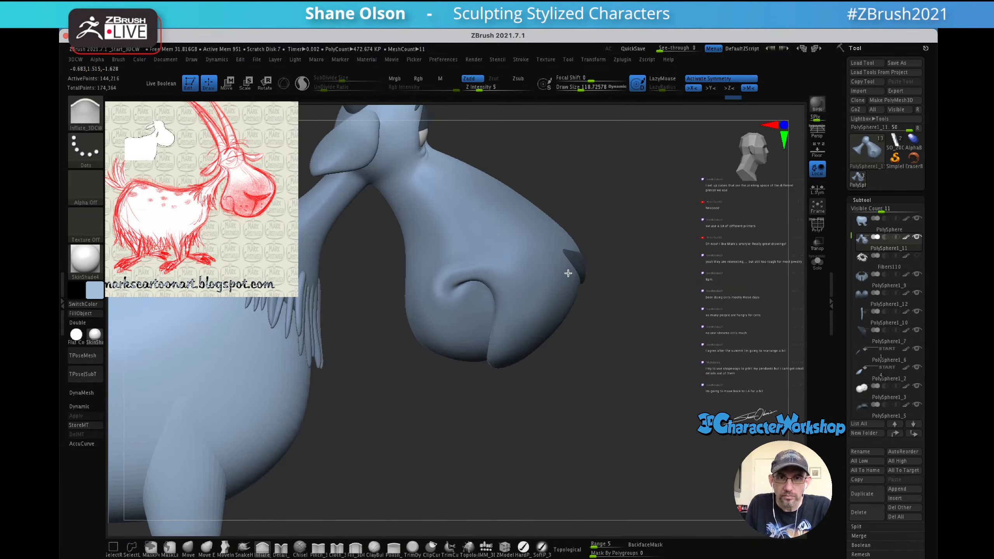
- Review the whole goat and its face against the reference sketch
{"action": "right_click_drag", "start_coordinate": [649, 365], "coordinate": [664, 299], "text": "ctrl"}
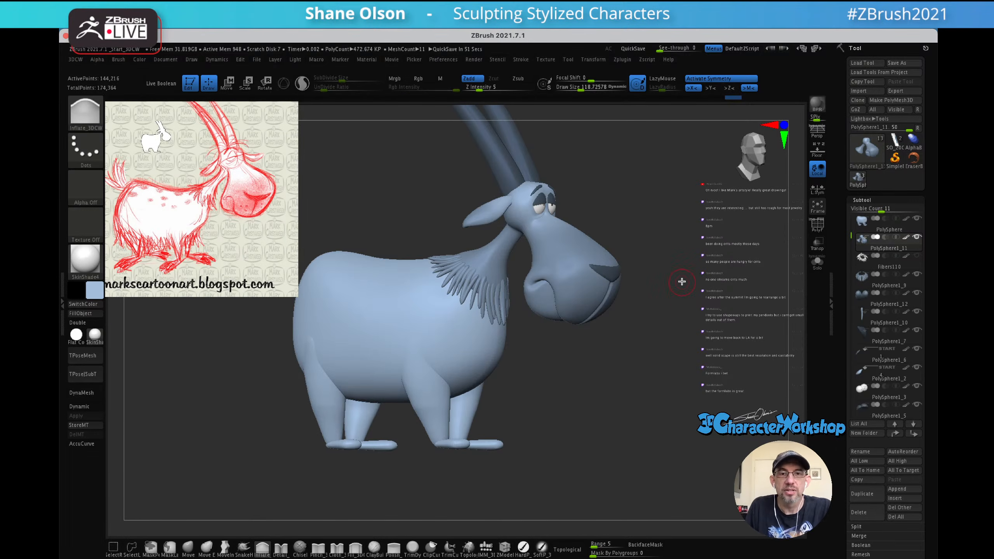
{"action": "left_click_drag", "start_coordinate": [689, 297], "coordinate": [693, 324]}
{"action": "left_click_drag", "start_coordinate": [702, 274], "coordinate": [689, 302], "text": "alt"}
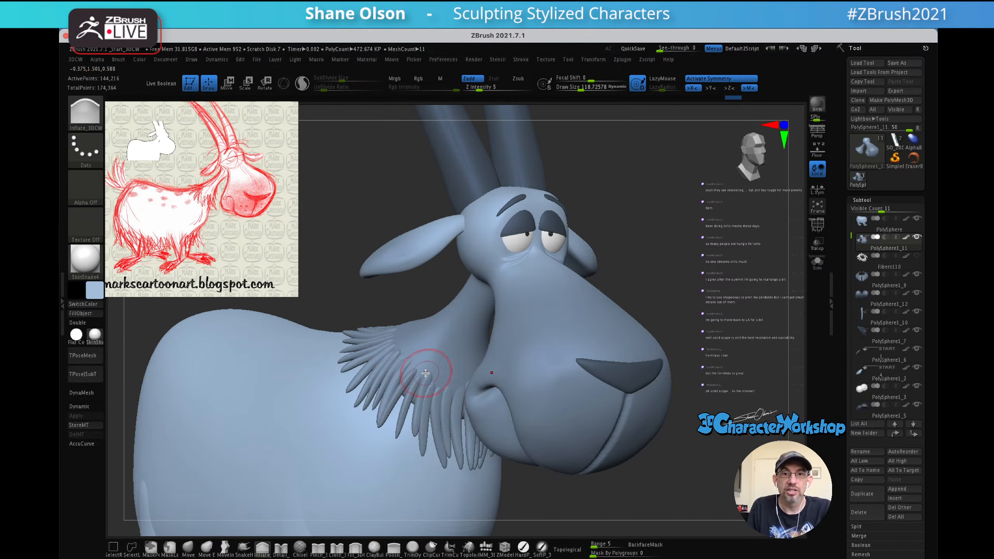
{"action": "key", "text": "s"}
{"action": "left_click_drag", "start_coordinate": [678, 287], "coordinate": [680, 286]}
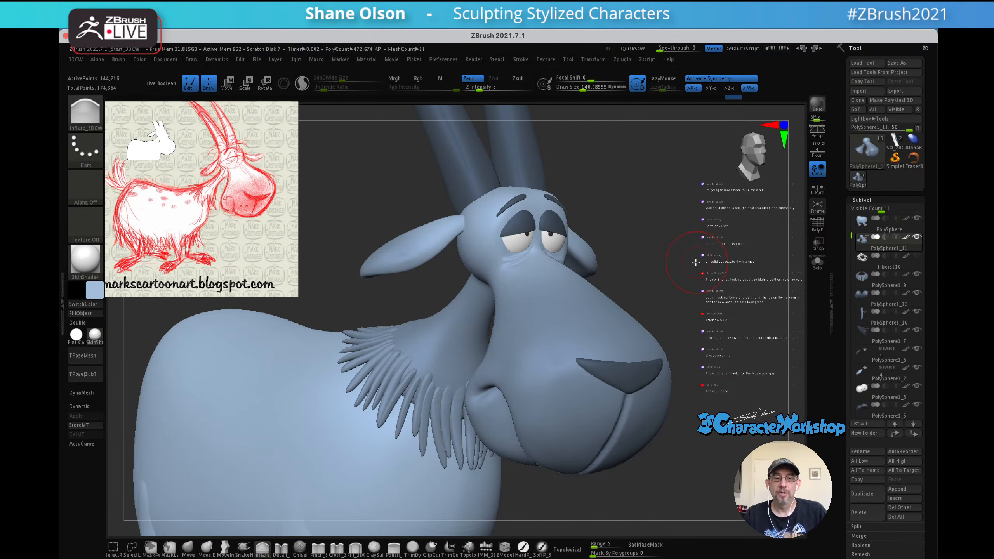
{"action": "key", "text": "s"}
{"action": "left_click_drag", "start_coordinate": [695, 264], "coordinate": [699, 273]}
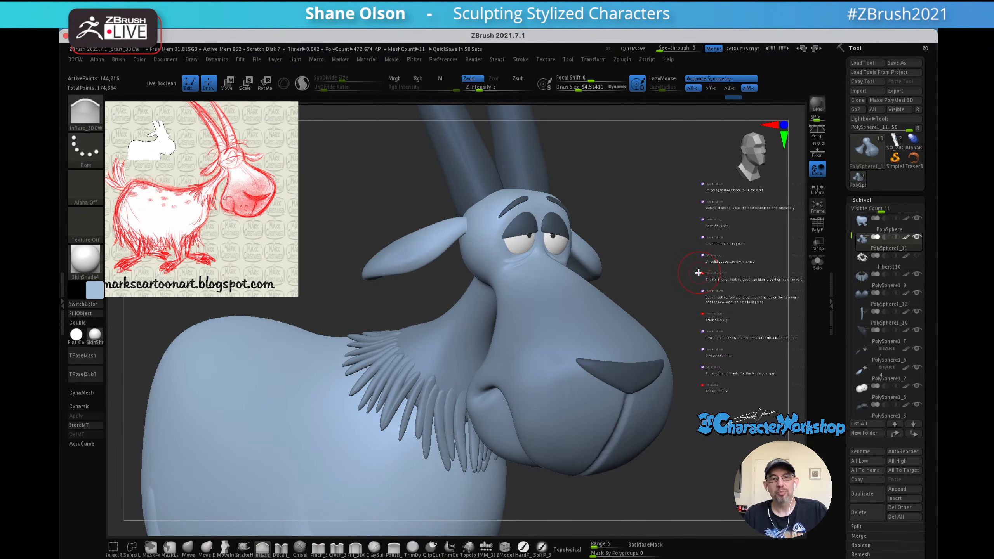
{"action": "key", "text": "bracketright"}
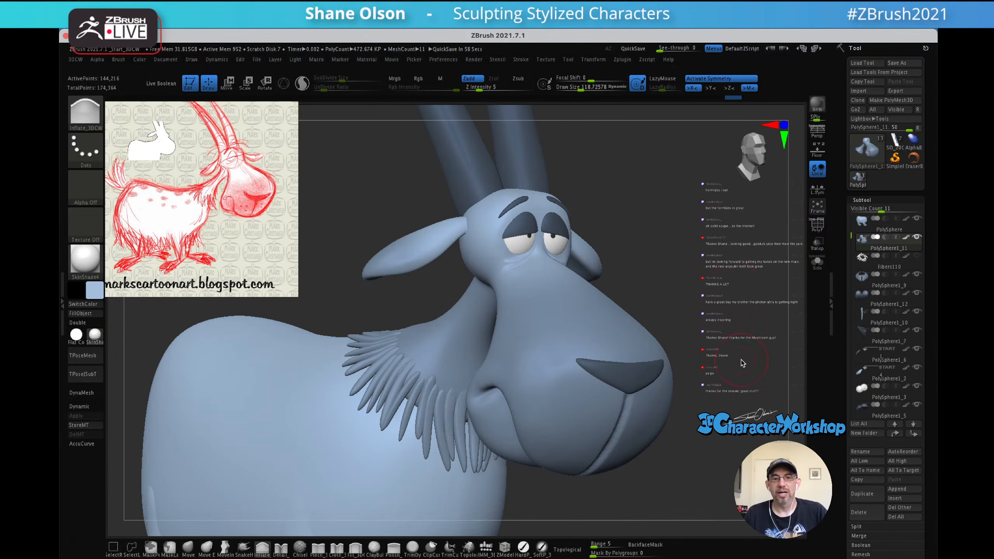
- Switch to the Finder window showing the Reference folder
{"action": "key", "text": "super+Tab"}
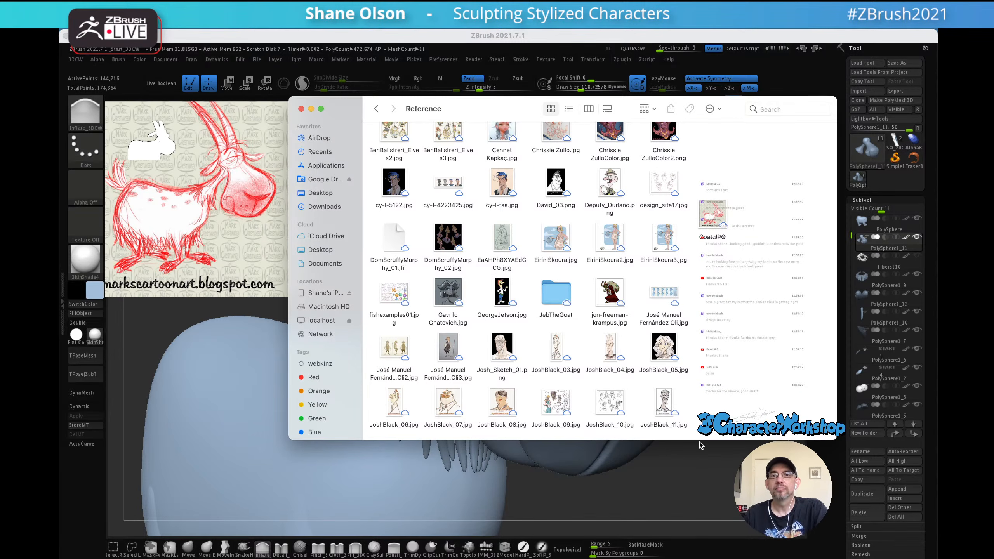